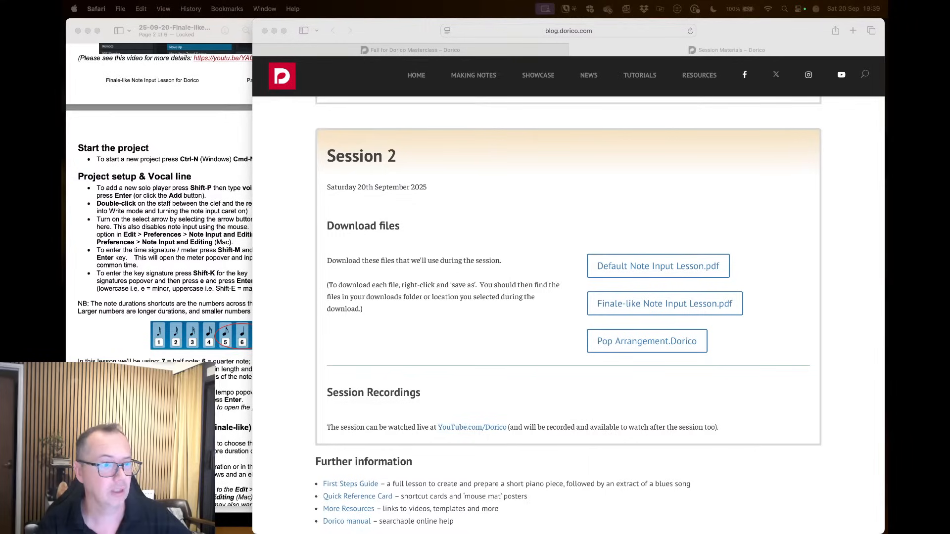
- Review the Session 2 downloads on the web page and the opening pages of the Finale-like lesson PDF, and switch to Dorico
click(836, 240)
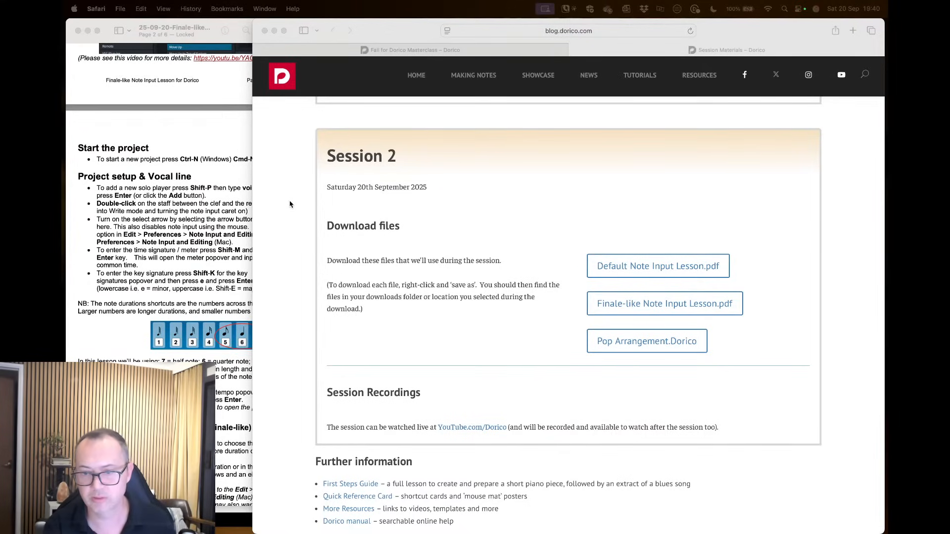
scroll(291, 216, up, 15)
scroll(292, 225, down, 20)
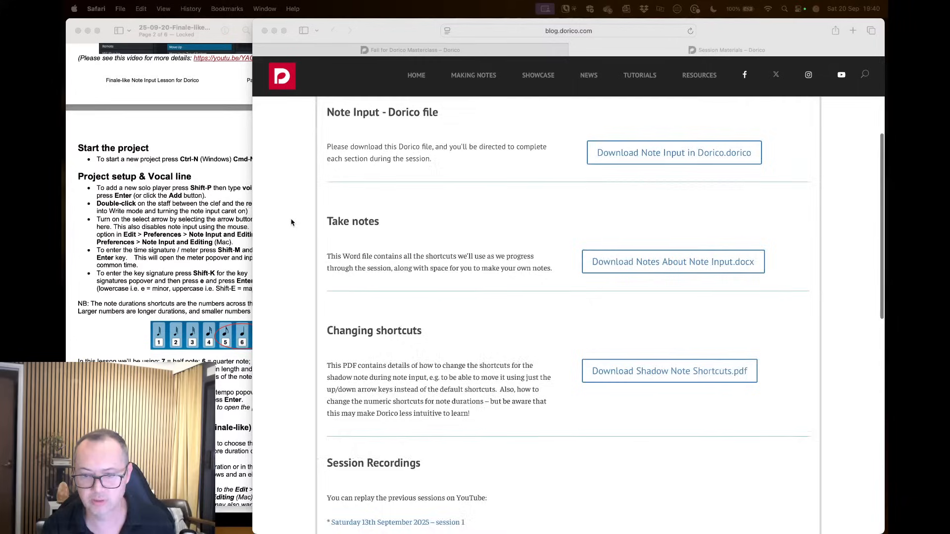
scroll(295, 236, up, 4)
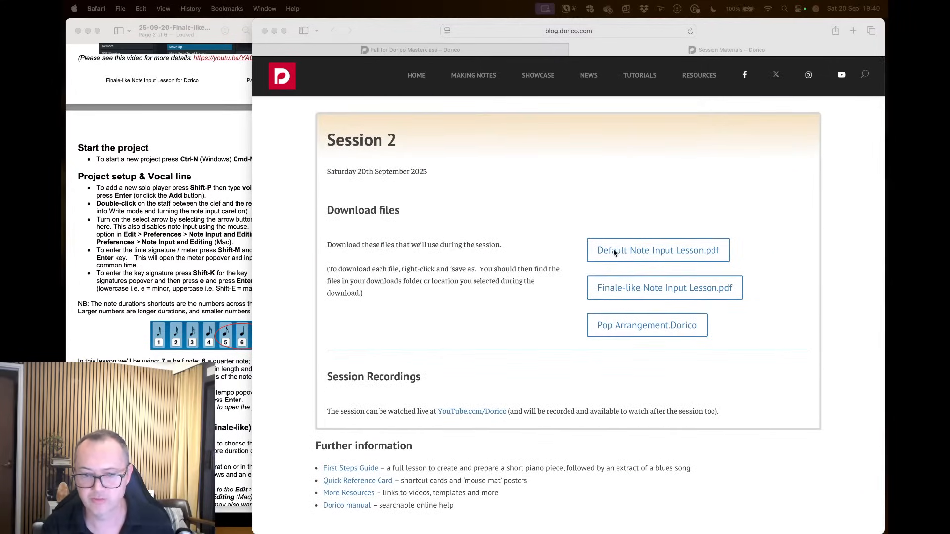
click(168, 129)
scroll(243, 169, up, 10)
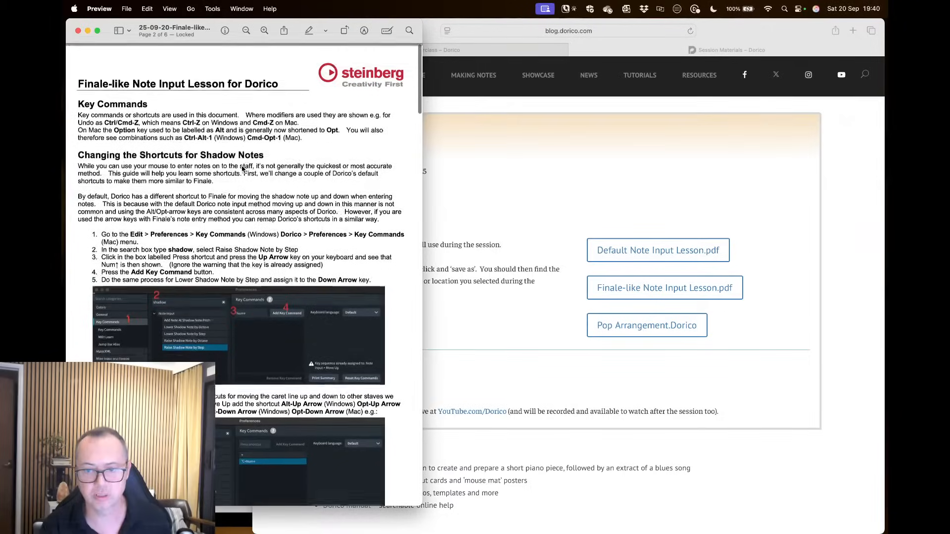
scroll(243, 170, down, 5)
scroll(243, 169, down, 10)
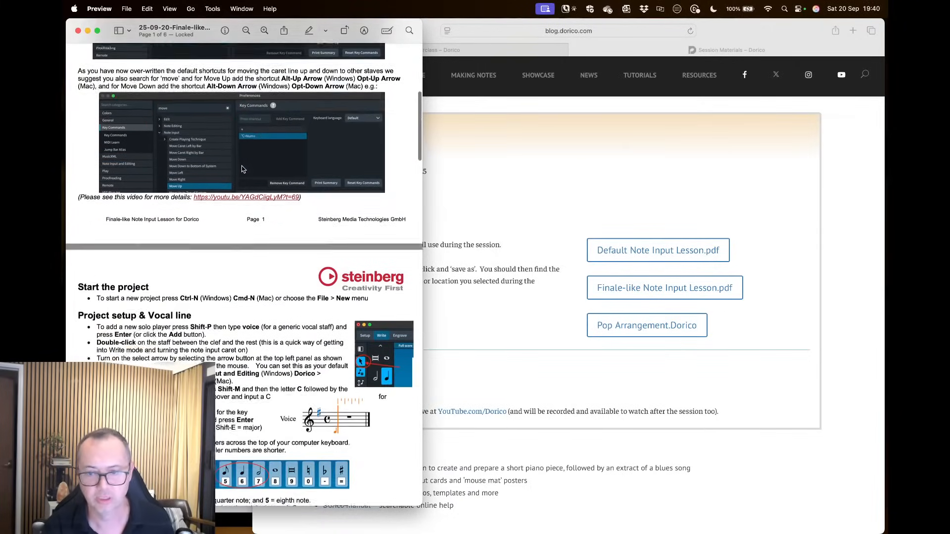
scroll(247, 238, up, 2)
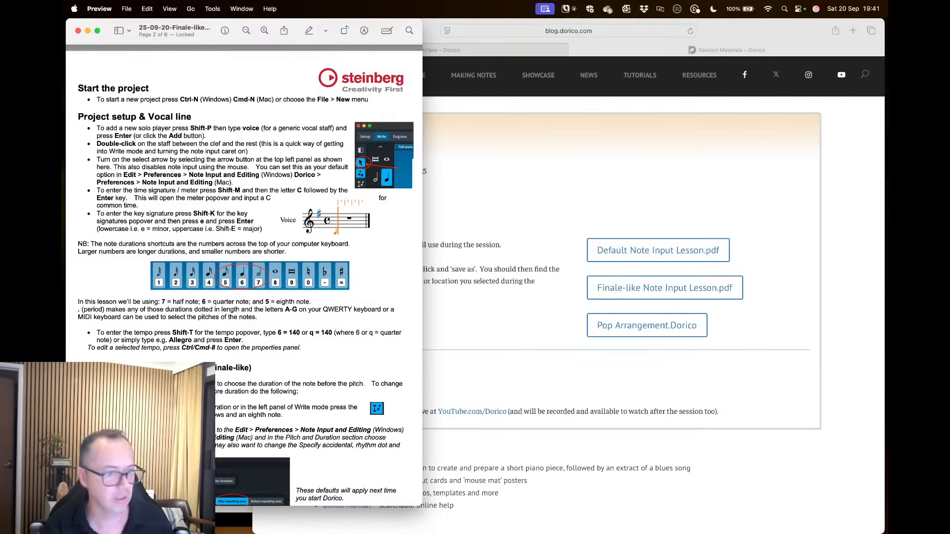
key(super+Tab)
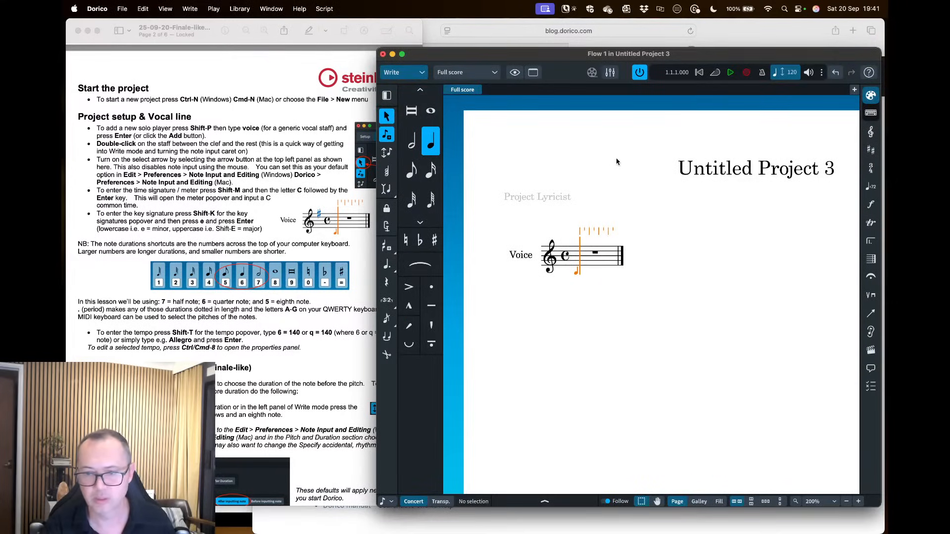
click(271, 9)
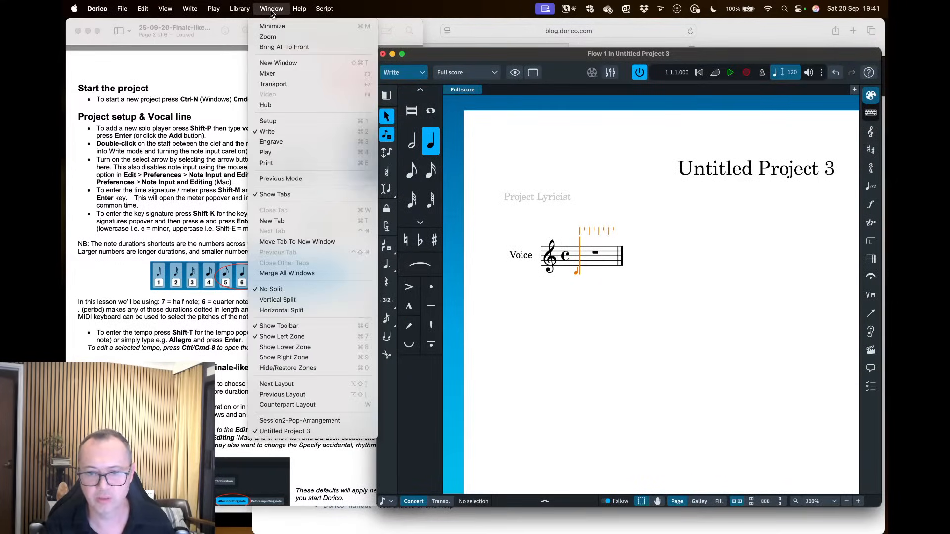
click(291, 106)
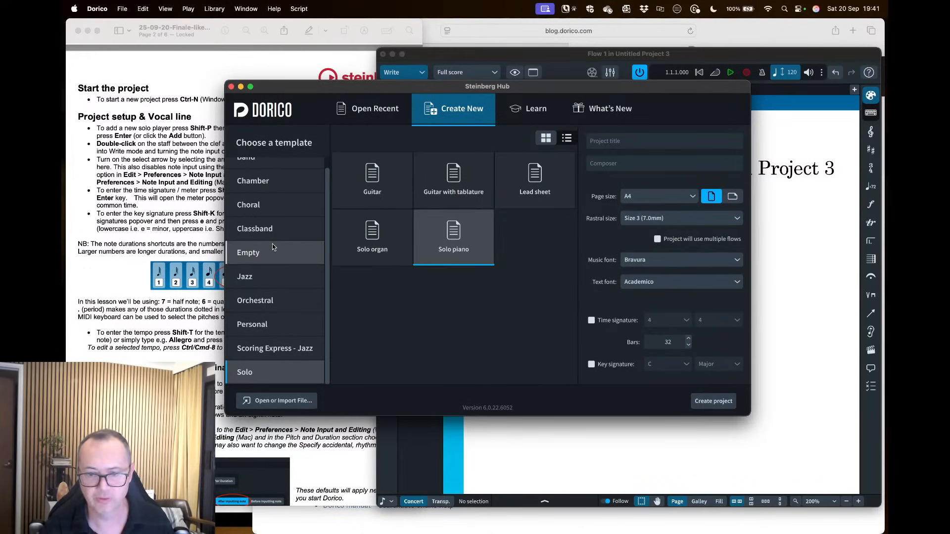
click(272, 248)
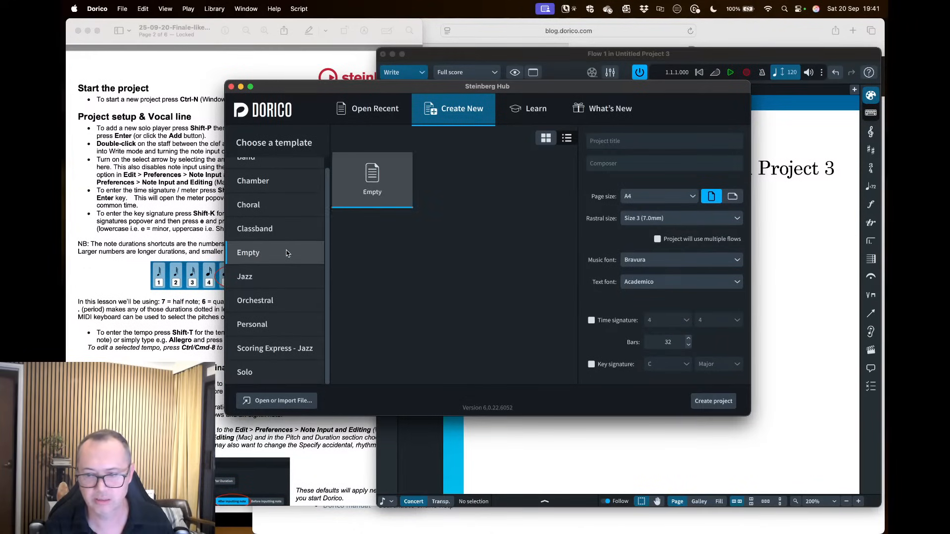
click(652, 196)
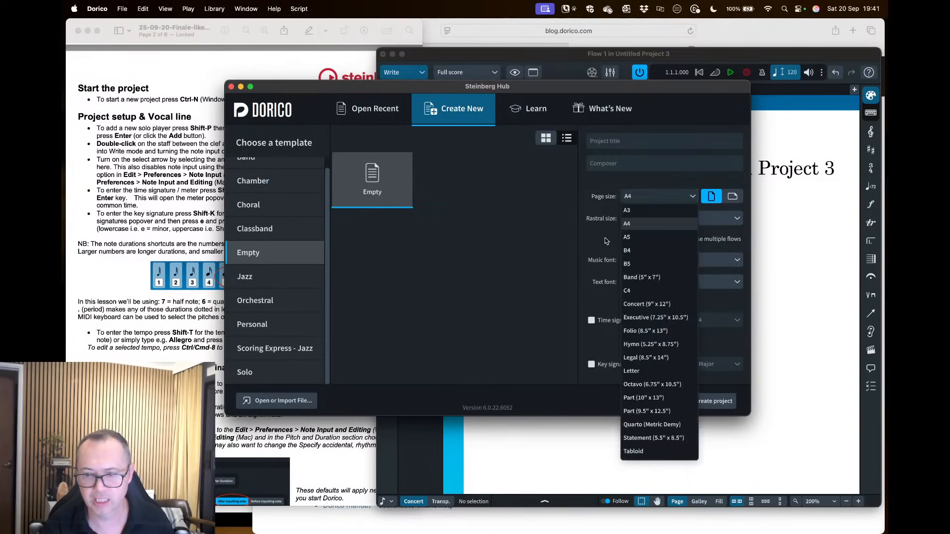
click(645, 372)
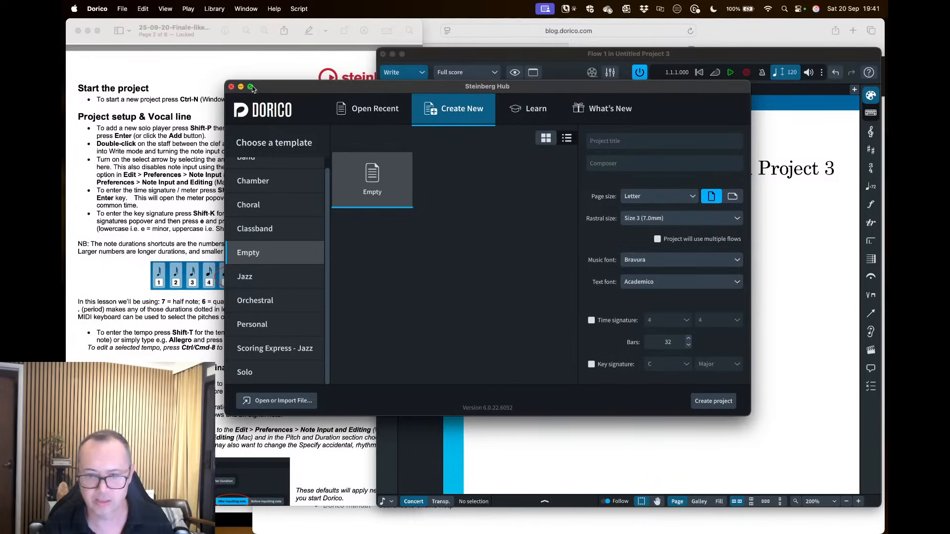
click(231, 87)
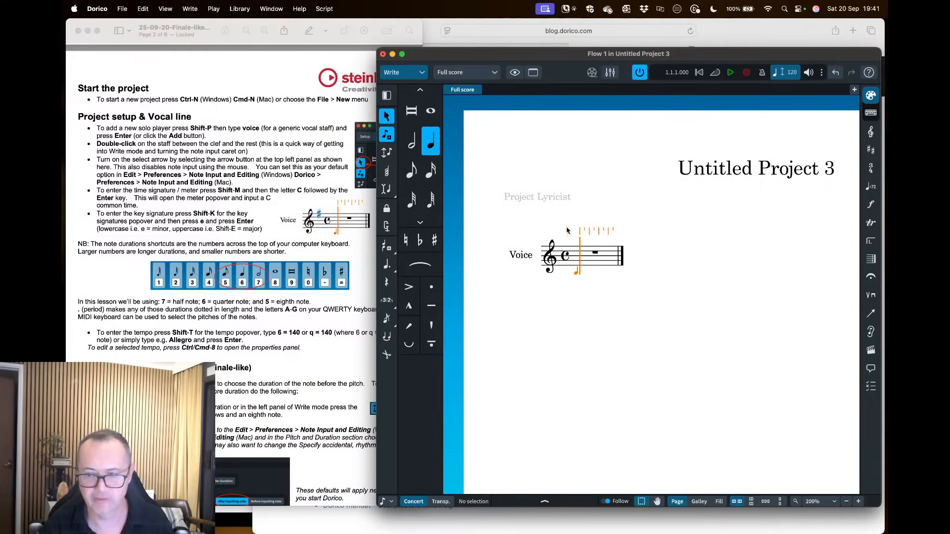
- In Write mode, start note input in the Voice staff's first bar and enter a common time signature (c)
key(super+1)
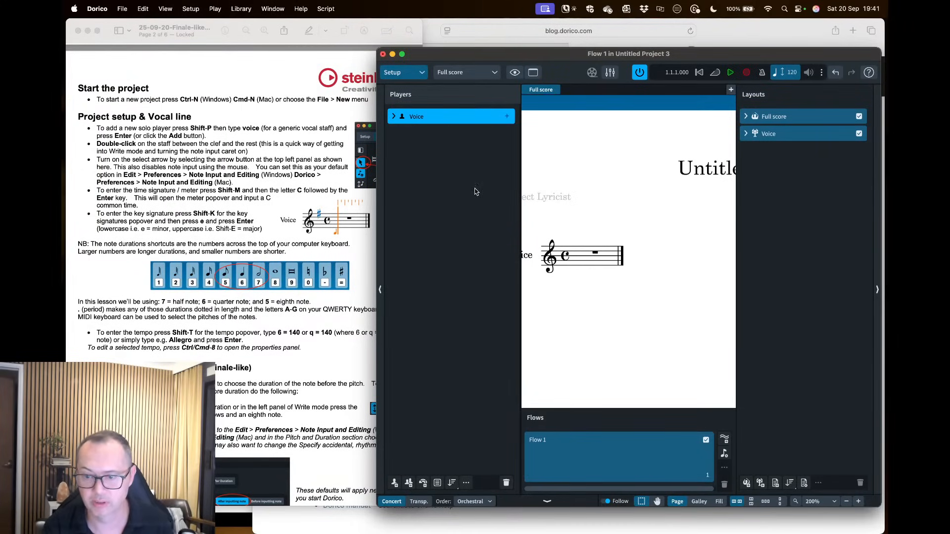
key(super+2)
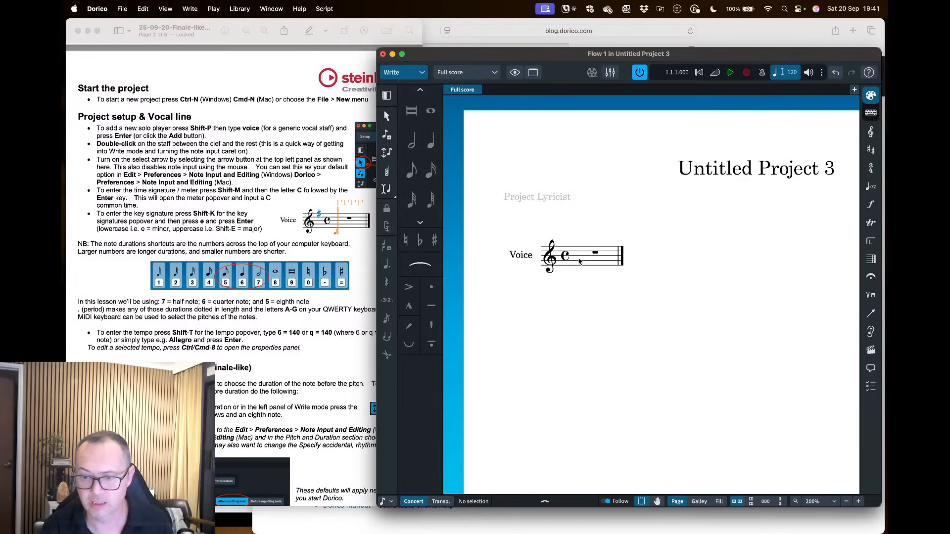
double_click(580, 262)
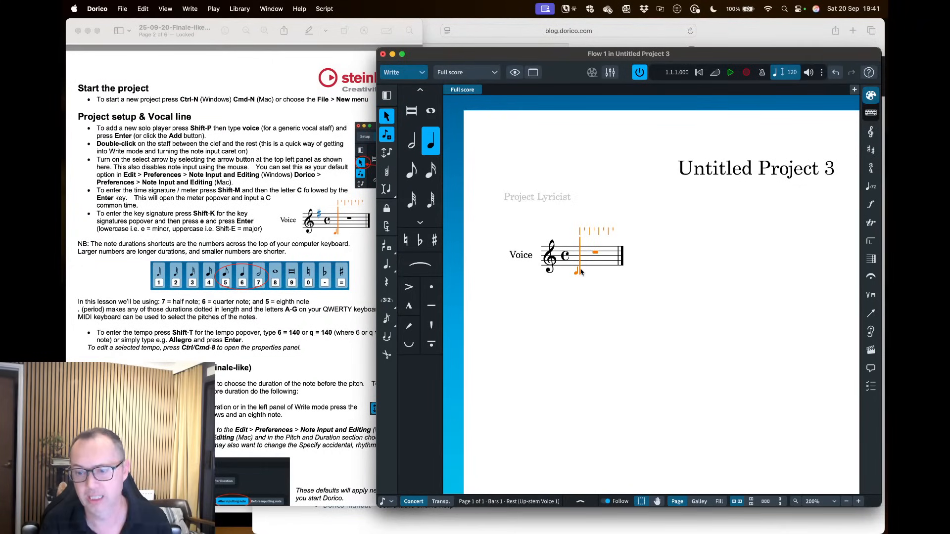
key(shift+m)
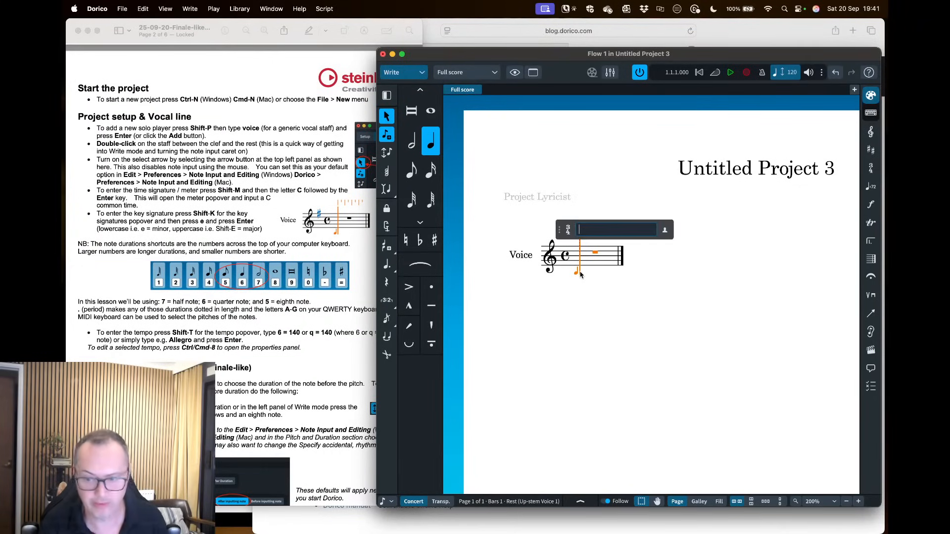
text(c)
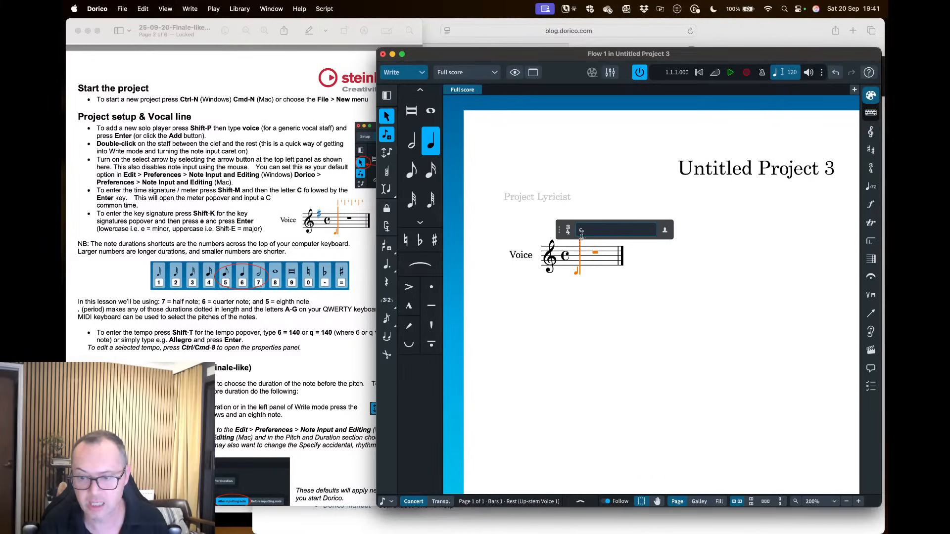
key(Return)
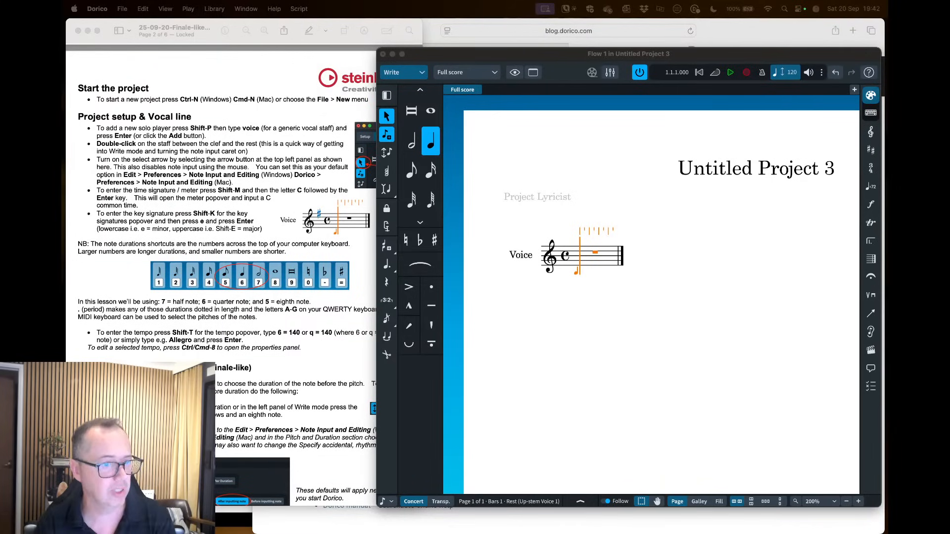
click(526, 55)
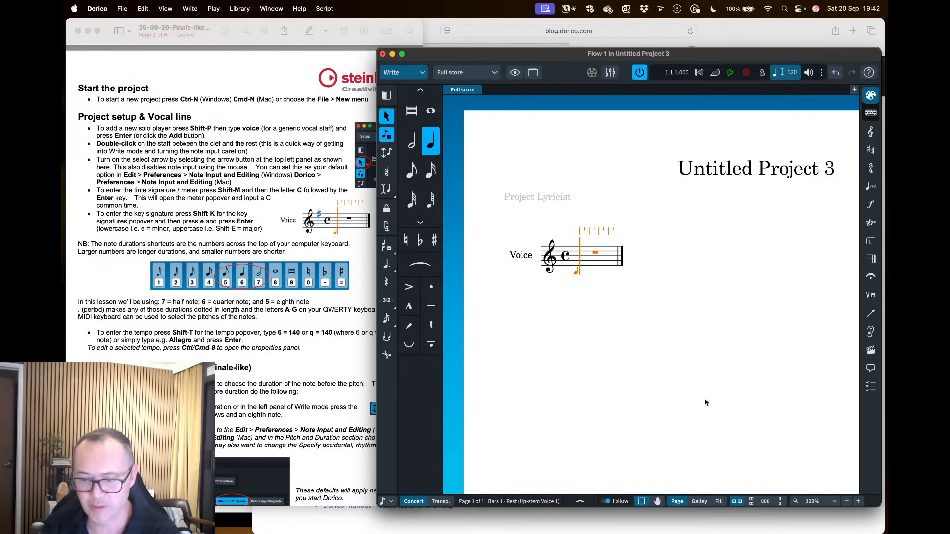
key(F1)
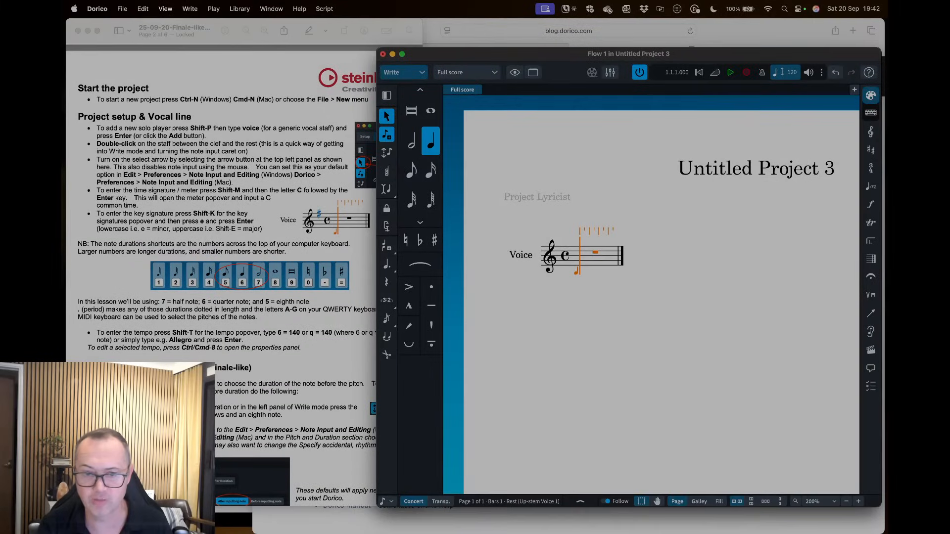
click(169, 14)
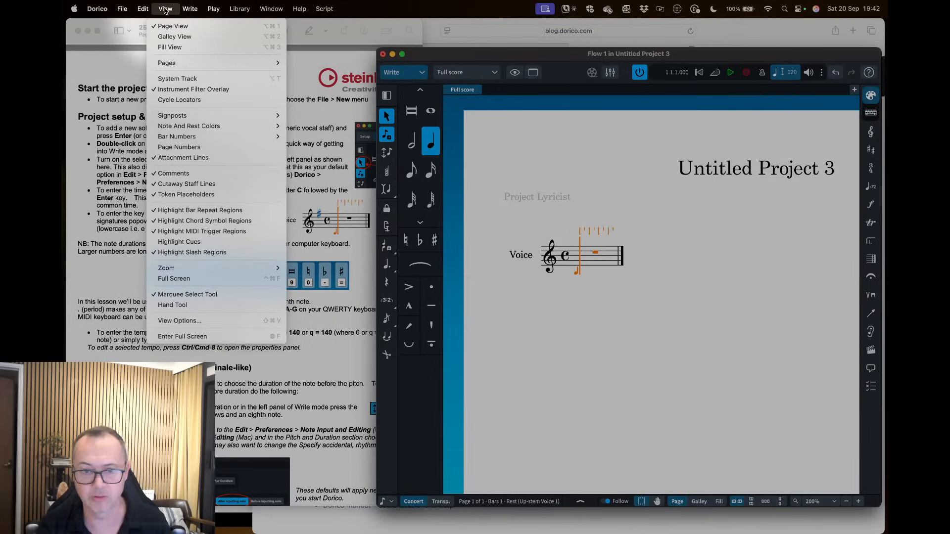
click(167, 12)
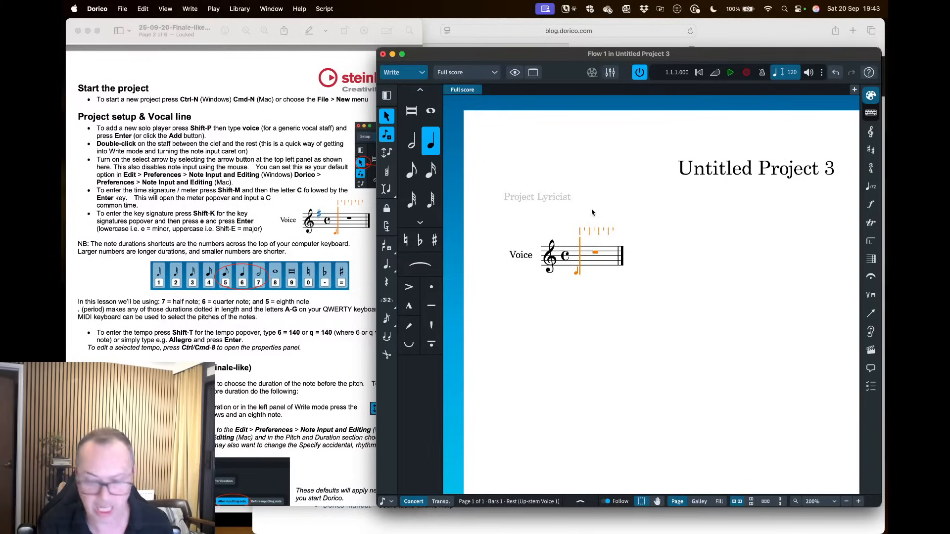
- Add an E minor key signature (e) at the start of the Voice staff
key(shift+k)
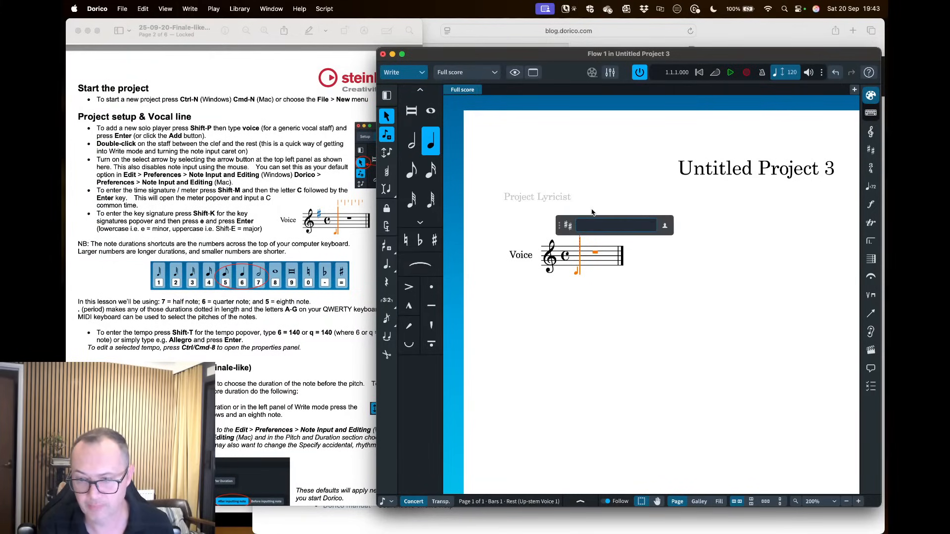
text(e)
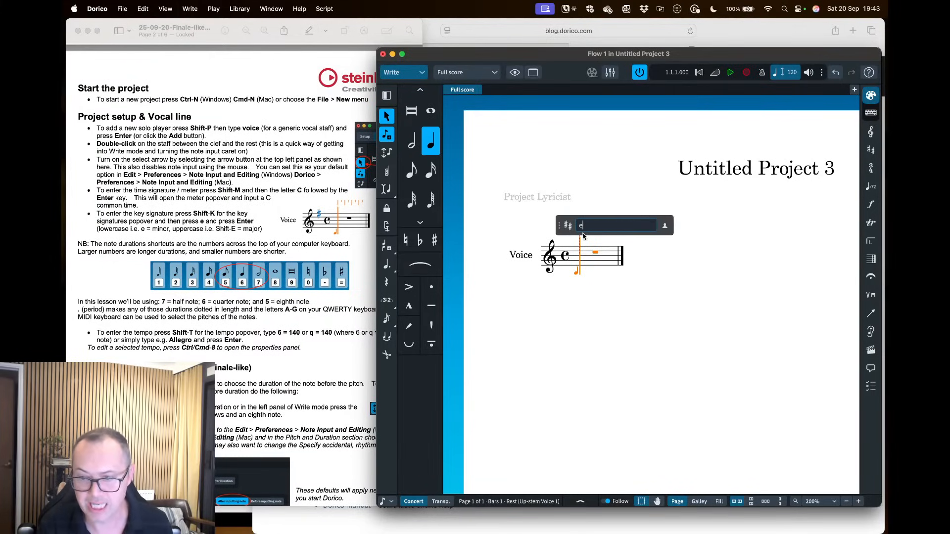
key(BackSpace)
text(E)
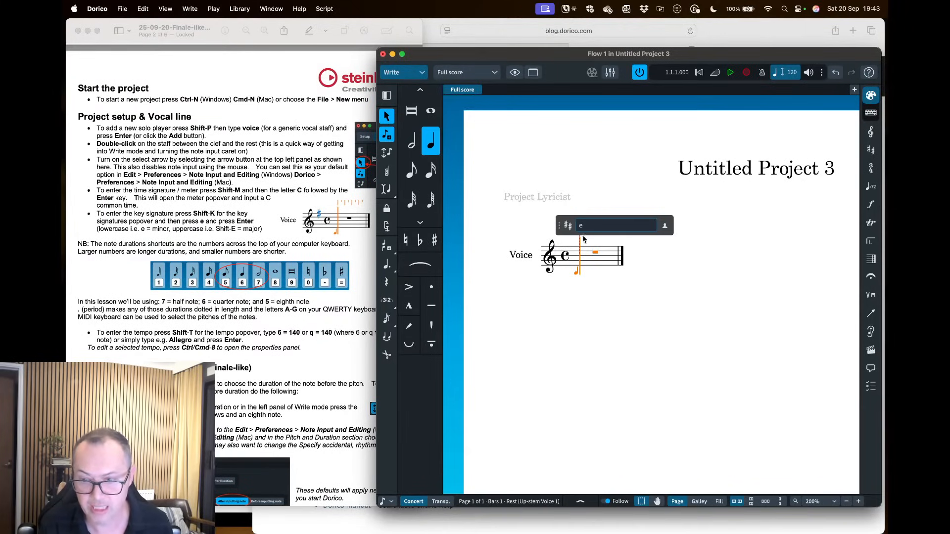
key(Return)
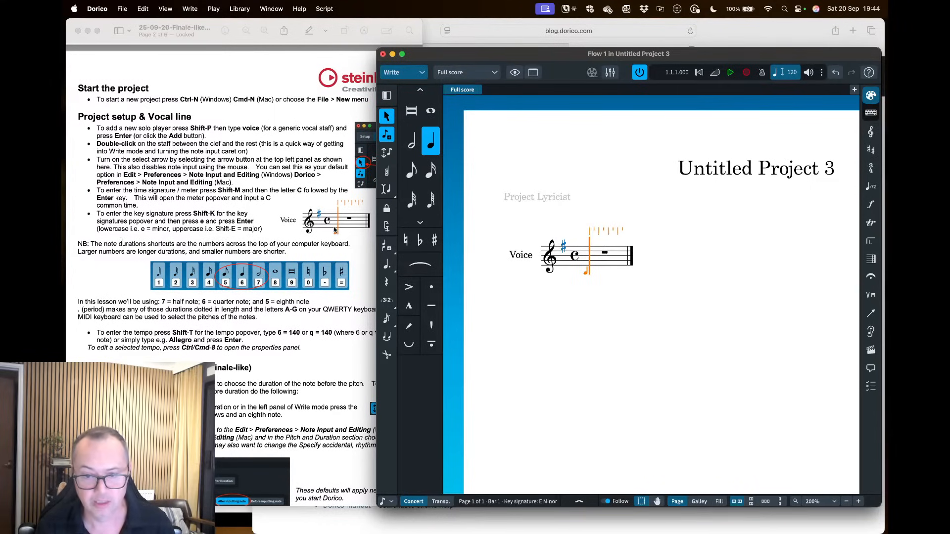
- Examine the lesson PDF's sections on note durations, tempo, shadow note shortcuts and pitch before duration input
scroll(132, 272, down, 1)
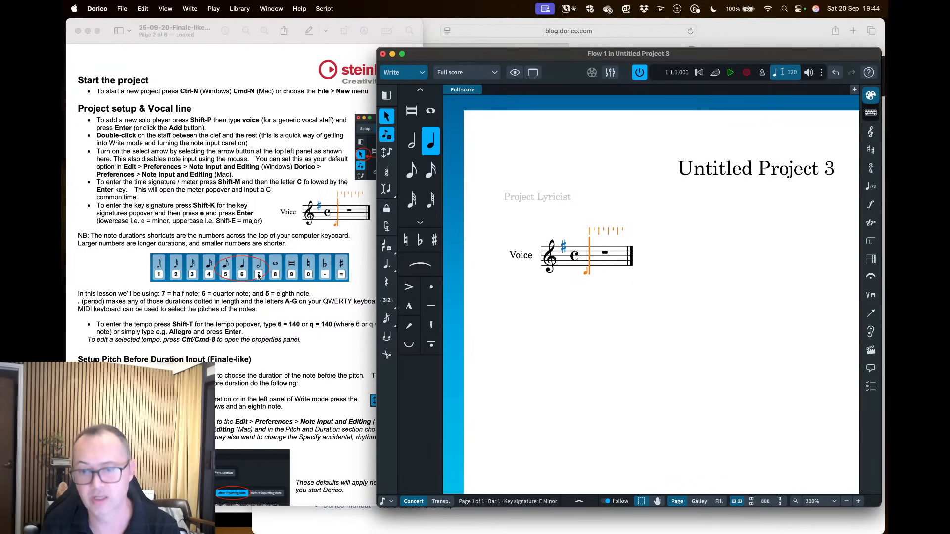
scroll(258, 276, down, 1)
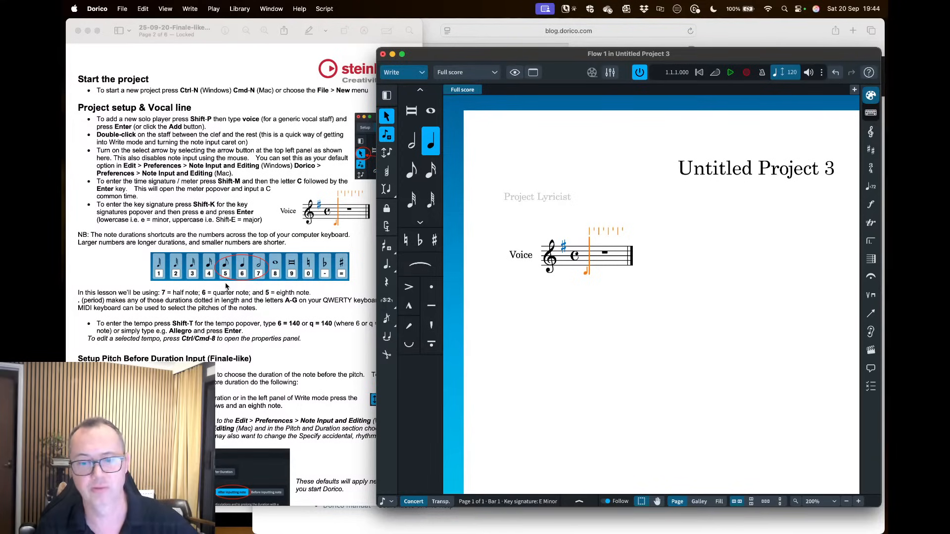
scroll(228, 286, down, 2)
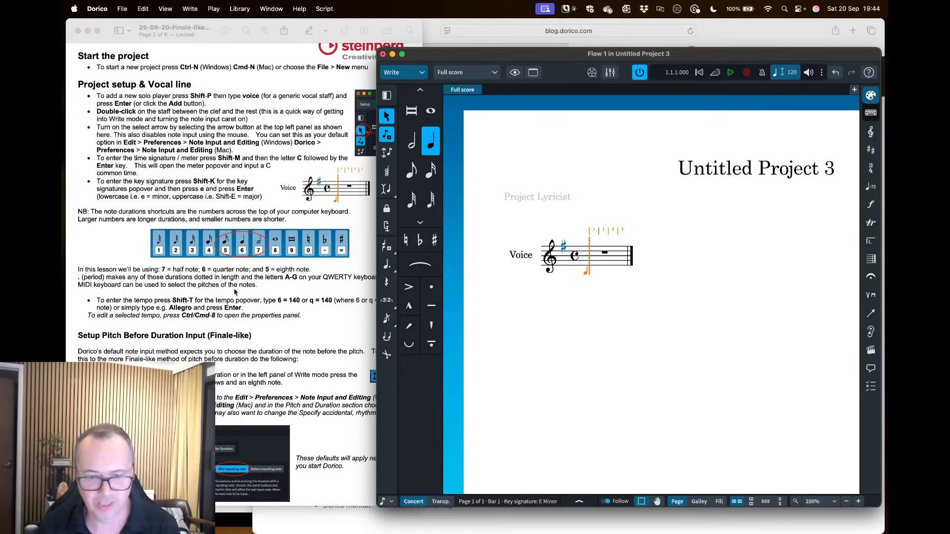
scroll(235, 292, down, 1)
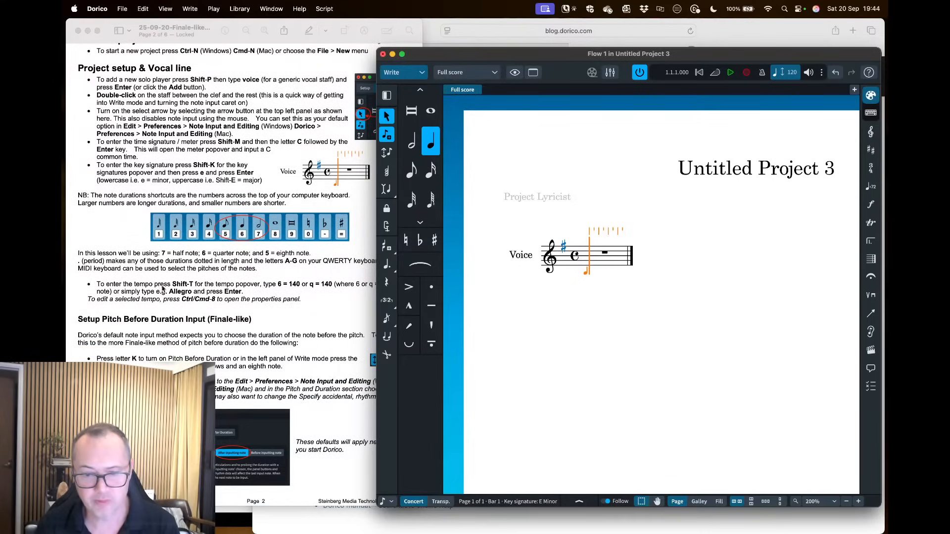
scroll(156, 289, down, 2)
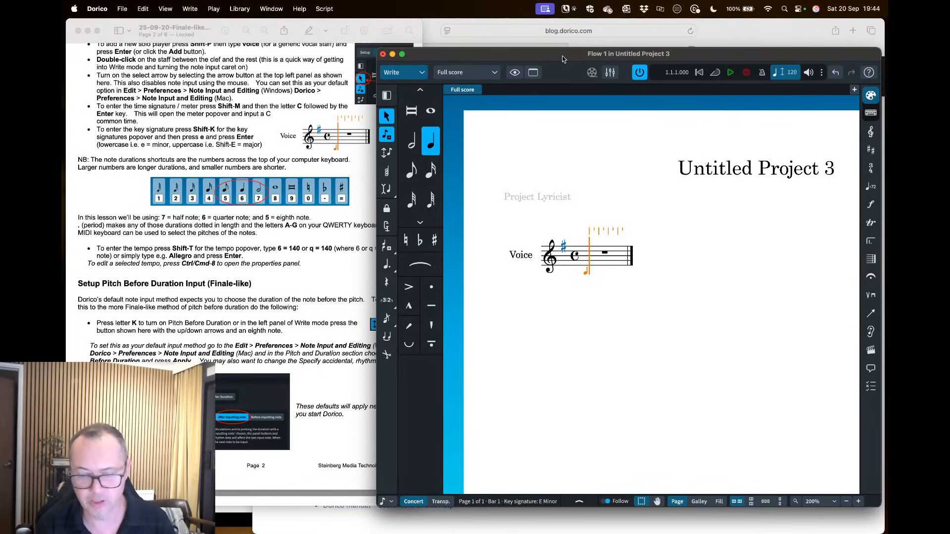
click(345, 209)
scroll(345, 208, up, 12)
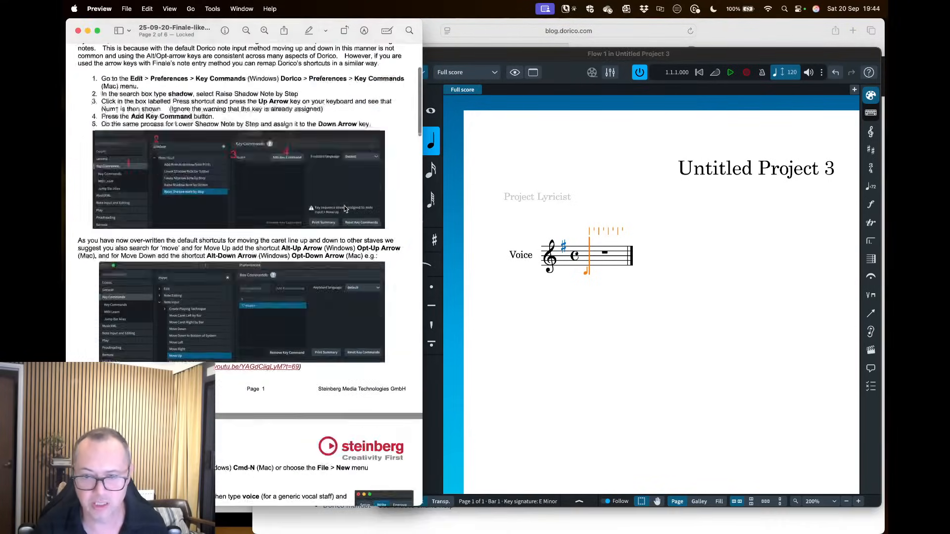
scroll(345, 208, up, 10)
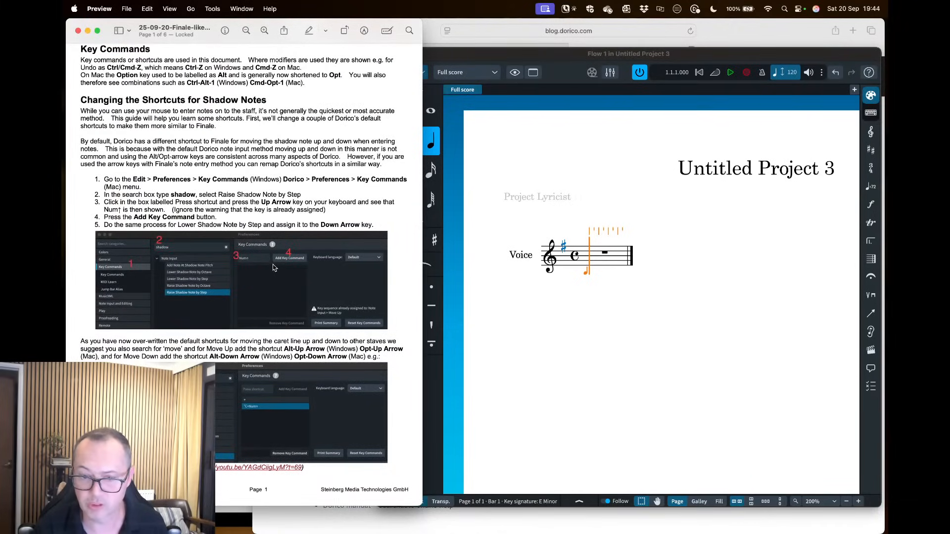
scroll(253, 228, down, 15)
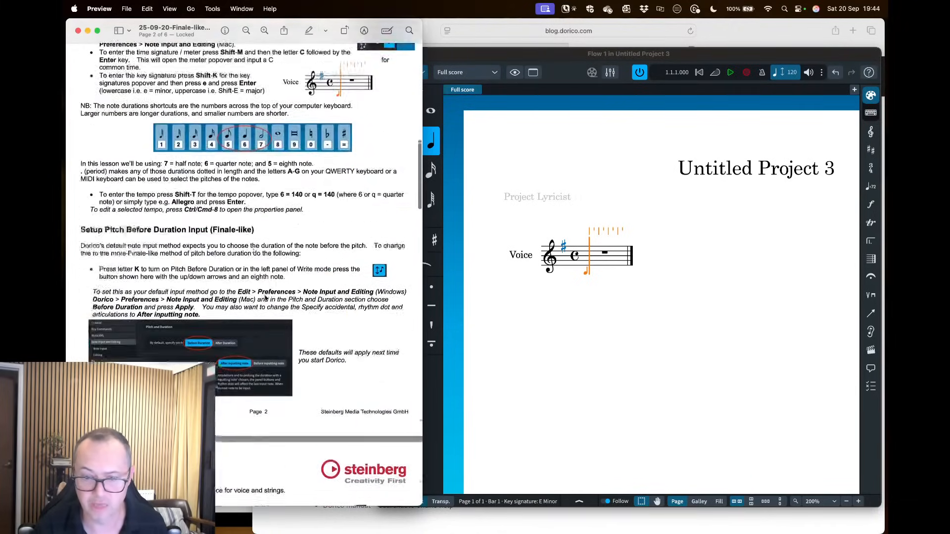
- Add a tempo mark of q=140 at the start of the Voice staff
scroll(253, 228, down, 20)
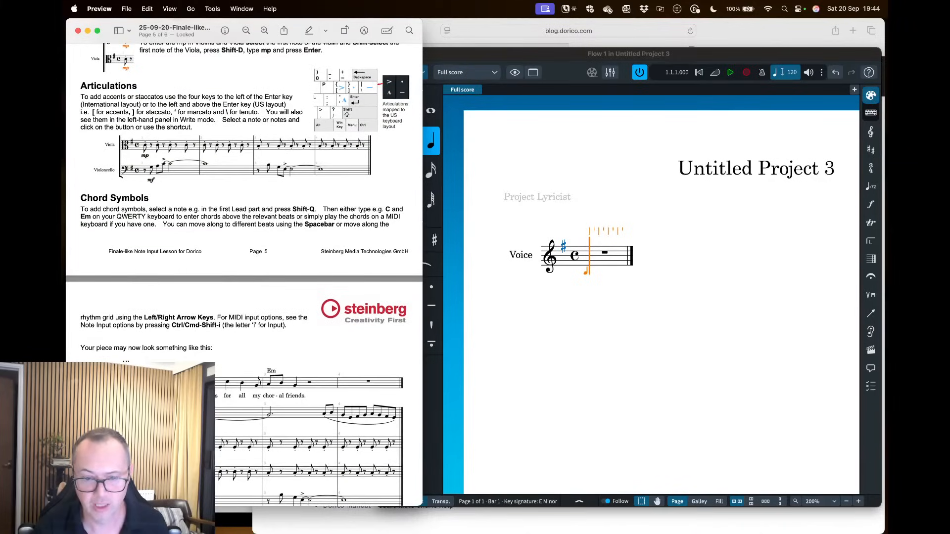
scroll(244, 353, down, 5)
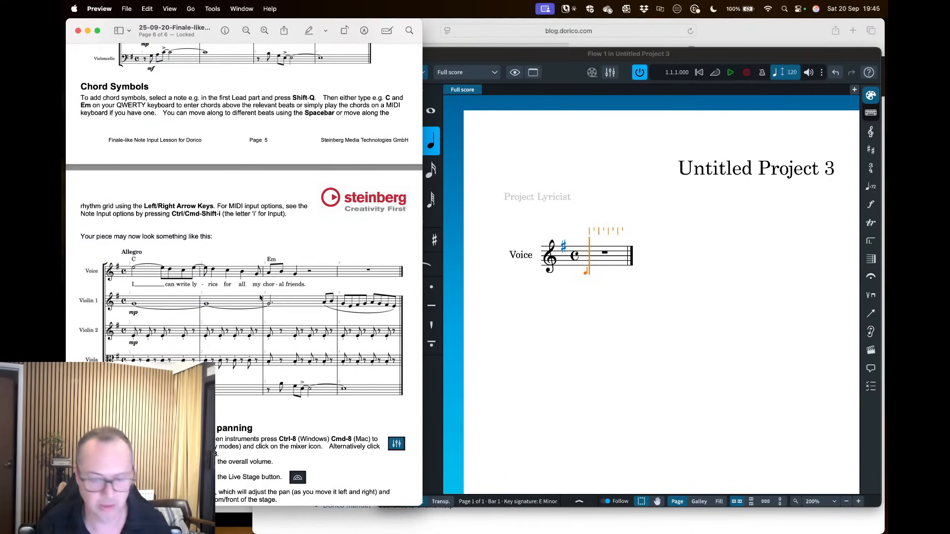
scroll(260, 297, up, 20)
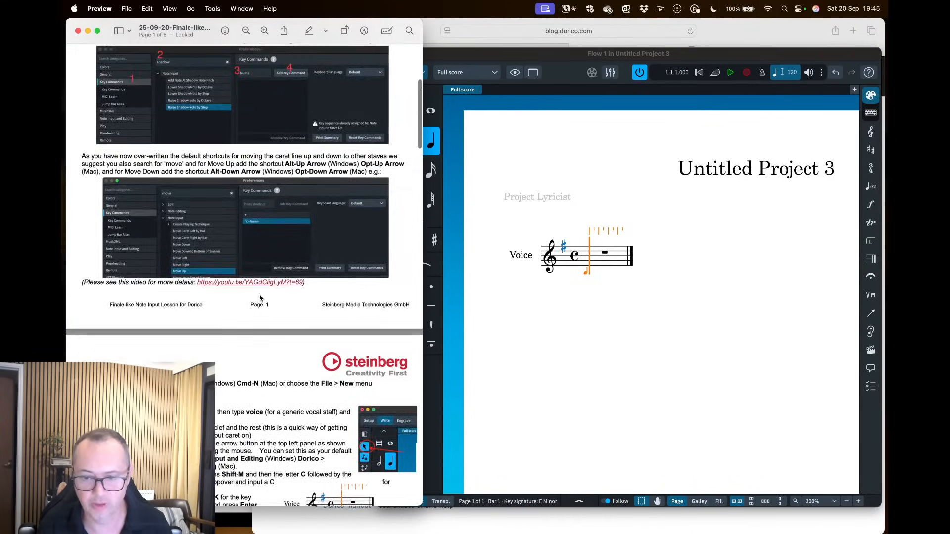
scroll(260, 297, down, 10)
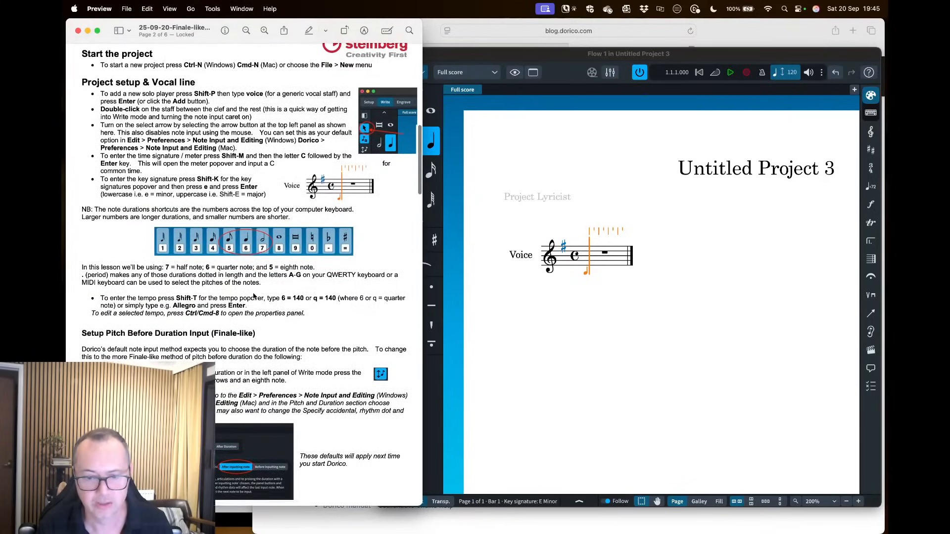
scroll(253, 296, down, 5)
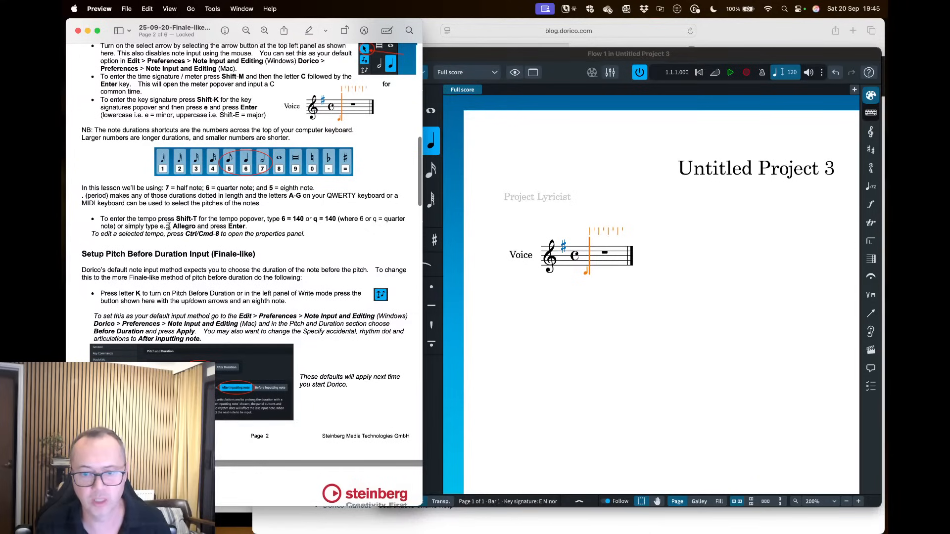
click(513, 56)
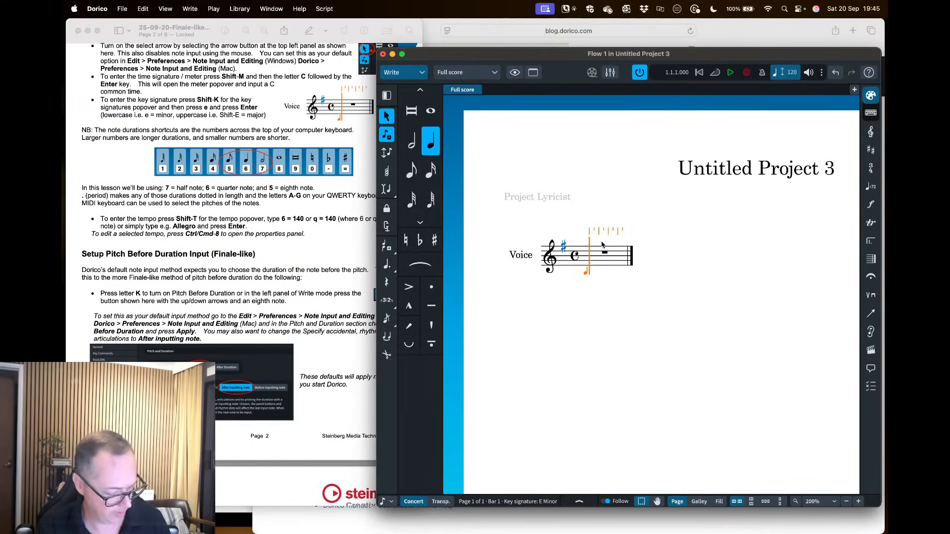
key(shift+t)
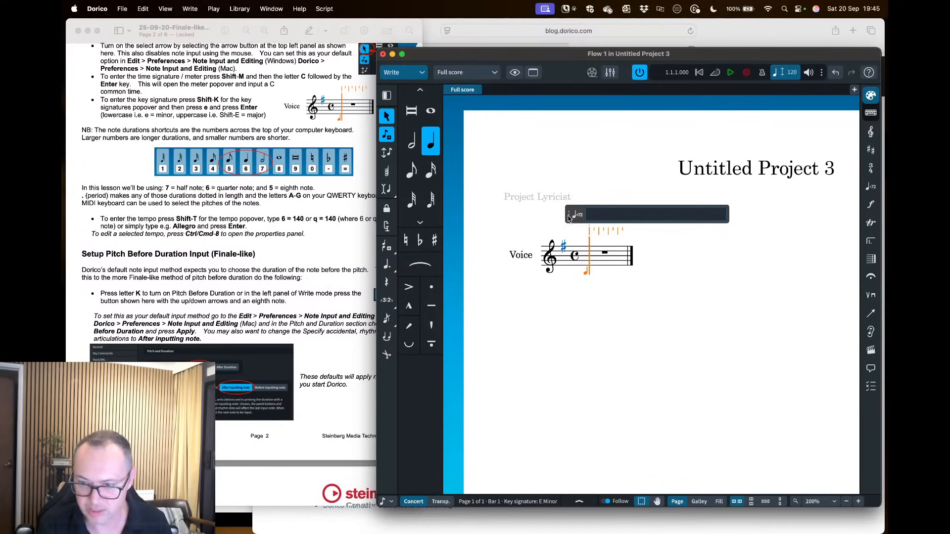
mouse_move(568, 216)
mouse_down()
mouse_move(571, 193)
mouse_move(569, 284)
mouse_move(569, 213)
mouse_up()
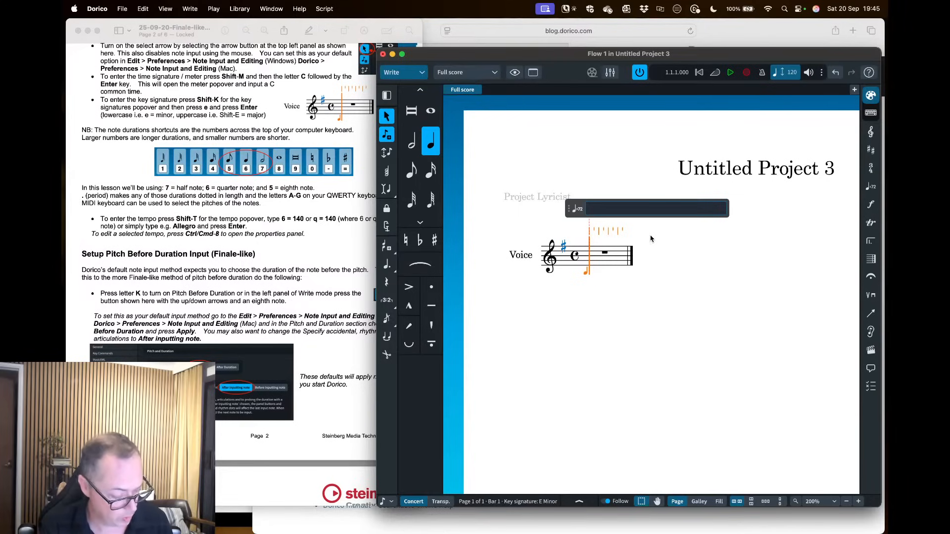
text(q=140)
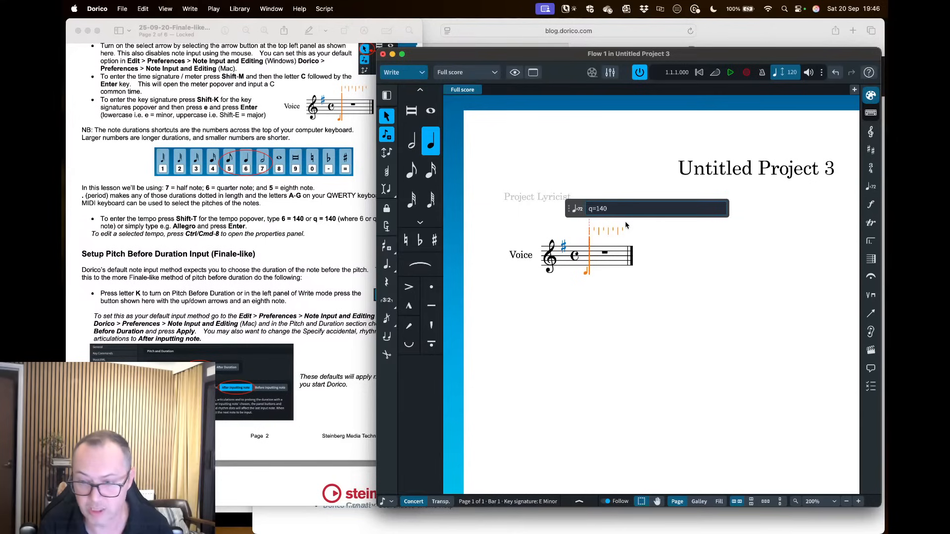
key(Return)
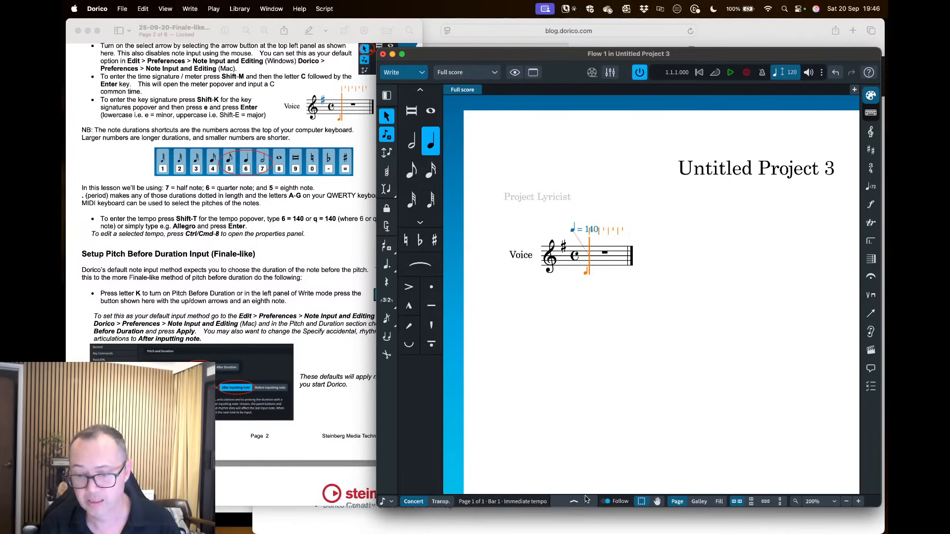
- Examine the new tempo mark's properties, including its text, beat unit and metronome mark display options
key(F1)
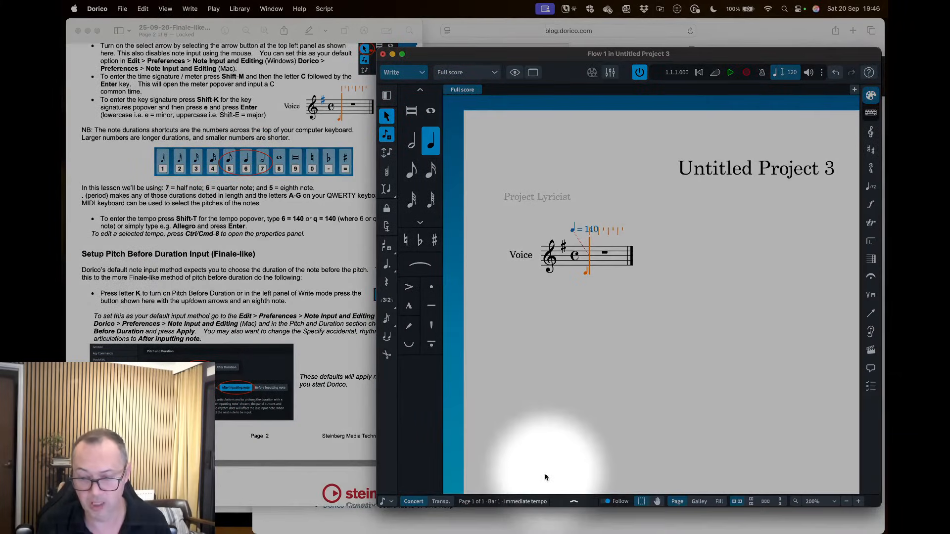
click(573, 502)
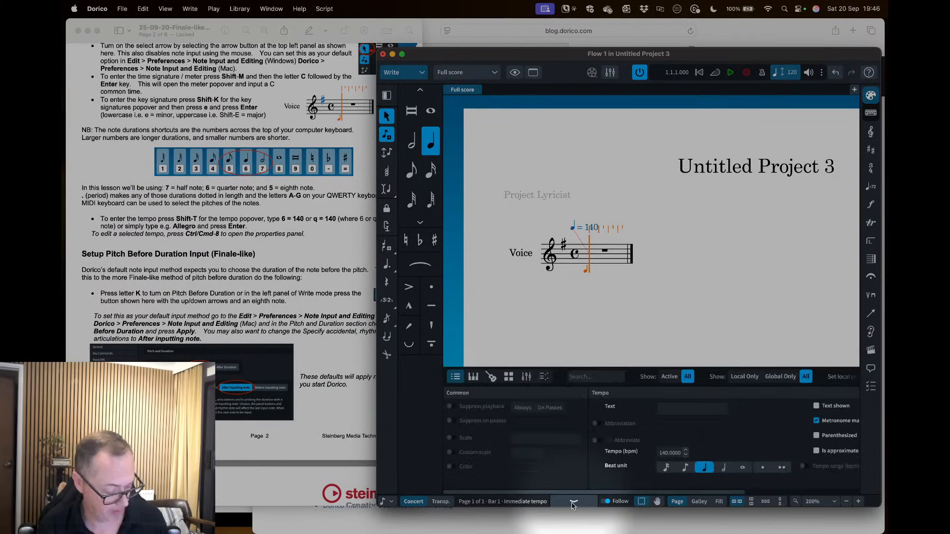
click(573, 502)
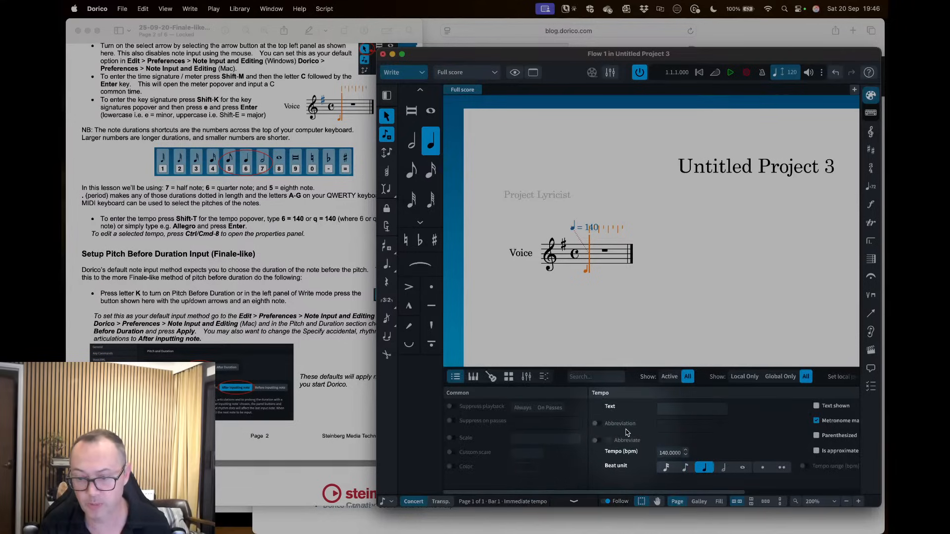
scroll(626, 433, right, 5)
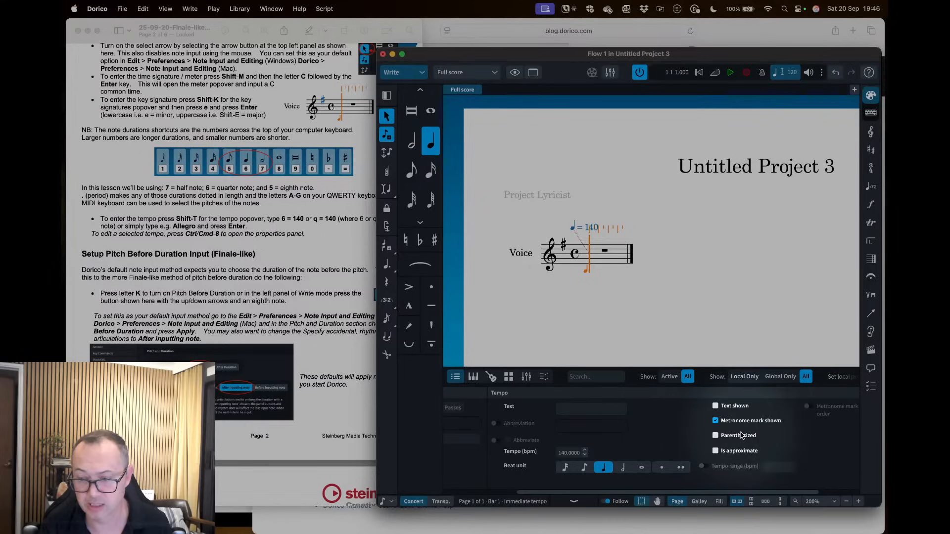
scroll(741, 436, right, 2)
scroll(741, 435, right, 1)
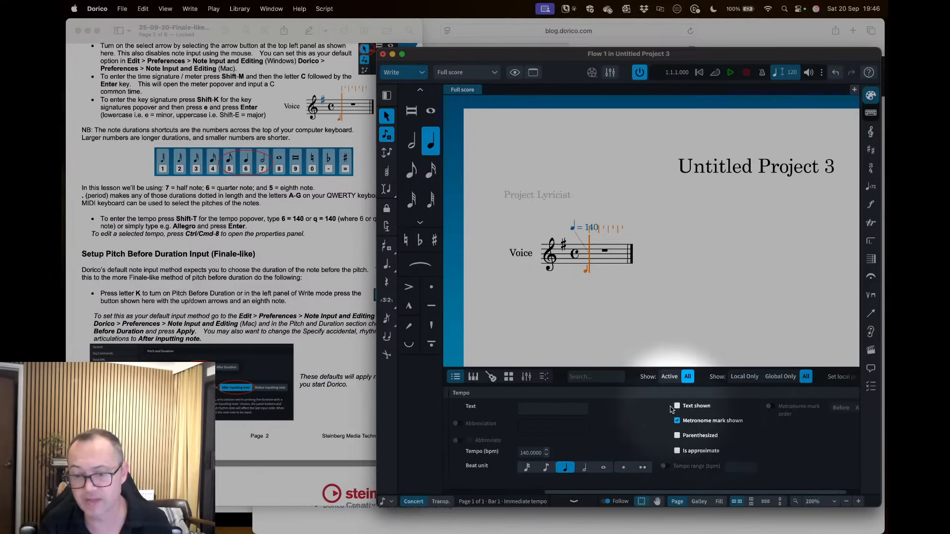
click(539, 410)
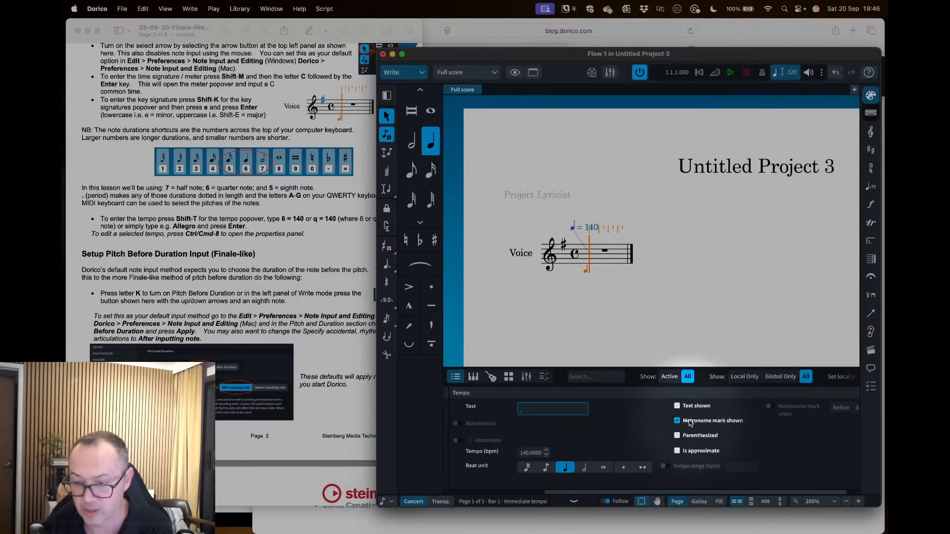
click(571, 501)
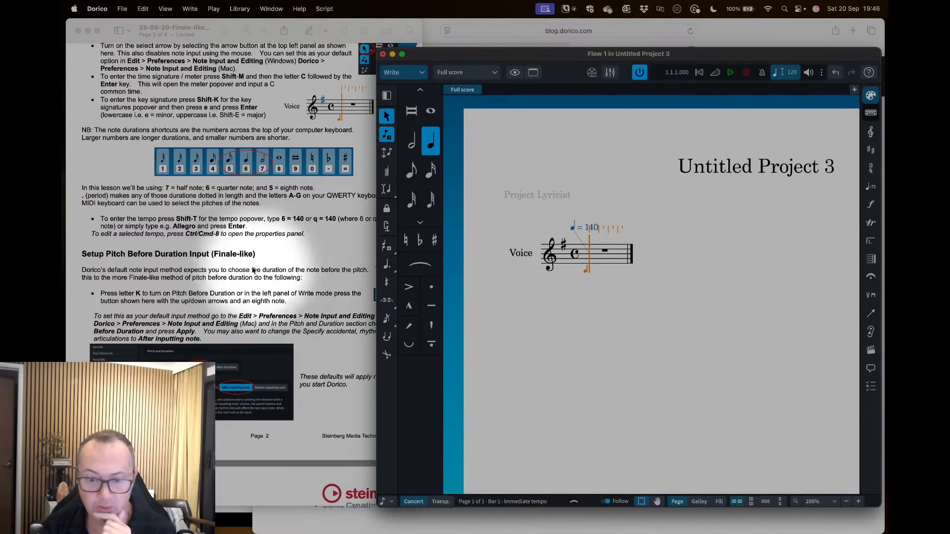
- Turn on Pitch Before Duration input and bring up the Entering notes section of the lesson PDF
scroll(222, 271, down, 5)
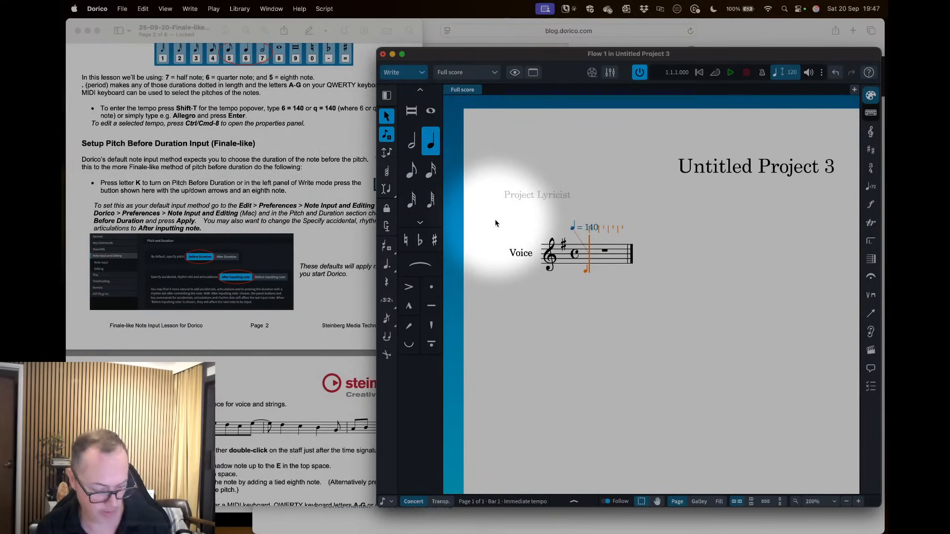
key(k)
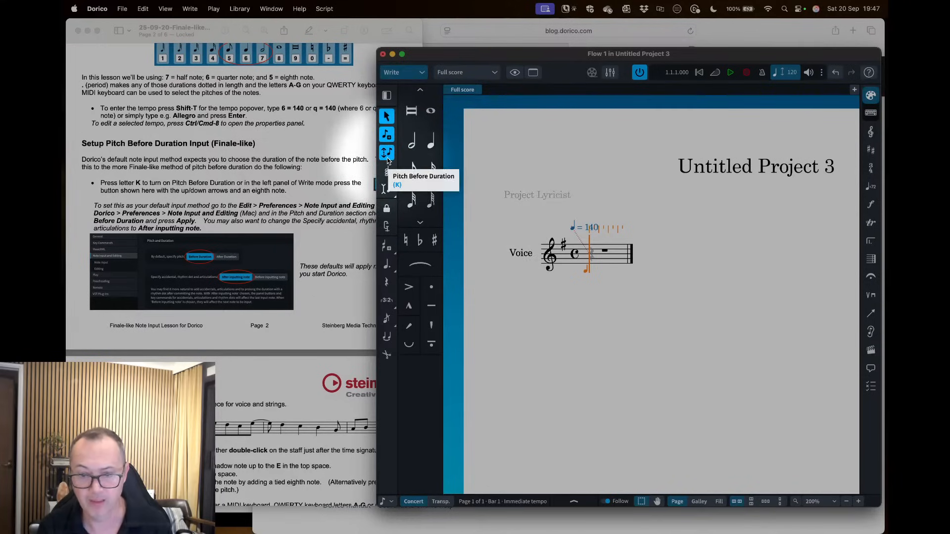
scroll(297, 220, down, 2)
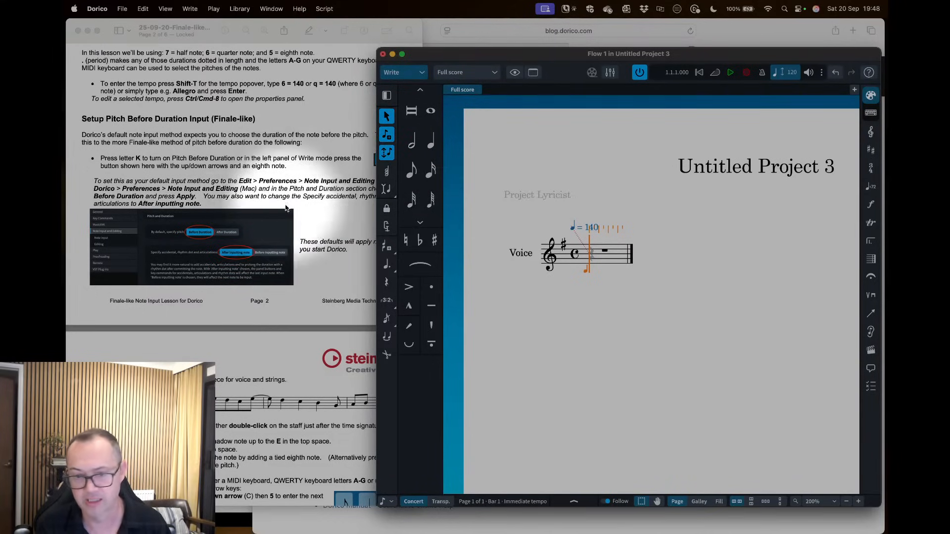
scroll(285, 232, down, 6)
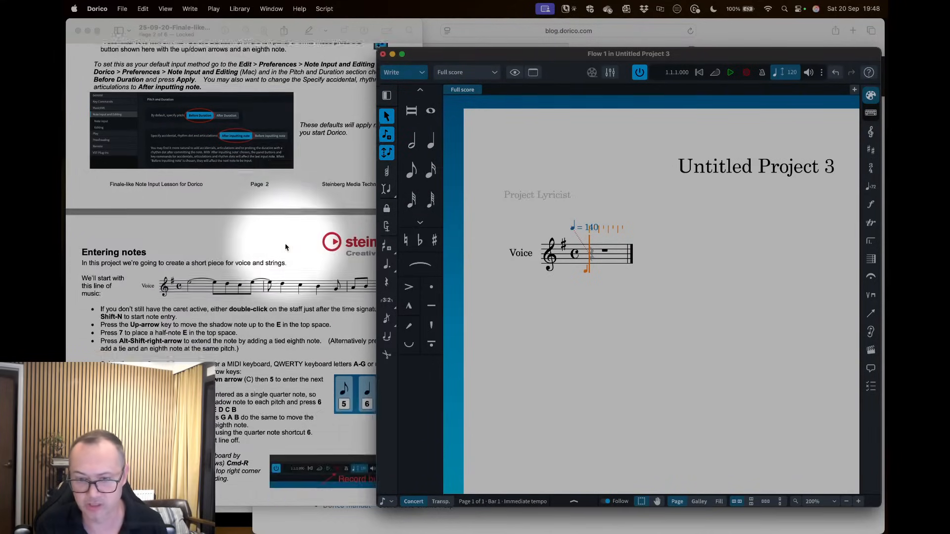
scroll(285, 247, down, 3)
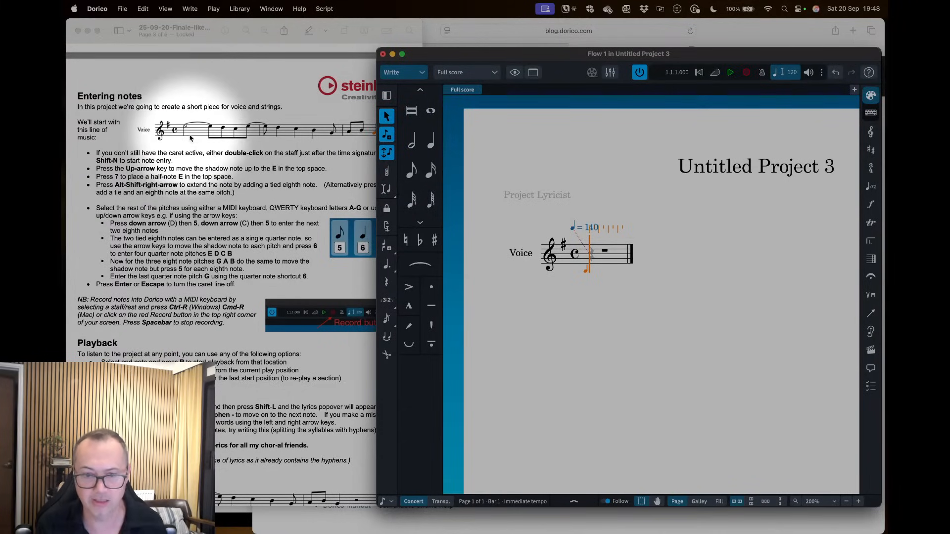
scroll(250, 137, right, 3)
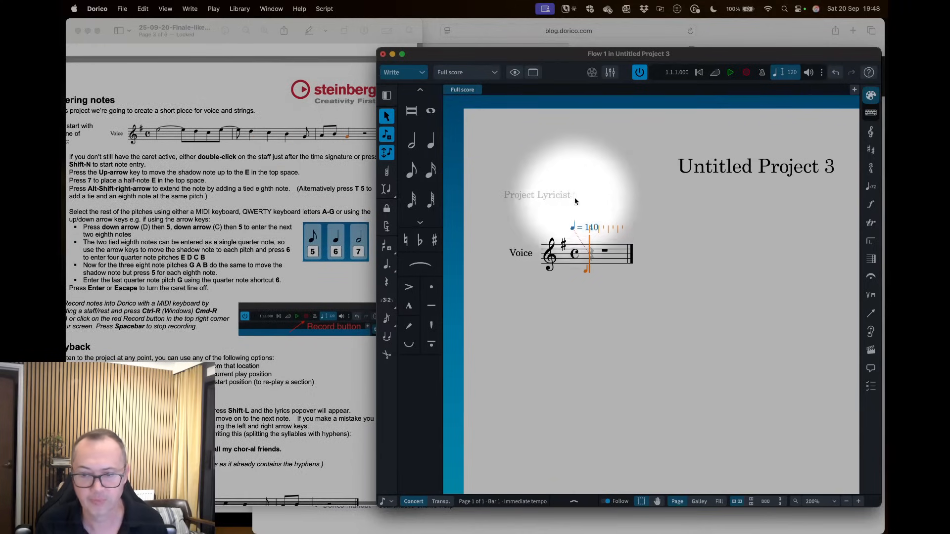
scroll(572, 212, right, 2)
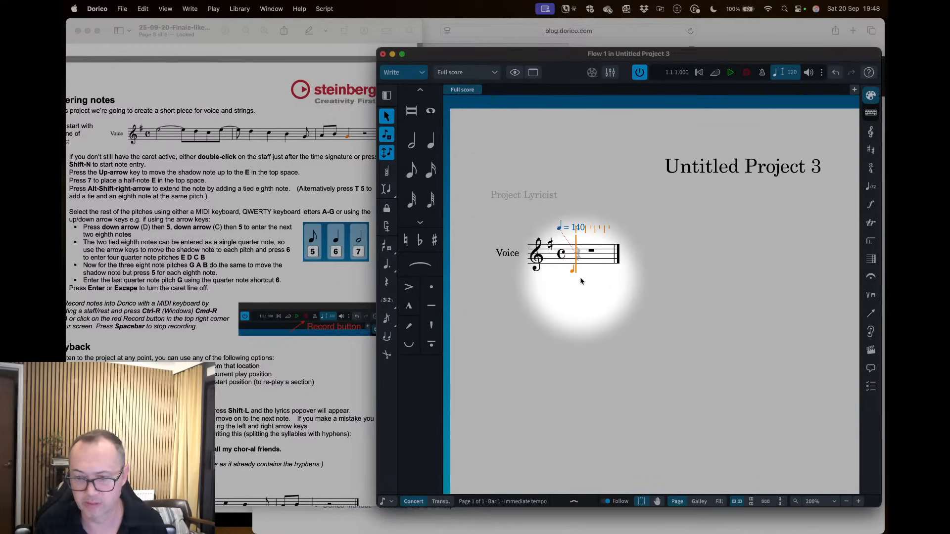
- Try moving the shadow note up and down the Voice staff by step at the caret
key(Up)
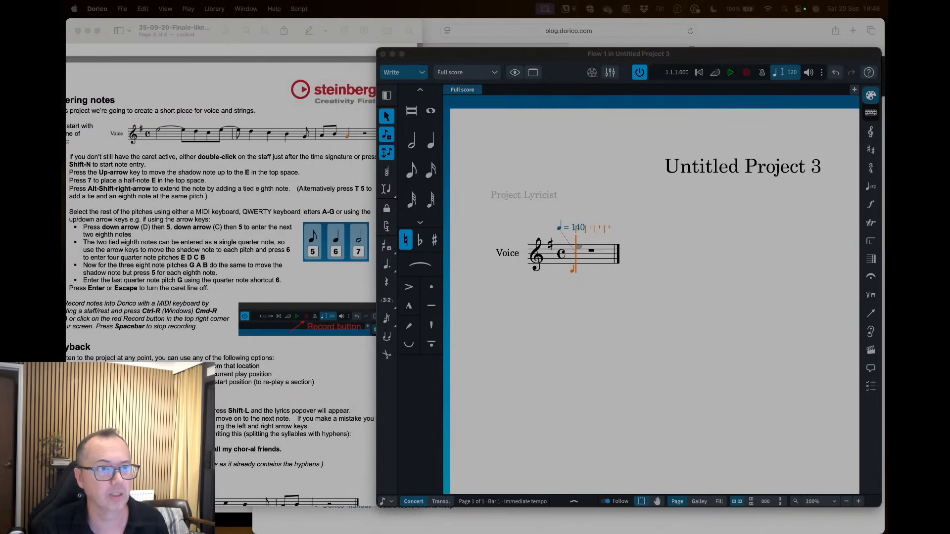
drag(61, 19, 254, 316)
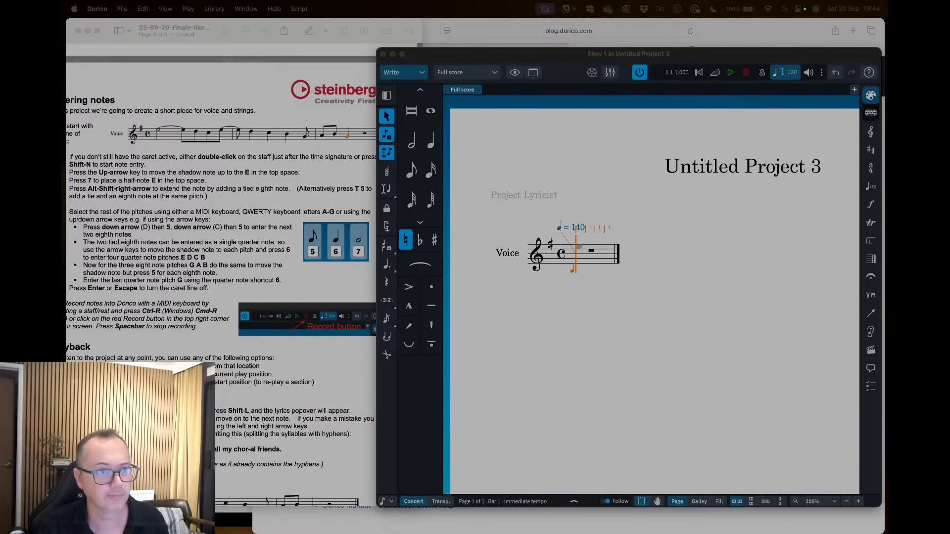
drag(66, 193, 261, 364)
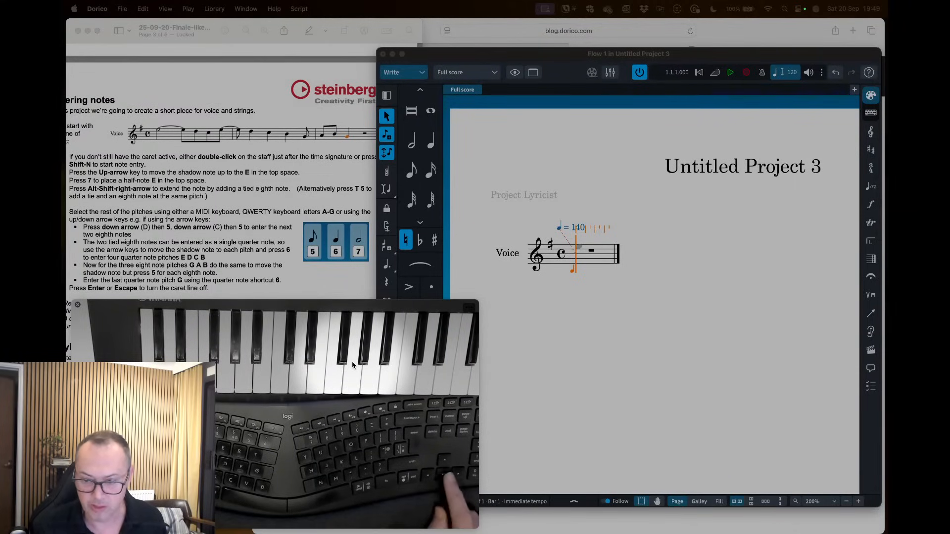
click(508, 55)
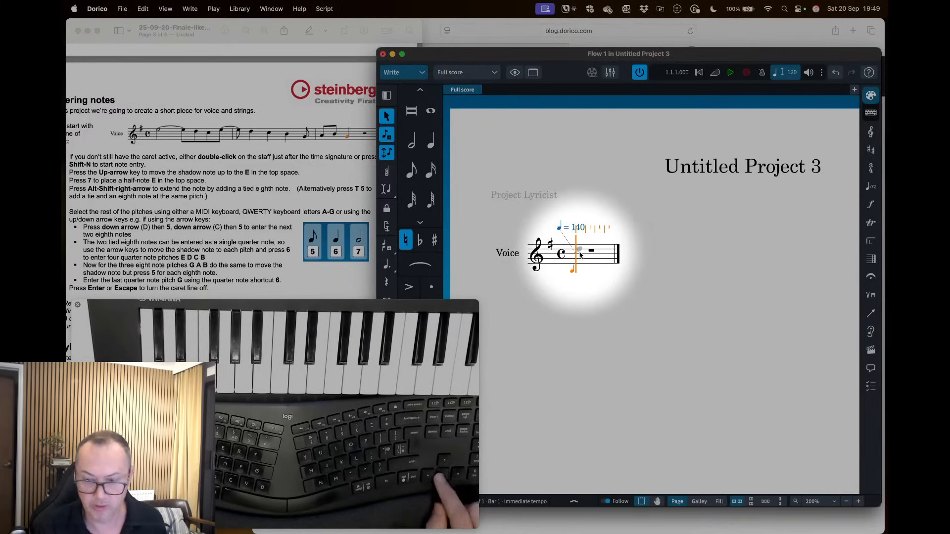
key(Up)
key(Up)
key(Up)
key(Up)
key(Up)
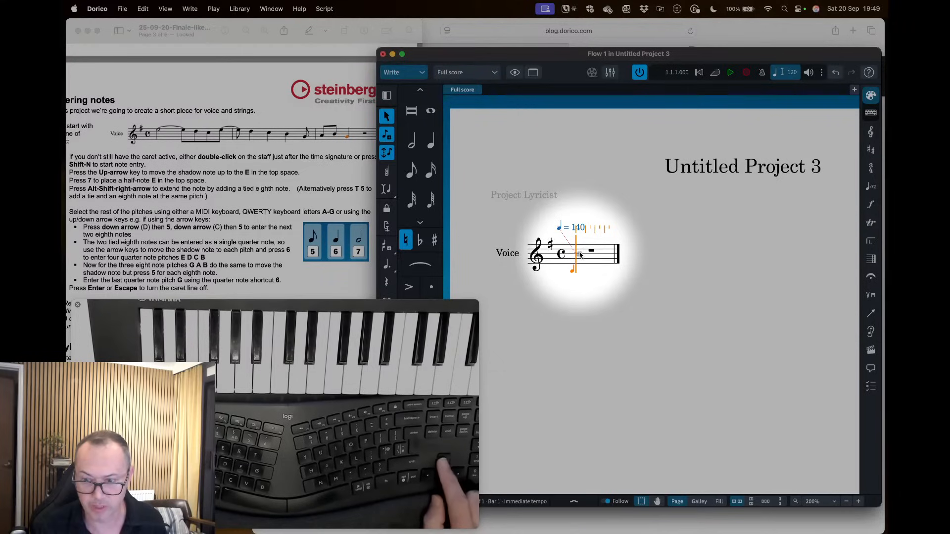
key(Down)
key(Down)
key(Down)
key(Down)
key(Down)
key(Down)
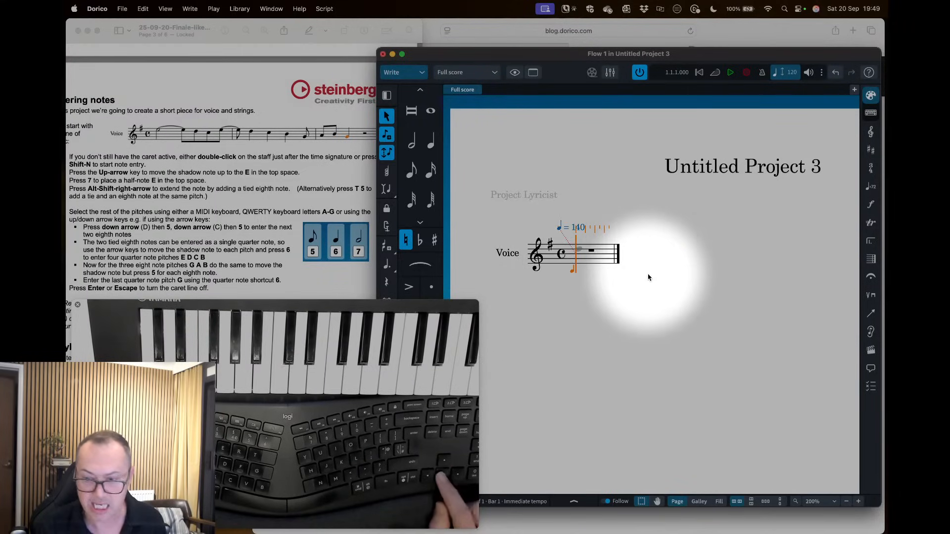
key(Down)
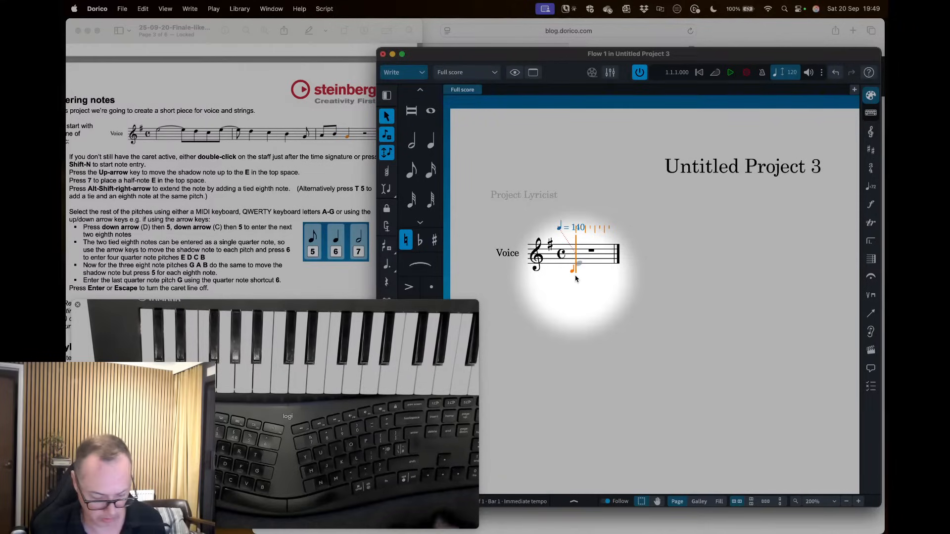
- Enter a half-note E in the top space of the Voice staff's first bar and extend it by a tied eighth note
key(Up)
key(Up)
key(Up)
key(Up)
key(Up)
key(Up)
key(Up)
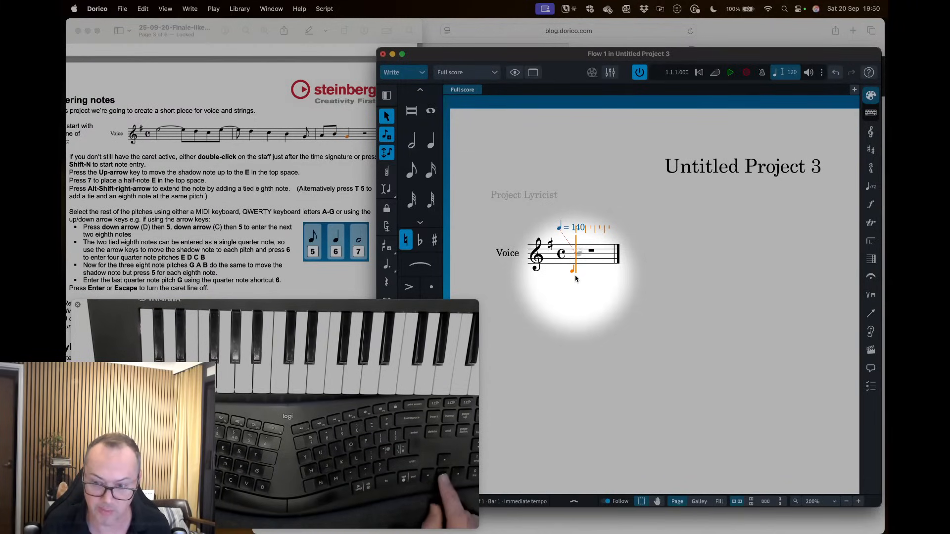
key(Up)
key(Up)
key(Up)
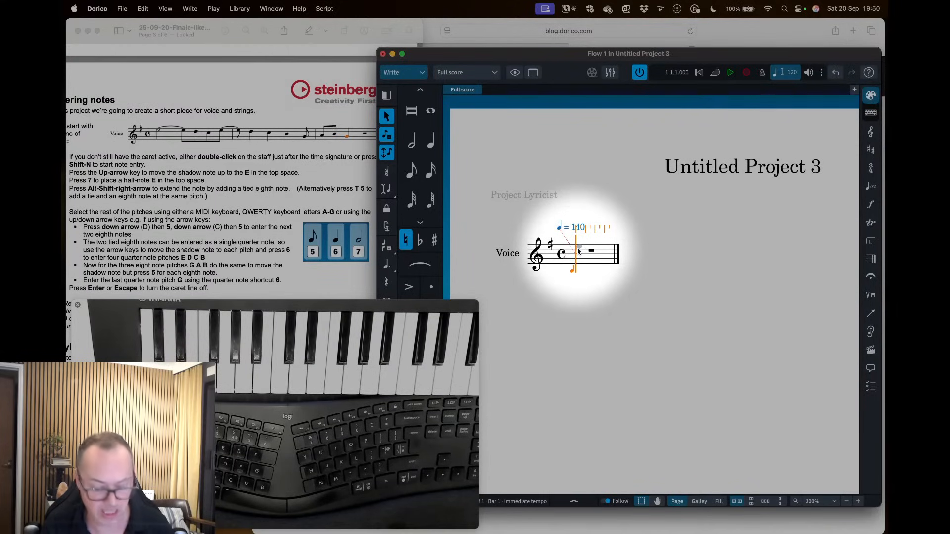
key(7)
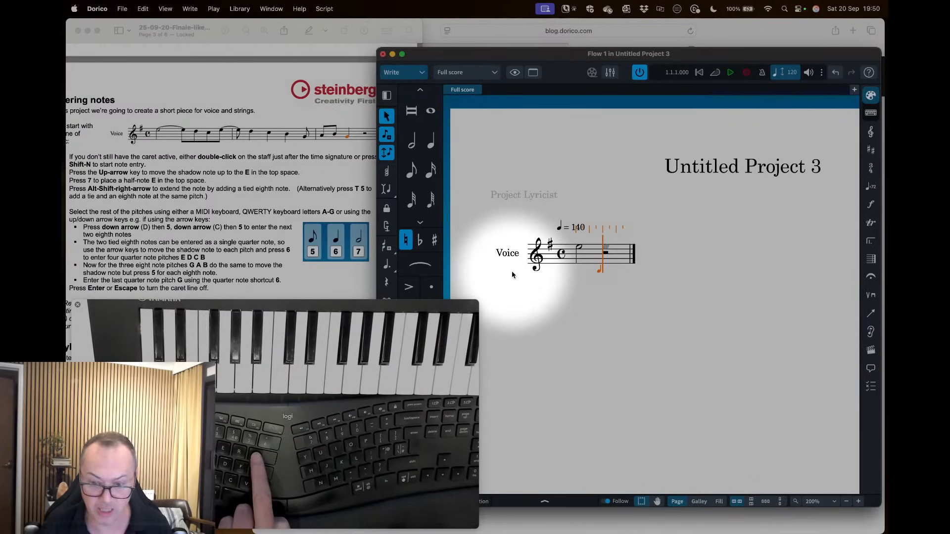
key(alt+shift+Right)
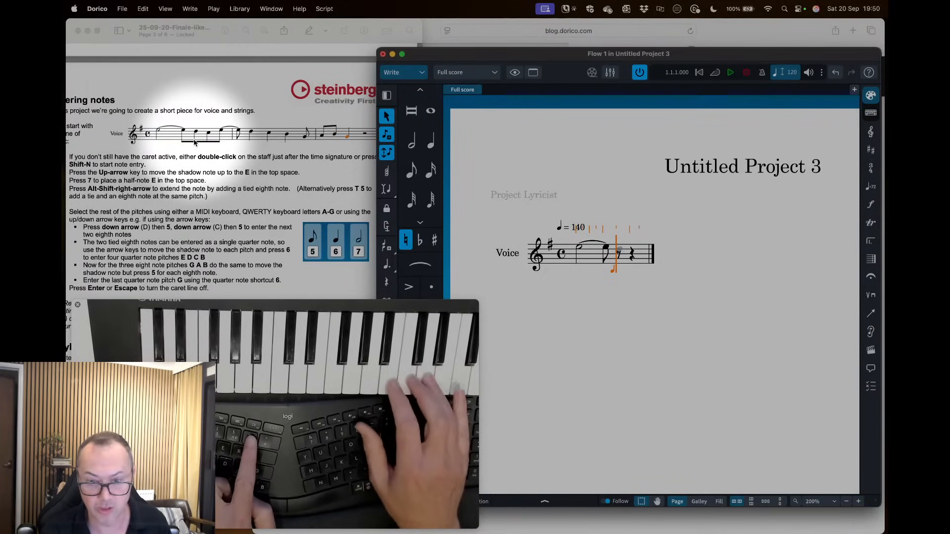
- Enter eighth notes D and C after the tied E in the Voice staff's first bar
key(Down)
key(5)
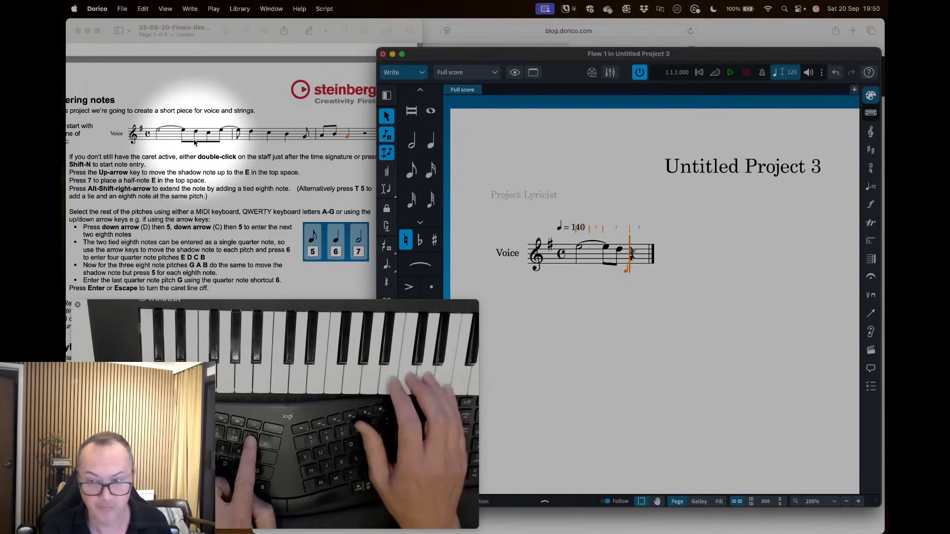
key(Down)
key(5)
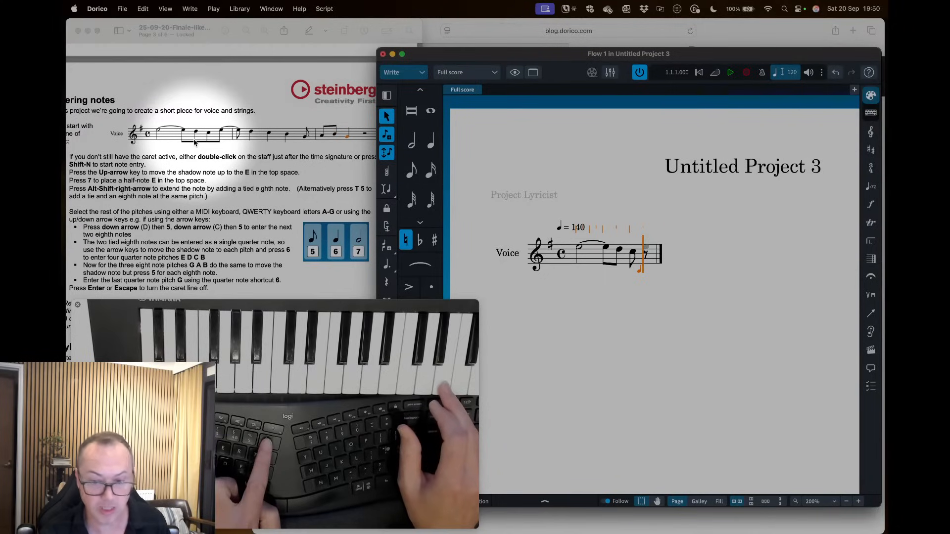
- Enter four quarter notes E, D, C and B across the barline into the Voice staff's second bar
key(Down)
key(6)
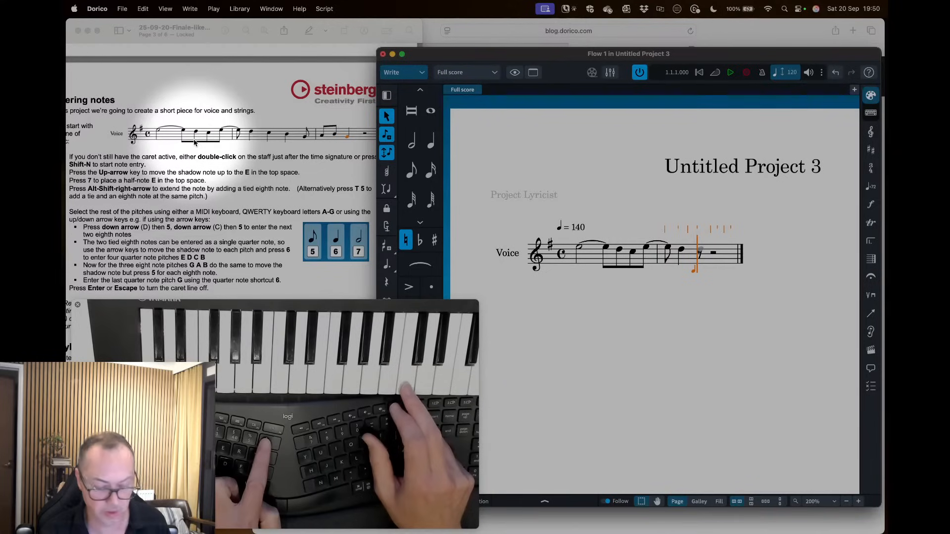
key(6)
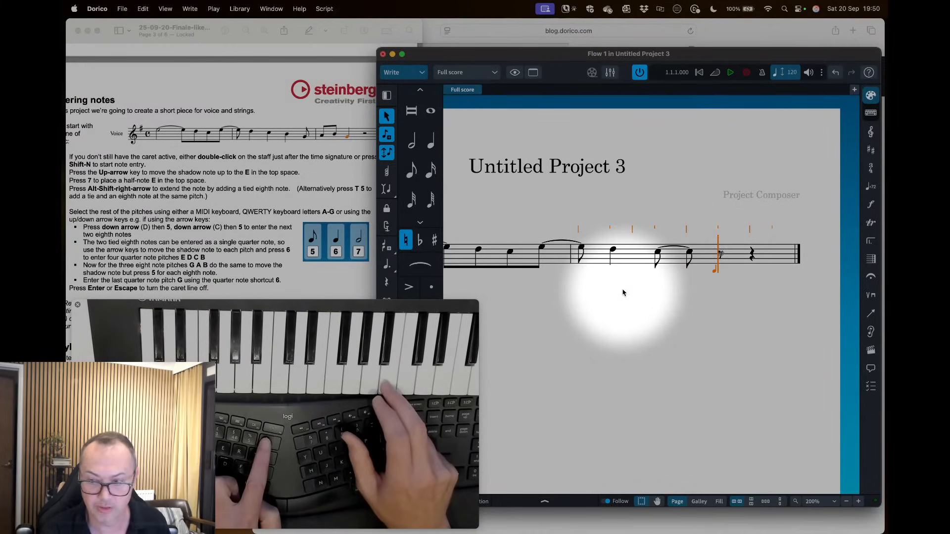
key(6)
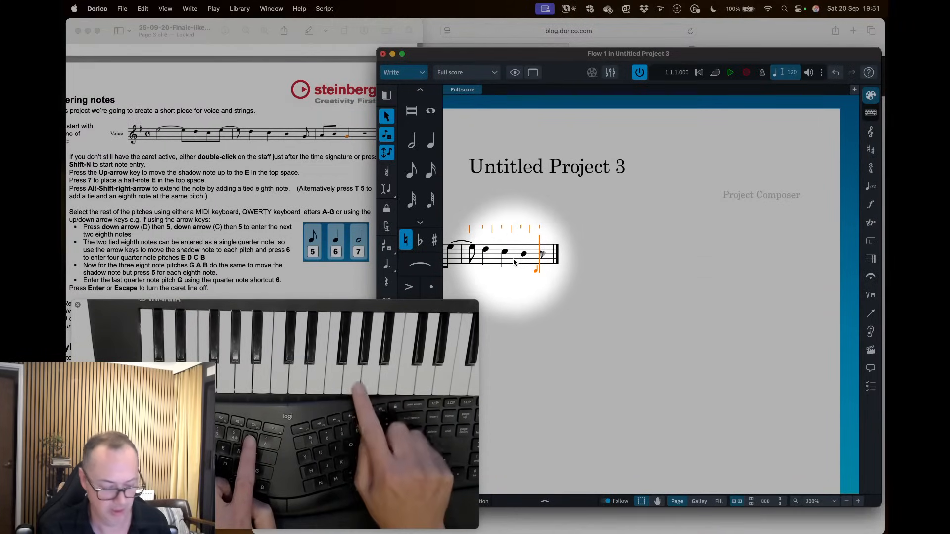
- Complete the Voice melody with eighth notes G, A and B followed by a quarter-note G
key(g)
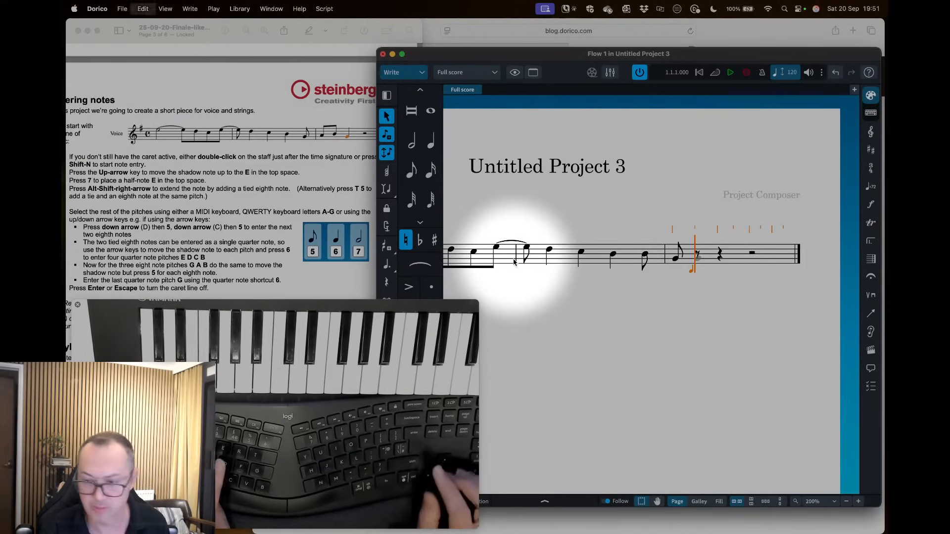
key(super+z)
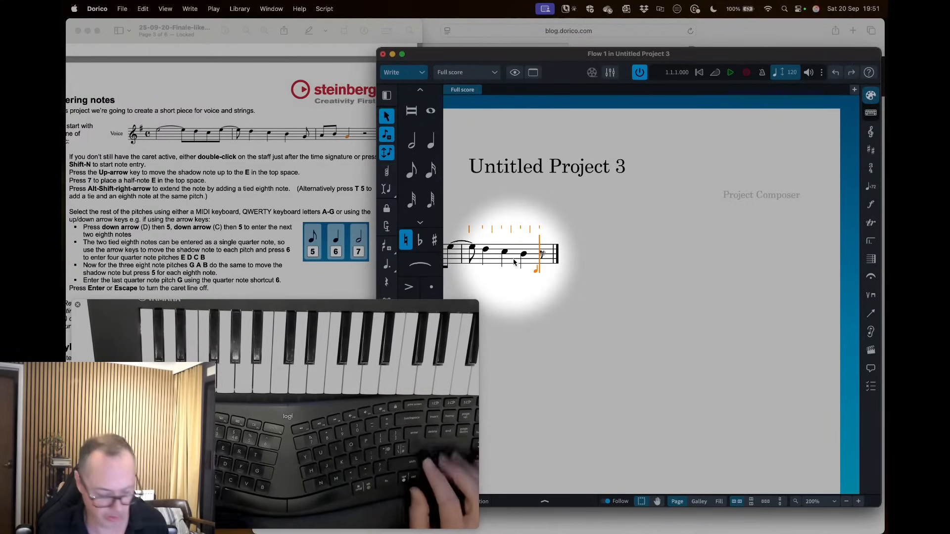
key(5)
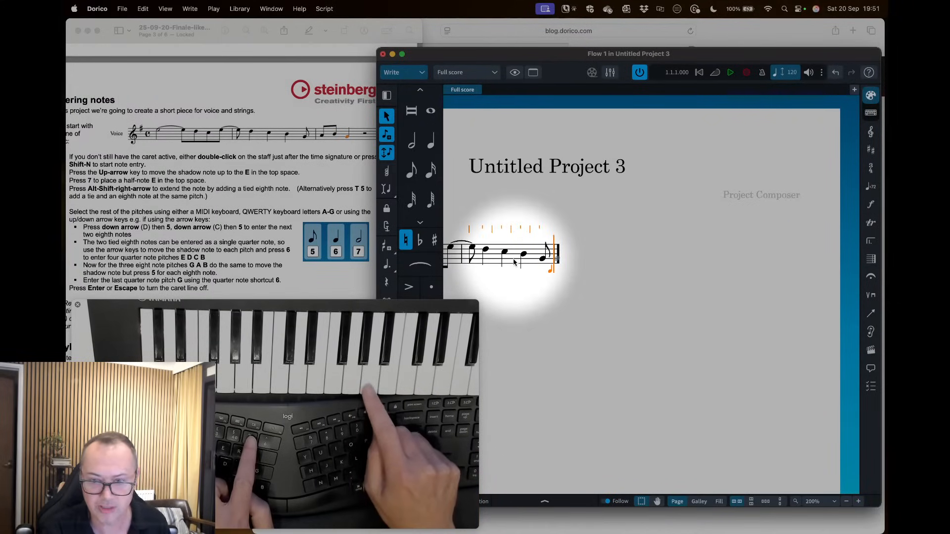
key(a)
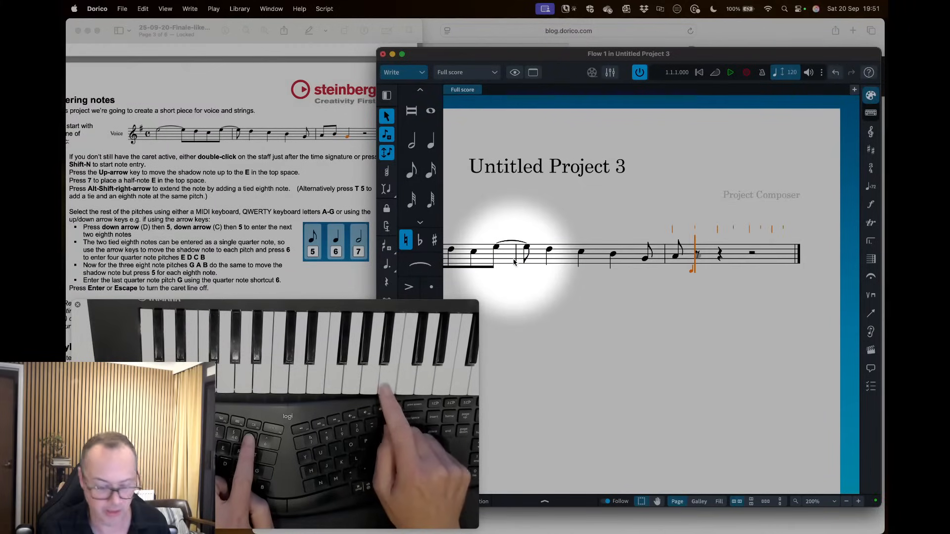
key(b)
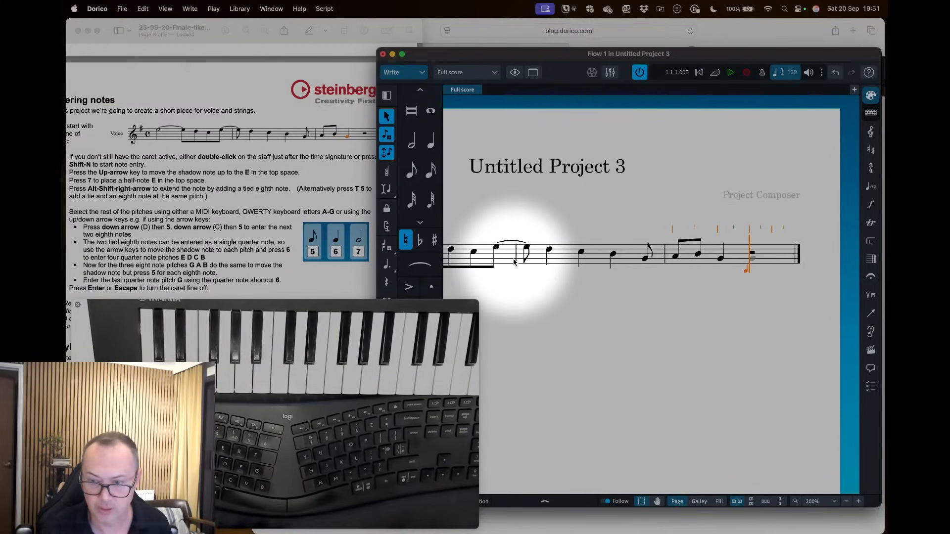
key(6)
key(g)
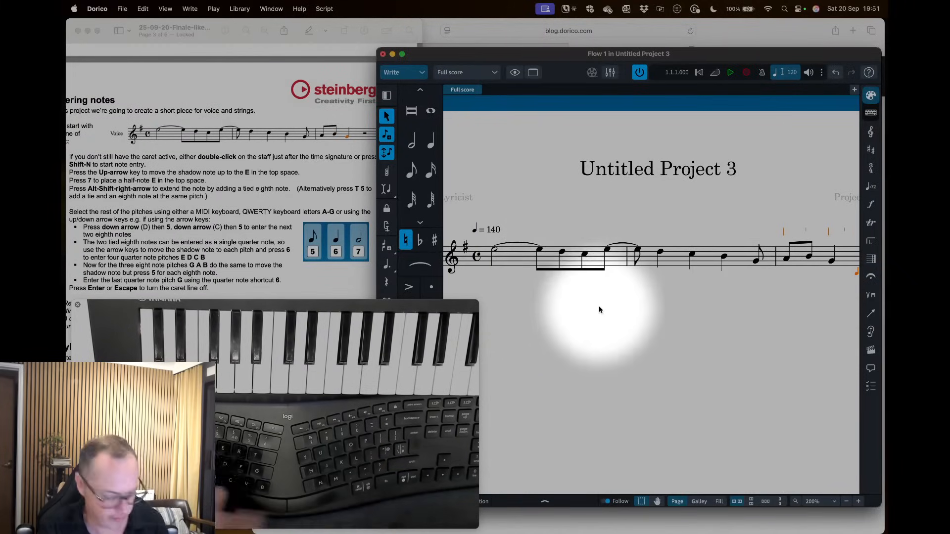
- Undo all the melody notes entered on the Voice staff
key(super+z)
key(super+z)
key(super+z)
key(super+z)
key(super+z)
key(super+z)
key(super+z)
key(super+z)
key(super+z)
key(super+z)
key(super+z)
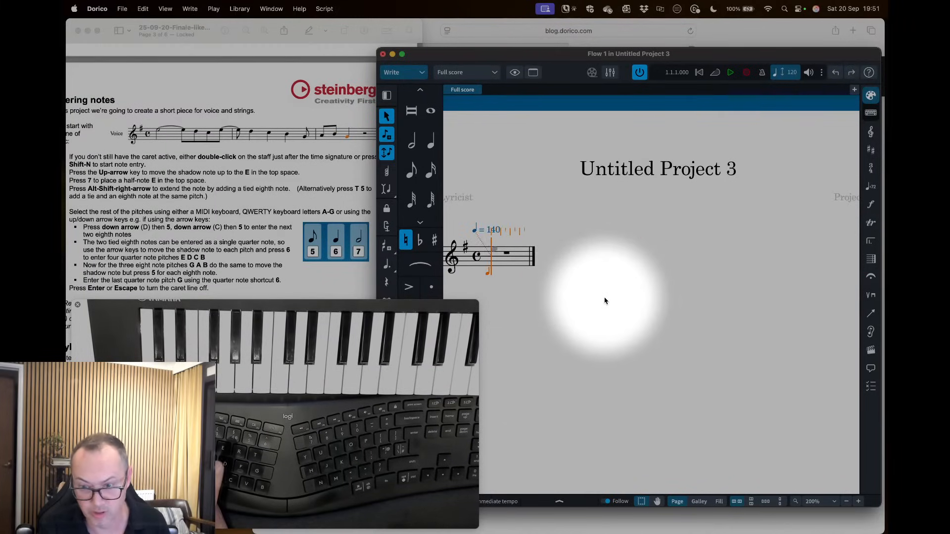
- Turn off Pitch Before Duration input and try a quarter-note E at the start of the Voice staff
scroll(546, 287, left, 3)
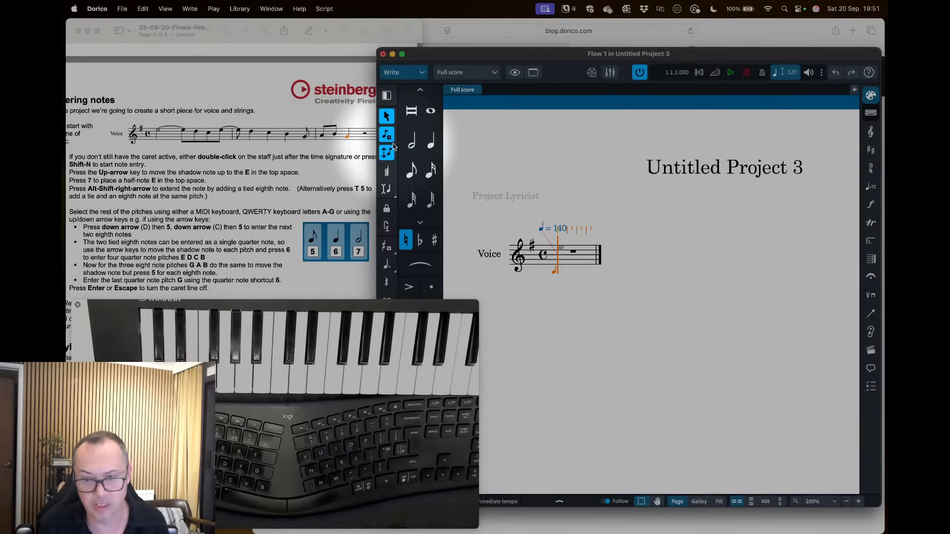
click(385, 154)
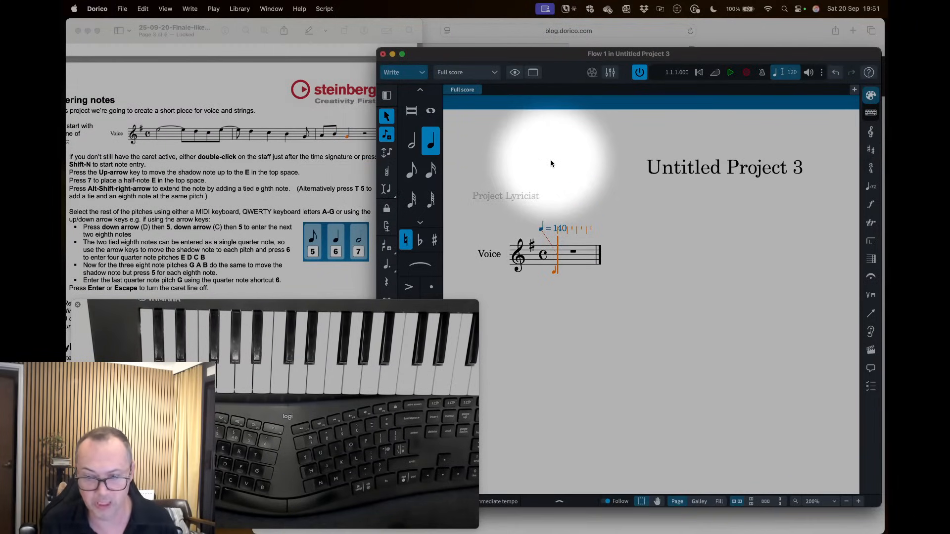
key(e)
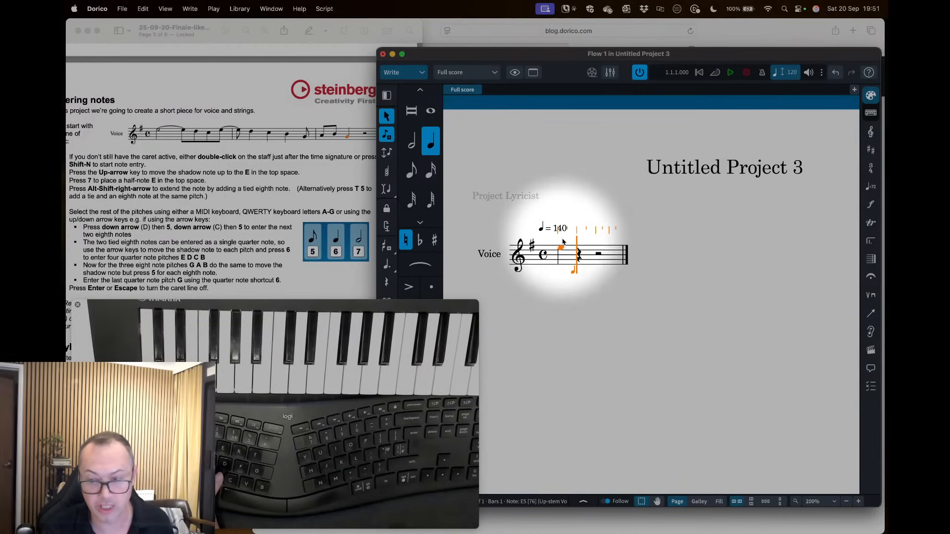
key(super+z)
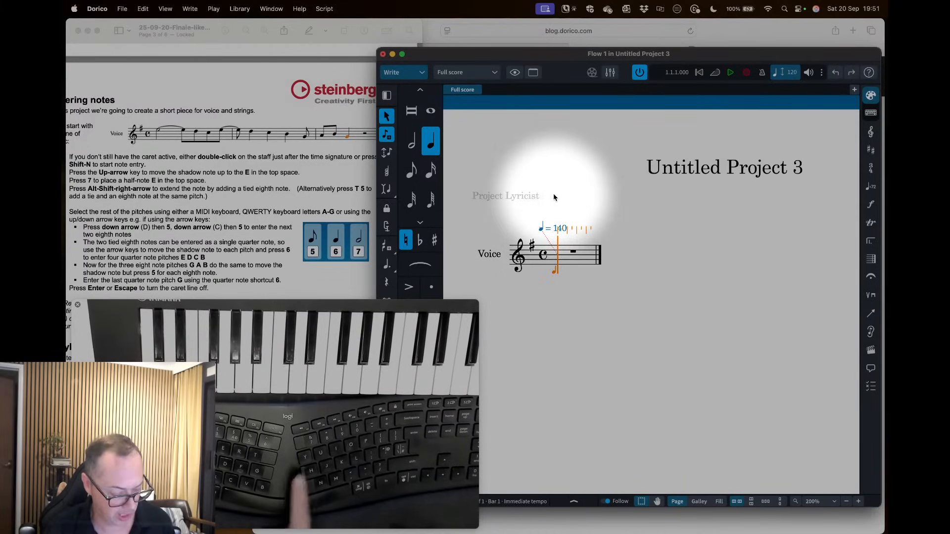
- Enter a half-note E in the first bar, choosing duration before pitch, and extend it by a tied eighth note
key(7)
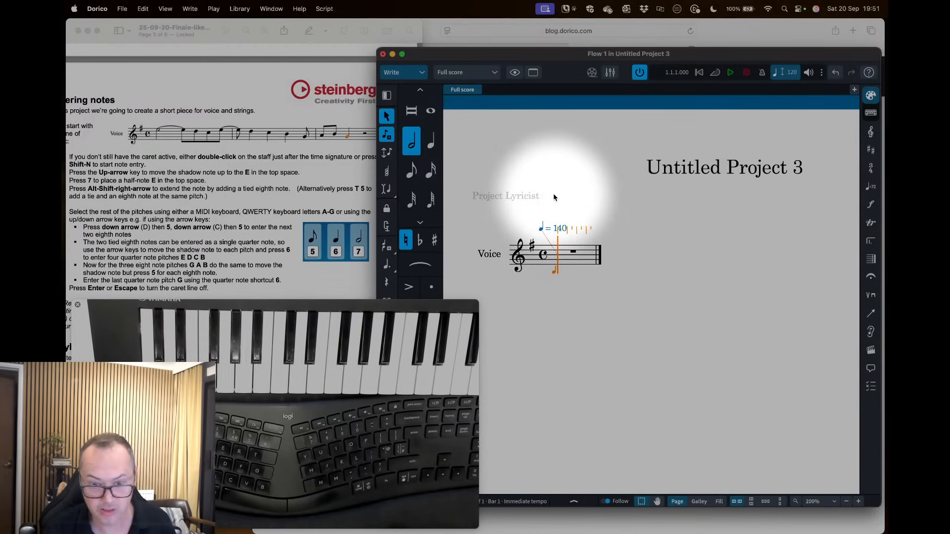
key(e)
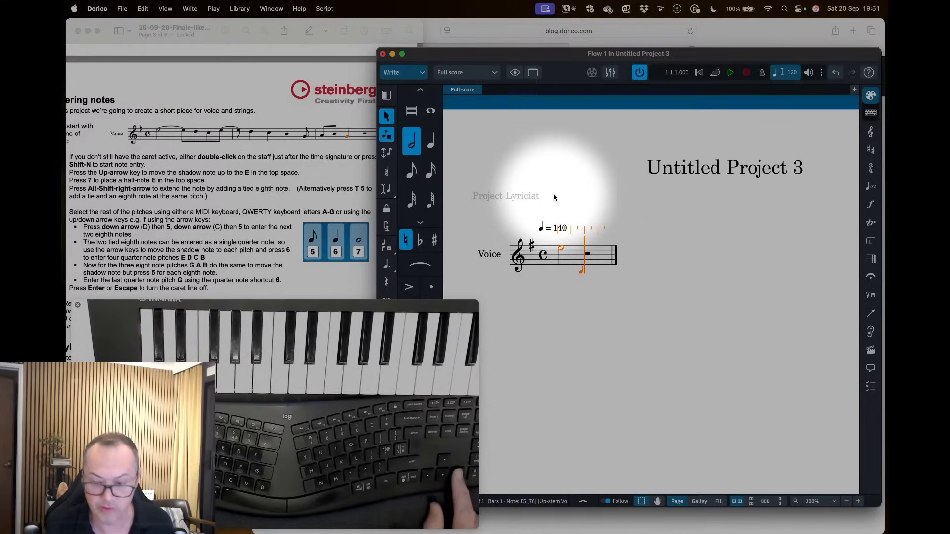
key(alt+shift+Right)
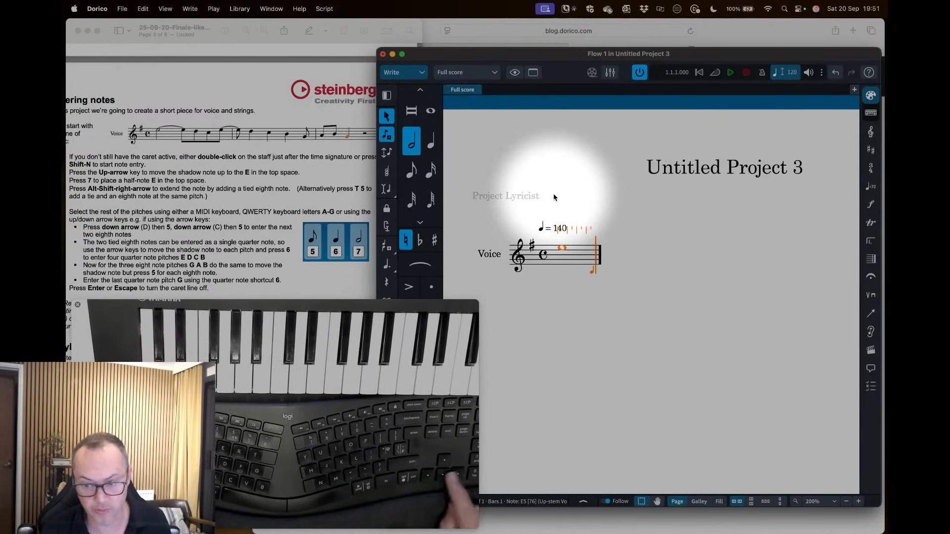
key(alt+shift+Right)
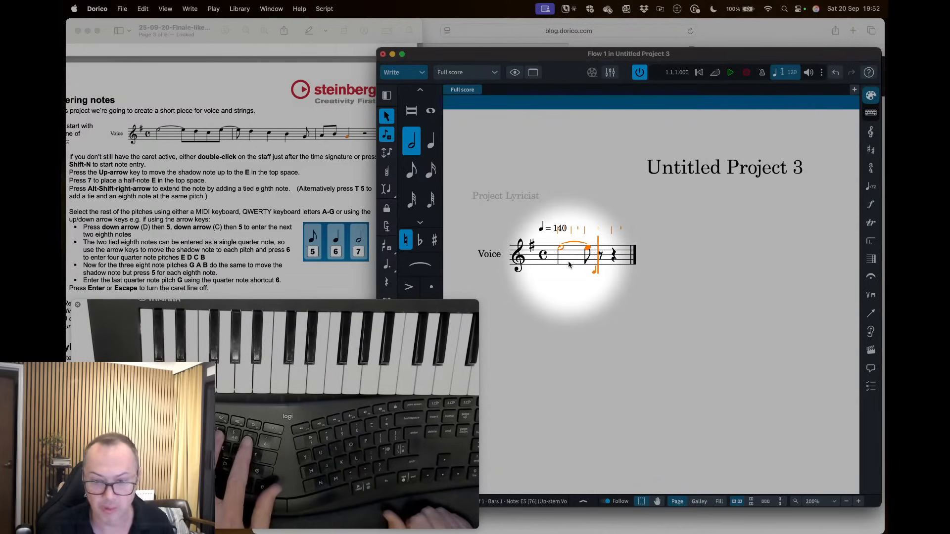
- Add eighth notes D and C after the tied E in the first bar, with the duration chosen first
key(5)
key(Down)
key(5)
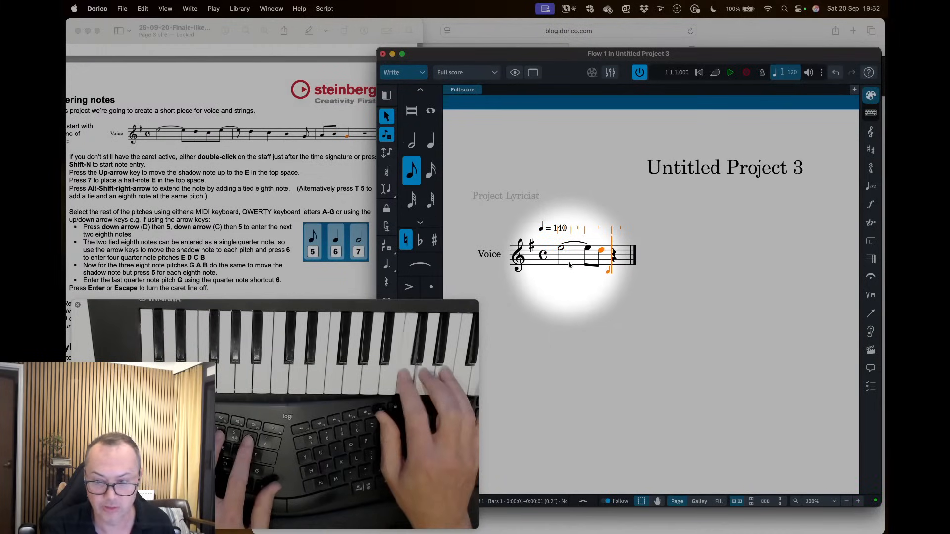
key(Down)
key(5)
- Continue the Voice melody with quarter notes E, D, C and B, crossing into the second bar
key(6)
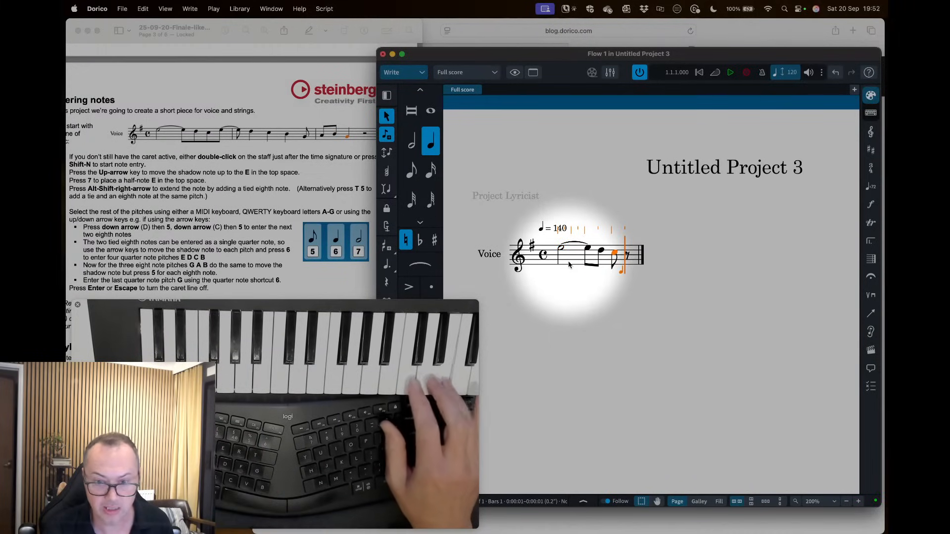
key(e)
key(d)
key(c)
key(b)
- Finish the melody with eighth notes G, A and B and a quarter-note G, choosing each duration before the pitch
key(5)
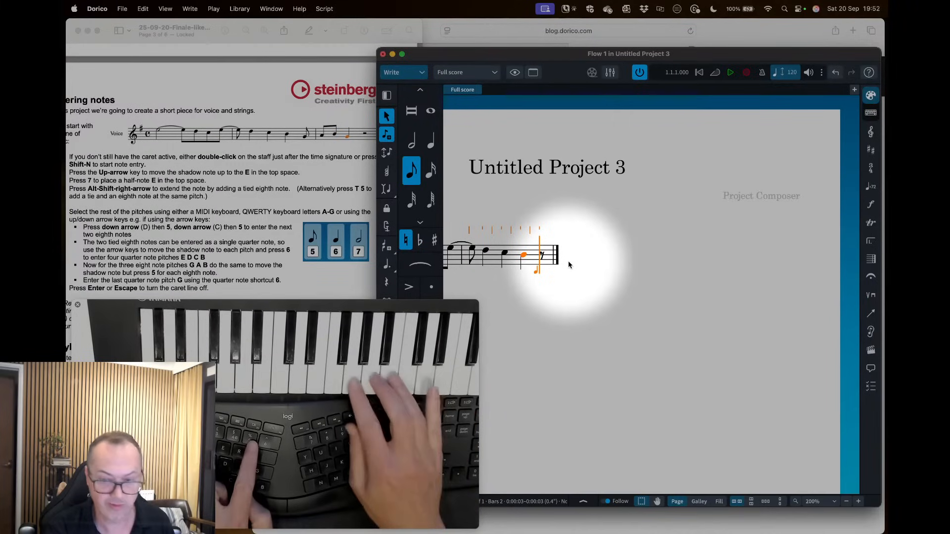
key(6)
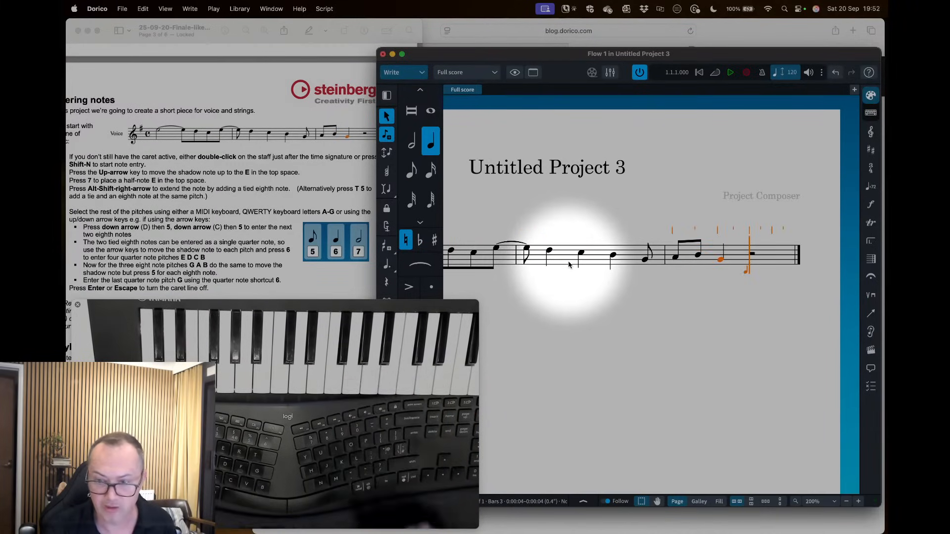
key(g)
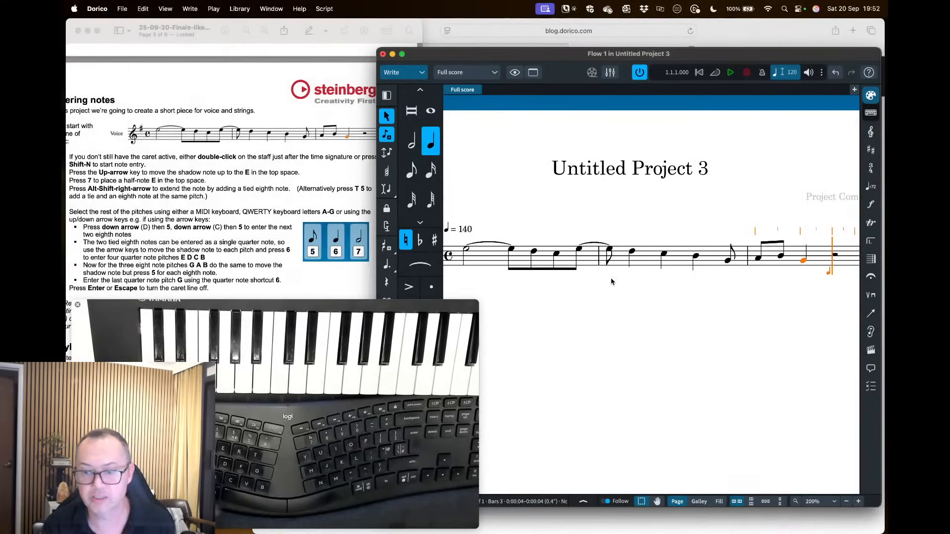
- Review the entered melody and read the rest of the lesson's note-entry, recording and playback instructions
scroll(617, 279, left, 1)
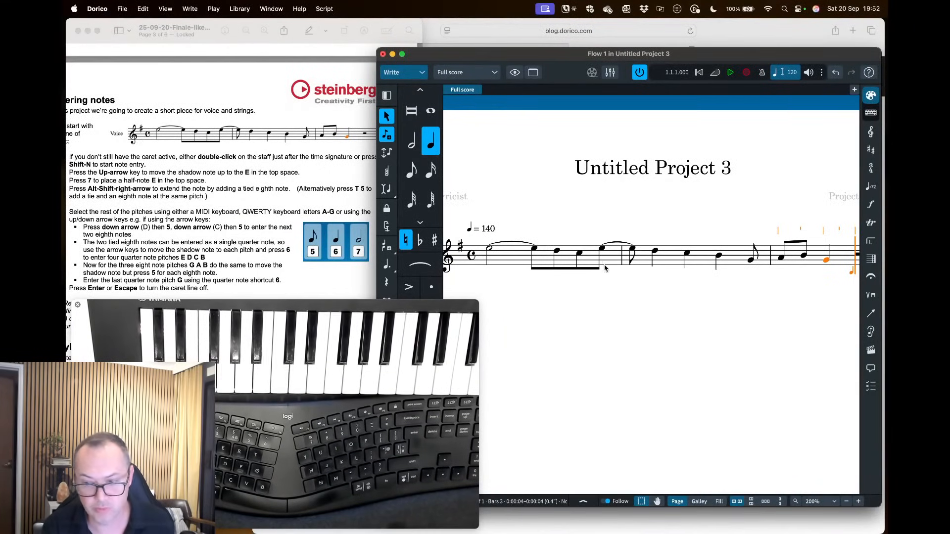
scroll(588, 276, right, 1)
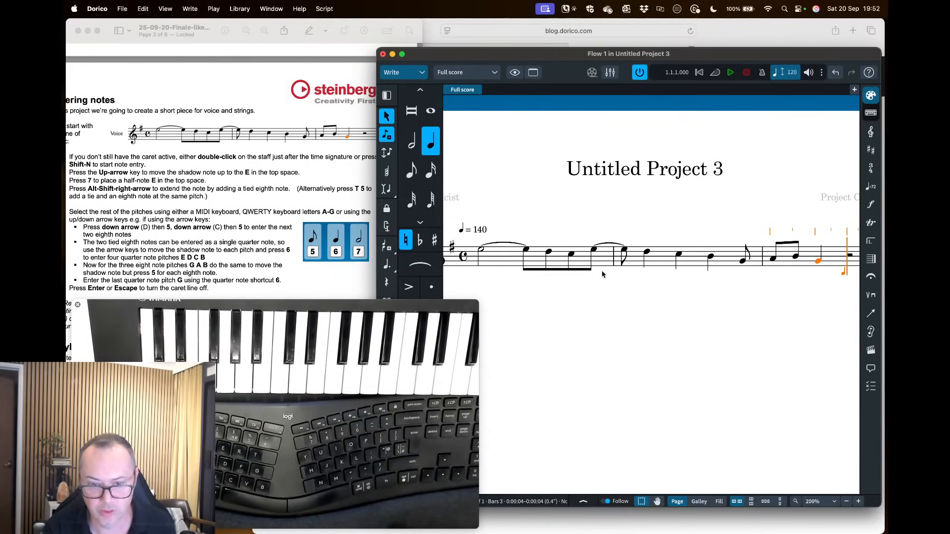
scroll(602, 274, left, 2)
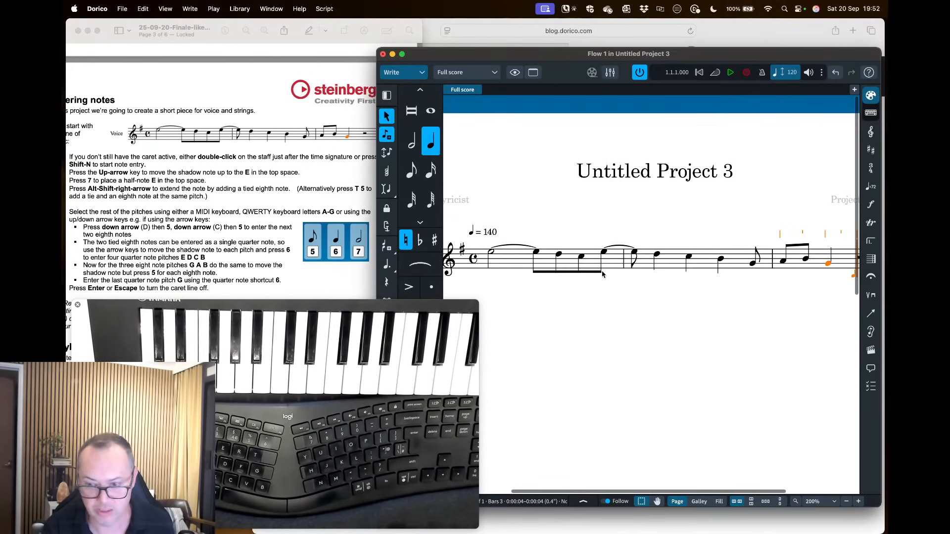
scroll(603, 278, down, 1)
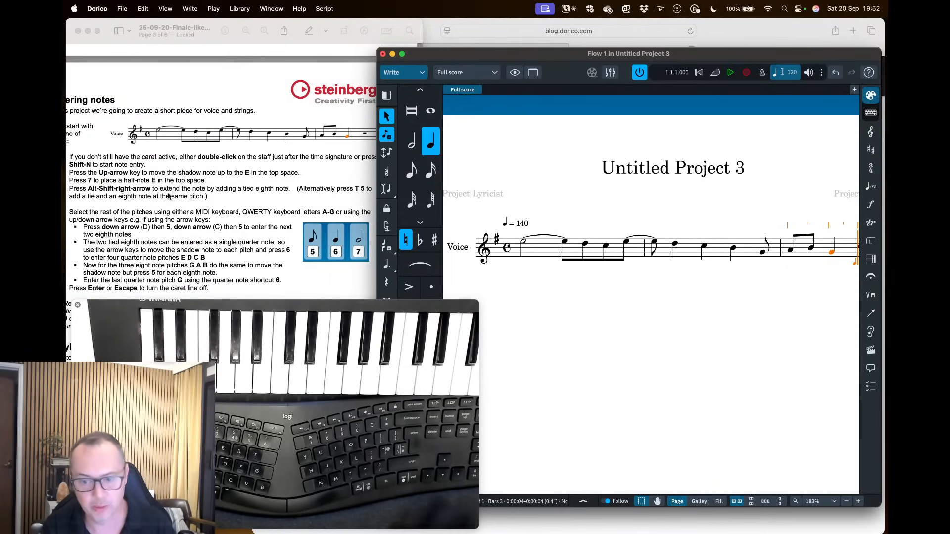
scroll(200, 231, down, 3)
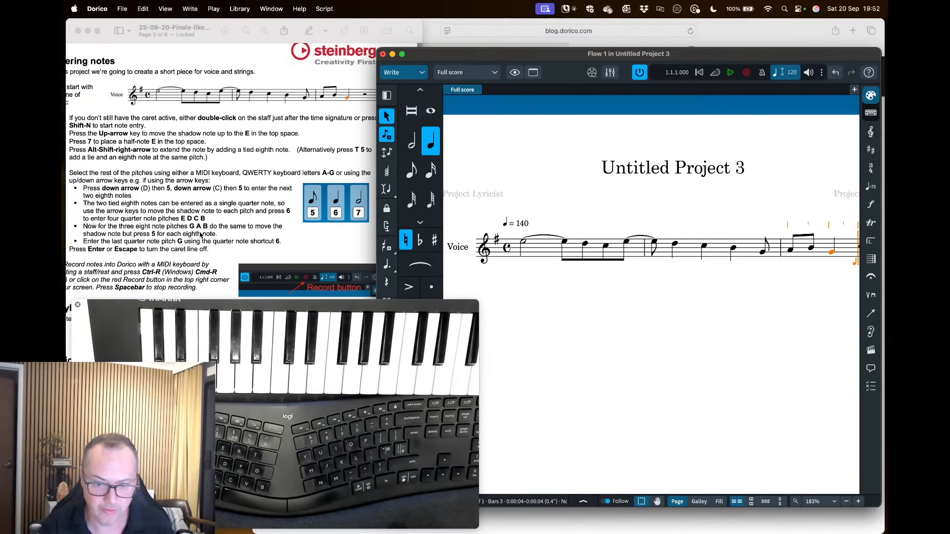
scroll(207, 235, down, 3)
scroll(207, 235, left, 1)
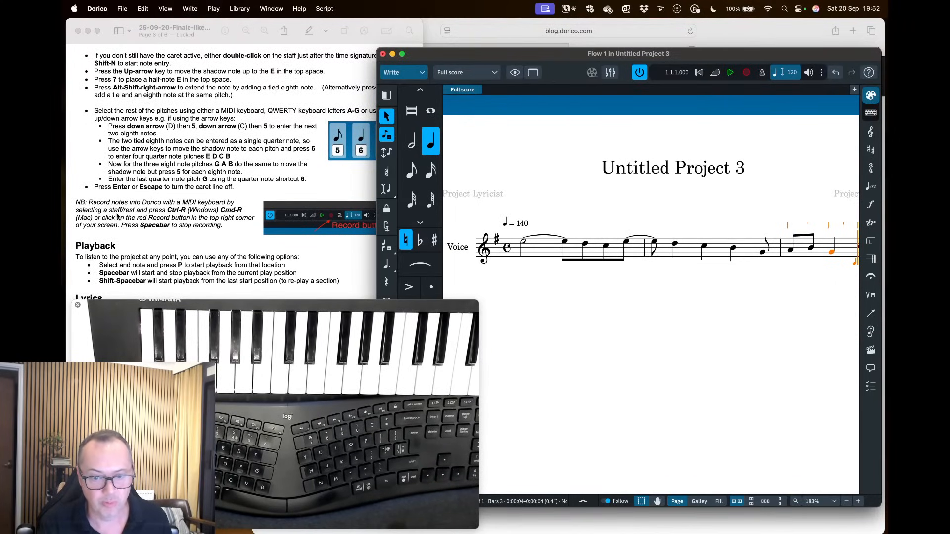
- Leave note input, select the Voice staff's first bar and check the score's view options
click(538, 248)
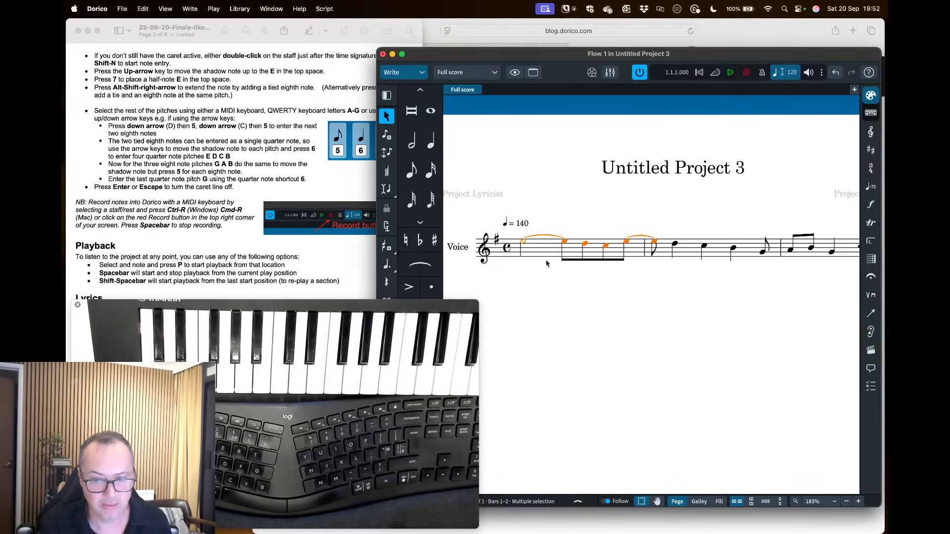
scroll(329, 233, right, 3)
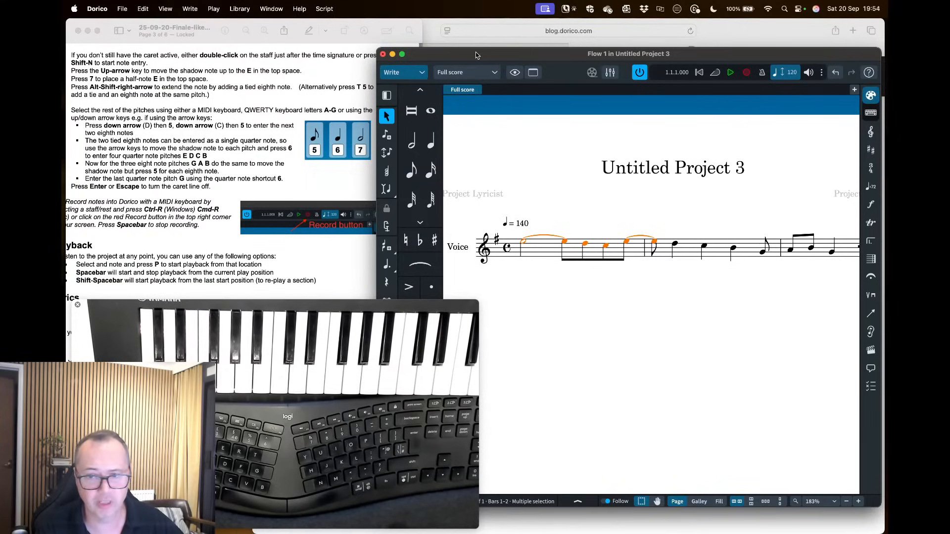
click(162, 10)
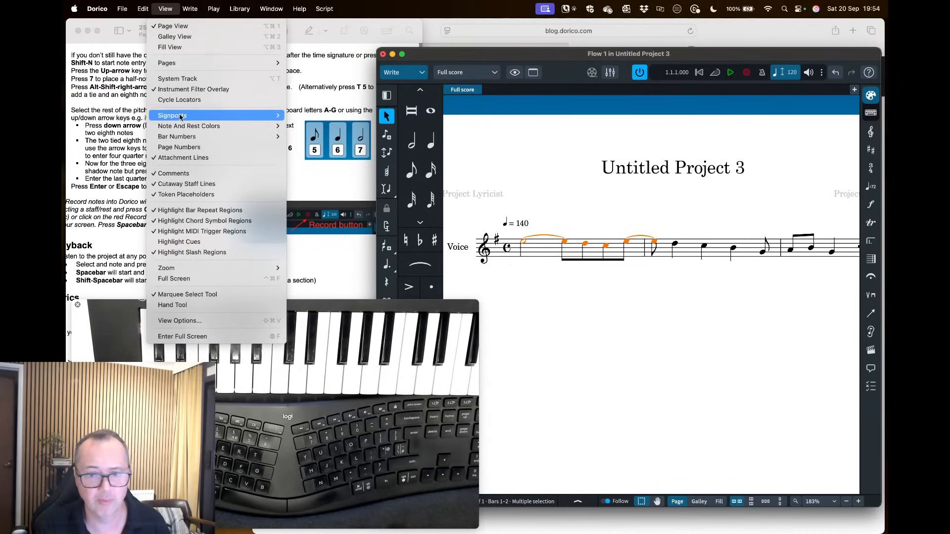
click(179, 25)
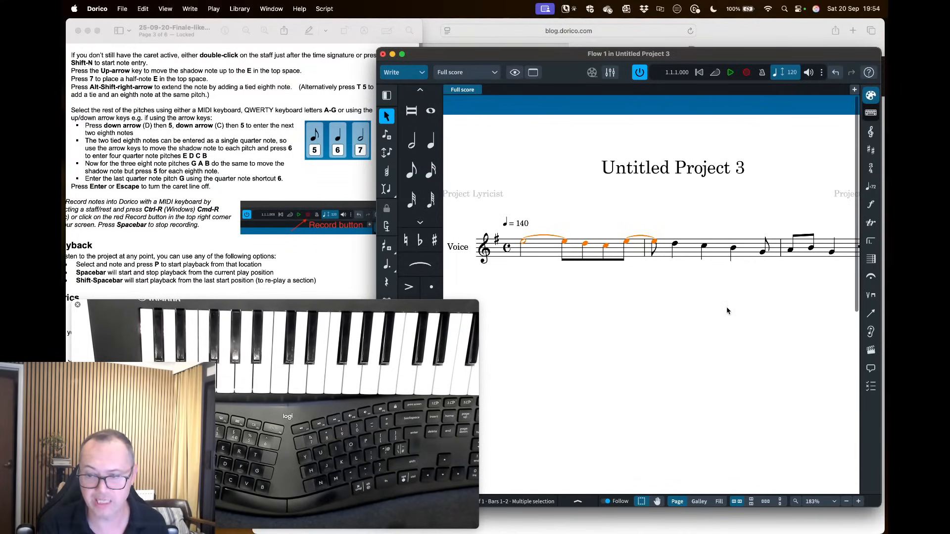
scroll(732, 309, right, 5)
click(800, 250)
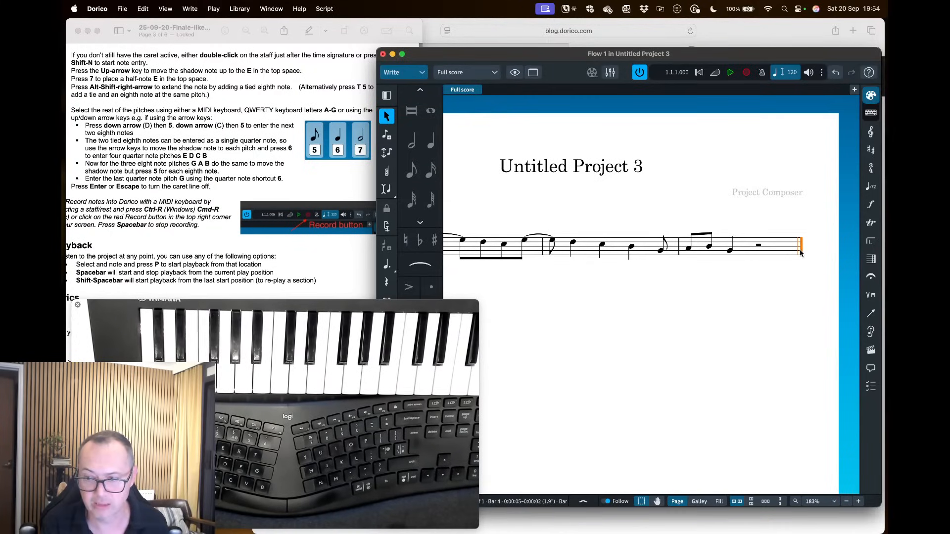
key(shift+b)
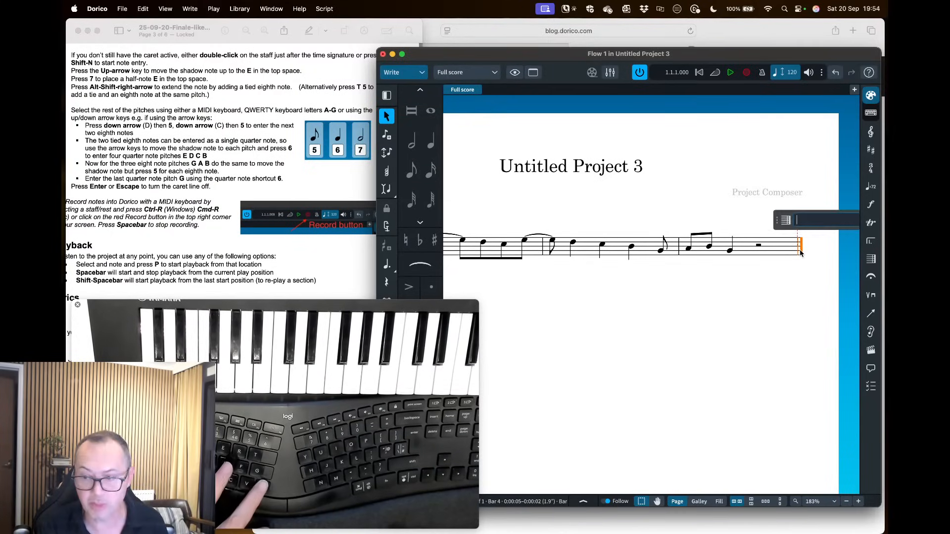
text(4)
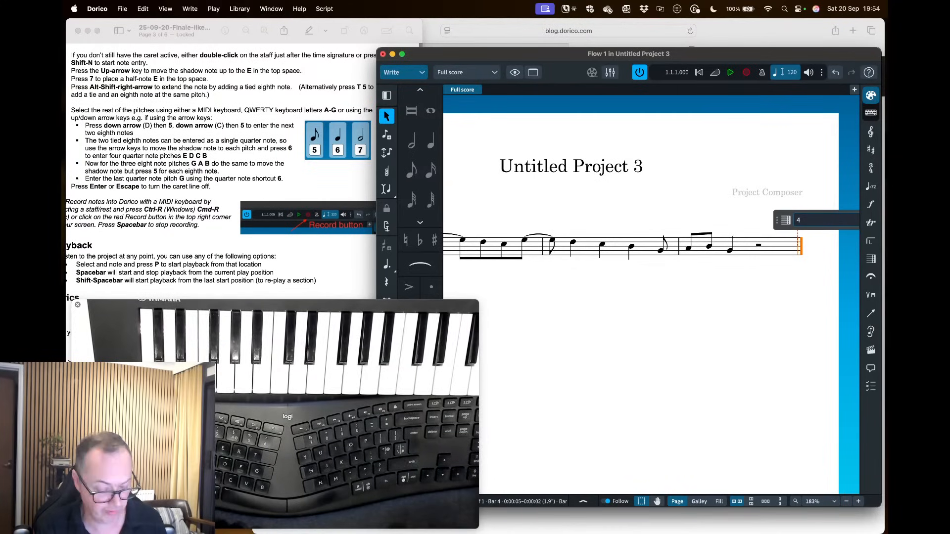
key(BackSpace)
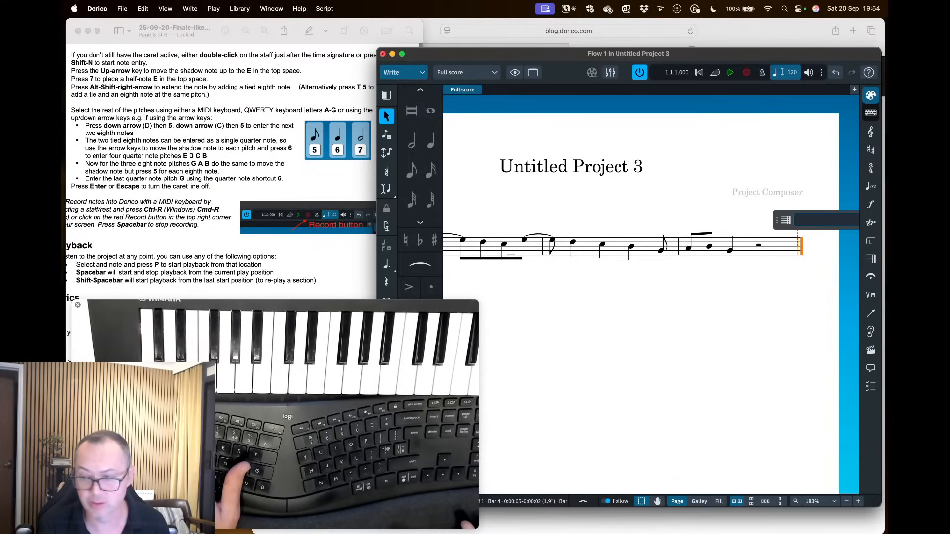
key(Escape)
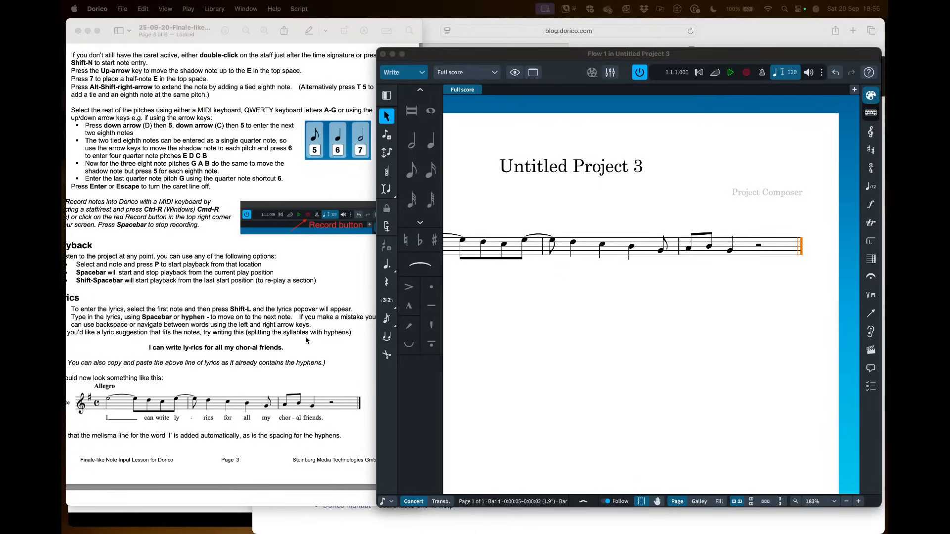
- Try out dotted and half-note durations on the melody's last G, finishing with a plain quarter note
scroll(291, 283, left, 3)
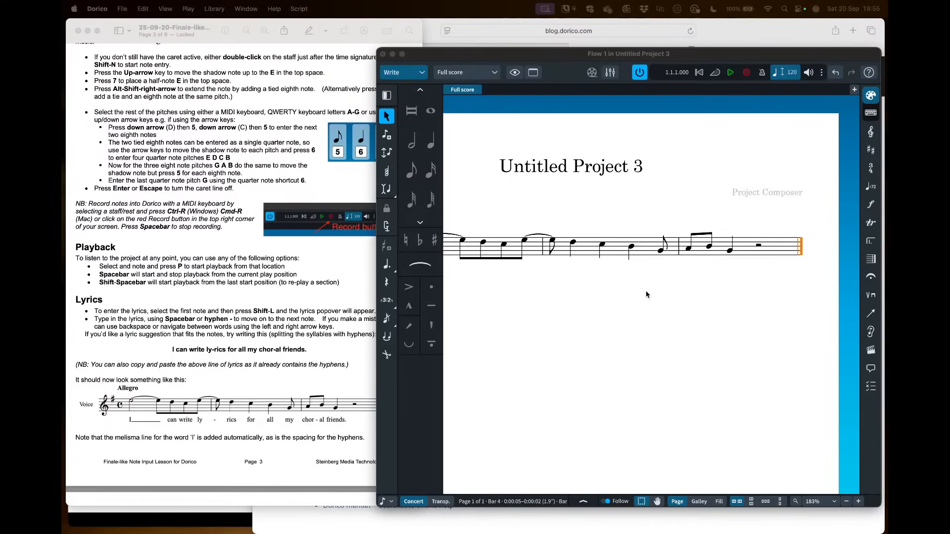
click(731, 252)
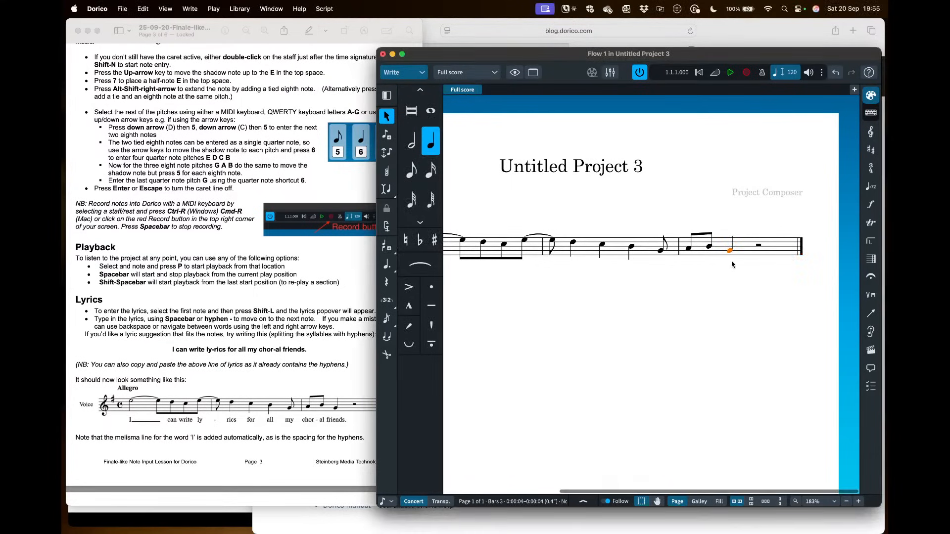
scroll(732, 264, up, 3)
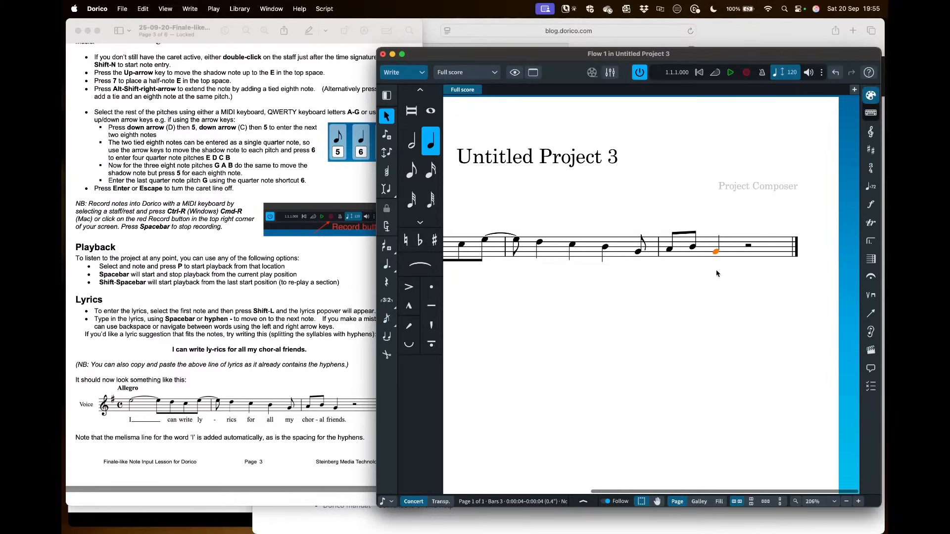
key(period)
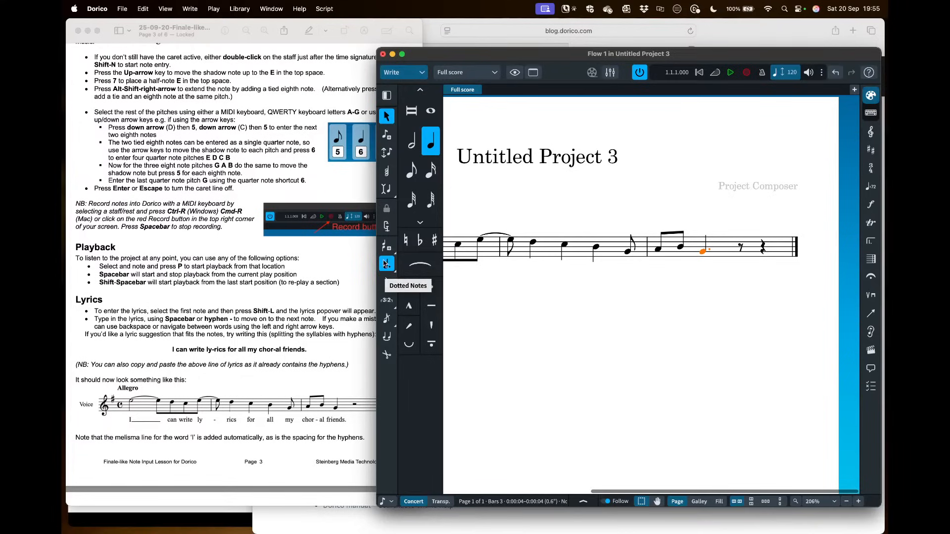
key(period)
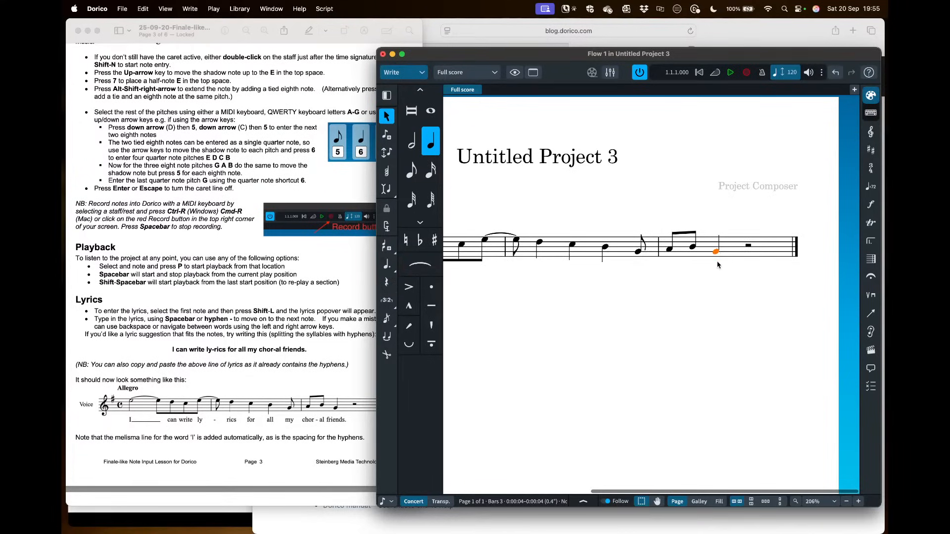
key(period)
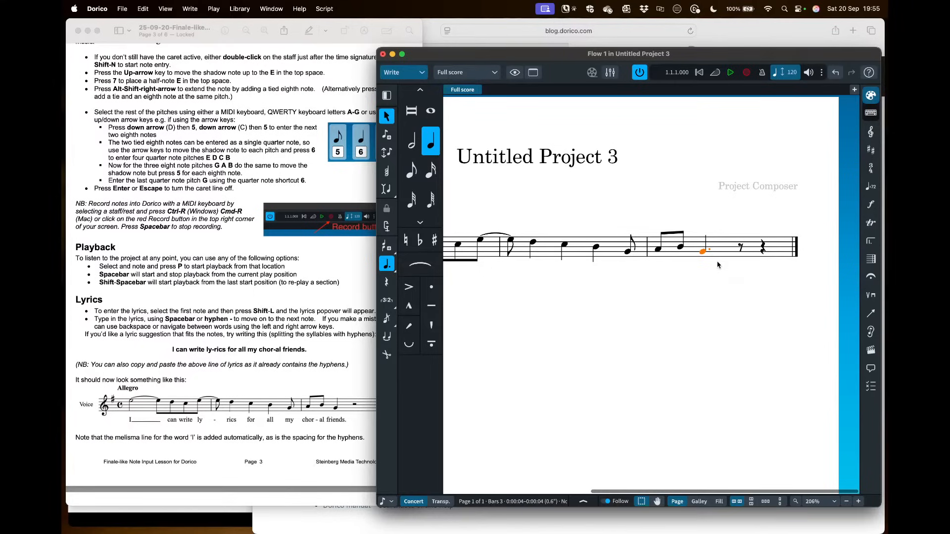
key(7)
key(6)
key(period)
key(period)
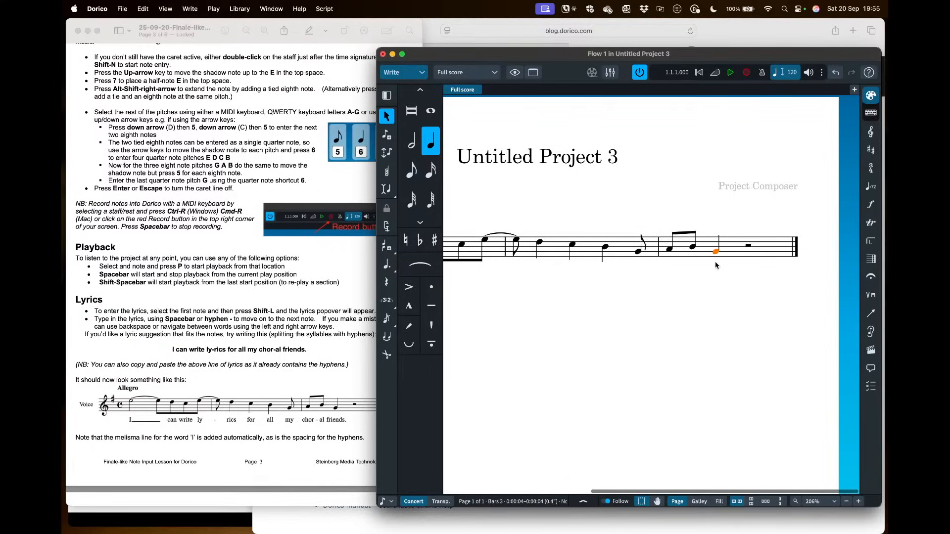
- Read the lesson PDF's Lyrics instructions and highlight the suggested line "I can write ly-rics for all my chor-al friends."
scroll(713, 262, left, 10)
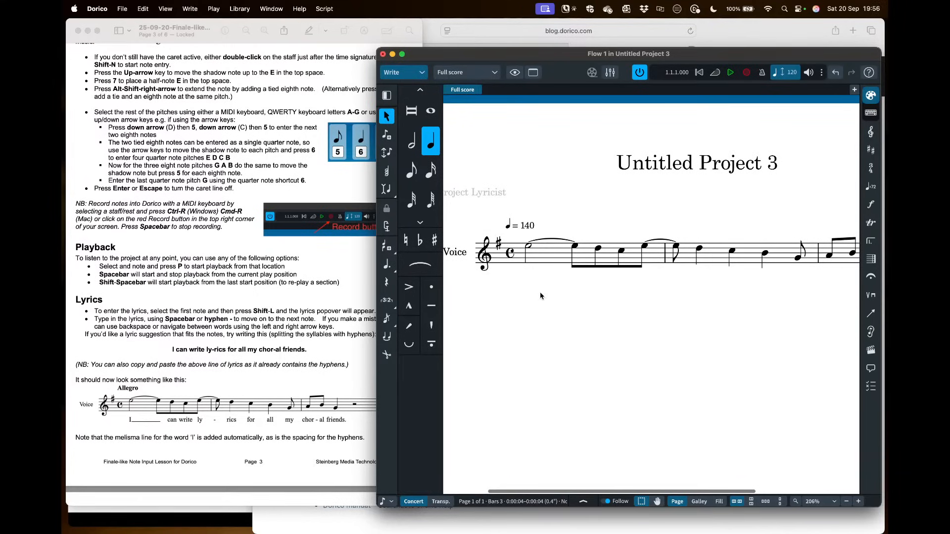
scroll(189, 255, down, 3)
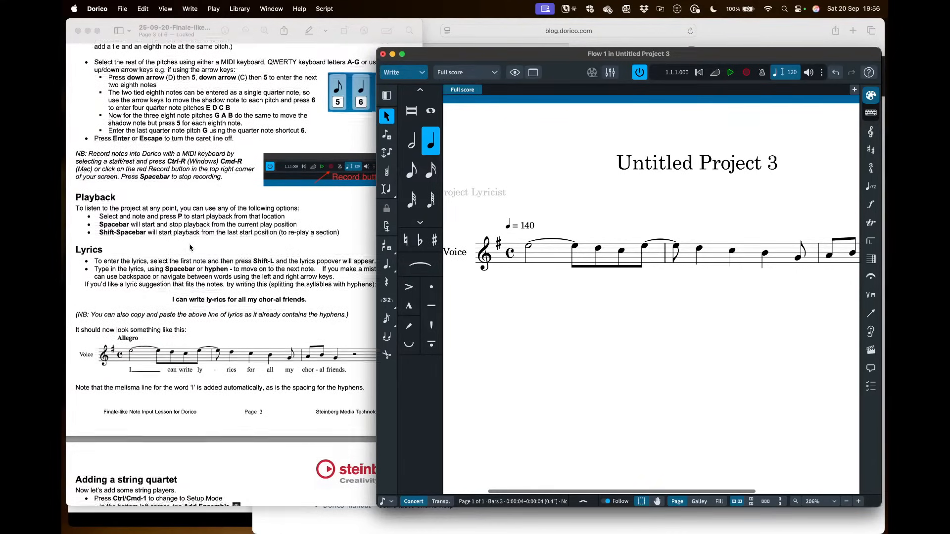
scroll(191, 248, down, 2)
scroll(191, 247, down, 1)
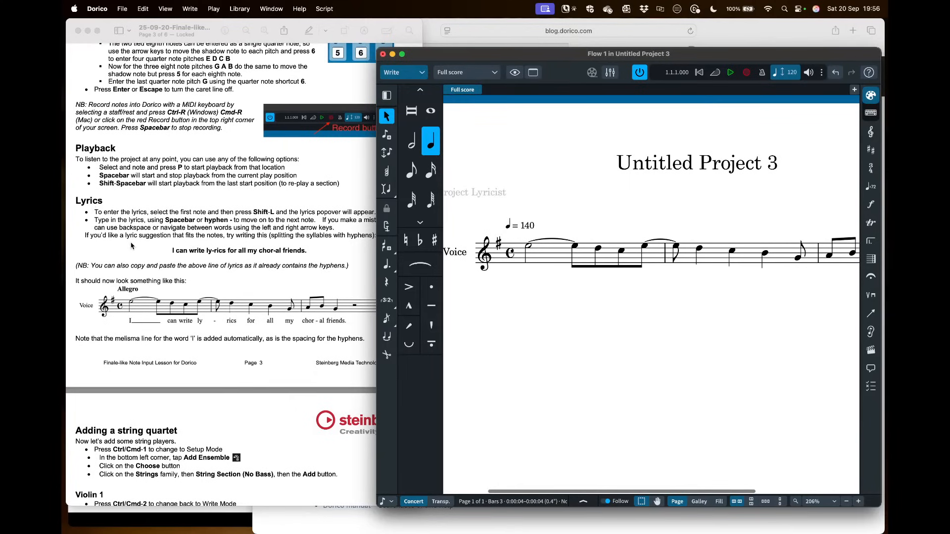
click(312, 254)
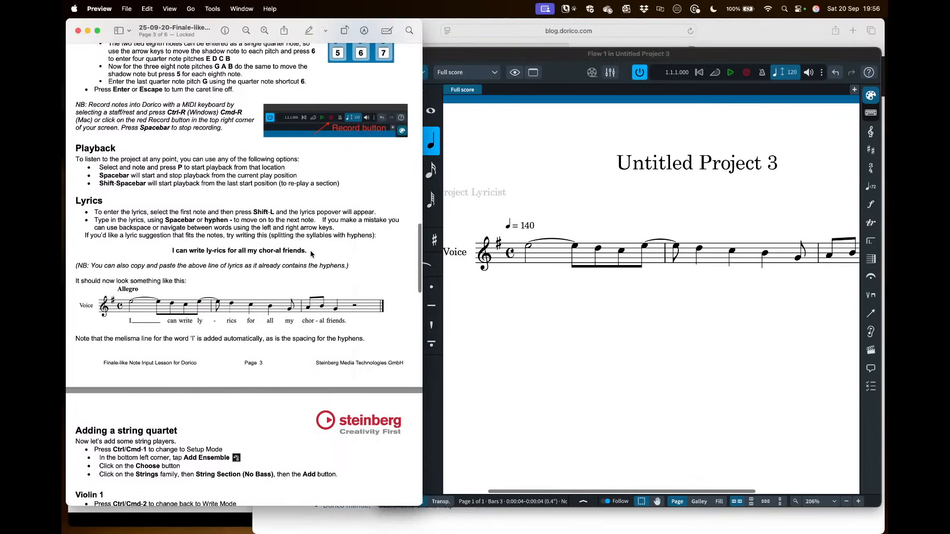
drag(309, 253, 172, 255)
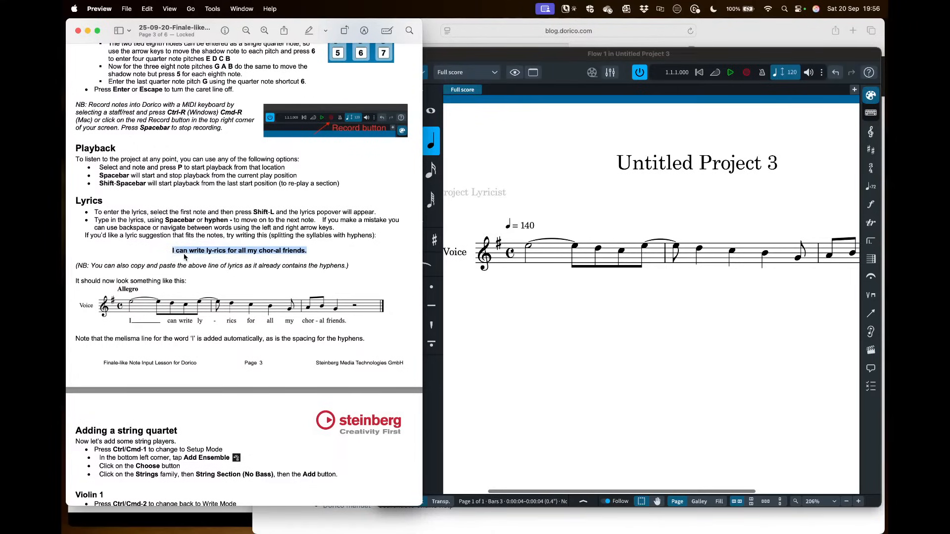
- Switch to Dorico and enter the lyrics "I", "can" and "write", starting on the Voice staff's first note
click(512, 306)
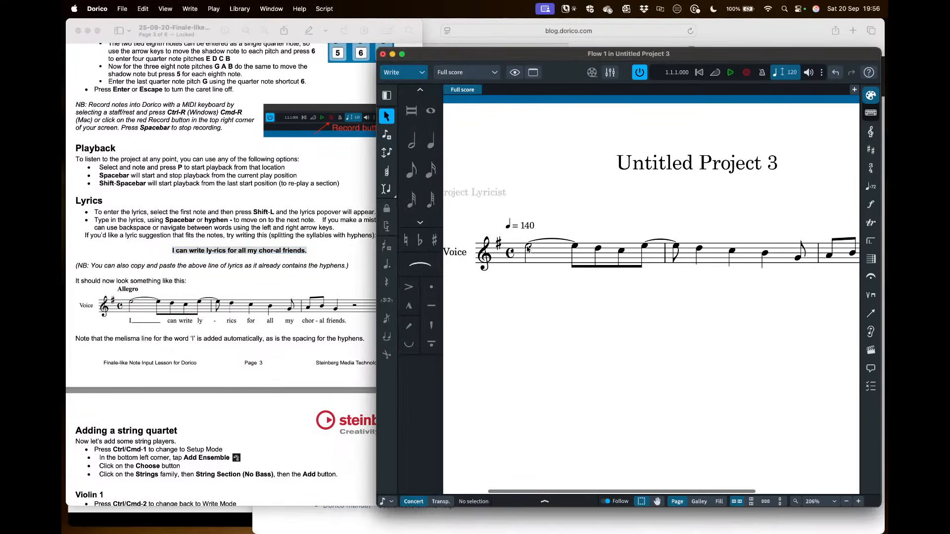
click(527, 247)
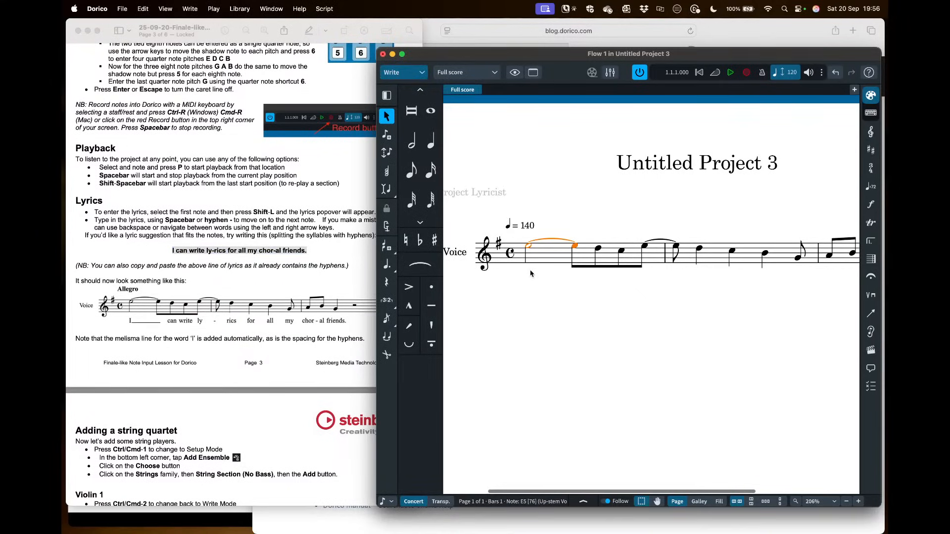
key(shift+l)
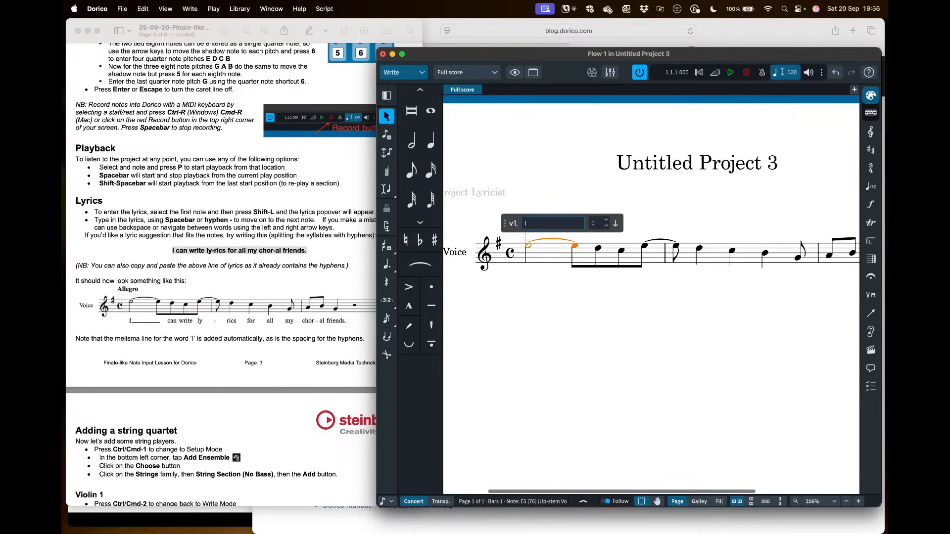
key(space)
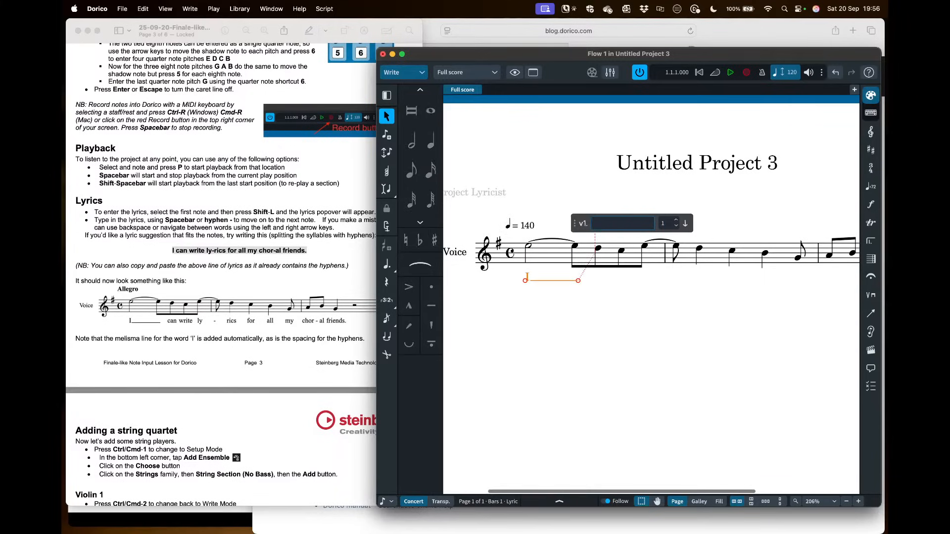
text(can)
key(space)
text(write)
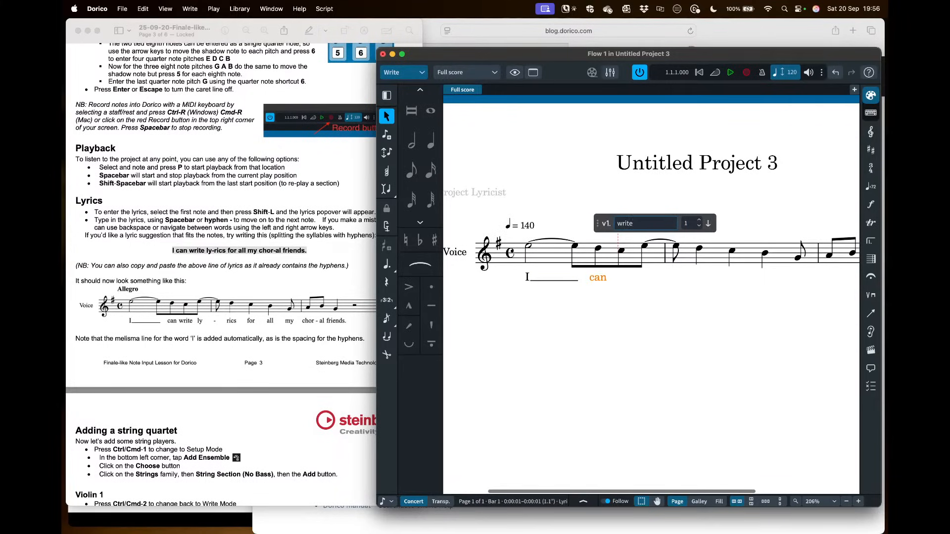
key(space)
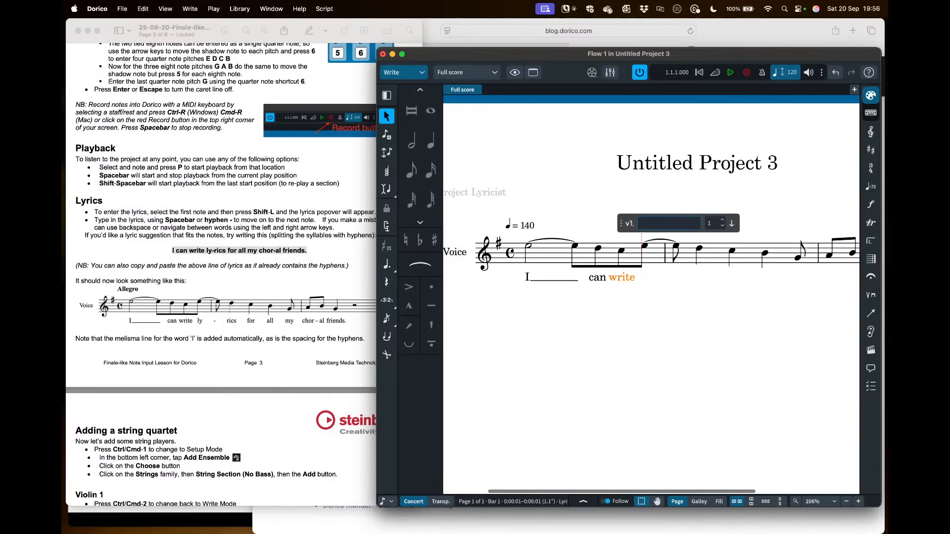
- Continue the Voice lyrics with the hyphenated word "ly-rics" and the words "for", "all" and "my"
text(ly)
key(minus)
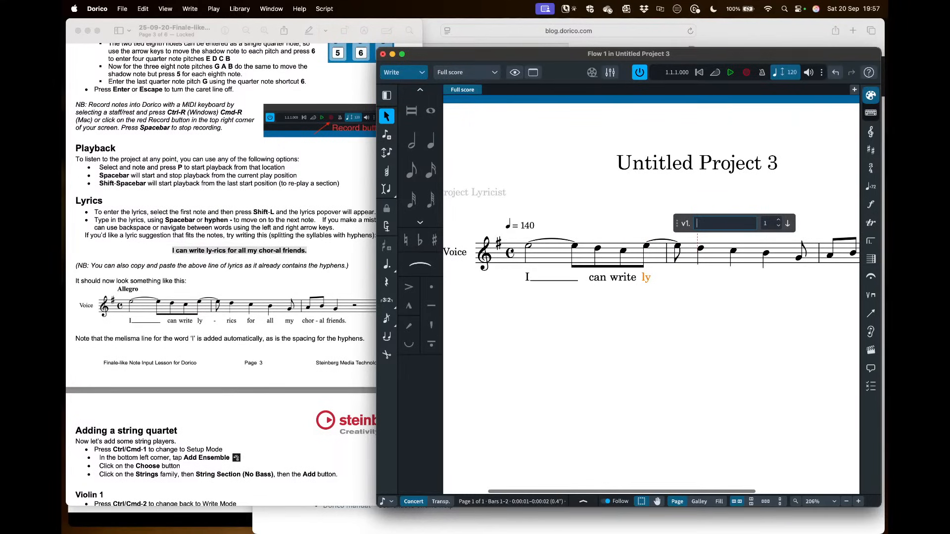
text(rics)
key(space)
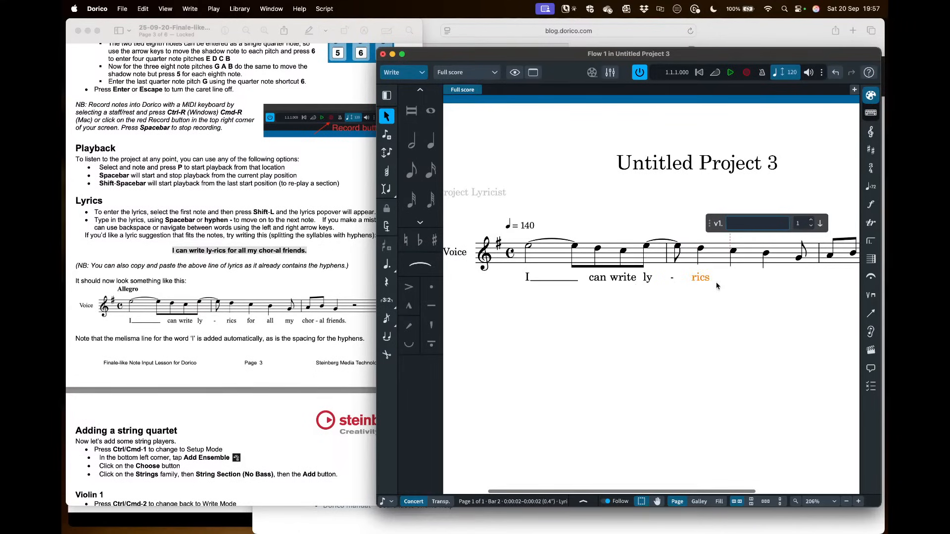
text(for)
key(space)
text(all)
key(space)
text(my)
key(space)
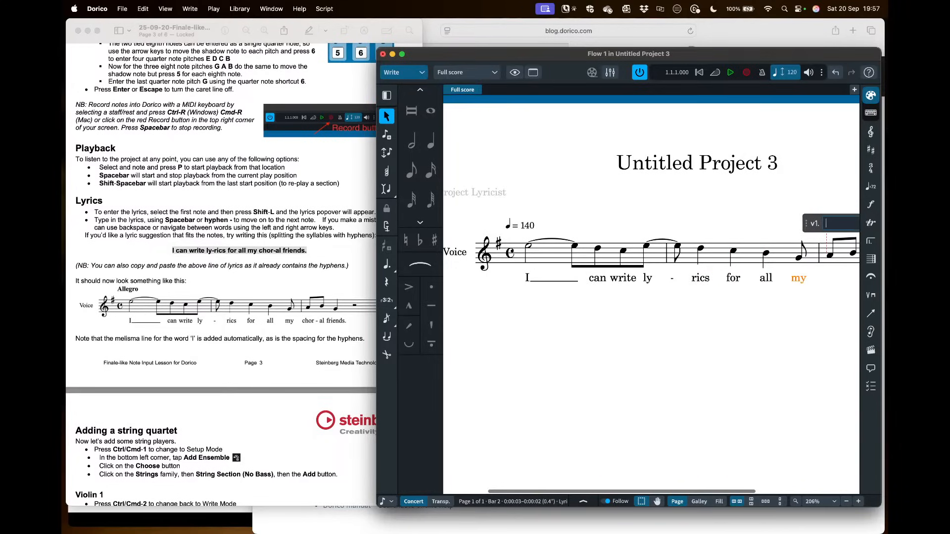
- Finish the lyric line with the hyphenated word "chor-al" and the final word "friends." and end lyric entry
text(chor)
key(minus)
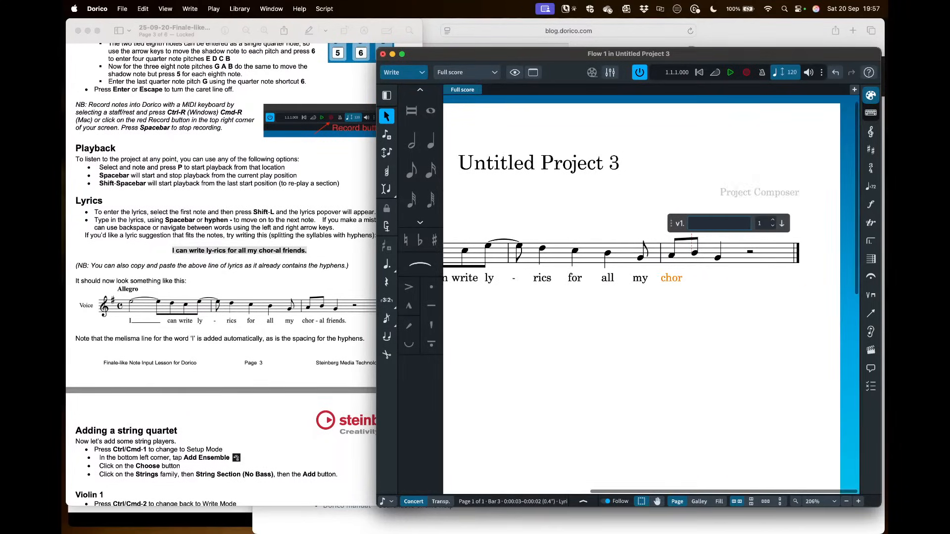
text(al)
key(space)
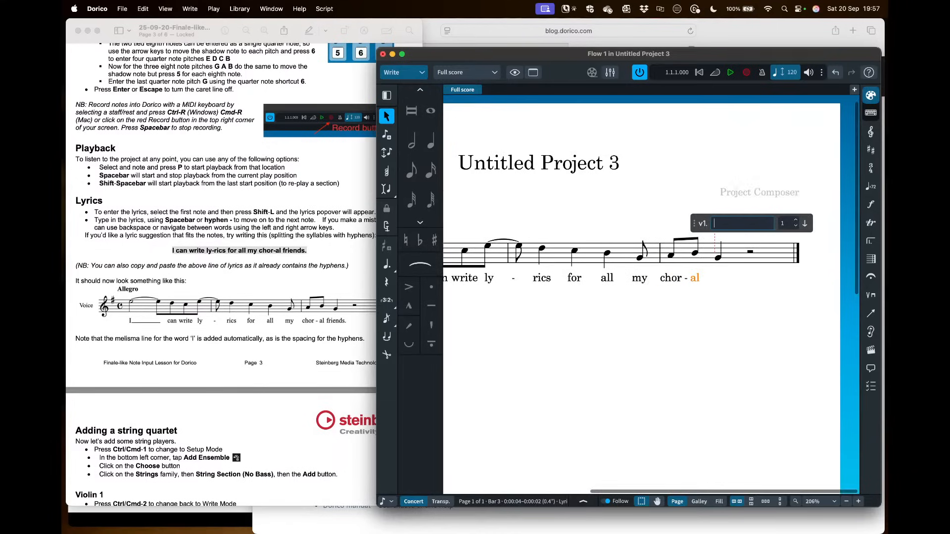
text(friends.)
key(Return)
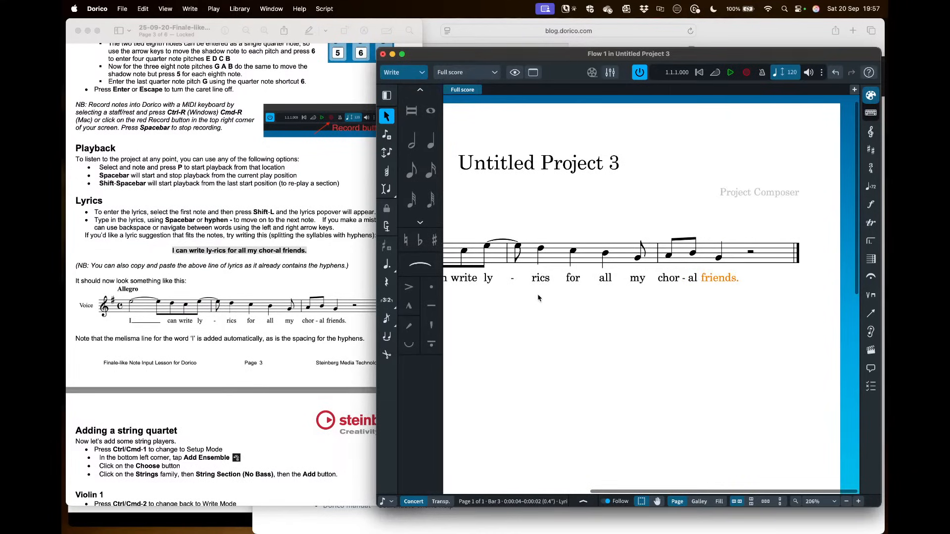
- Select the suggested lyric line "I can write ly-rics for all my chor-al friends." in the lesson PDF and return to Dorico
scroll(538, 298, left, 2)
scroll(539, 298, left, 3)
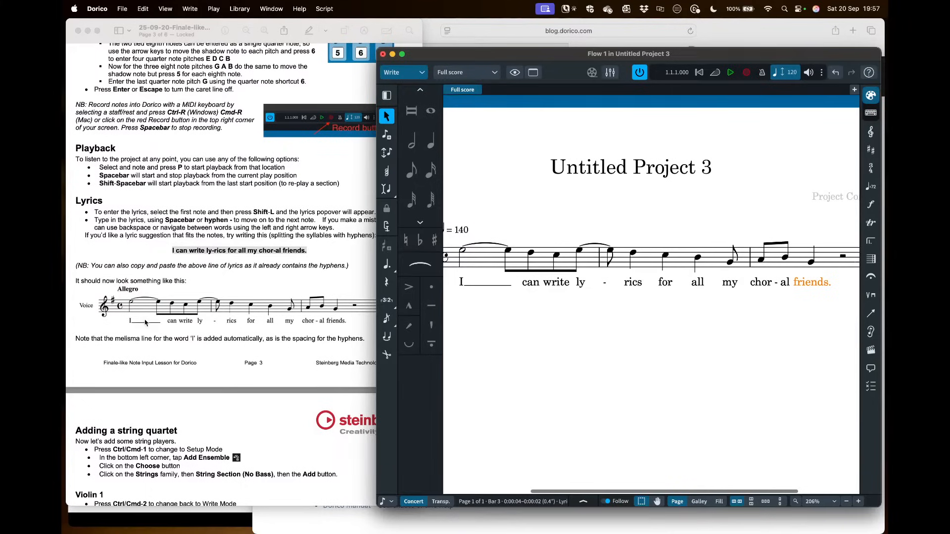
triple_click(205, 251)
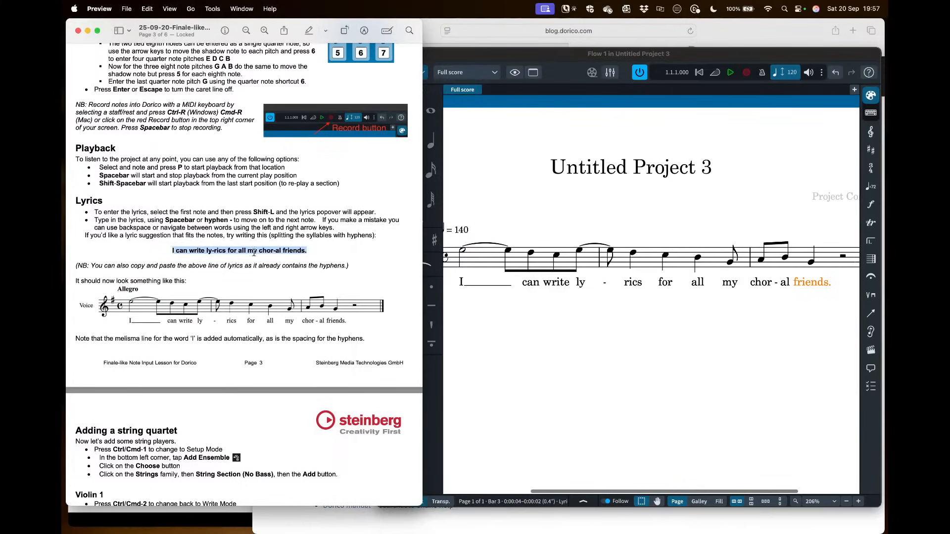
click(715, 322)
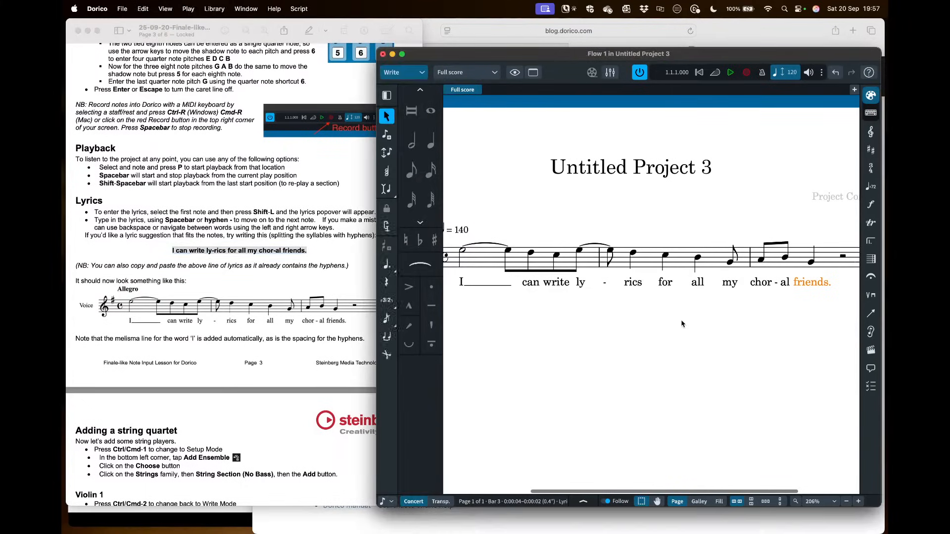
- Select the whole lyric line under the Voice melody and delete it
click(804, 282)
key(super+shift+a)
key(super+shift+a)
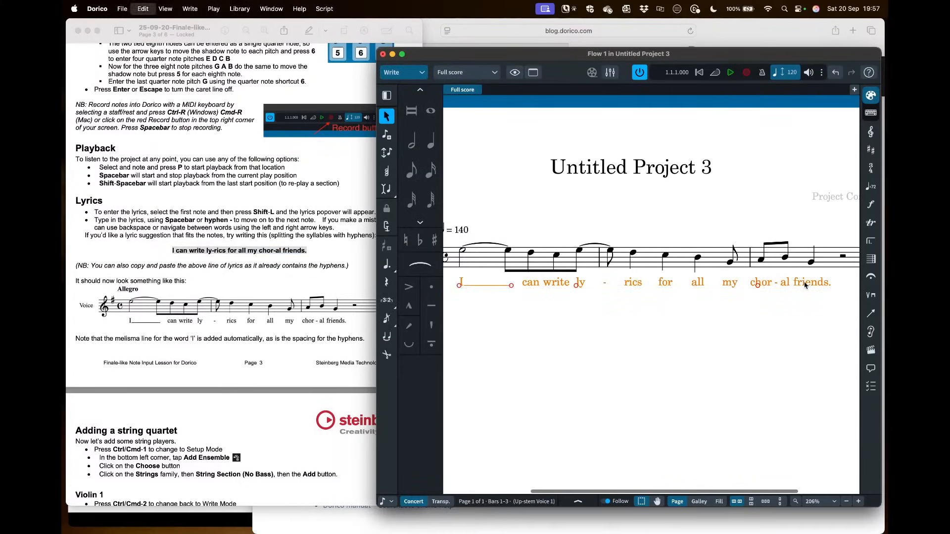
key(Delete)
- Enter the lyric line "I can write ly-rics for all my chor-al friends." starting from the first Voice note
scroll(613, 277, left, 5)
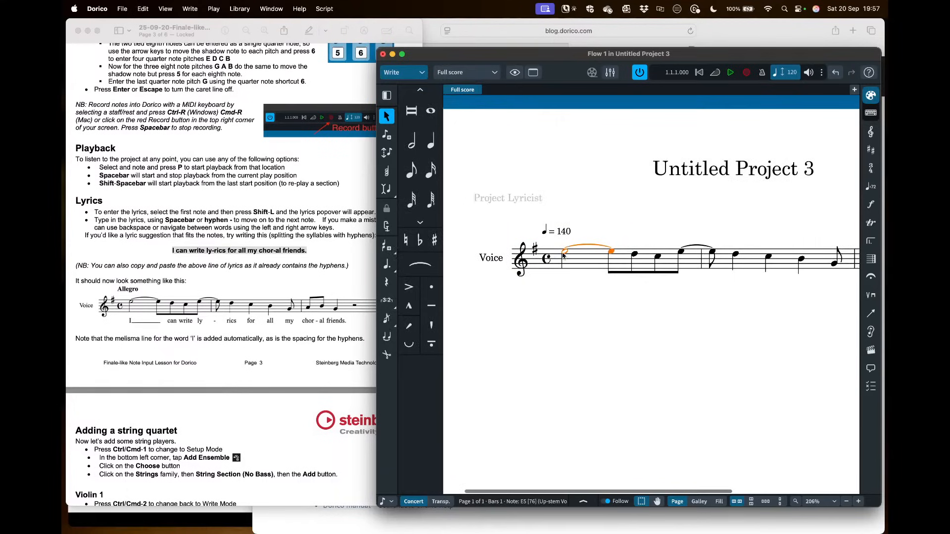
key(shift+l)
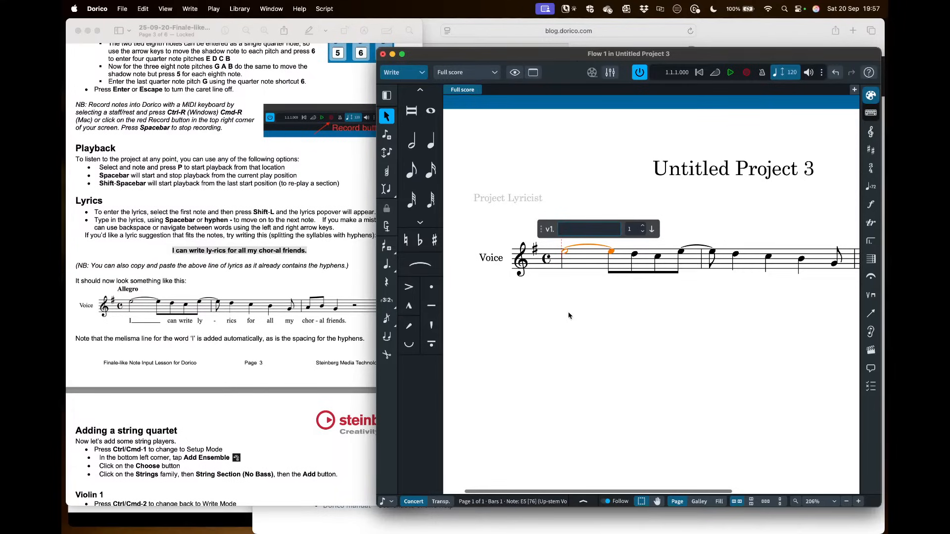
text(I)
key(space)
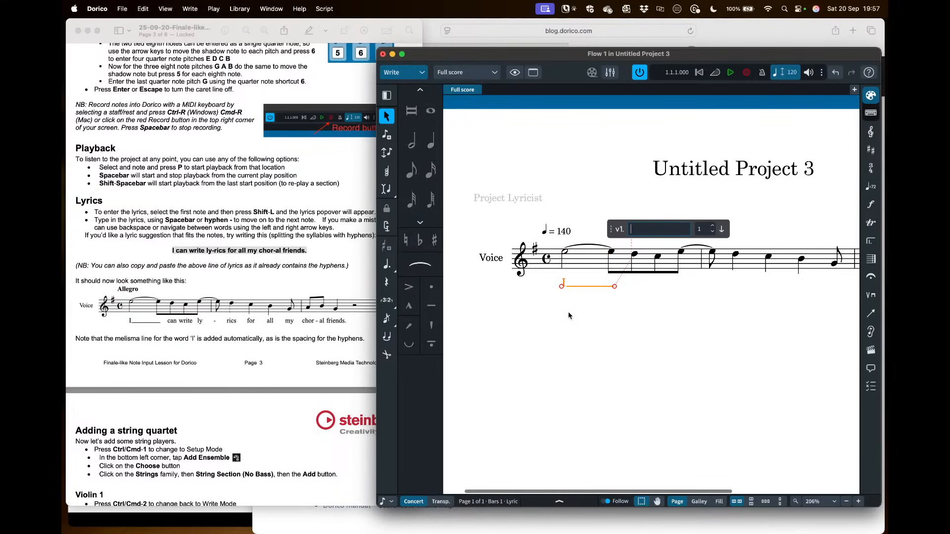
text(can write ly-rics )
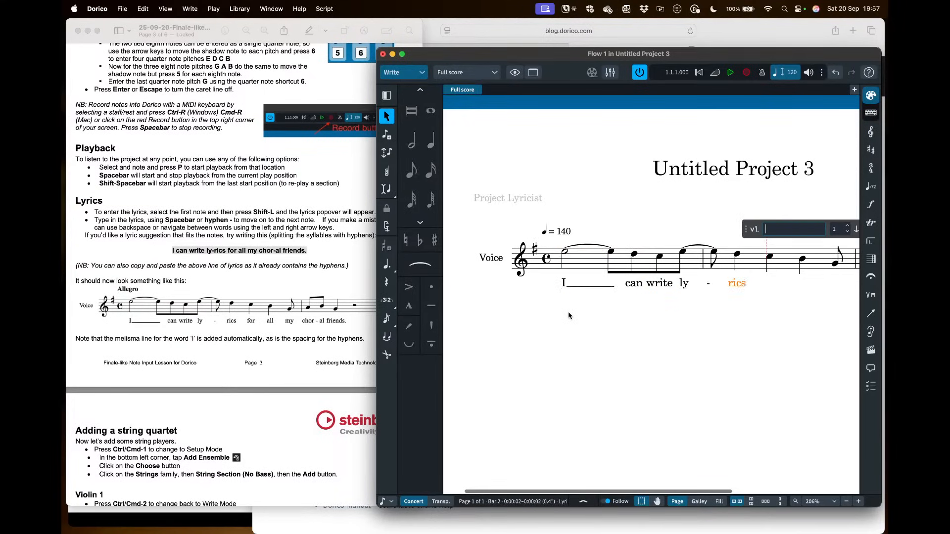
text(for all my chor-)
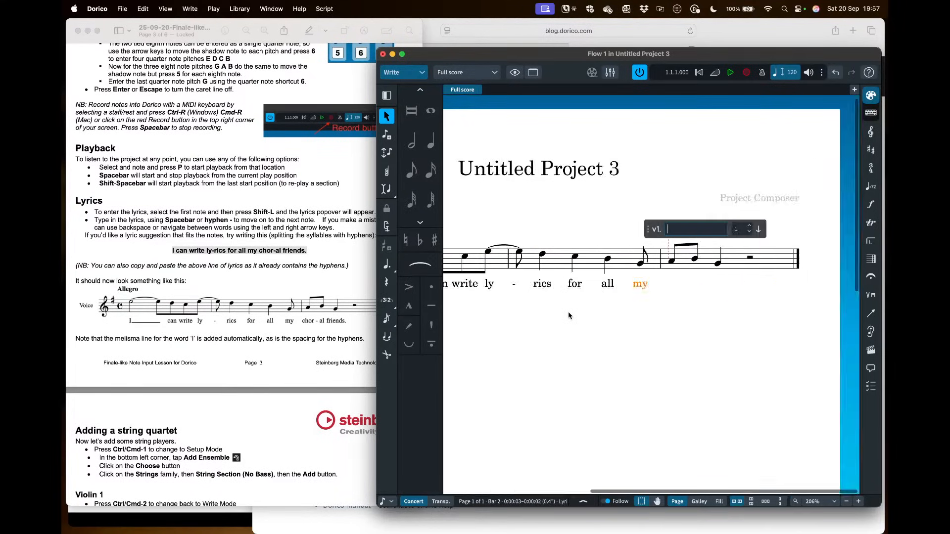
text(al friends.)
key(Return)
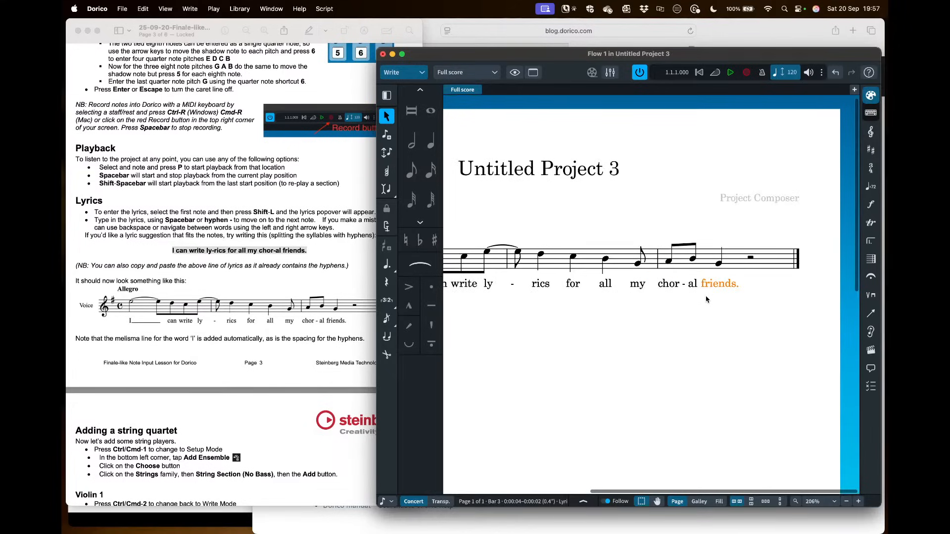
scroll(594, 322, left, 5)
click(596, 320)
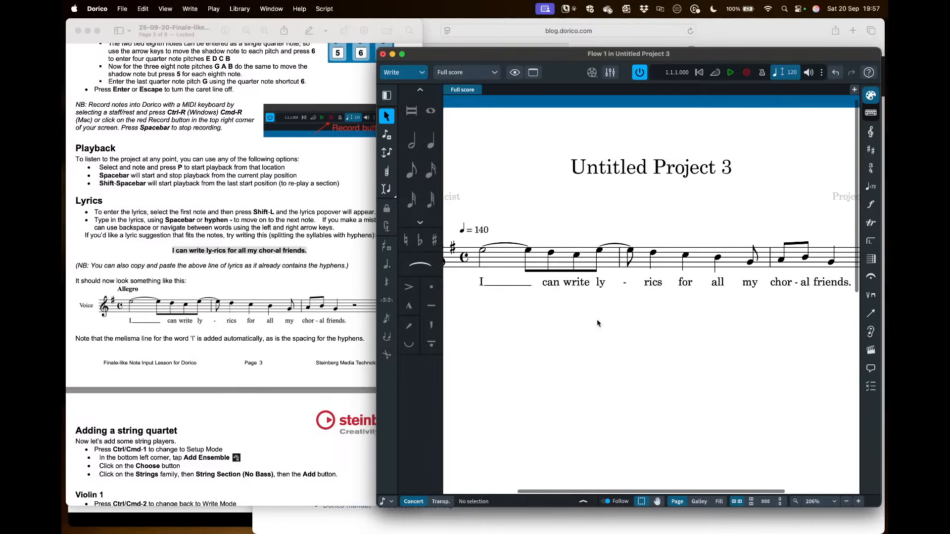
- Switch to the lesson PDF and compare its finished Voice lyric example with the score
click(197, 275)
scroll(194, 279, down, 2)
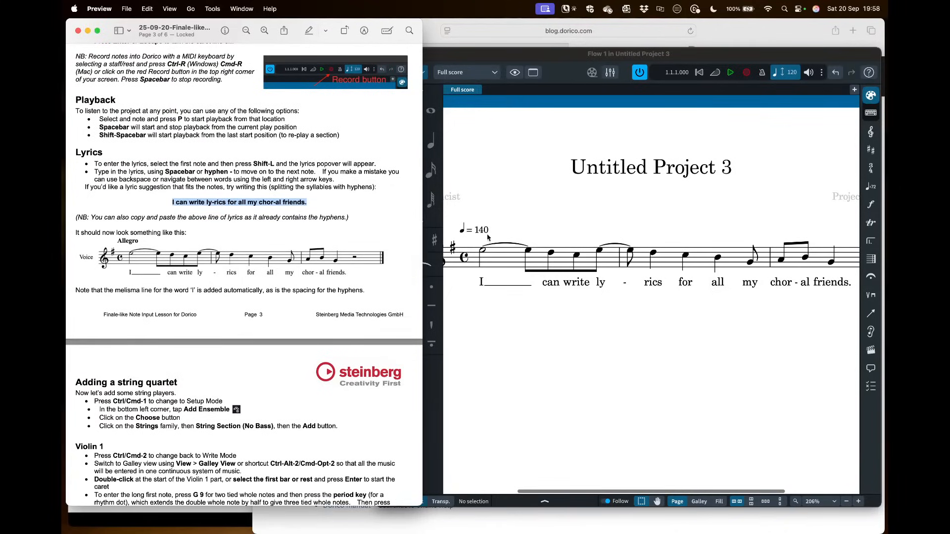
scroll(487, 237, left, 3)
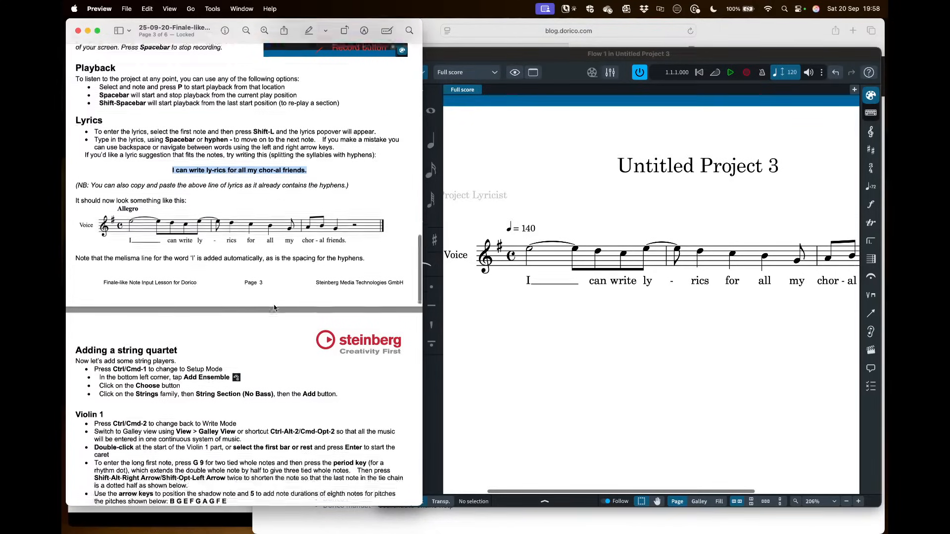
scroll(274, 307, down, 3)
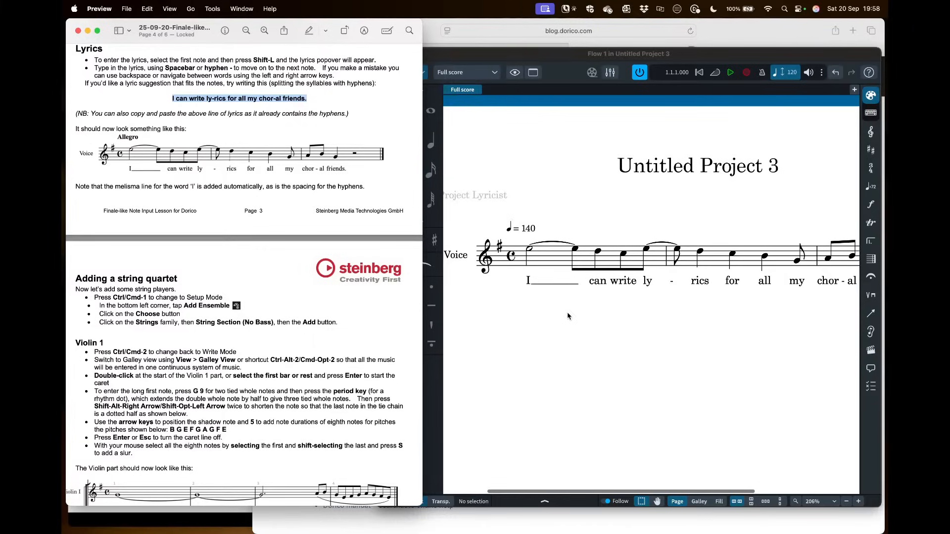
- Return to Dorico and add a slur over the two beamed eighth notes on "chor-al" in bar 3 of the Voice part
click(648, 251)
click(648, 250)
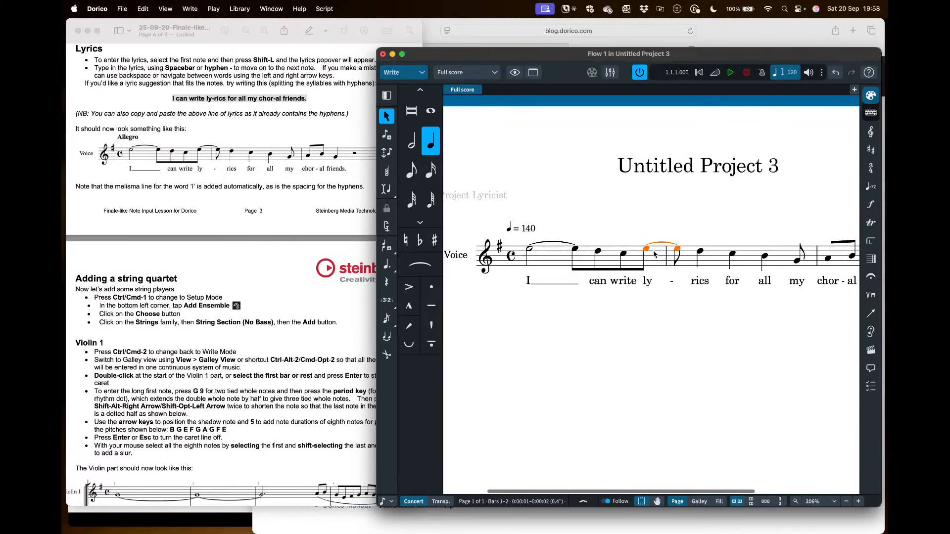
scroll(671, 256, right, 2)
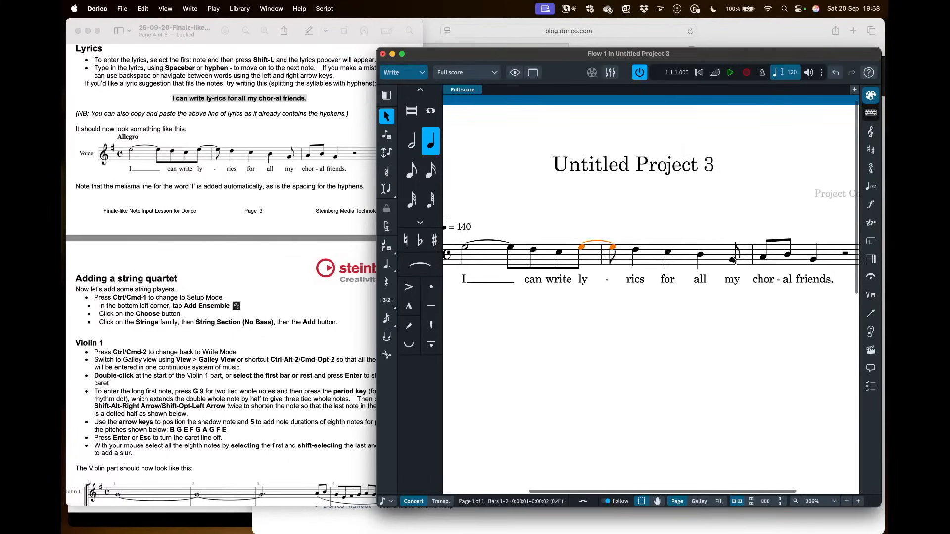
click(764, 259)
key(s)
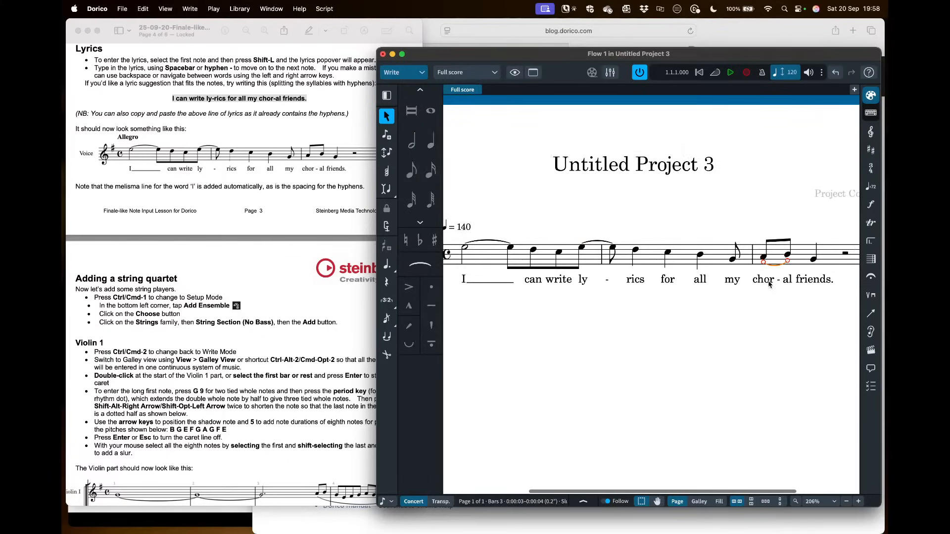
- Read the "Adding a string quartet" instructions in the lesson PDF
click(254, 289)
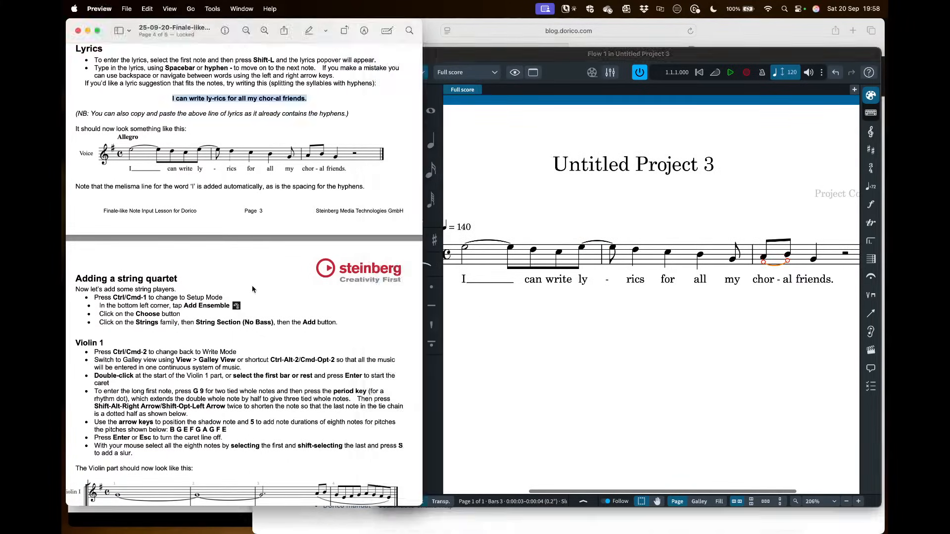
scroll(254, 289, down, 3)
scroll(153, 237, down, 2)
scroll(154, 237, right, 1)
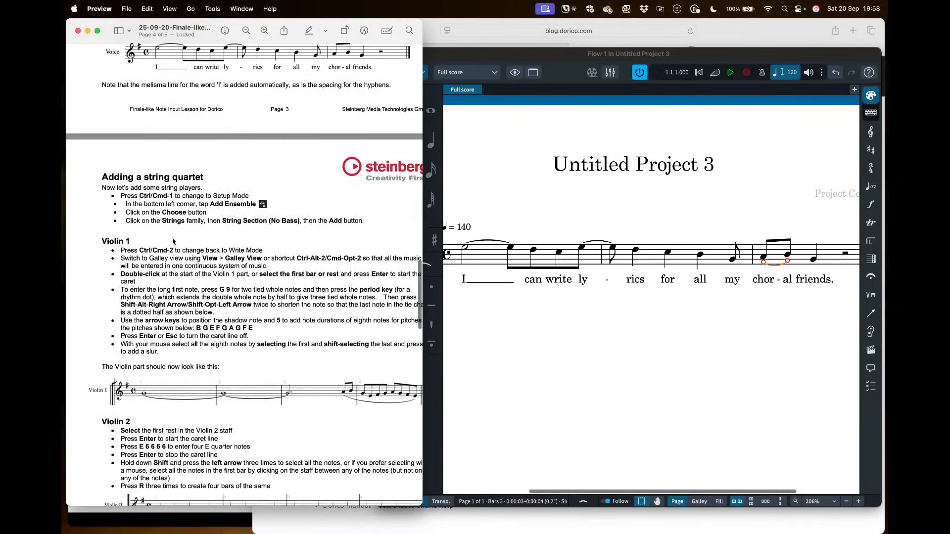
scroll(228, 237, left, 1)
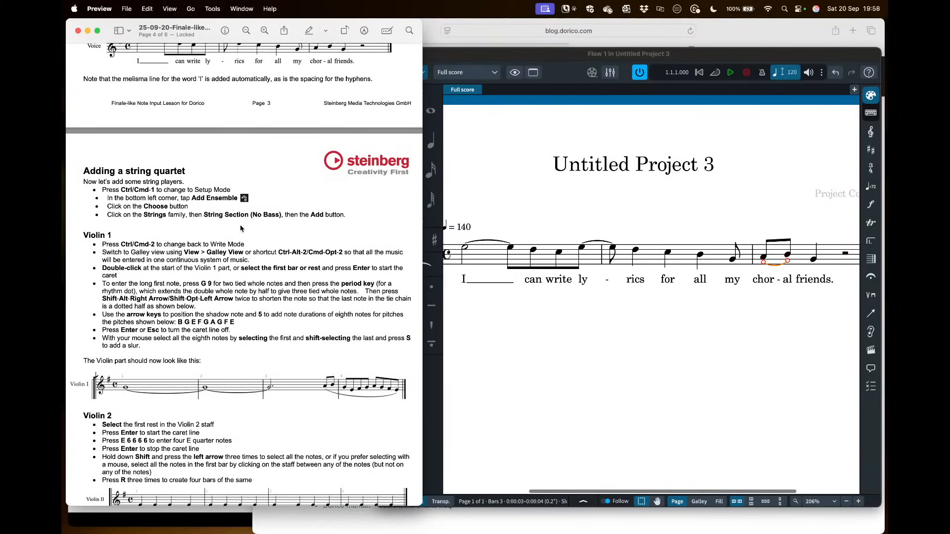
- Return to Dorico, widen the project window until the separate mode names show, and narrow it back beside the lesson PDF
click(588, 322)
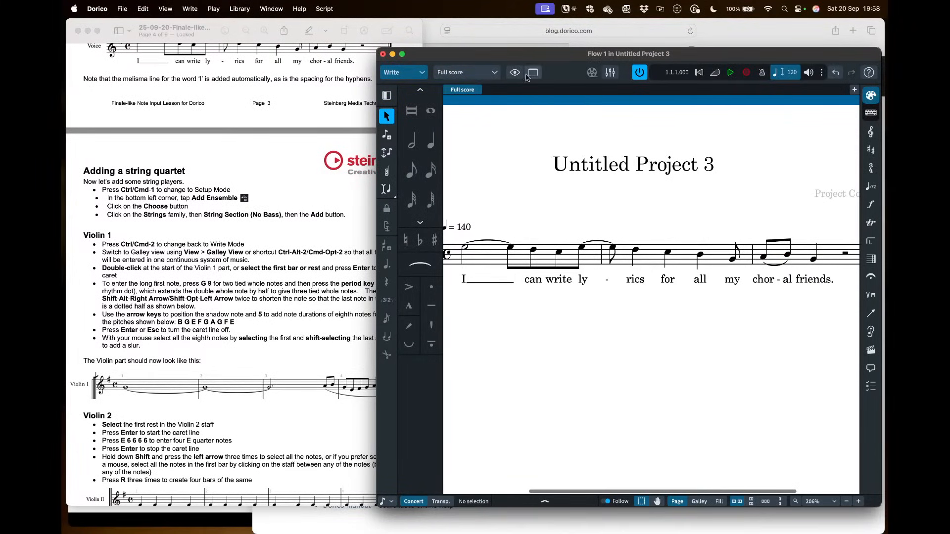
click(400, 75)
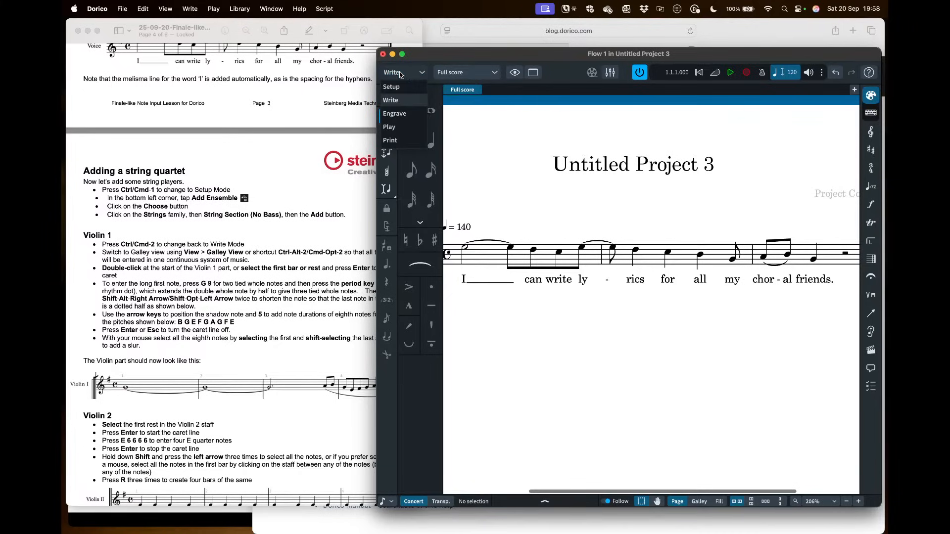
click(400, 77)
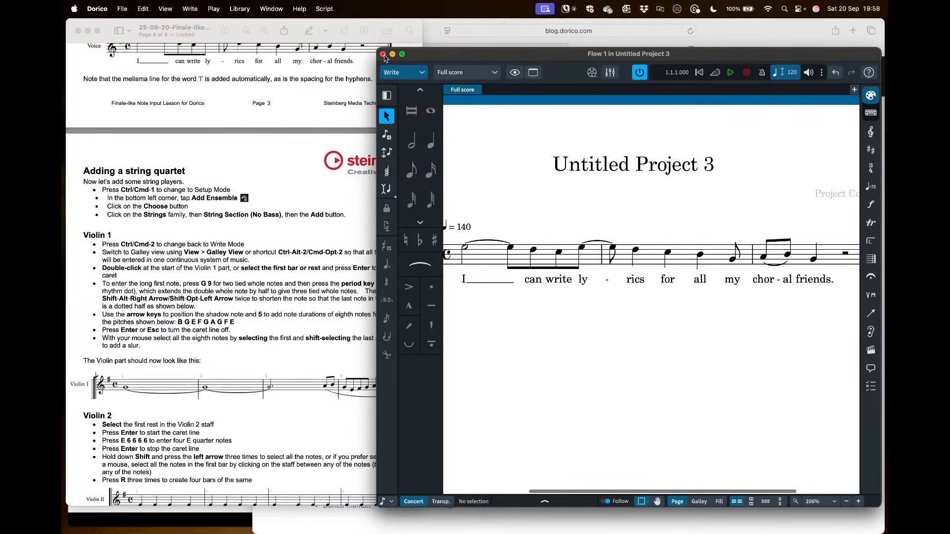
drag(377, 49, 267, 48)
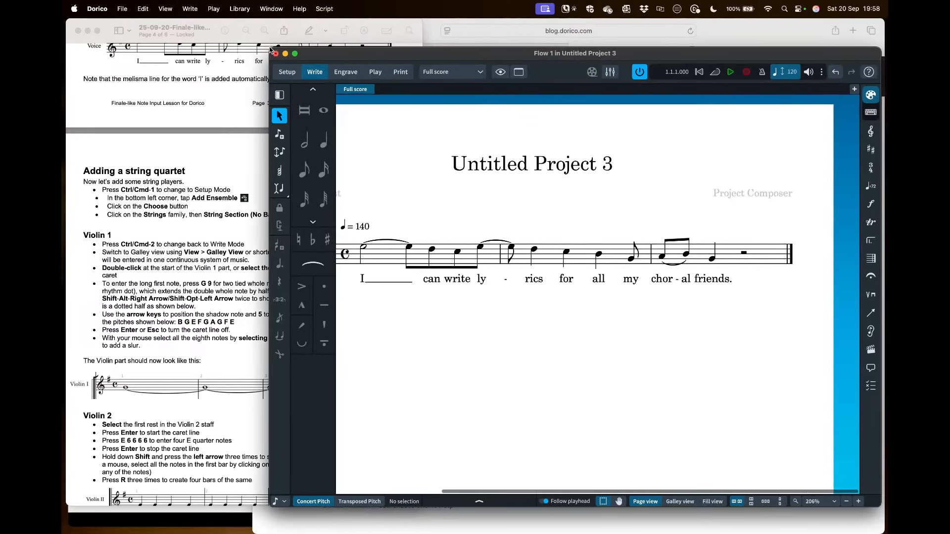
drag(271, 49, 367, 54)
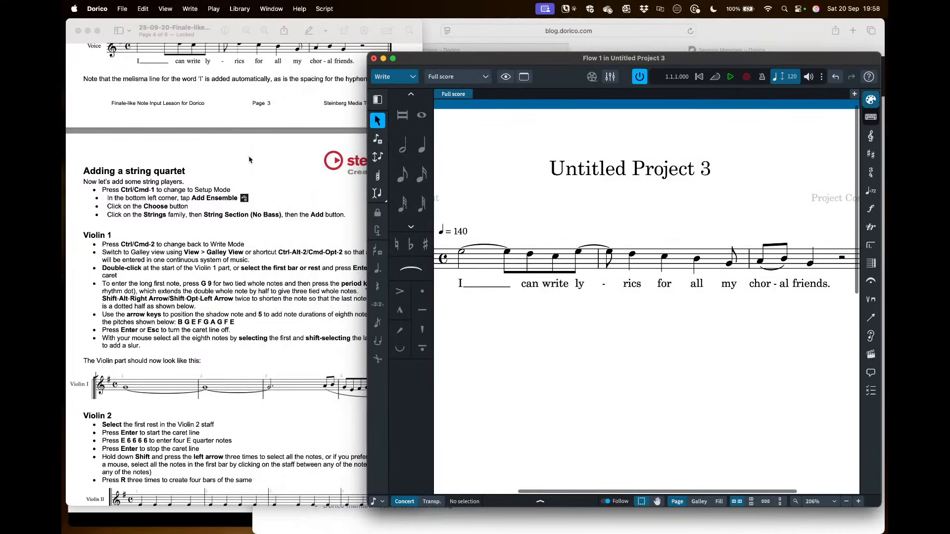
- Switch to Setup mode and add a String Quartet ensemble to the project's players
click(400, 78)
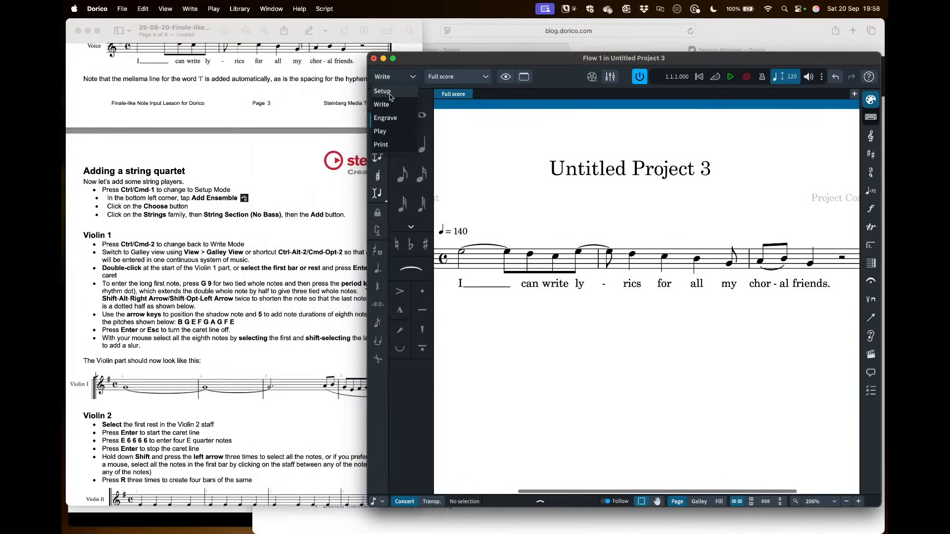
click(389, 92)
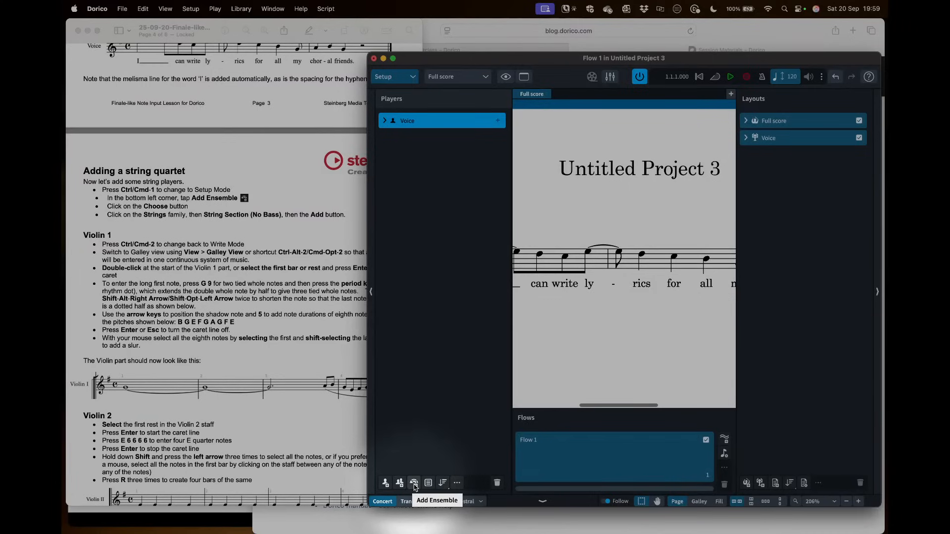
click(415, 485)
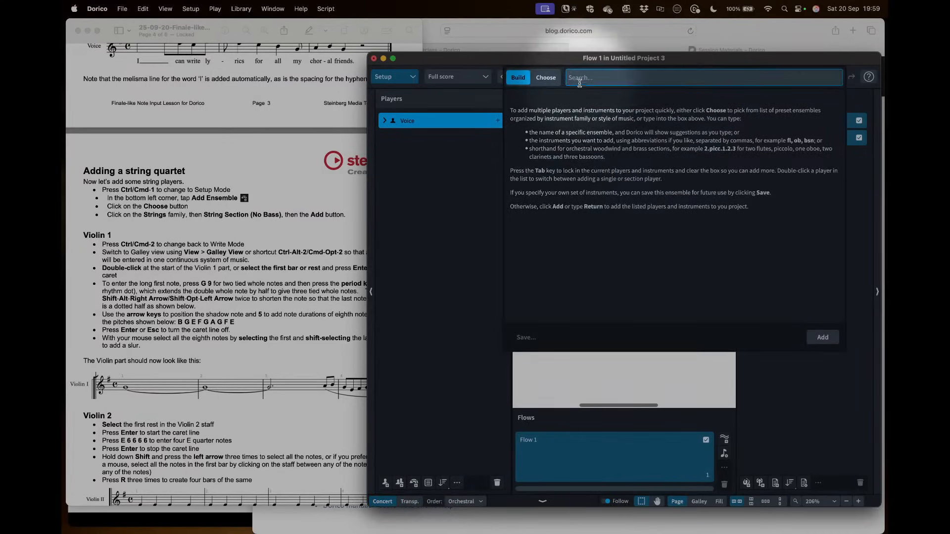
text(s)
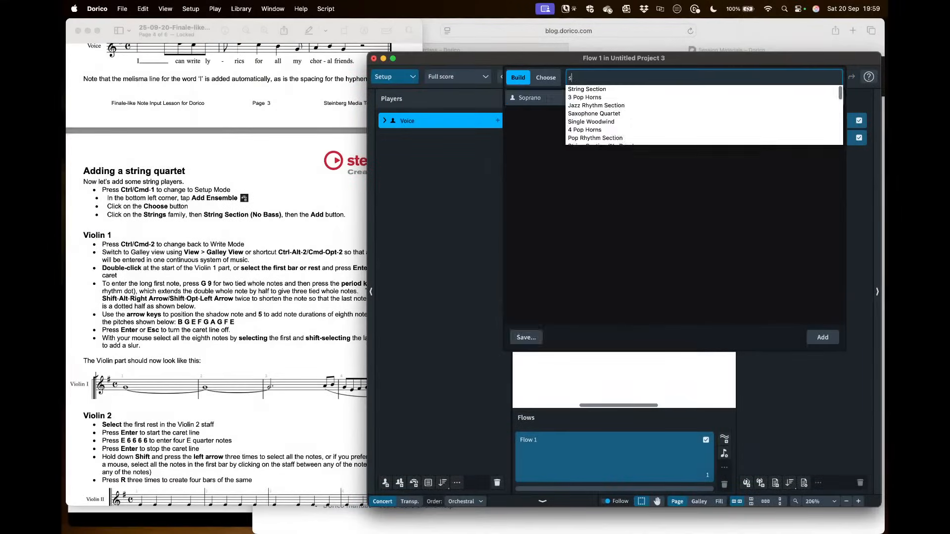
text(tring)
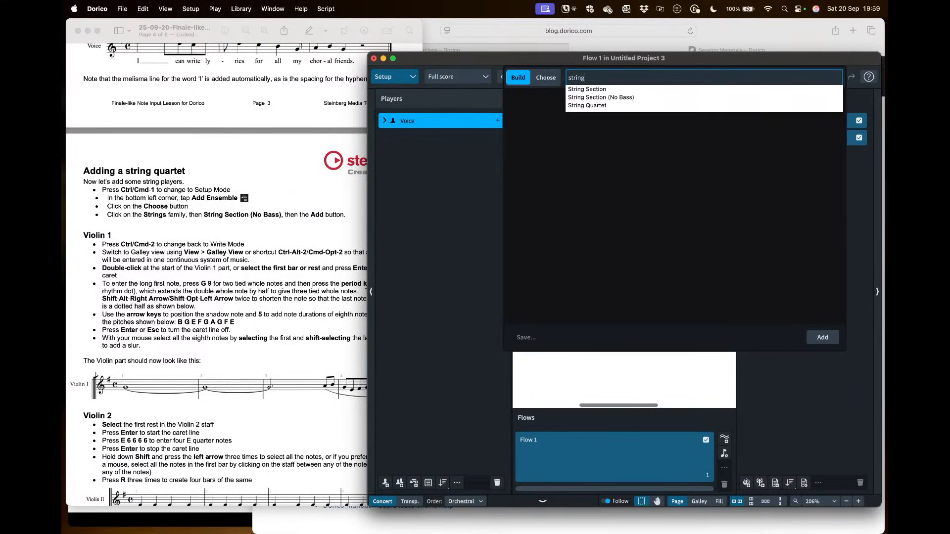
text( quar)
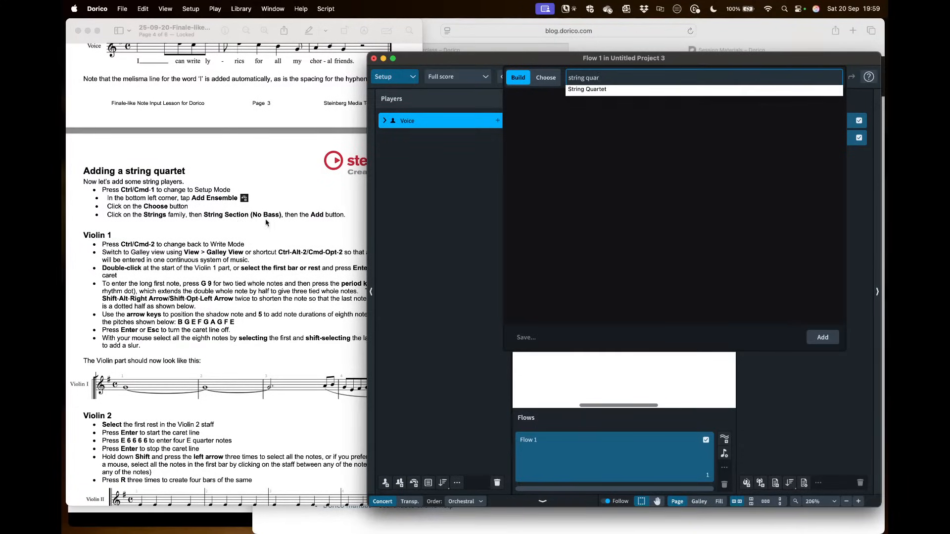
click(608, 90)
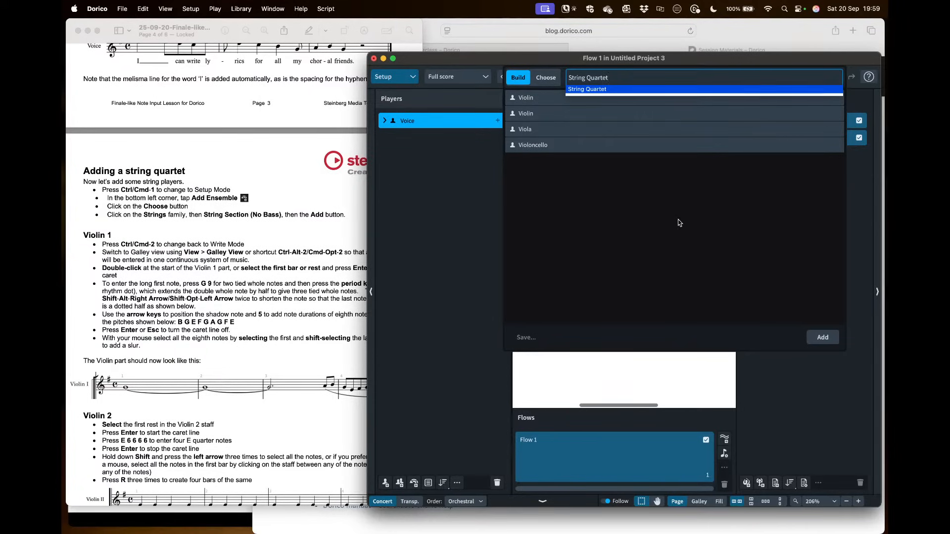
click(819, 341)
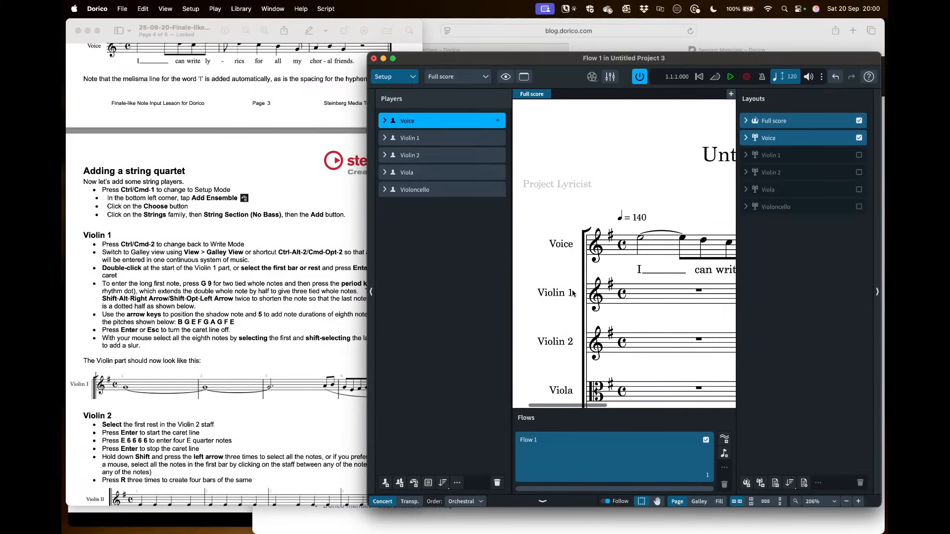
- Switch back to Write mode and fit all bars of the Voice and string staves in view at 160% zoom
drag(571, 319, 572, 254)
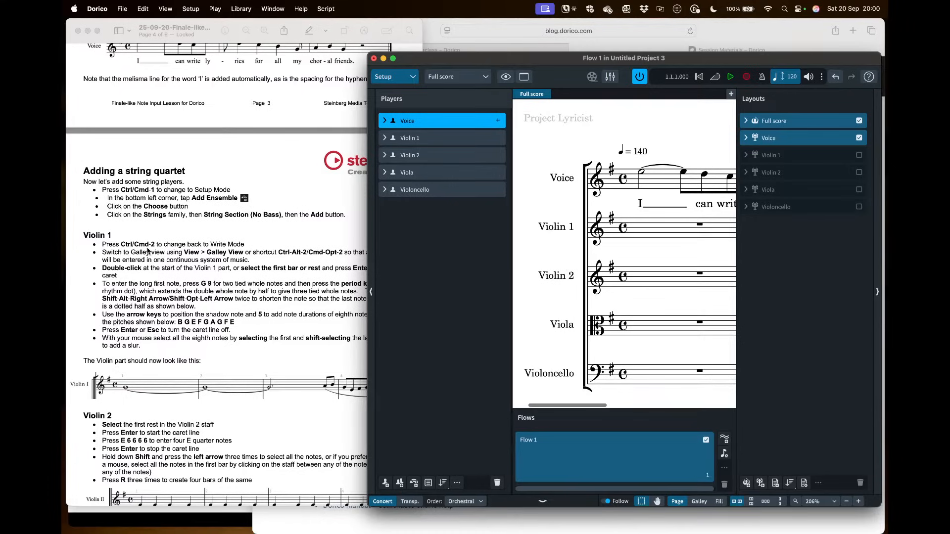
key(super+2)
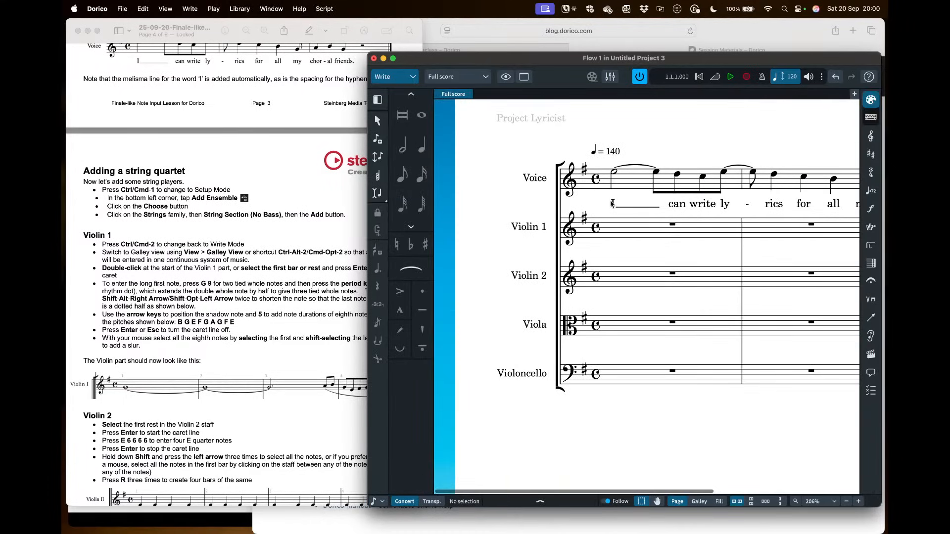
scroll(149, 256, right, 2)
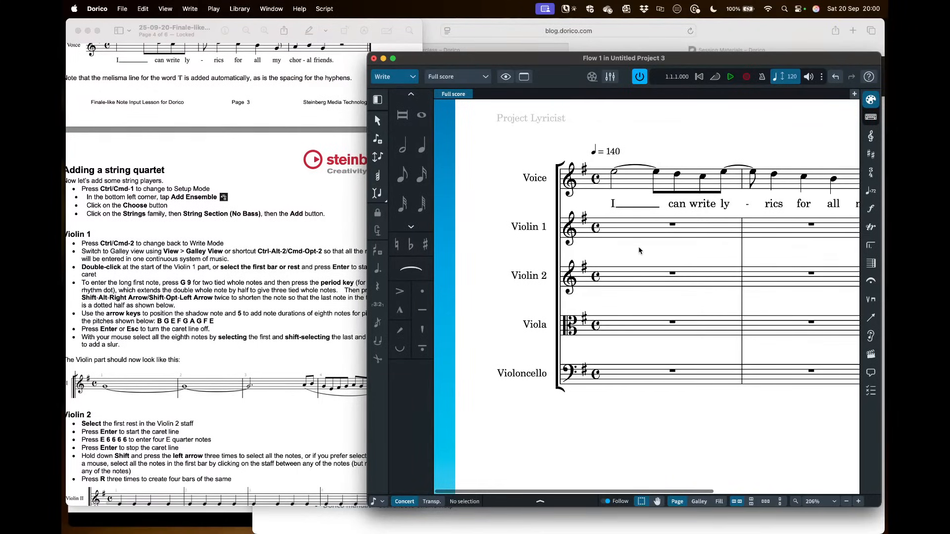
key(super+minus)
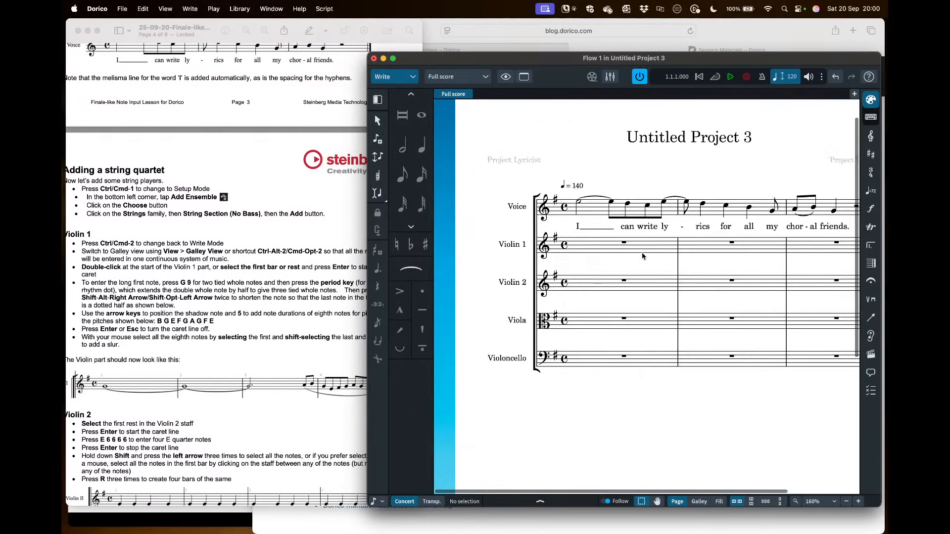
scroll(642, 253, right, 3)
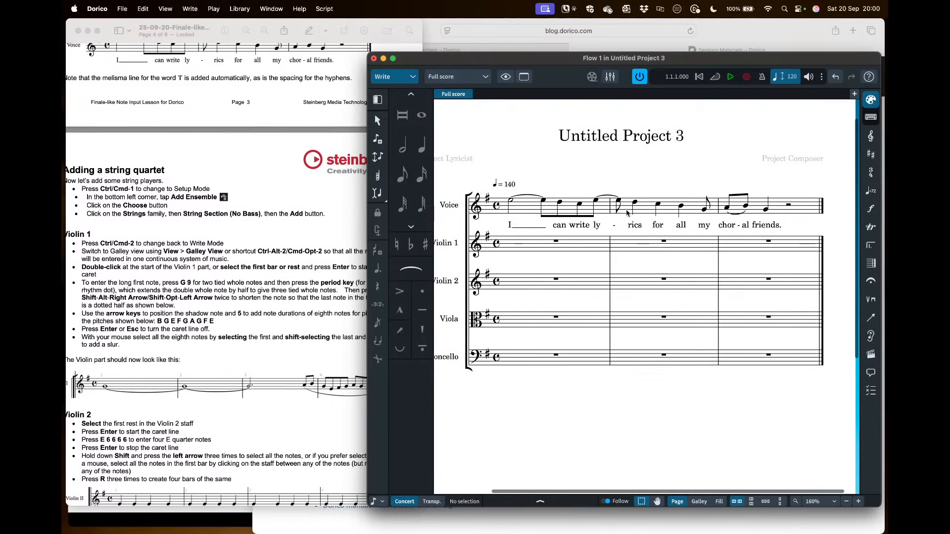
scroll(791, 228, right, 2)
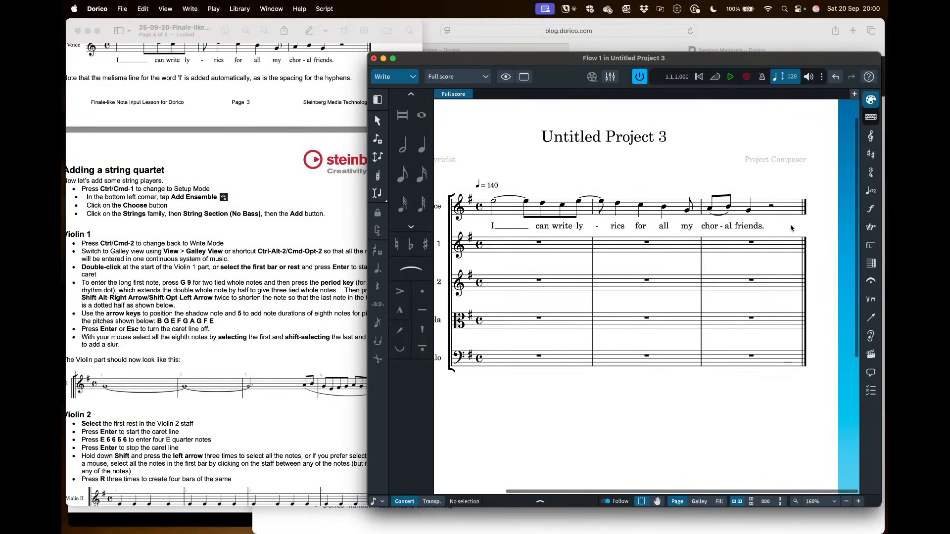
- Switch the score to Galley View and check the view setting in the application's View options
scroll(646, 272, down, 3)
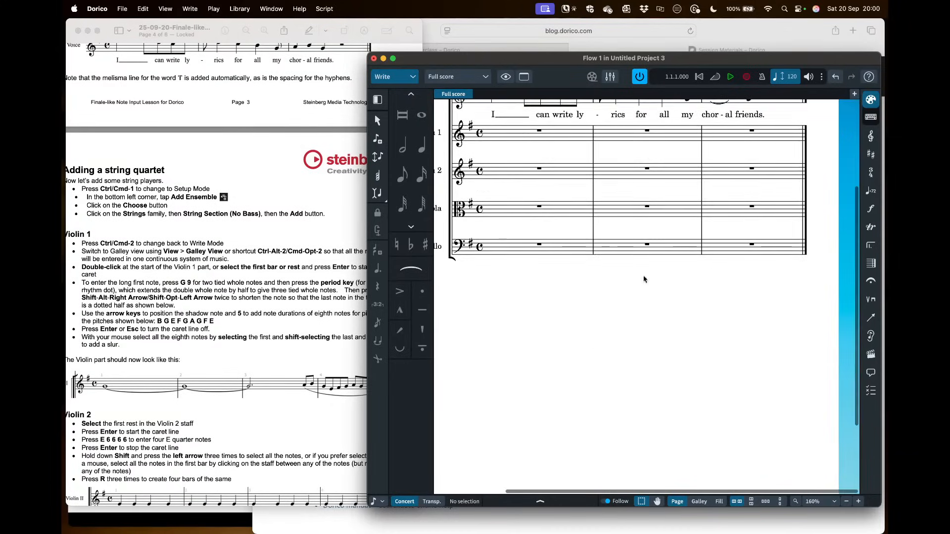
scroll(640, 377, up, 3)
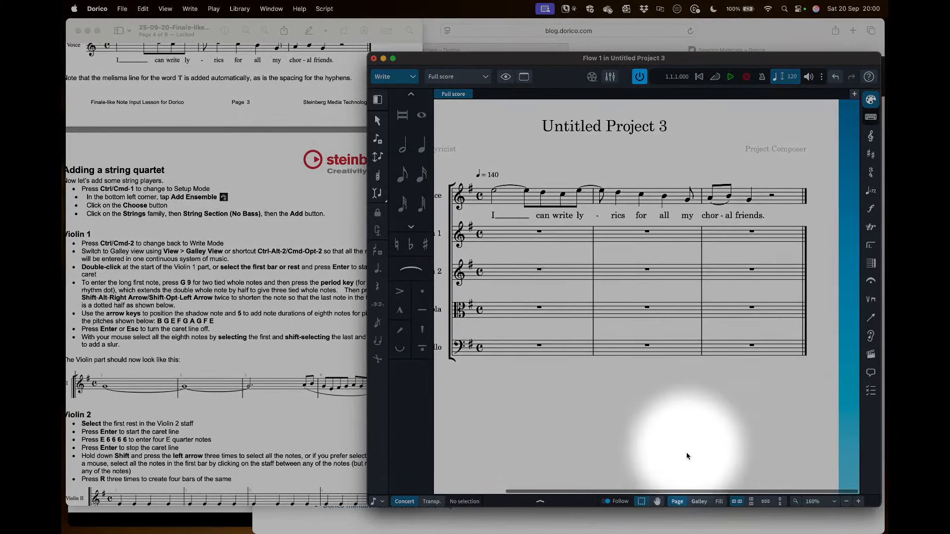
click(699, 502)
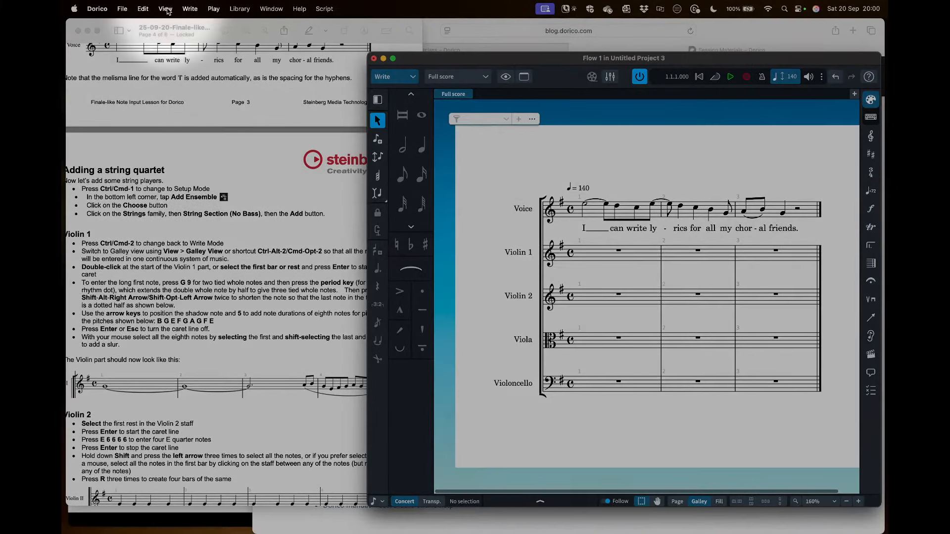
click(164, 9)
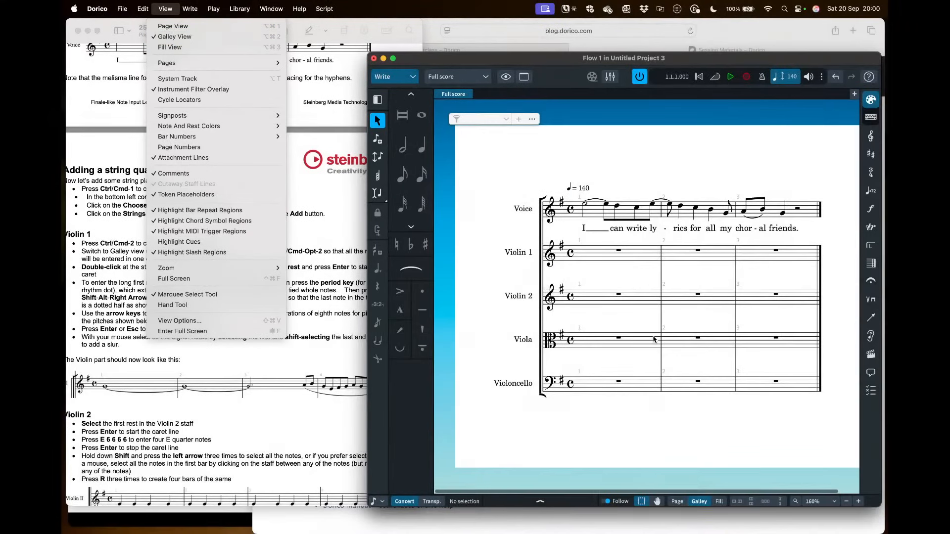
click(702, 323)
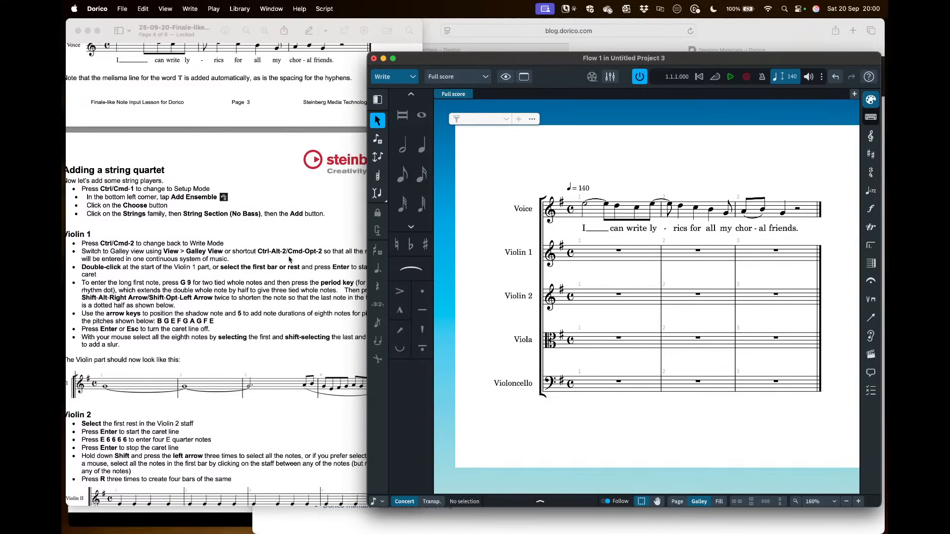
- Toggle the score back and forth between Page View and Galley View, finishing in Galley View
scroll(290, 259, down, 3)
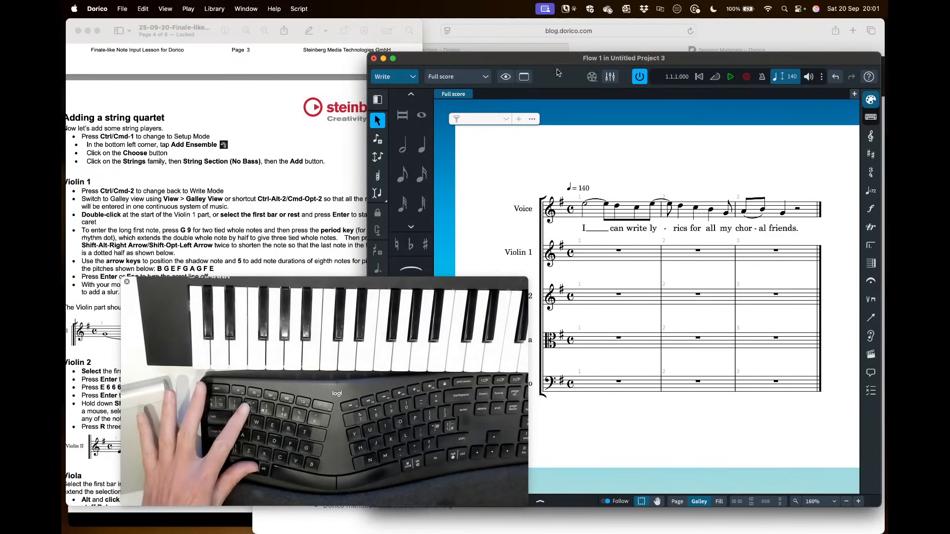
key(super+alt+1)
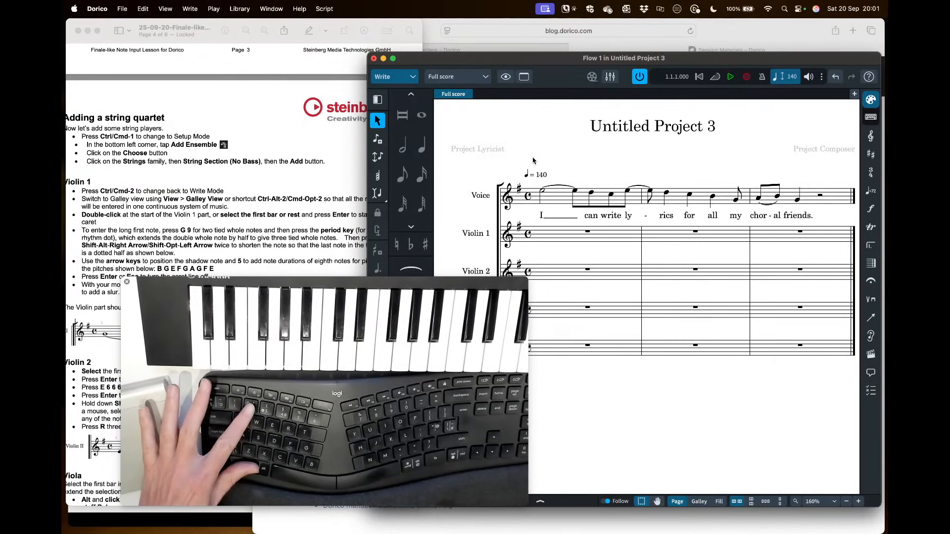
key(super+alt+2)
key(super+alt+1)
key(super+alt+2)
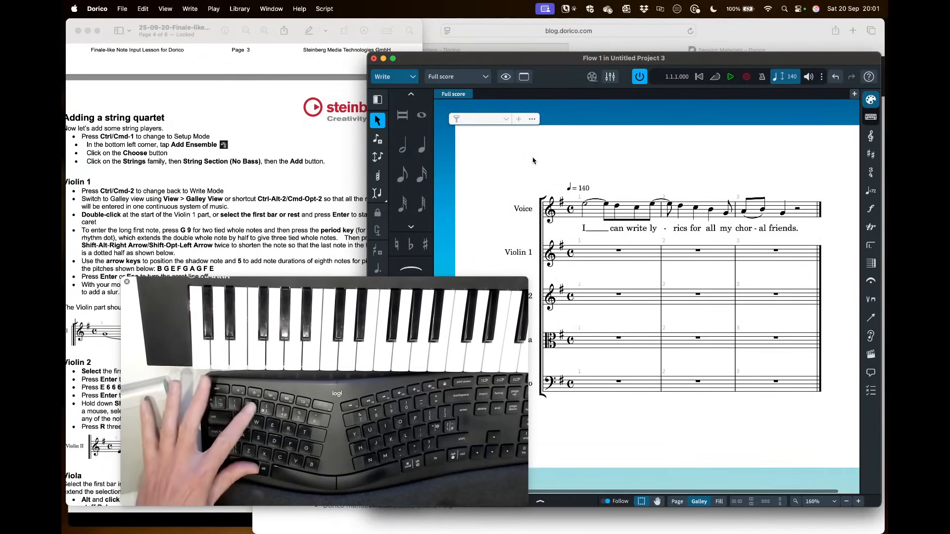
key(super+alt+1)
key(super+alt+2)
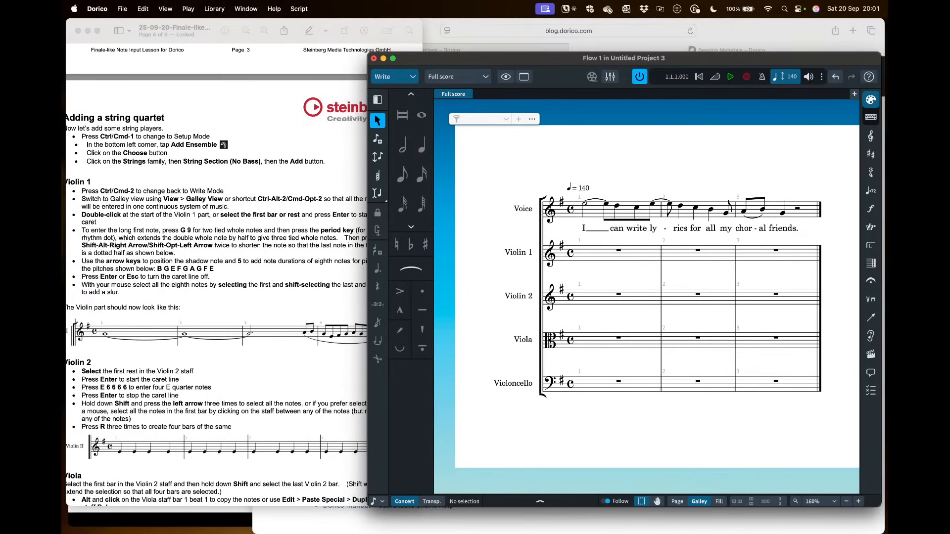
click(525, 149)
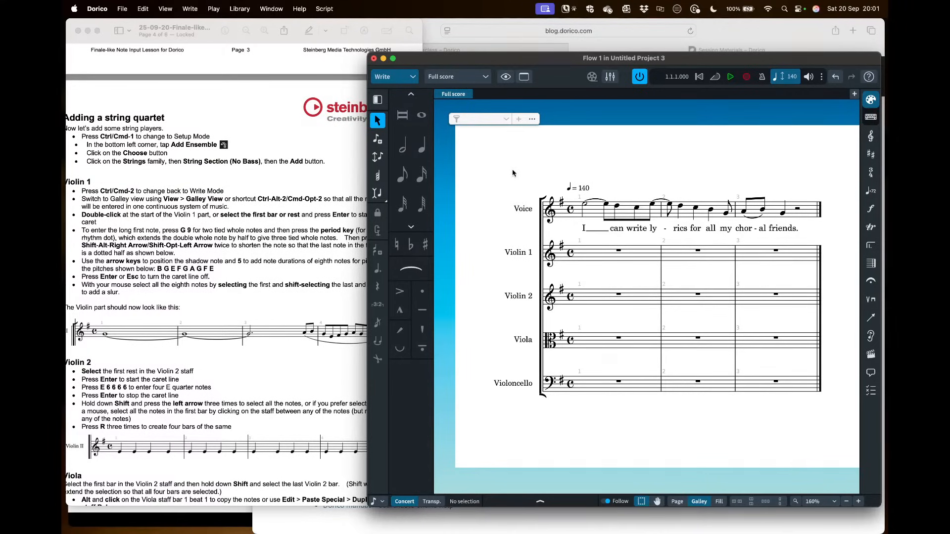
- Look over the players in Setup mode and return to Write mode
click(401, 79)
click(398, 99)
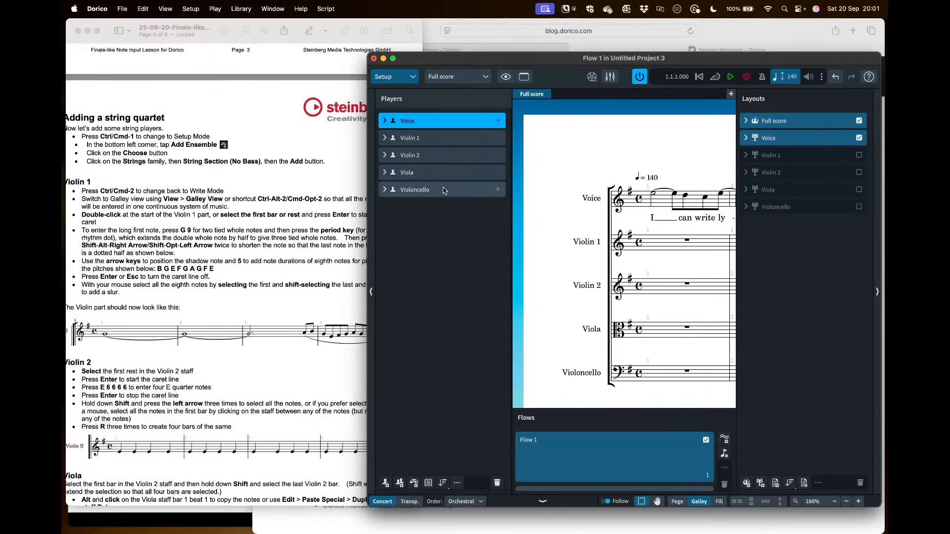
click(402, 78)
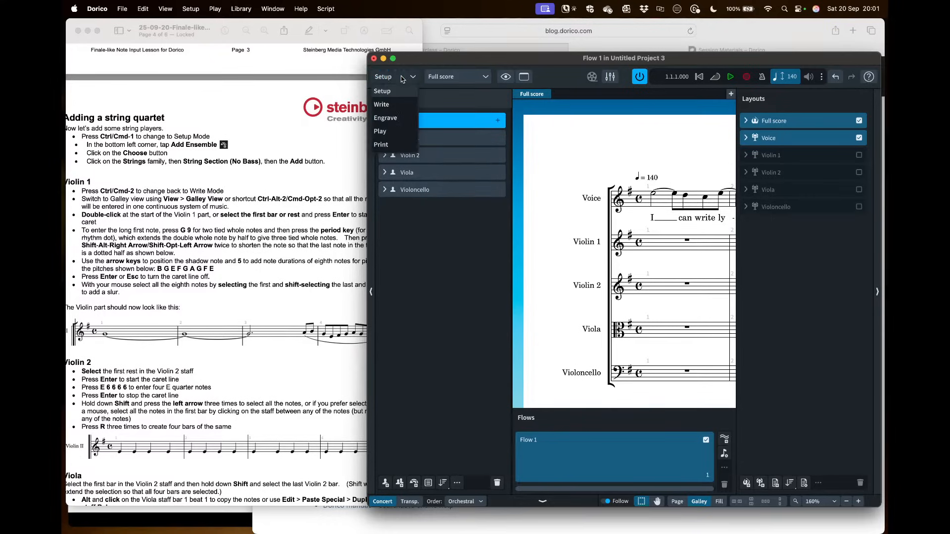
click(385, 104)
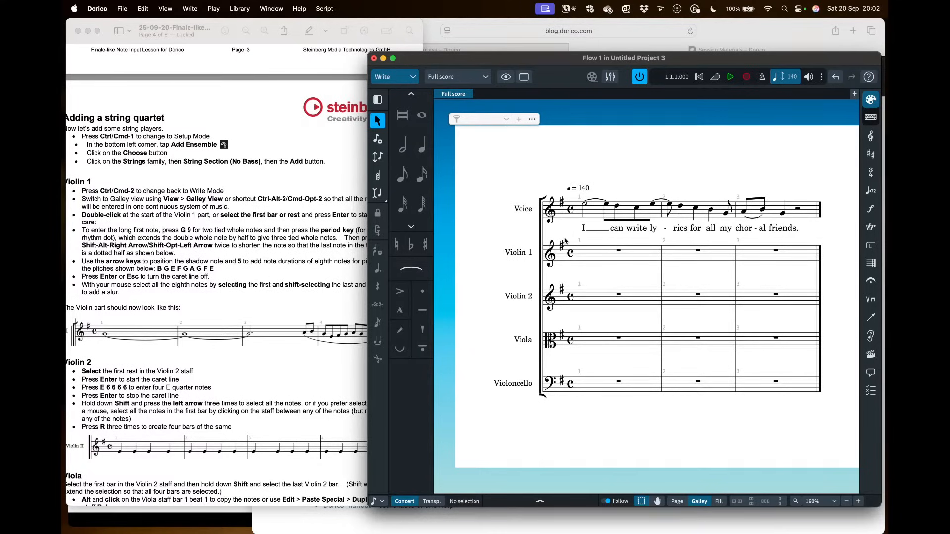
- Start note input at bar 1 of the Violin 1 staff and read the lesson's instructions for the long first note
double_click(584, 268)
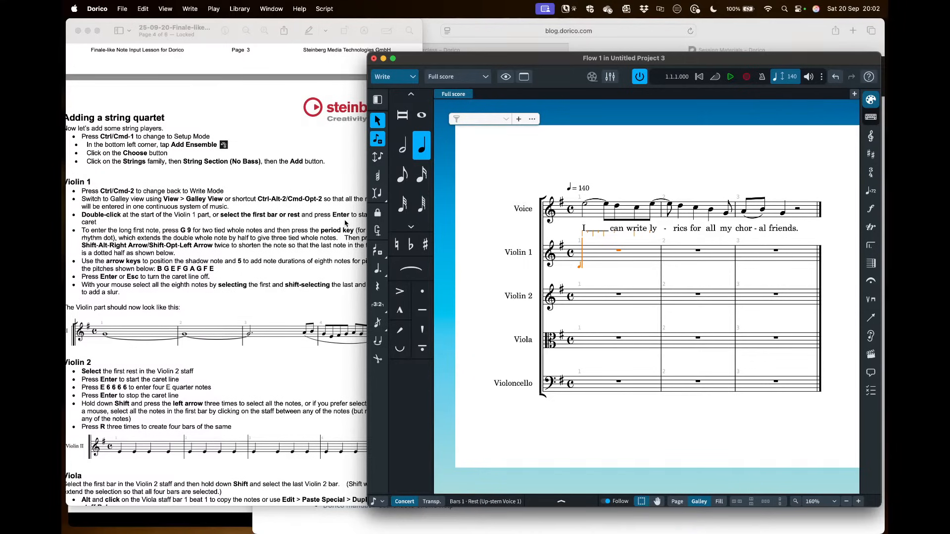
drag(481, 60, 485, 59)
scroll(282, 239, left, 2)
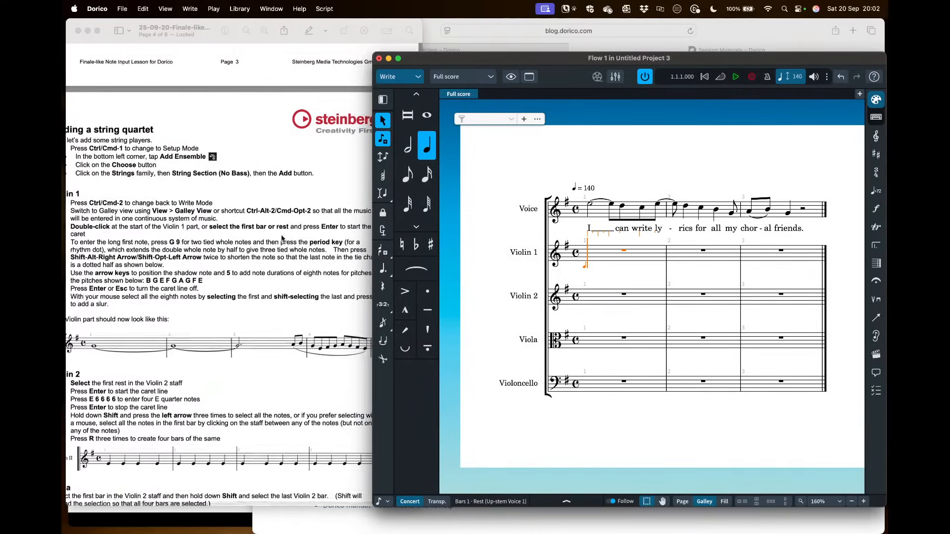
scroll(282, 239, left, 1)
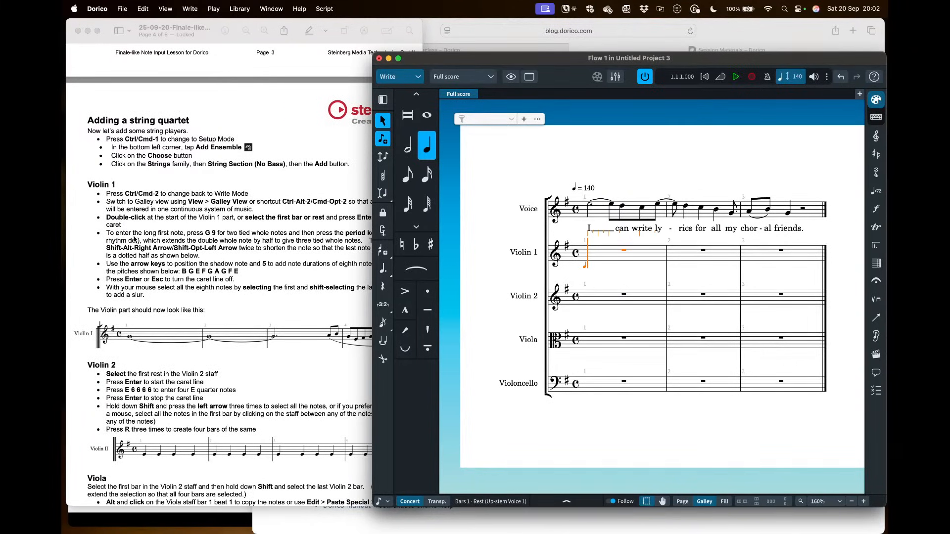
scroll(179, 246, right, 2)
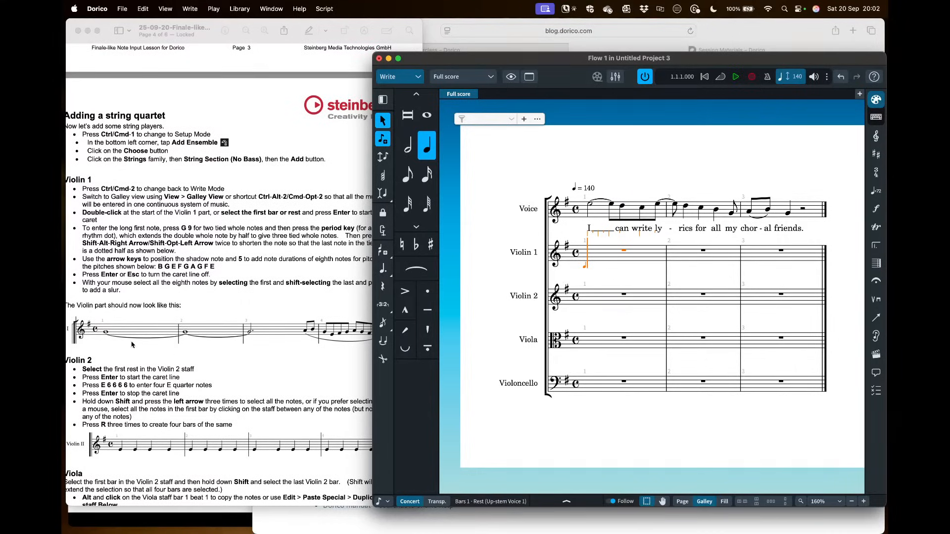
- Turn on pitch-before-duration input and enter a double whole note G at the start of Violin 1
click(382, 156)
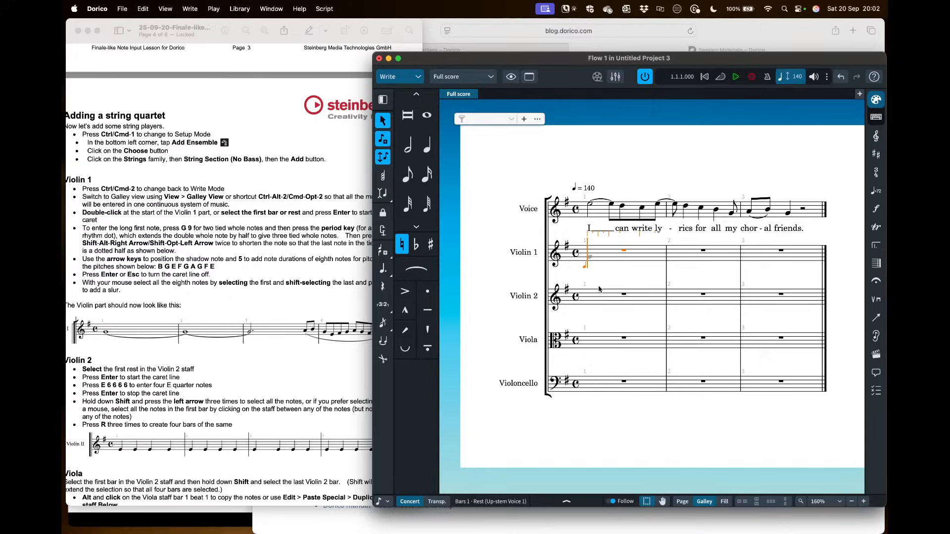
key(9)
key(g)
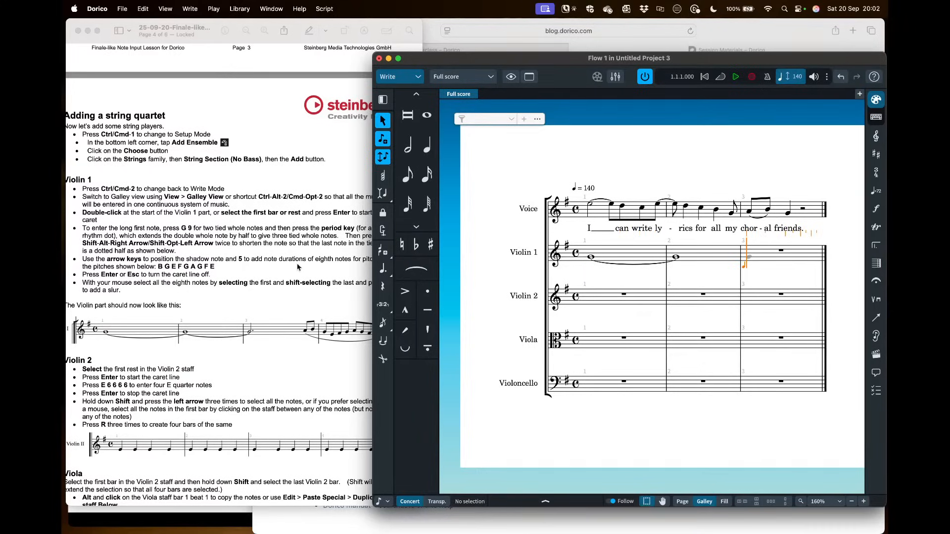
scroll(297, 267, left, 2)
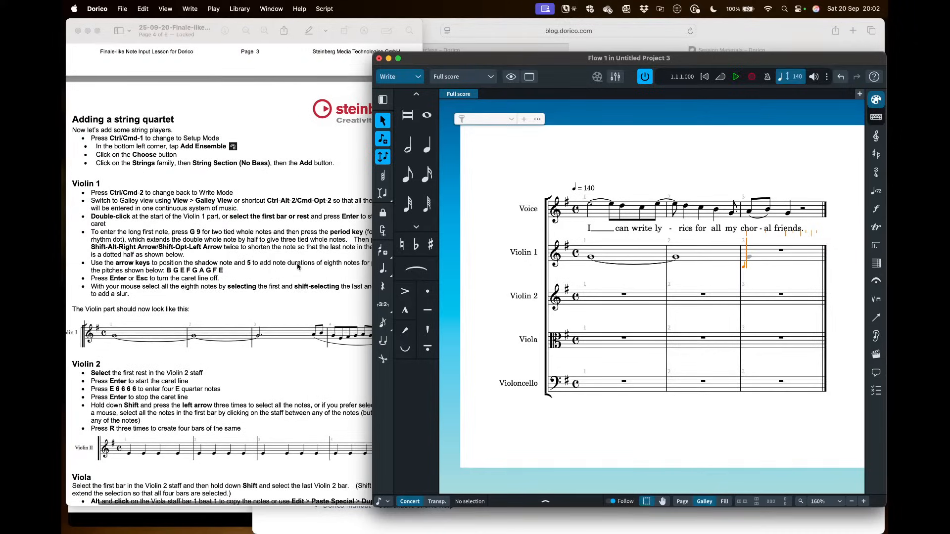
- Extend the Violin 1 G with a tied dotted half note G in bar 3
key(period)
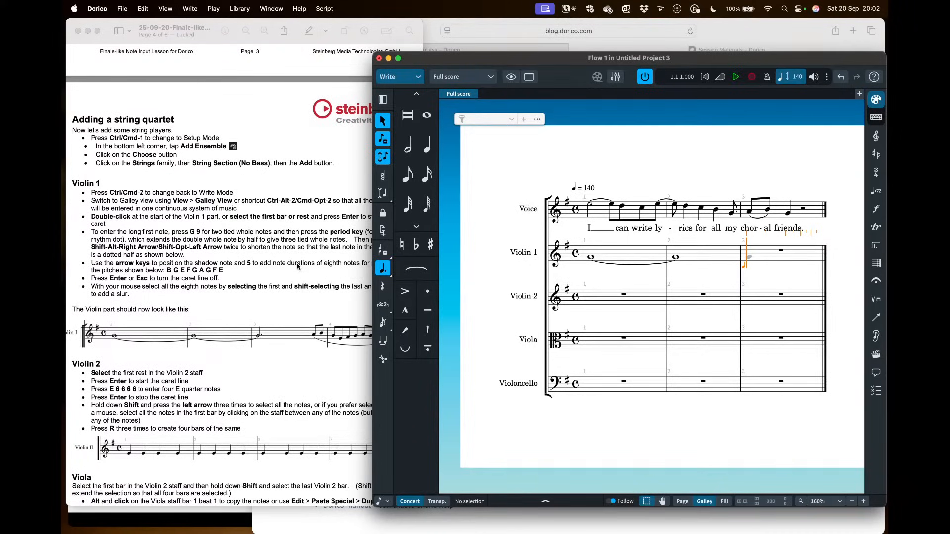
scroll(297, 266, right, 2)
scroll(298, 267, left, 2)
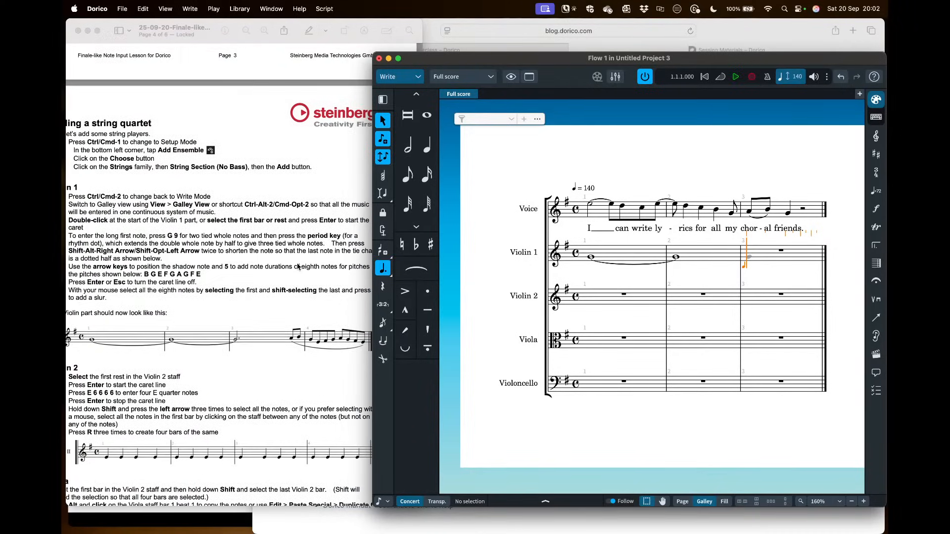
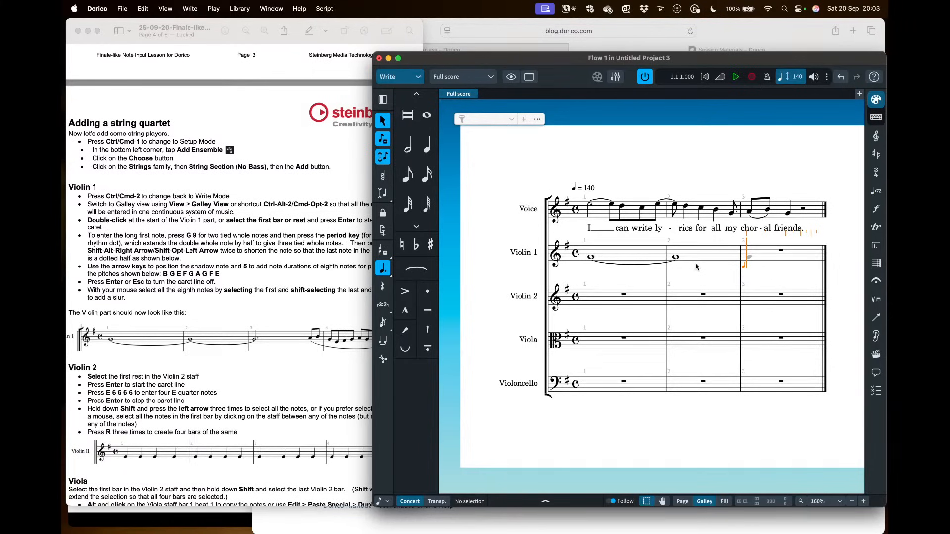
key(t)
key(g)
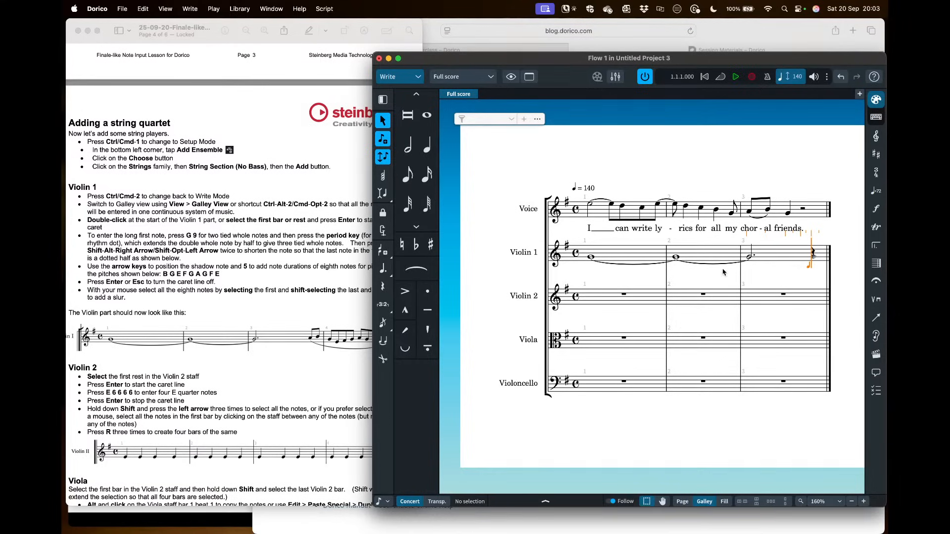
- Turn off pitch-before-duration input, leave note input and delete the tied G from Violin 1
click(408, 144)
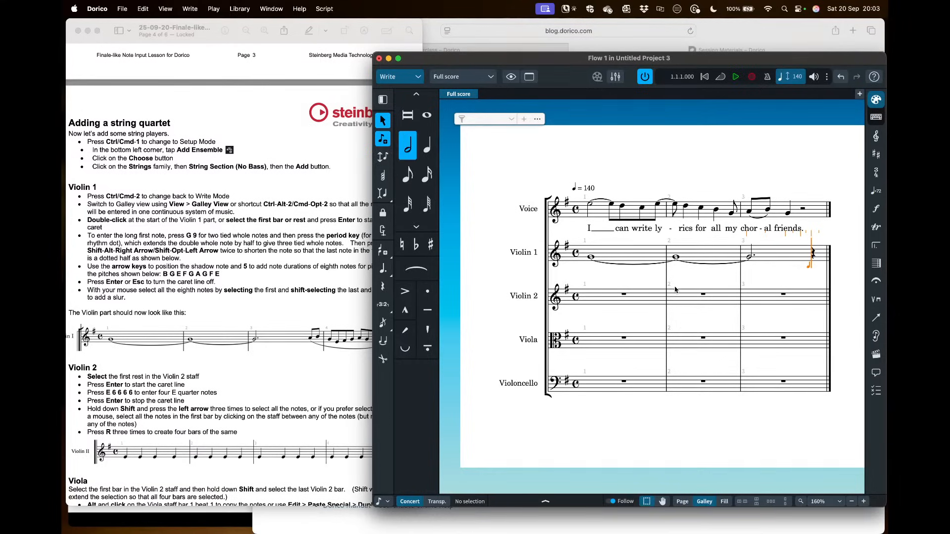
key(Escape)
click(638, 257)
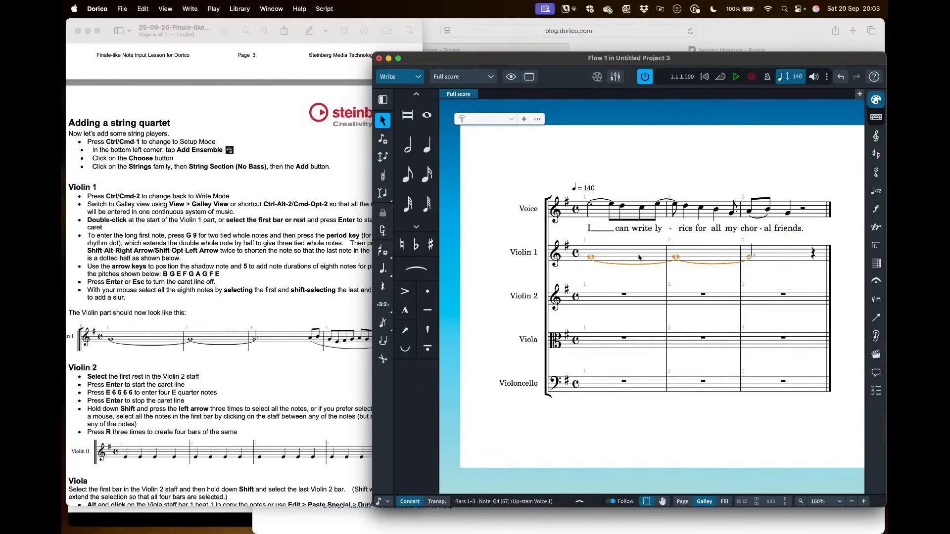
key(Delete)
- Enter a double whole note G at the start of Violin 1 and lengthen it to a dotted half note in bar 3
double_click(588, 264)
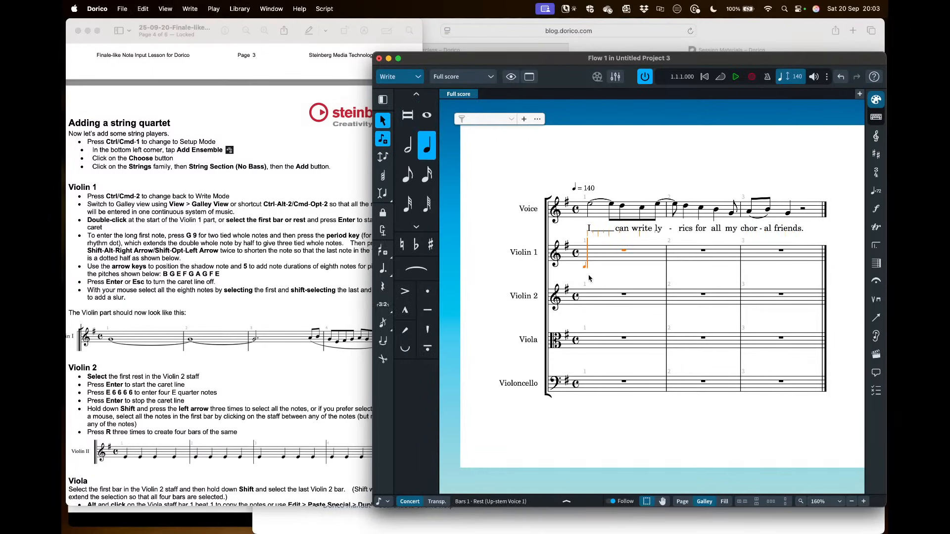
key(9)
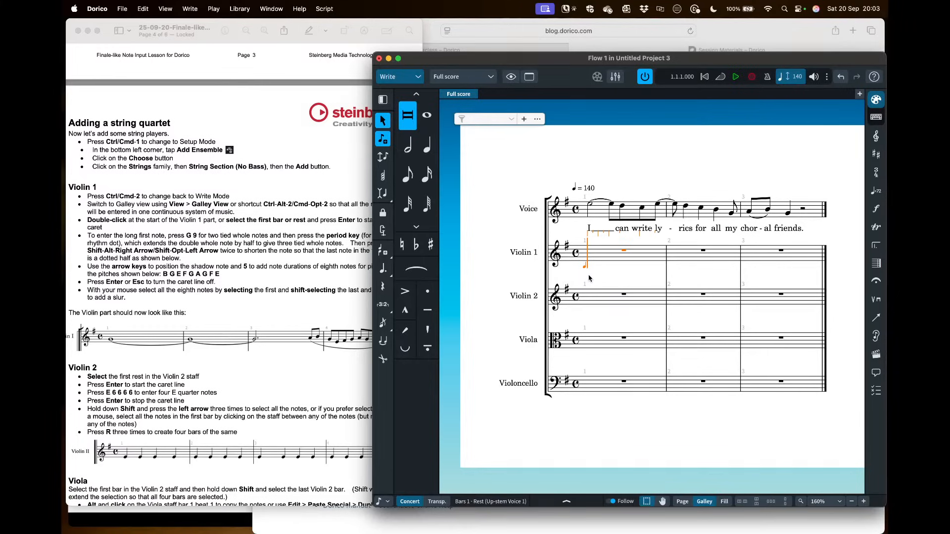
key(g)
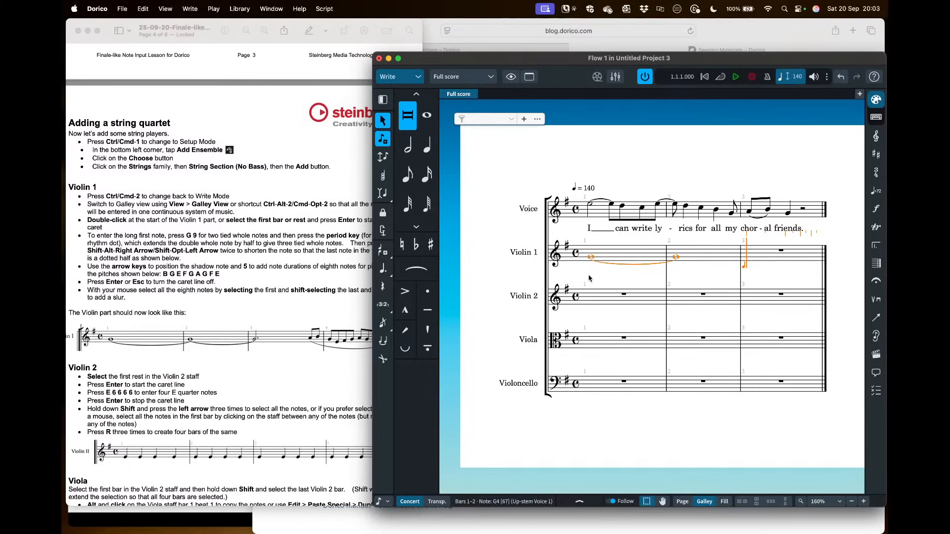
key(shift+alt+Right)
key(shift+alt+Right)
key(shift+alt+Right)
key(shift+alt+Right)
key(shift+alt+Right)
key(shift+alt+Right)
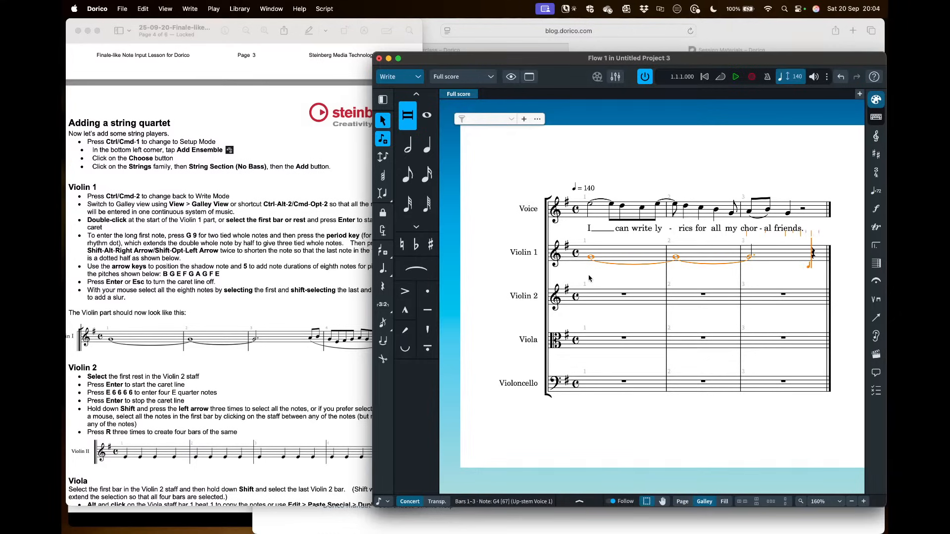
key(period)
key(period)
scroll(664, 289, right, 2)
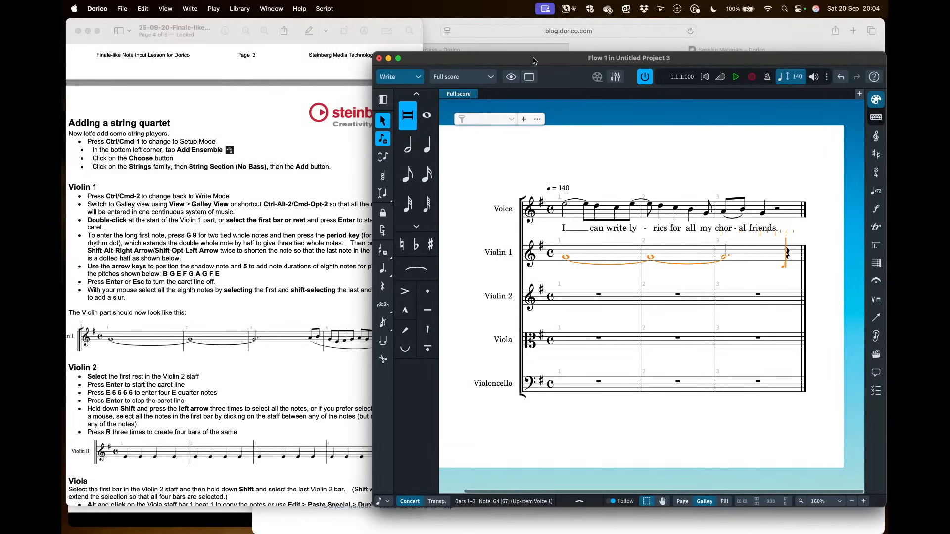
- Read the lesson PDF's instructions for the Violin 1 eighth notes and return to the Dorico score
drag(540, 60, 542, 63)
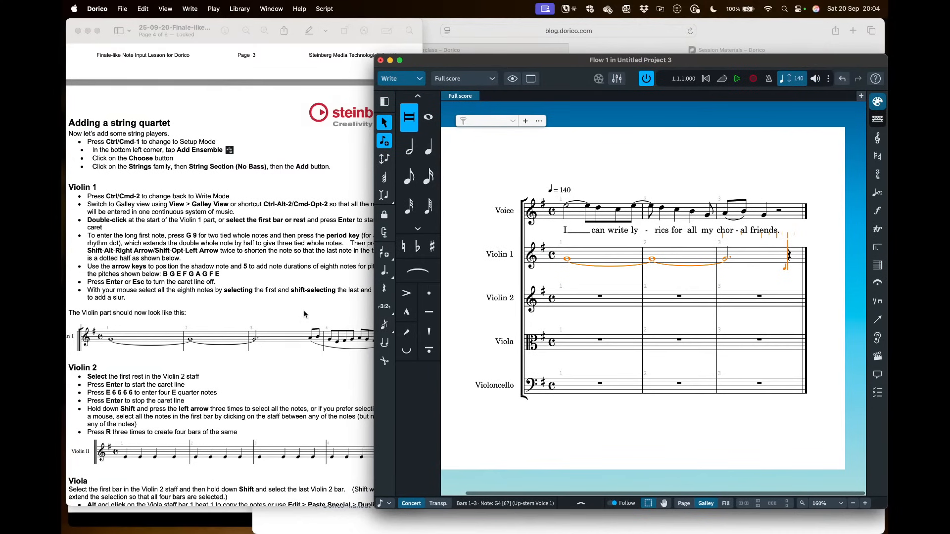
scroll(307, 314, right, 2)
scroll(307, 313, right, 1)
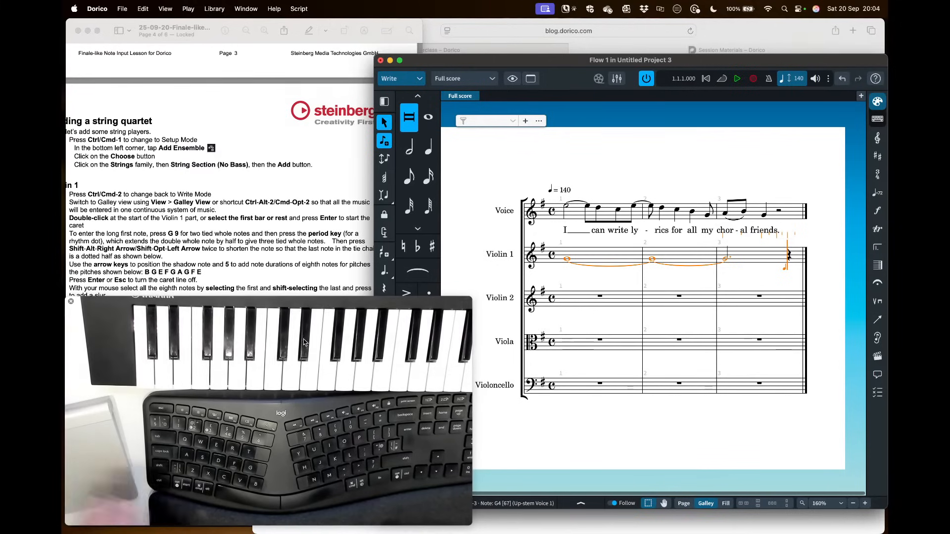
scroll(302, 218, down, 5)
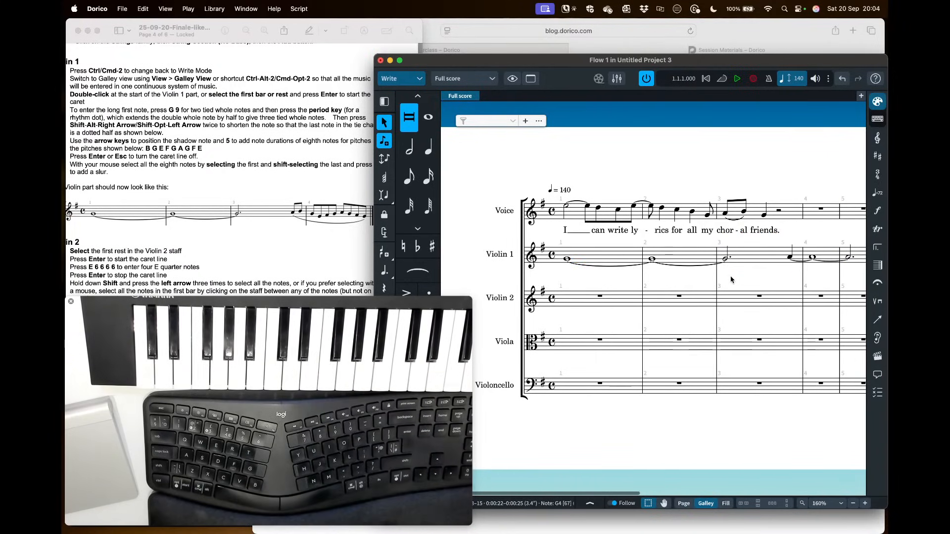
click(686, 62)
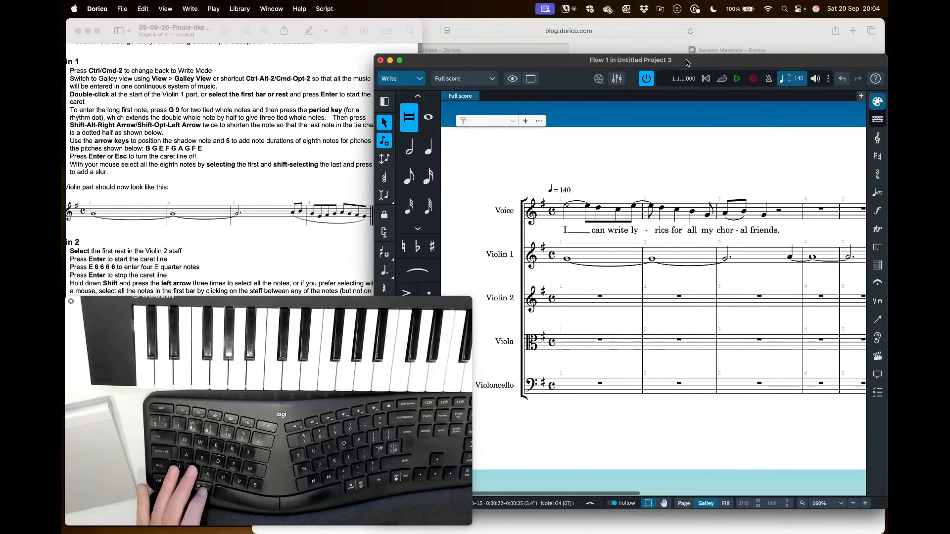
- Undo the wrong notes entered after the dotted half note in Violin 1, back to beat 4 of bar 3
key(super+z)
key(super+z)
key(super+z)
key(super+z)
key(super+z)
key(super+z)
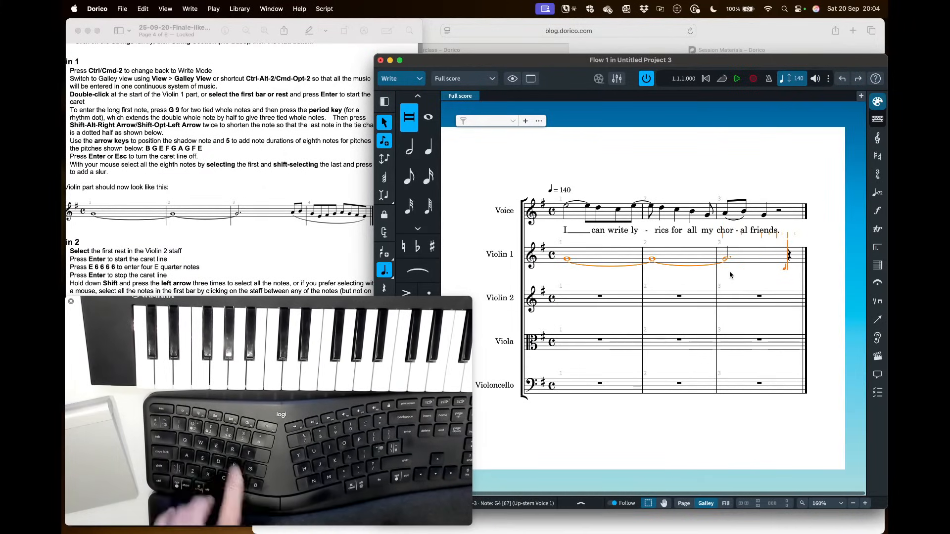
- Enter eighth notes A B G E F G A G F E in Violin 1 from beat 4 of bar 3, and end note input
key(5)
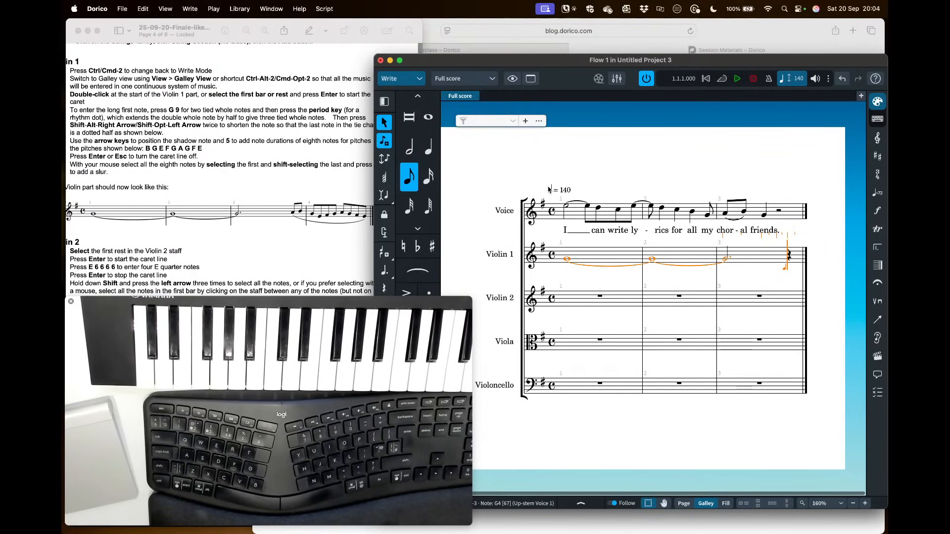
key(a)
key(b)
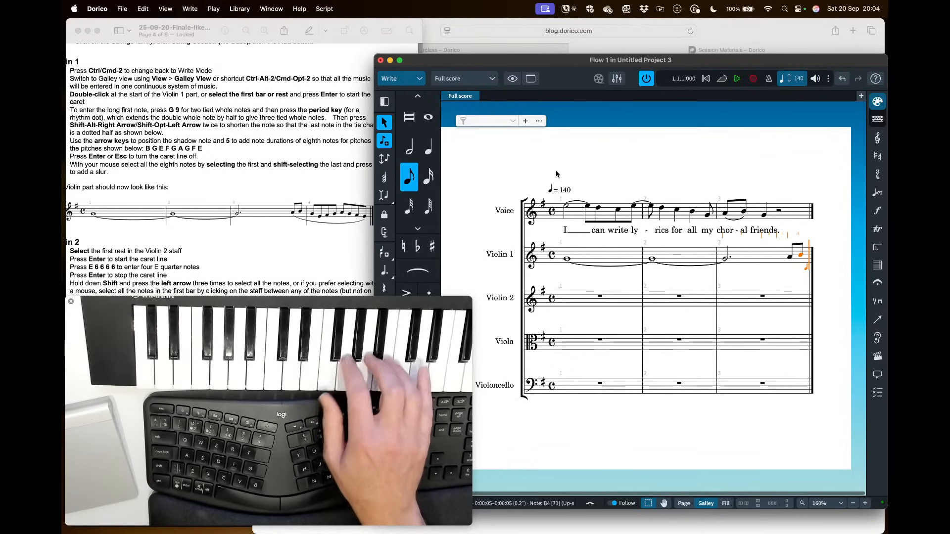
key(g)
key(e)
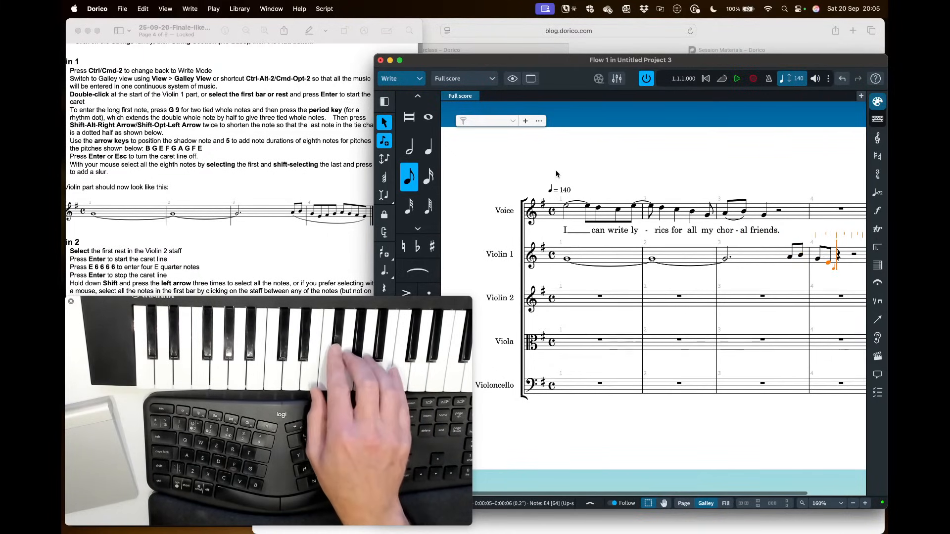
key(f)
key(g)
key(a)
key(g)
key(f)
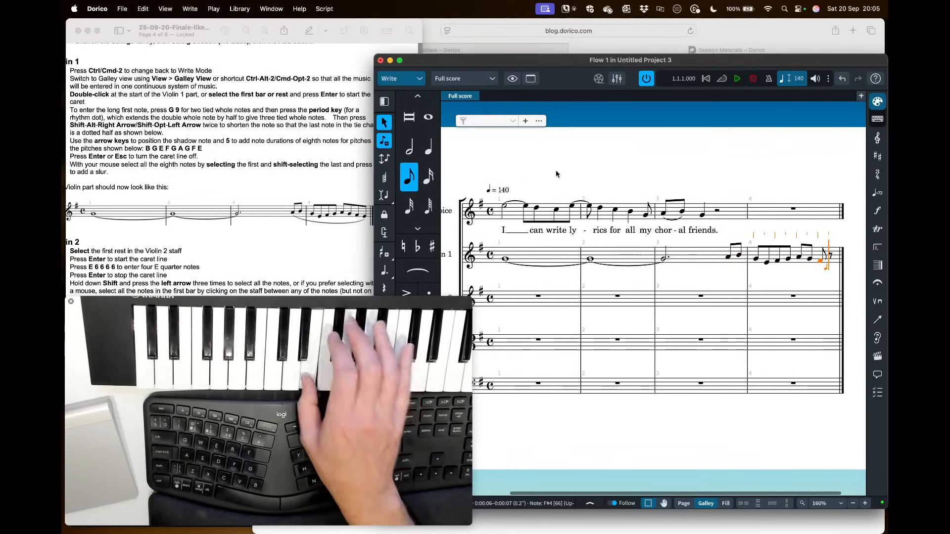
key(e)
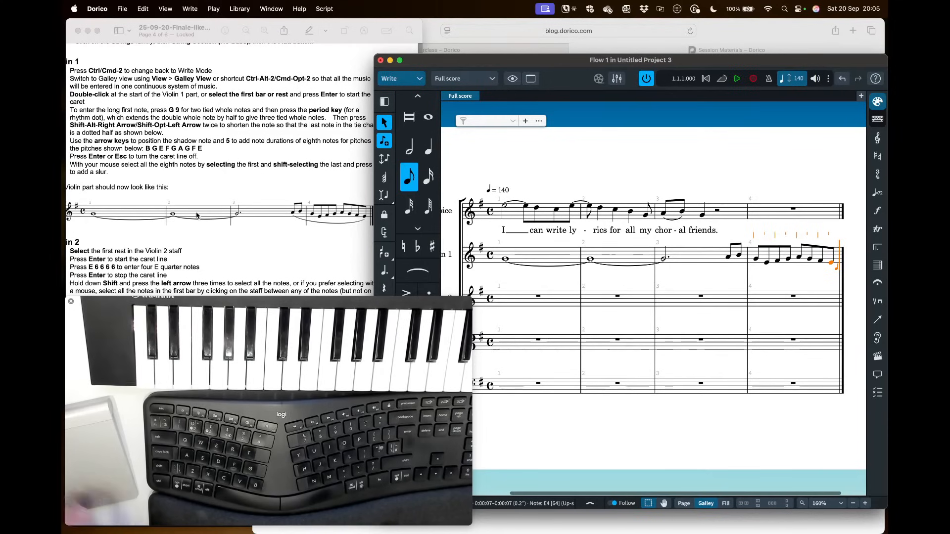
scroll(196, 215, down, 3)
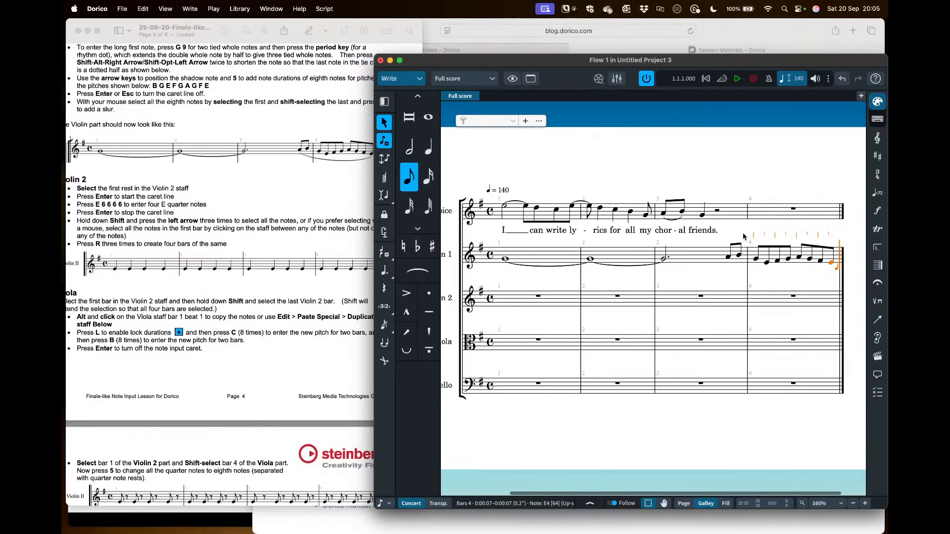
key(Return)
- Add a slur over all the Violin 1 eighth notes, from the A in bar 3 to the last E in bar 4
scroll(190, 124, up, 2)
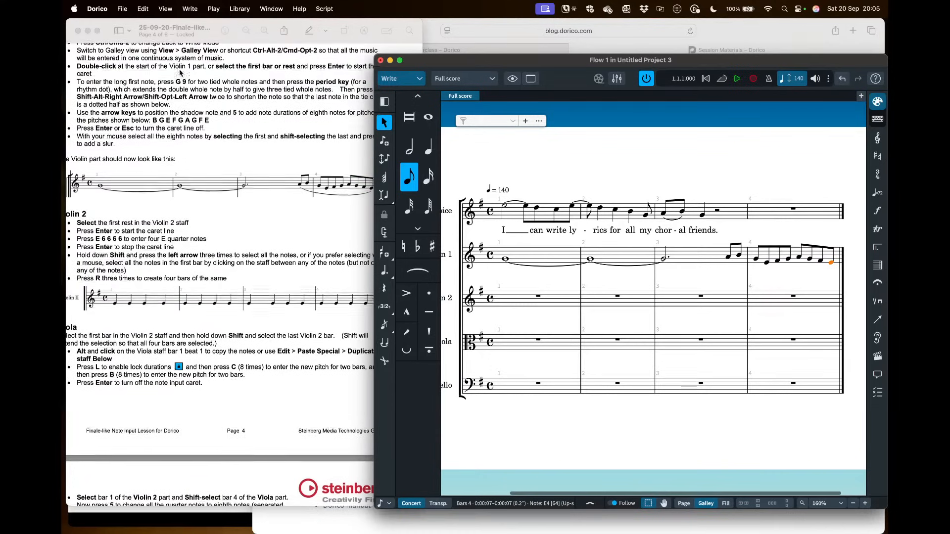
scroll(346, 202, down, 2)
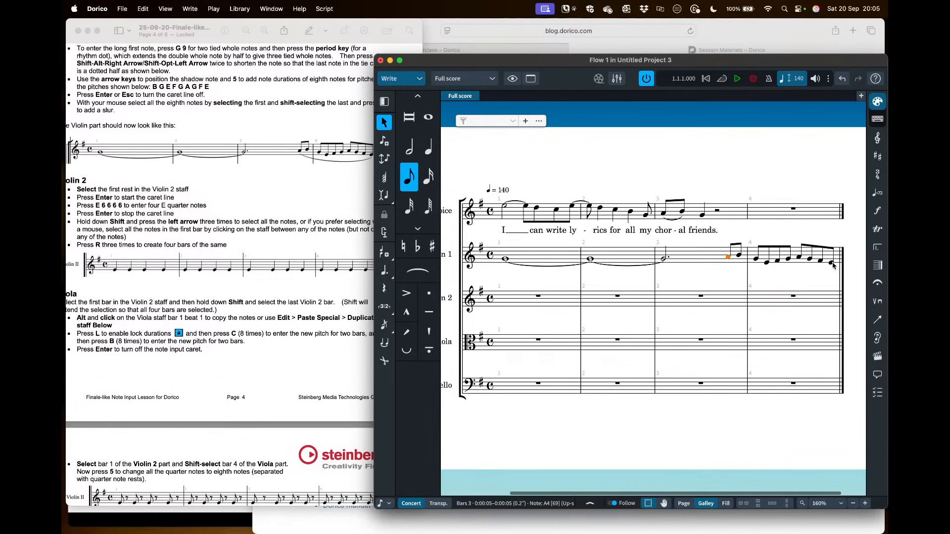
shift+click(831, 265)
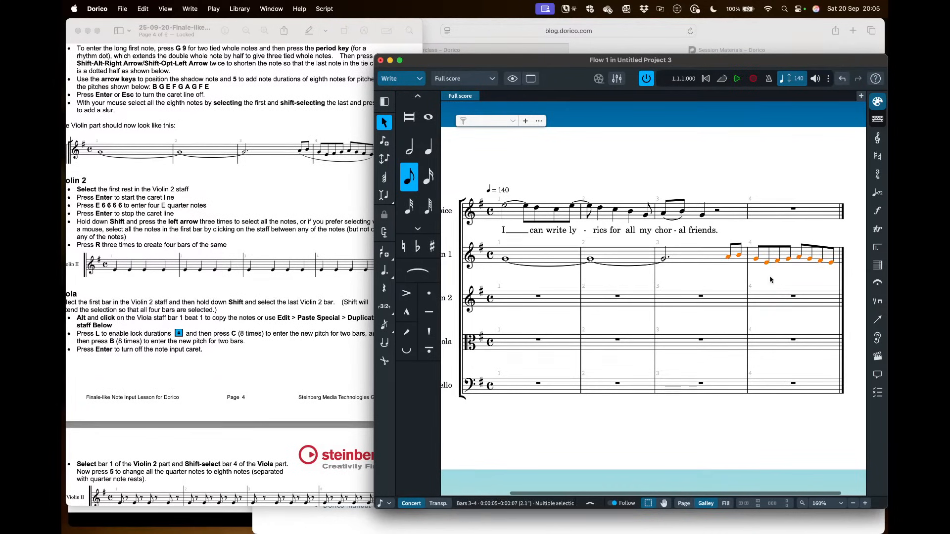
key(s)
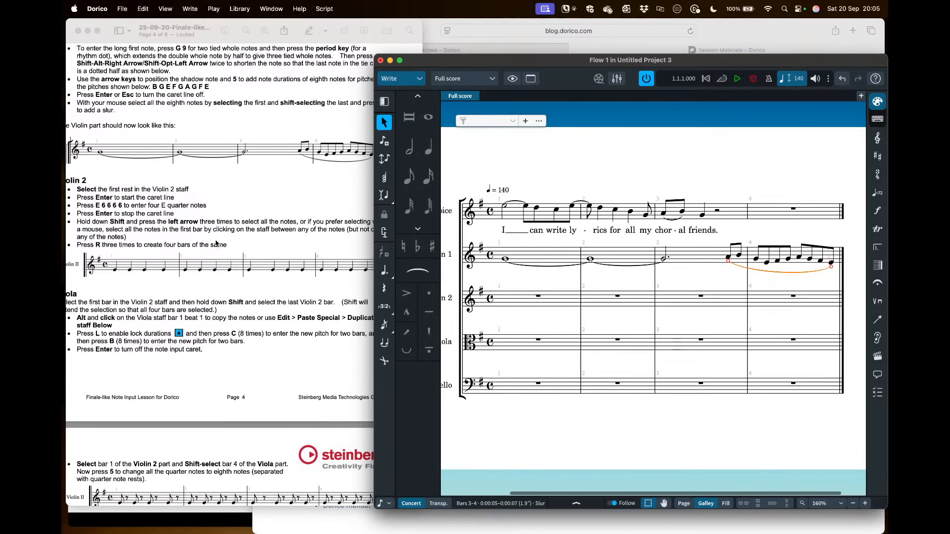
- Enter four quarter note Es in bar 1 of the Violin 2 staff and end note input
scroll(225, 239, down, 1)
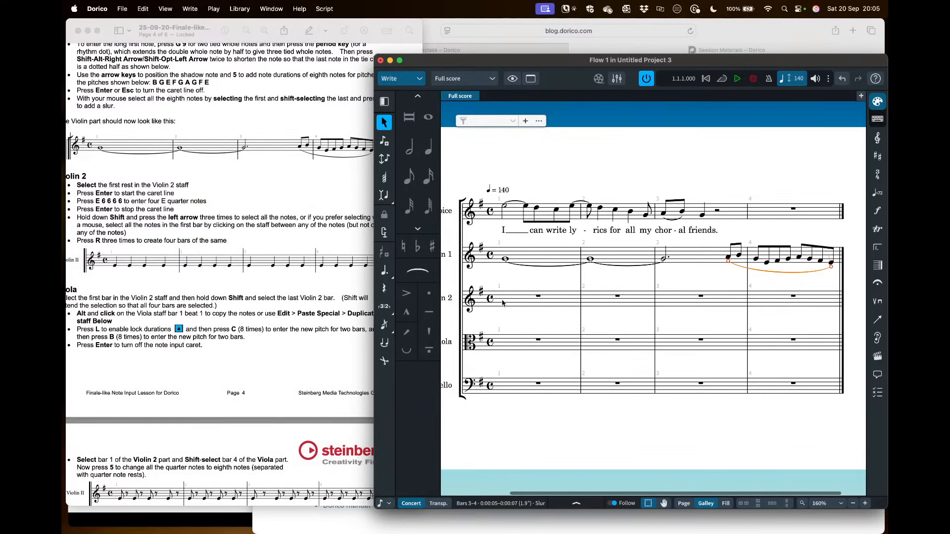
click(514, 302)
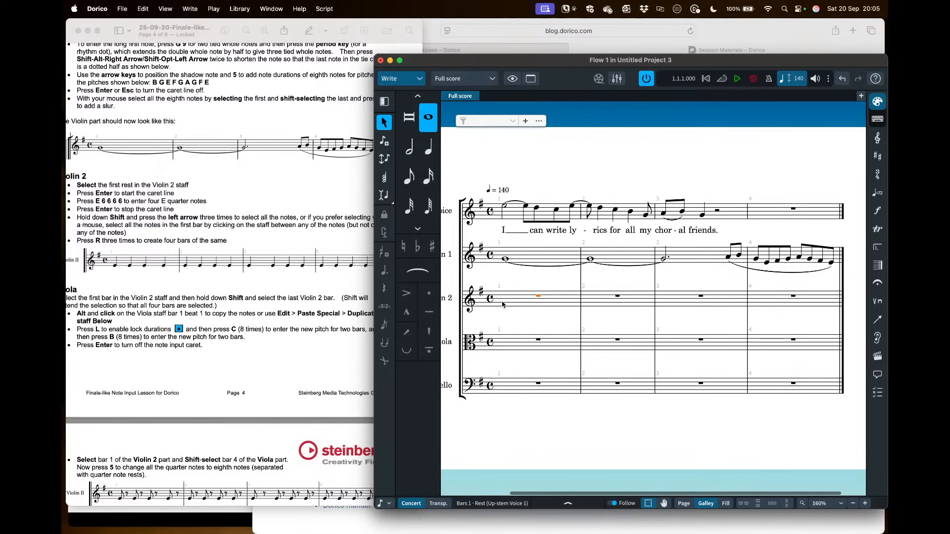
key(Return)
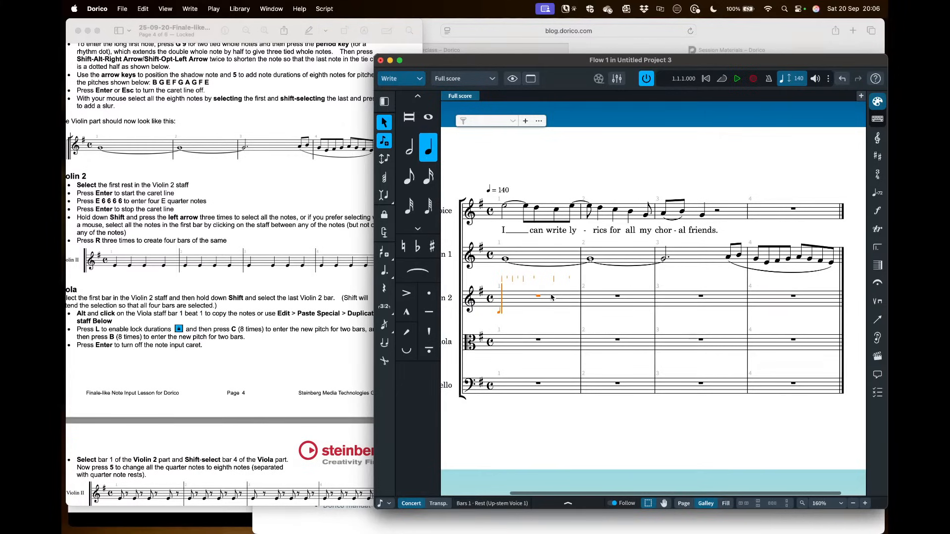
key(e)
key(6)
key(6)
key(6)
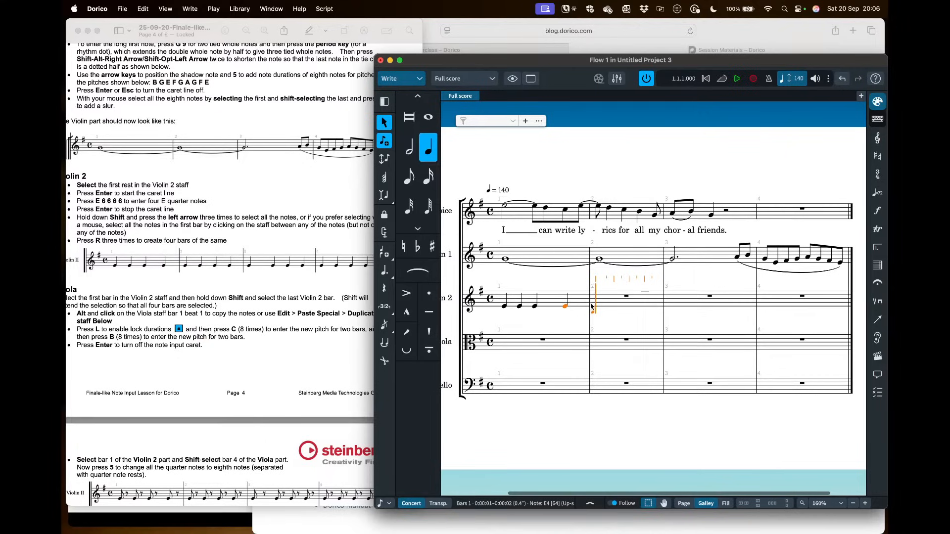
key(Return)
- Select the four Violin 2 quarter notes in bar 1 and repeat them three times to fill bars 2 to 4
key(shift+Left)
key(shift+Left)
key(shift+Left)
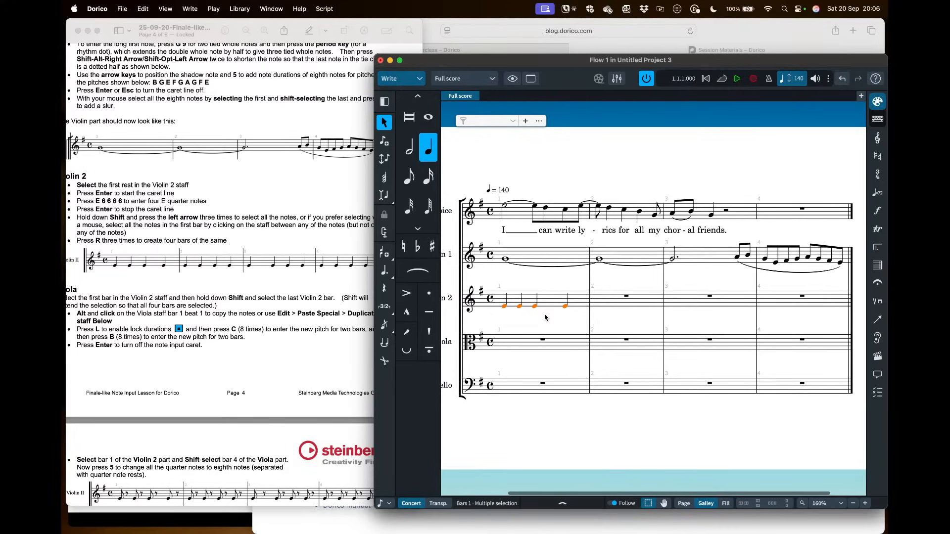
key(r)
key(r)
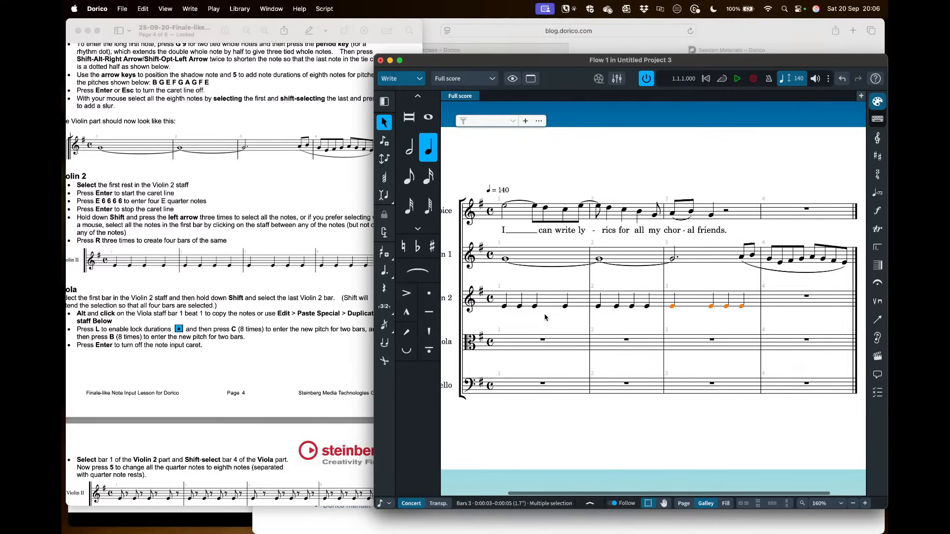
key(r)
scroll(567, 276, left, 2)
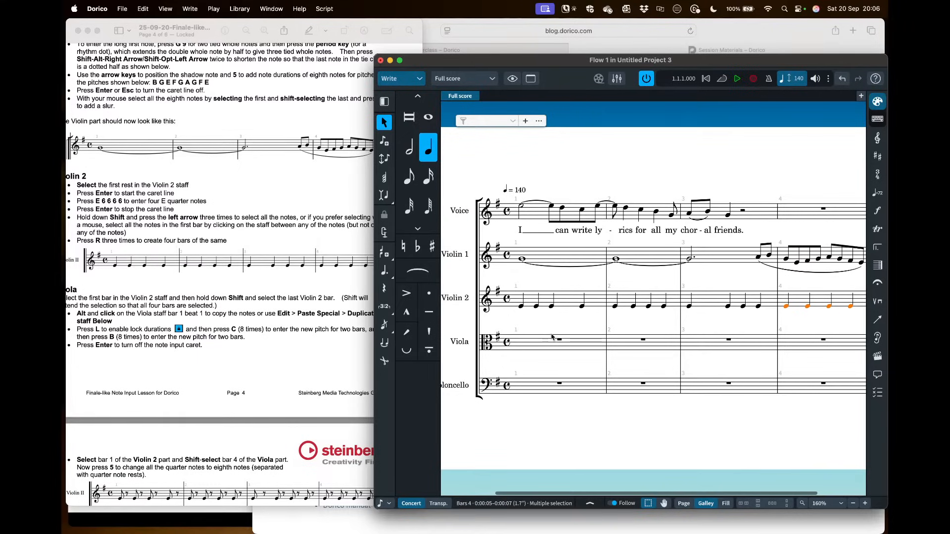
- Copy bars 1 to 4 of Violin 2 to the start of the Viola staff, following the lesson PDF's Viola instructions
scroll(191, 282, down, 2)
scroll(191, 281, down, 2)
scroll(191, 282, left, 1)
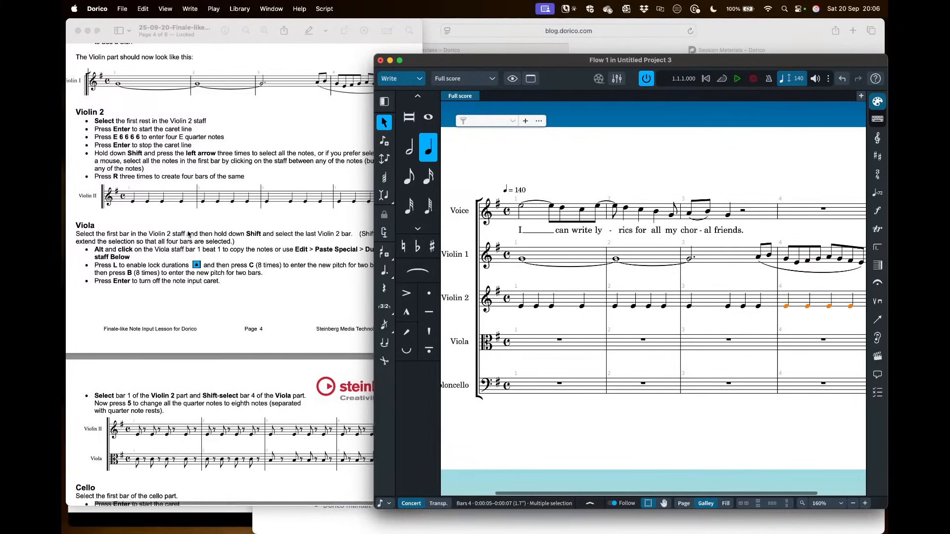
scroll(188, 234, down, 1)
scroll(189, 234, right, 1)
scroll(189, 234, down, 1)
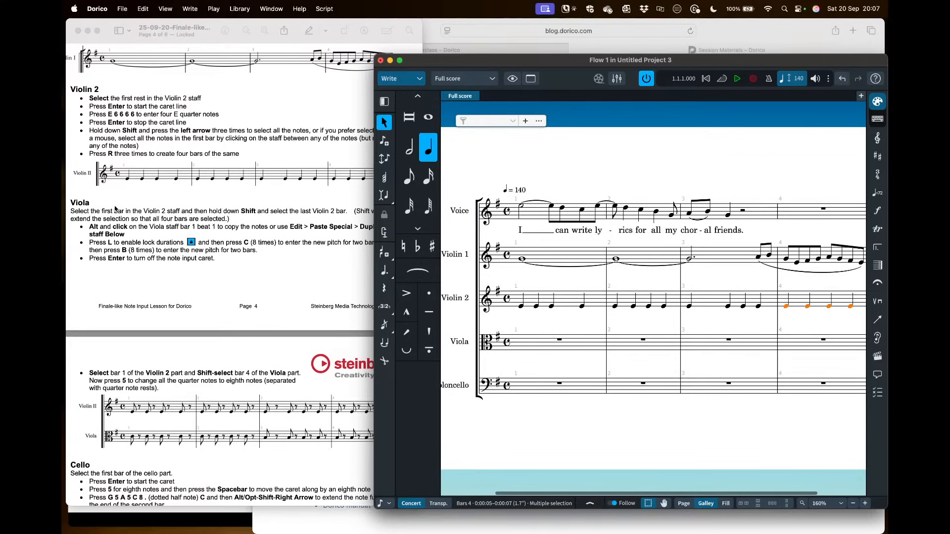
click(564, 298)
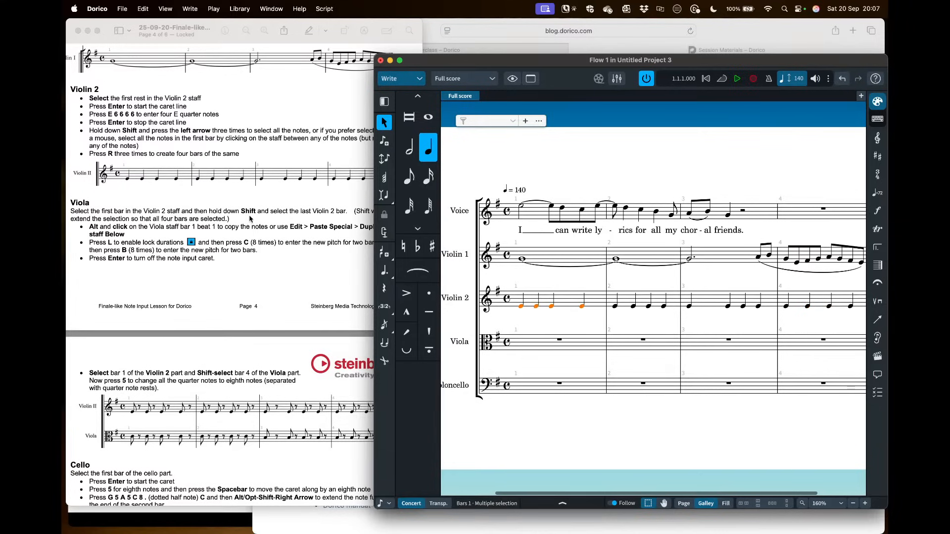
shift+click(794, 303)
scroll(171, 214, right, 2)
scroll(172, 213, left, 2)
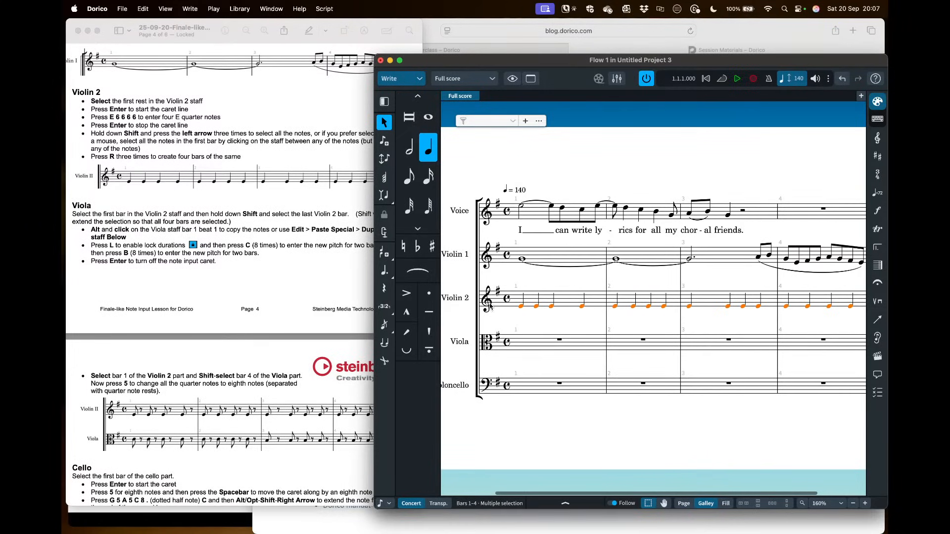
alt+click(518, 345)
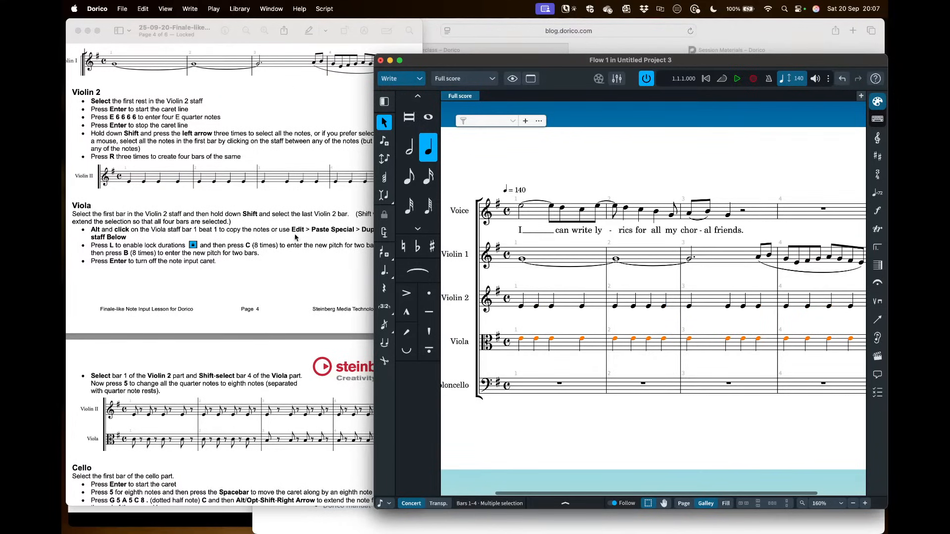
- Start note input on the first Viola note, lock durations and repitch the eight quarter notes in bars 1 and 2 to C
scroll(315, 236, right, 2)
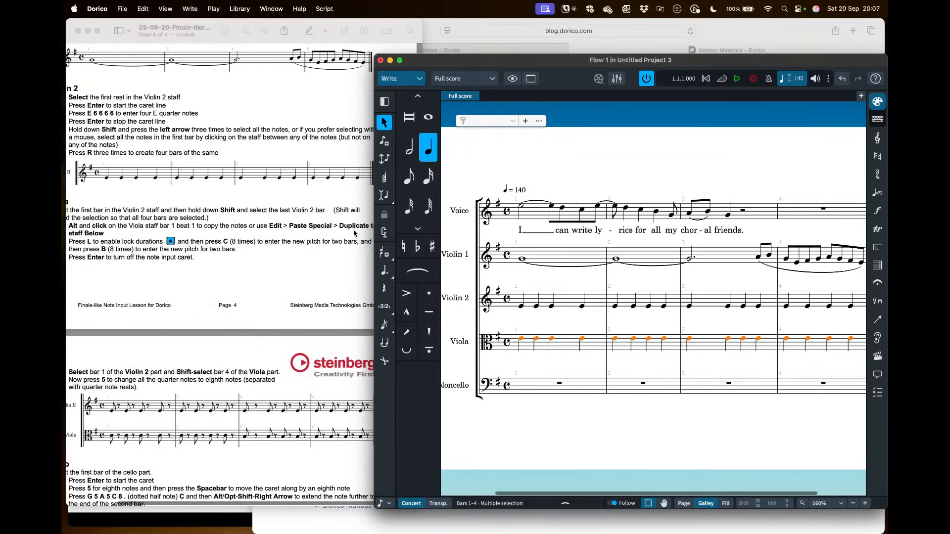
scroll(90, 229, left, 3)
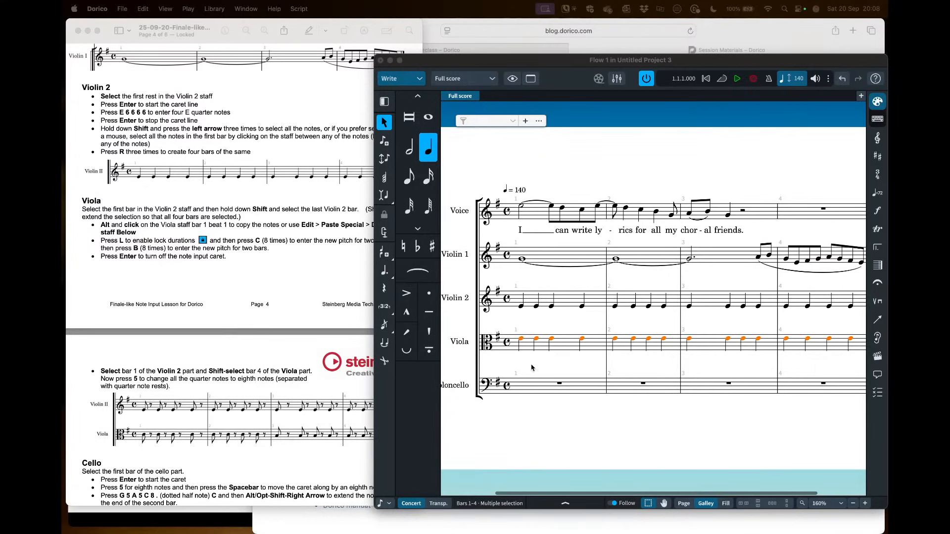
click(521, 339)
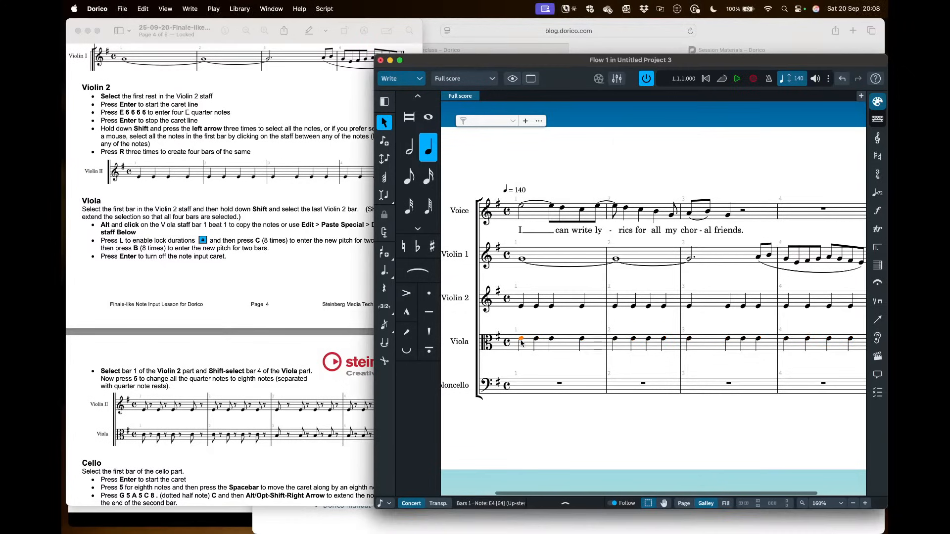
key(Return)
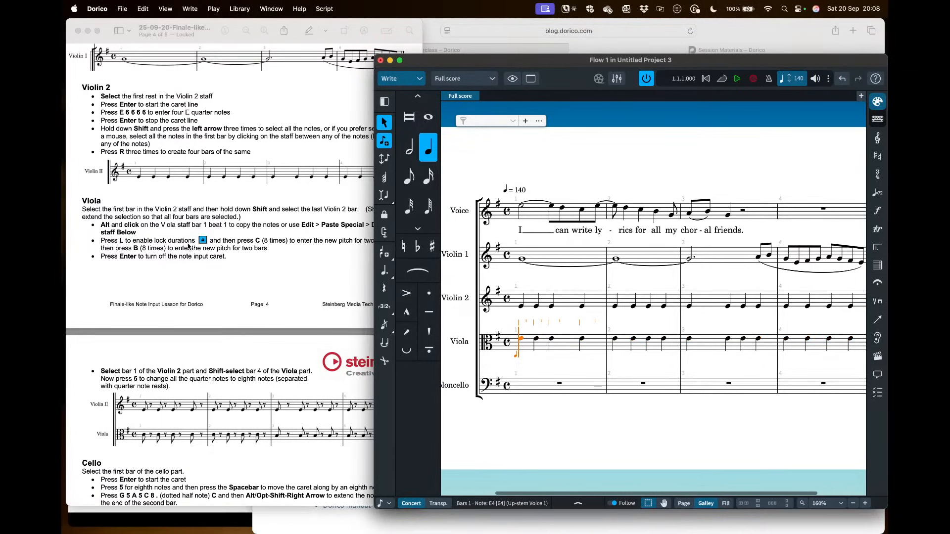
key(l)
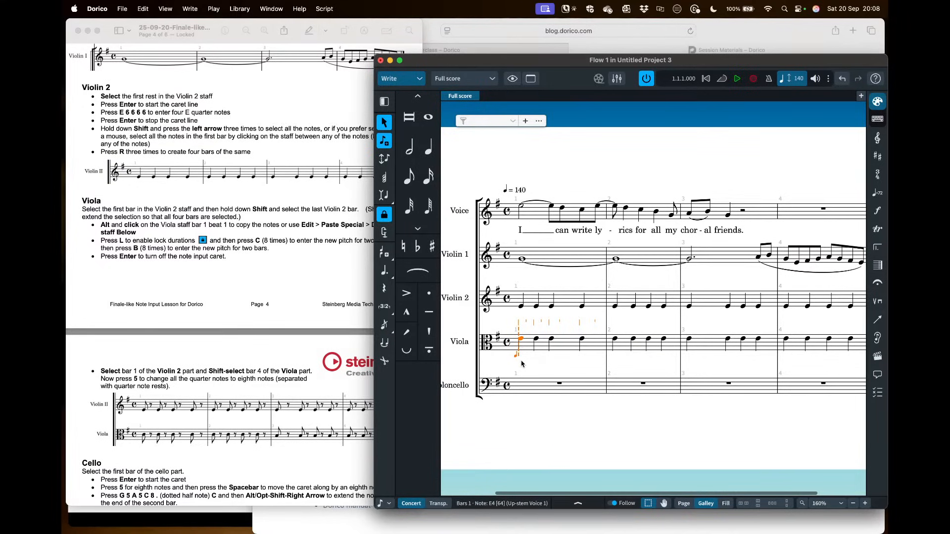
key(c)
key(c)
key(c)
key(c)
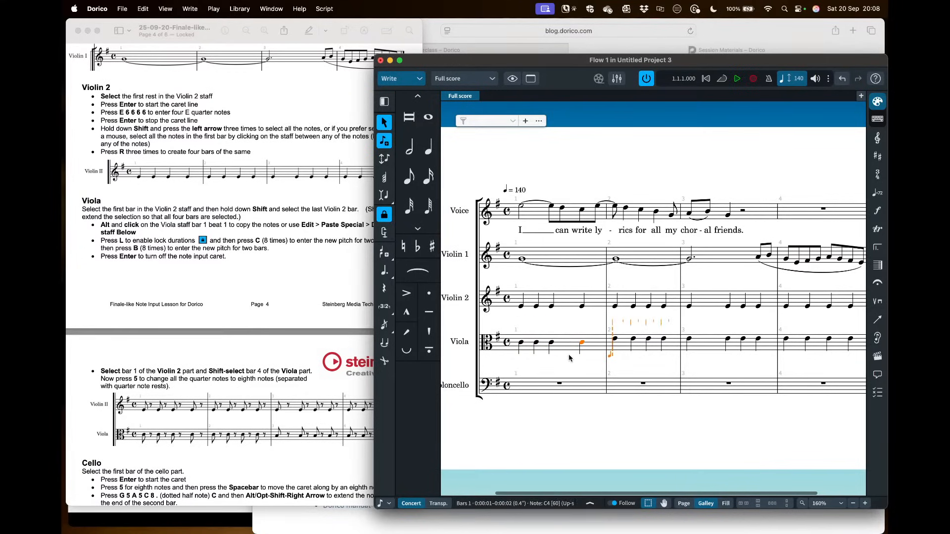
key(c)
key(c)
key(c)
key(c)
- Repitch the eight Viola quarter notes in bars 3 and 4 to B, unlock durations and end note input
key(b)
key(b)
key(b)
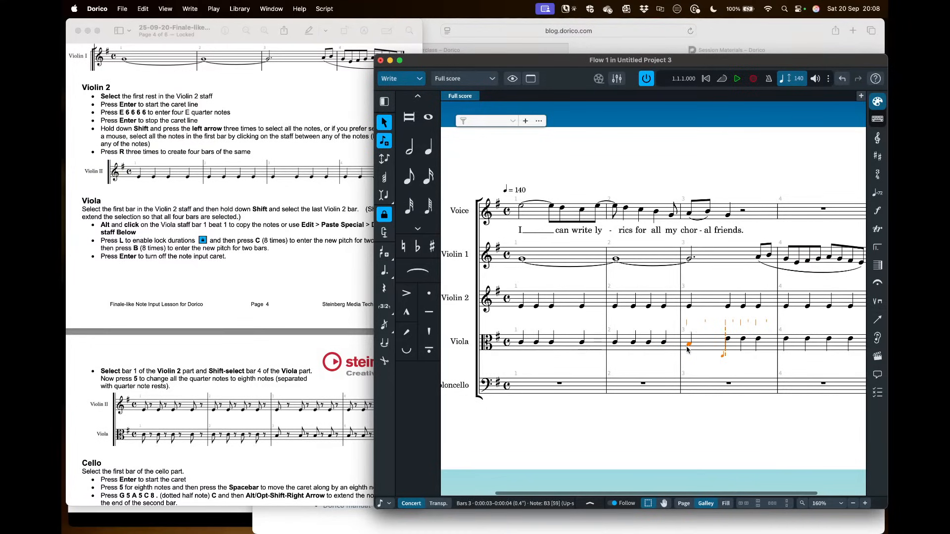
key(b)
key(b)
key(b)
key(b)
key(b)
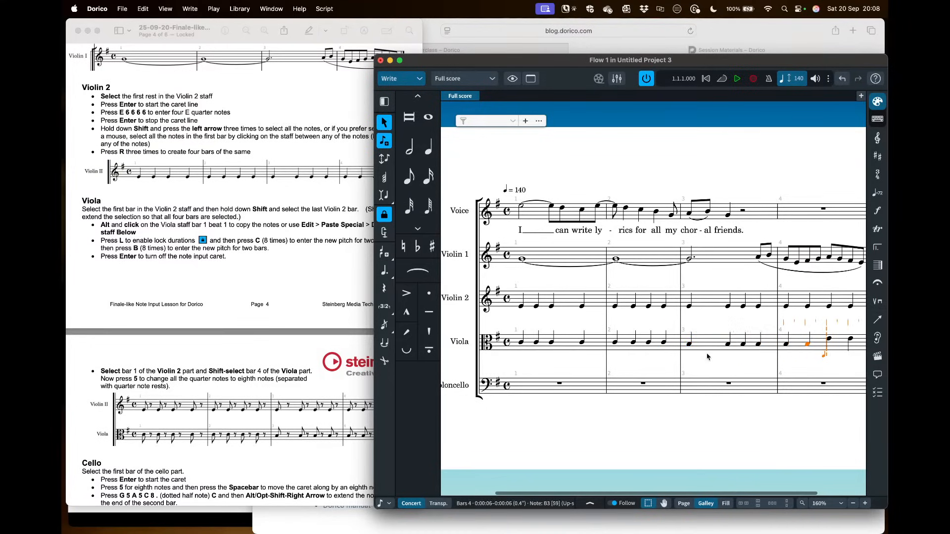
key(l)
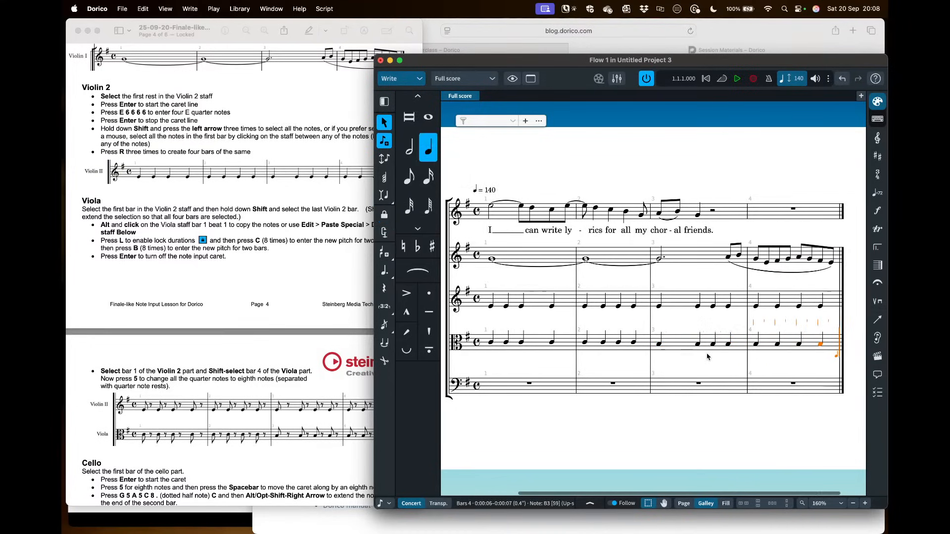
key(Return)
- Select bars 1 to 4 of the Violin 2 and Viola staves and change all their quarter notes to eighth notes
click(551, 344)
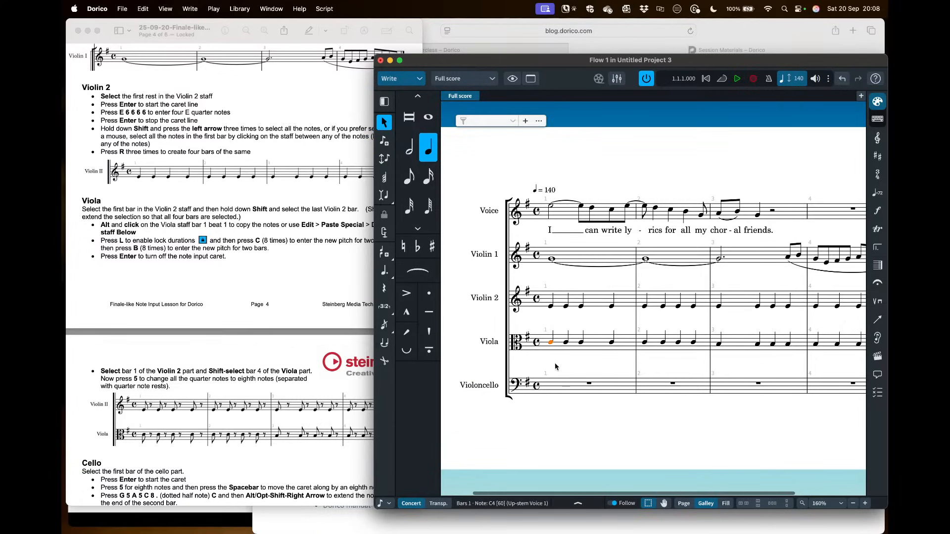
click(595, 349)
scroll(663, 321, right, 3)
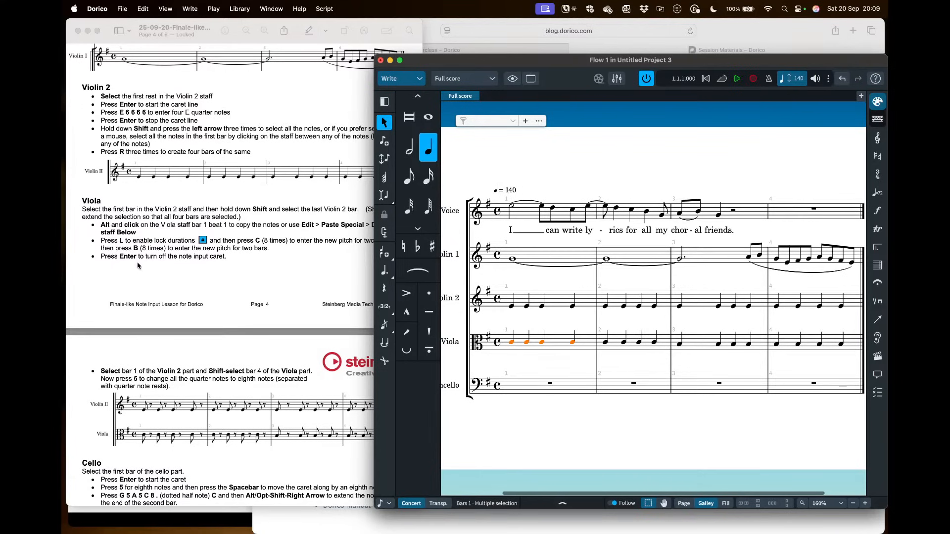
scroll(574, 315, right, 1)
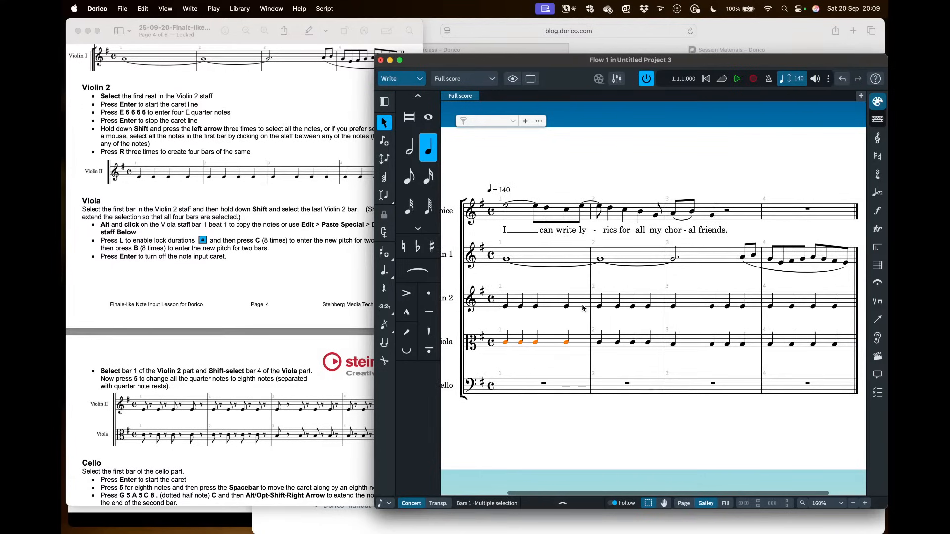
scroll(157, 300, down, 4)
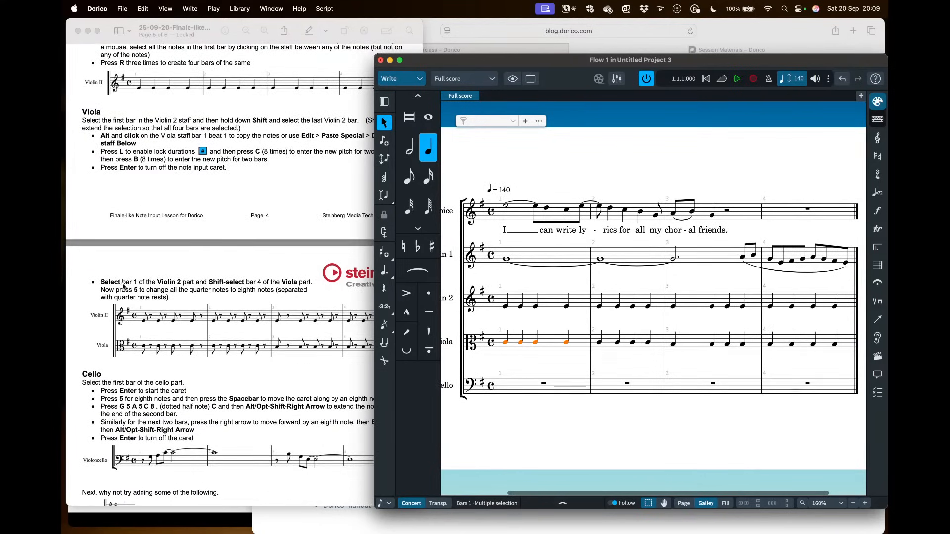
click(534, 303)
shift+click(803, 344)
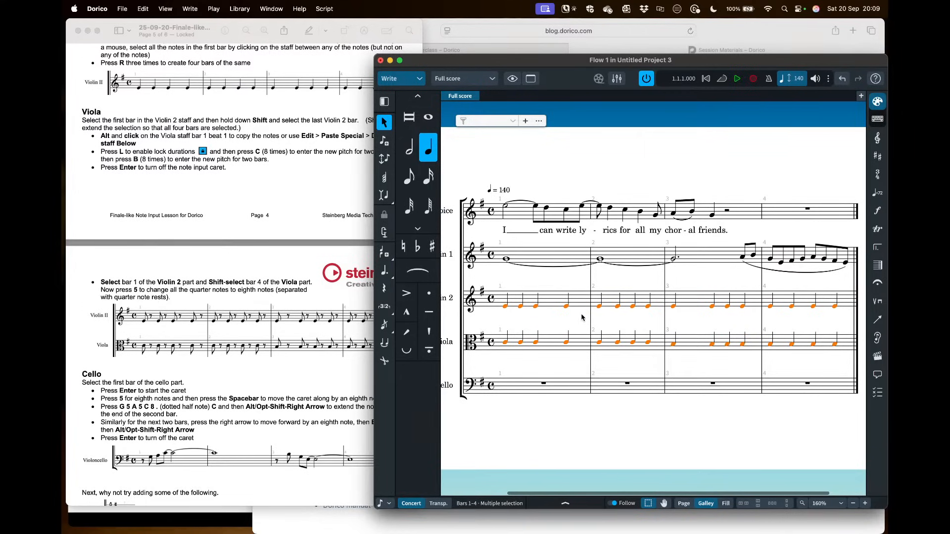
key(5)
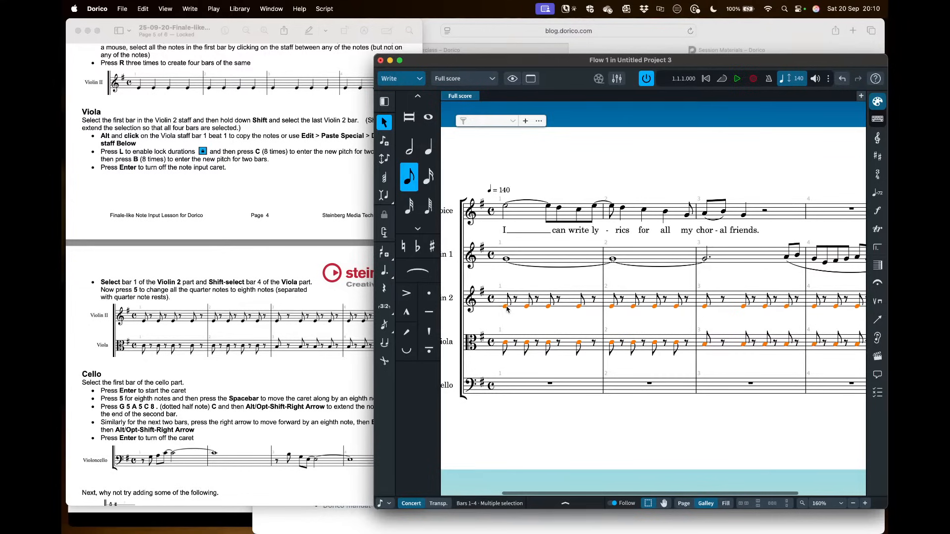
- Change the first Violin 2 note in bar 1 to a quarter note and set it back to an eighth note
click(525, 323)
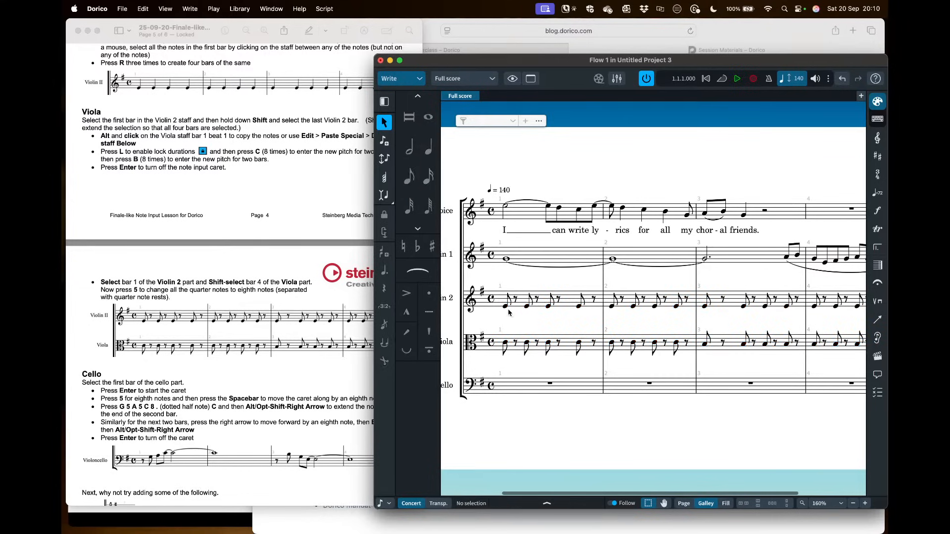
click(505, 306)
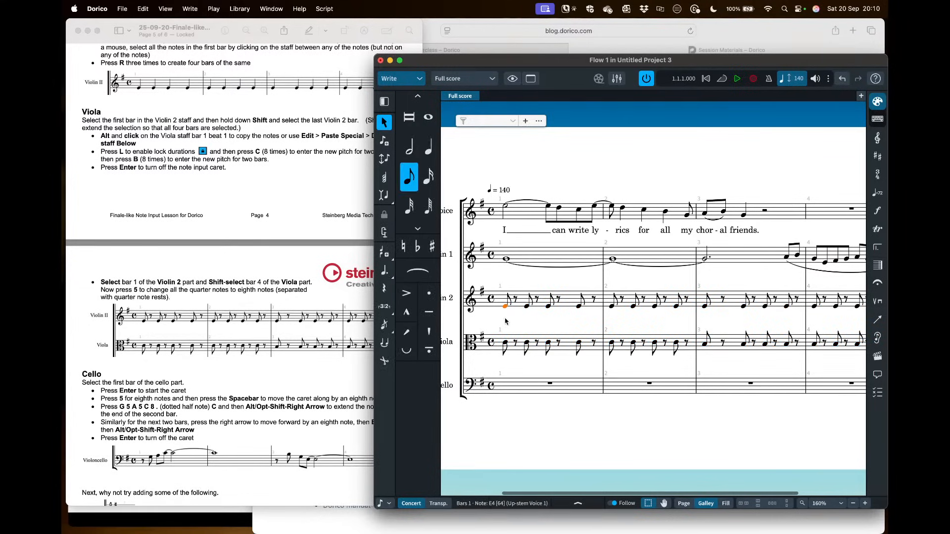
click(425, 152)
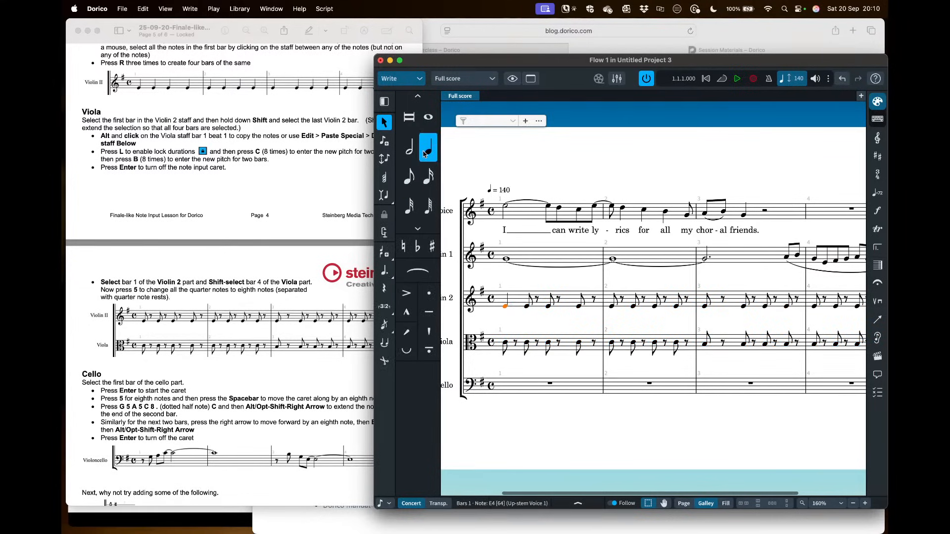
click(409, 177)
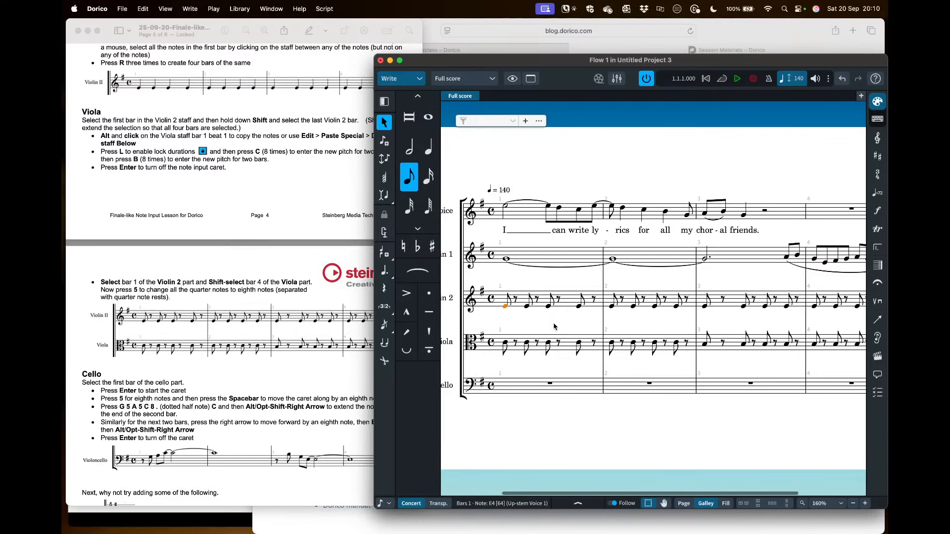
- Review the lesson PDF's Cello instructions and look through the Write commands with the Violin 2 notes in bar 1 selected
scroll(278, 334, down, 1)
scroll(278, 334, down, 1)
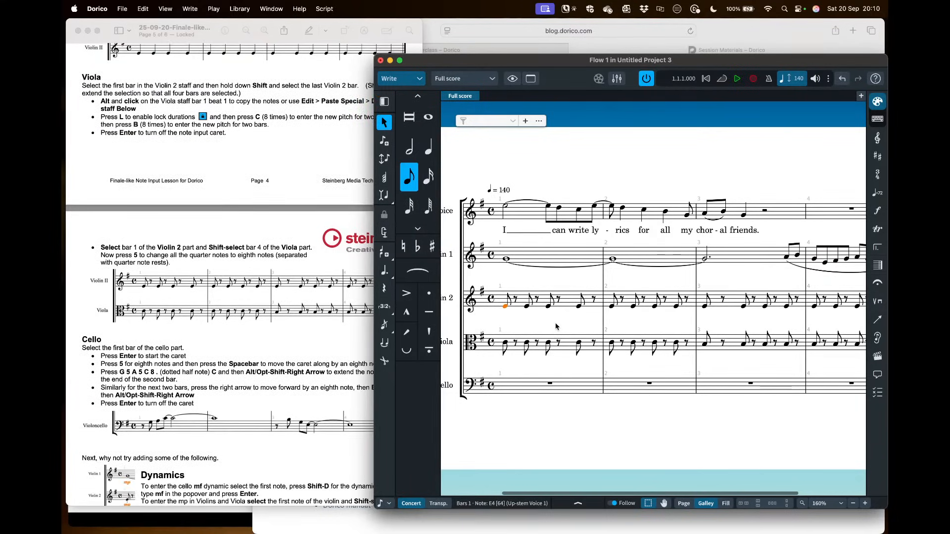
scroll(240, 330, down, 1)
scroll(240, 331, down, 2)
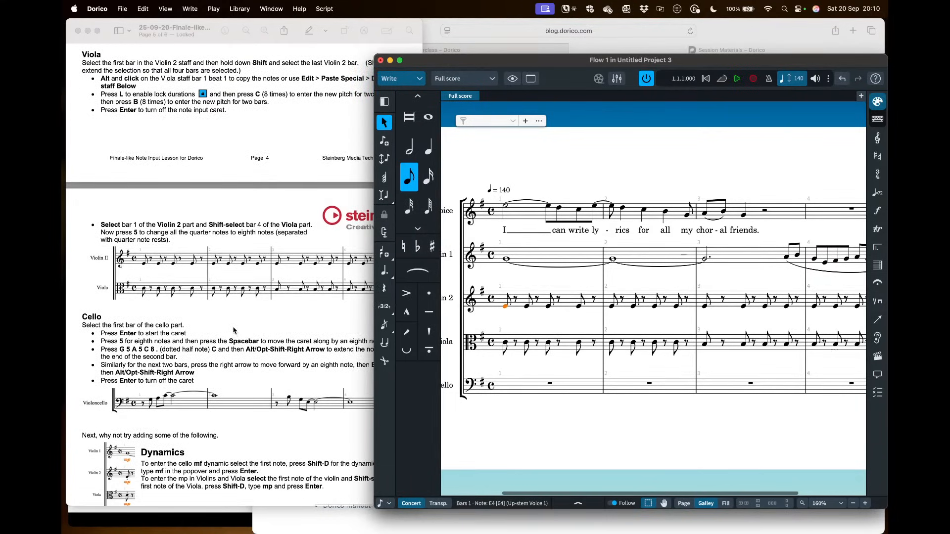
scroll(235, 330, down, 3)
scroll(234, 330, down, 3)
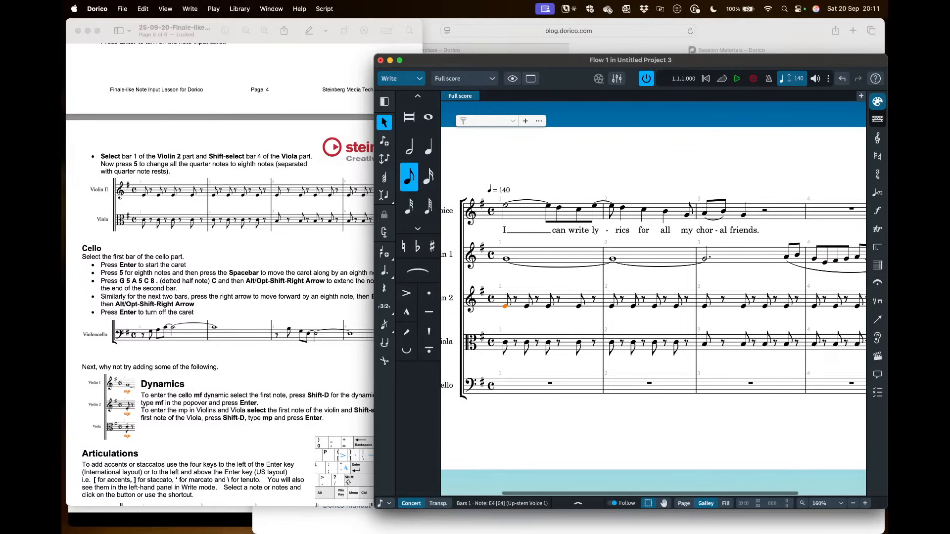
shift+click(568, 301)
click(190, 8)
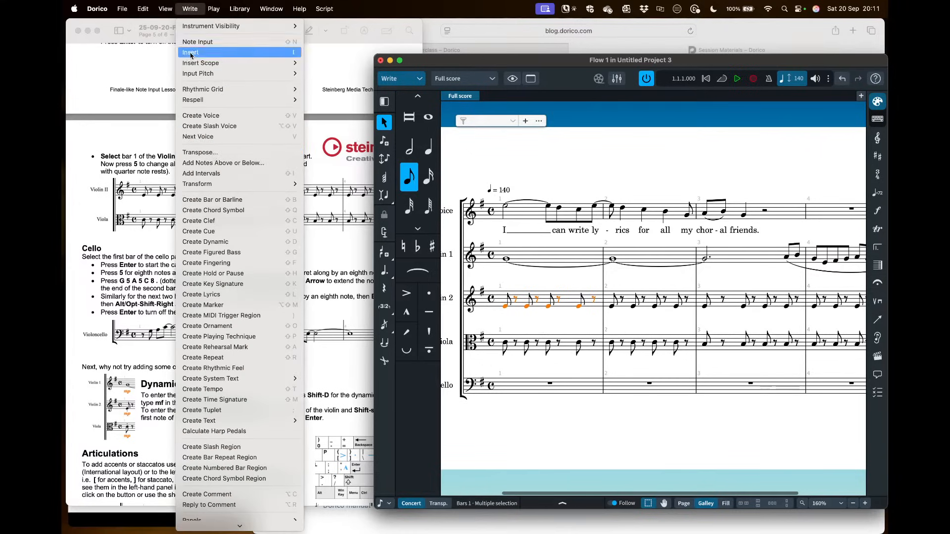
click(188, 15)
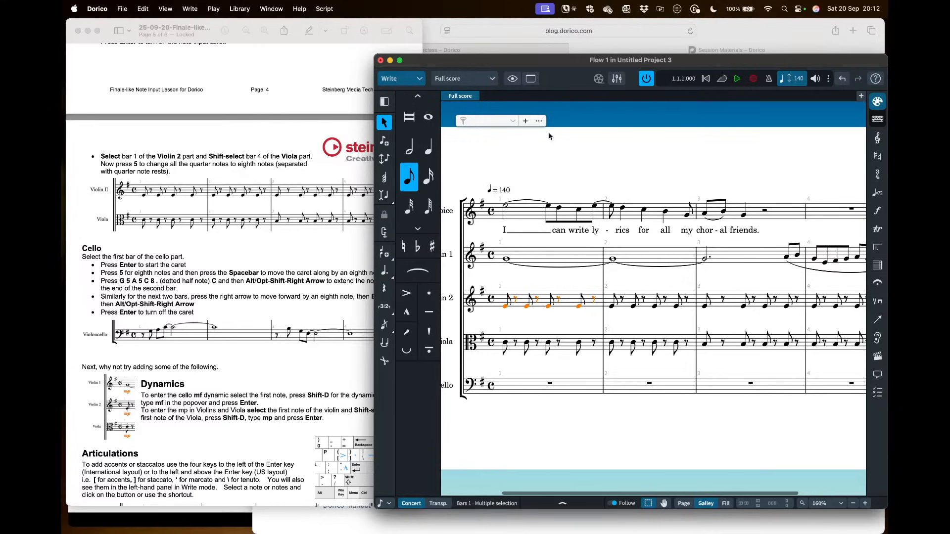
- Start note input on the bar 1 rest of the Violoncello staff, following the lesson PDF's Cello instructions
click(518, 367)
scroll(517, 367, left, 2)
scroll(495, 363, left, 1)
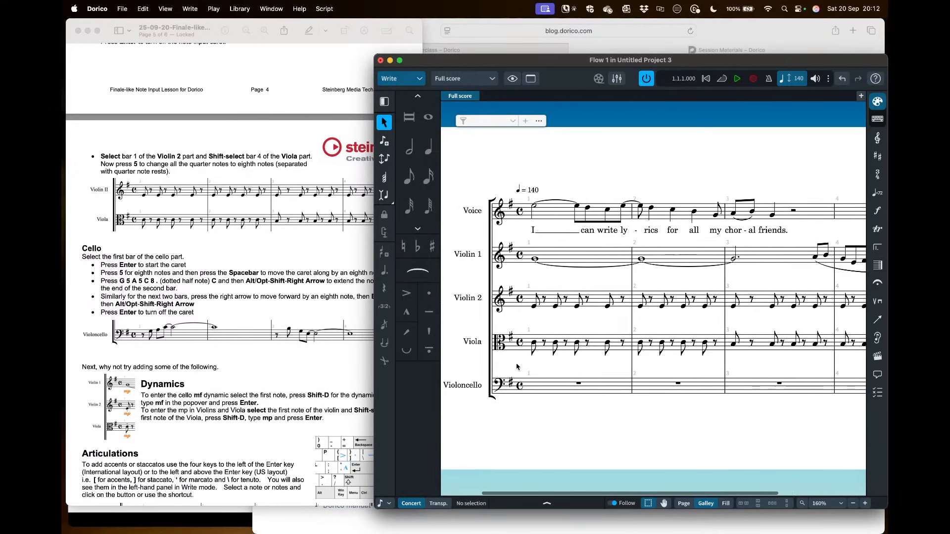
click(550, 388)
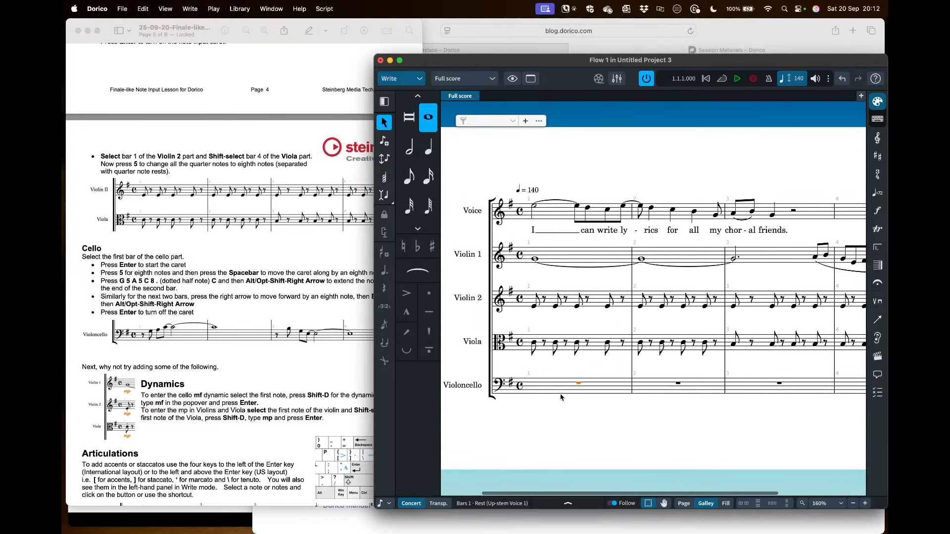
key(Return)
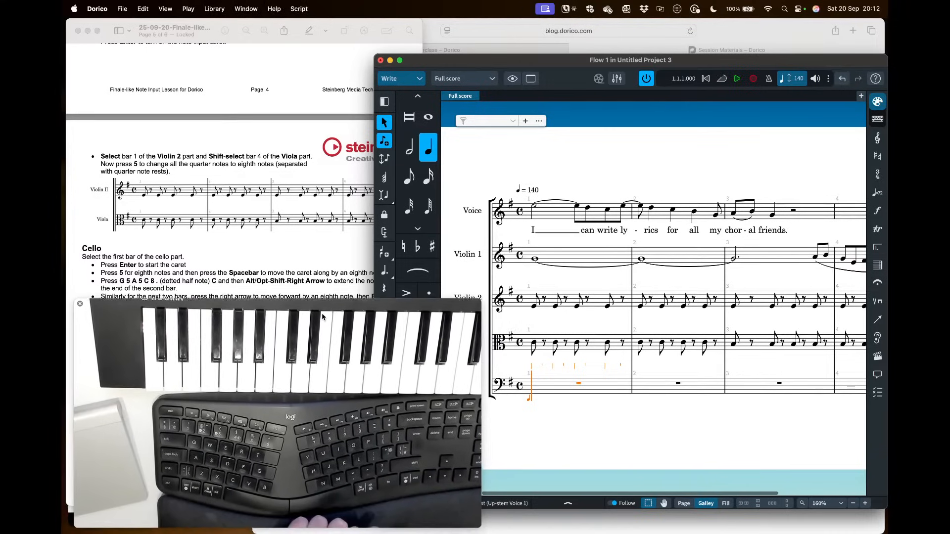
scroll(238, 256, down, 3)
scroll(237, 256, down, 3)
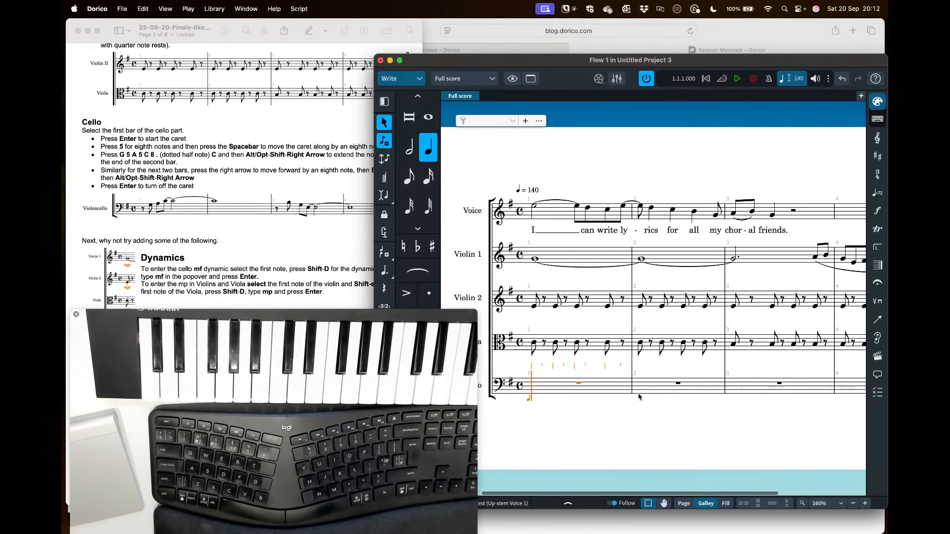
click(542, 65)
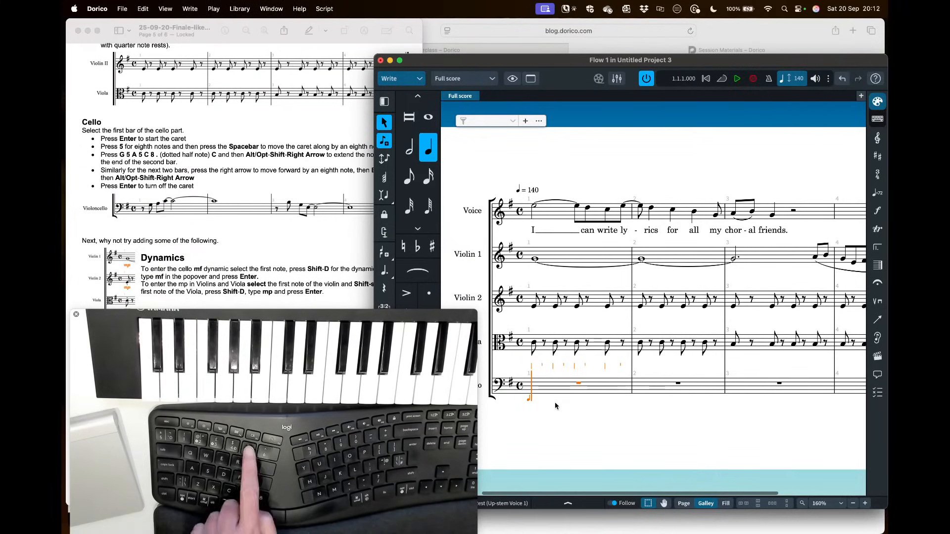
- Choose the eighth note duration, advance the caret by one eighth in Violoncello bar 1, and enter G and A
key(5)
key(space)
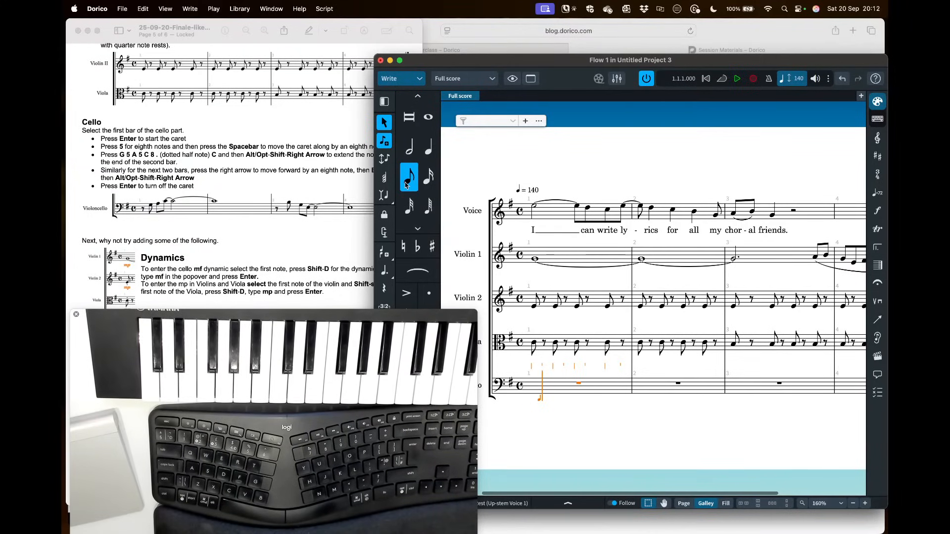
key(Right)
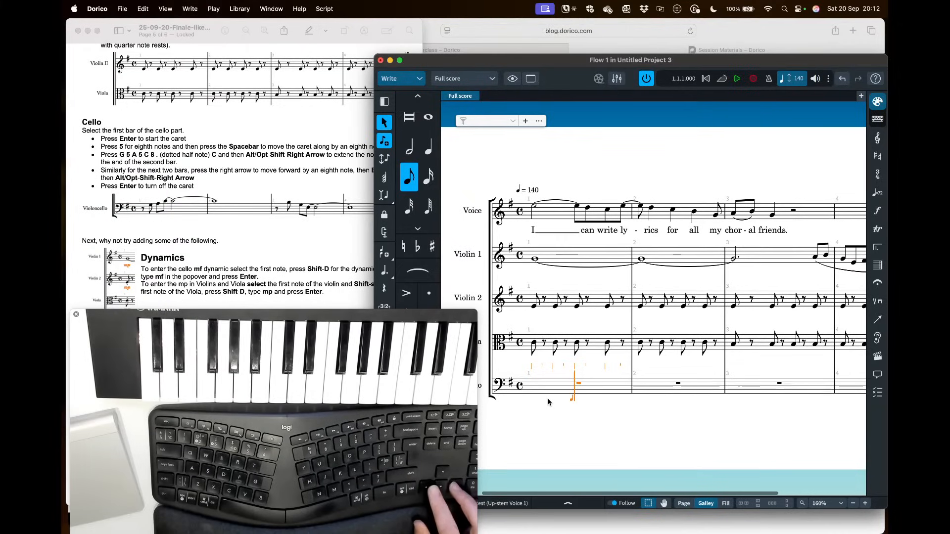
key(Left)
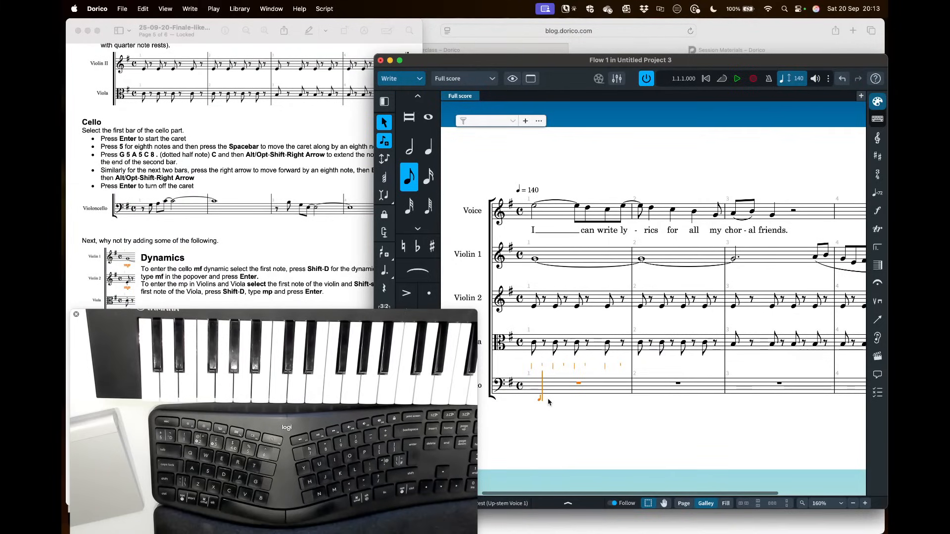
key(space)
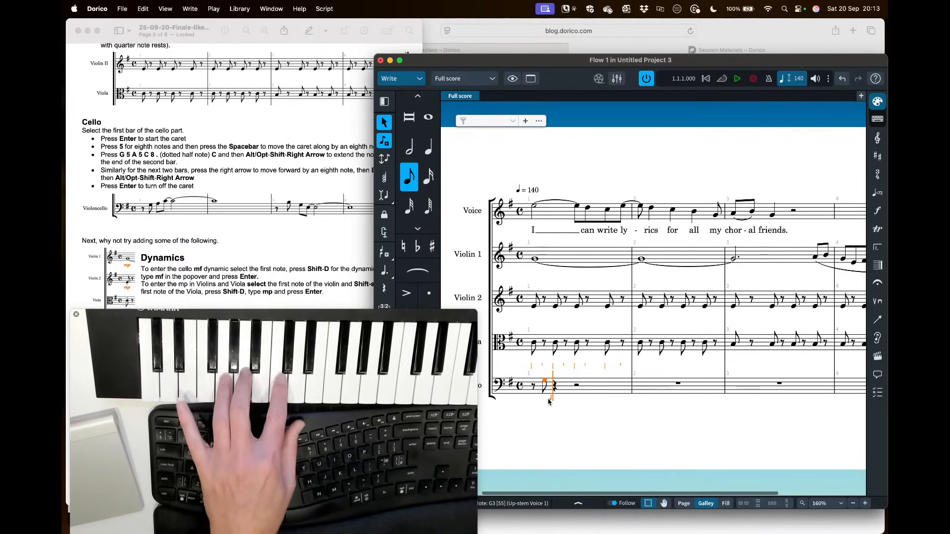
key(a)
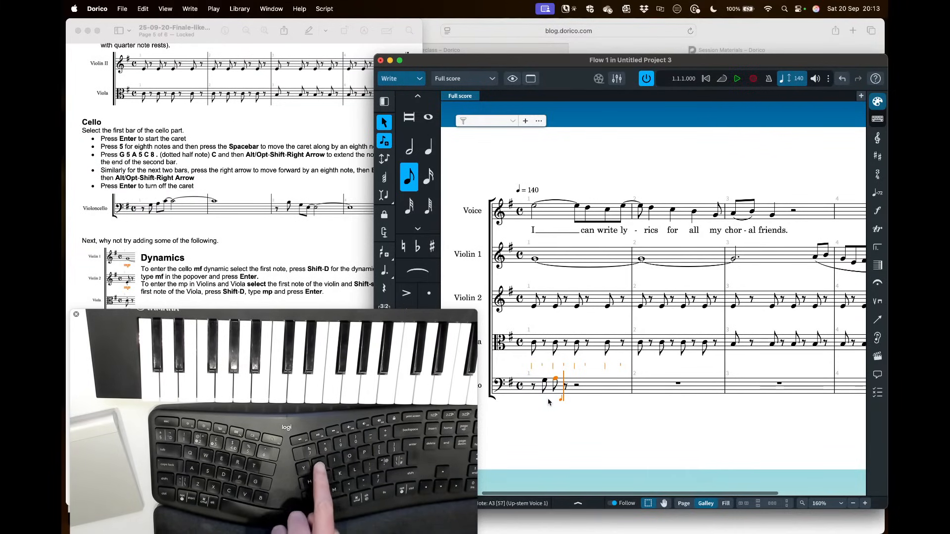
- Enter a dotted whole note C after the A in the Violoncello and extend it to the end of bar 2
key(8)
key(period)
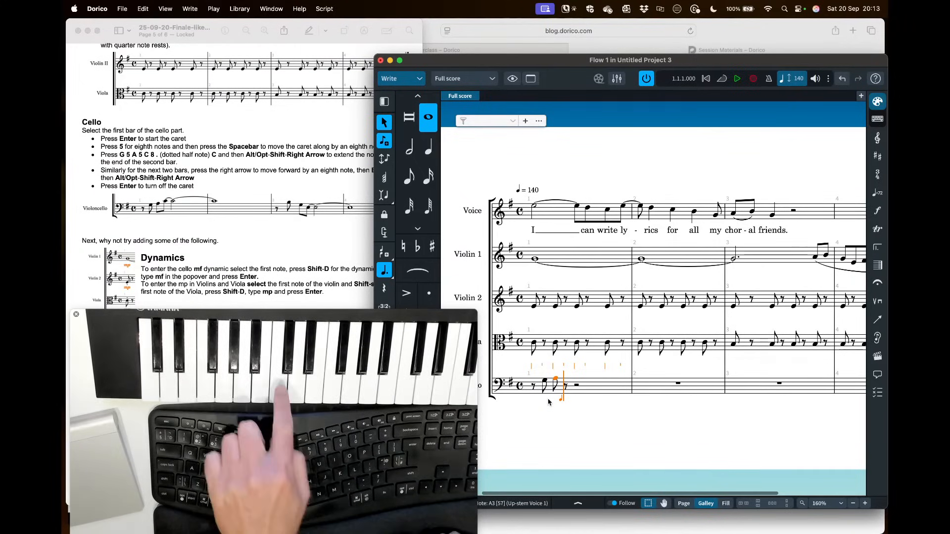
key(c)
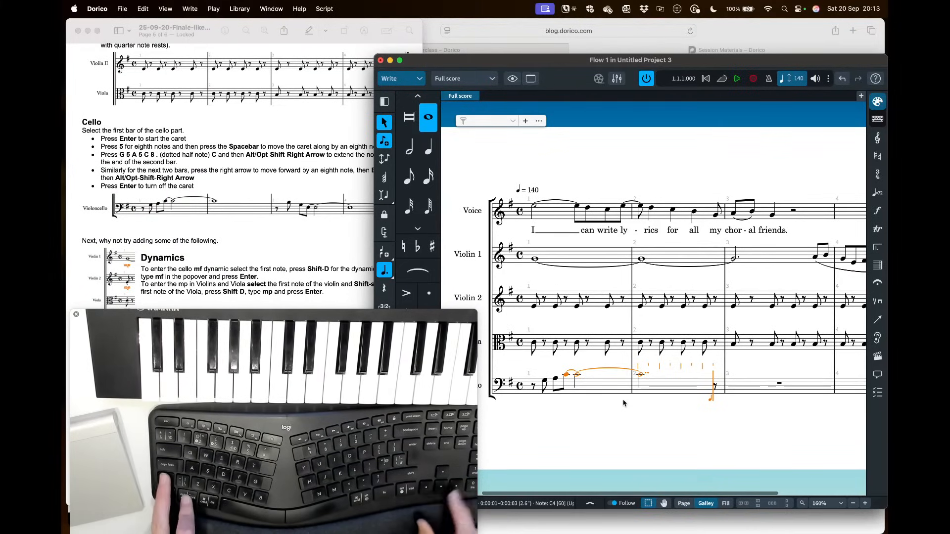
key(alt+shift+Right)
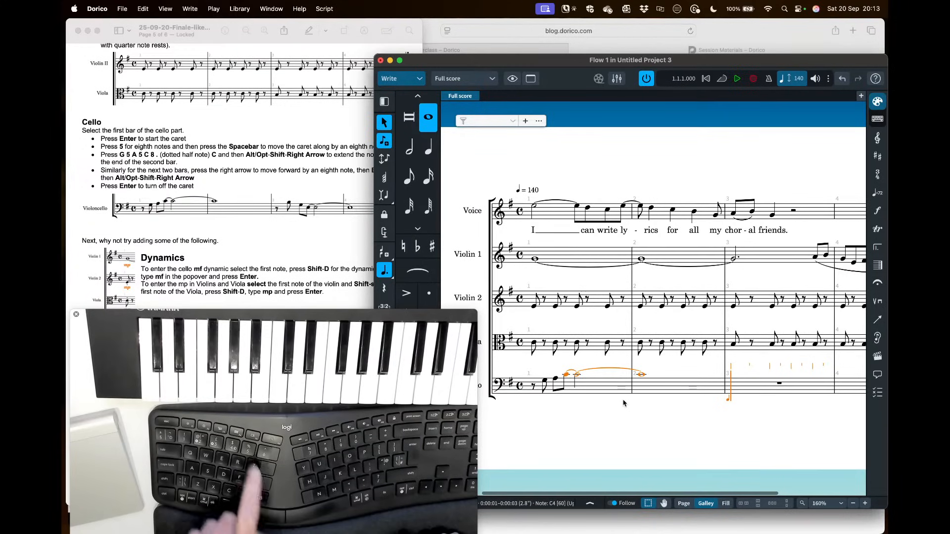
- Skip one eighth at the start of Violoncello bar 3 and enter the eighth notes B and G
key(5)
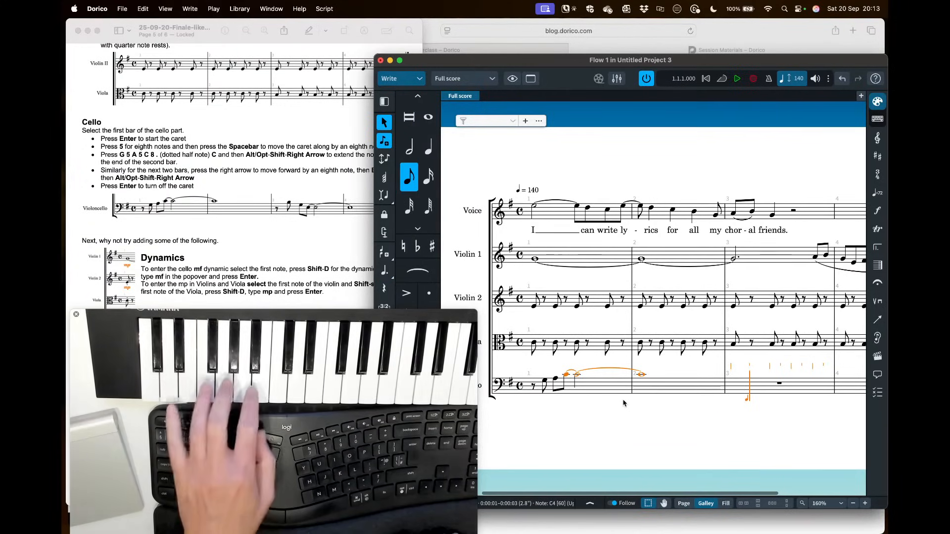
key(b)
key(g)
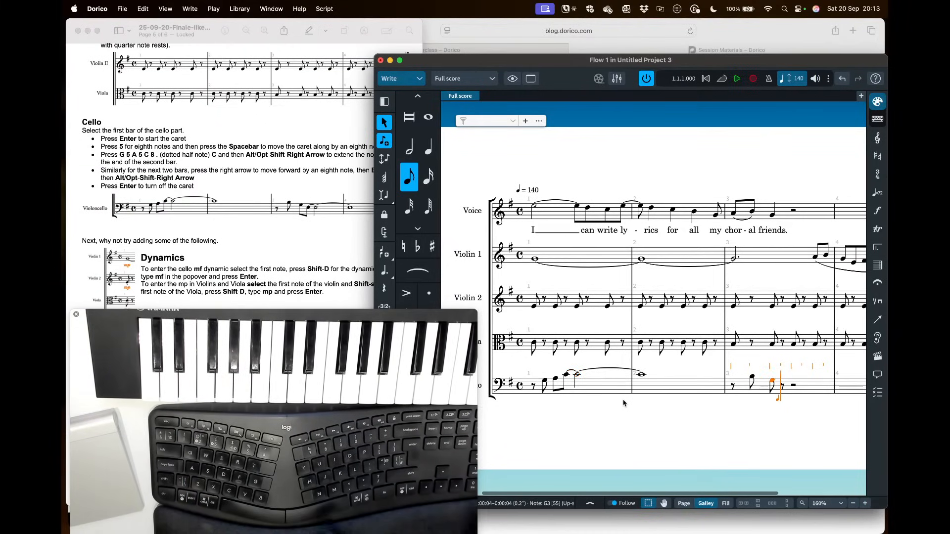
- Enter a dotted whole note E after the G in Violoncello bar 3 and extend it to the end of bar 4
key(8)
key(period)
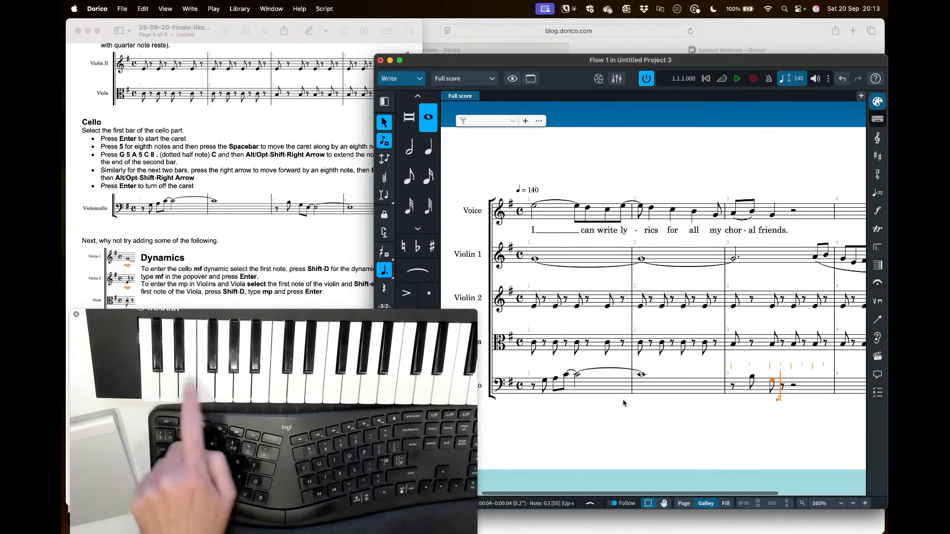
key(e)
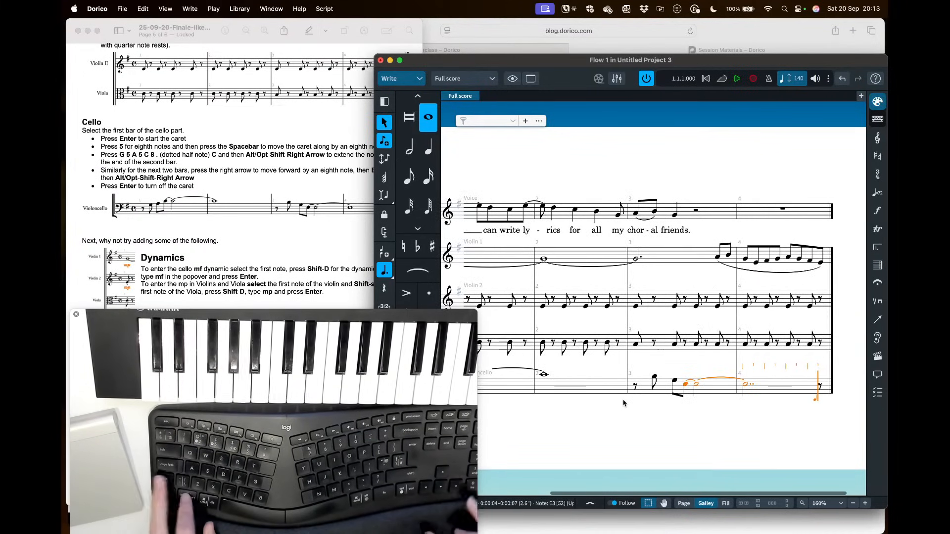
key(alt+shift+Right)
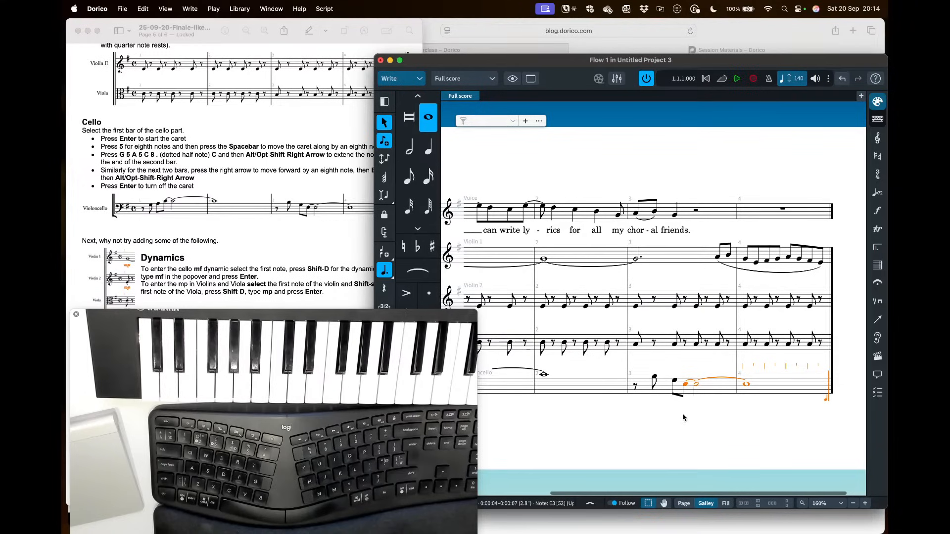
- Shorten the tied Violoncello E in three increments and lengthen it back to the end of bar 4
key(alt+shift+Left)
key(alt+shift+Left)
key(alt+shift+Left)
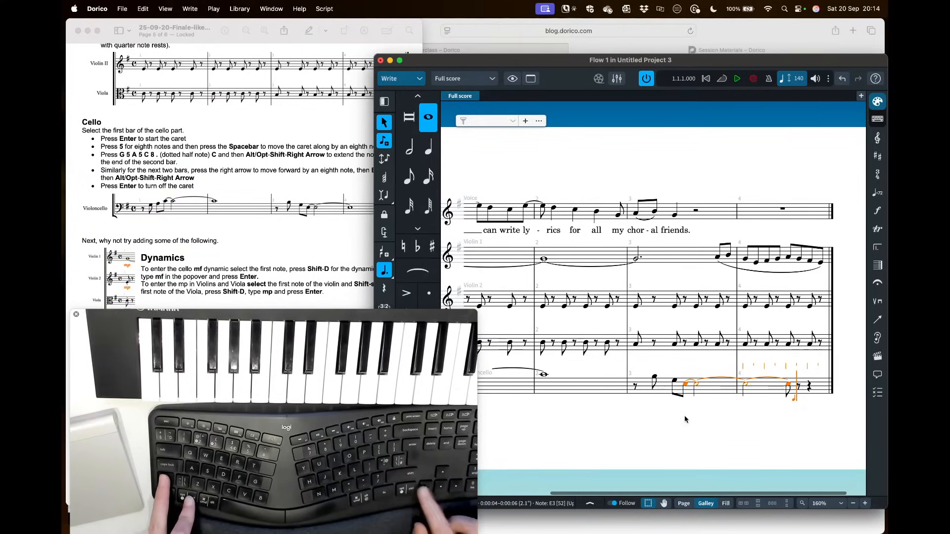
key(alt+shift+Right)
key(alt+shift+Right)
key(alt+shift+Right)
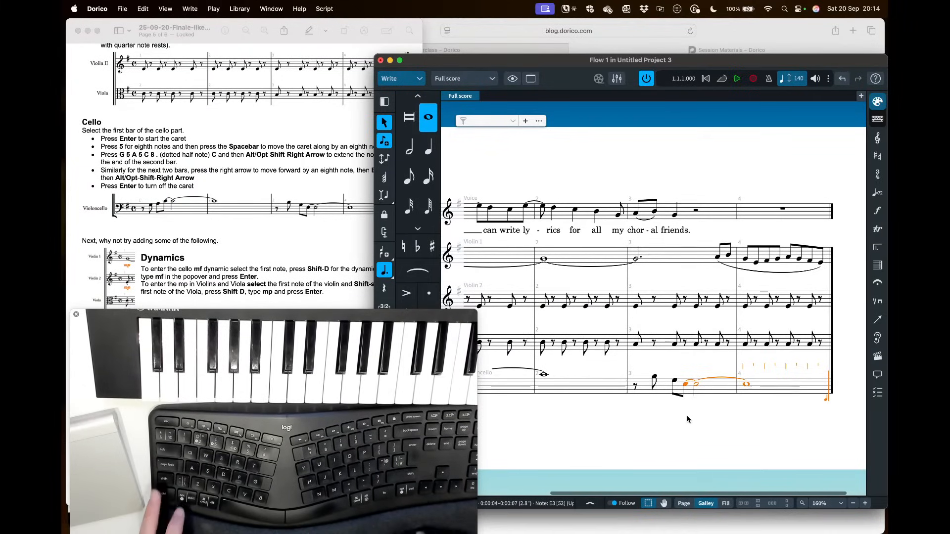
- Shorten the tied Violoncello E by two increments, lengthen it back to the end of bar 4 and leave note input
key(alt+shift+Left)
key(alt+shift+Left)
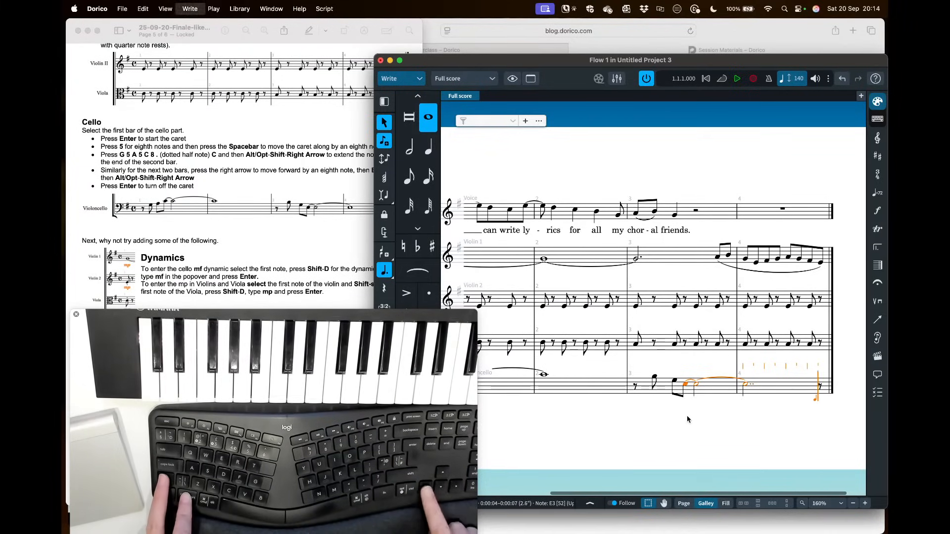
key(alt+shift+Right)
key(alt+shift+Right)
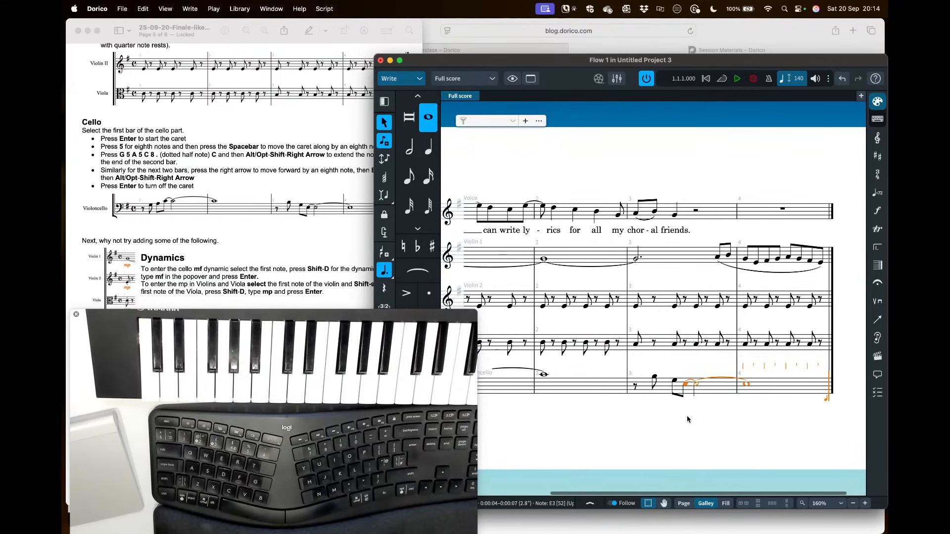
key(Escape)
- Shorten the Violin 1 slur over bars 3 and 4 and extend it back to the last note of bar 4
click(771, 273)
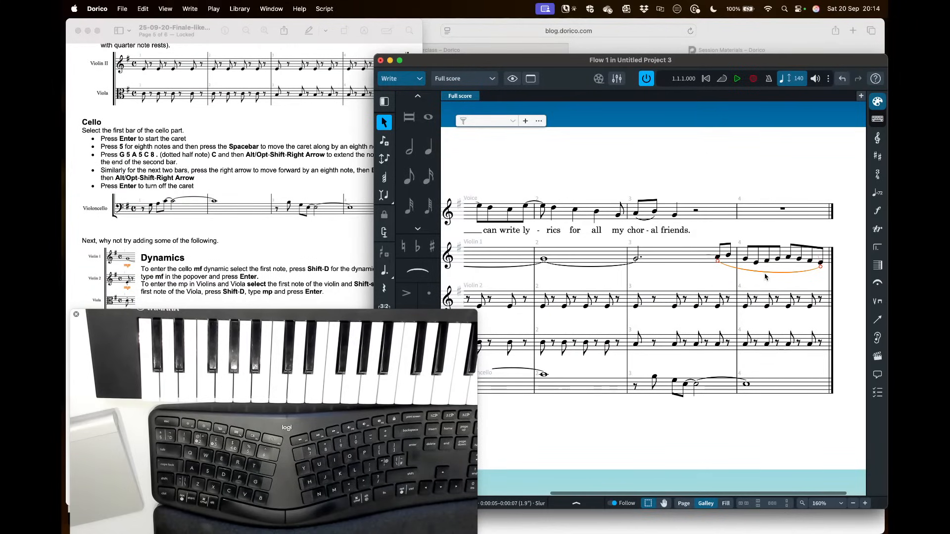
key(shift+alt+Left)
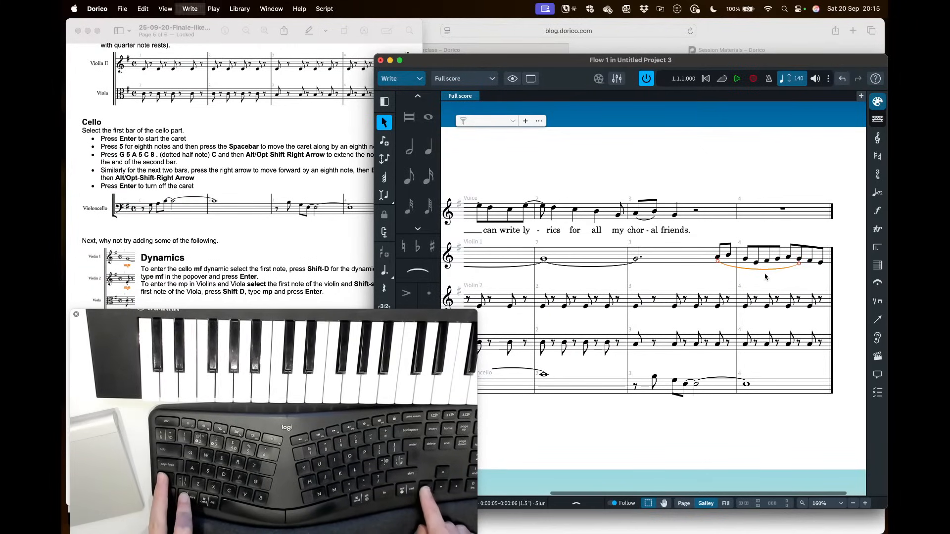
key(shift+alt+Left)
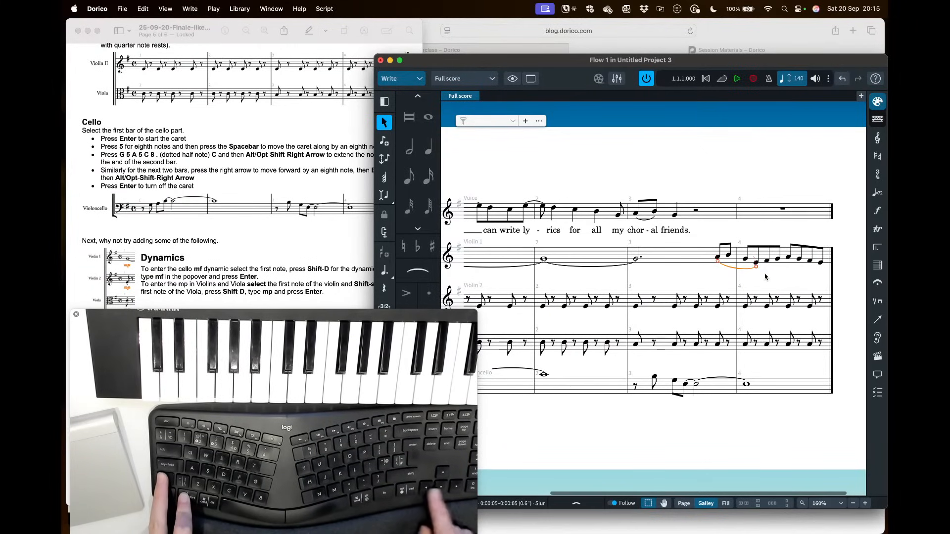
key(shift+alt+Right)
key(shift+alt+Right)
key(shift+alt+Right)
key(shift+alt+Right)
key(shift+alt+Right)
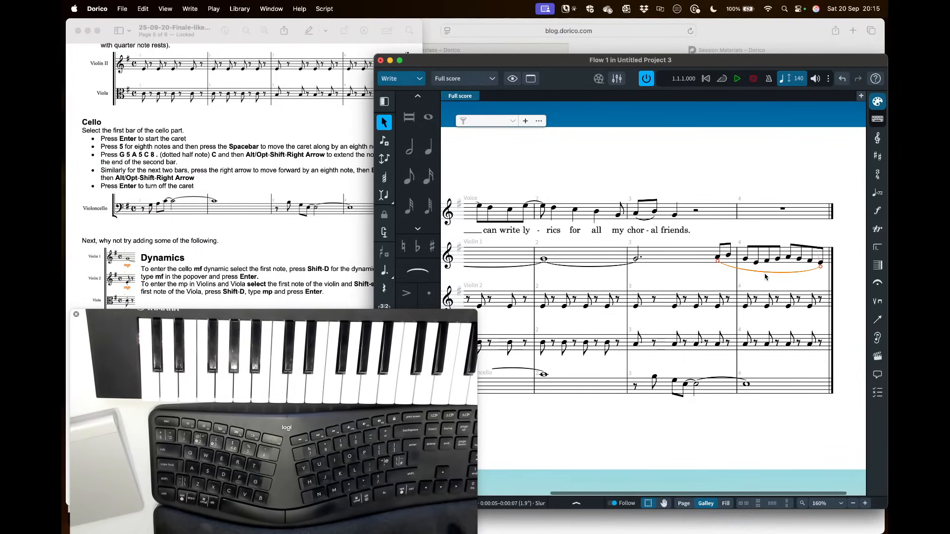
- Add an mp dynamic to the first notes of Violin 1, Violin 2 and Viola together
scroll(164, 258, down, 5)
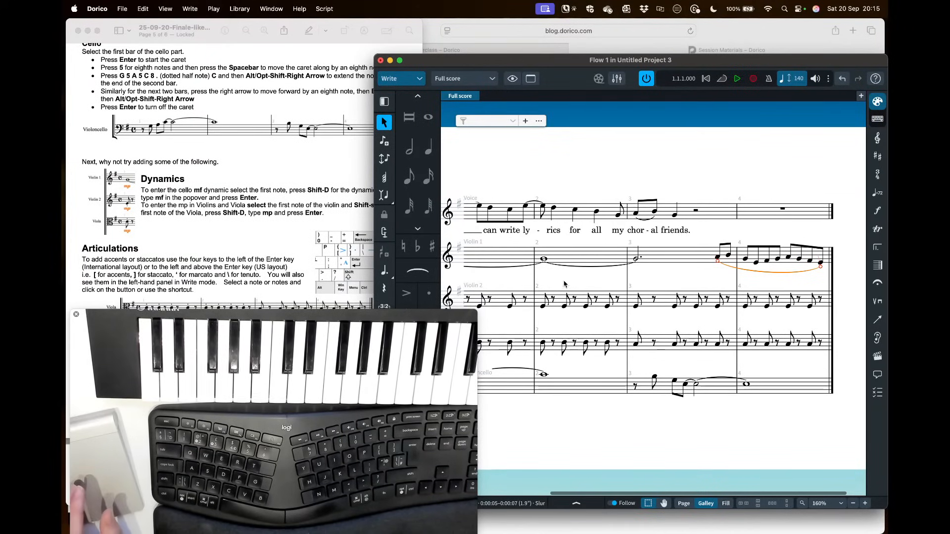
click(566, 280)
scroll(566, 281, left, 10)
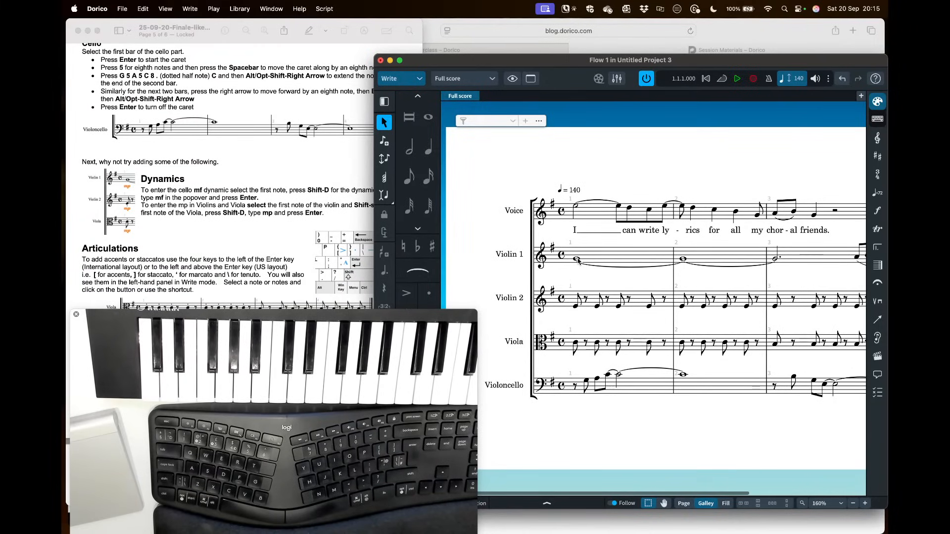
click(578, 260)
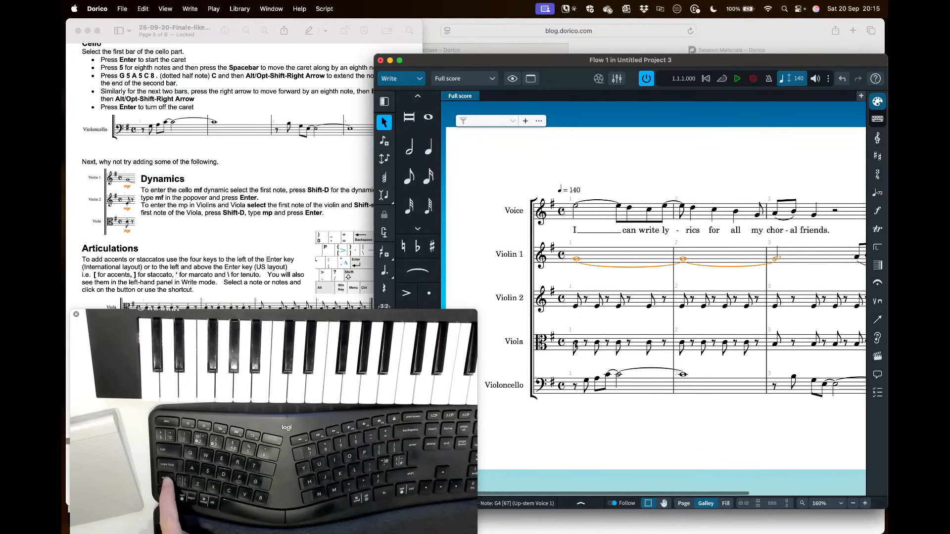
shift+click(575, 346)
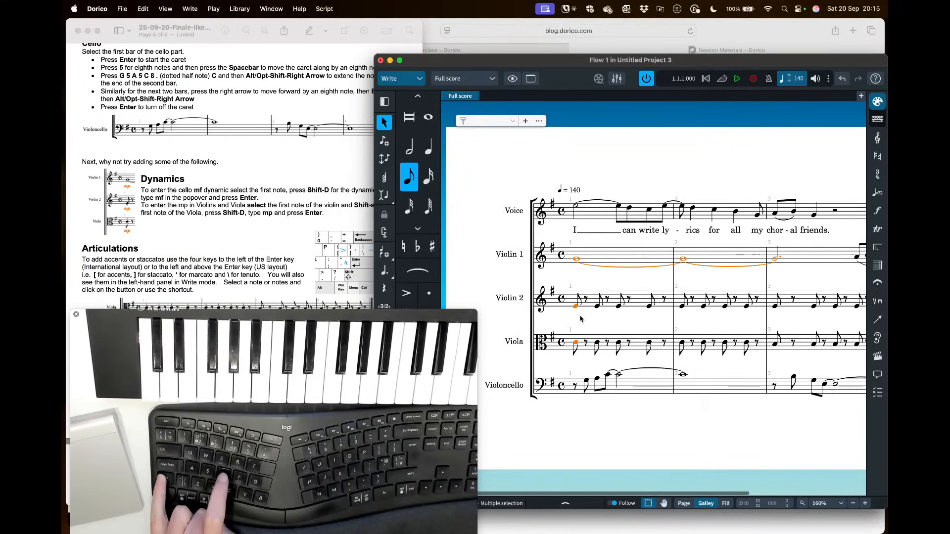
key(shift+d)
text(m)
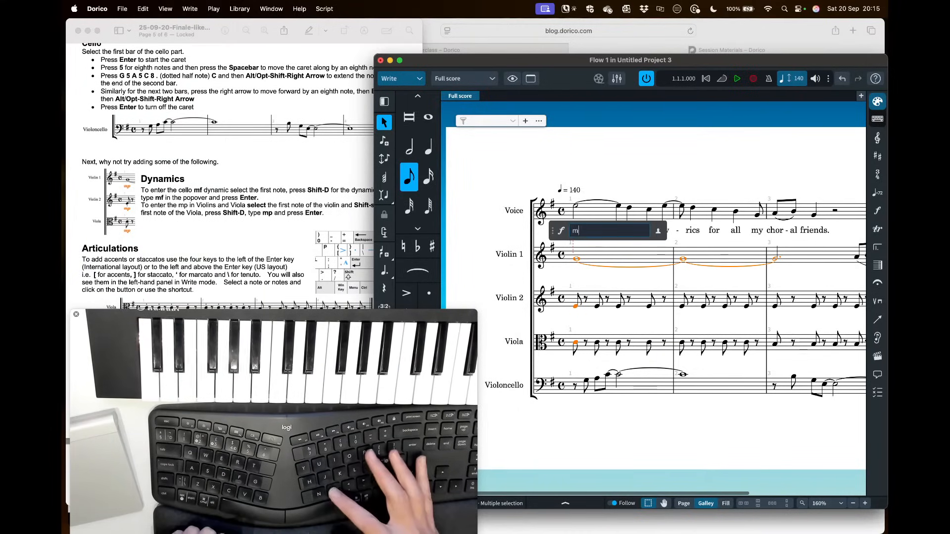
text(p)
key(Return)
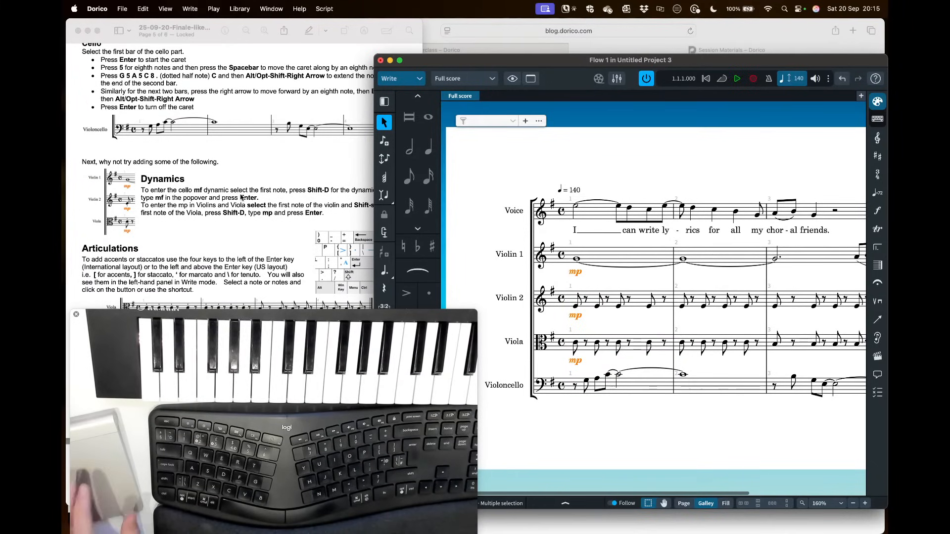
scroll(217, 197, right, 2)
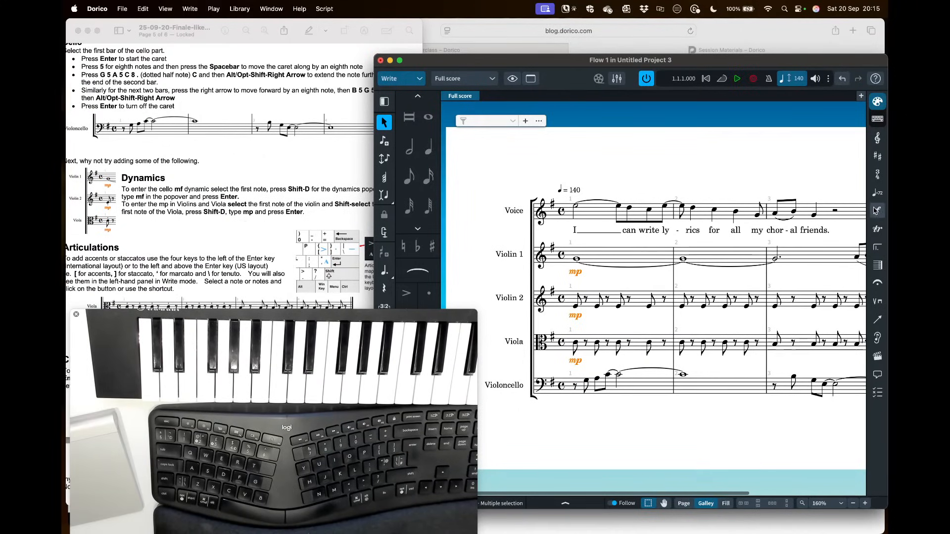
click(876, 210)
click(877, 210)
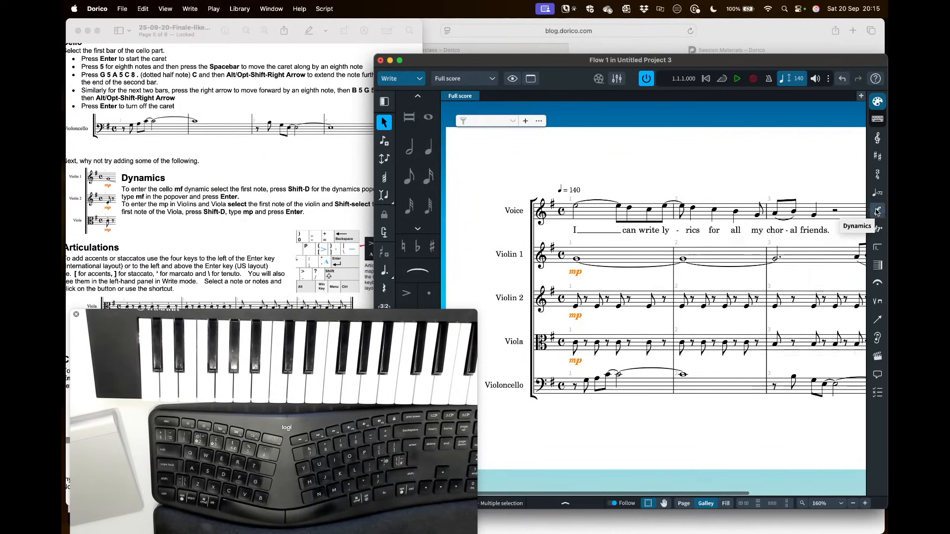
scroll(559, 269, left, 1)
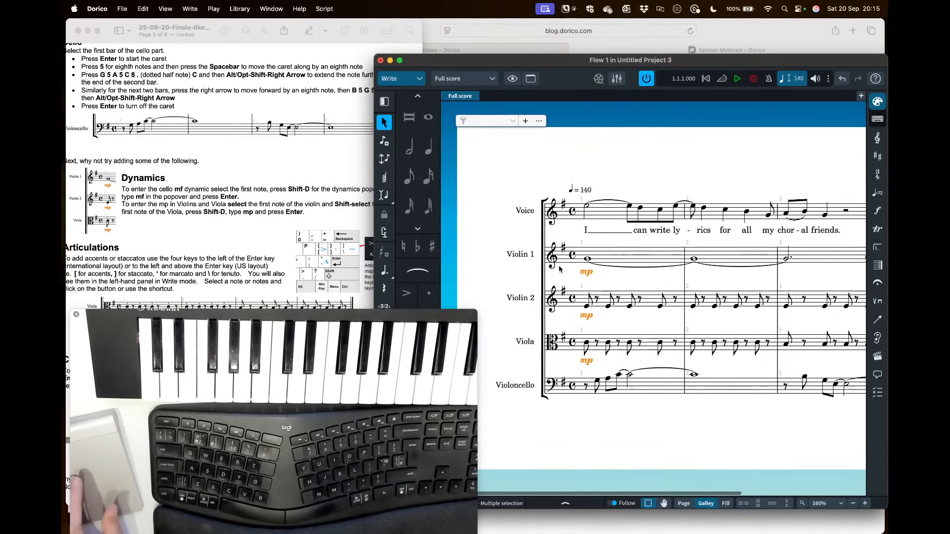
- Examine the Articulations section of the lesson PDF in Preview and compare its shortcuts with the articulations offered in Dorico
click(216, 264)
scroll(216, 262, left, 2)
scroll(215, 263, down, 5)
scroll(215, 263, right, 1)
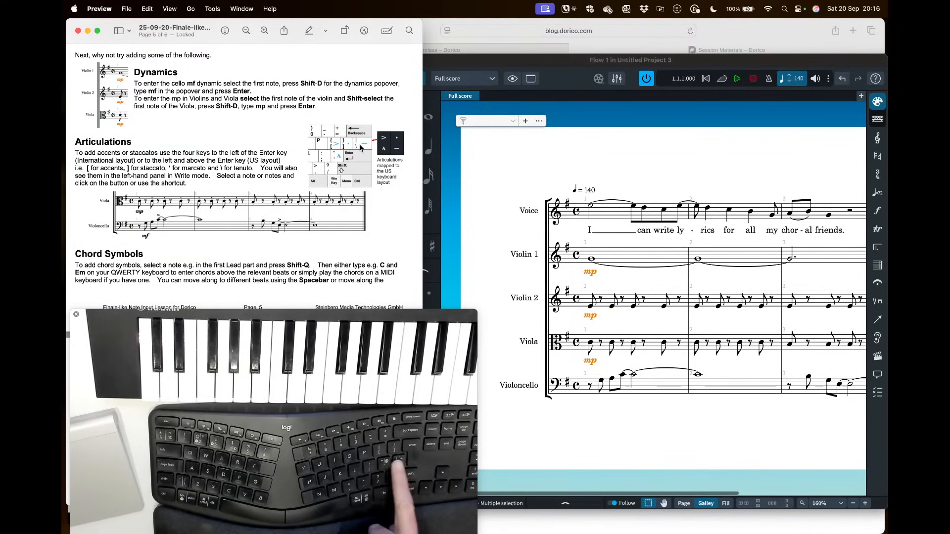
click(426, 272)
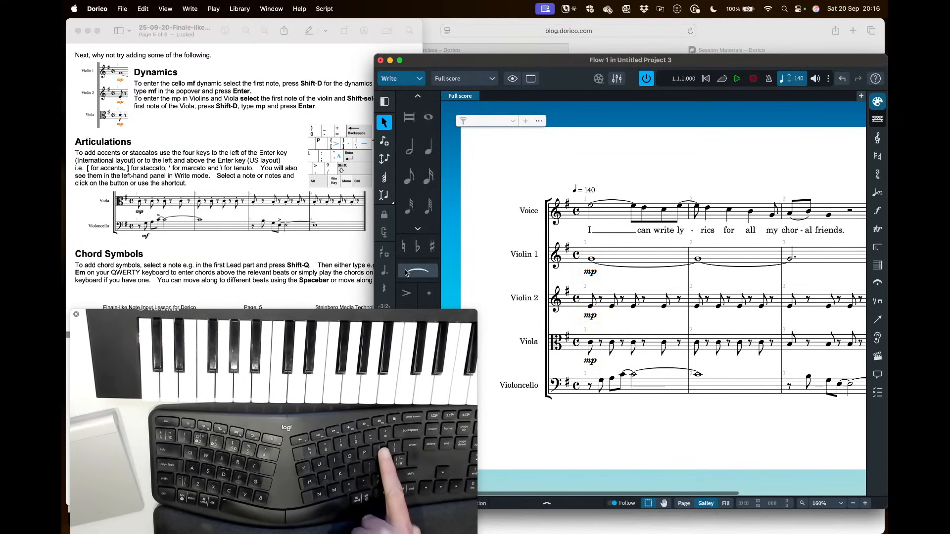
drag(427, 318, 428, 361)
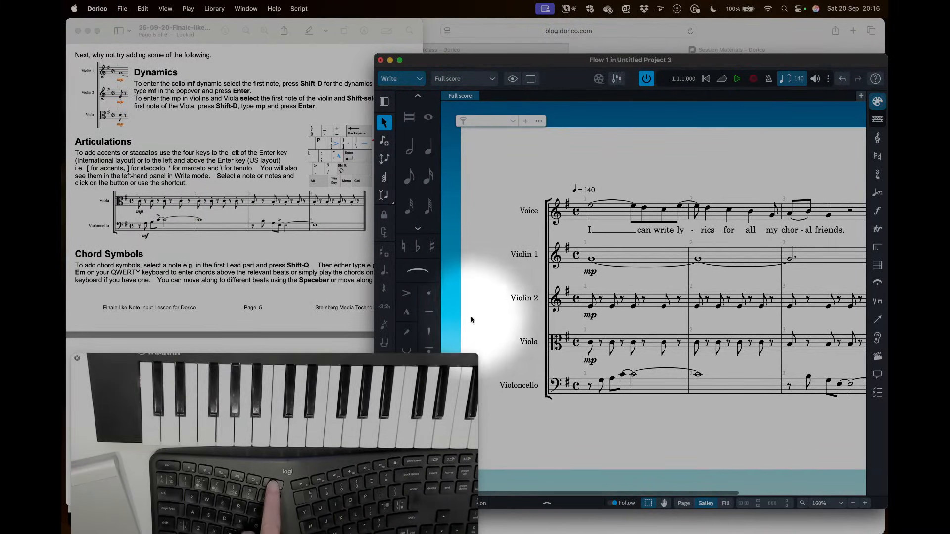
key(F6)
scroll(618, 275, right, 2)
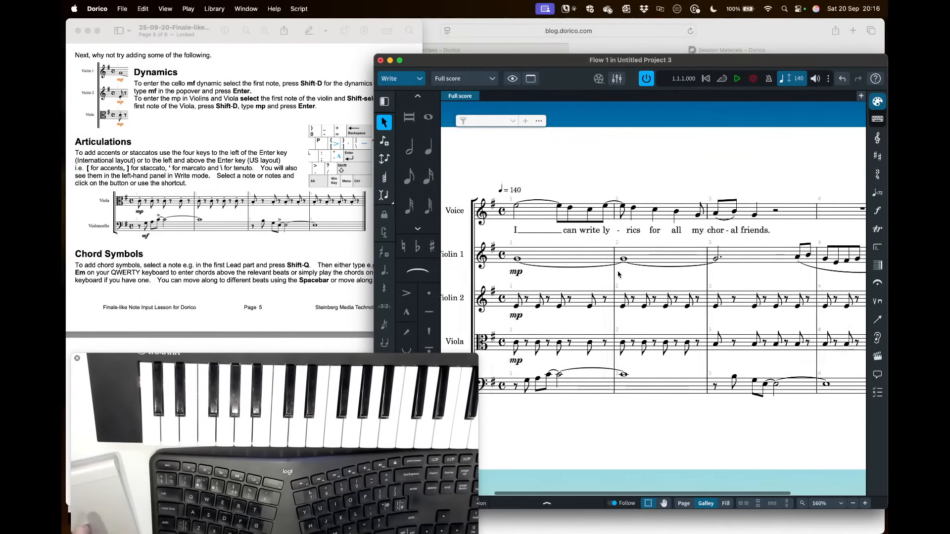
scroll(617, 275, left, 1)
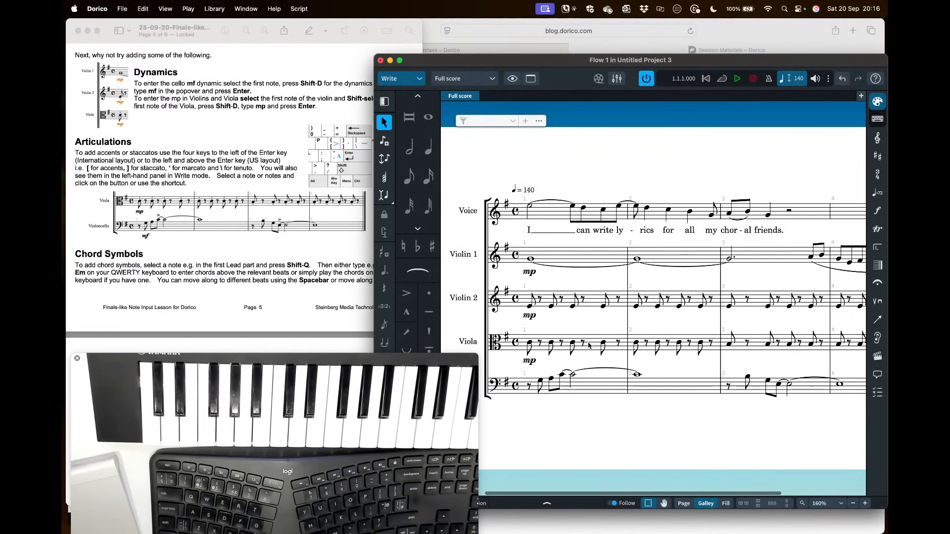
- Add staccato to all the Violin 2 and Viola notes in bars 1 to 4
click(592, 300)
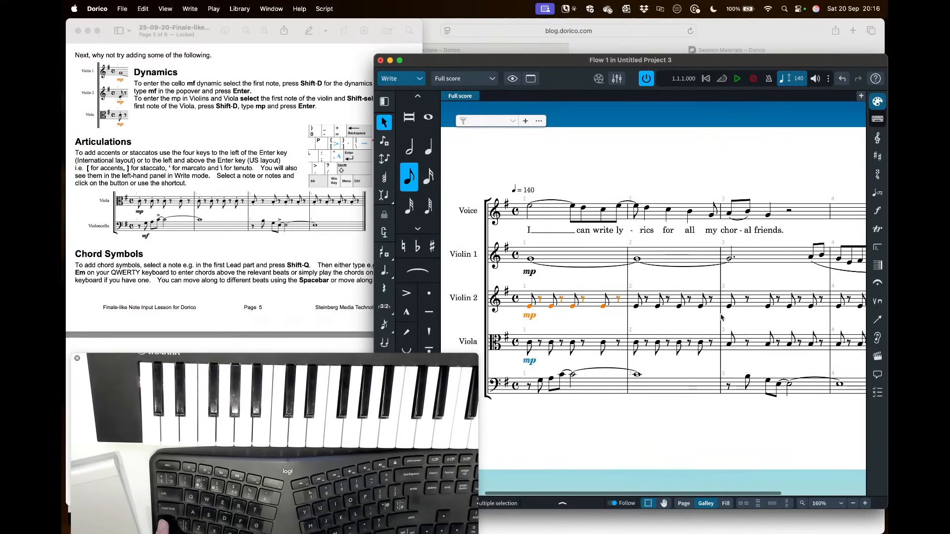
shift+click(856, 340)
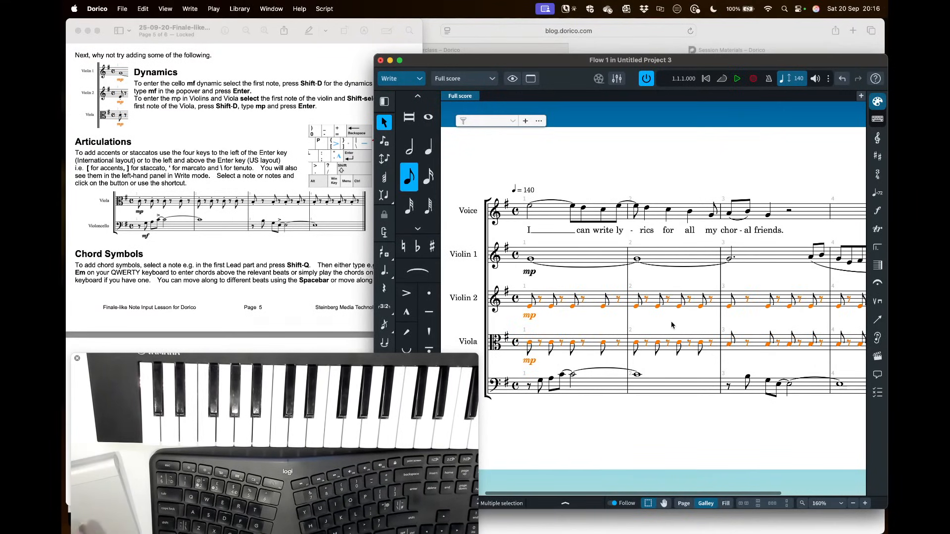
scroll(671, 324, right, 3)
scroll(672, 324, left, 2)
scroll(670, 325, left, 1)
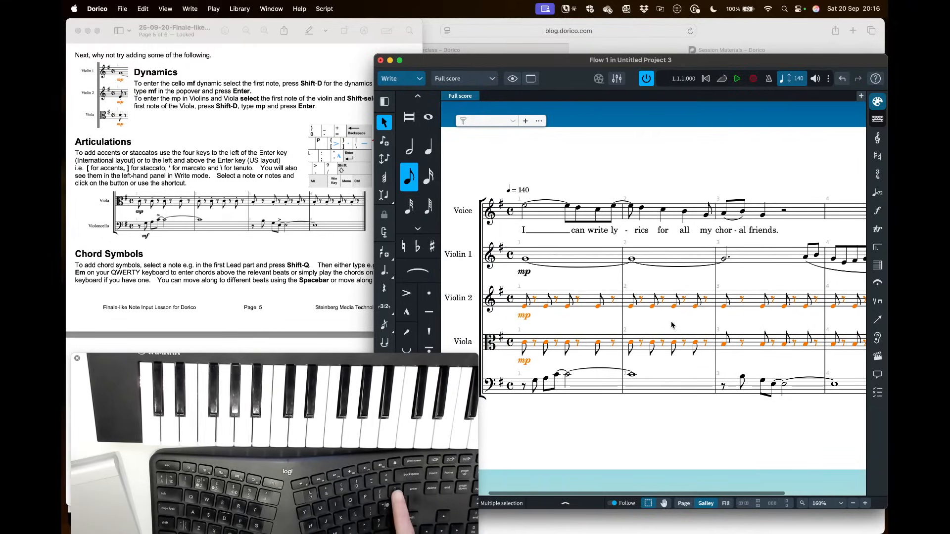
key(bracketright)
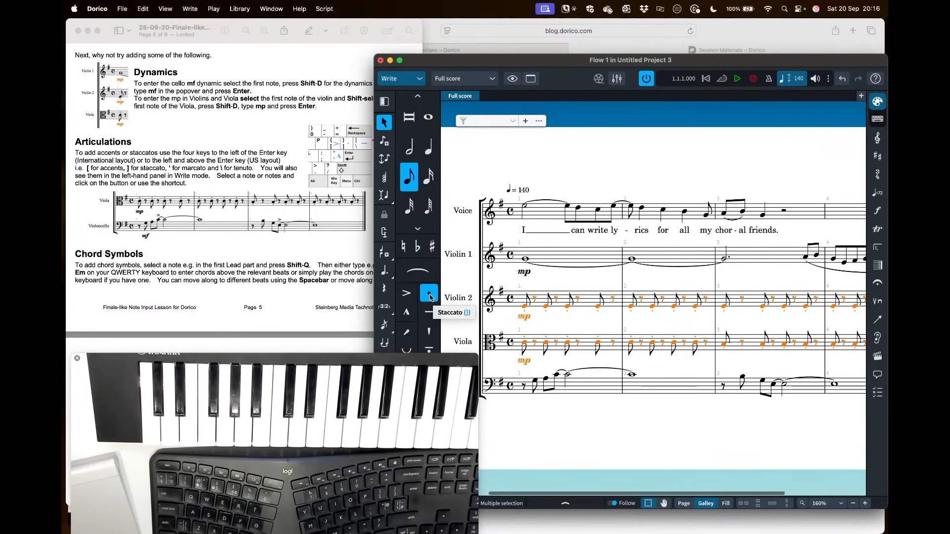
- Add accents to the tied C in Violoncello bar 1 and the tied E in Violoncello bar 3
click(557, 376)
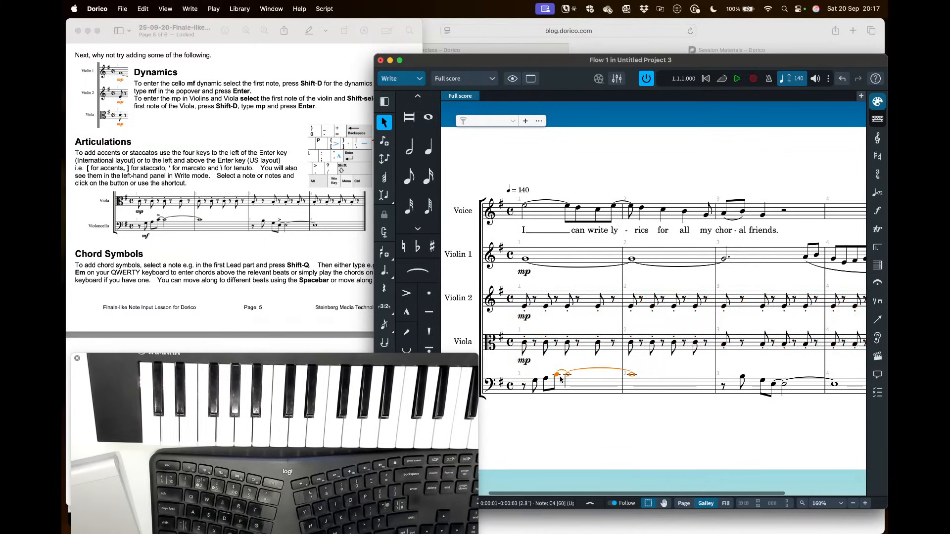
key(bracketleft)
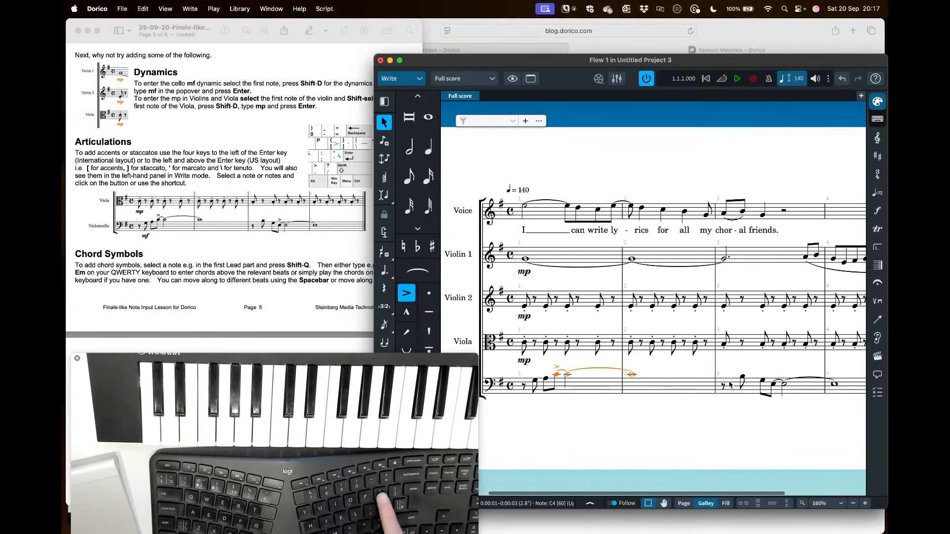
click(775, 384)
key(bracketleft)
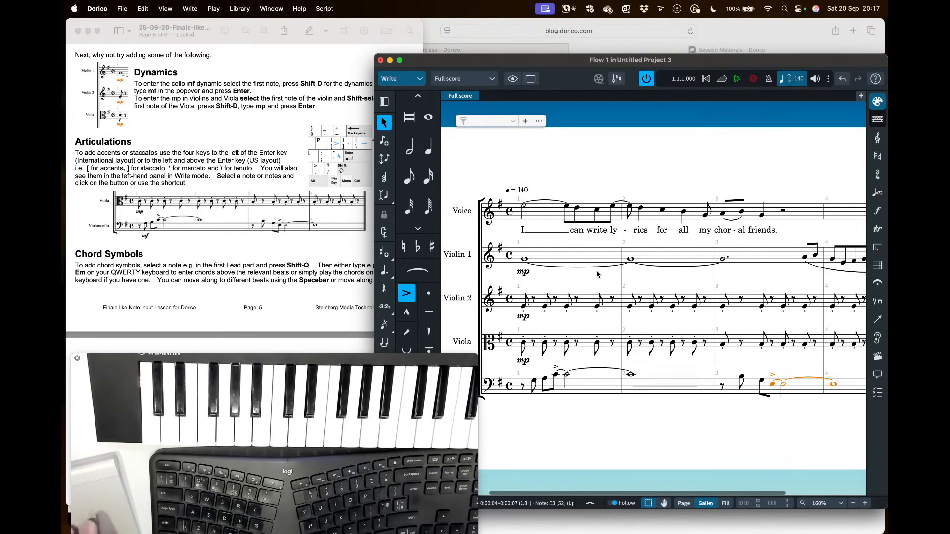
drag(450, 363, 445, 378)
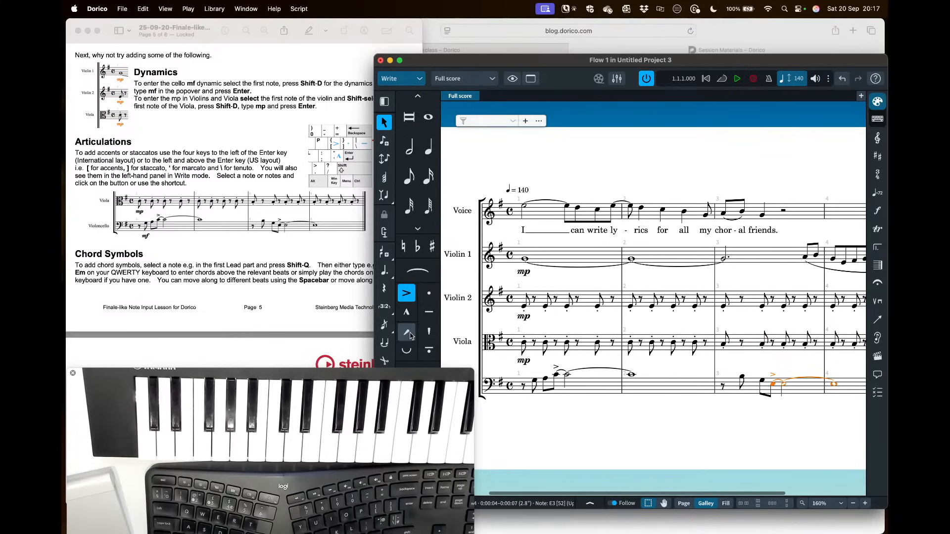
click(451, 332)
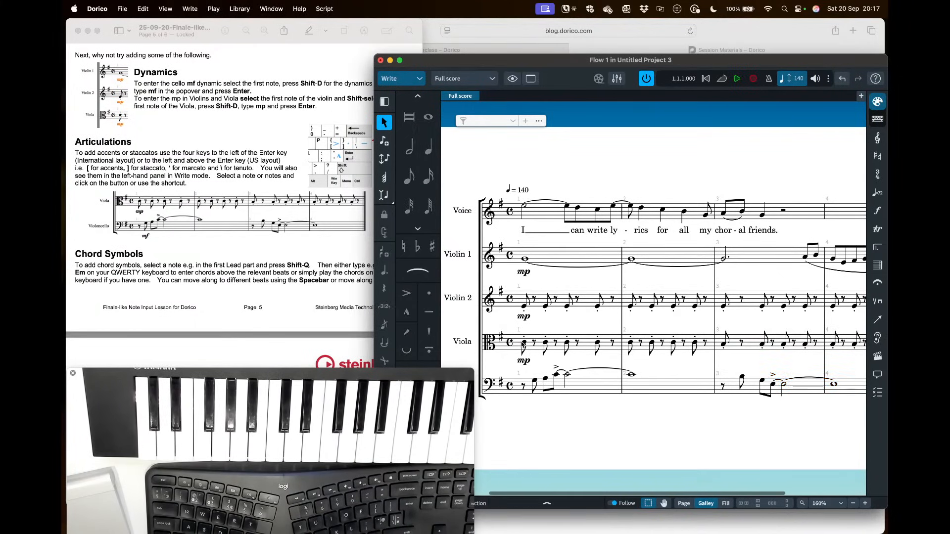
click(523, 342)
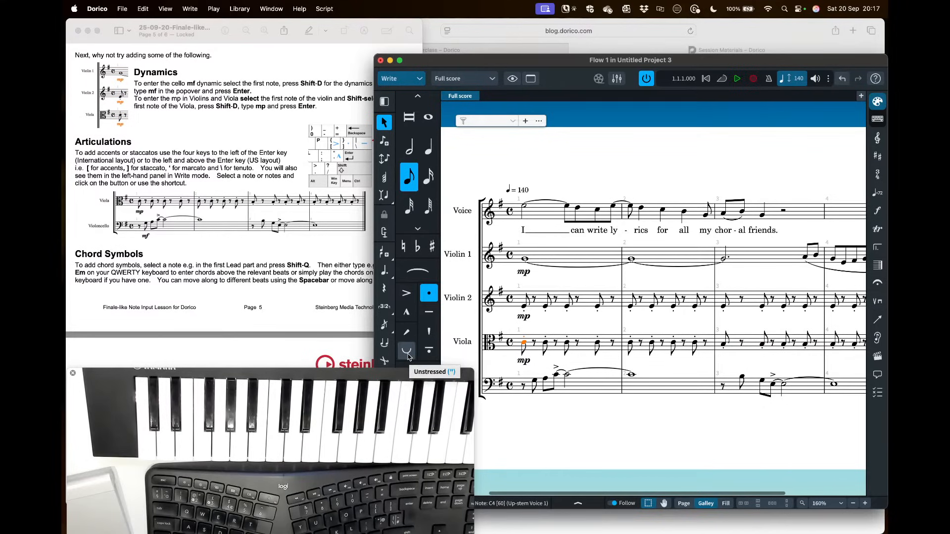
- Add a C chord symbol above the first Voice note in bar 1
scroll(210, 250, down, 5)
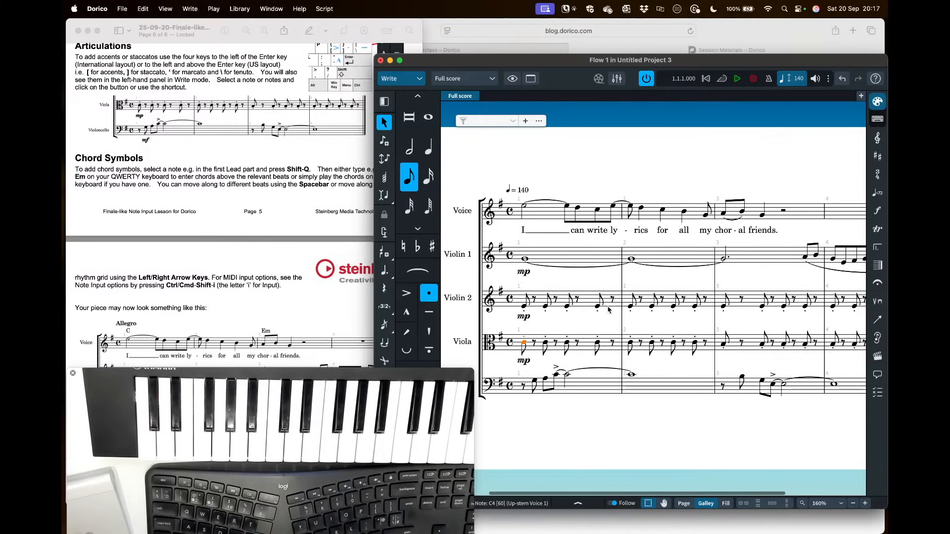
key(Escape)
scroll(576, 307, right, 2)
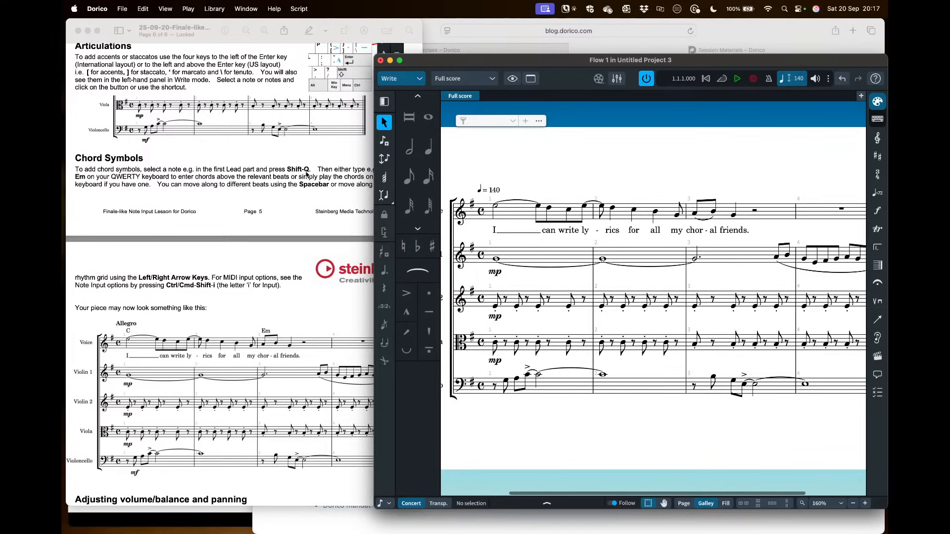
click(495, 207)
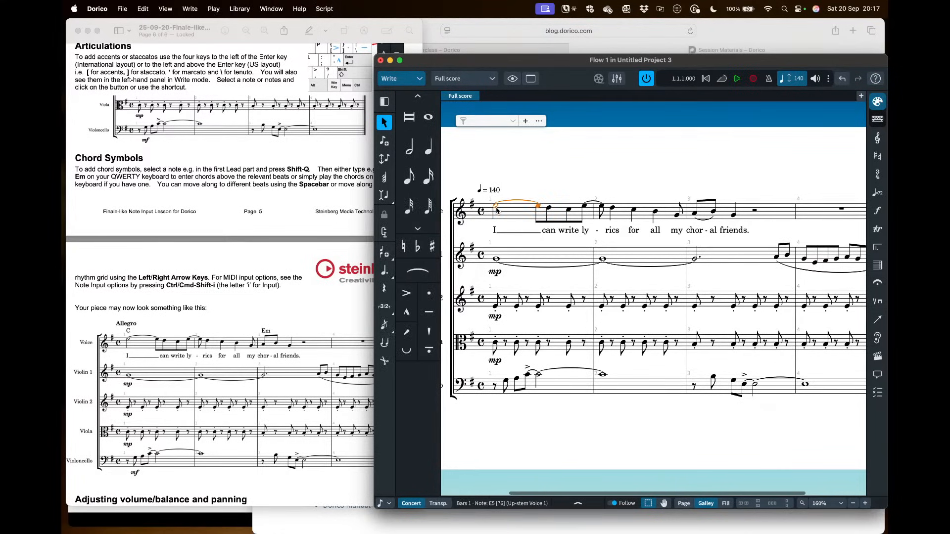
key(shift+q)
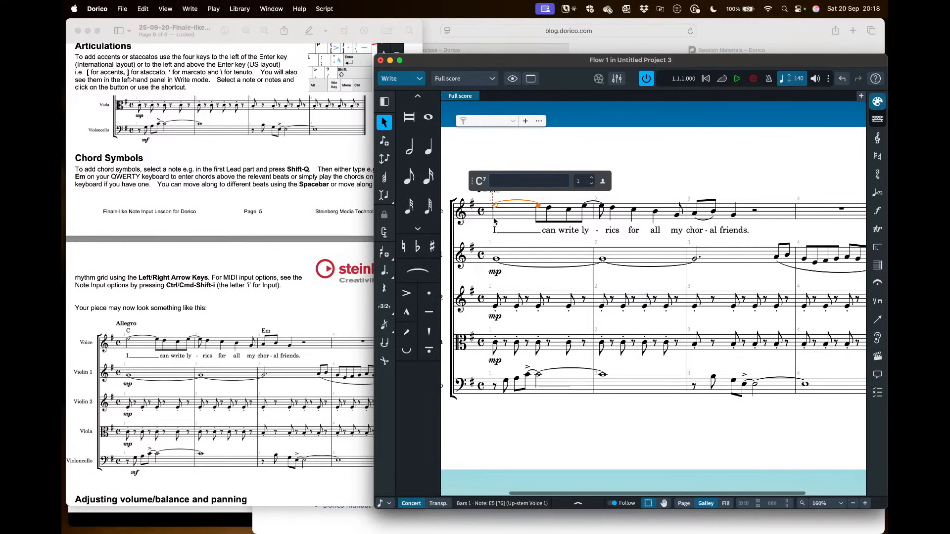
text(C)
key(space)
- Advance the chord symbol entry to the start of bar 3 and add an Em chord there
key(space)
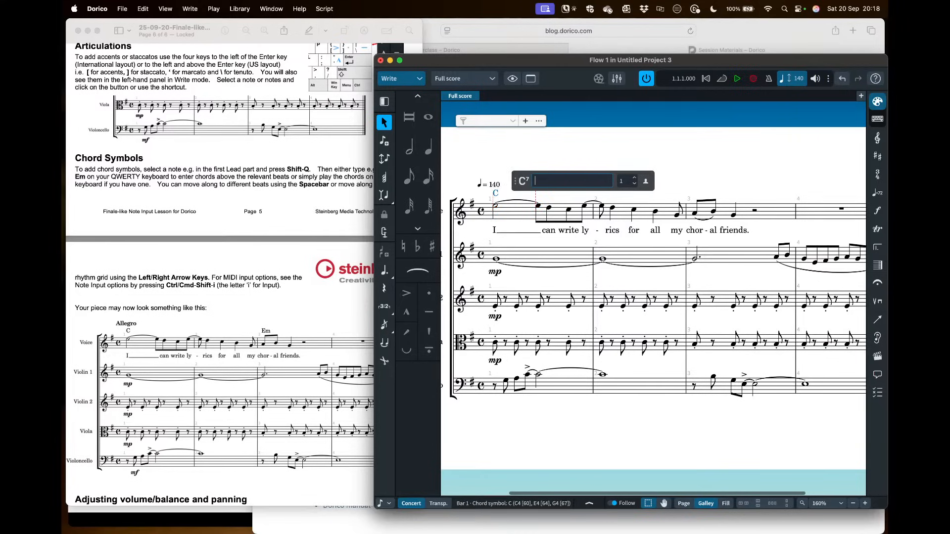
key(space)
key(space)
key(space)
key(space)
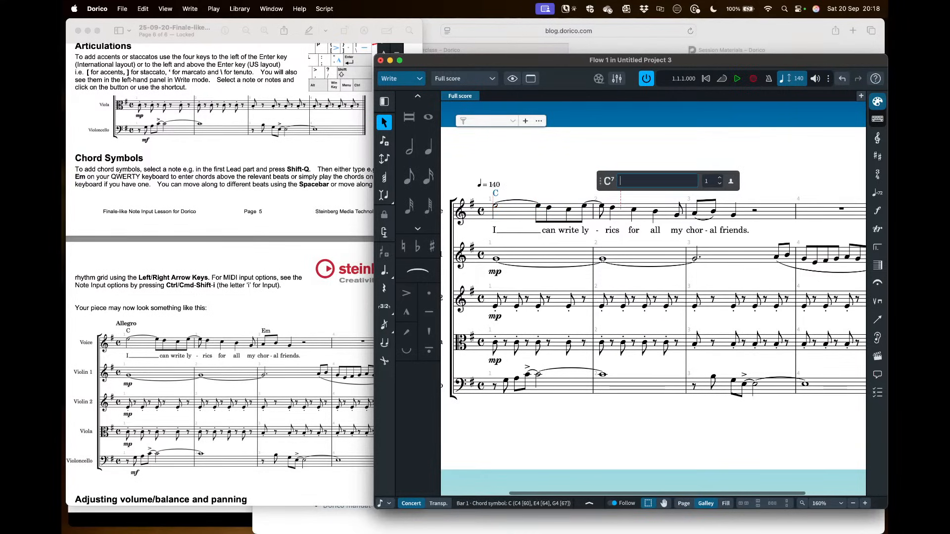
key(space)
key(space)
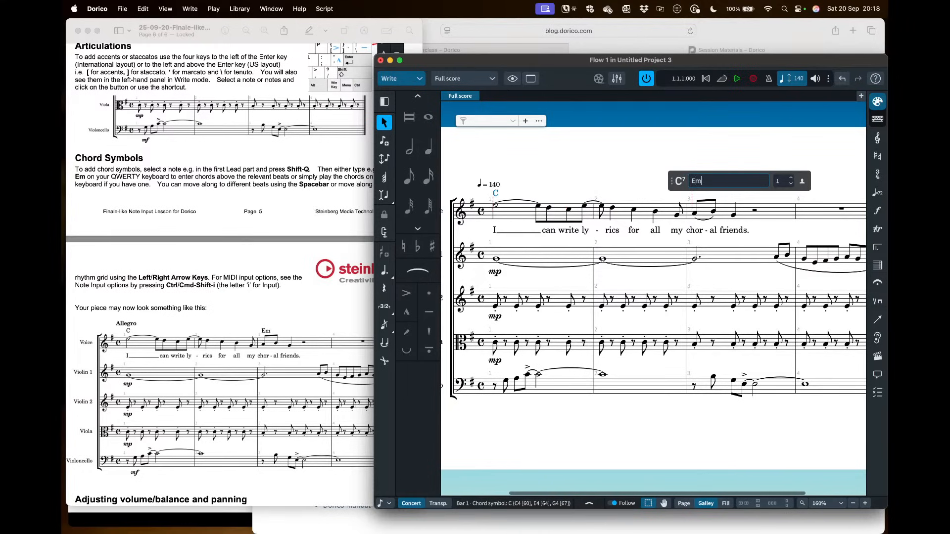
key(Return)
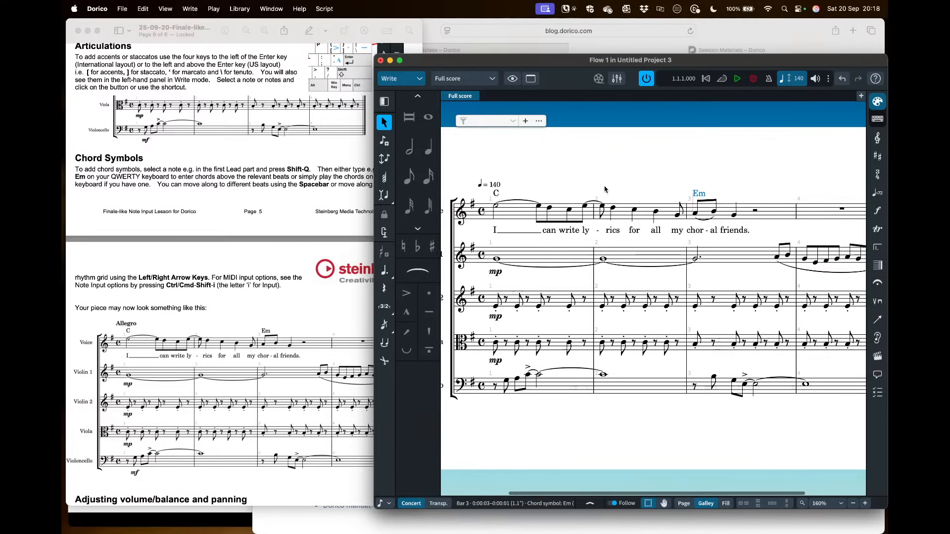
scroll(605, 189, left, 3)
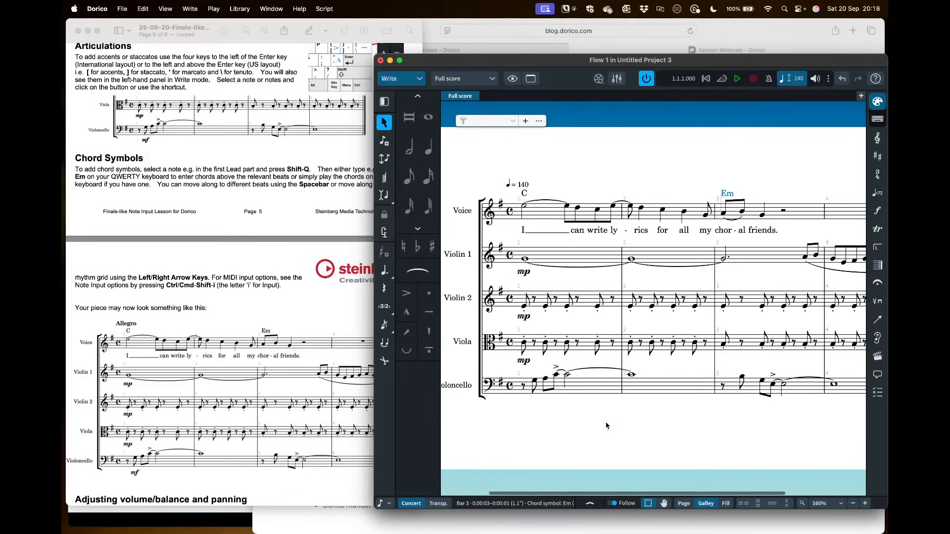
- Look at the chord symbol display options for the Violoncello player in Setup mode, and return to Write mode
click(405, 79)
click(405, 92)
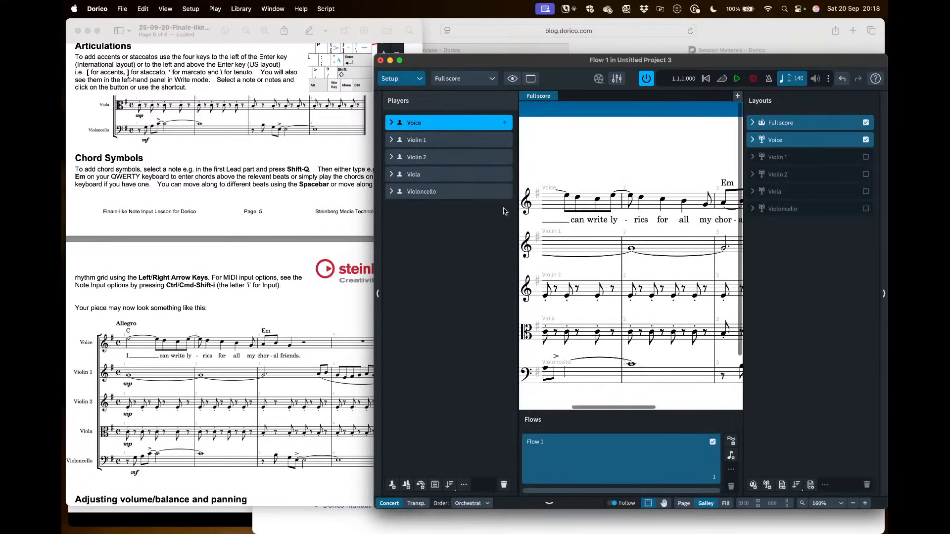
scroll(575, 205, left, 5)
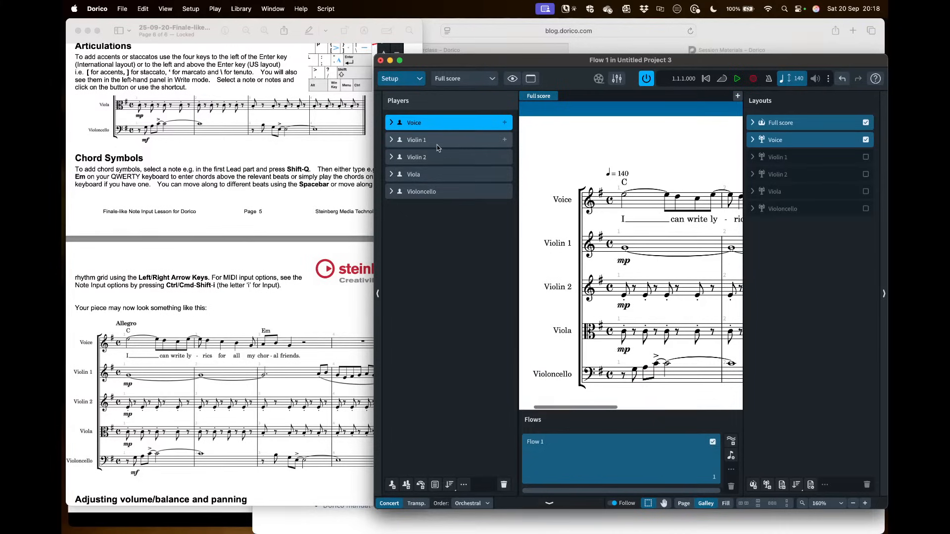
right_click(455, 193)
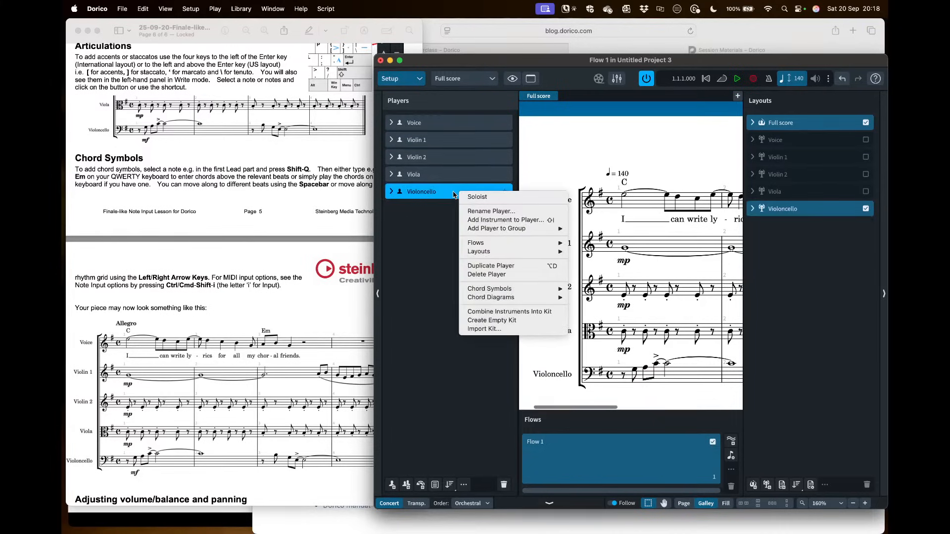
mouse_move(505, 290)
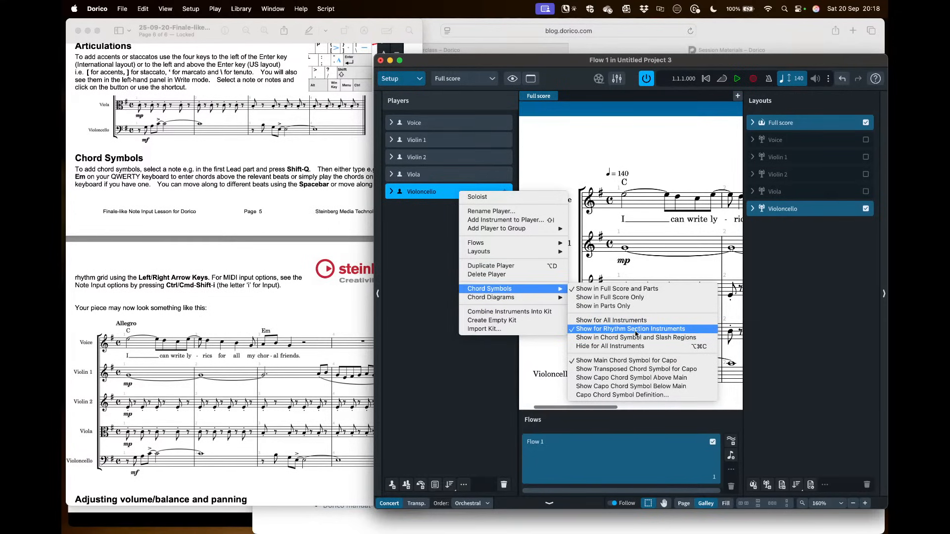
click(607, 322)
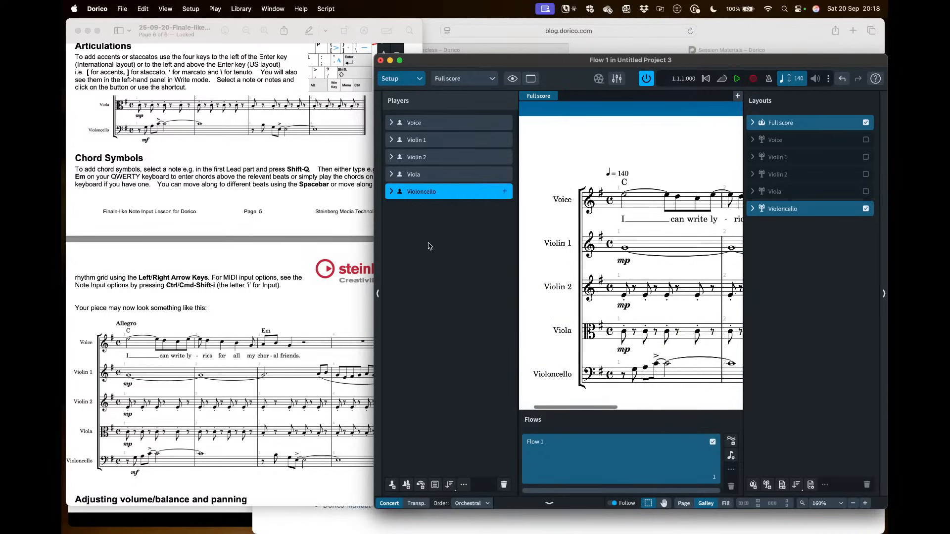
click(406, 77)
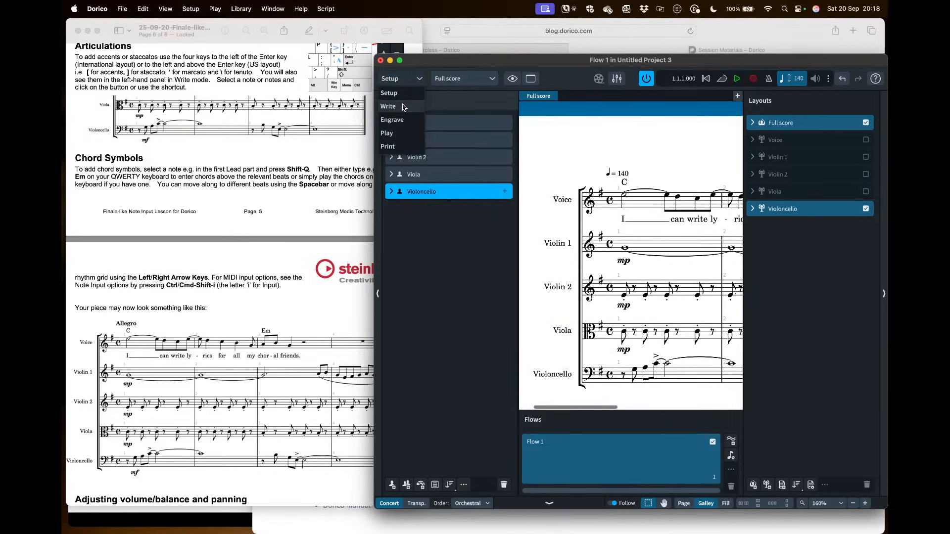
click(404, 106)
scroll(546, 285, right, 1)
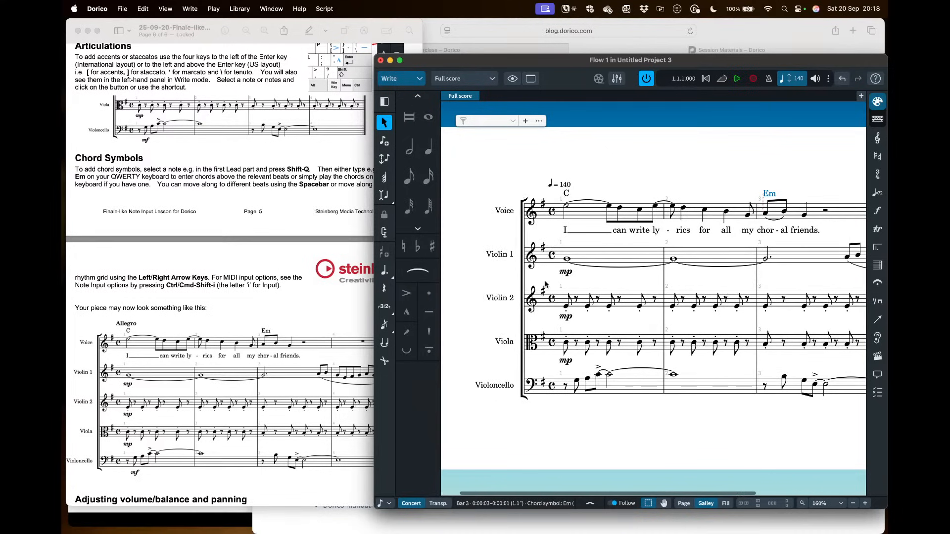
- Compare the score with the lesson PDF's finished example and read its Adjusting volume/balance and panning section
scroll(137, 225, down, 3)
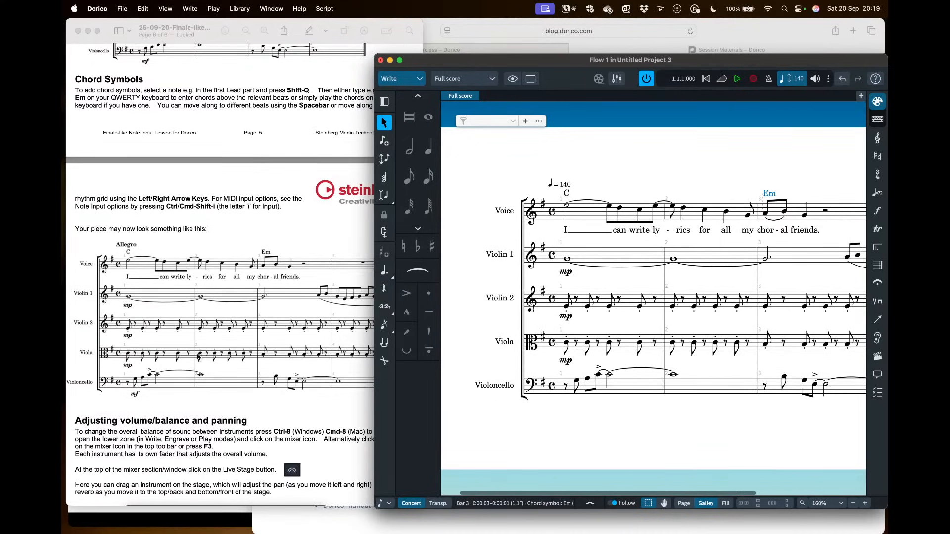
scroll(198, 356, down, 5)
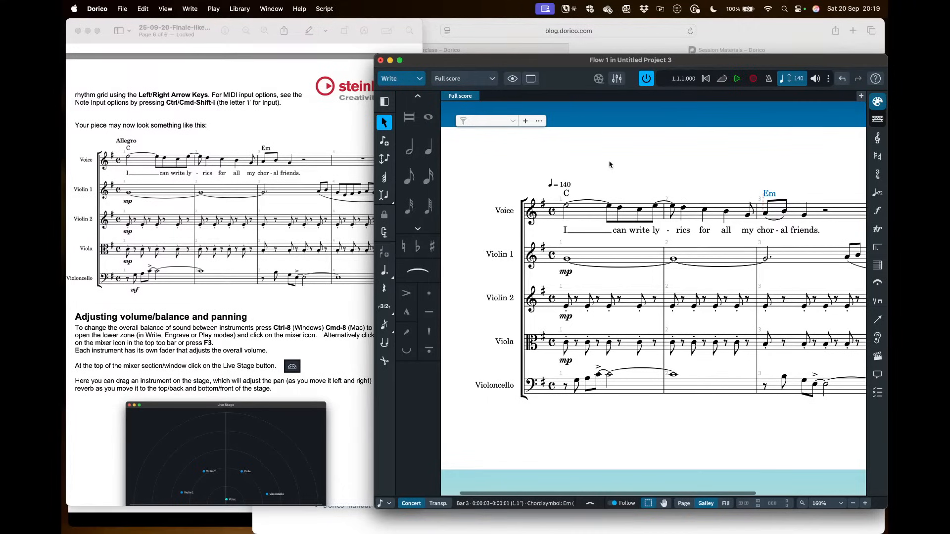
key(Escape)
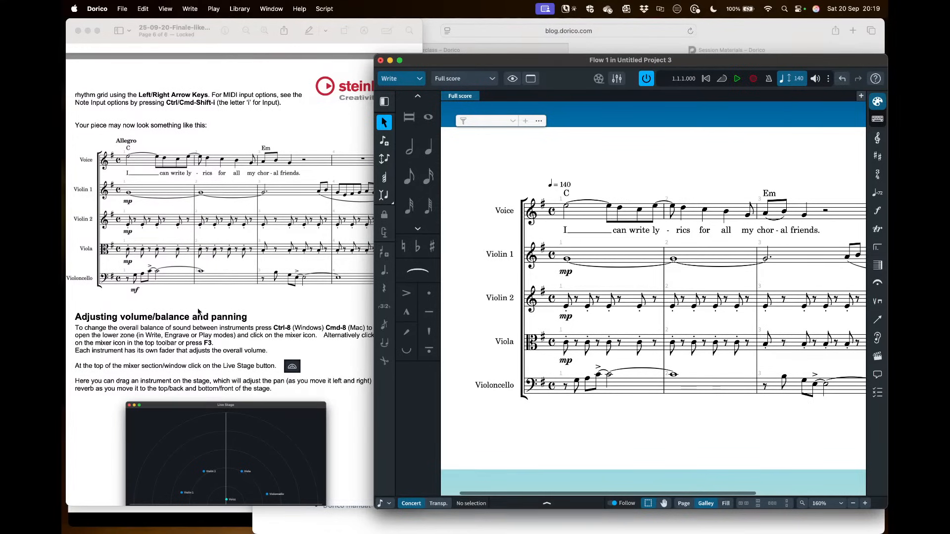
scroll(198, 311, down, 4)
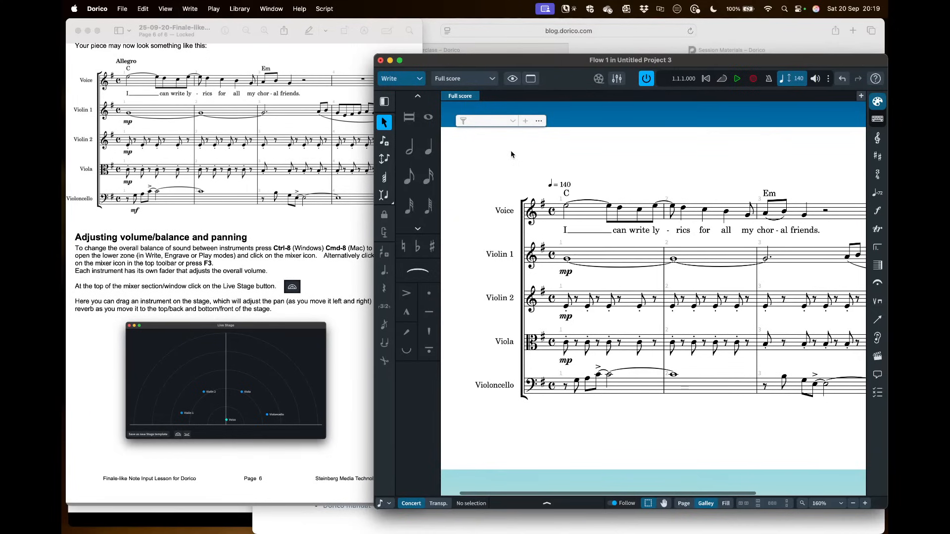
- Browse the available playback templates, including the Iconica Sketch and HALion Sonic ones, and leave the list without applying any
click(212, 8)
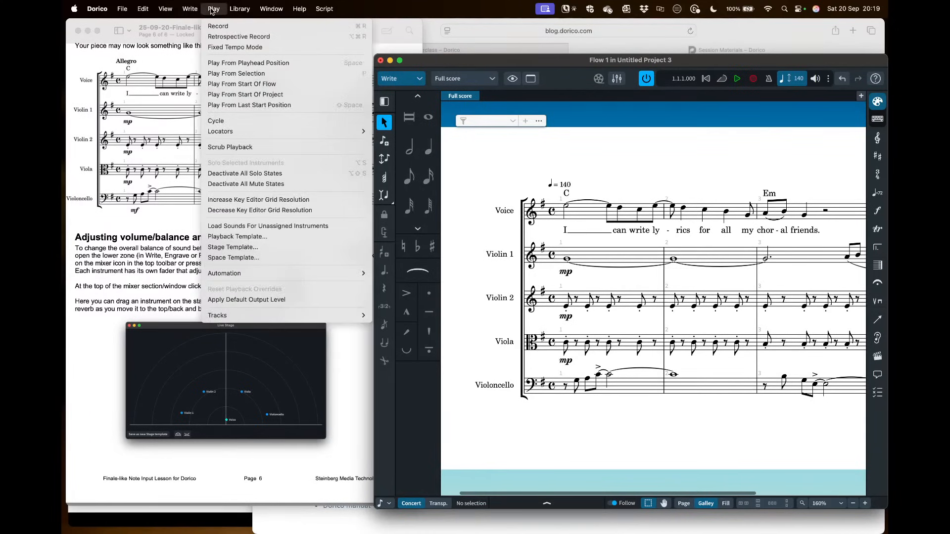
click(270, 237)
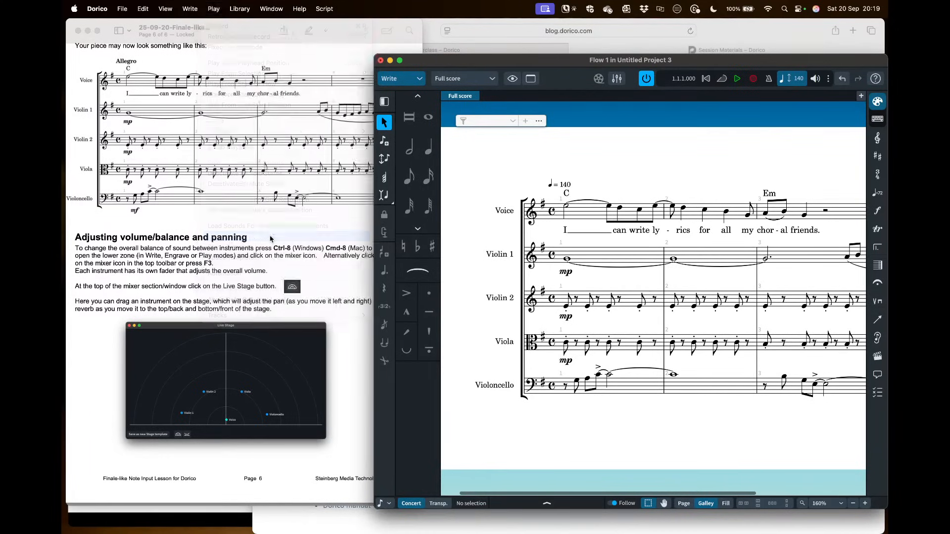
scroll(586, 207, down, 2)
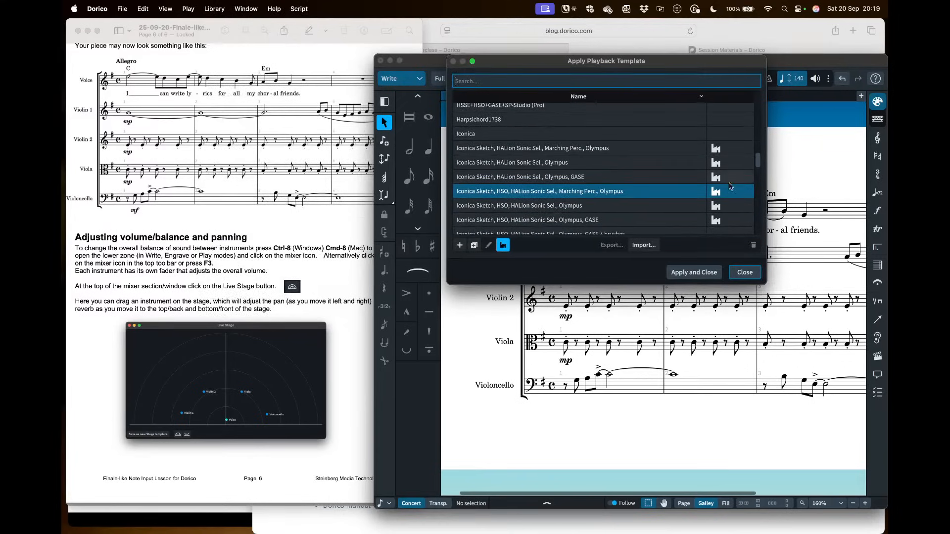
scroll(732, 213, down, 1)
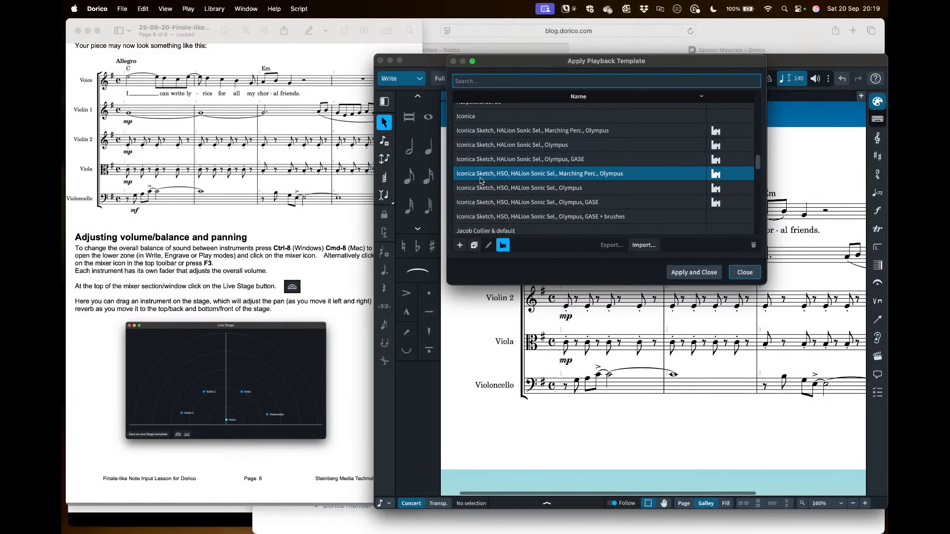
scroll(480, 181, up, 6)
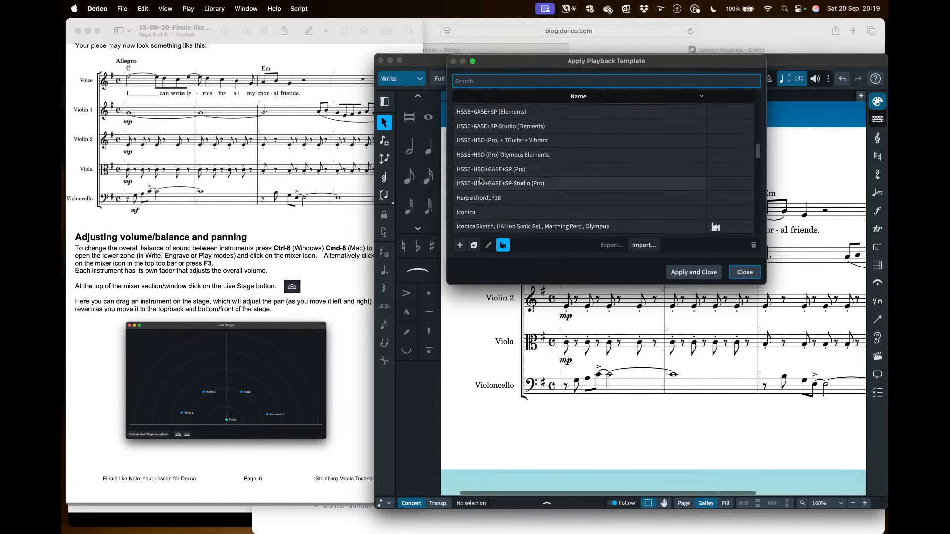
scroll(527, 168, down, 2)
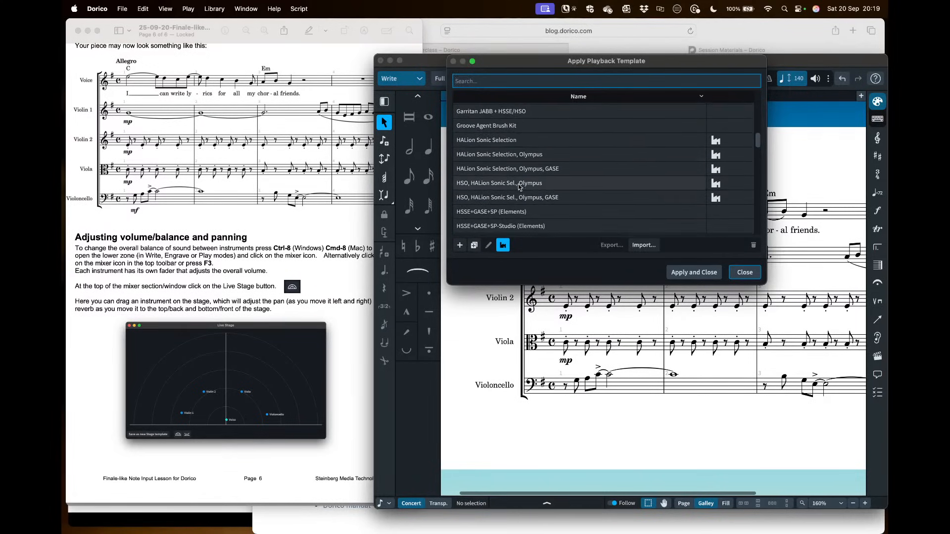
scroll(517, 188, down, 2)
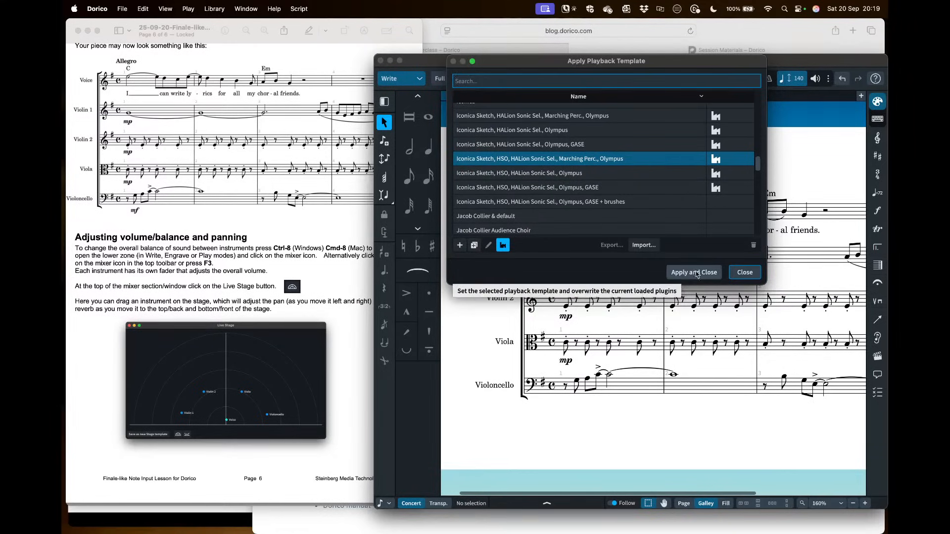
click(736, 272)
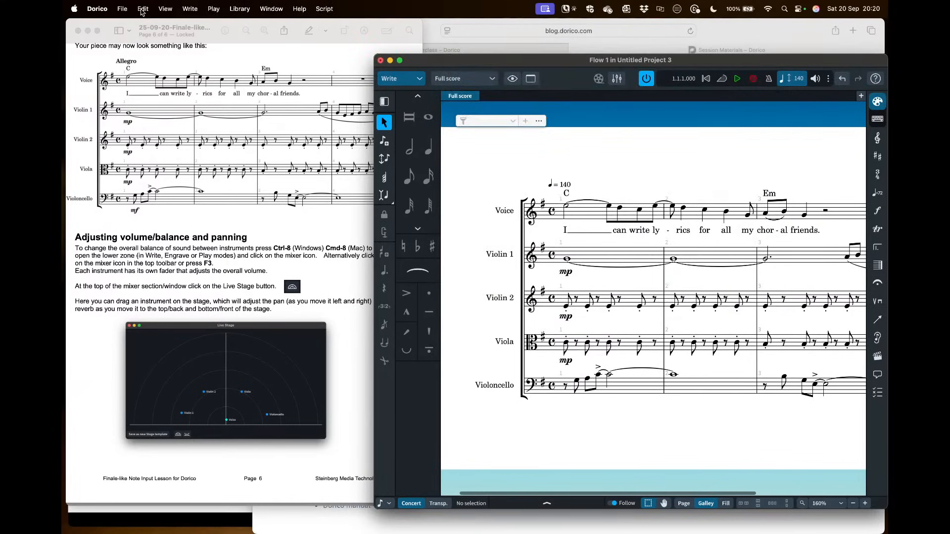
- Set the ASIO driver to Aggregate Device in Device Setup and test the score's playback
click(142, 10)
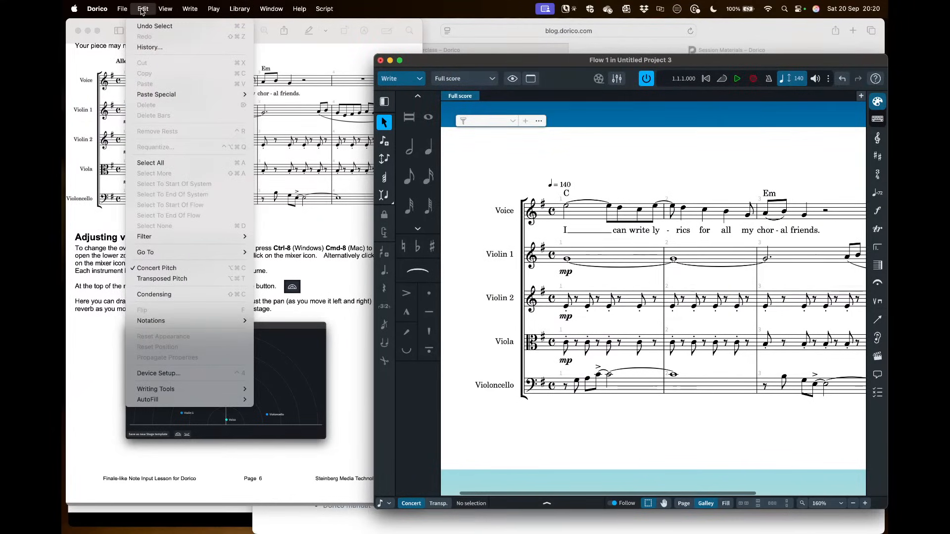
click(192, 375)
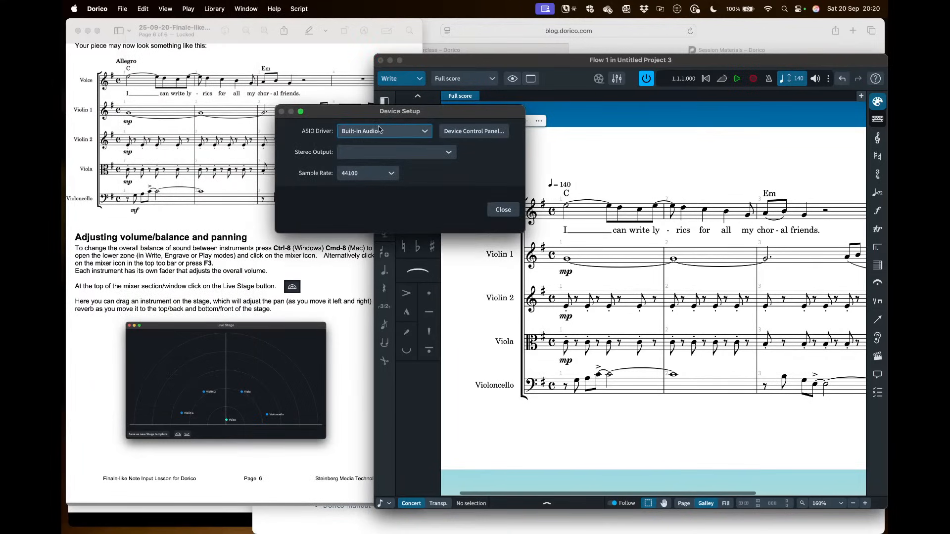
click(367, 148)
click(401, 132)
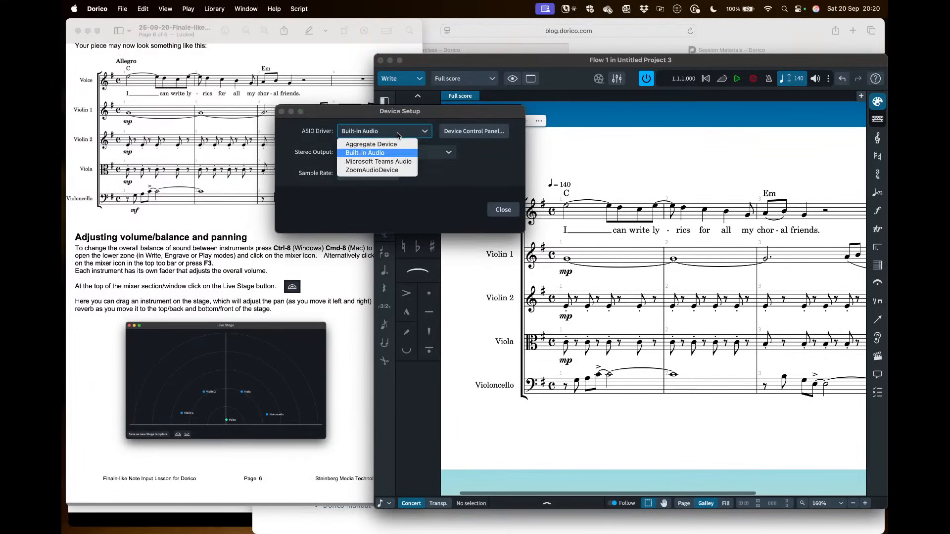
click(372, 145)
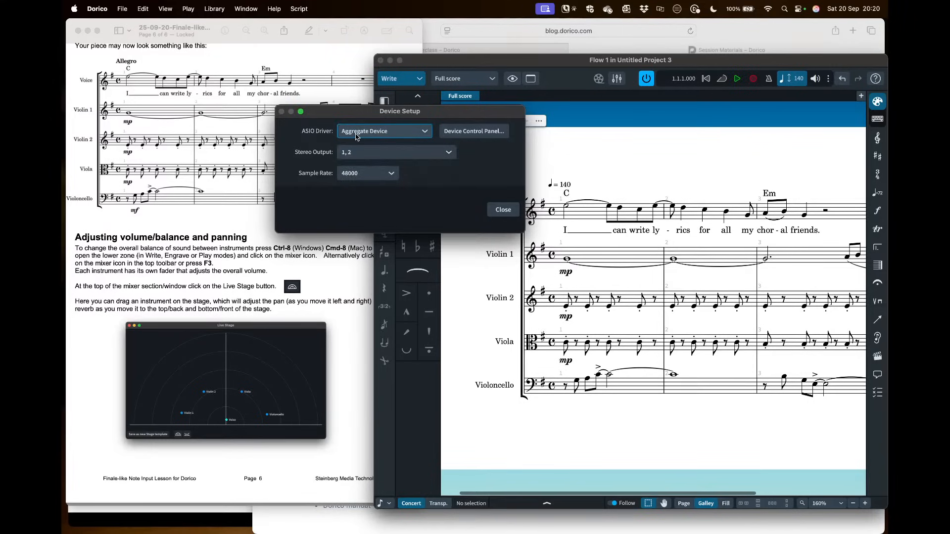
click(503, 210)
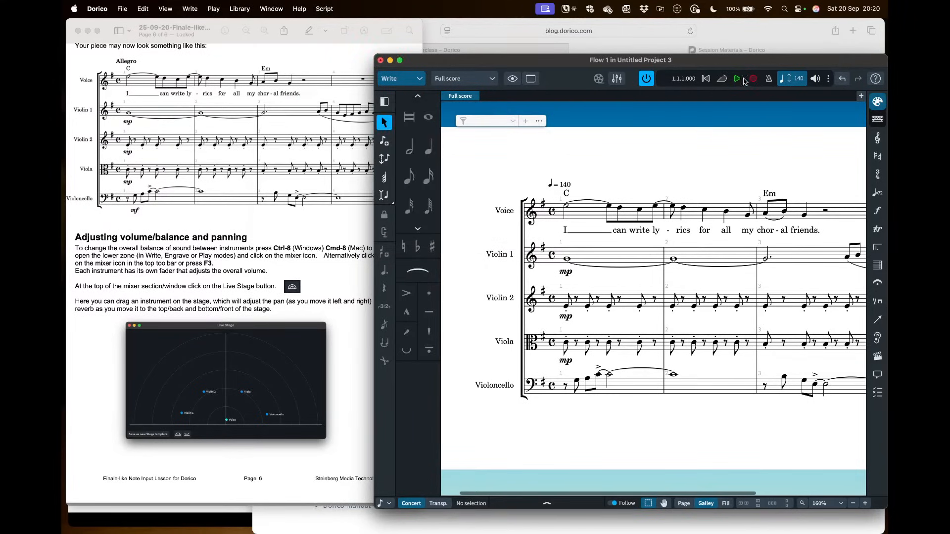
click(743, 80)
- Check the ASIO driver choices and stereo output in Device Setup again, keeping the current settings
click(144, 9)
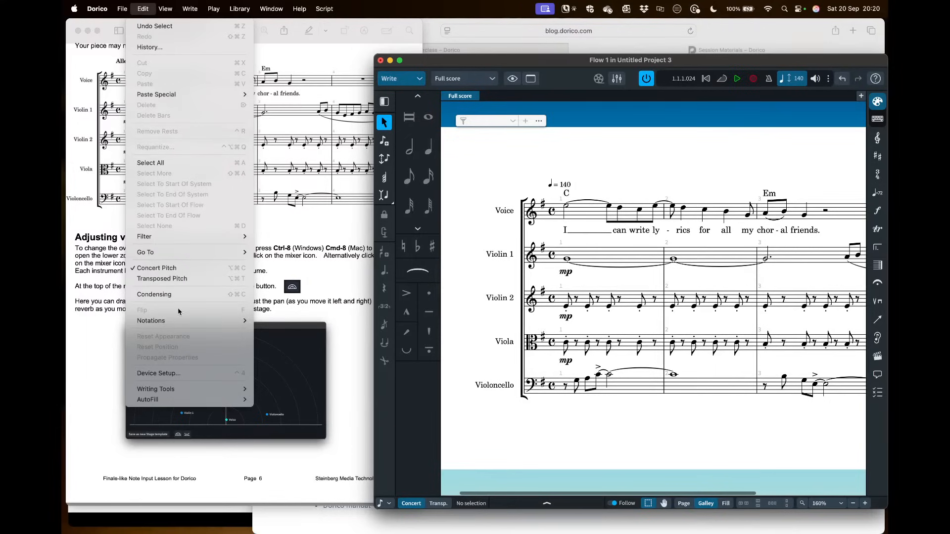
click(163, 374)
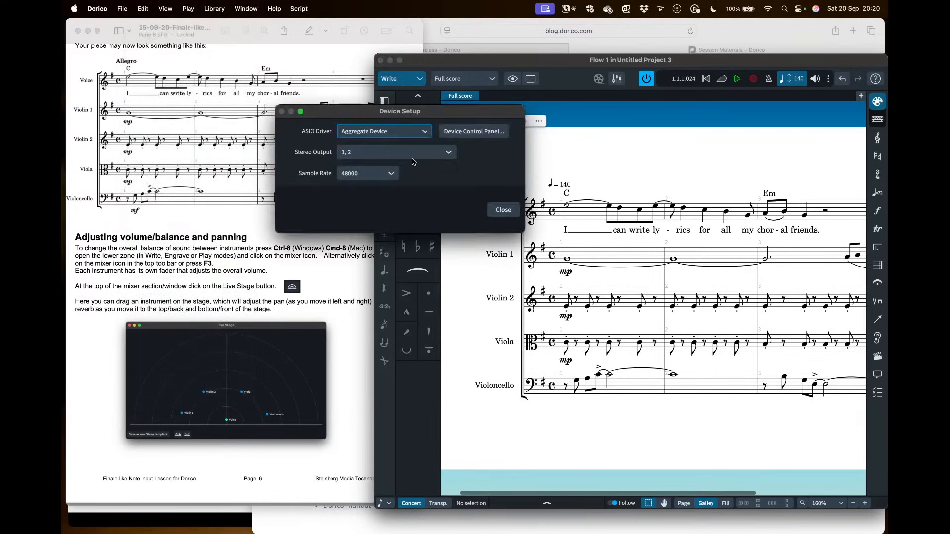
click(395, 132)
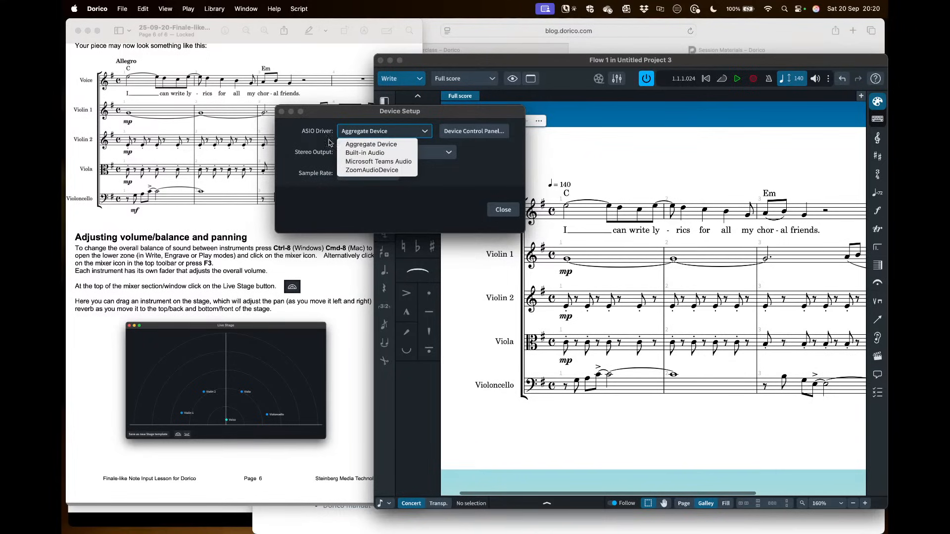
click(329, 190)
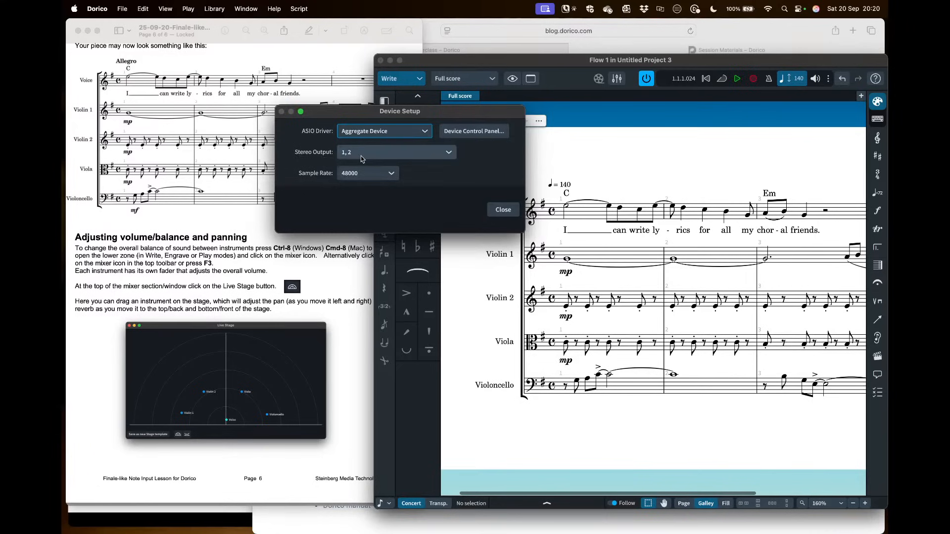
click(507, 213)
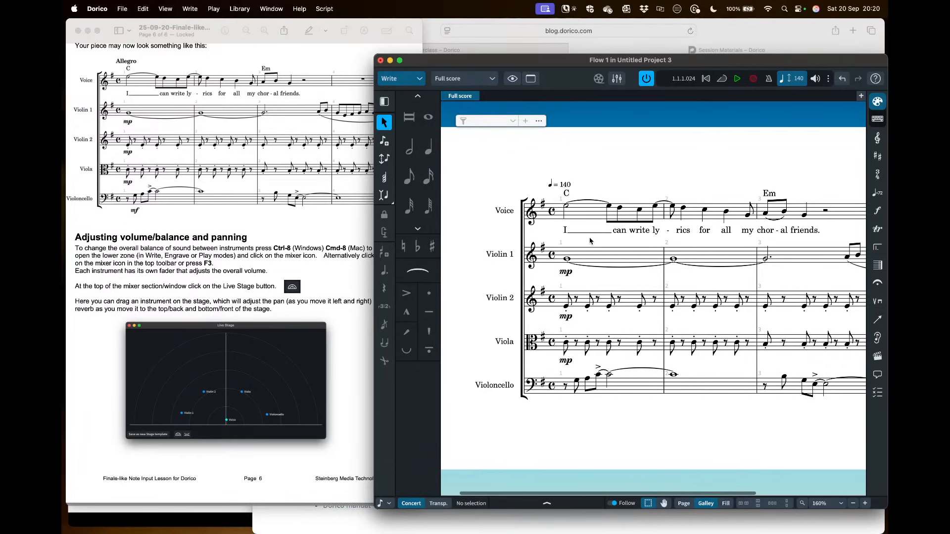
- Consult the lesson PDF's volume and panning section, and show the Mixer in the project's lower zone in Dorico
click(229, 225)
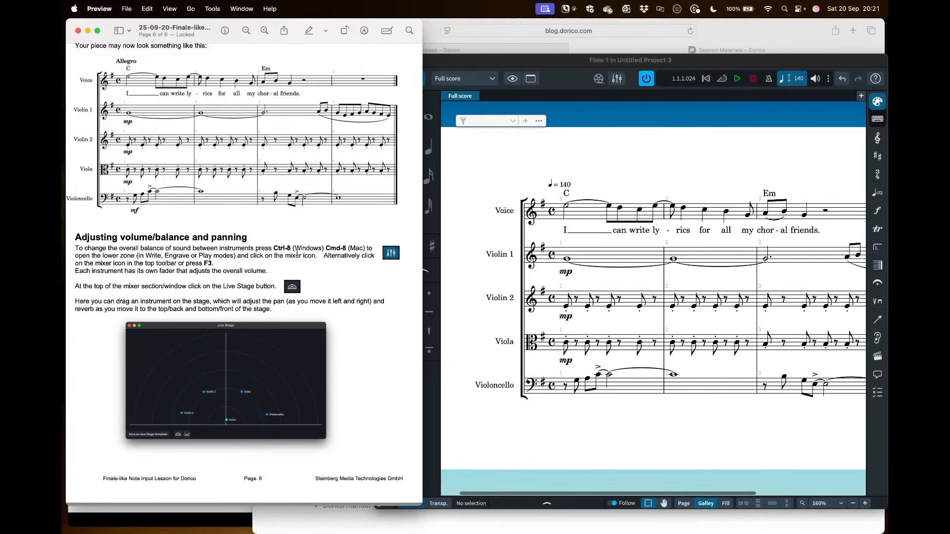
click(463, 254)
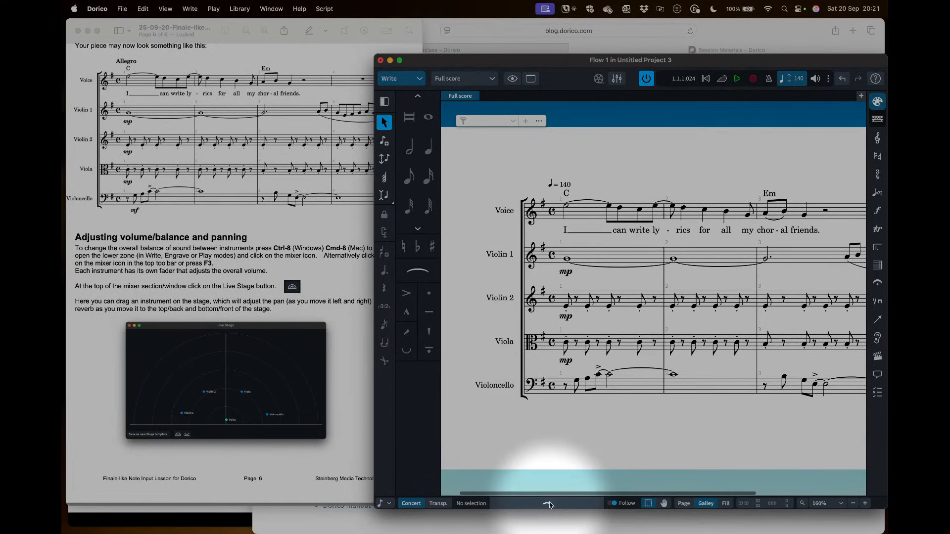
click(547, 503)
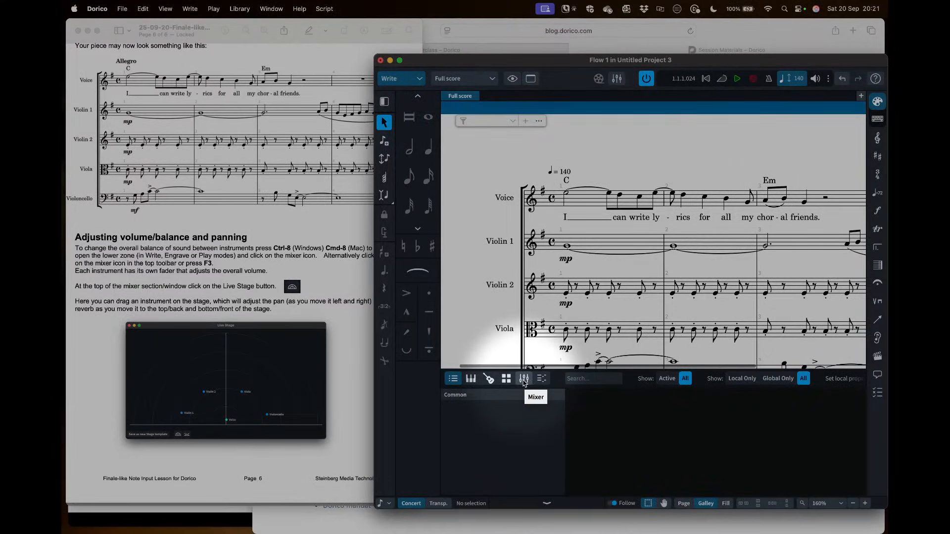
click(524, 381)
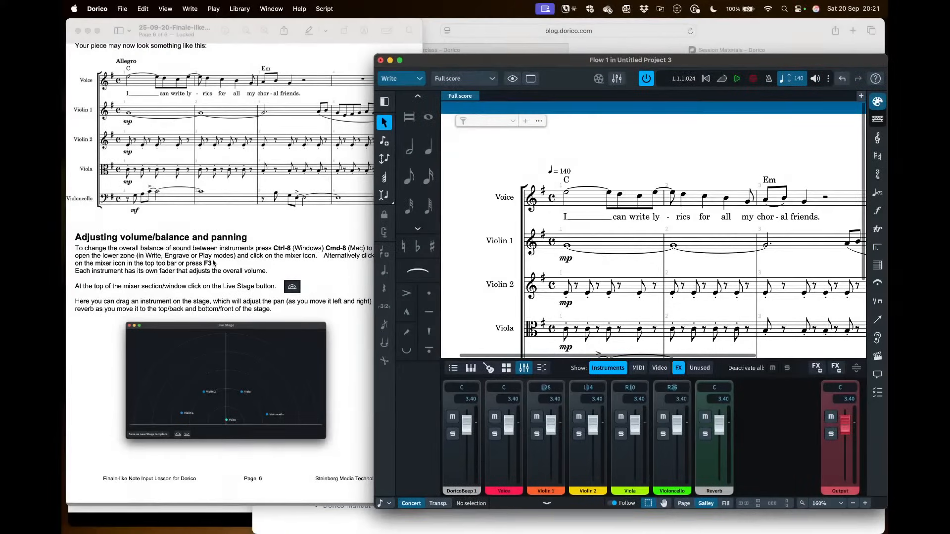
- Consult the PDF's mixer instructions, open the Mixer in its own window, and close that window again
click(276, 266)
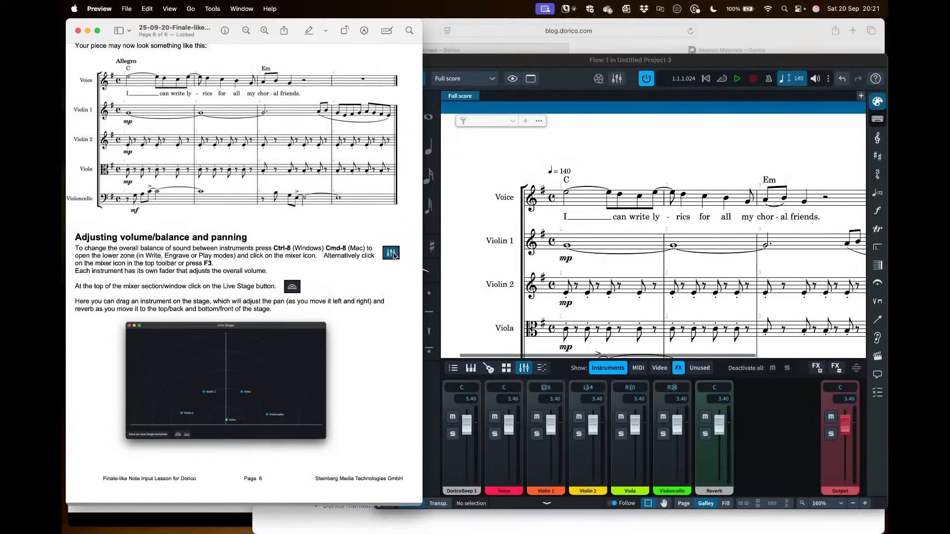
key(F1)
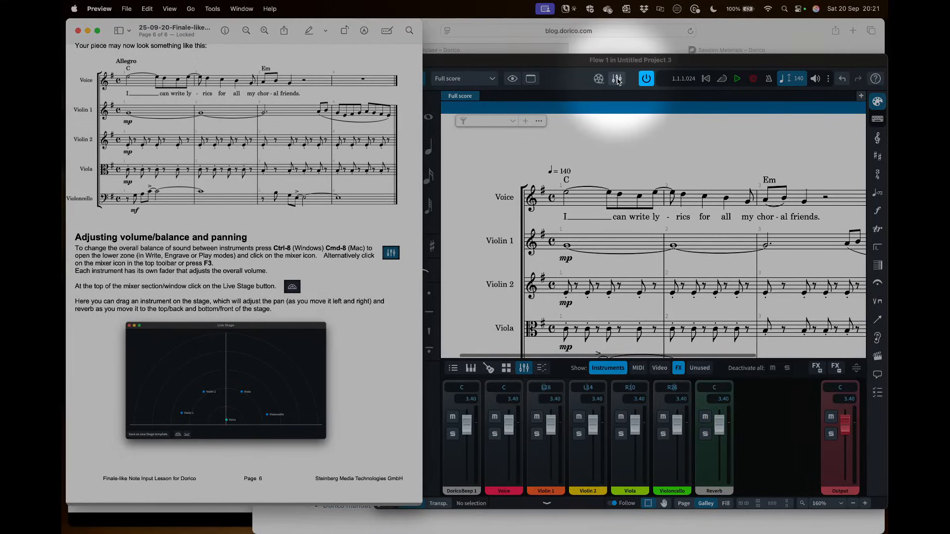
click(617, 79)
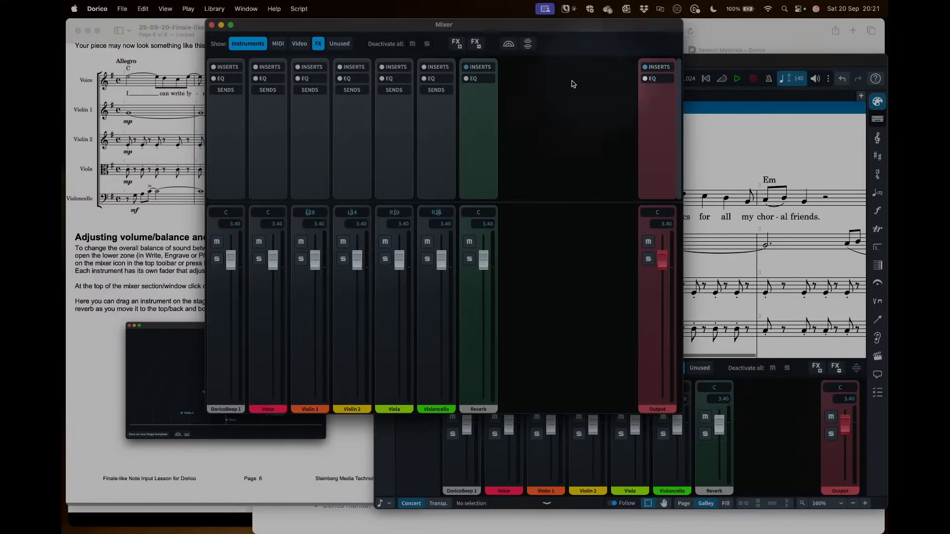
click(212, 26)
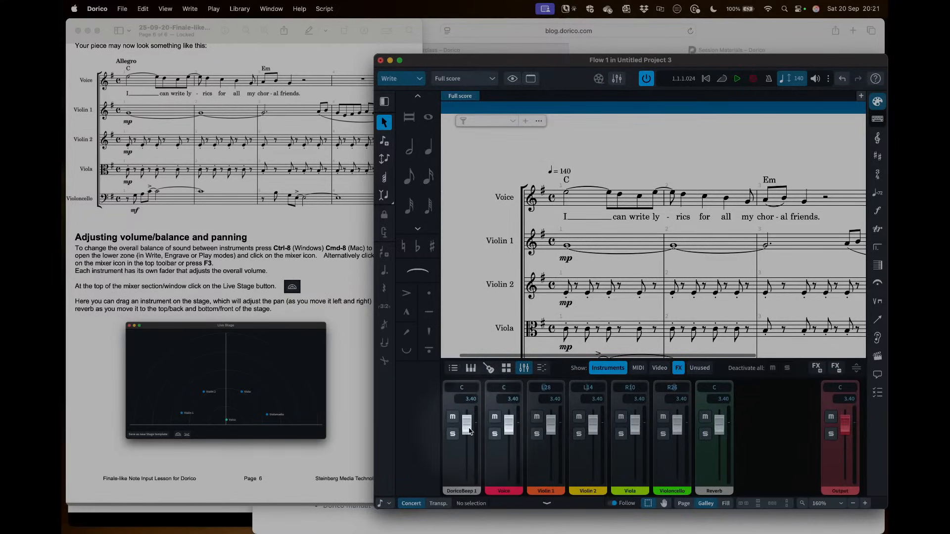
- Widen the project window to reveal all mixer options, and open the Live Stage window
drag(375, 399, 226, 399)
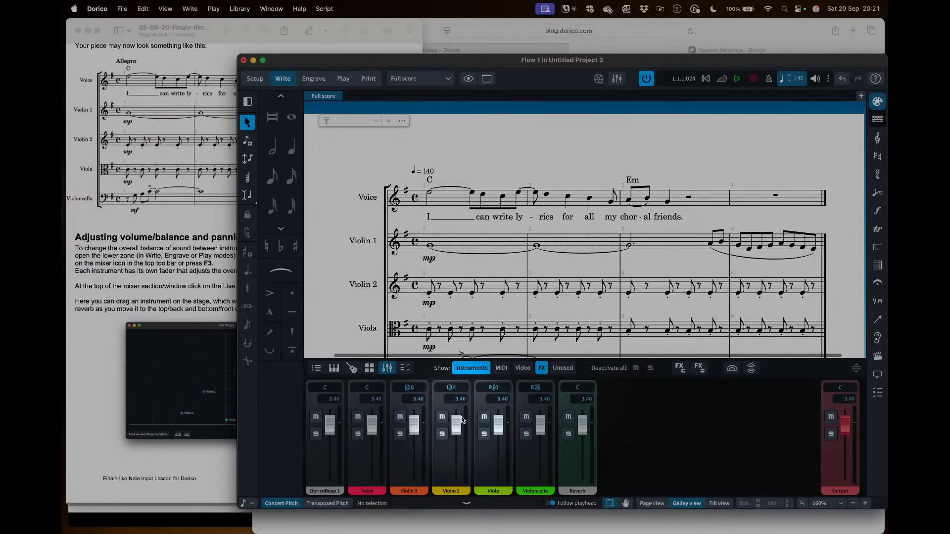
click(732, 369)
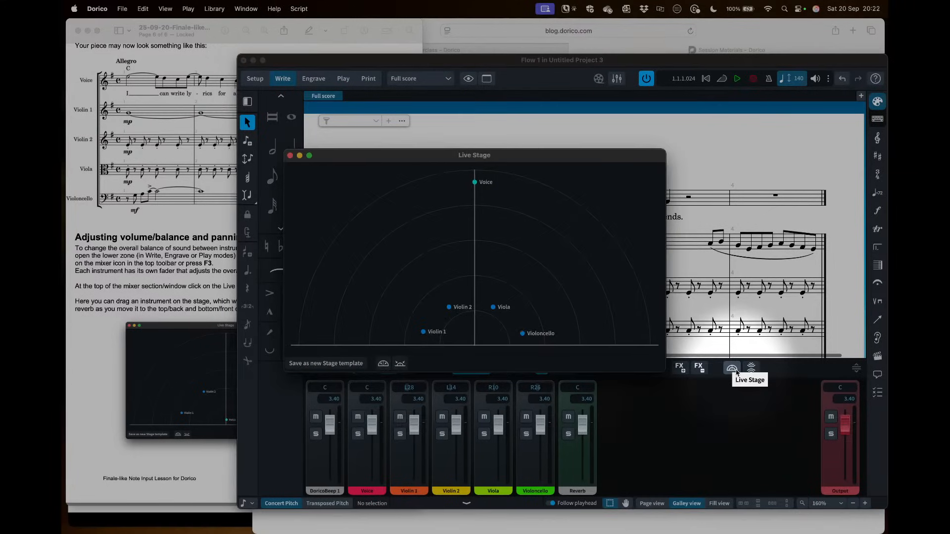
drag(429, 159, 488, 170)
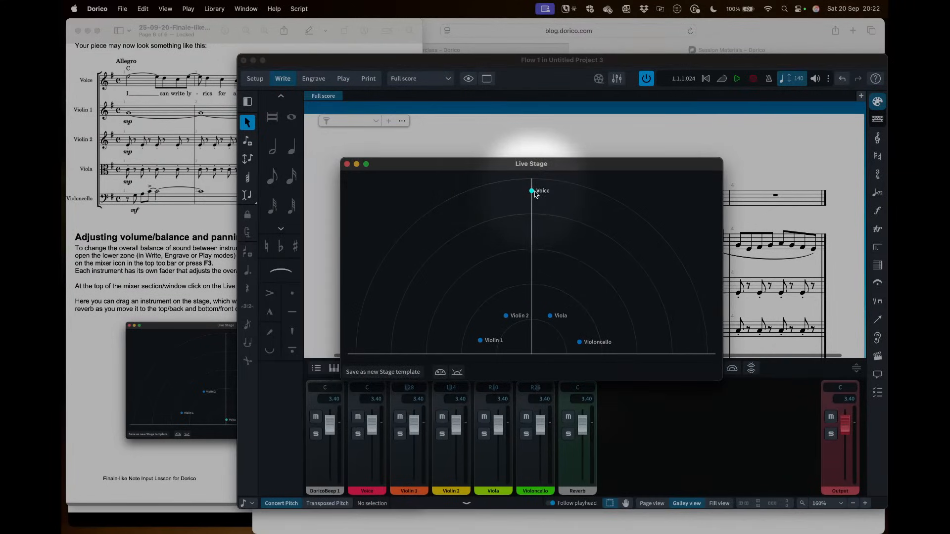
- Move Voice on the Live Stage to the far back-right corner, and bring it back to the front centre
drag(533, 194, 702, 196)
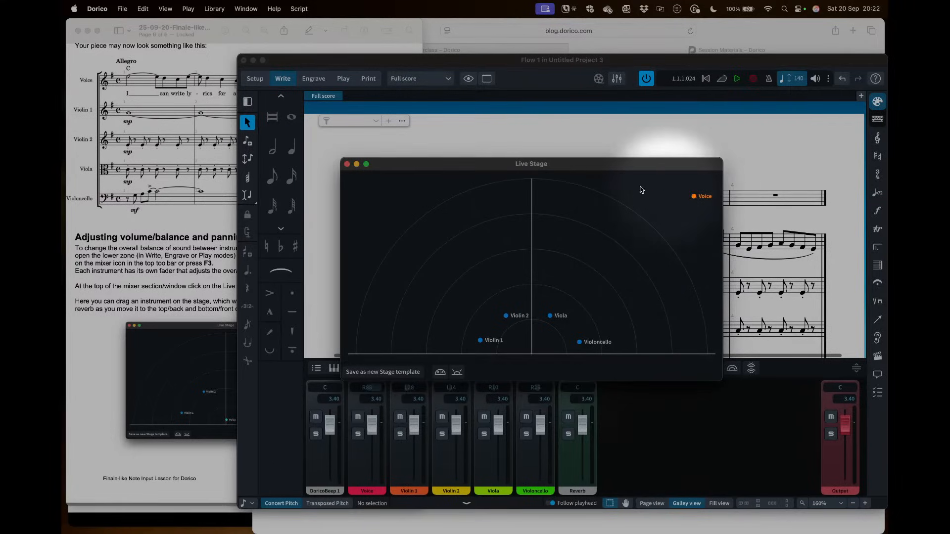
drag(520, 169, 531, 150)
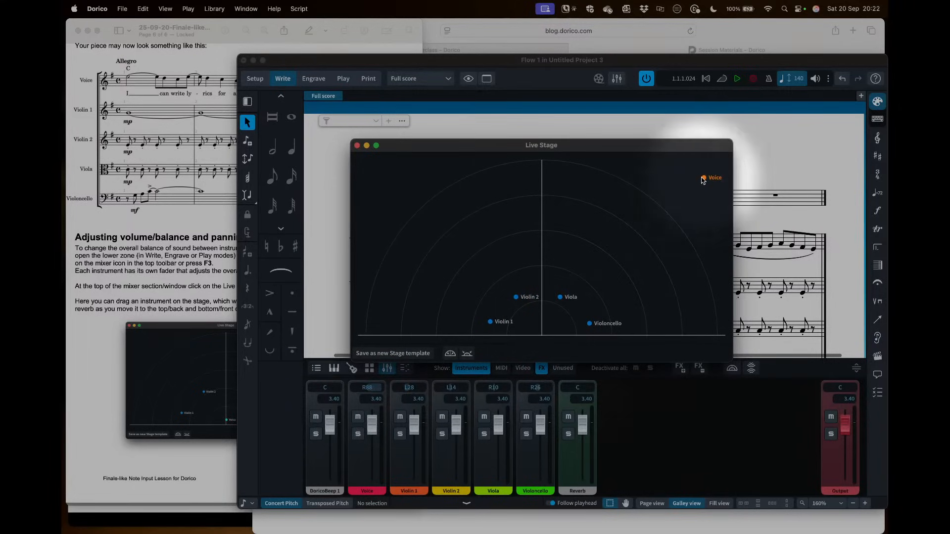
drag(703, 180, 541, 335)
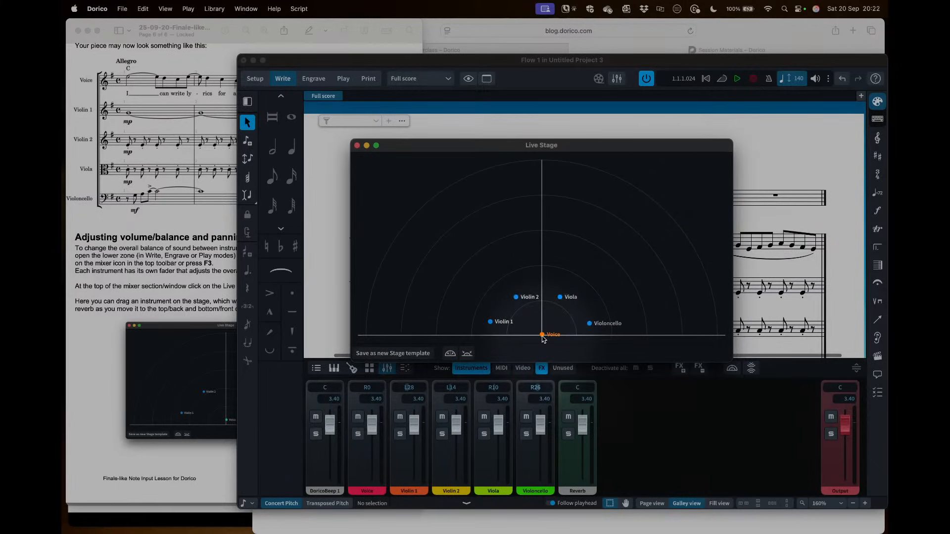
drag(543, 335, 542, 338)
- Pan the Voice mixer channel to R31, and return Voice to the front centre in the Live Stage
click(367, 391)
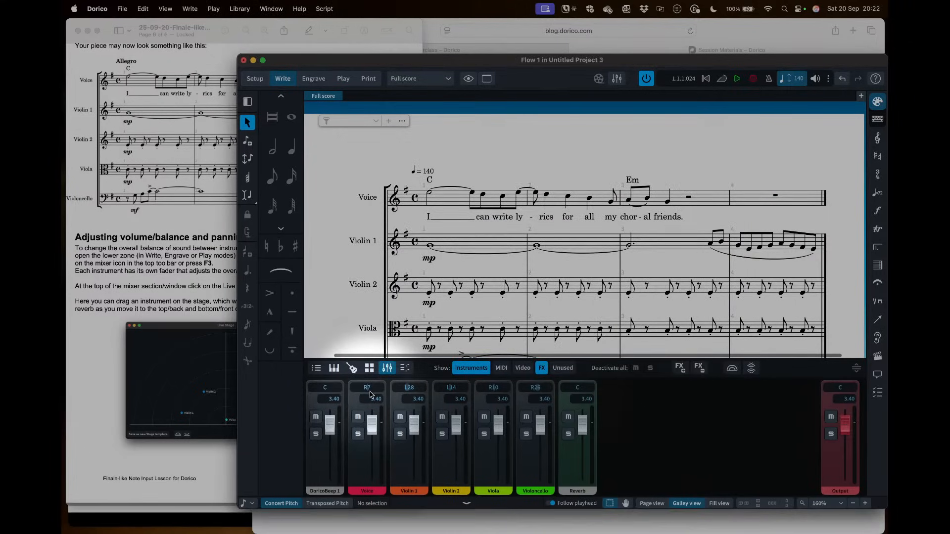
drag(369, 389, 369, 388)
click(731, 368)
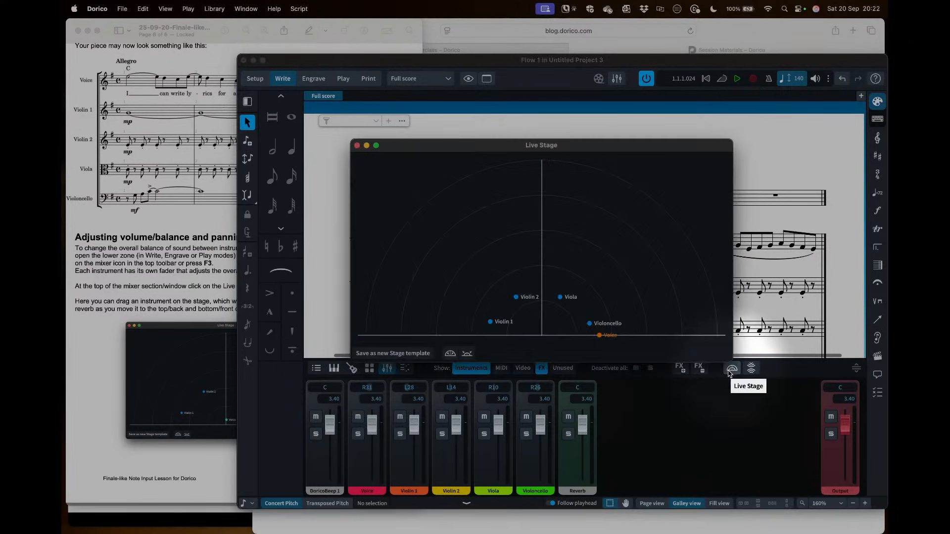
drag(599, 335, 543, 336)
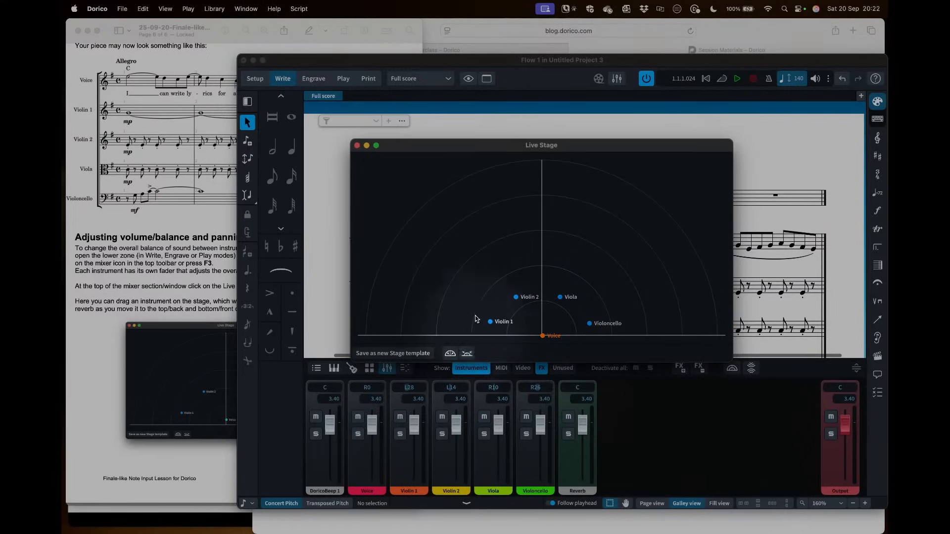
- Select all instruments on the Live Stage, and expand their layout twice and contract it once
drag(467, 268, 636, 334)
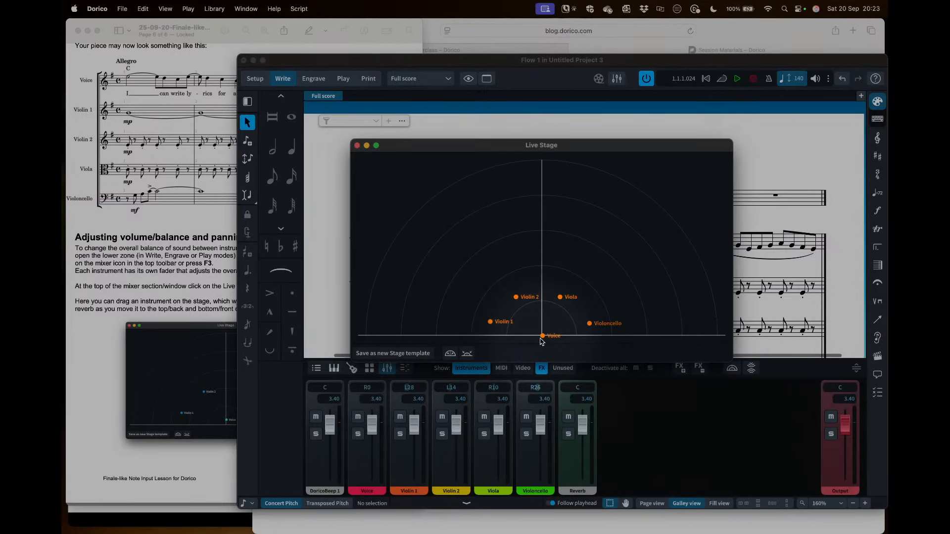
click(450, 354)
click(451, 353)
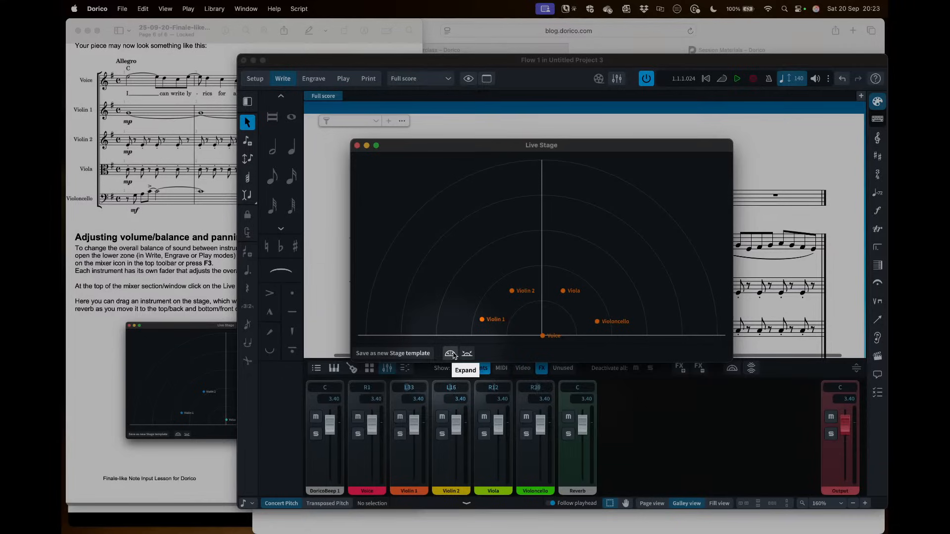
click(466, 353)
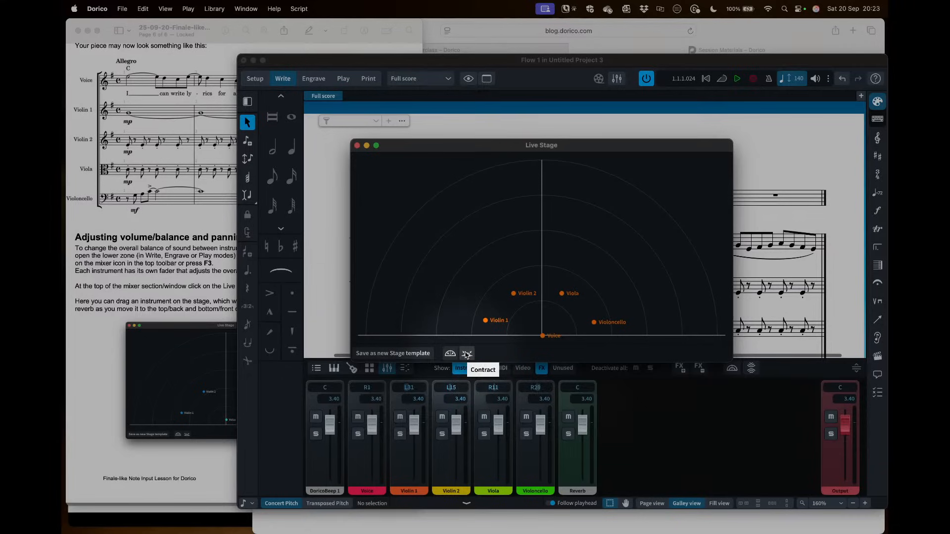
- Deselect the instruments, move Violin 2 slightly towards the centre to L13, and close the Live Stage
click(587, 309)
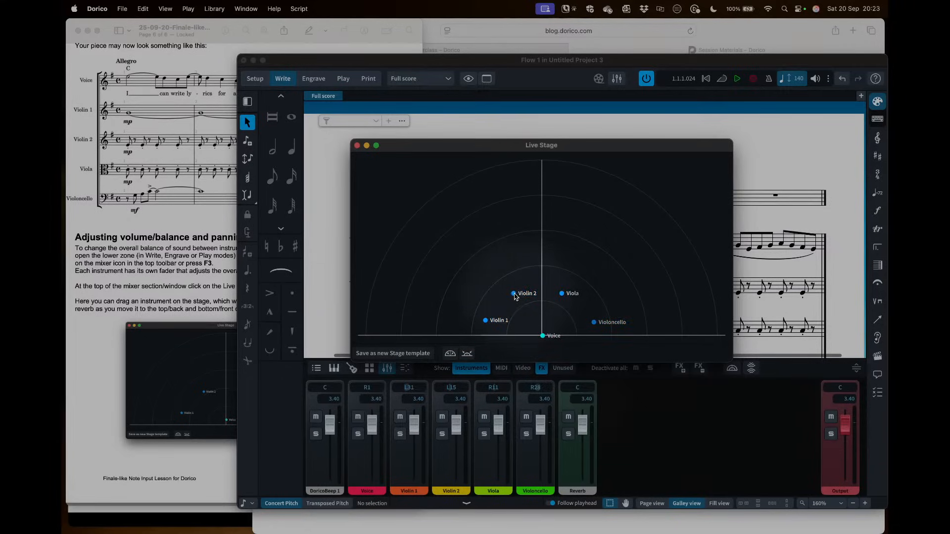
mouse_move(515, 296)
mouse_down()
mouse_move(500, 274)
mouse_move(587, 280)
mouse_move(507, 300)
mouse_move(520, 297)
mouse_up()
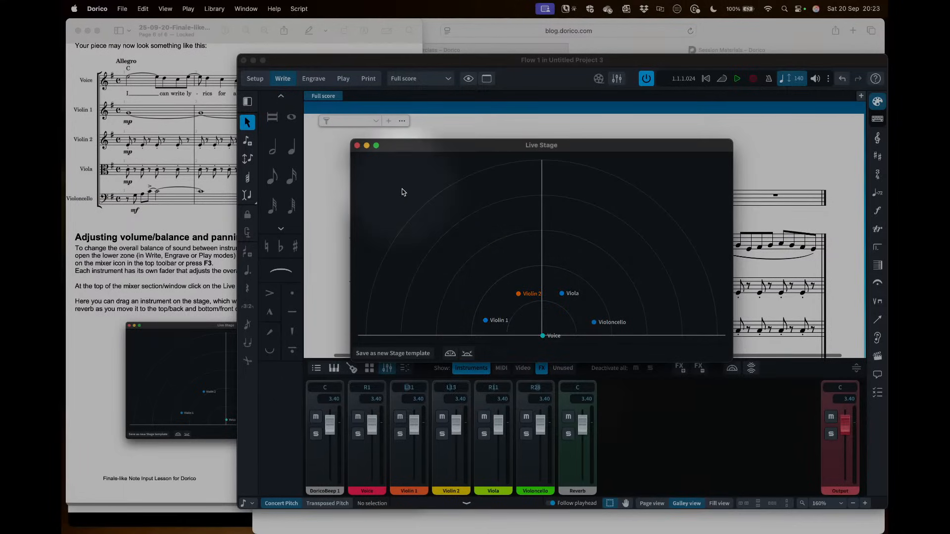
click(356, 145)
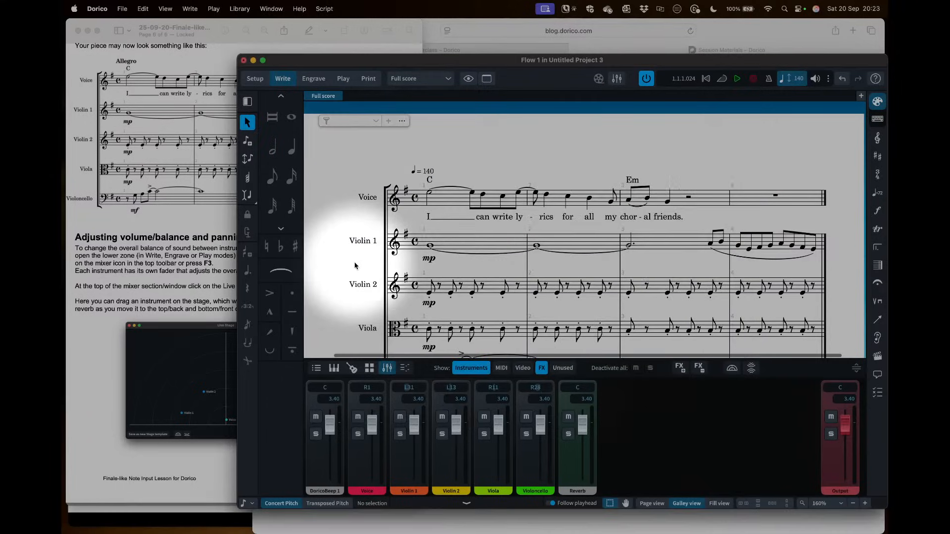
- Review the Live Stage section of the lesson PDF, and bring the Session2-Pop-Arrangement project window forward in Dorico
click(158, 275)
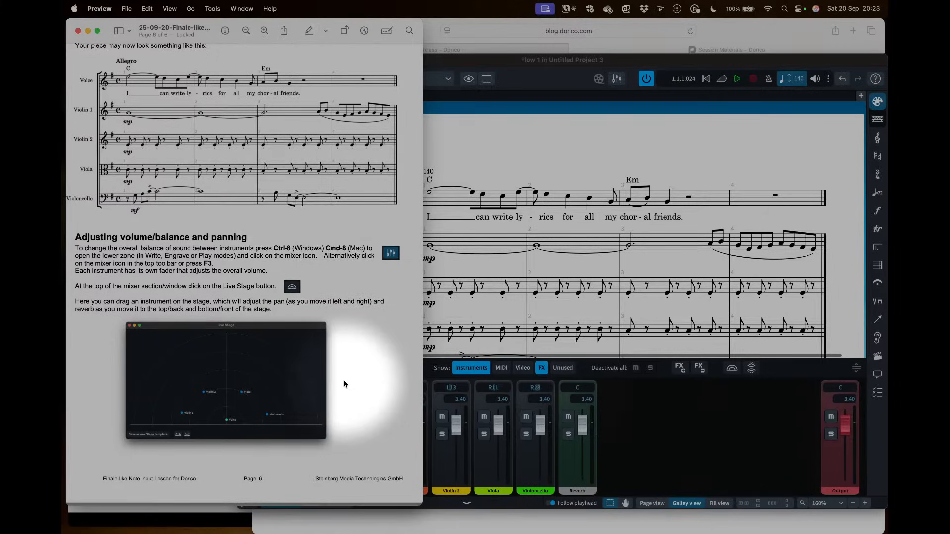
click(544, 169)
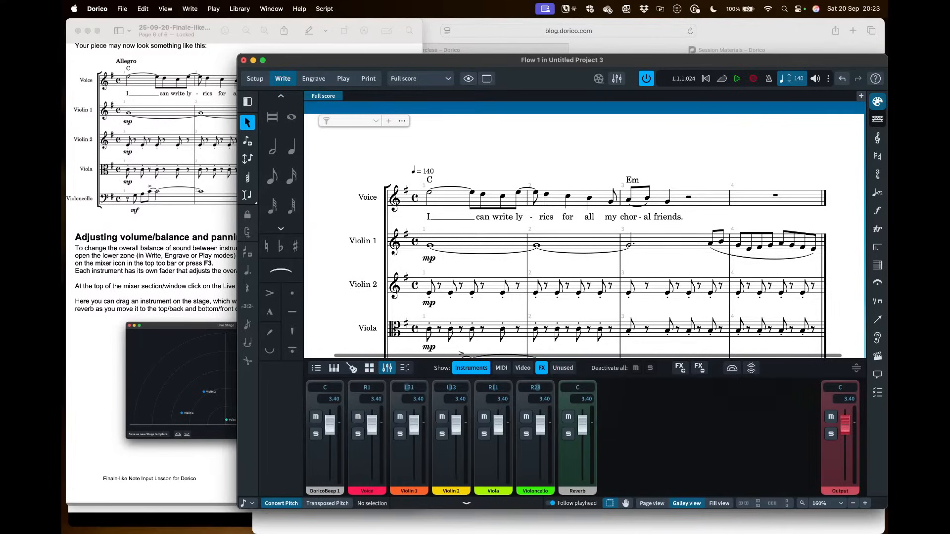
drag(184, 1, 397, 44)
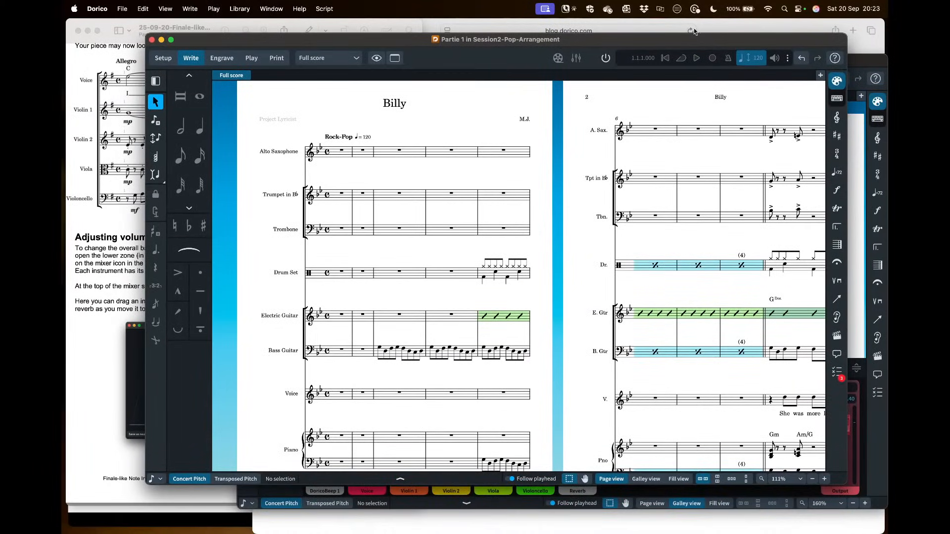
- Switch to Safari and check the session materials page's web address and its Pop Arrangement.Dorico download
click(727, 26)
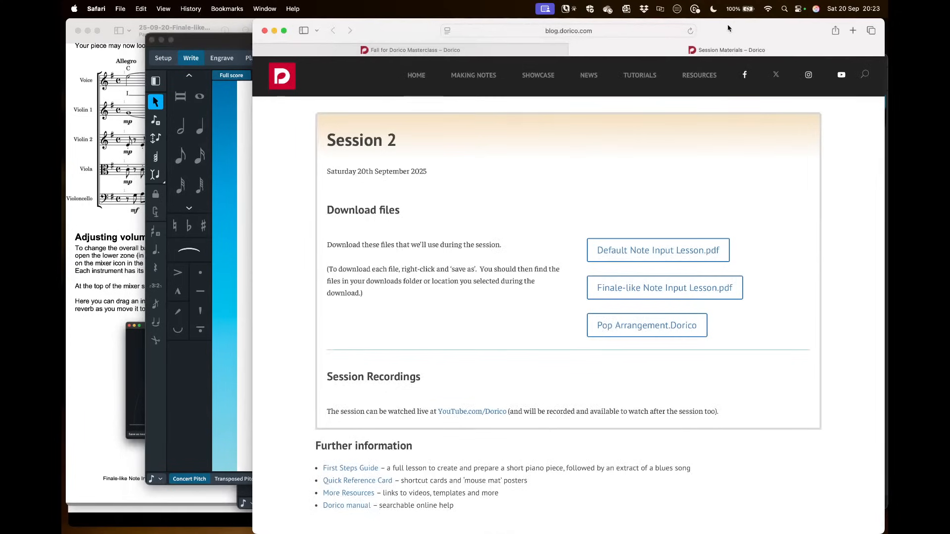
click(597, 31)
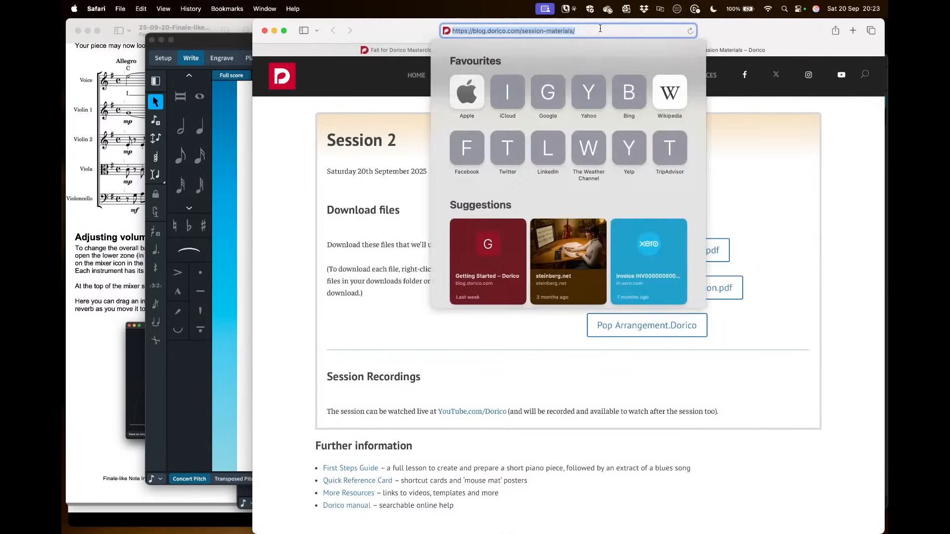
click(780, 201)
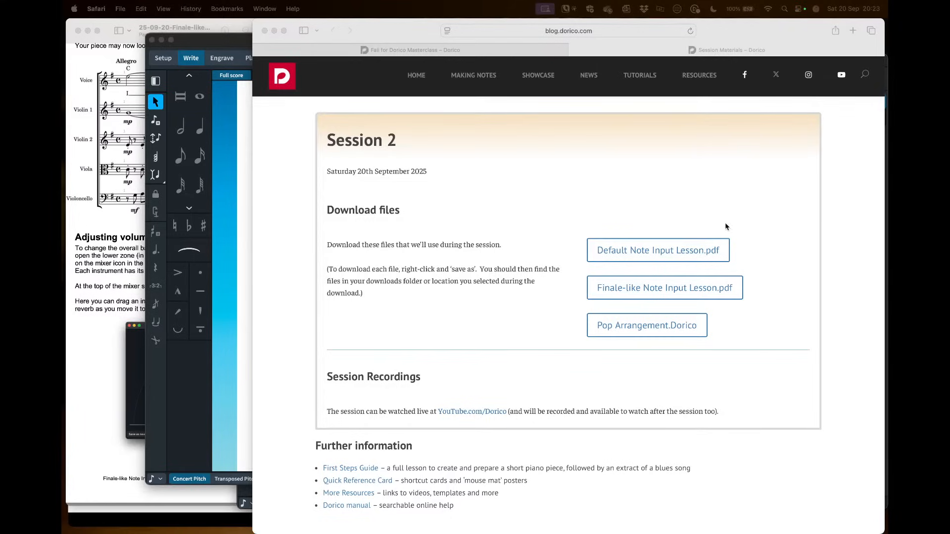
click(767, 369)
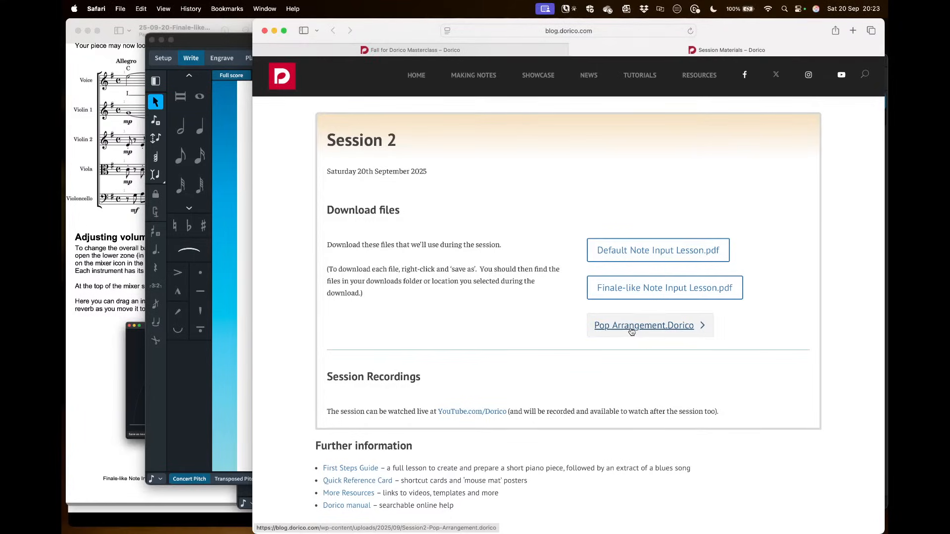
- Return to the Session2-Pop-Arrangement project in Dorico and examine the instruments on the full score's opening pages
click(228, 236)
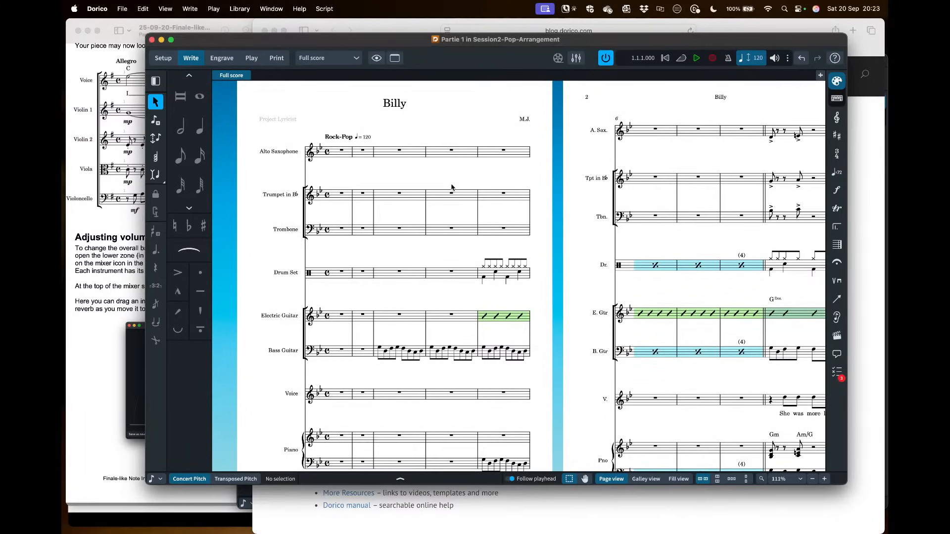
scroll(536, 282, down, 3)
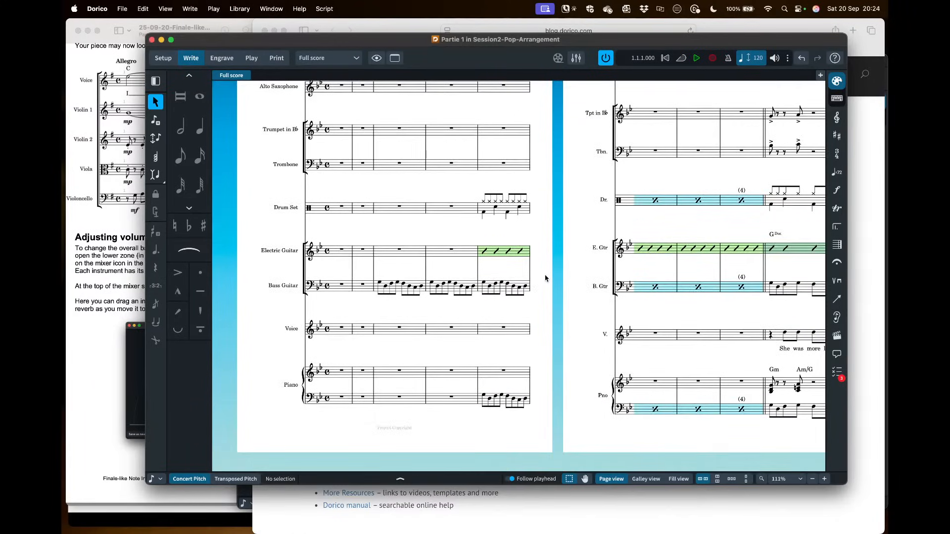
scroll(545, 278, up, 2)
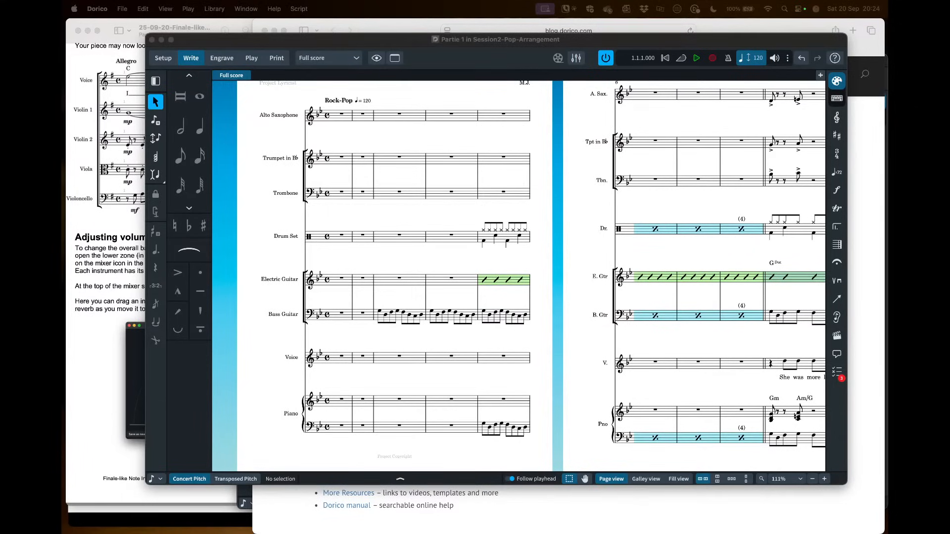
click(394, 41)
- Switch to the session materials page in Safari and locate the recording link for session 1
click(537, 517)
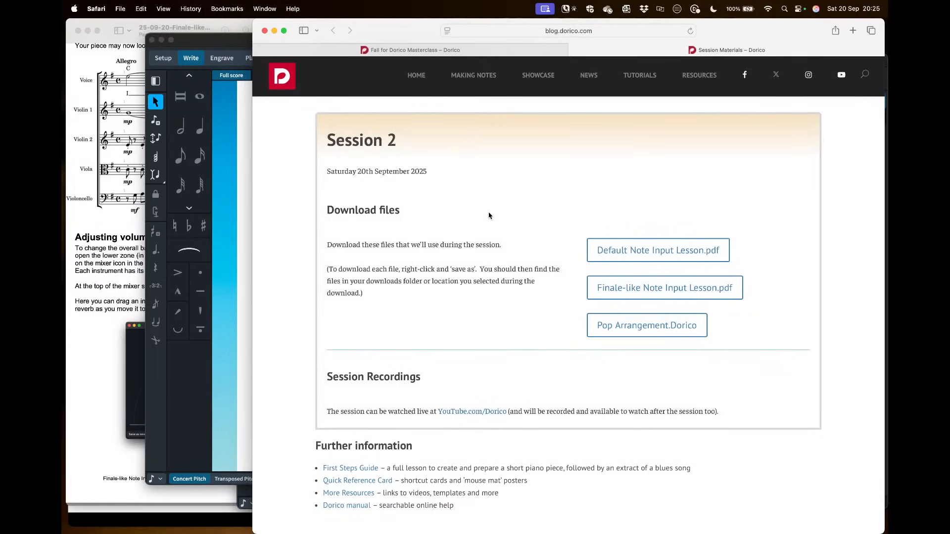
scroll(488, 215, up, 5)
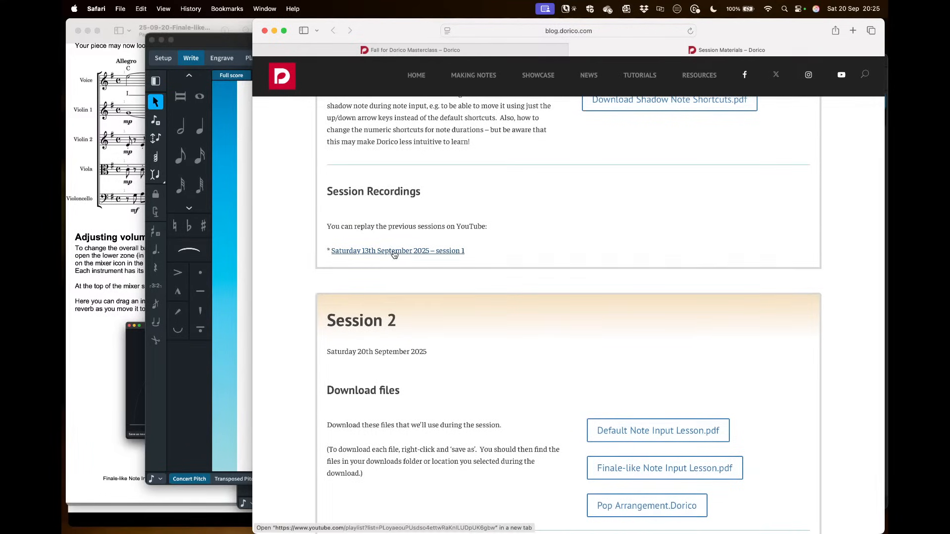
- Review the Session 2 downloads, session recordings and further information on the session materials page
scroll(468, 297, down, 8)
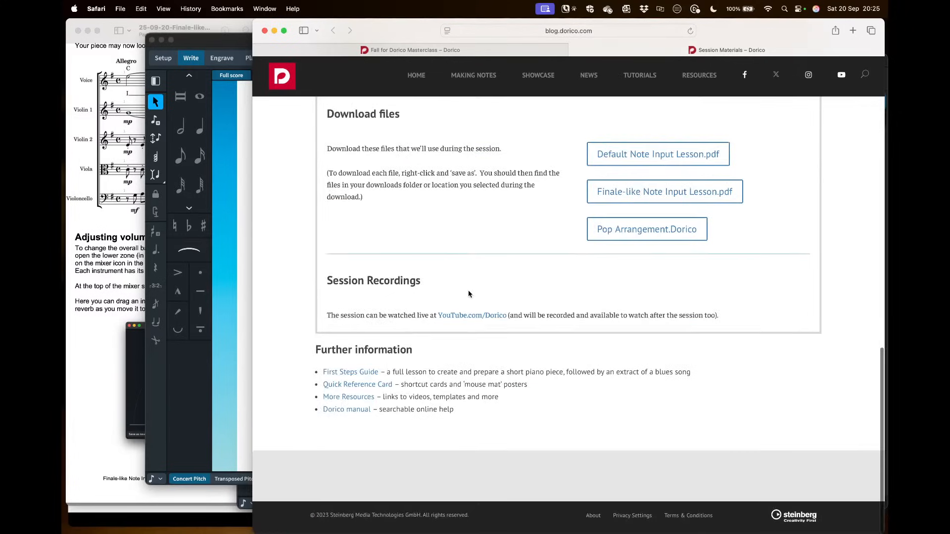
scroll(470, 299, up, 2)
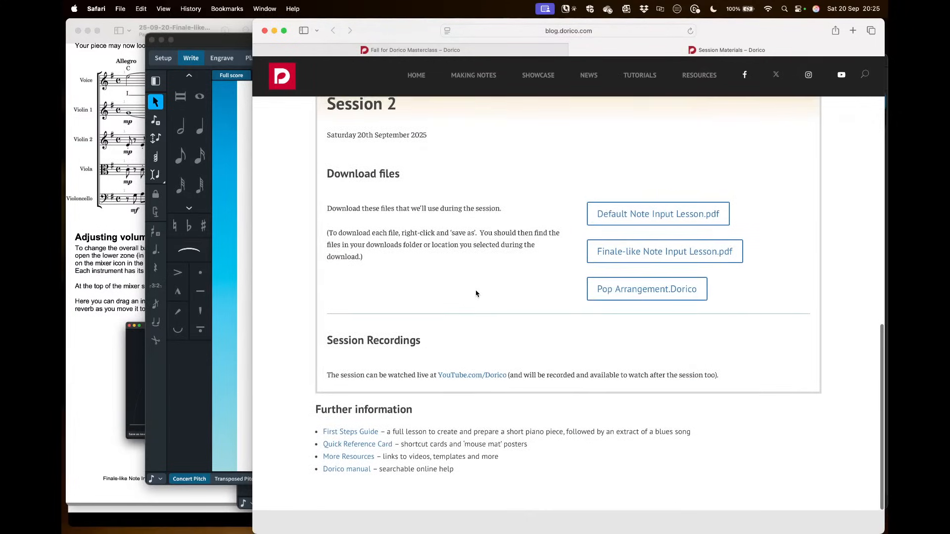
scroll(475, 295, up, 1)
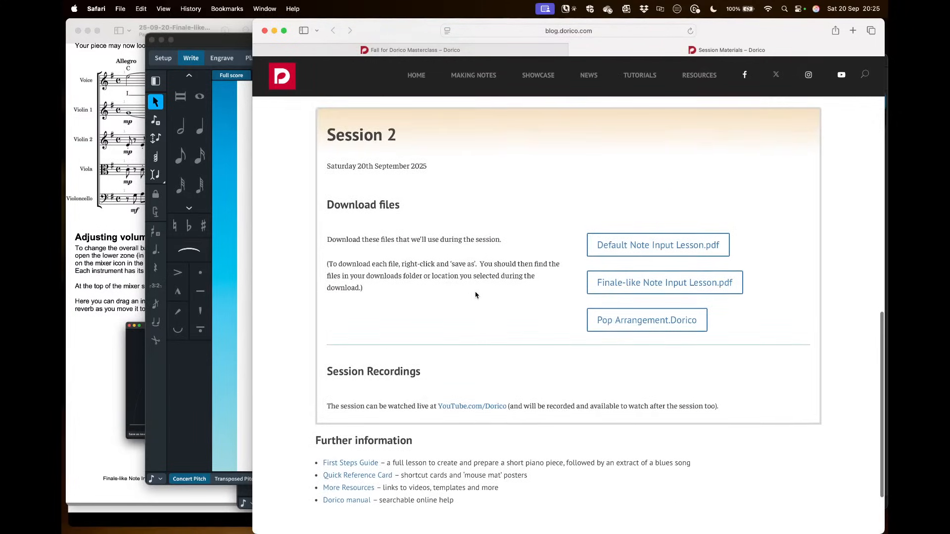
- Switch to the Session2-Pop-Arrangement project in Dorico and start note input at bar 3 of the Voice staff
click(188, 266)
double_click(378, 364)
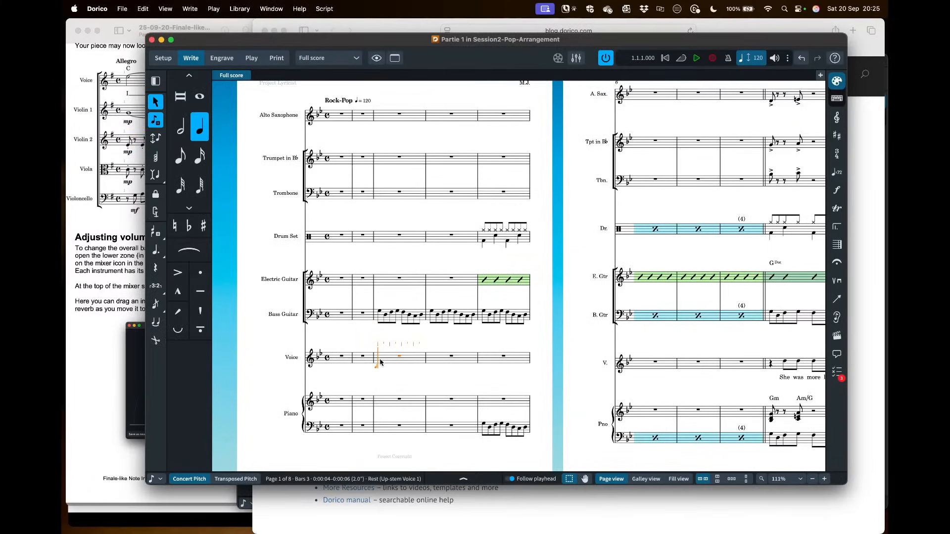
scroll(381, 360, up, 5)
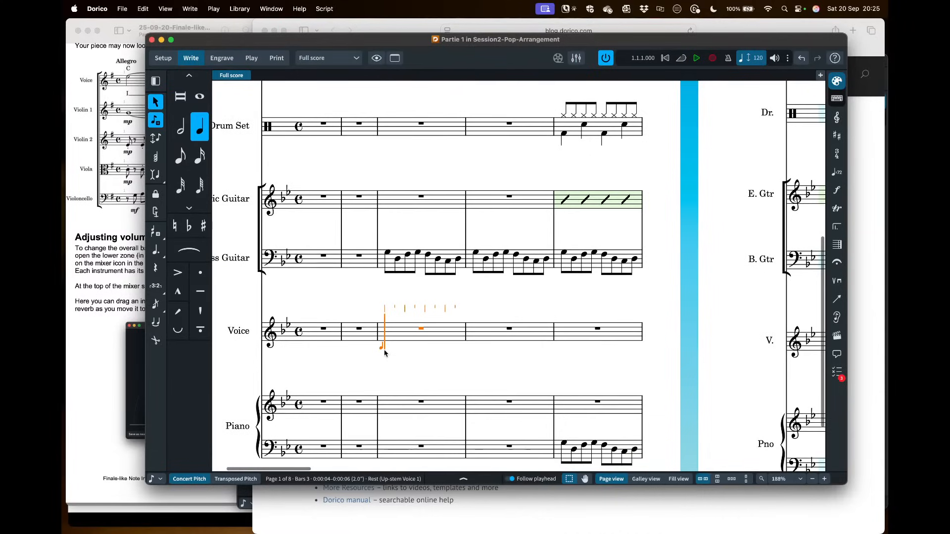
- Step the caret forward and back through bar 3 of the Voice staff, ending on the offbeat of beat 2
key(Right)
key(Right)
key(Right)
key(Right)
key(Right)
key(Right)
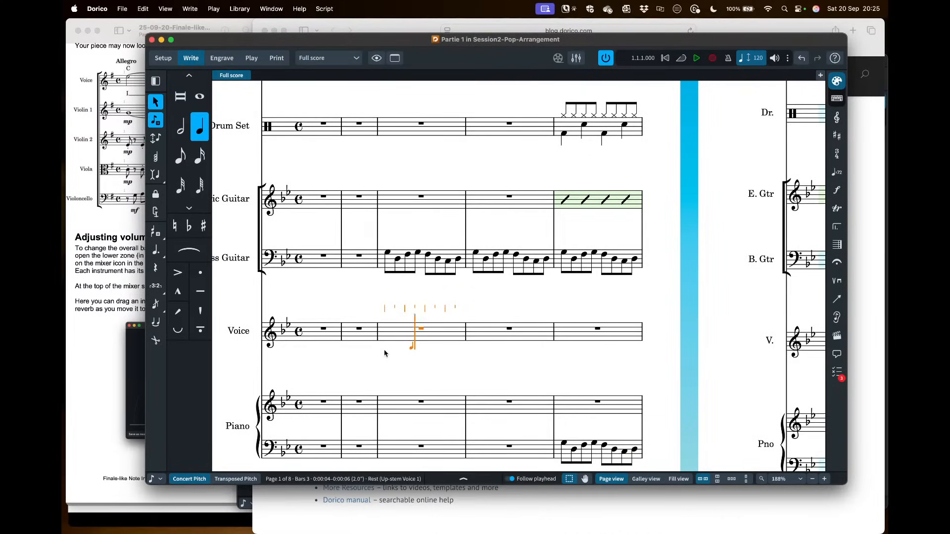
key(Right)
key(Left)
key(Left)
key(Left)
key(Left)
key(Left)
key(Left)
key(Right)
key(Right)
key(Right)
key(Left)
- Enter a dotted quarter-note D at the caret in the Voice staff, undo it and leave note input
key(period)
key(d)
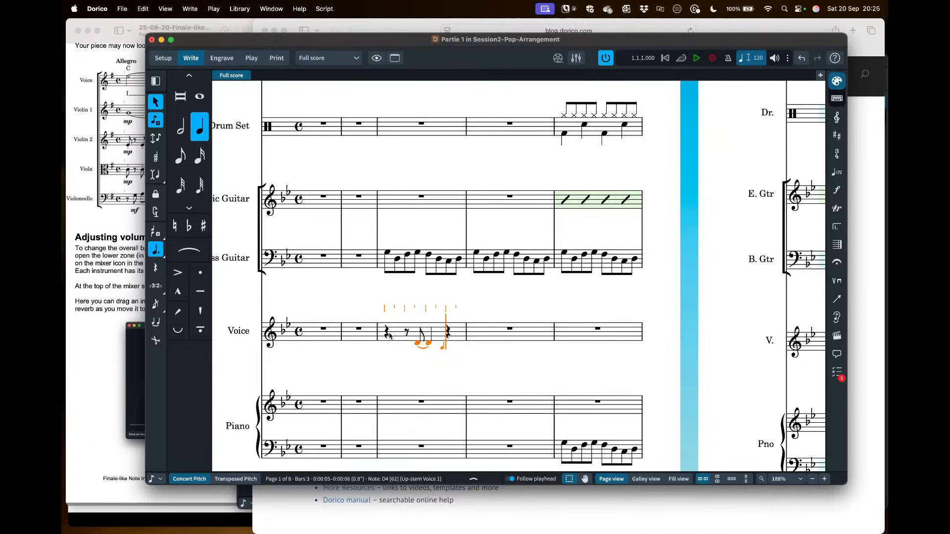
key(super+z)
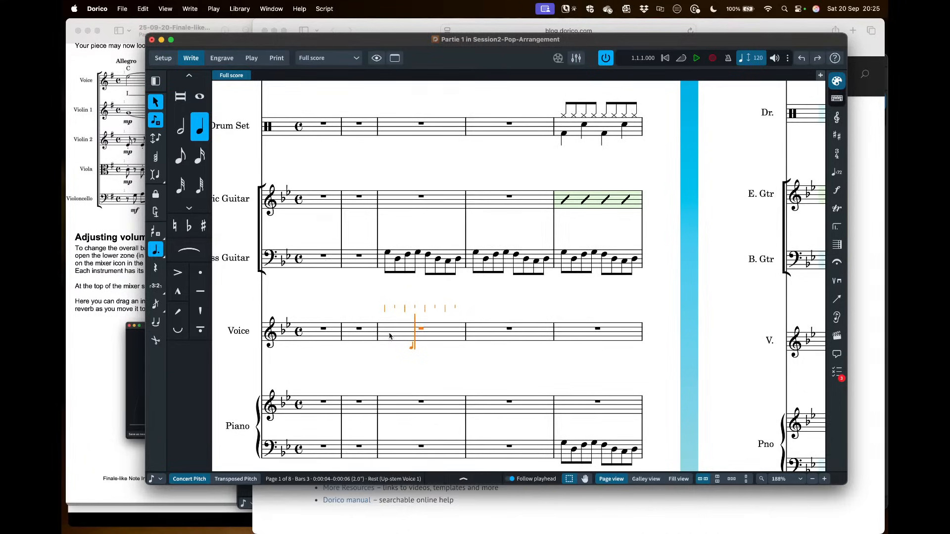
key(Escape)
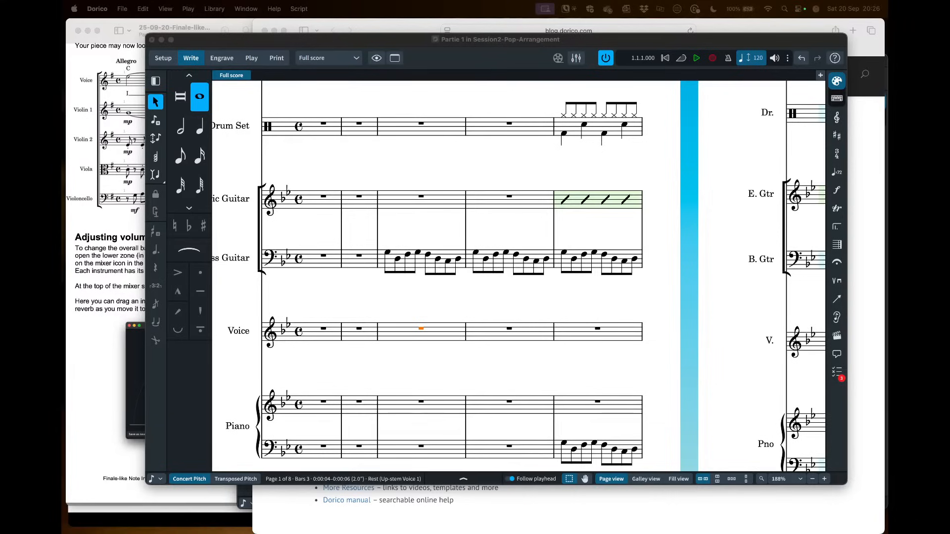
- In Setup mode, open the preset ensembles, pick String Quartet from Strings, and dismiss the picker without adding it
click(364, 158)
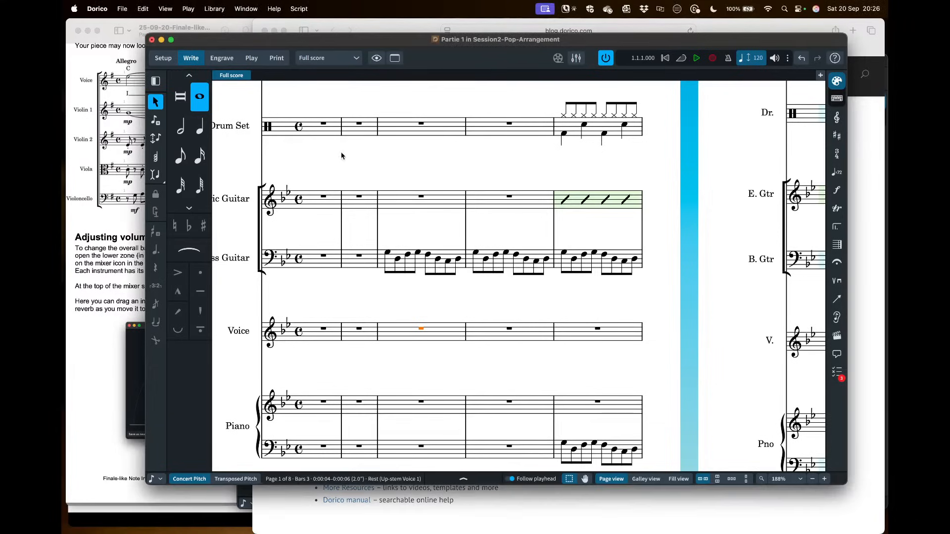
click(157, 58)
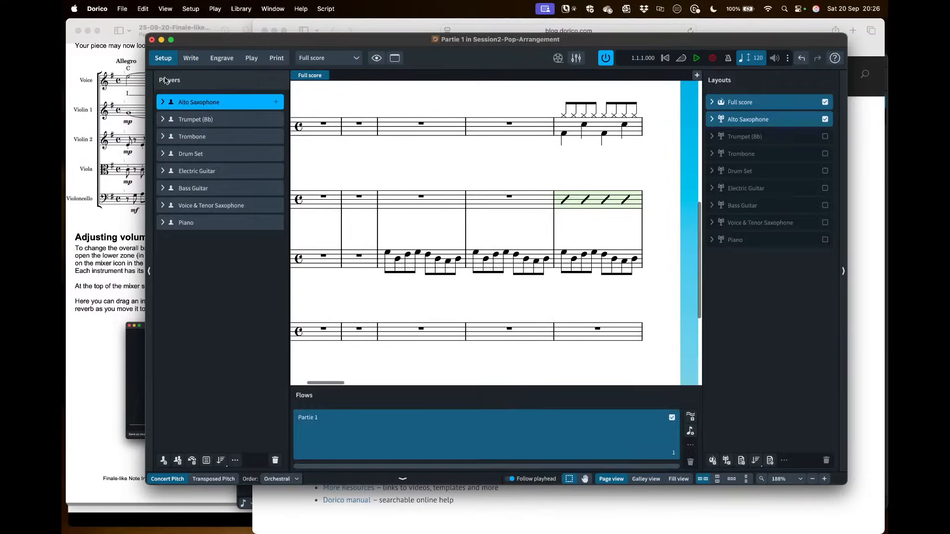
click(192, 461)
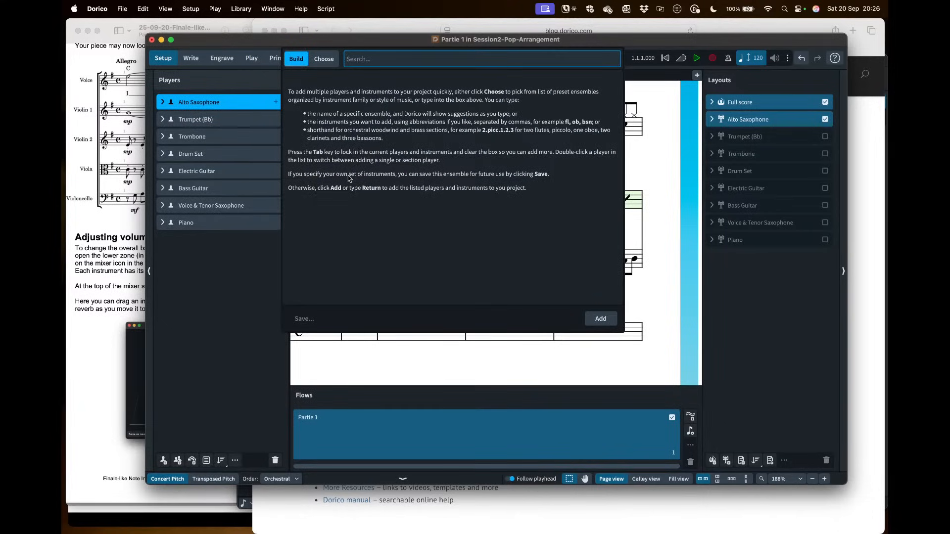
click(319, 59)
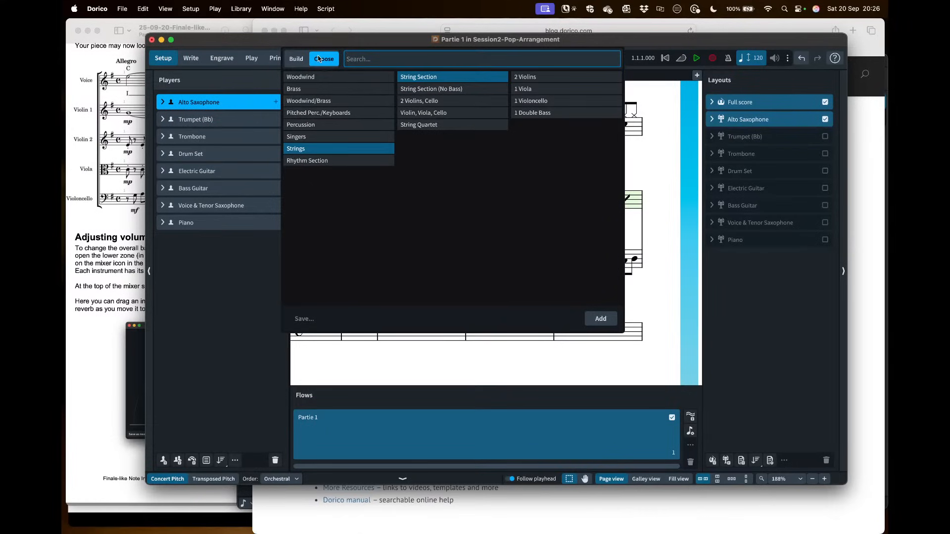
click(411, 126)
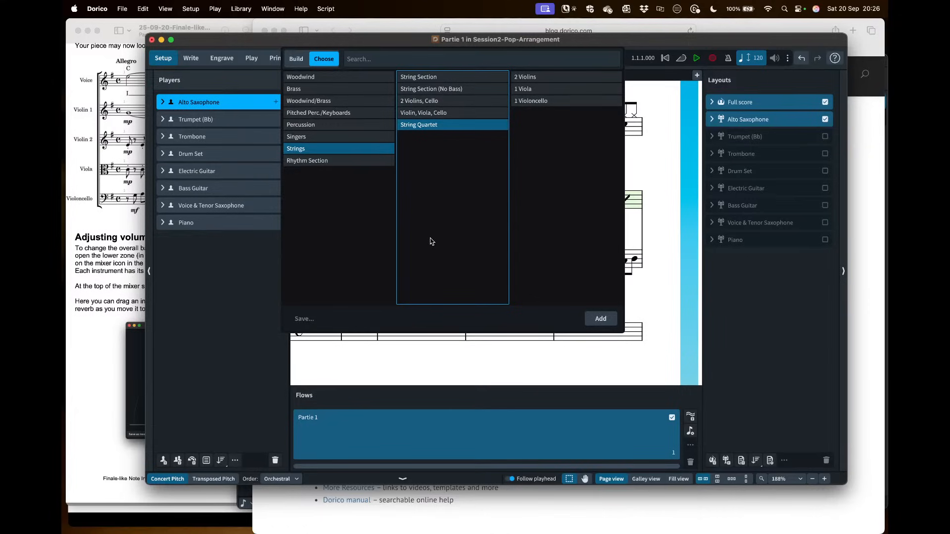
click(253, 310)
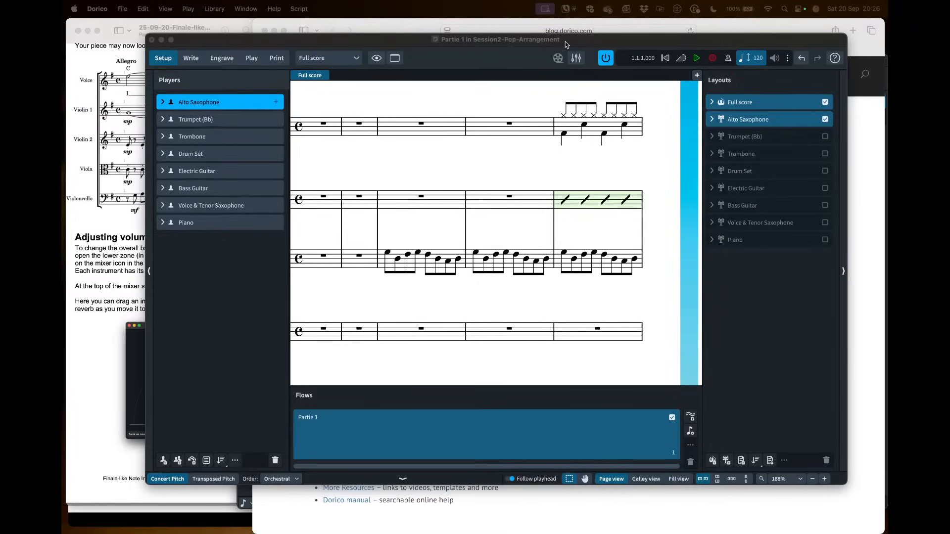
- Switch to the Untitled Project 3 window and replace Violin 1's slur across bars 3–4 with one over bar 3's last two eighth notes
drag(581, 43, 63, 94)
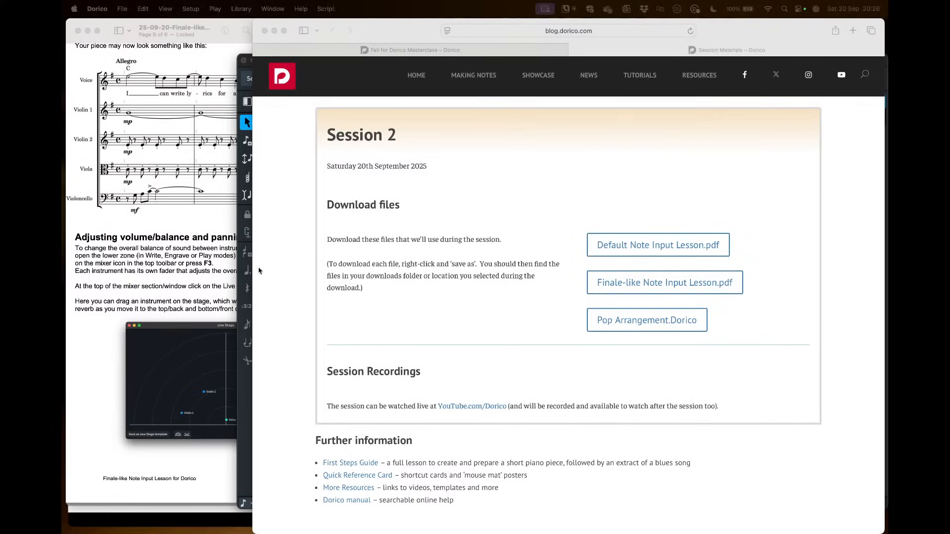
click(247, 404)
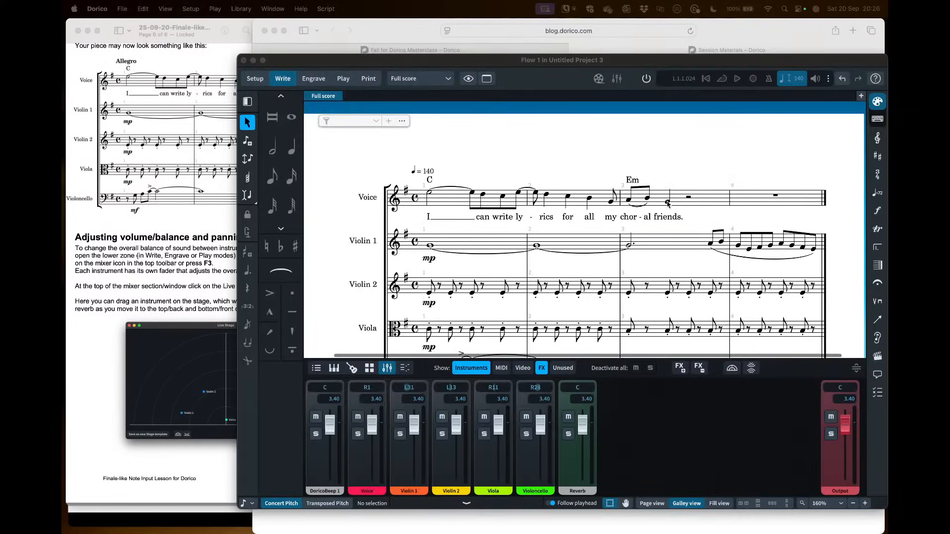
click(726, 255)
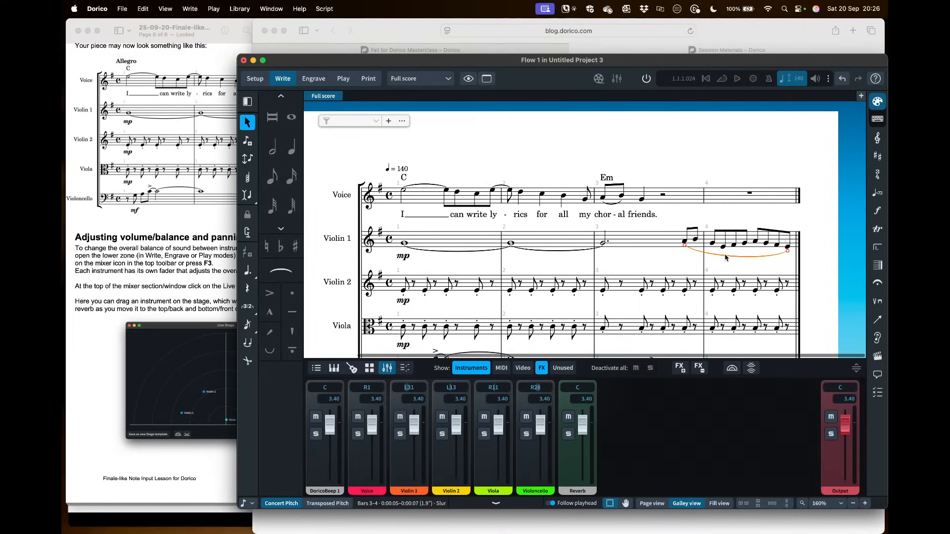
click(689, 244)
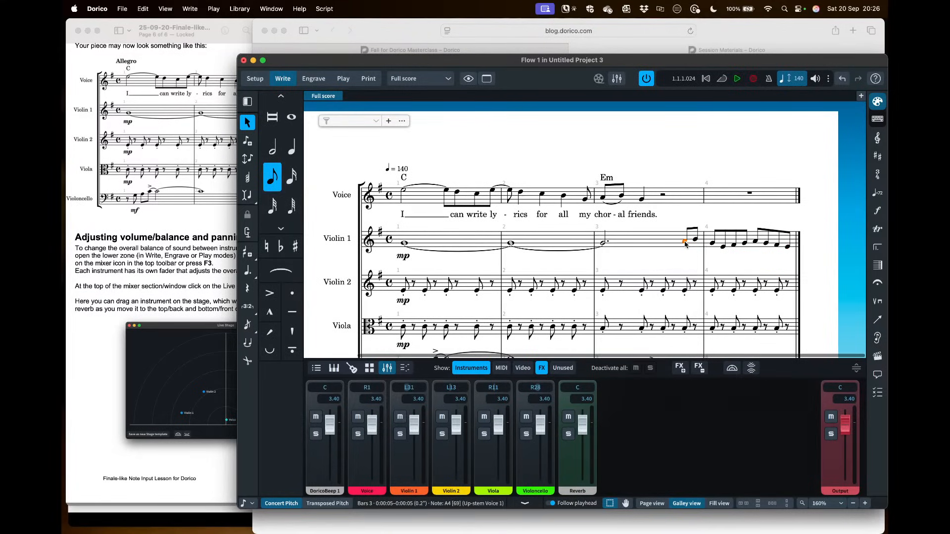
click(687, 254)
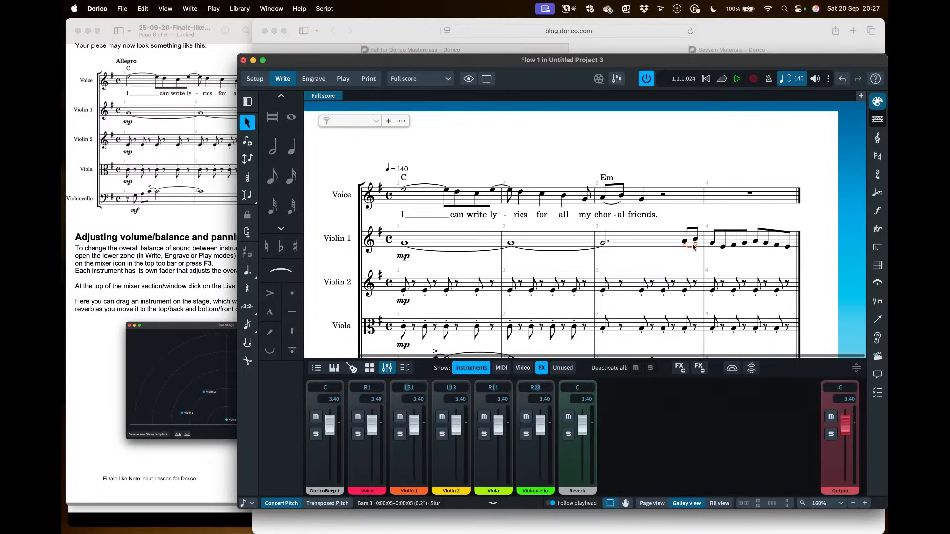
- Extend the Violin 1 slur's end to bar 4's fourth eighth note, and pull it back to the bar's first note
scroll(689, 250, up, 5)
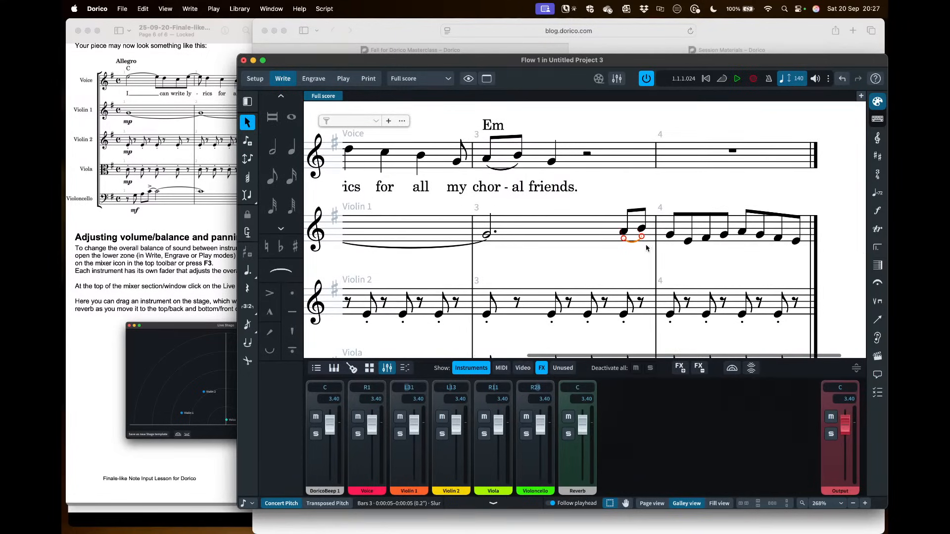
drag(641, 240, 726, 255)
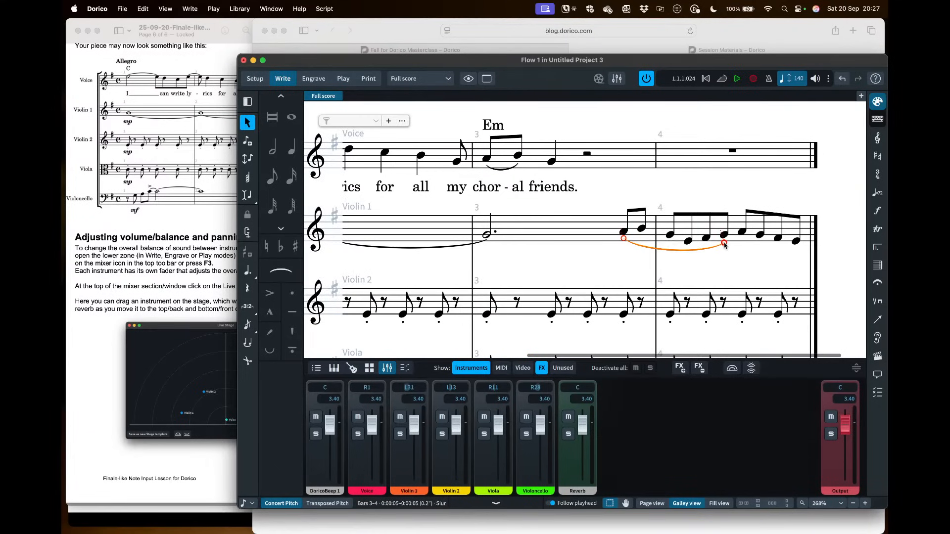
drag(724, 246, 652, 251)
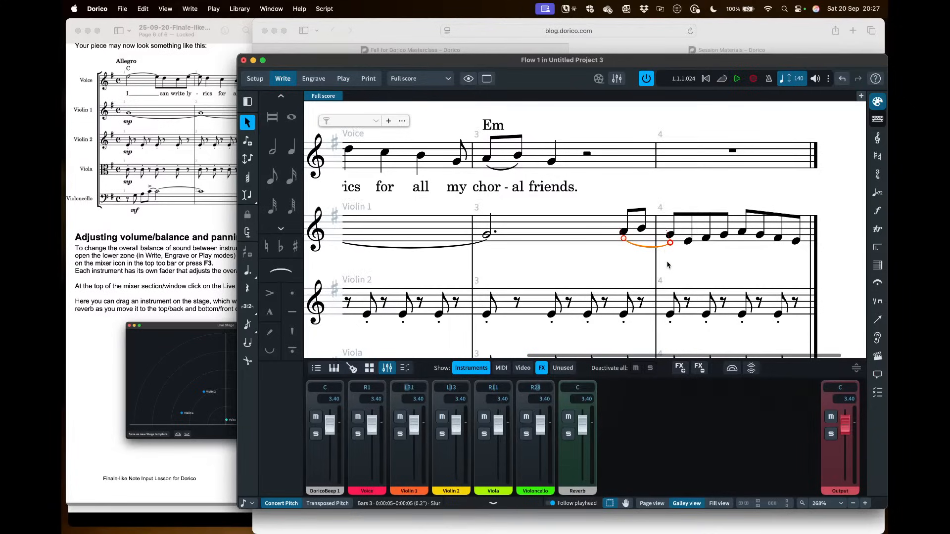
- Extend the Violin 1 slur's end note by note to the last eighth note of bar 4
key(alt+Right)
key(alt+Right)
key(alt+Right)
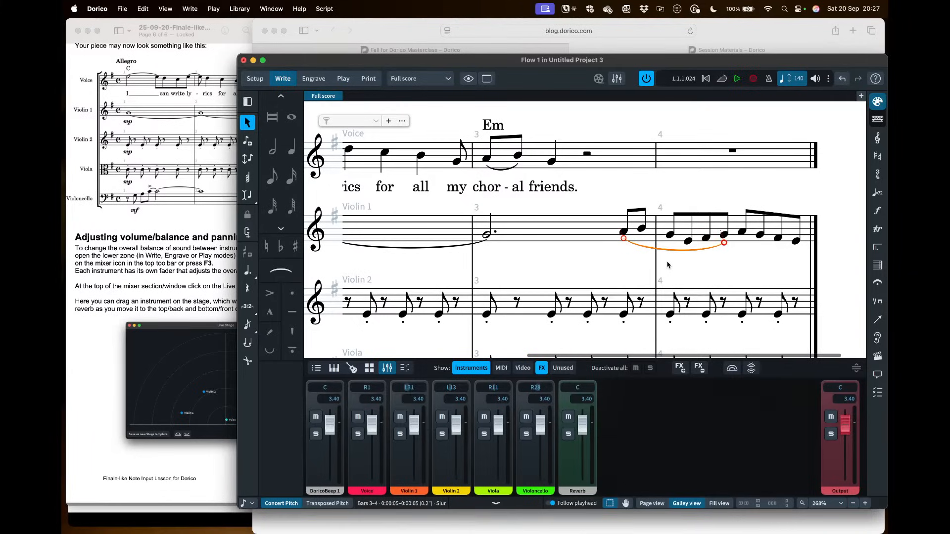
key(alt+Right)
key(alt+Right)
key(alt+Right)
key(alt+Right)
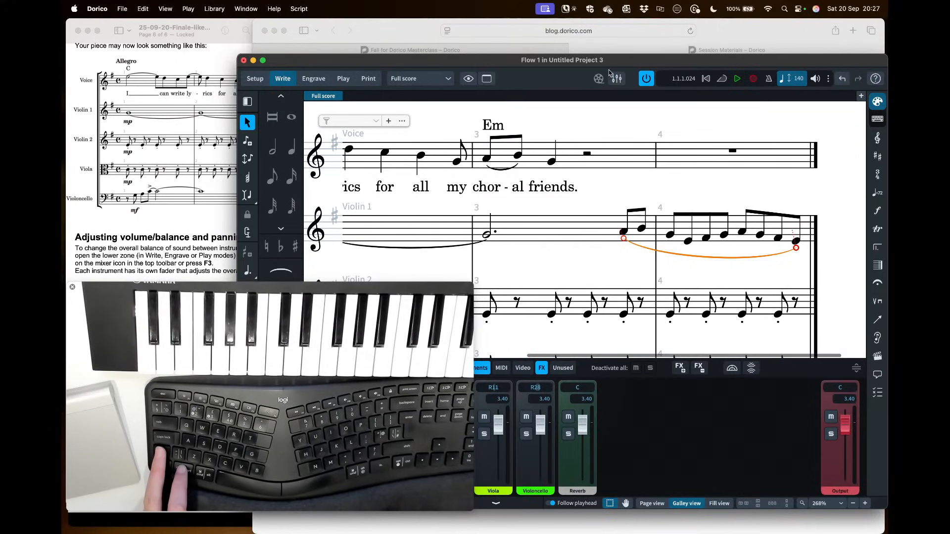
- Shorten the Violin 1 slur note by note so it ends on the second eighth note of bar 4
key(shift+alt+Left)
key(shift+alt+Left)
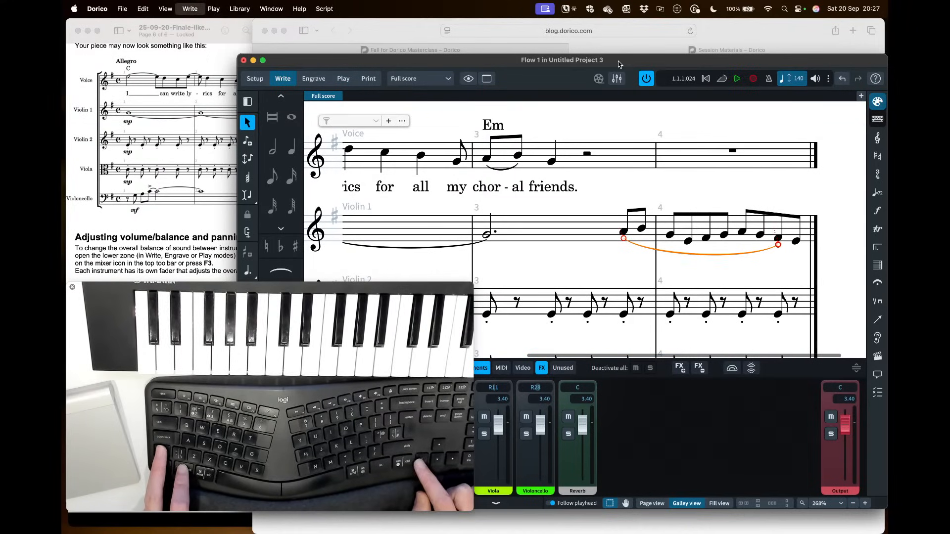
key(shift+alt+Left)
key(shift+alt+Left)
key(shift+alt+Left)
key(shift+alt+Left)
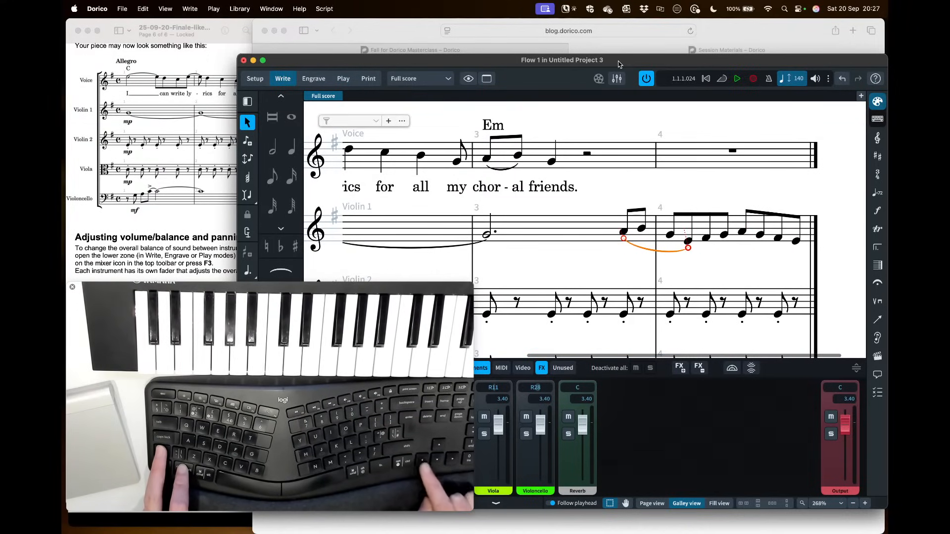
- Lengthen the Violin 1 slur by four notes and shorten it back to bar 4's second eighth note
key(shift+alt+Right)
key(shift+alt+Right)
key(shift+alt+Right)
key(shift+alt+Right)
key(shift+alt+Left)
key(shift+alt+Left)
key(shift+alt+Left)
key(shift+alt+Left)
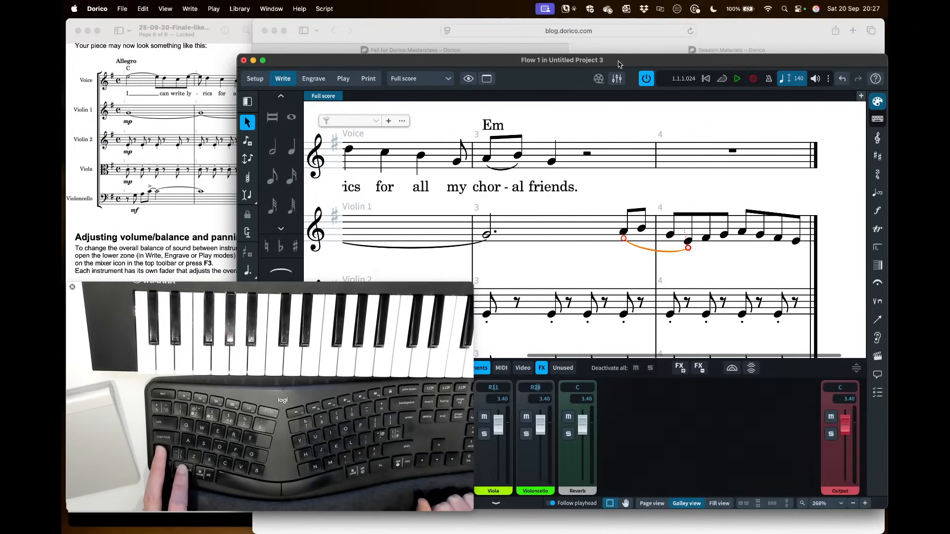
- Move the Voice staff's quarter-note G in bar 3 one quarter note later and back to its original beat
click(552, 162)
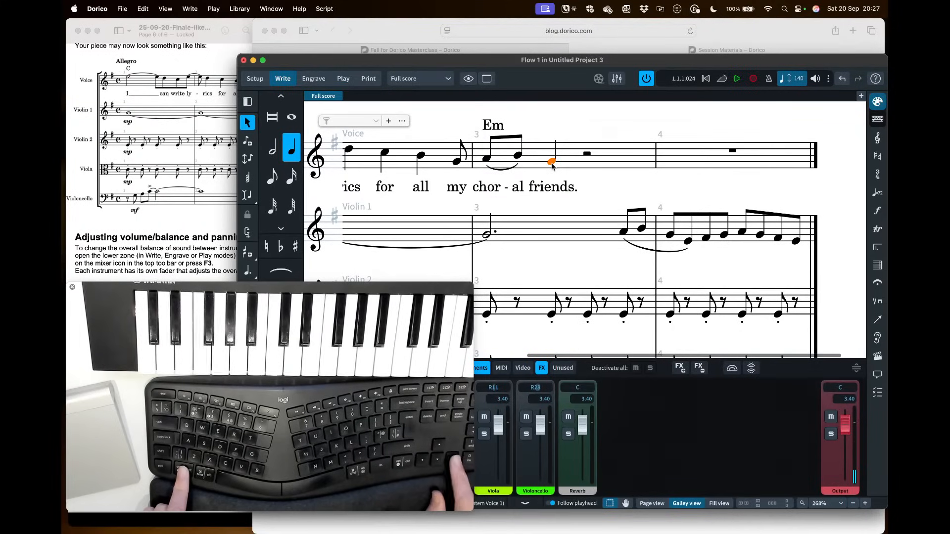
key(alt+Right)
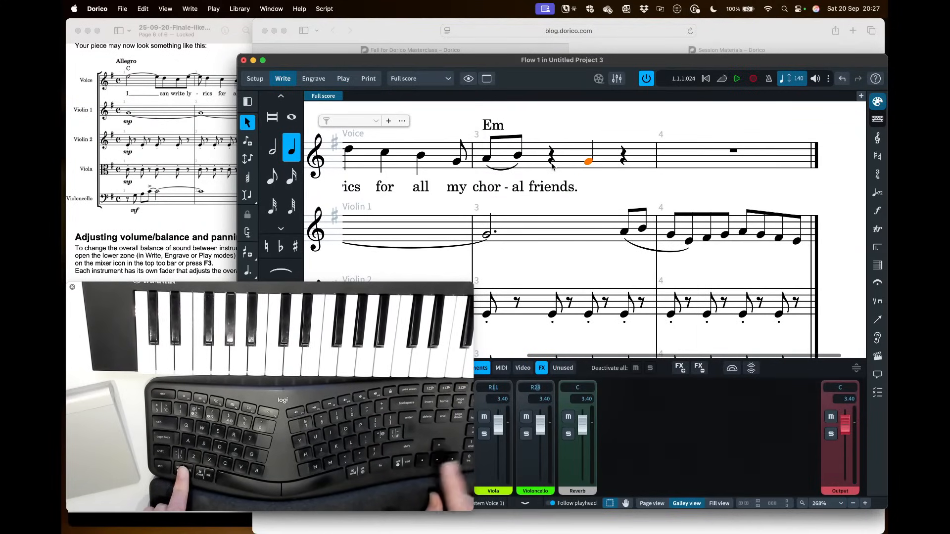
key(alt+Left)
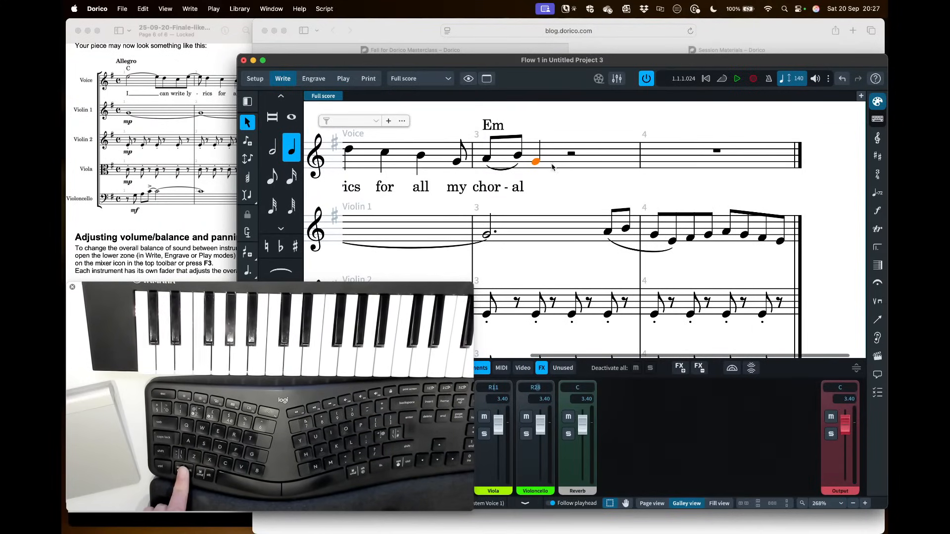
- Move the whole Violin 1 slur later and back again so it spans bar 4's first to fourth eighth notes
click(622, 250)
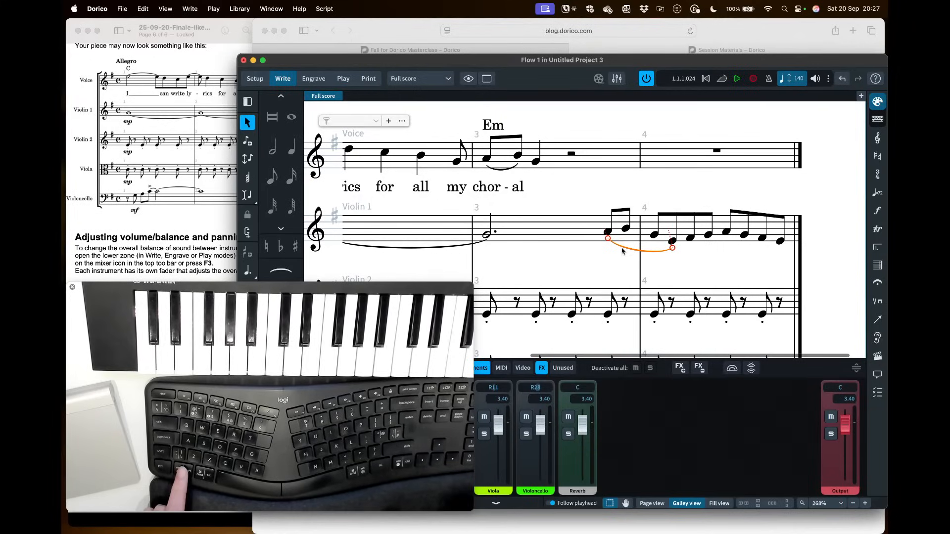
key(alt+Right)
key(alt+Right)
key(alt+Right)
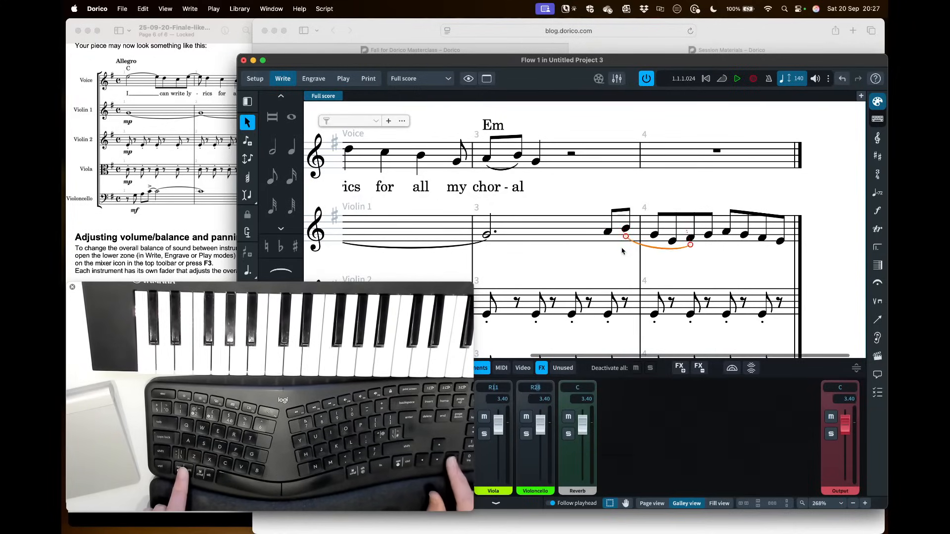
key(alt+Right)
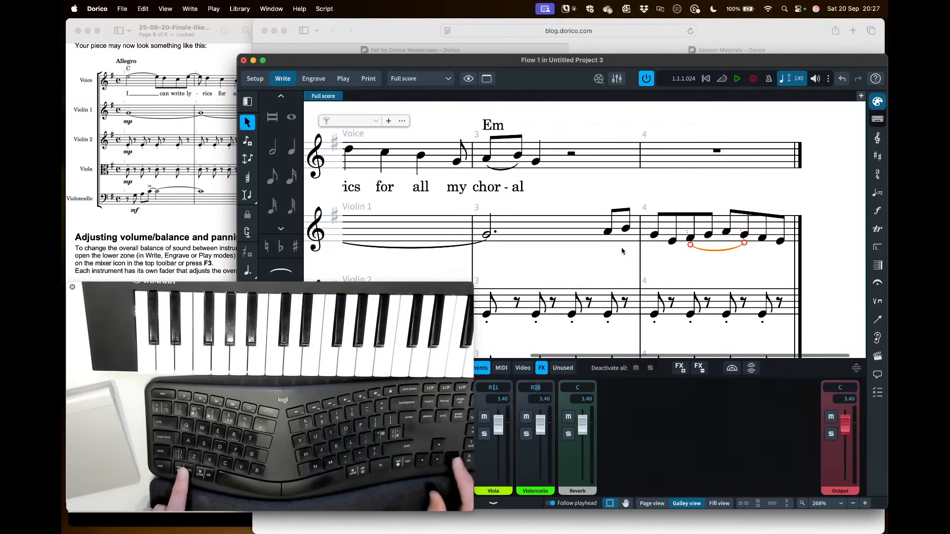
key(alt+Right)
key(alt+Left)
key(alt+Left)
key(alt+Left)
key(alt+Left)
key(alt+Left)
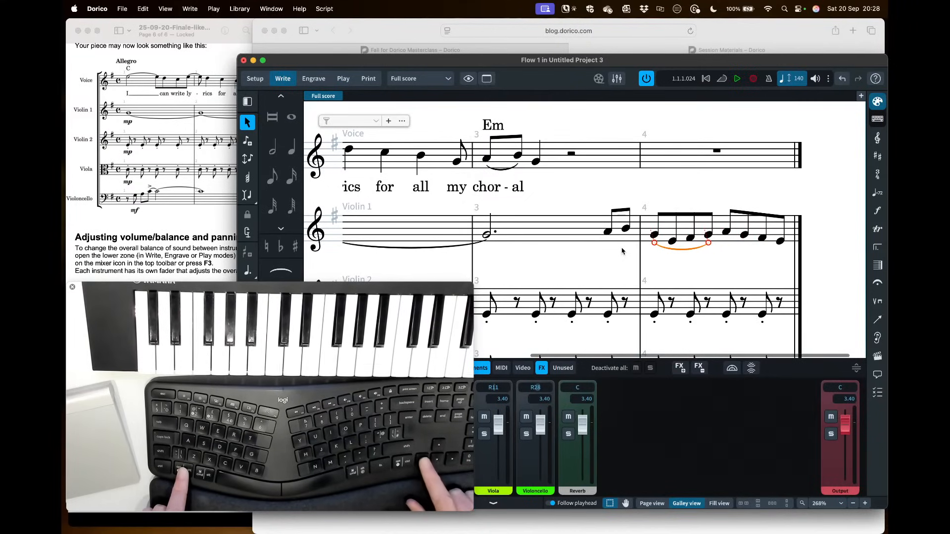
- Lengthen the Voice staff's quarter-note G in bar 3 by grid steps and shorten it back to a quarter note
click(537, 162)
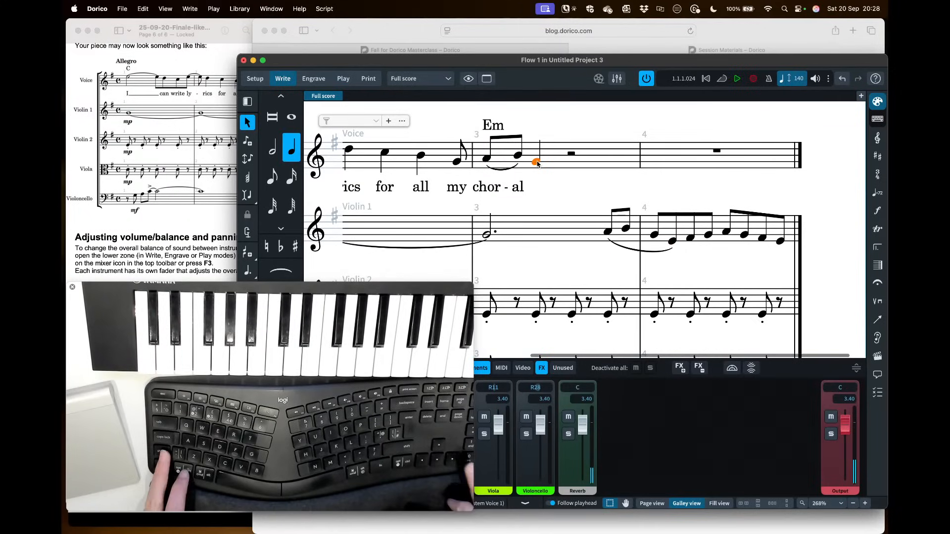
key(period)
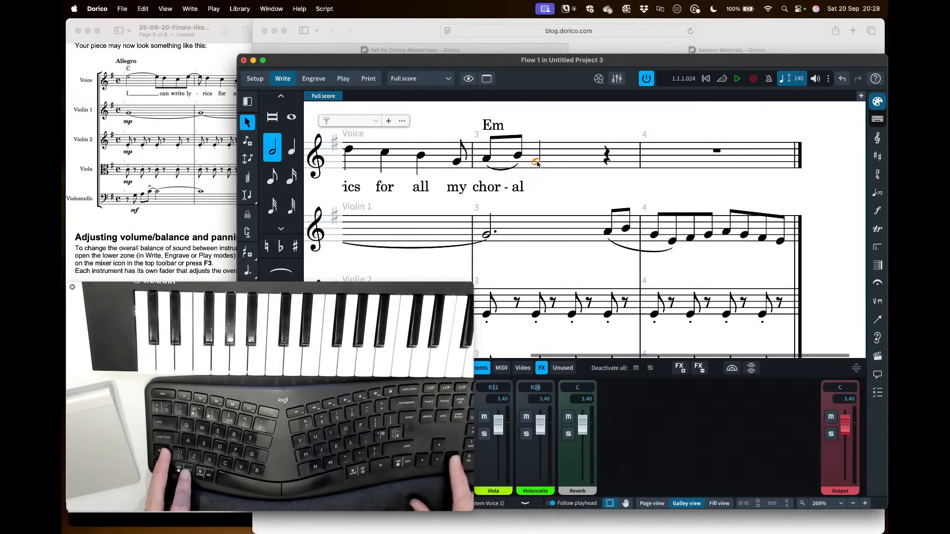
key(alt+shift+Right)
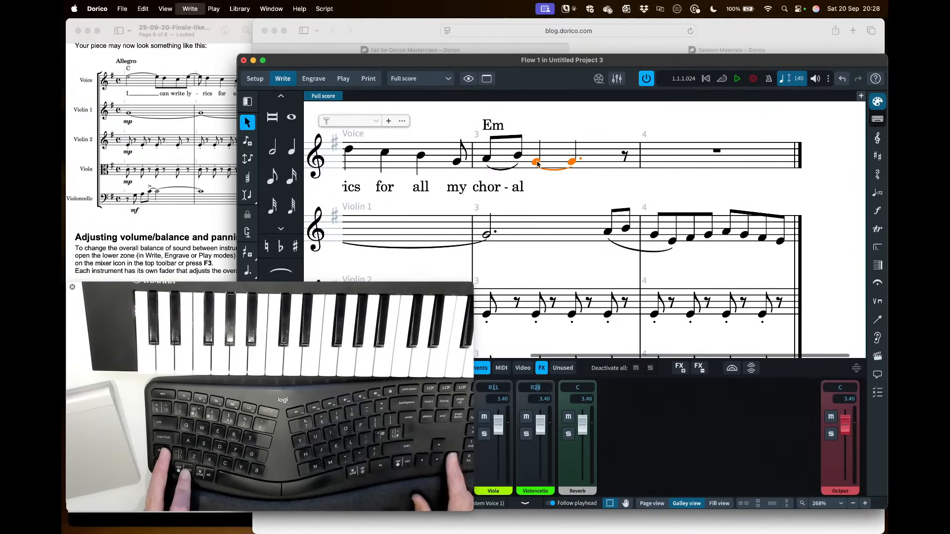
key(alt+shift+Right)
key(alt+shift+Left)
key(alt+shift+Left)
key(alt+shift+Left)
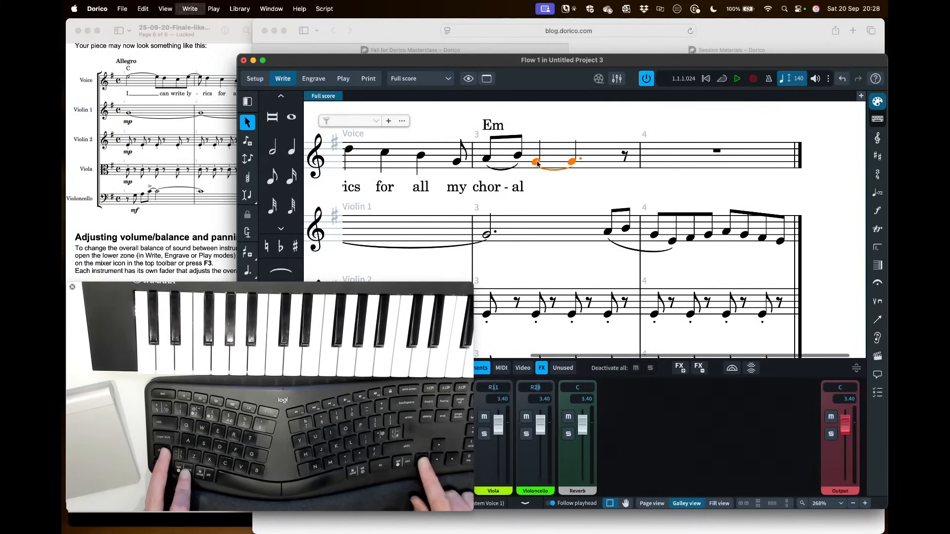
key(alt+shift+Left)
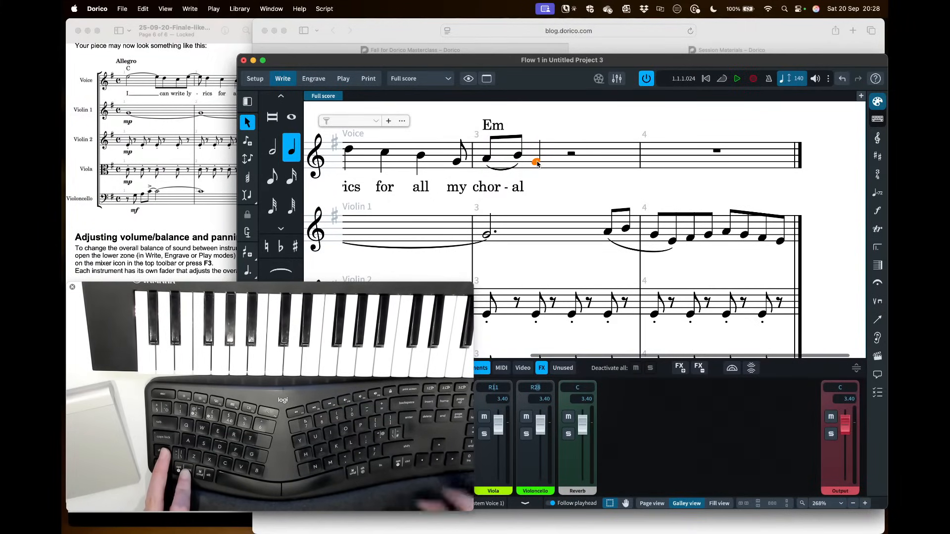
- Lengthen the Violin 1 slur that starts in bar 3 so it ends on the last eighth note of bar 4
click(627, 251)
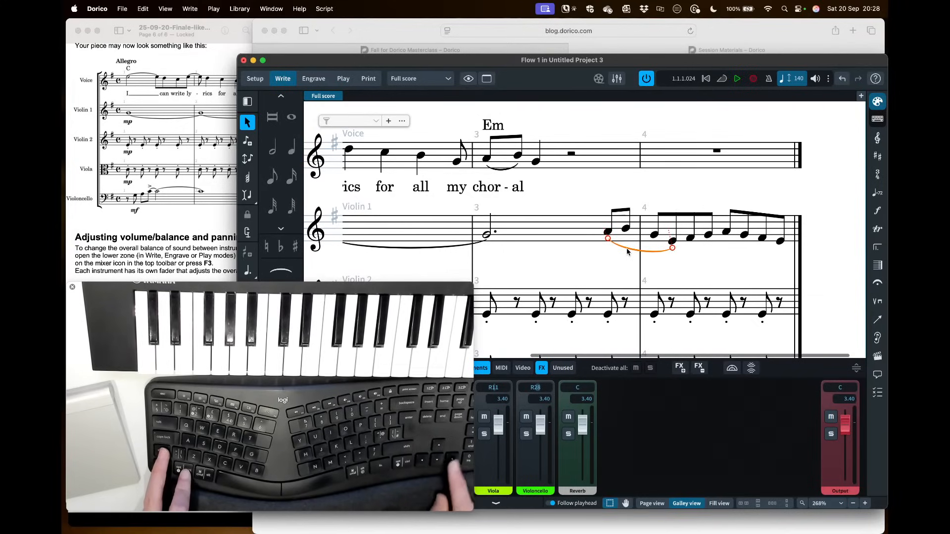
key(alt+shift+Right)
key(alt+shift+Right)
key(alt+shift+Right)
key(alt+shift+Right)
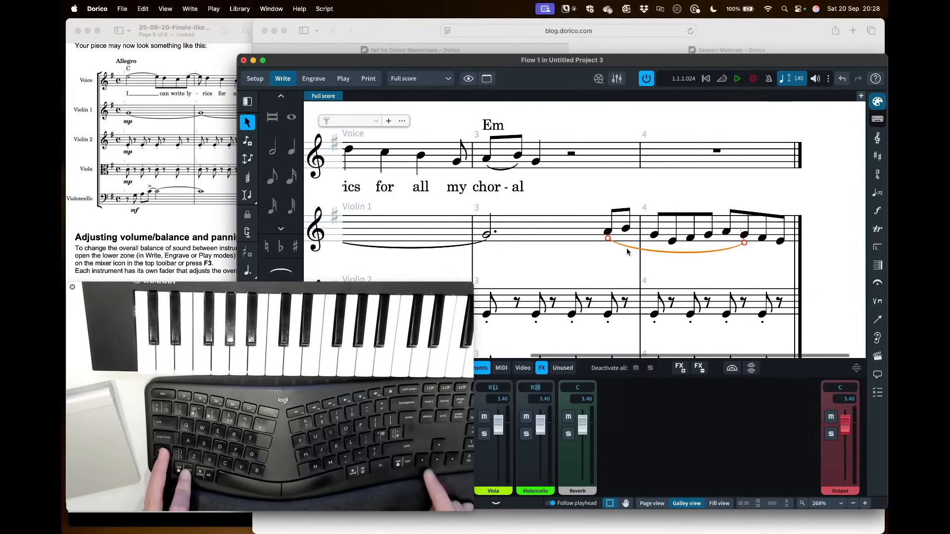
key(alt+shift+Right)
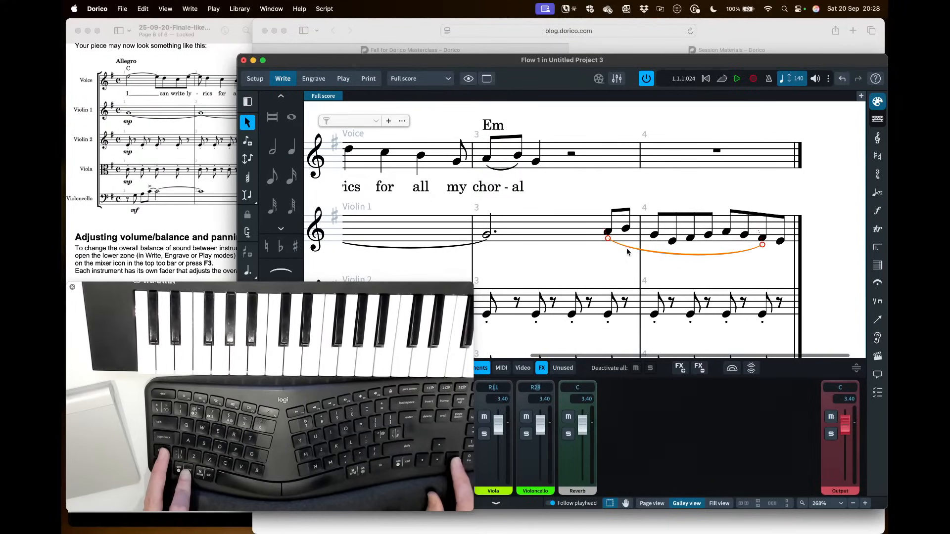
key(alt+shift+Right)
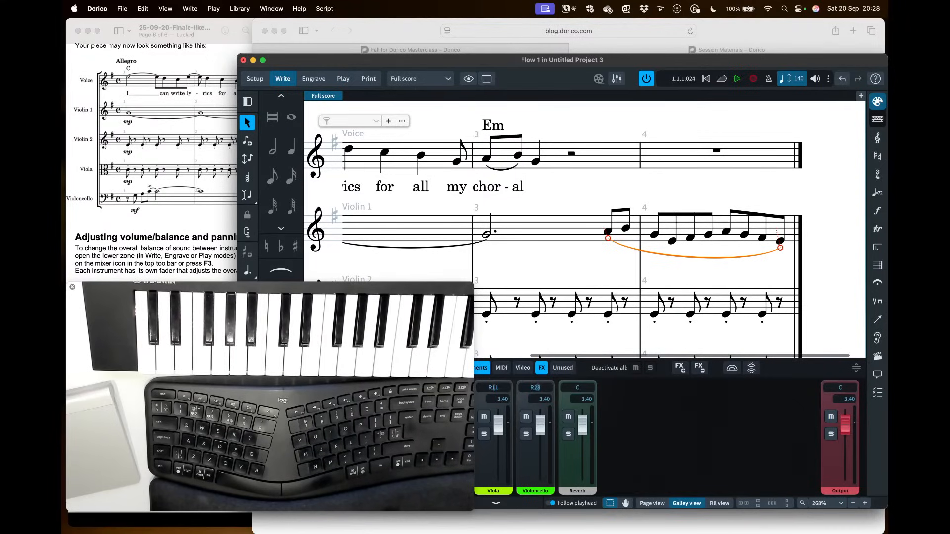
click(577, 198)
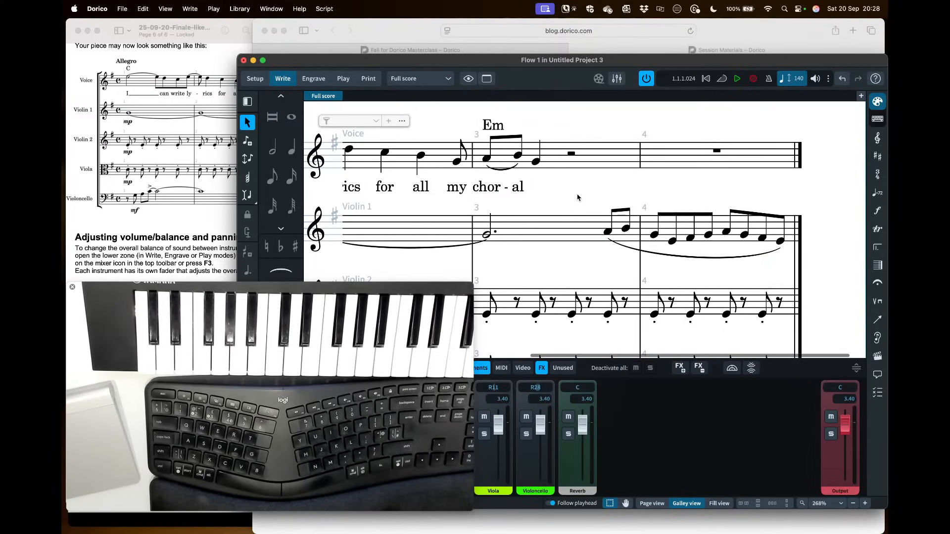
- Browse the available playback templates and close the list without applying one
click(212, 8)
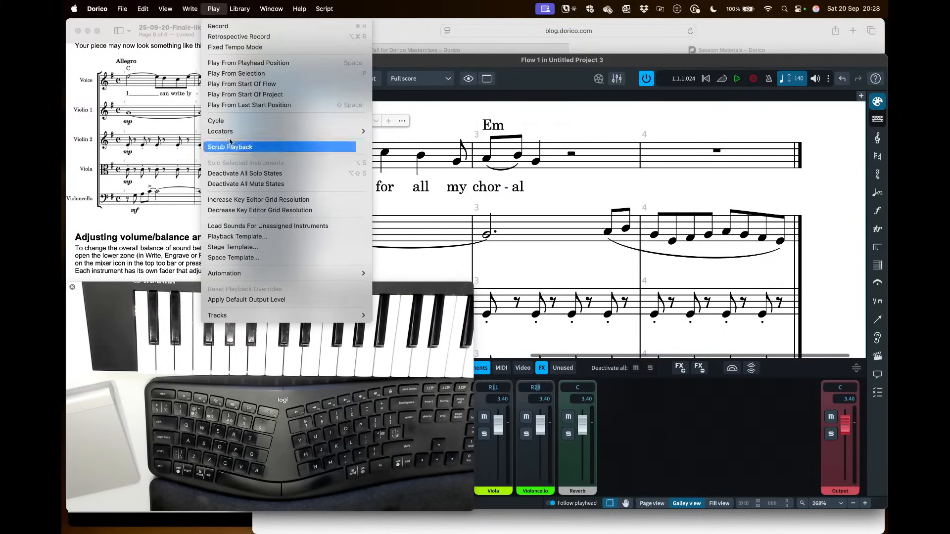
click(274, 234)
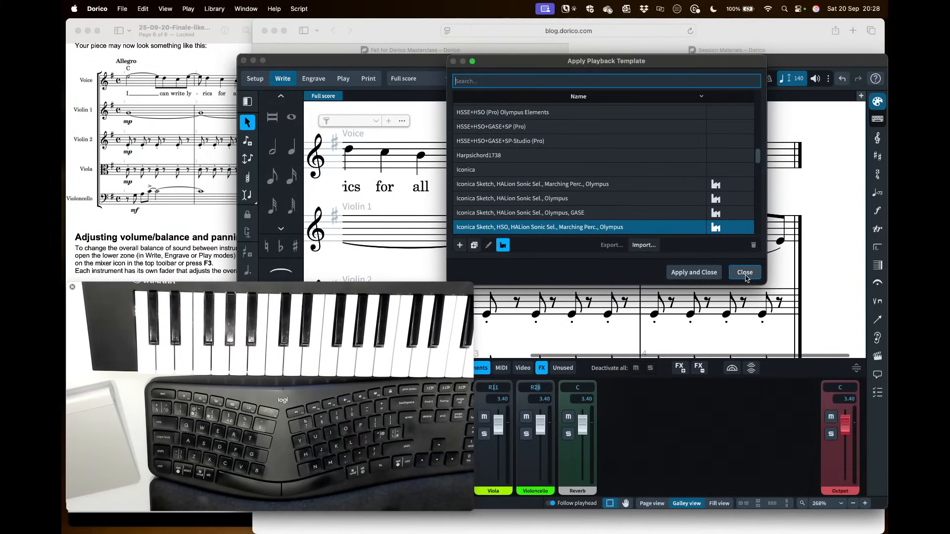
scroll(612, 212, down, 4)
scroll(612, 211, down, 2)
scroll(544, 205, up, 5)
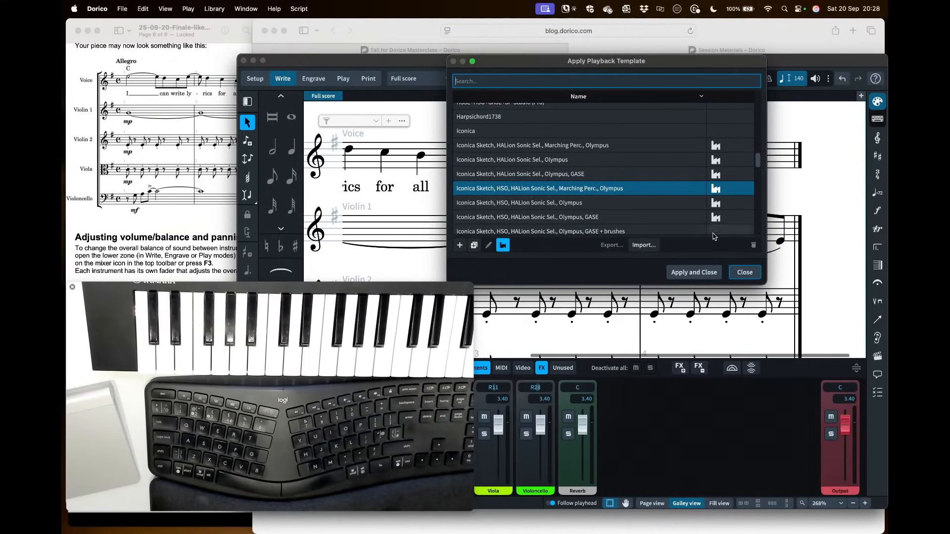
click(741, 273)
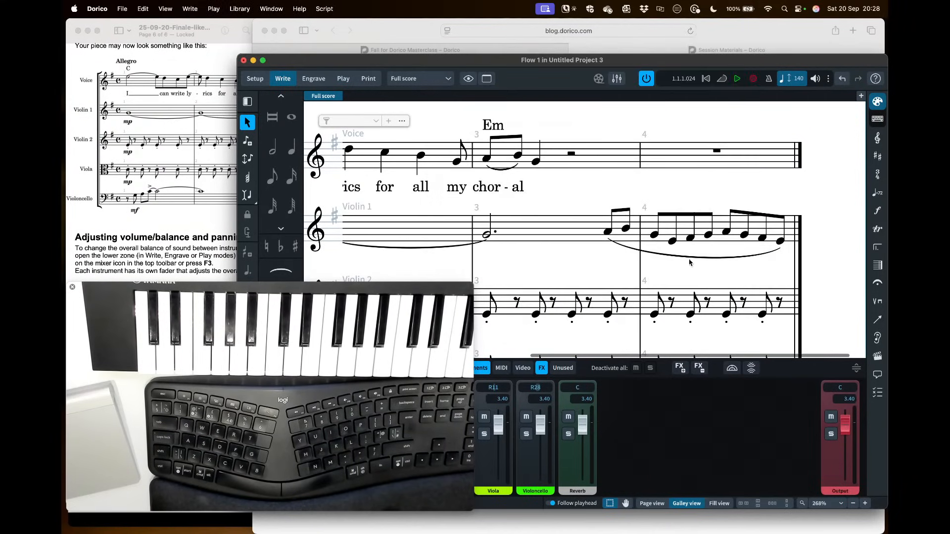
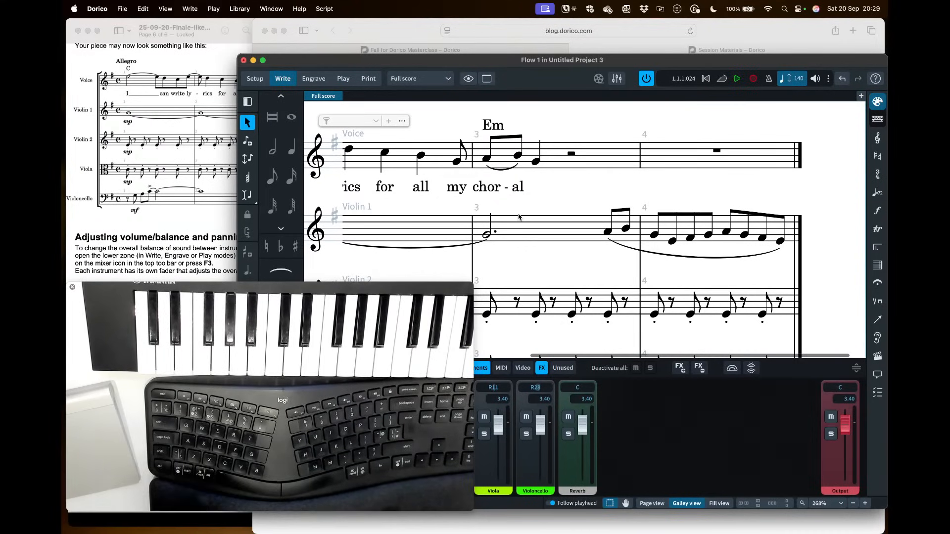
- Change the opening time signature to 4/4 and return it to common time by entering c
scroll(530, 207, left, 10)
scroll(519, 215, down, 5)
scroll(520, 218, down, 3)
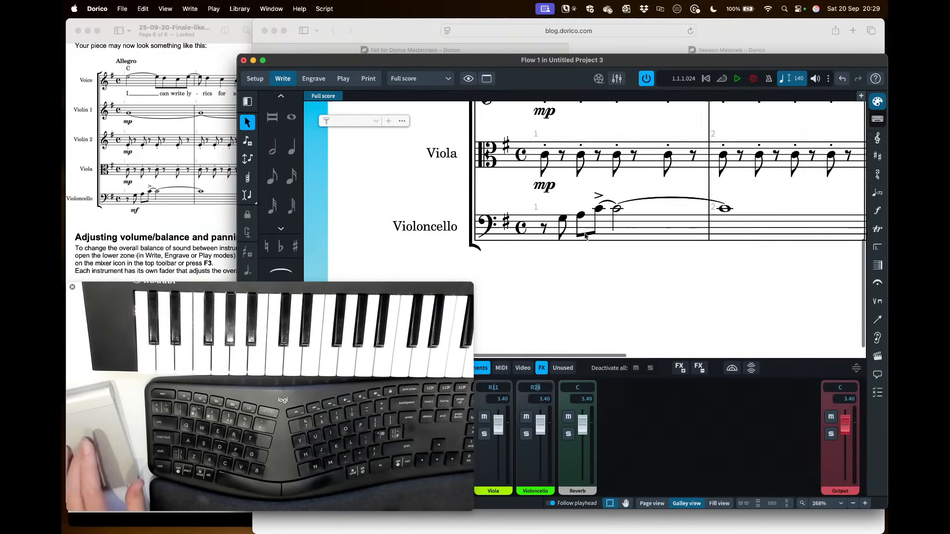
click(520, 229)
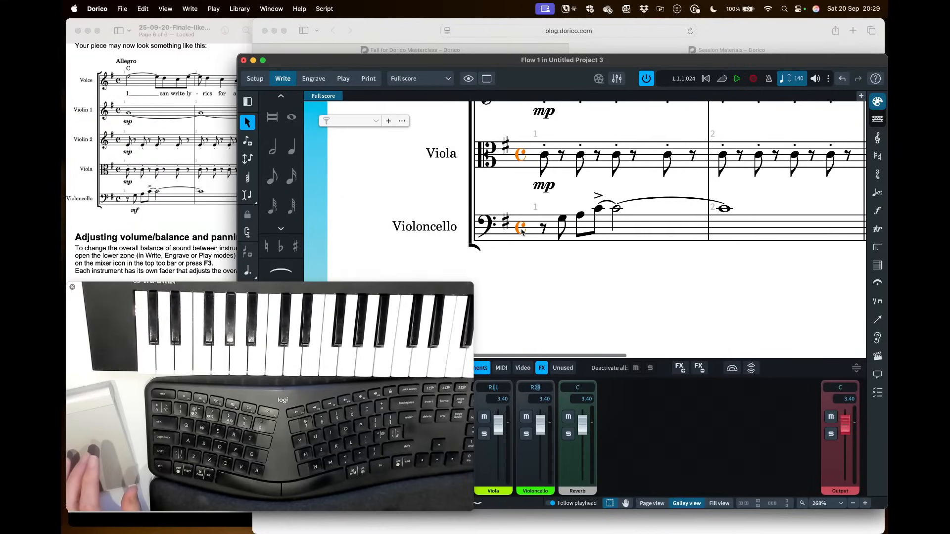
key(shift+m)
text(4/4)
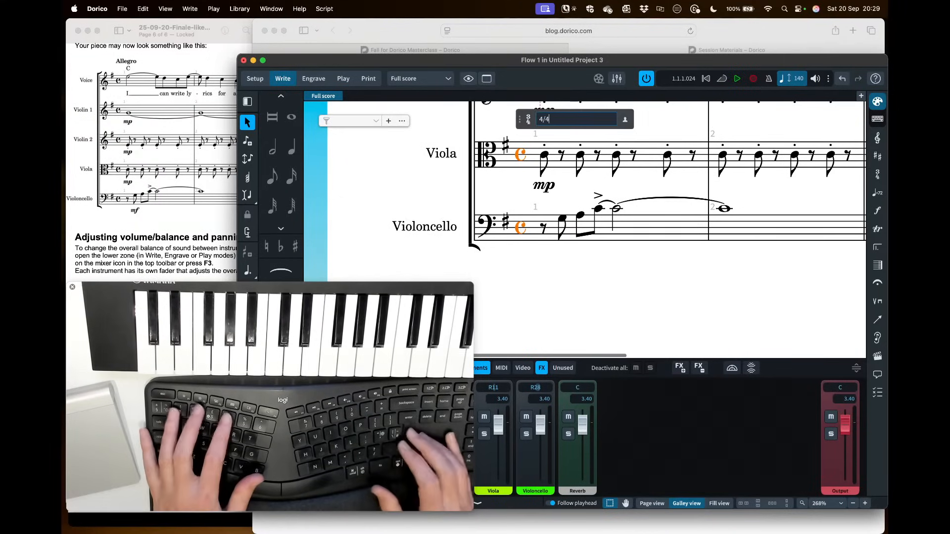
key(Return)
key(shift+m)
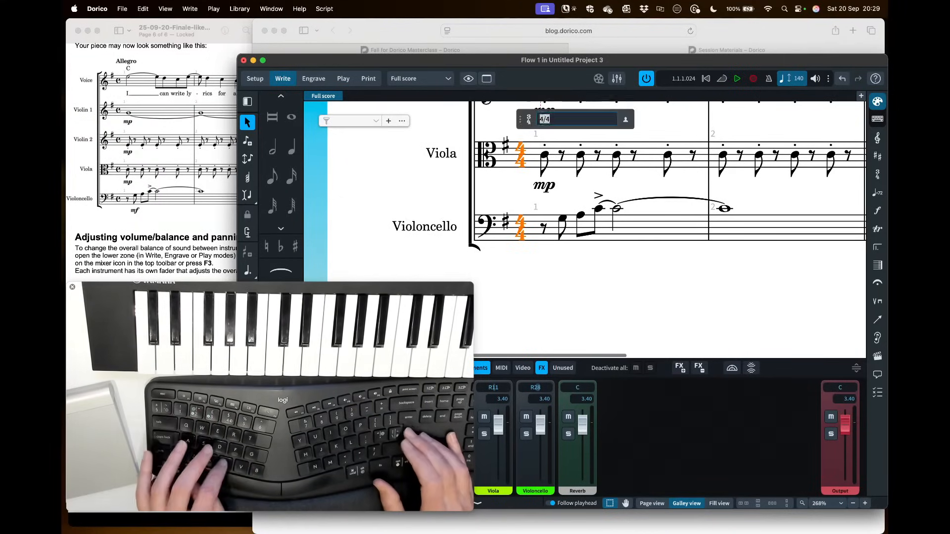
text(c)
key(Return)
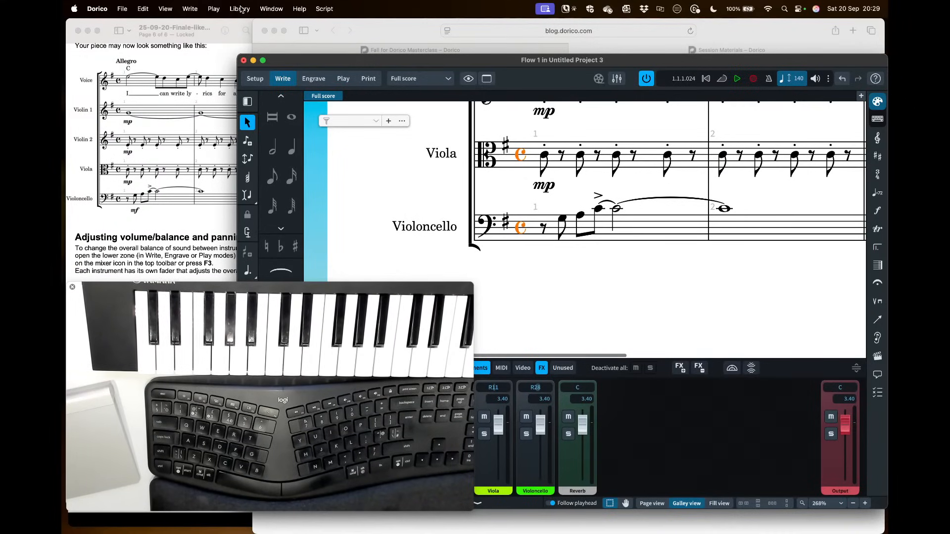
- Open the Notation Options for Flow 1 and examine the Note Grouping rules for time signatures with half-bars
scroll(678, 191, down, 5)
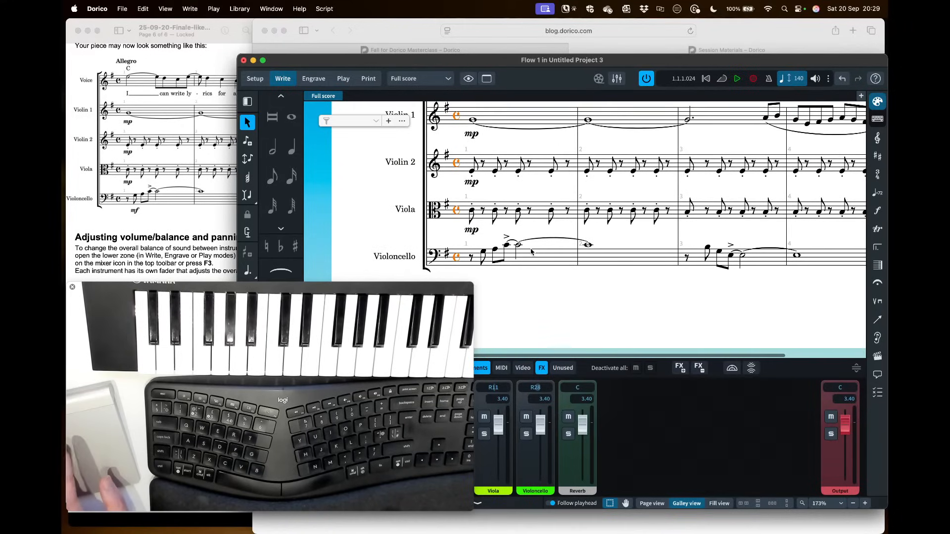
scroll(534, 253, up, 2)
scroll(530, 253, up, 3)
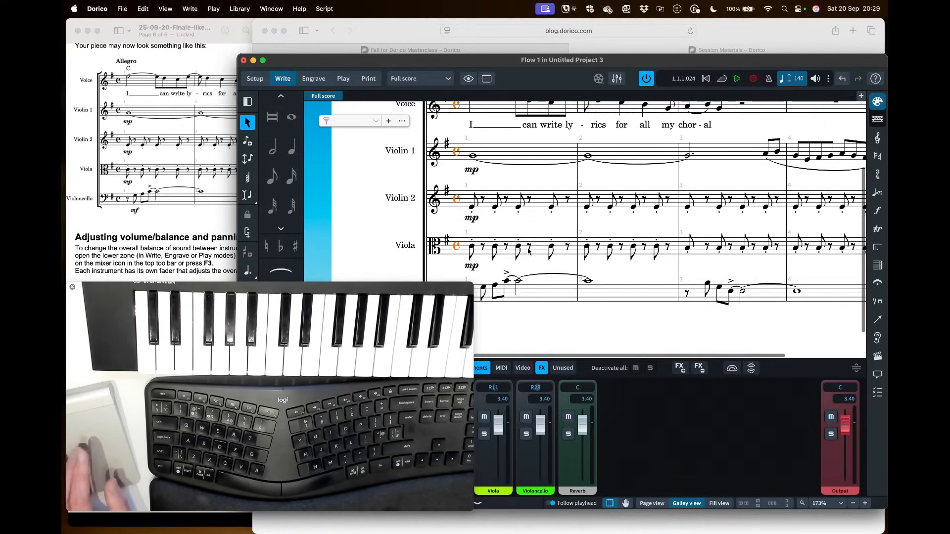
click(232, 9)
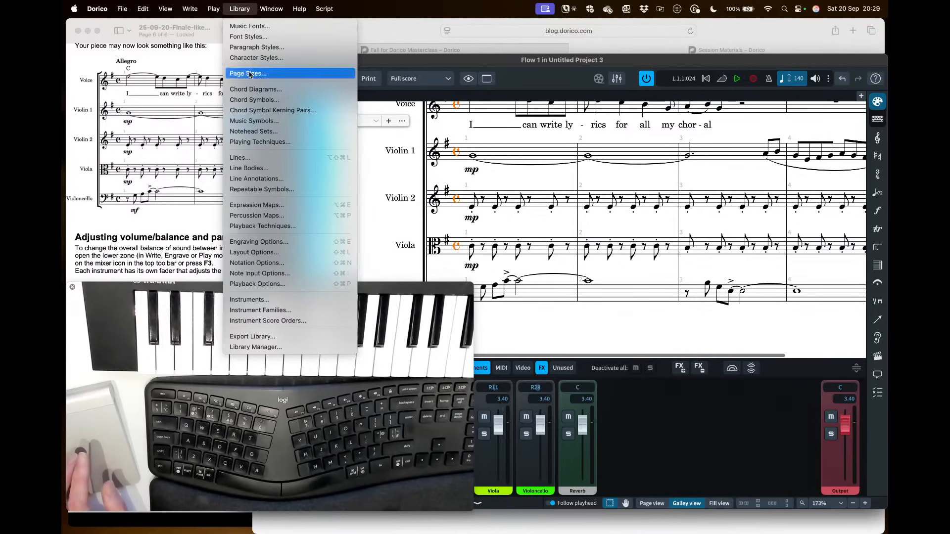
click(280, 268)
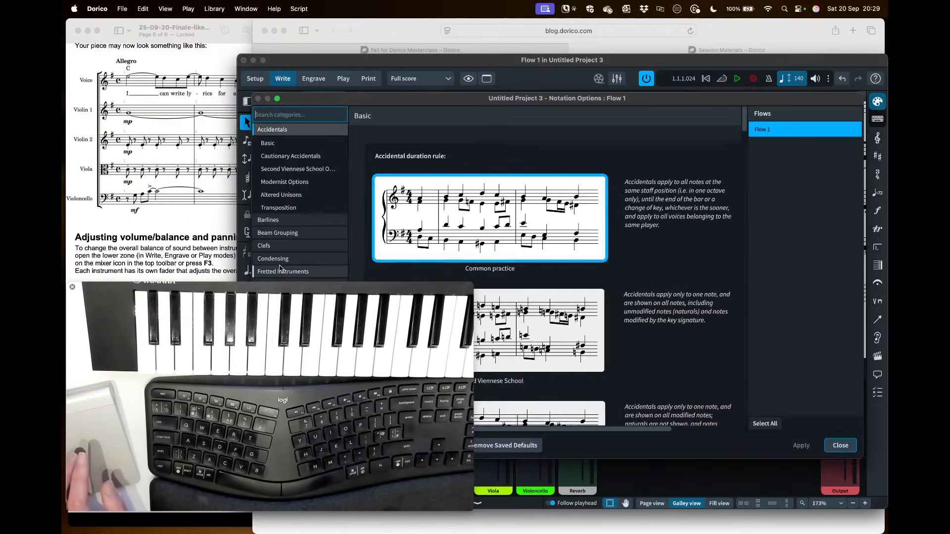
drag(445, 78, 483, 54)
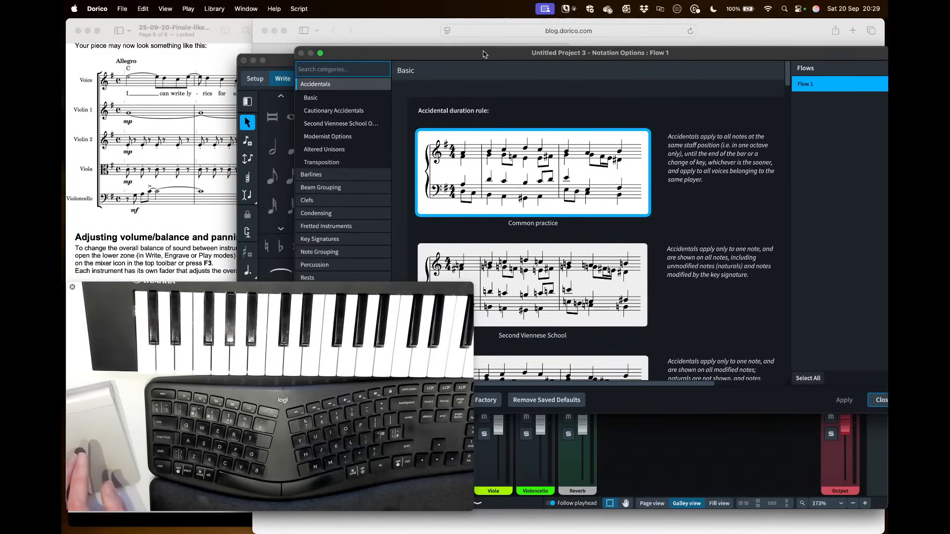
click(331, 187)
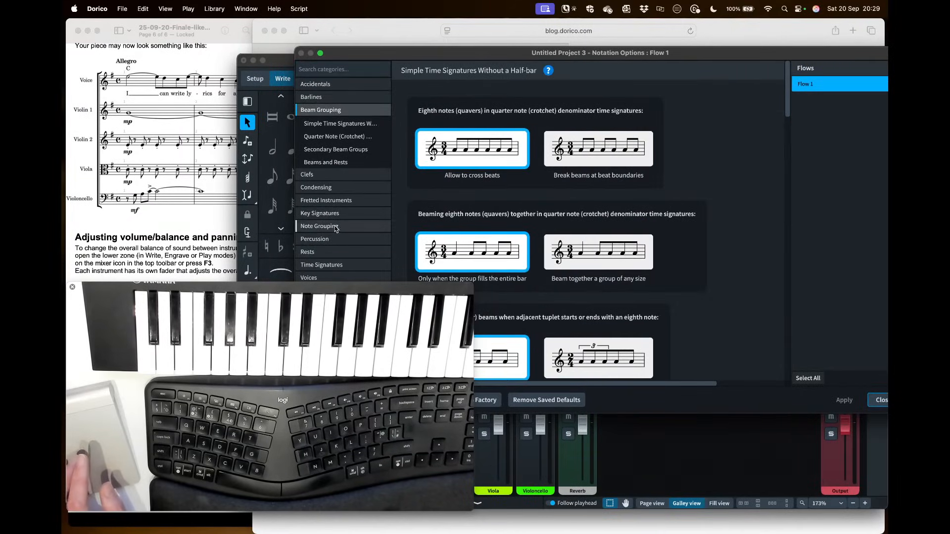
click(334, 226)
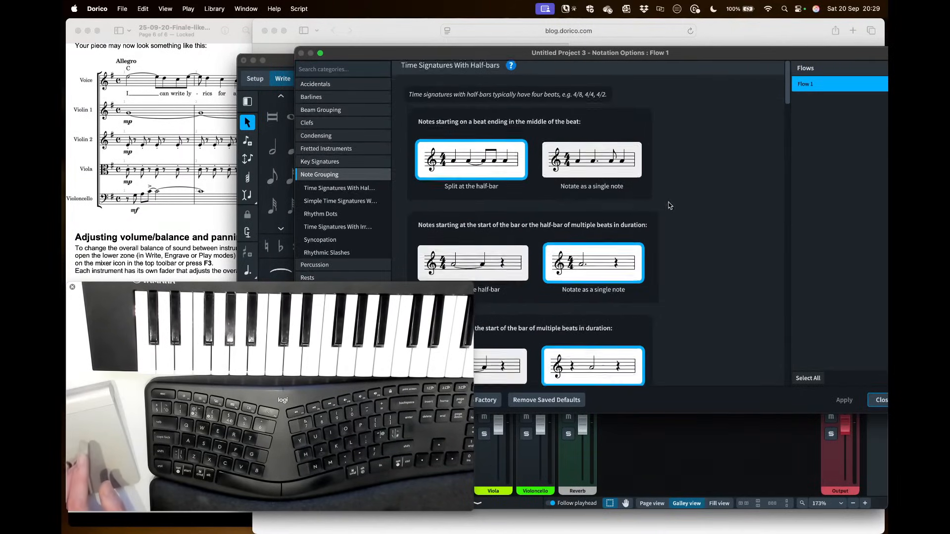
scroll(534, 181, down, 2)
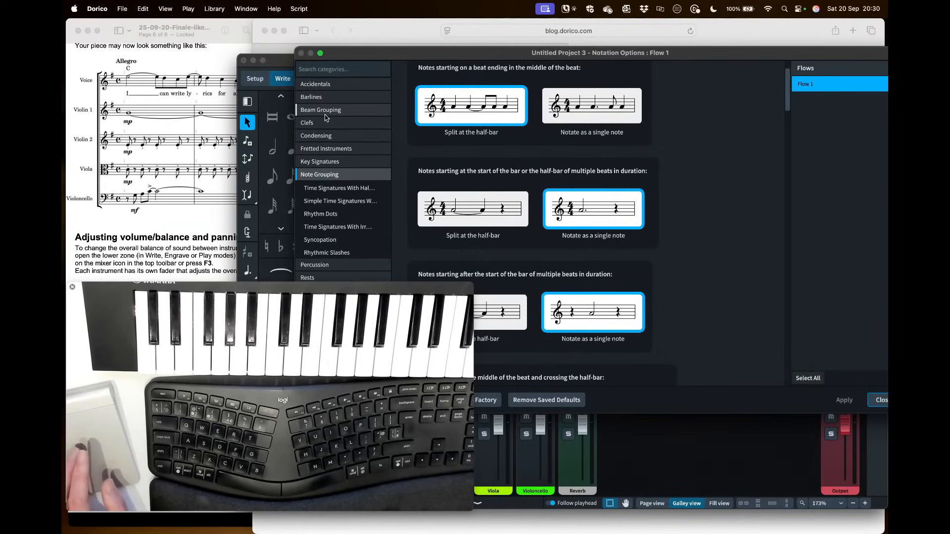
- Examine the Beam Grouping options, especially those for quarter-note denominator time signatures with half-bars such as 4/4
click(324, 111)
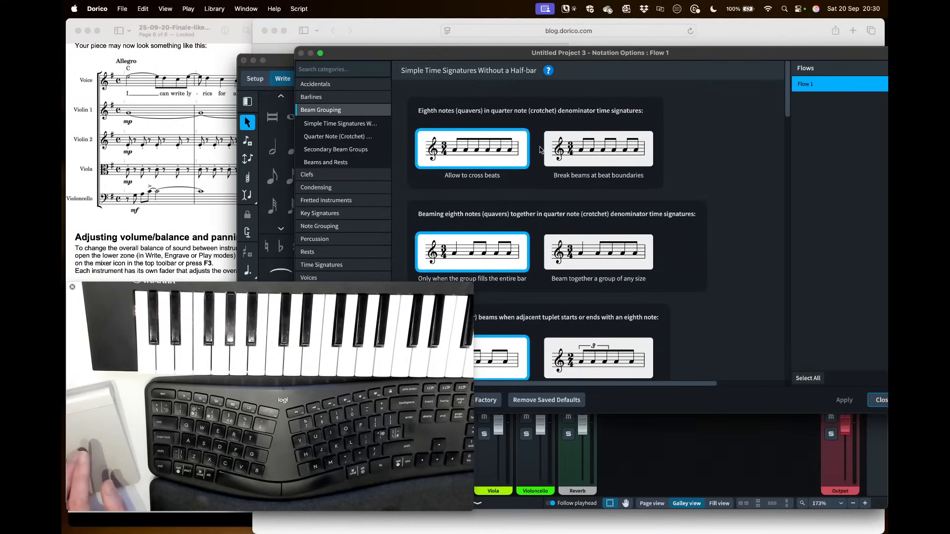
scroll(728, 249, down, 5)
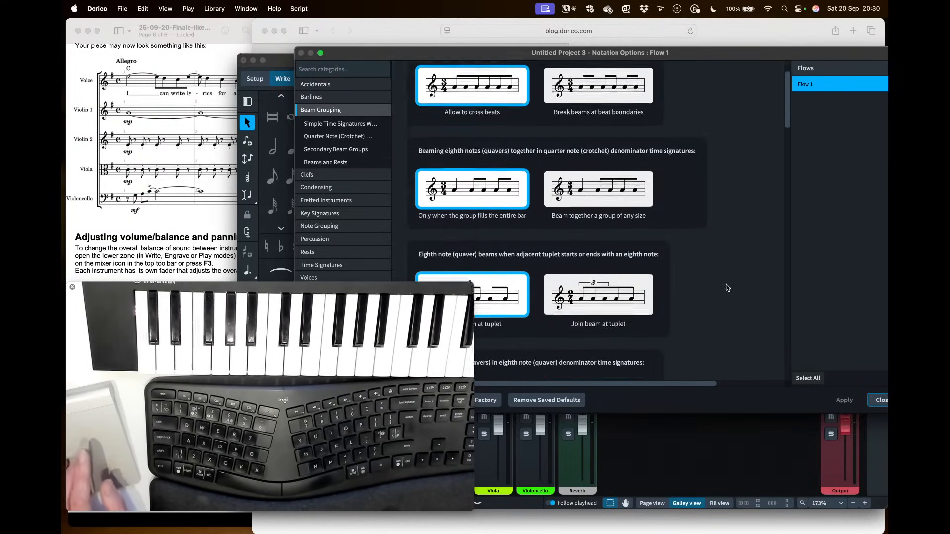
scroll(728, 250, down, 4)
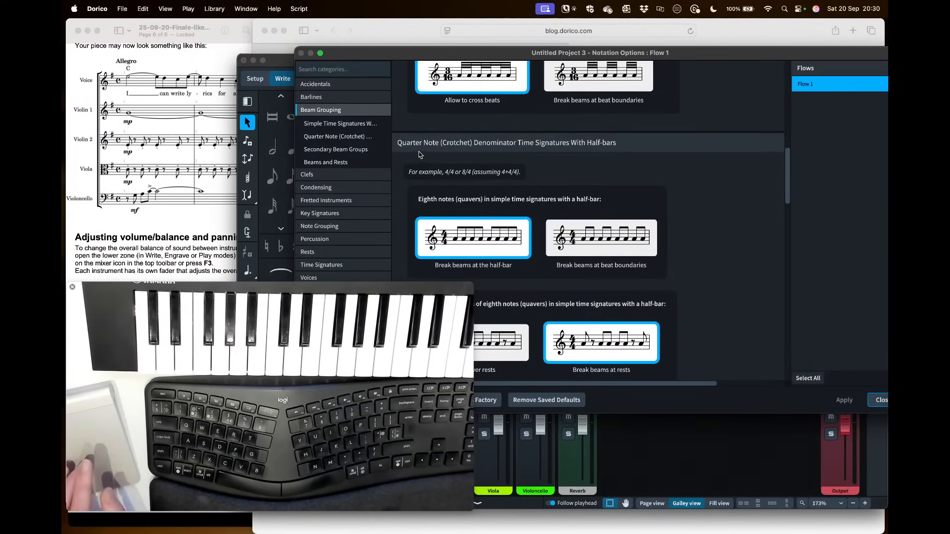
scroll(682, 210, down, 4)
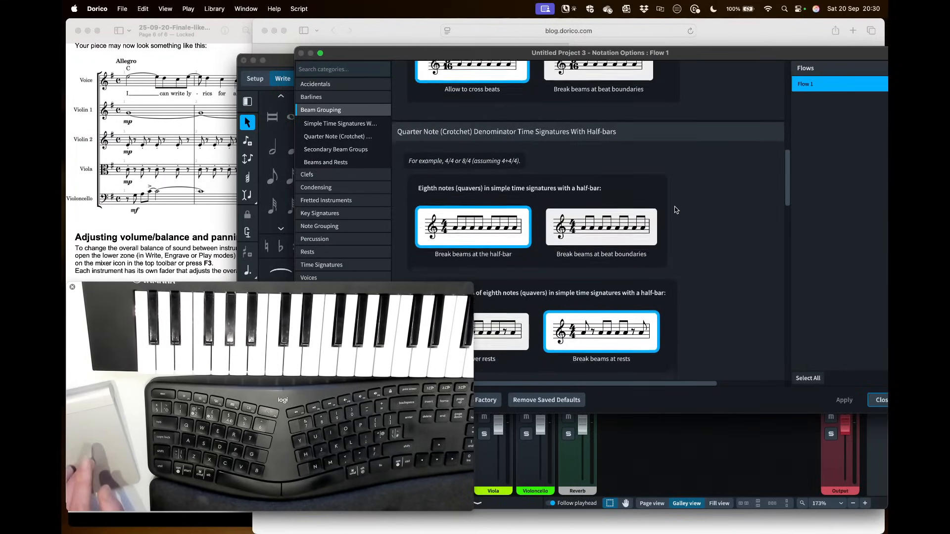
scroll(691, 212, down, 5)
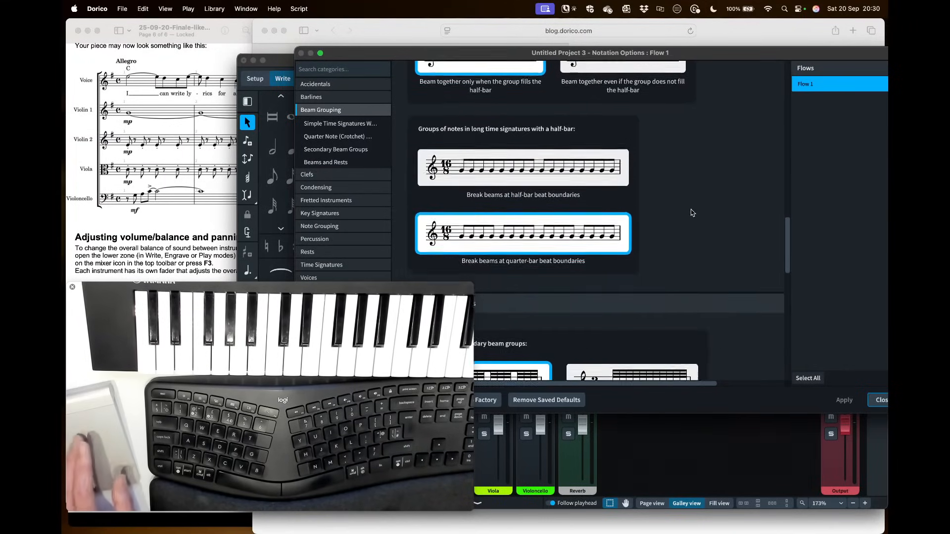
scroll(691, 212, up, 6)
scroll(691, 212, up, 1)
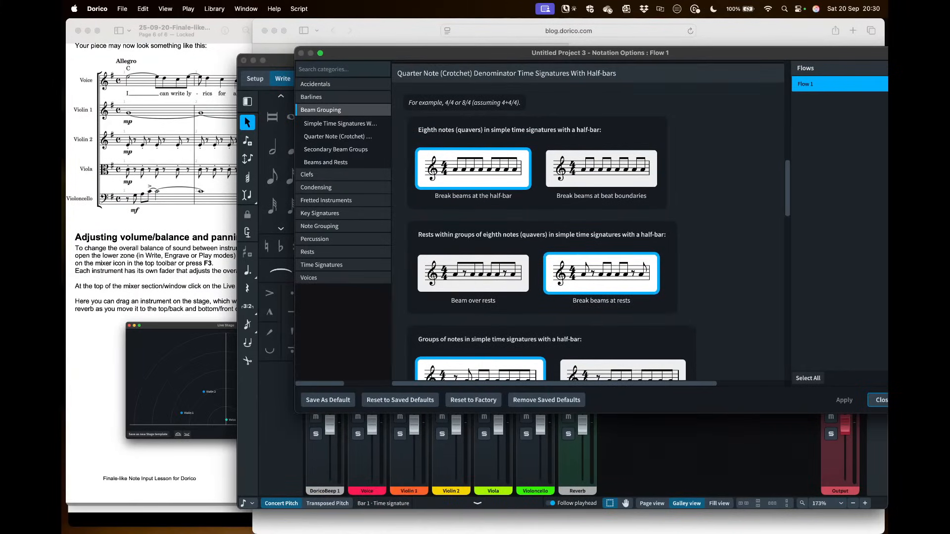
scroll(705, 233, down, 1)
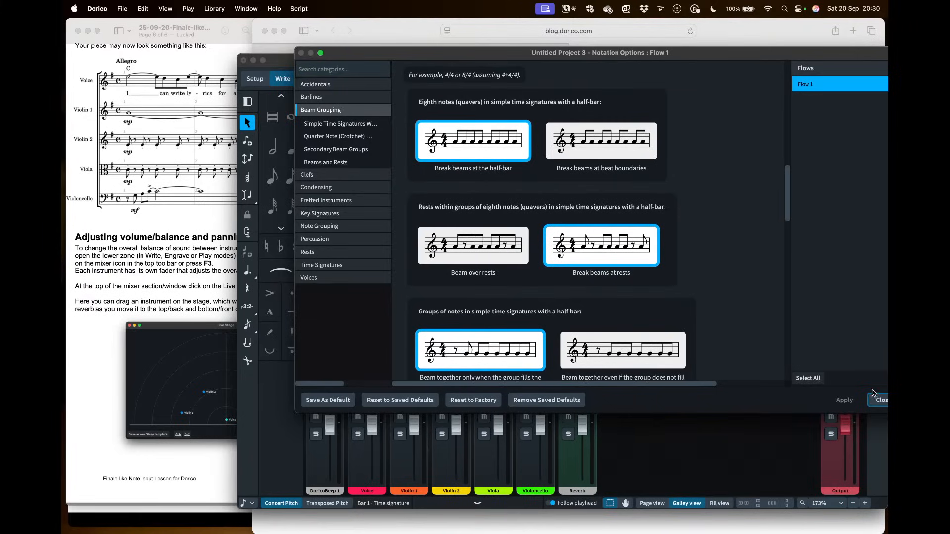
- Close the Notation Options and find the Playback section in the Finale-like note input lesson PDF
click(877, 399)
click(386, 176)
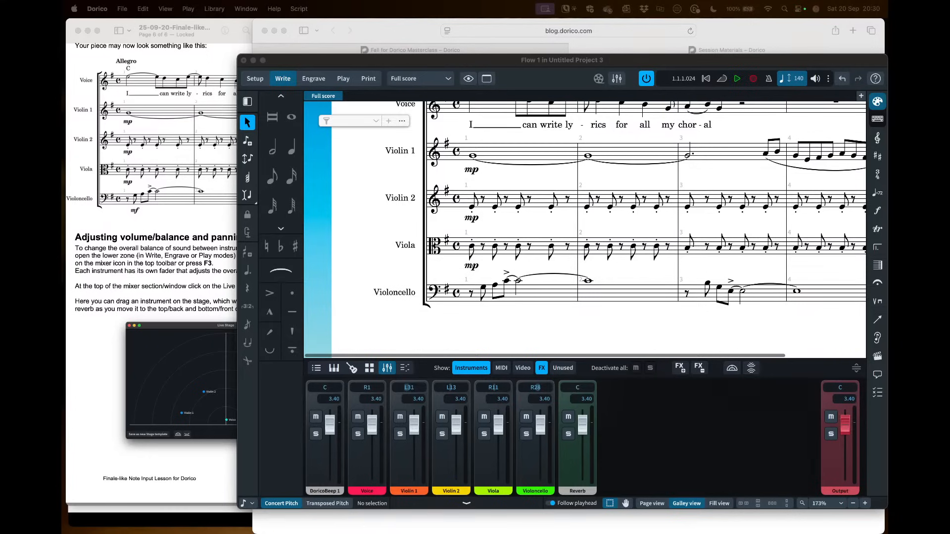
click(186, 159)
scroll(184, 168, up, 15)
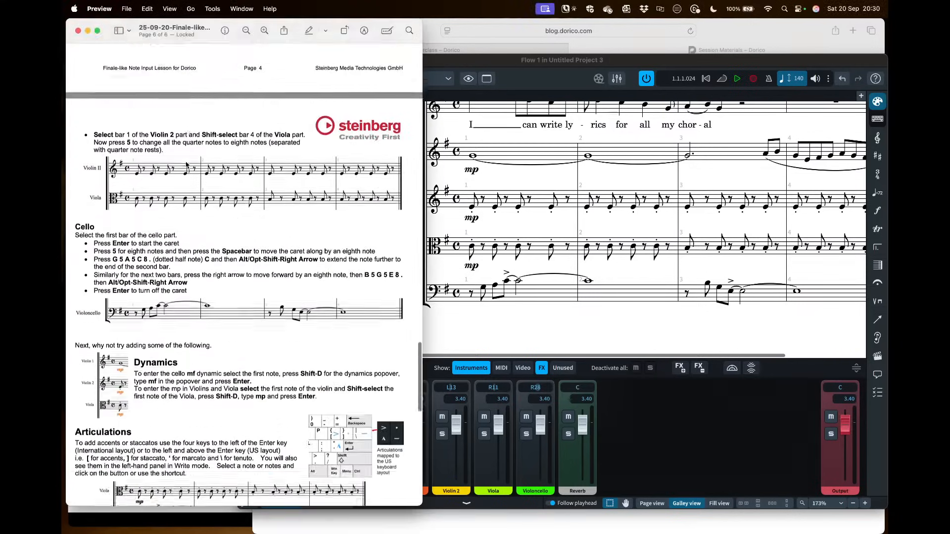
scroll(182, 177, up, 15)
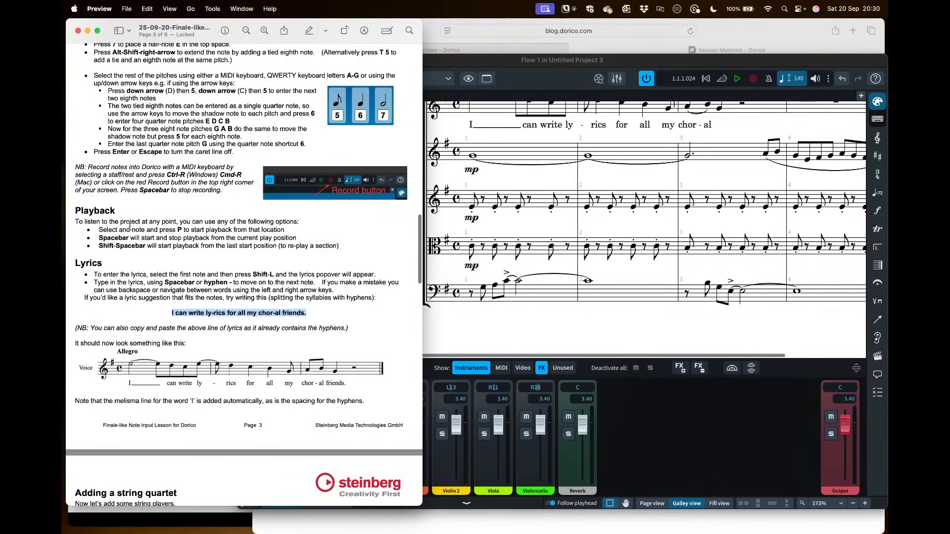
- Return to the Dorico score and play it from the first Violin 2 note, stopping after a short passage
click(494, 233)
click(472, 208)
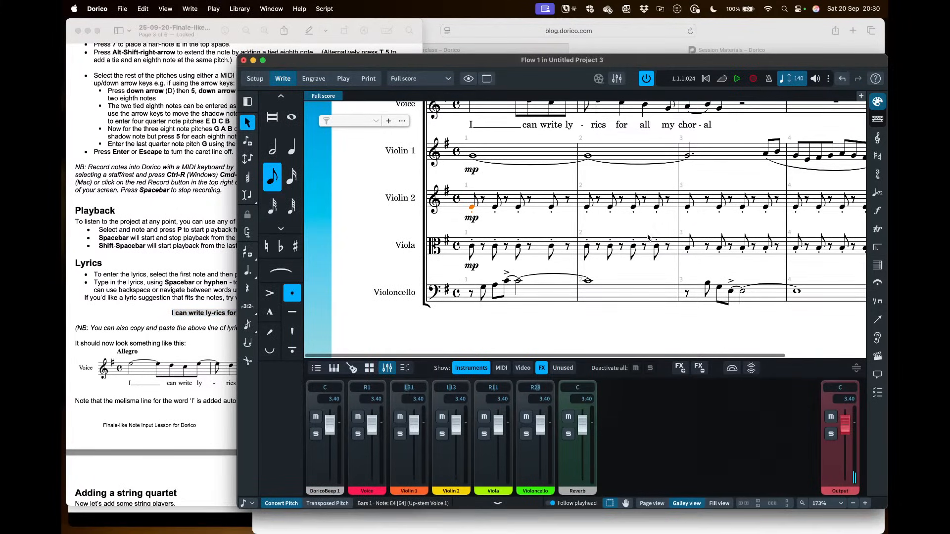
key(p)
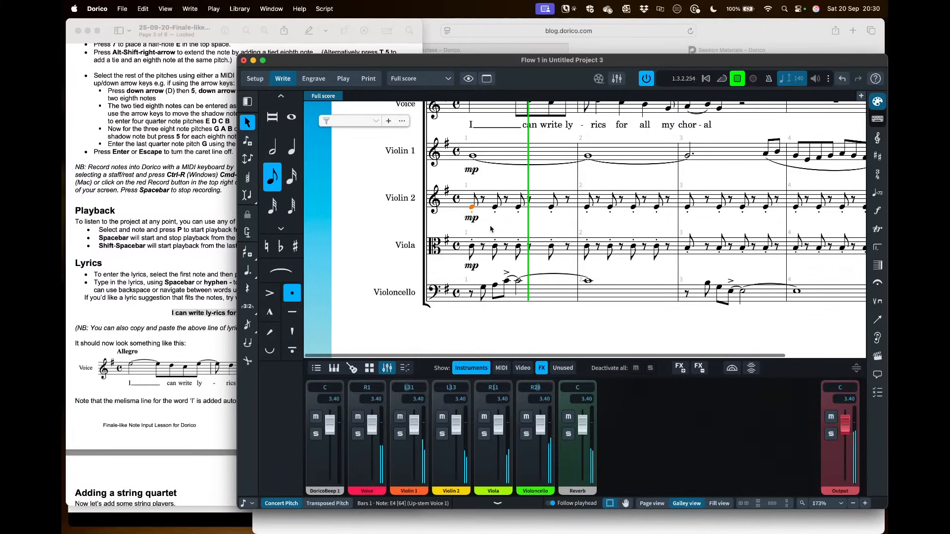
key(space)
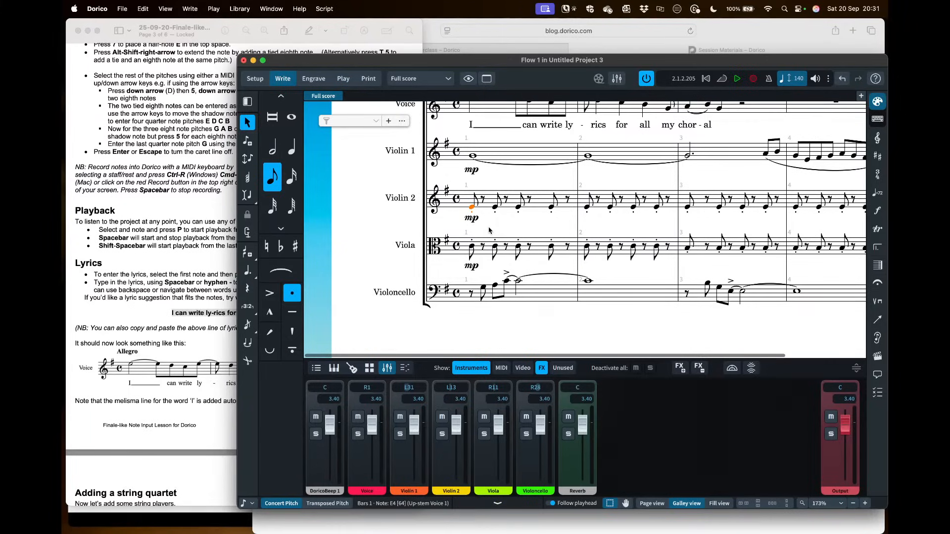
- Start and stop playback from the current play position, including once from the beginning of the flow, and clear the selection
key(space)
key(space)
key(F1)
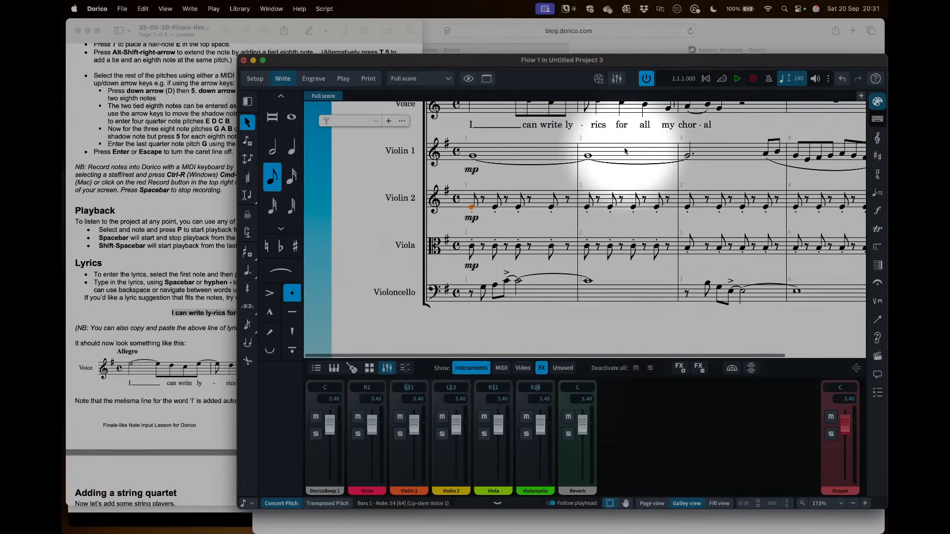
key(space)
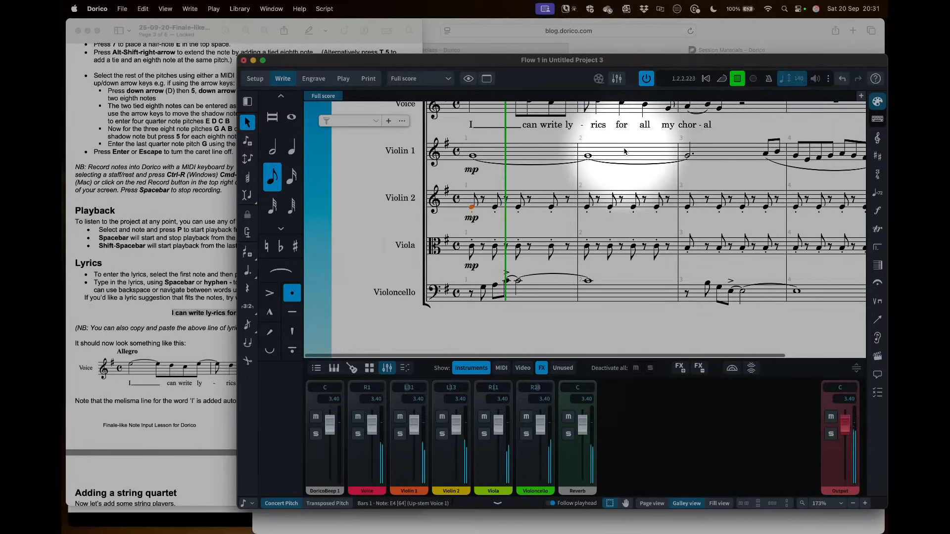
key(space)
key(Escape)
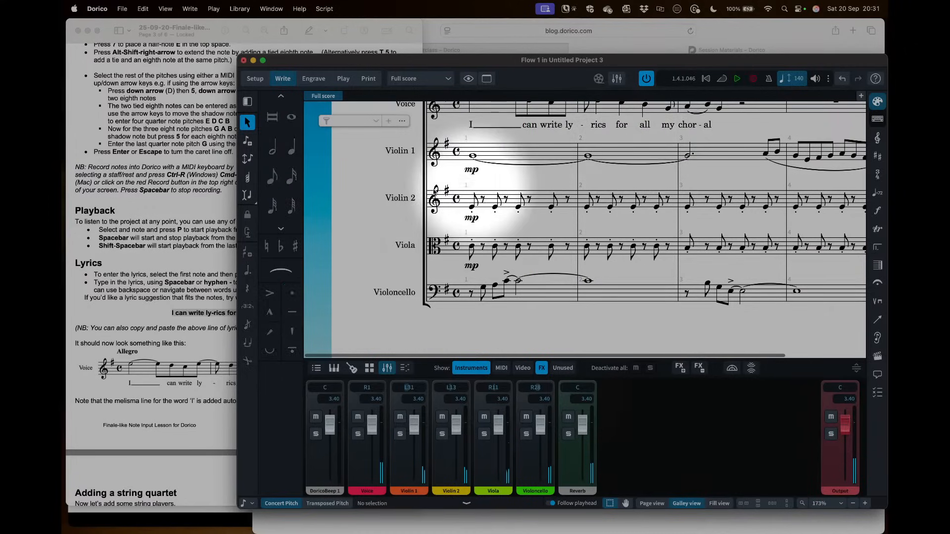
- Highlight the P shortcut in the PDF's Playback instructions and play the score briefly from the first Violin 2 note of bar 3
click(126, 234)
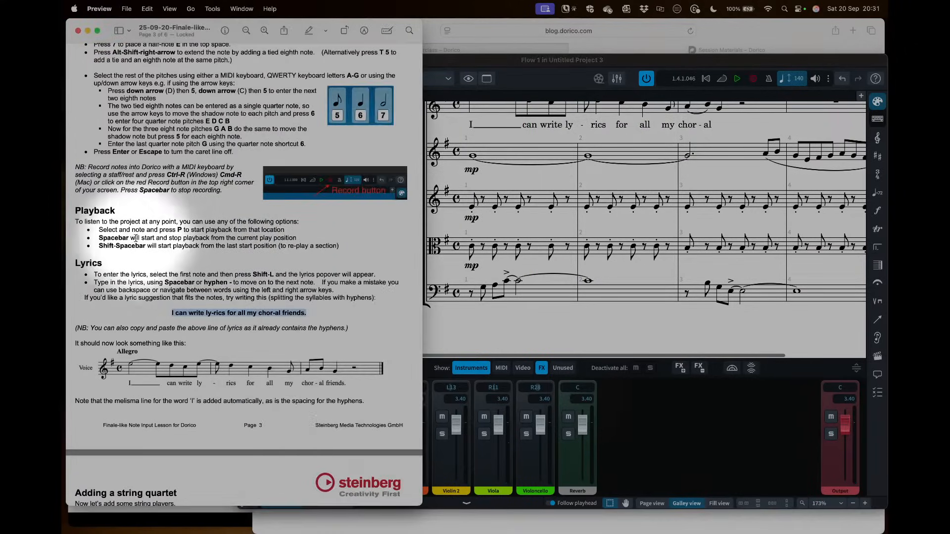
double_click(180, 230)
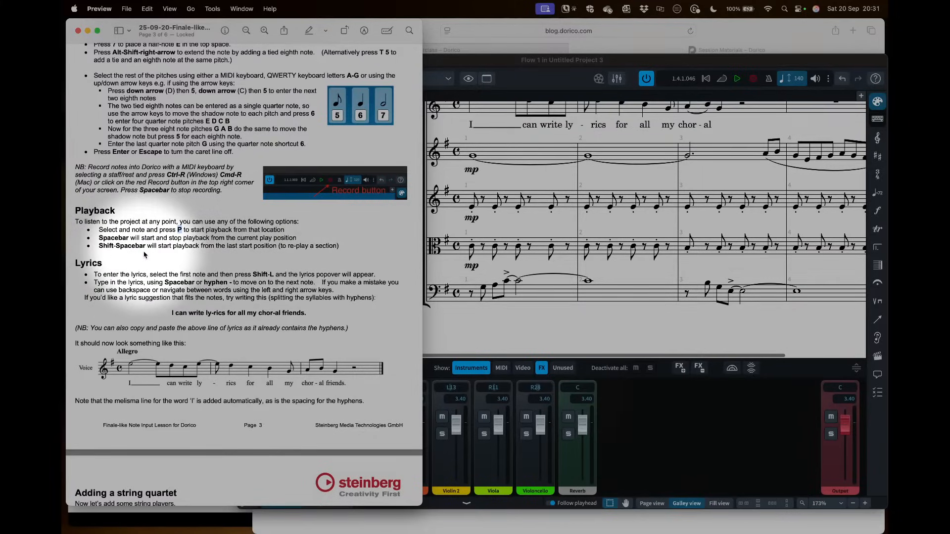
click(497, 180)
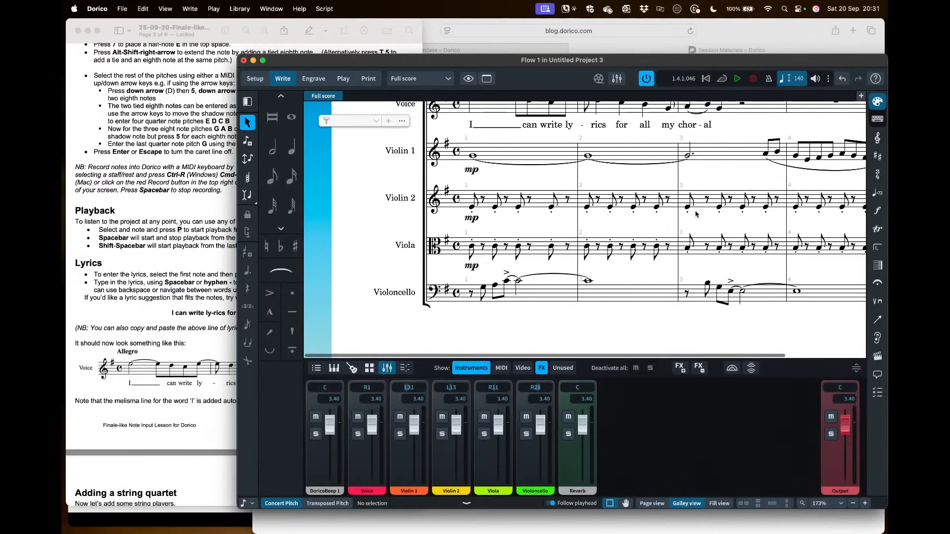
click(687, 207)
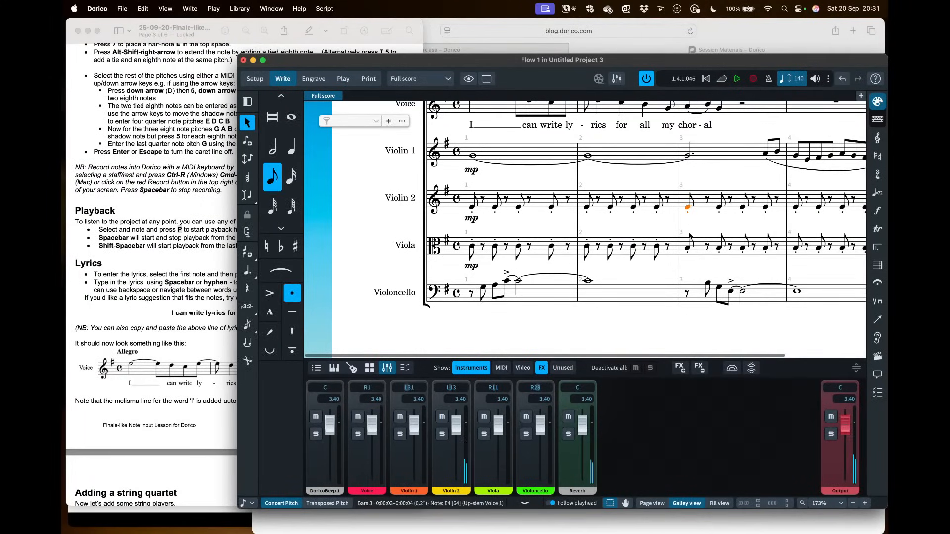
key(p)
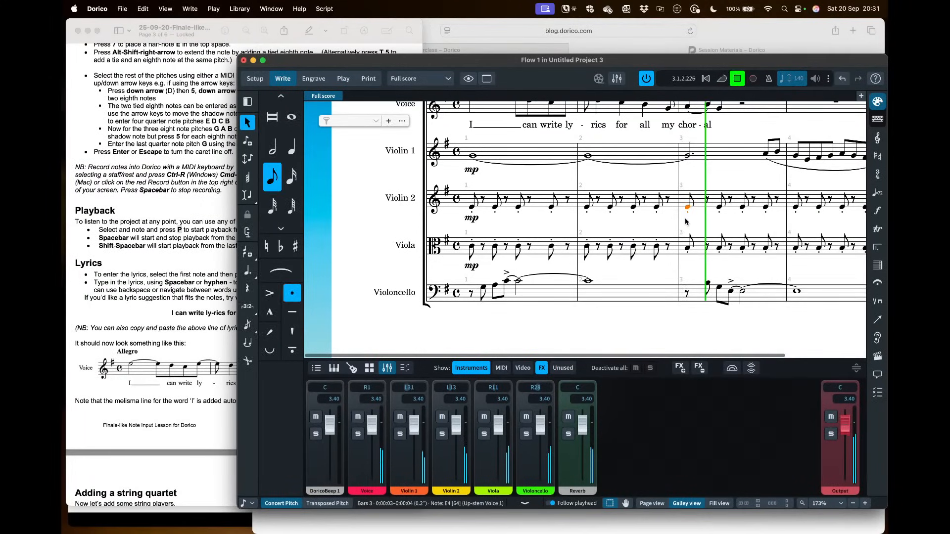
click(518, 208)
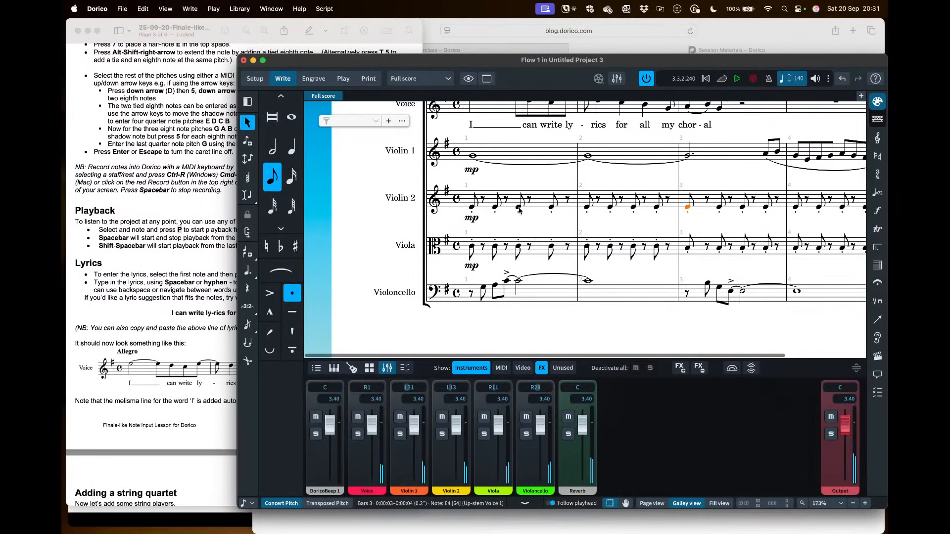
- Audition the third Viola note in bar 1, and raise the Violin 2 note above it one step and lower it again
click(518, 248)
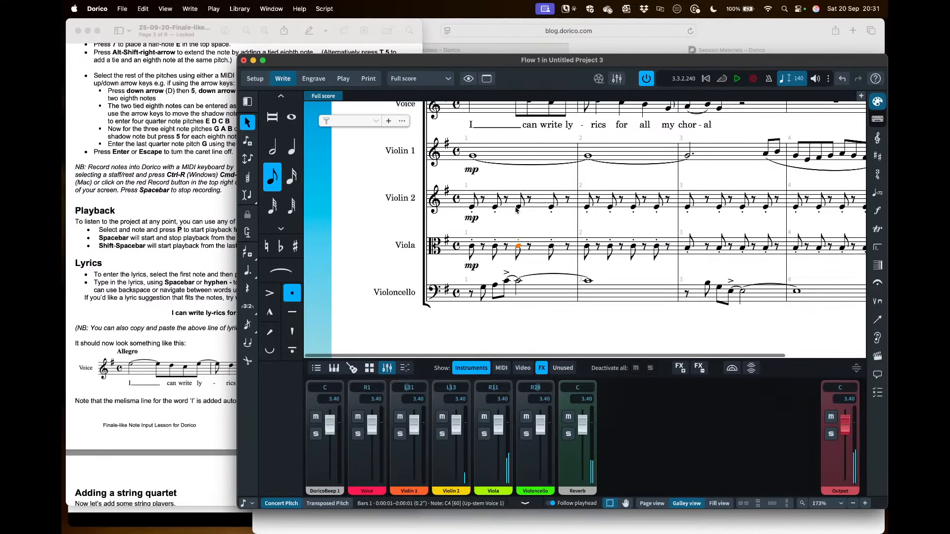
click(517, 208)
key(alt+Up)
key(alt+Down)
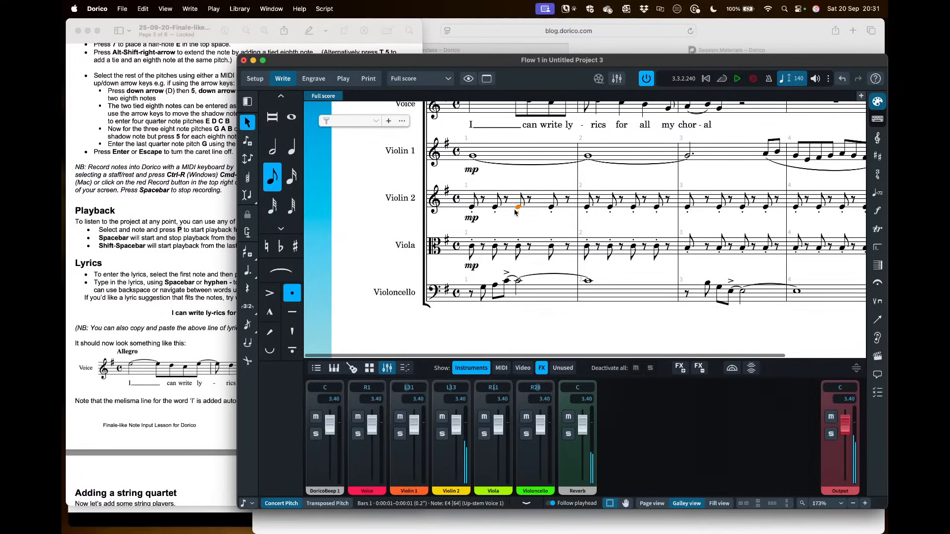
- Raise the third Violin 2 note in bar 4 one step to F♯ and play back the passage leading to it
scroll(760, 208, right, 3)
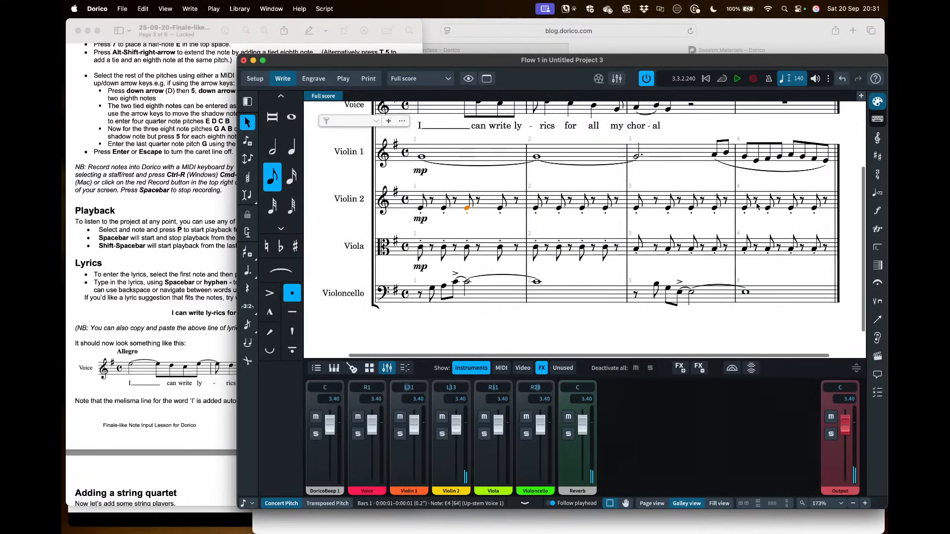
click(782, 209)
key(alt+Up)
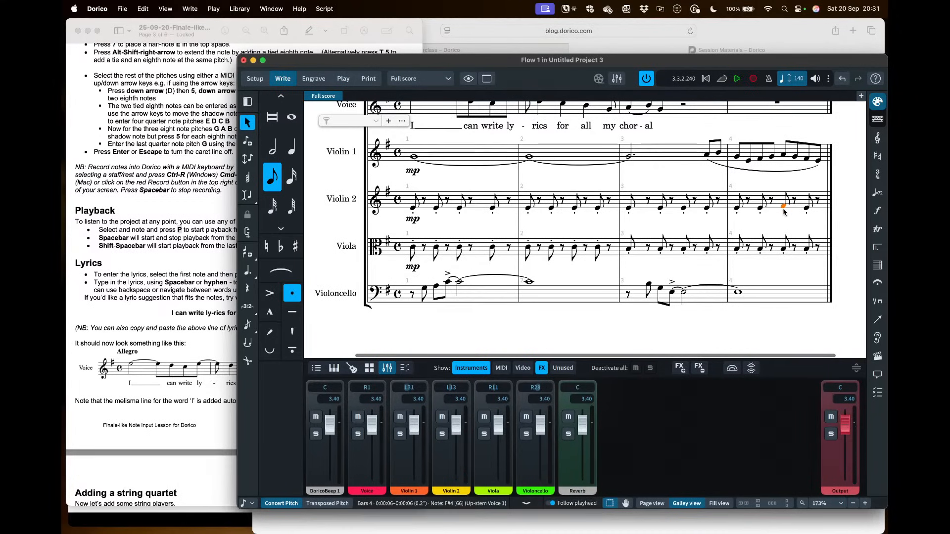
key(space)
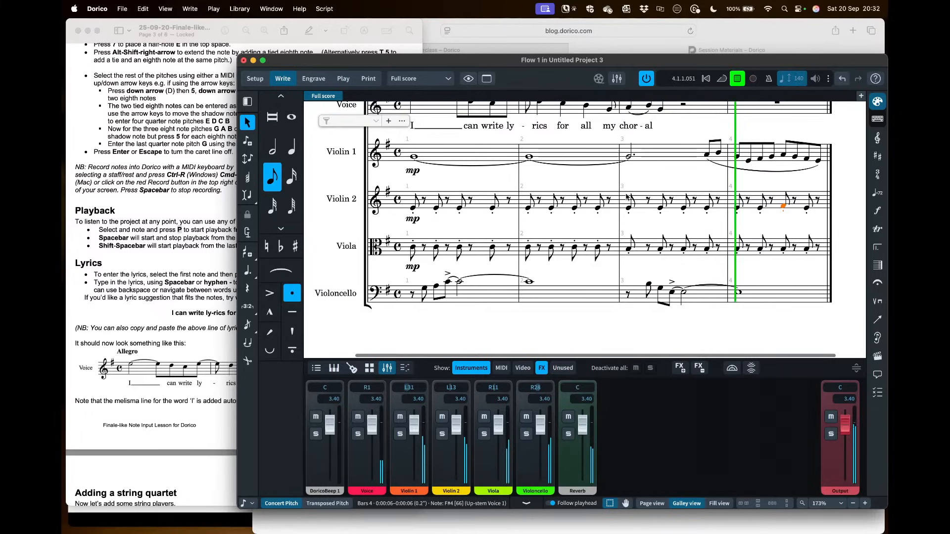
key(space)
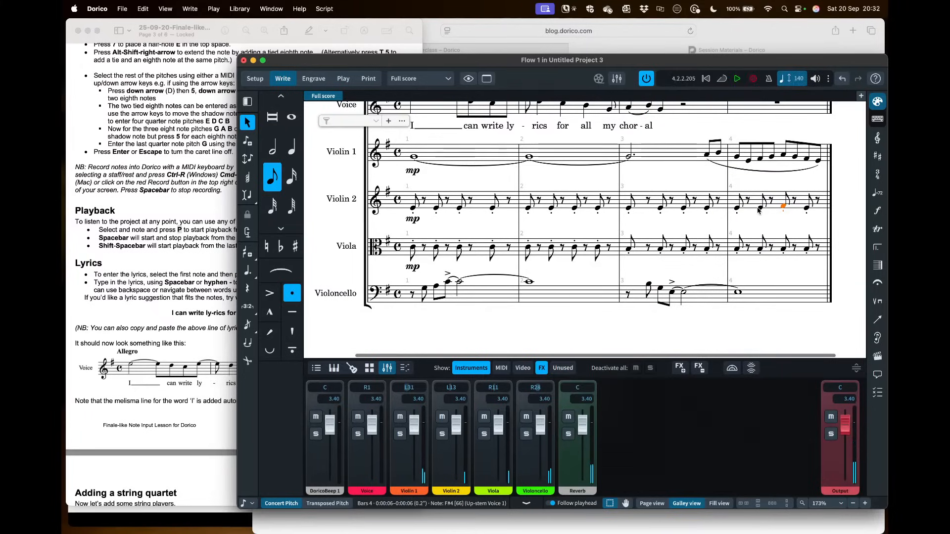
- Add an f dynamic to the raised Violin 2 note in bar 4 and briefly play from bar 3
key(shift+d)
text(F)
key(Return)
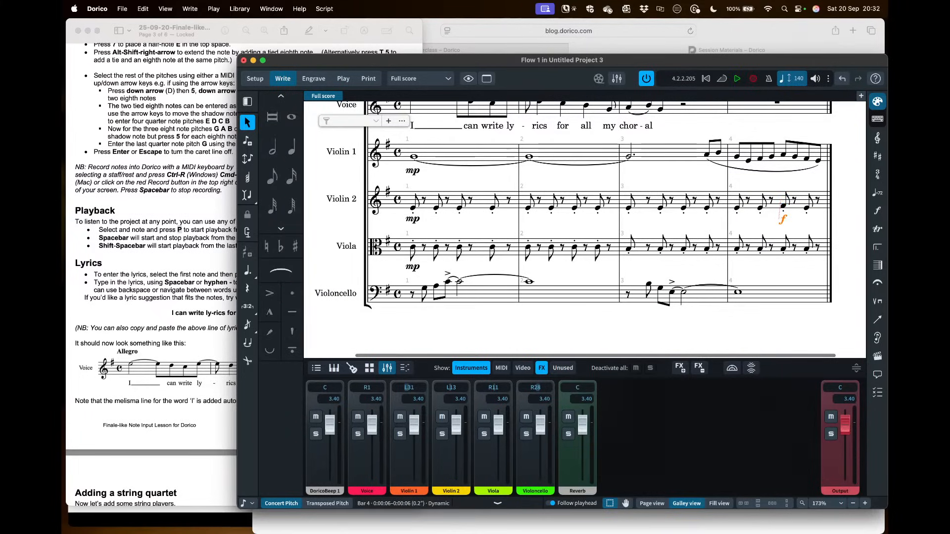
key(space)
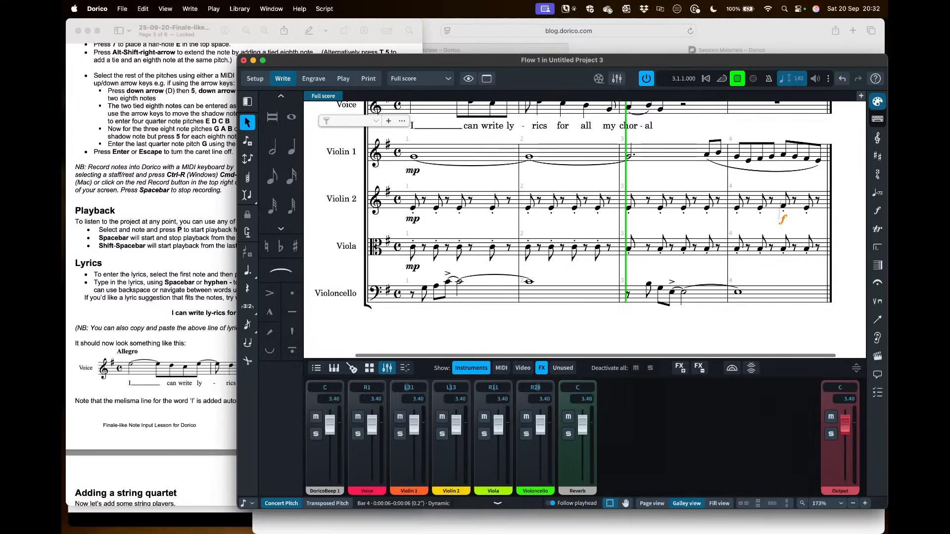
key(space)
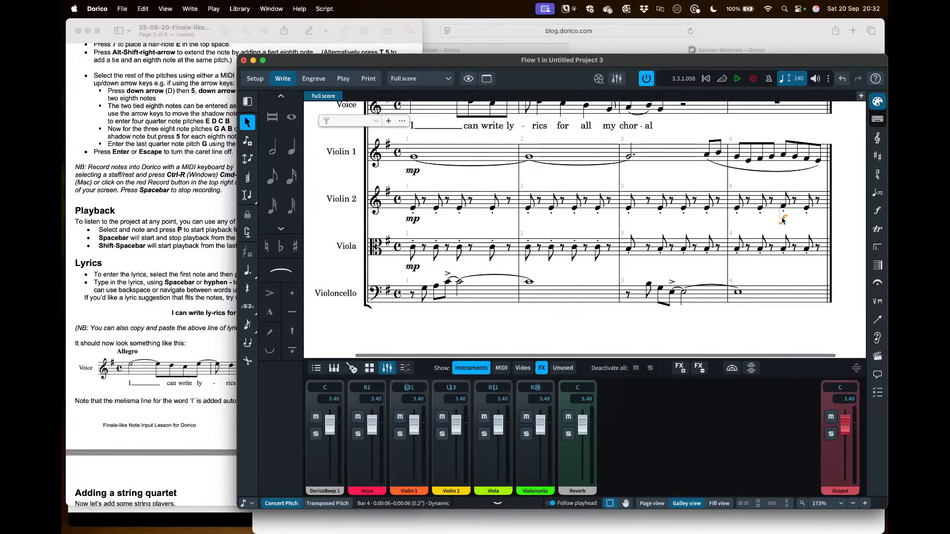
- Delete the f dynamic in bar 4 of Violin 2, lower its note one step, and select the staff's first note
key(Delete)
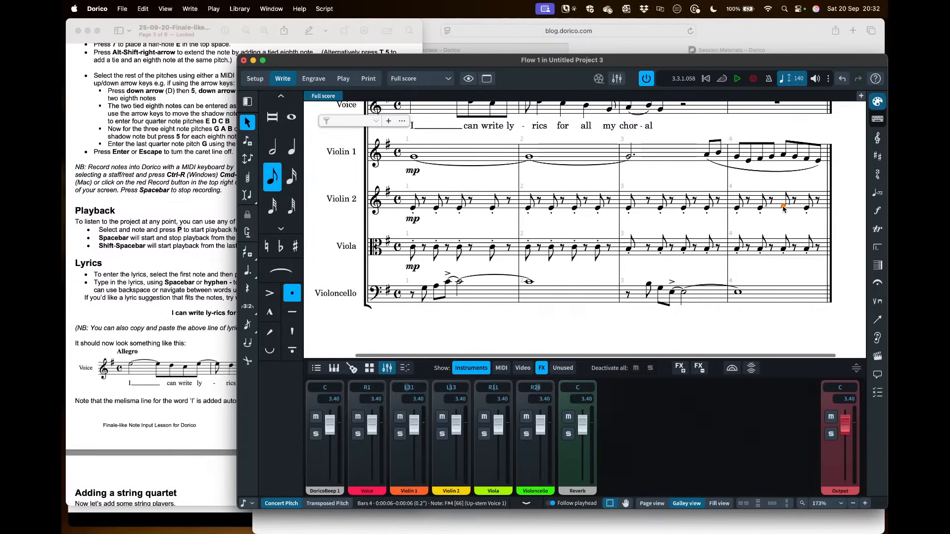
key(alt+Down)
click(414, 208)
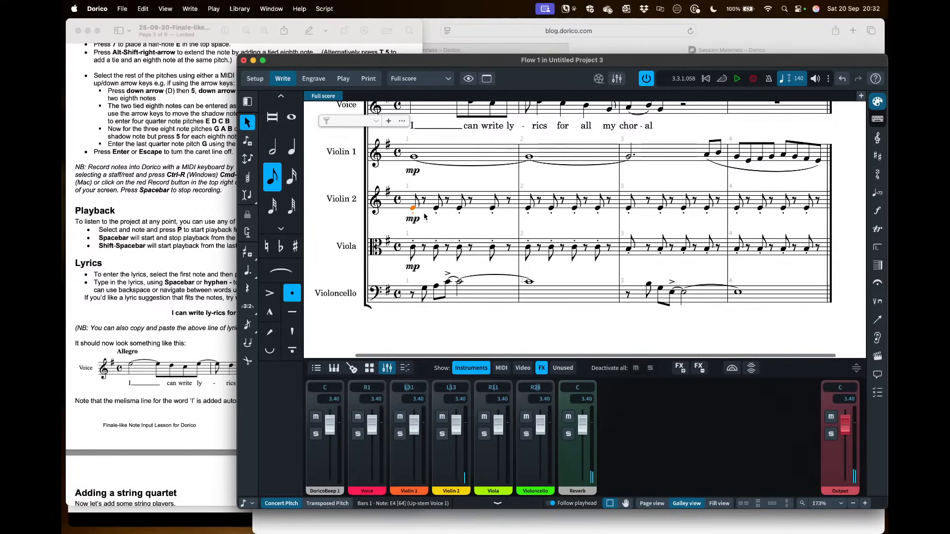
- Bring the Session2-Pop-Arrangement project to the front in Write mode and examine the first page of its full score from title to Piano
key(super+Tab)
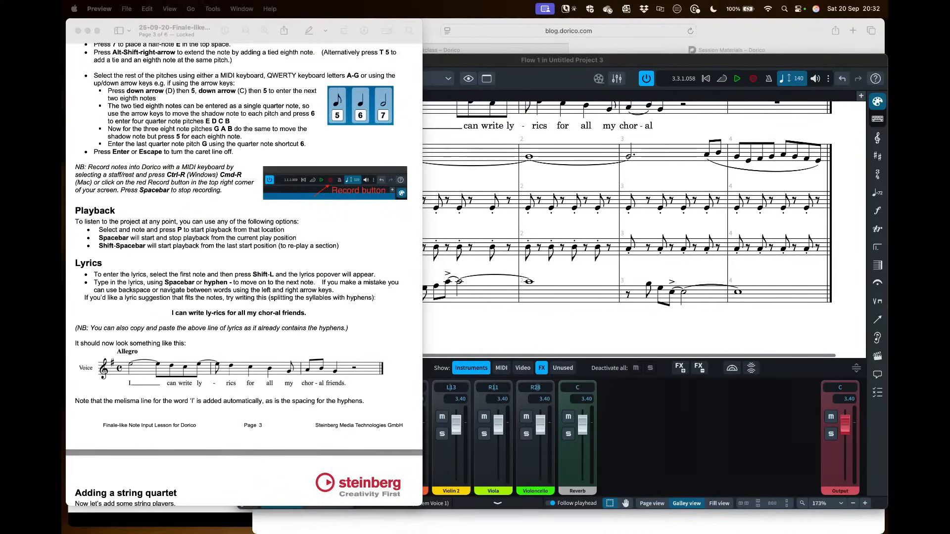
drag(64, 33, 414, 29)
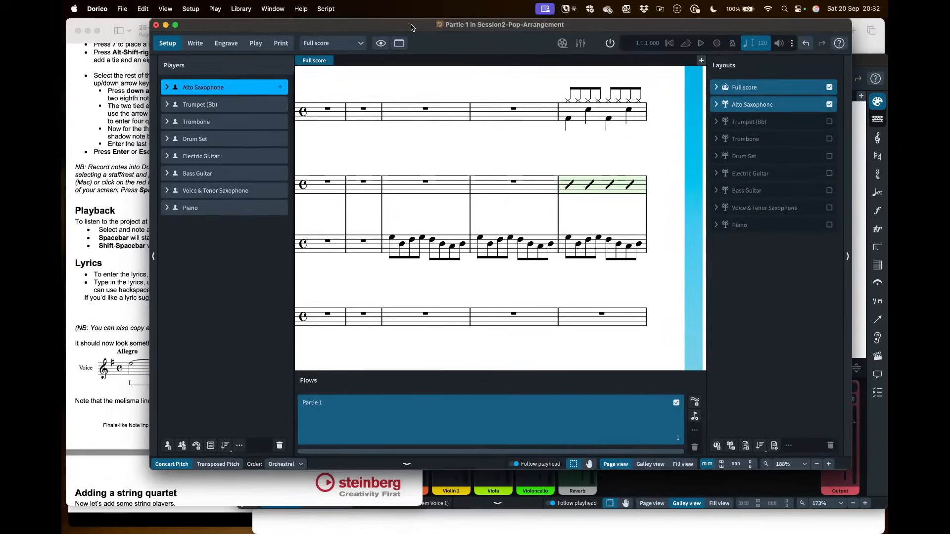
click(196, 45)
scroll(451, 179, up, 10)
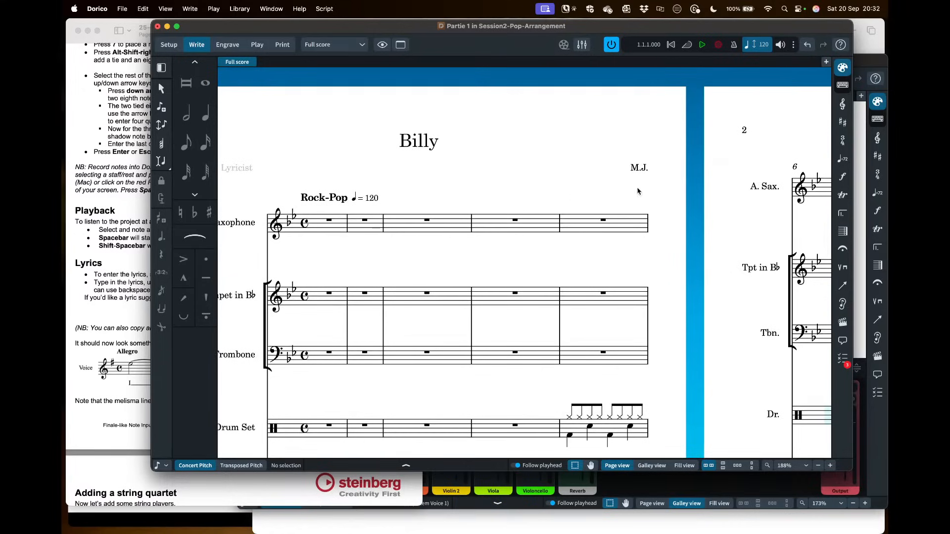
scroll(351, 207, down, 10)
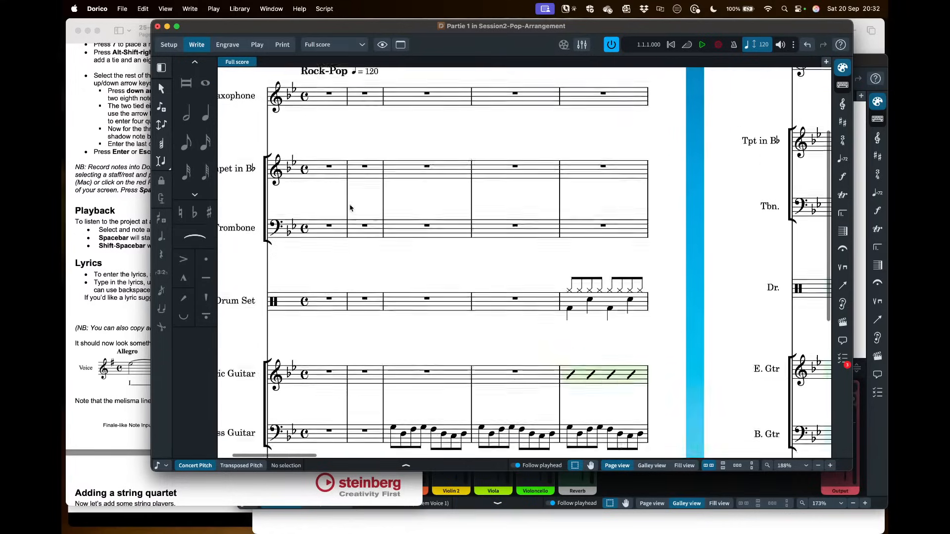
scroll(352, 207, left, 2)
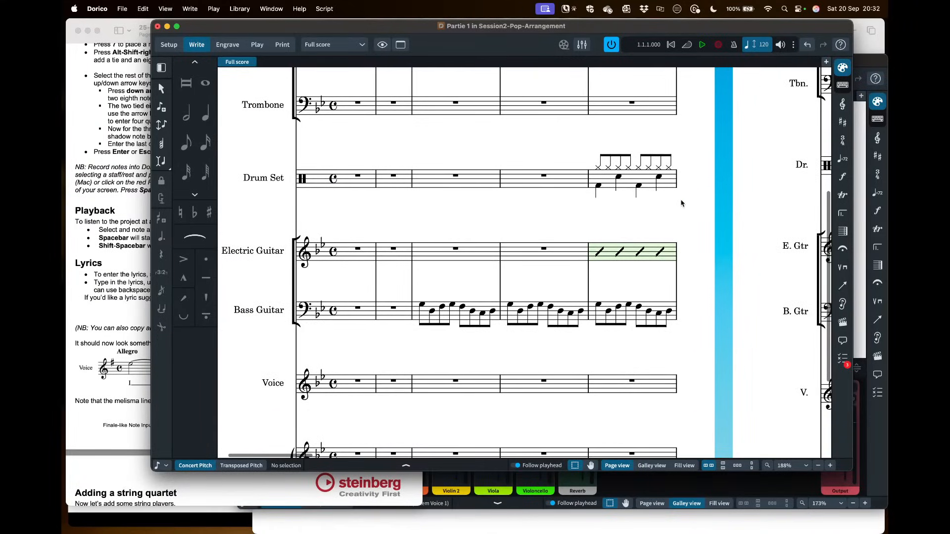
scroll(542, 282, down, 3)
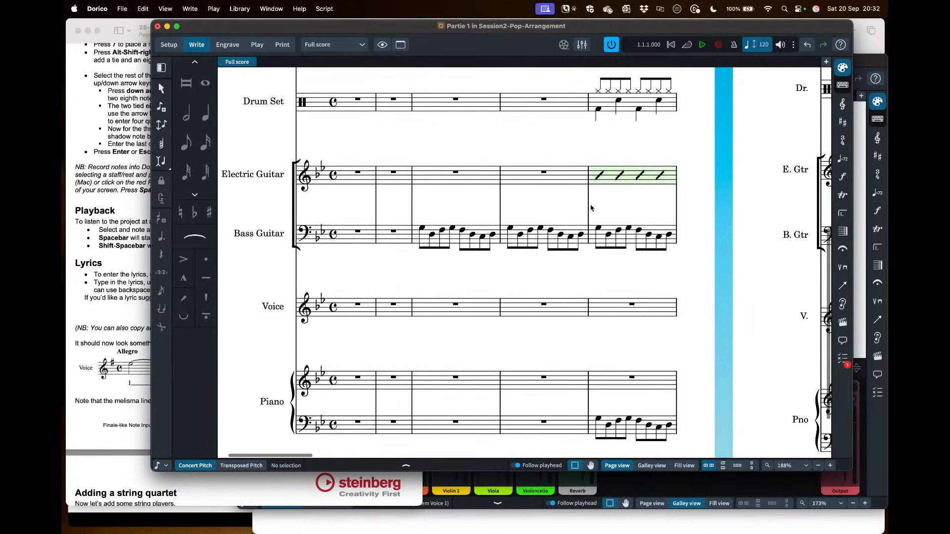
scroll(544, 268, down, 3)
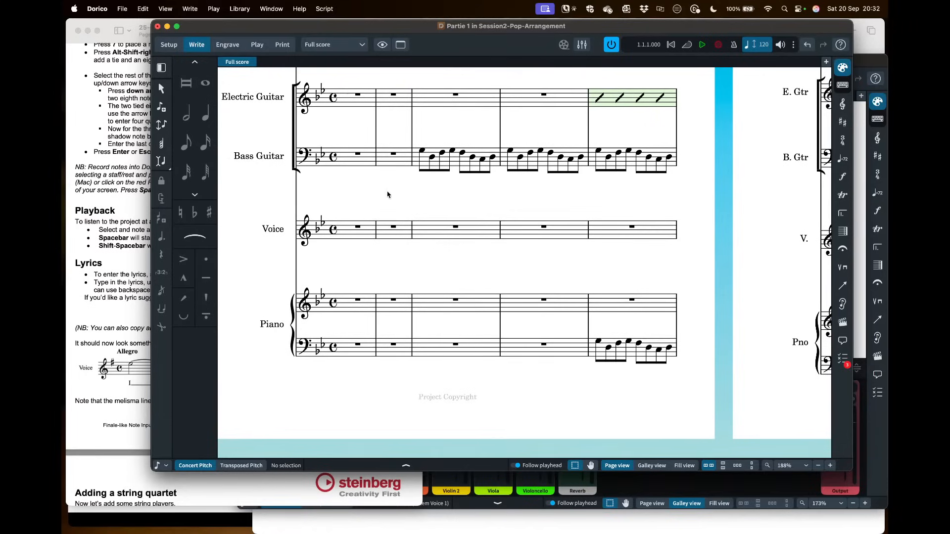
- In Setup mode, move the Voice & Tenor Saxophone player to the top of the players list and expand it to show its instruments
click(169, 45)
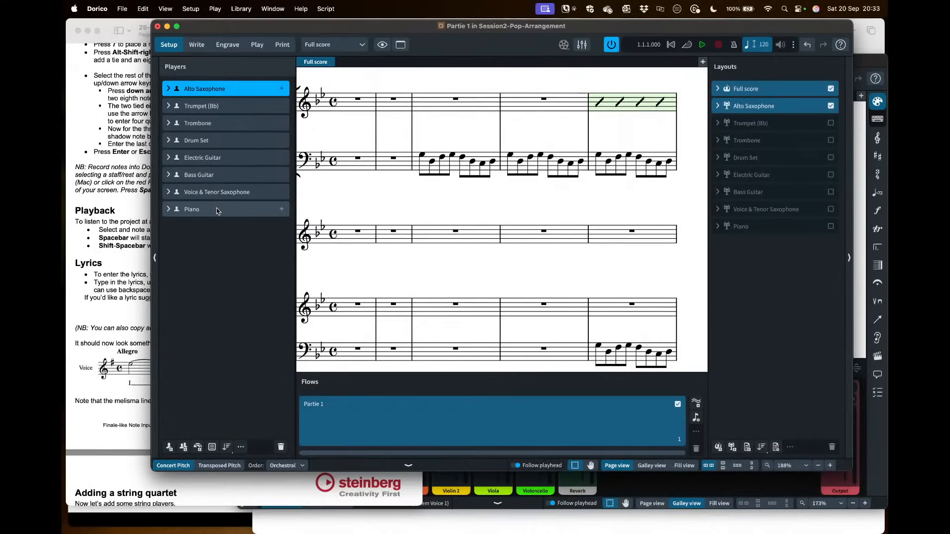
click(217, 193)
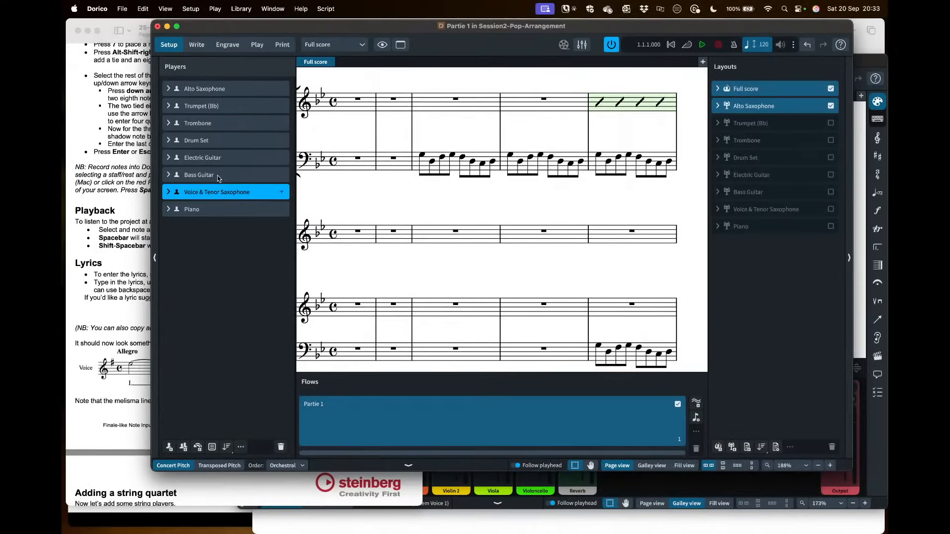
drag(218, 175, 220, 88)
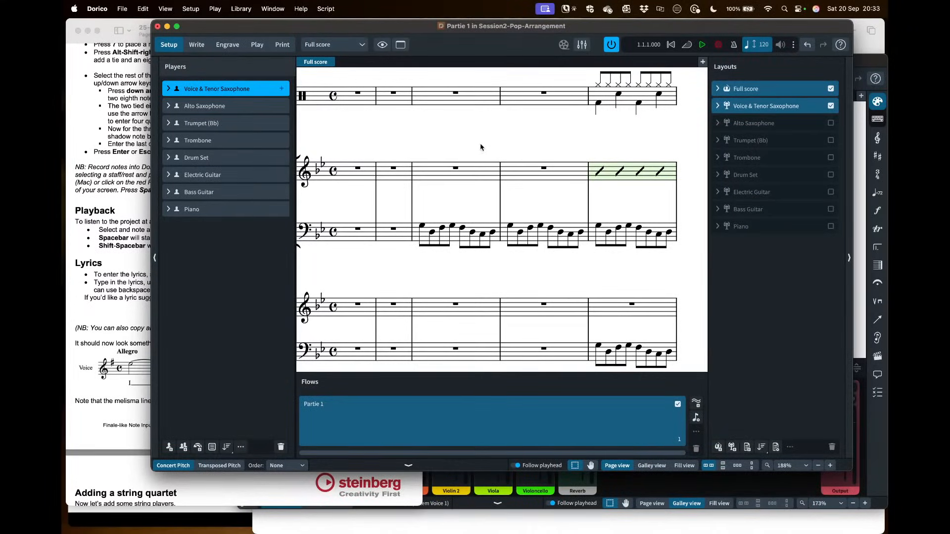
scroll(429, 148, down, 5)
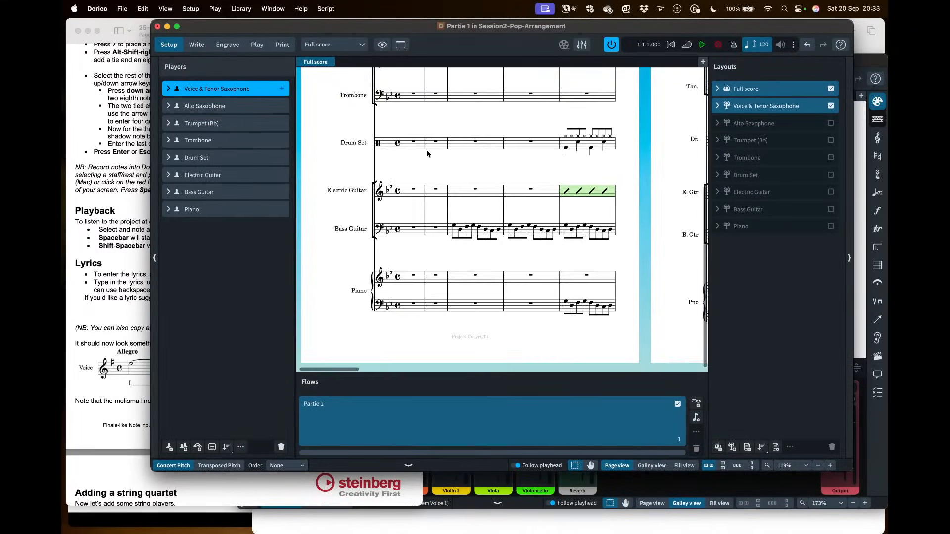
scroll(429, 152, up, 5)
scroll(428, 153, up, 1)
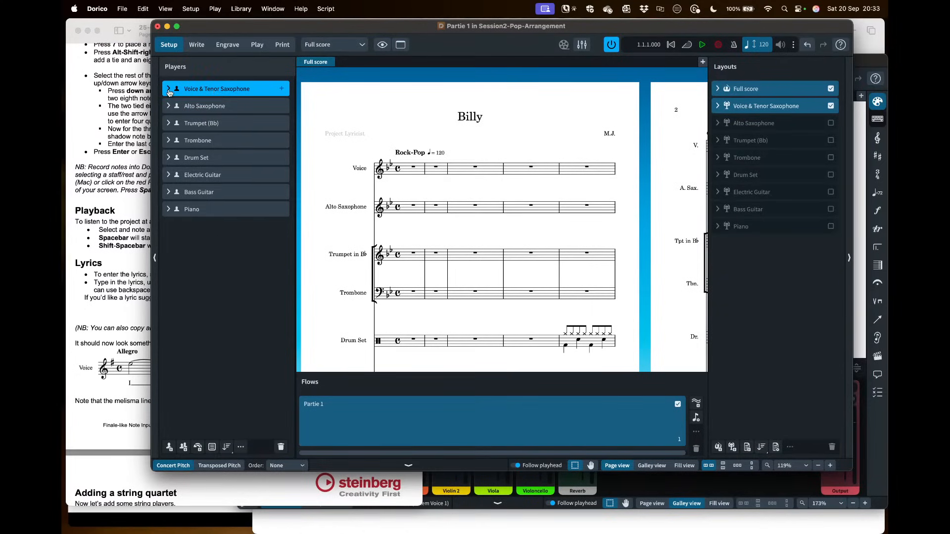
click(169, 90)
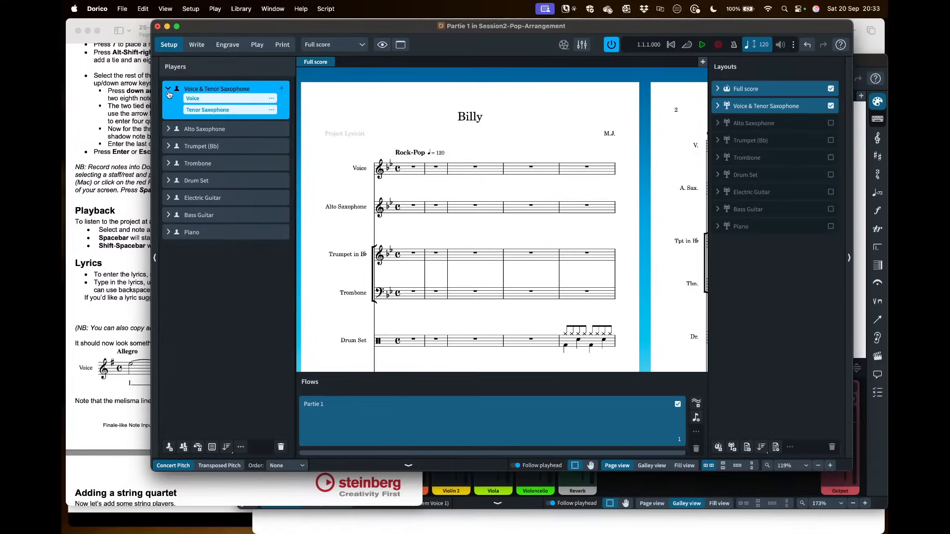
double_click(228, 27)
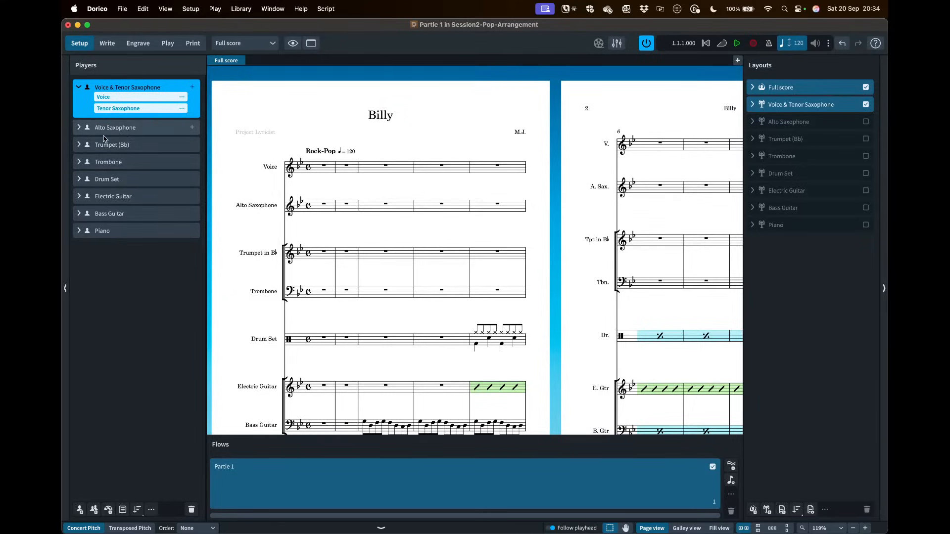
- Move the Drum Set player to the end of the players list and Piano above Bass Guitar, checking the available instrument orders
click(131, 180)
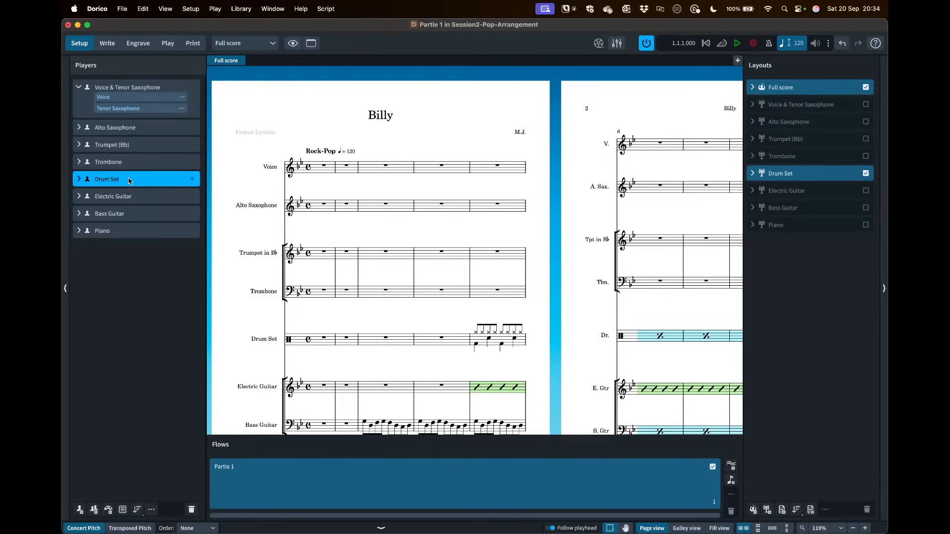
drag(129, 181, 124, 242)
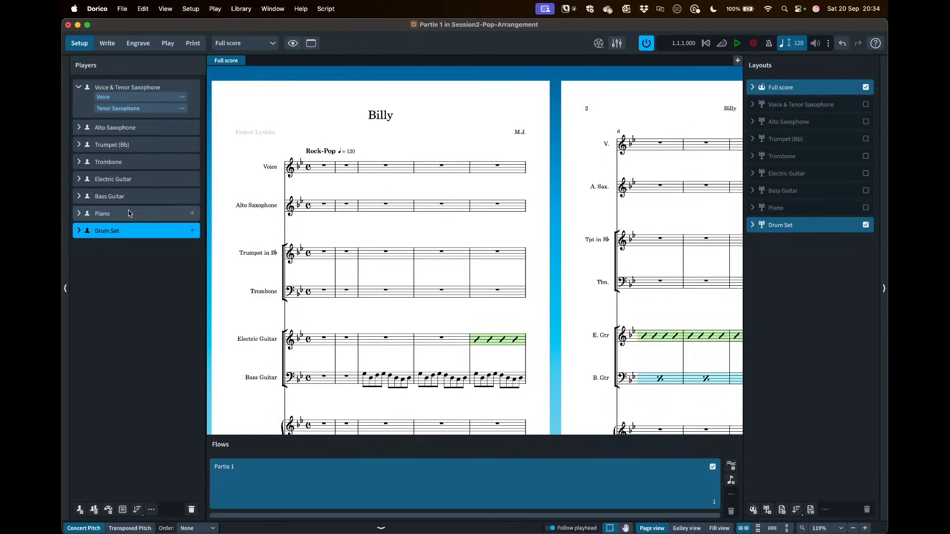
drag(128, 213, 127, 194)
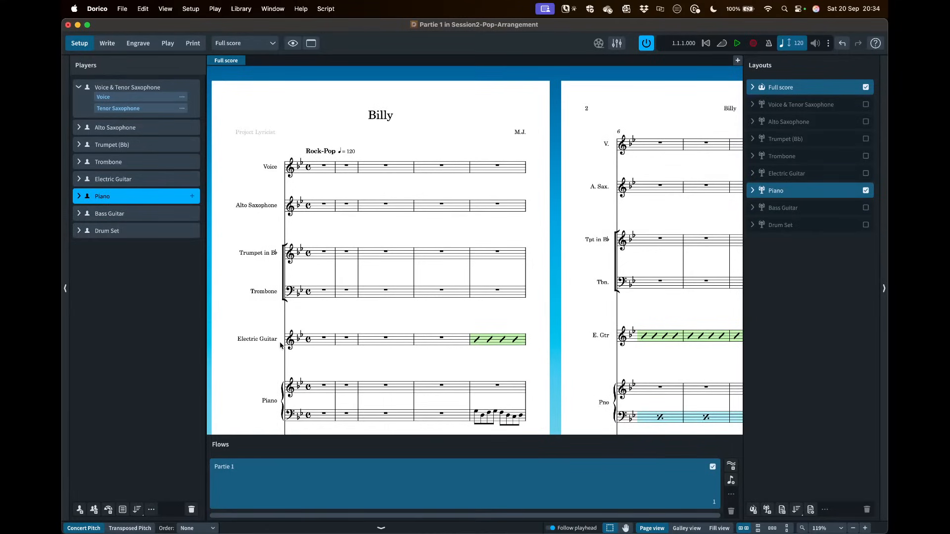
scroll(280, 338, down, 3)
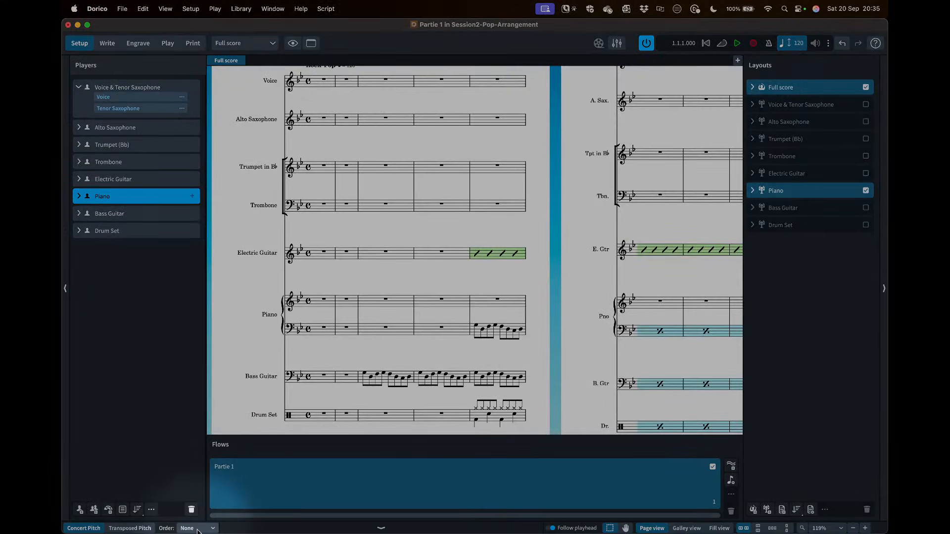
click(198, 528)
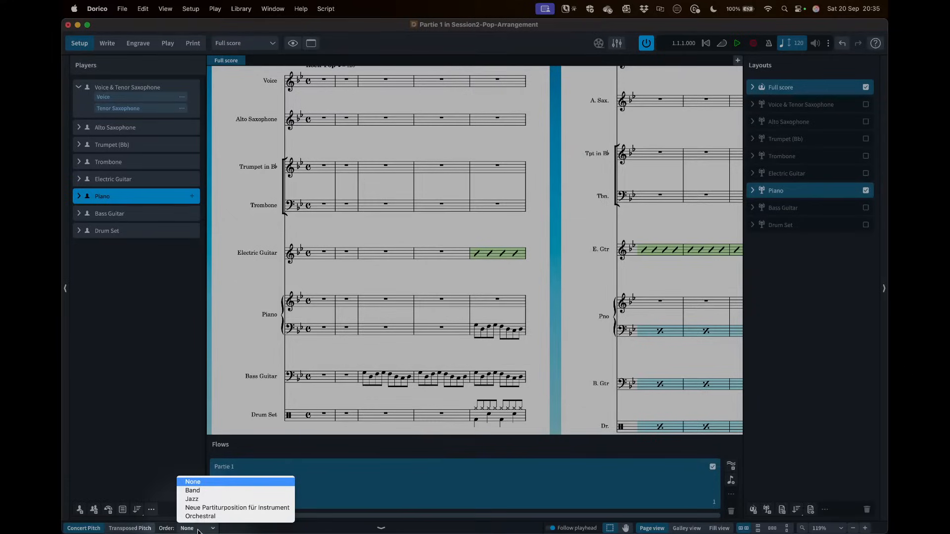
click(198, 529)
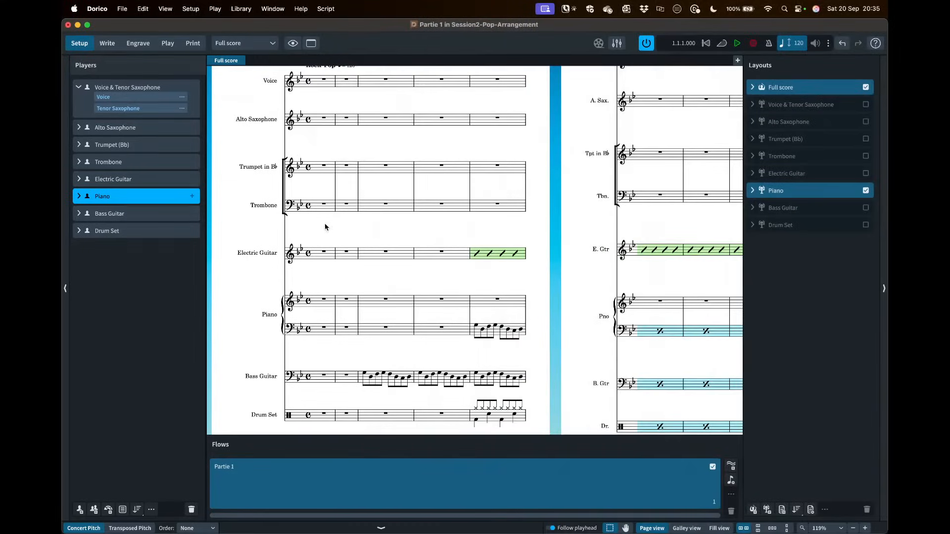
- Switch to Write mode, show the full score in galley view, and look through its staves
click(109, 43)
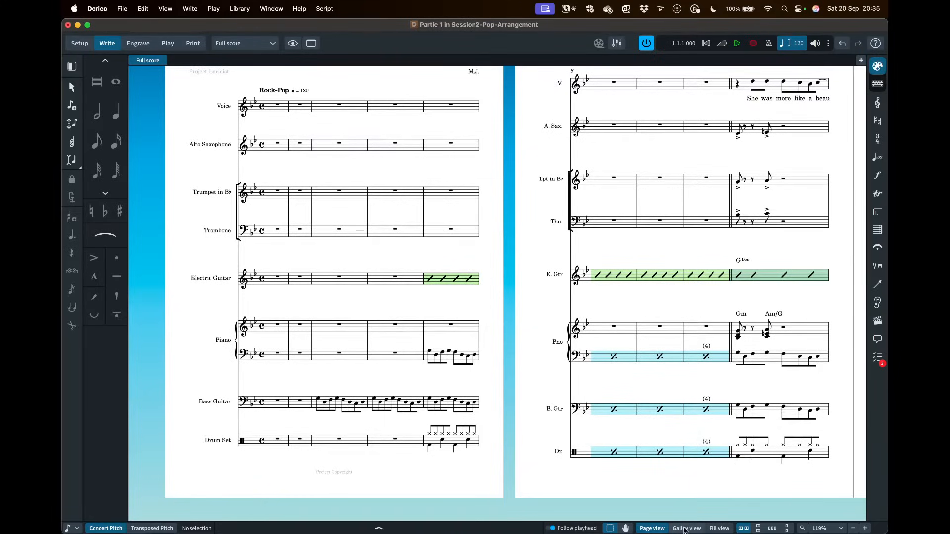
click(684, 528)
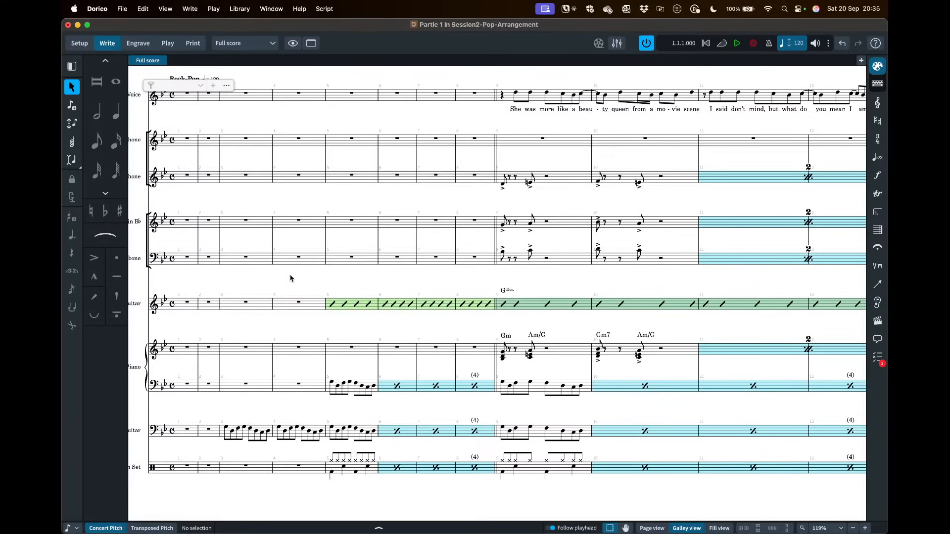
scroll(293, 280, right, 20)
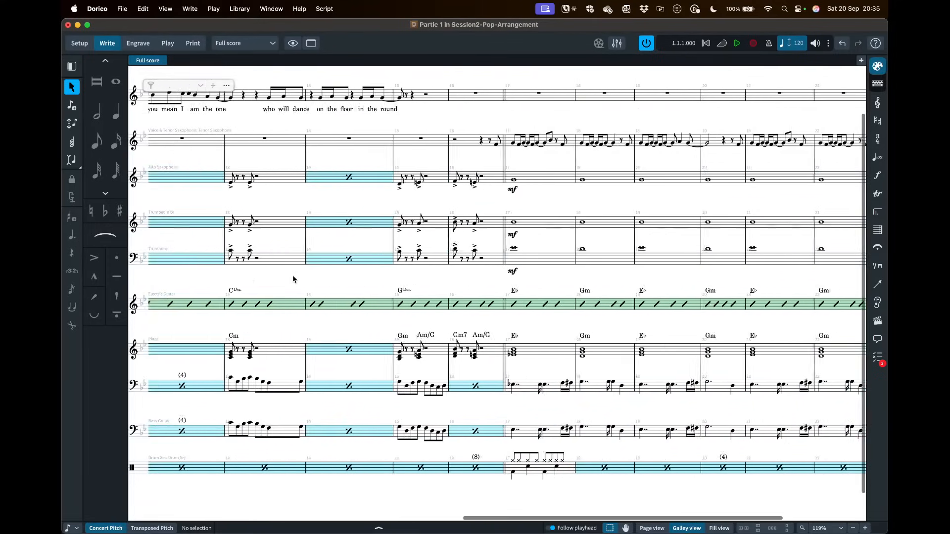
scroll(293, 279, left, 20)
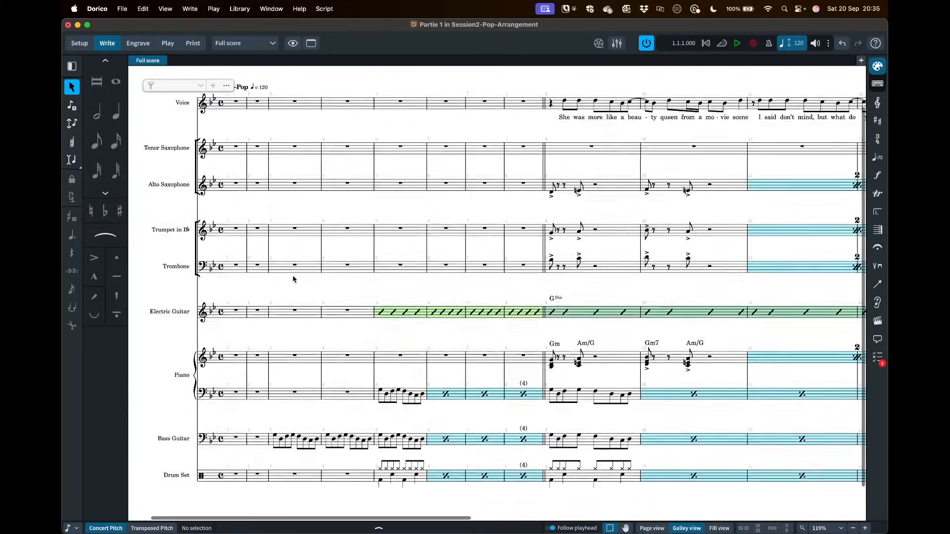
scroll(293, 279, down, 1)
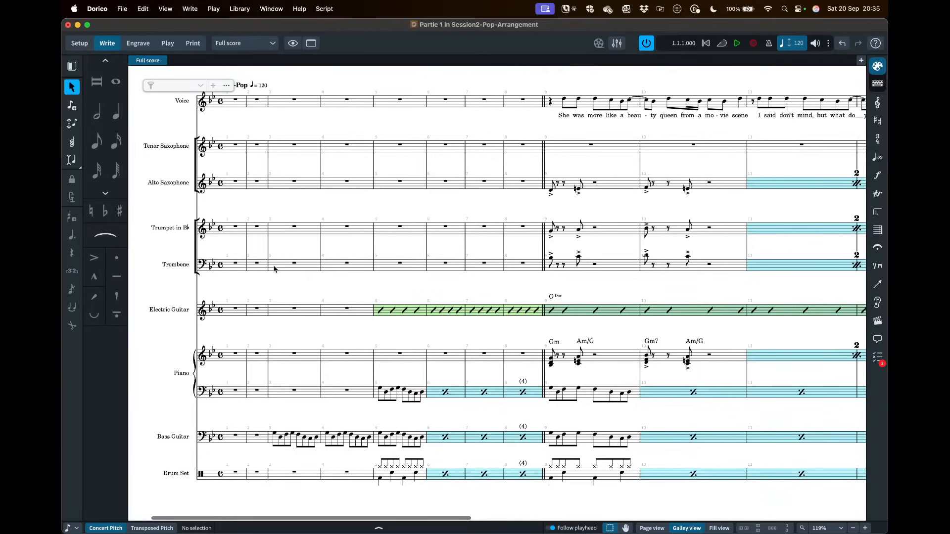
scroll(274, 268, left, 3)
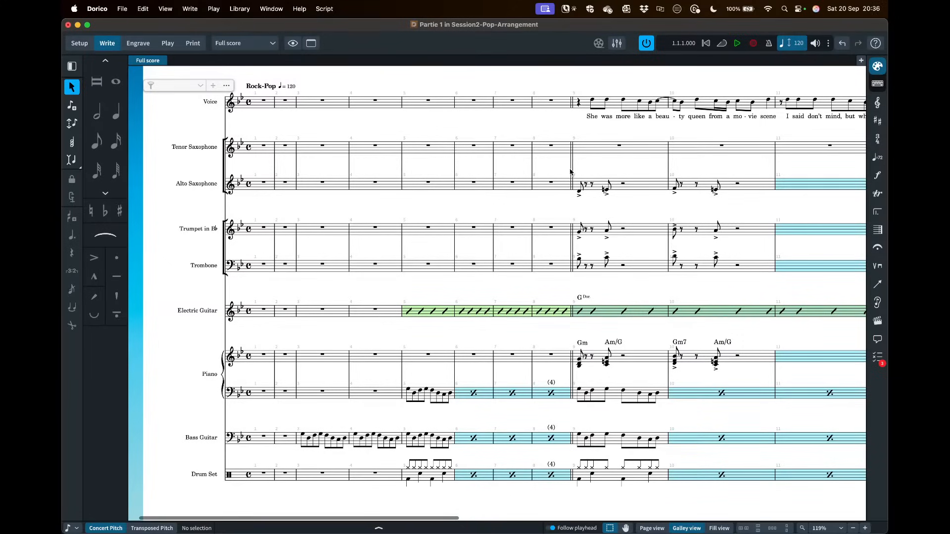
- Select the barline at the start of bar 5 and view the available barline types
click(401, 248)
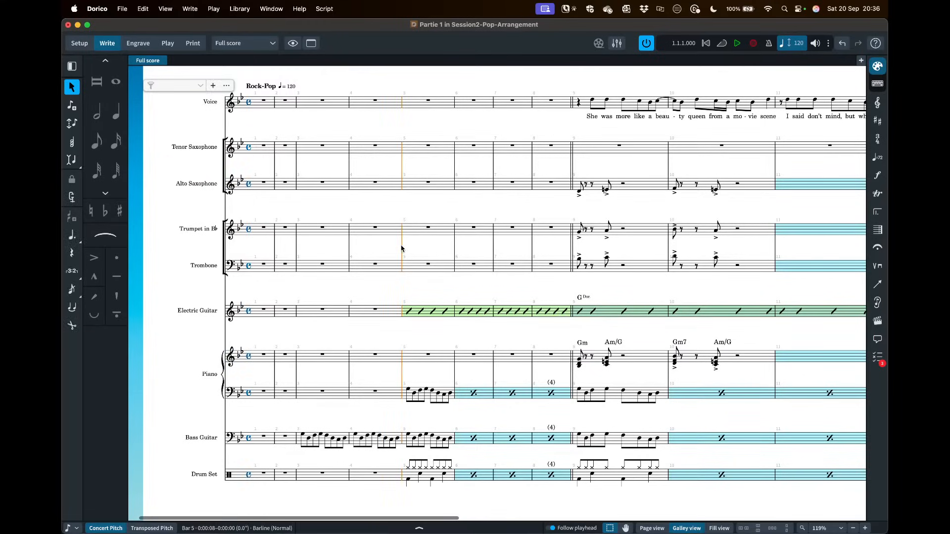
scroll(401, 248, up, 5)
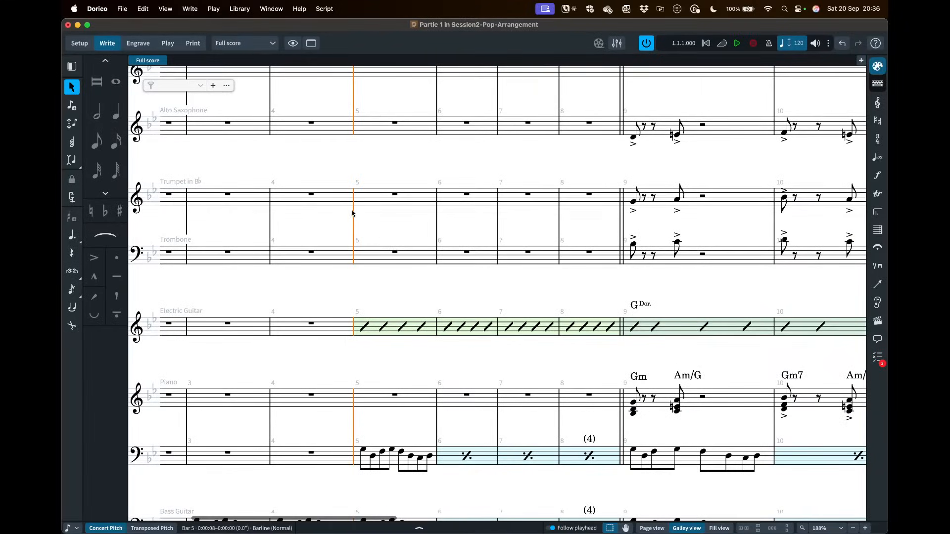
scroll(353, 216, left, 2)
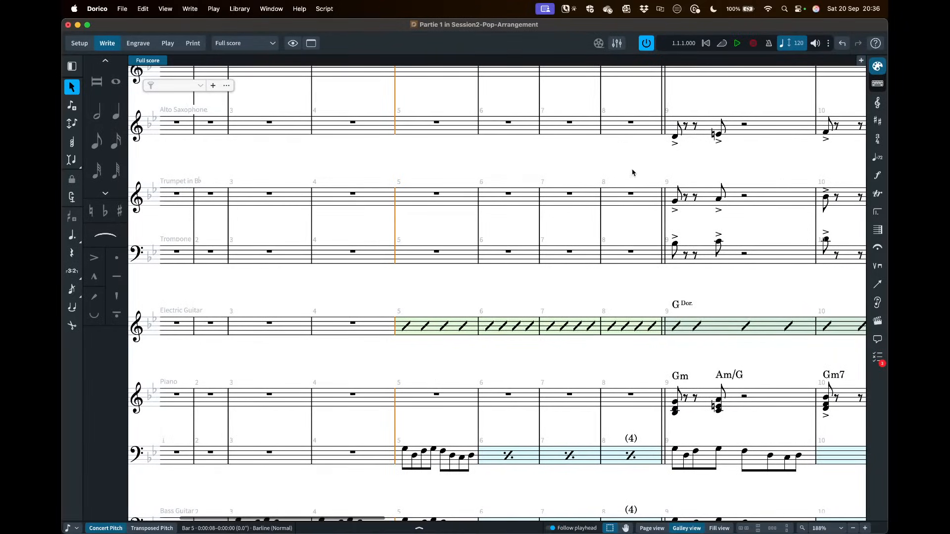
click(876, 230)
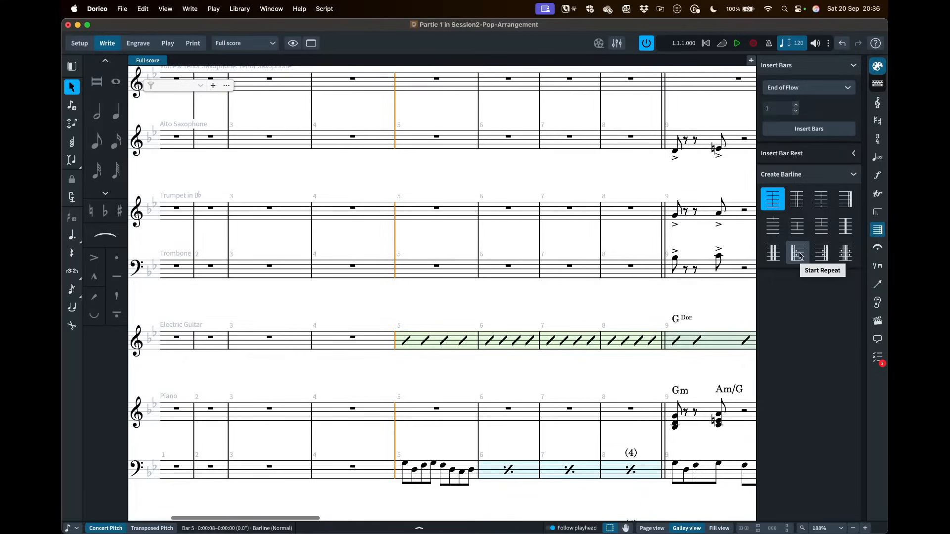
click(877, 230)
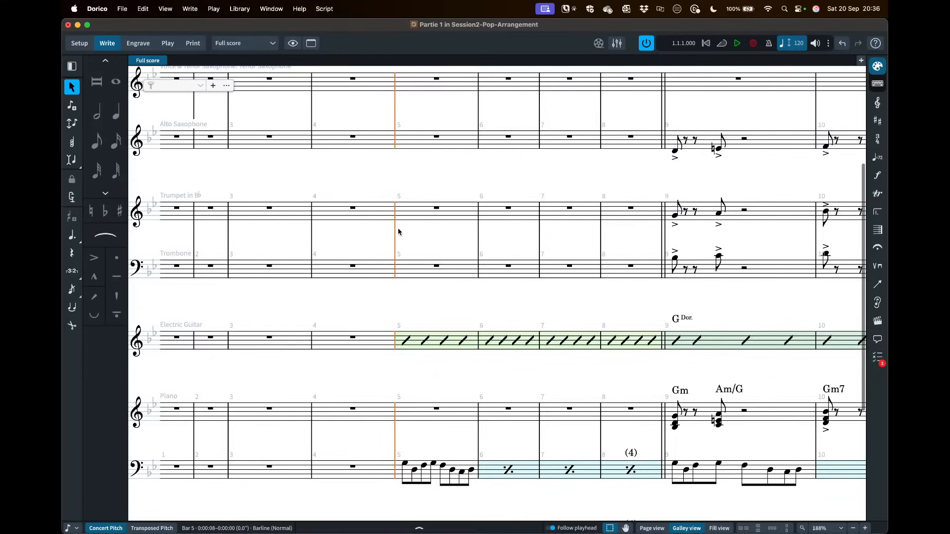
- Try a double barline entered as || at the start of bar 5 and undo it
key(shift+x)
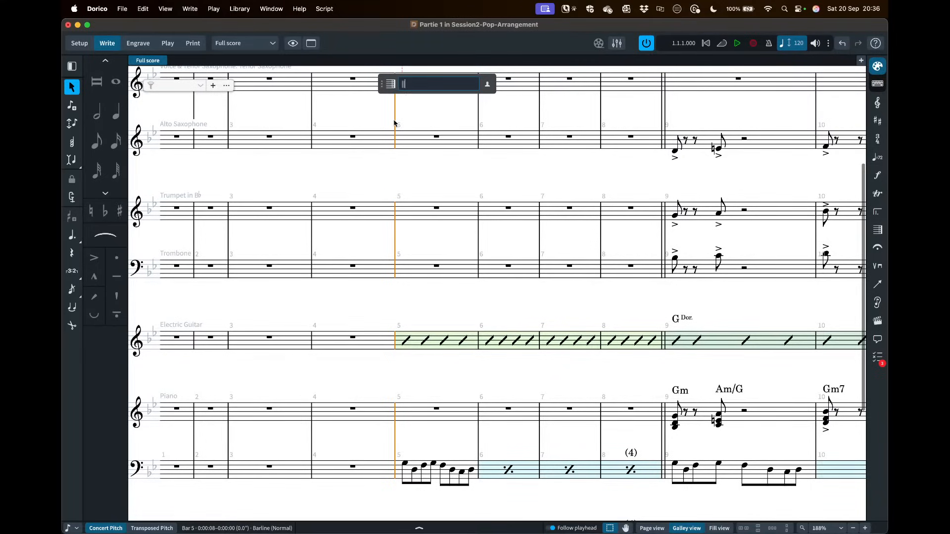
key(Return)
key(super+z)
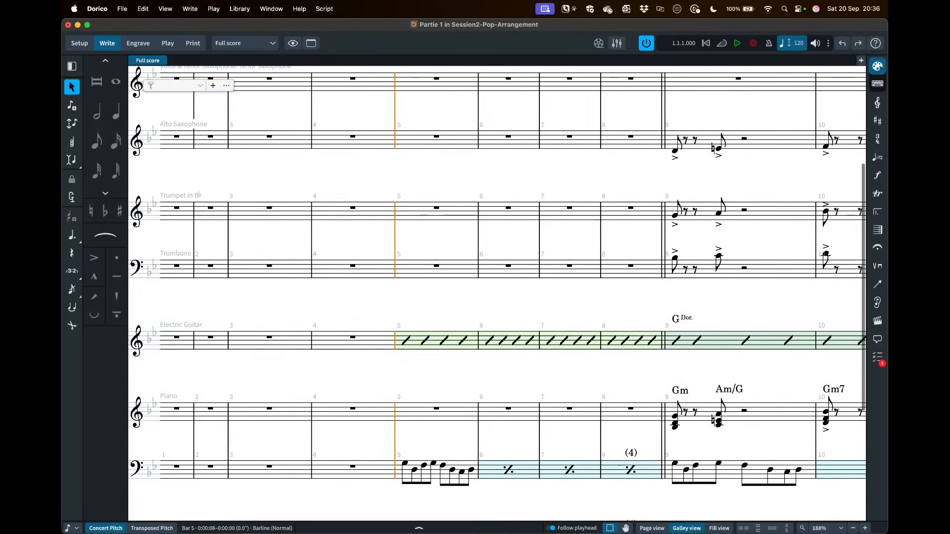
- Change the selected barline at the start of bar 5 to a double barline by entering "double"
key(shift+b)
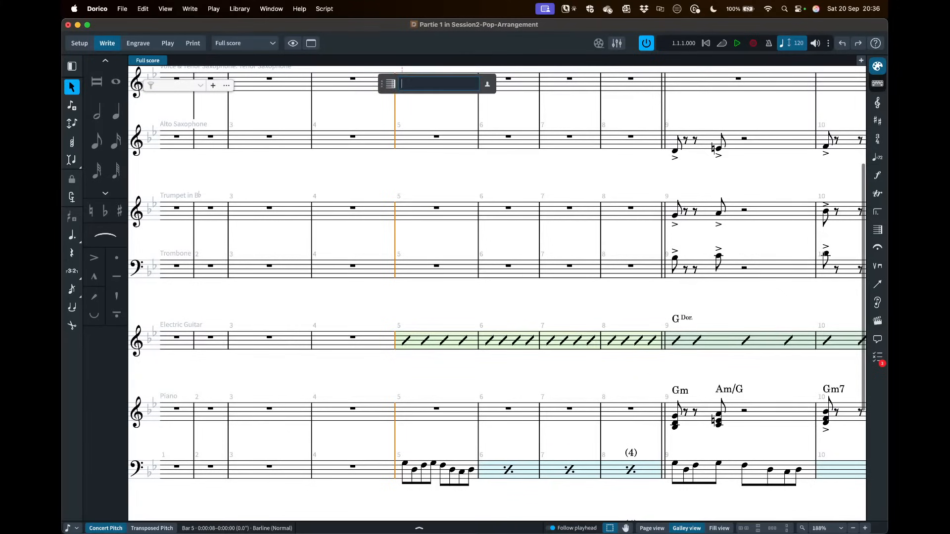
text(double)
key(Return)
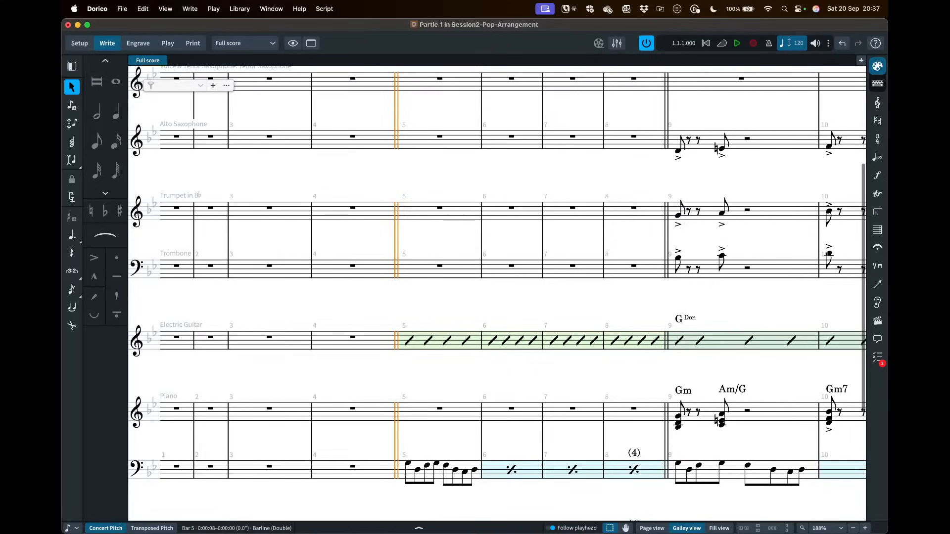
scroll(409, 148, left, 3)
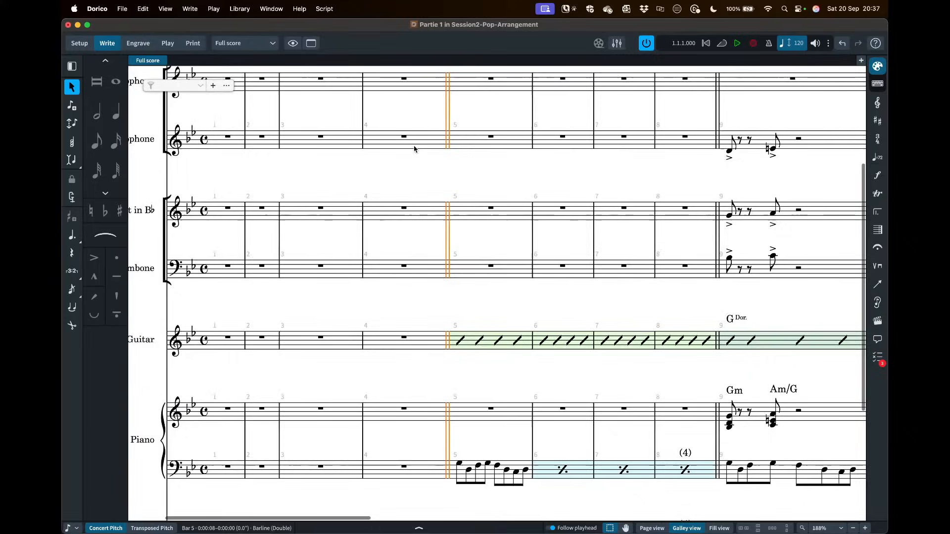
scroll(458, 222, right, 2)
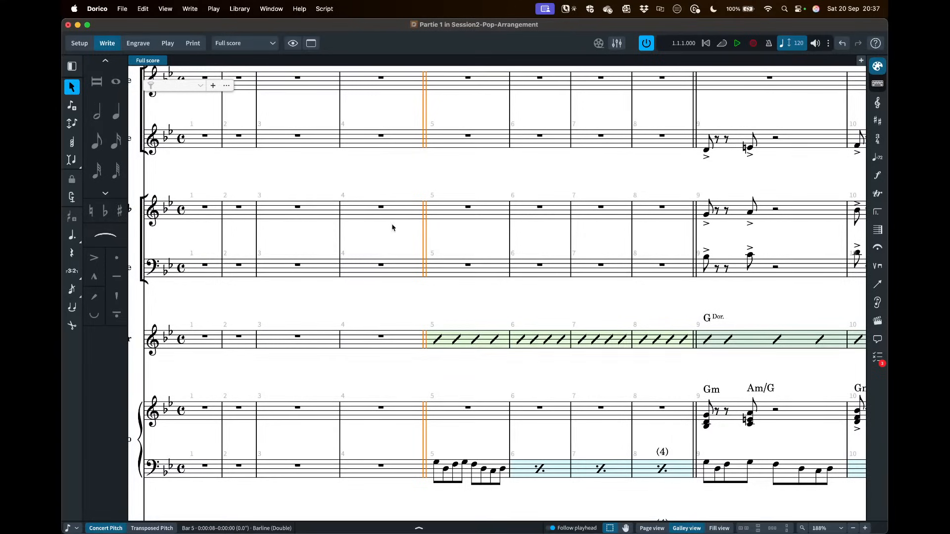
- Start note input at the beginning of bar 1 on the Drum Set staff
scroll(393, 225, down, 10)
scroll(393, 212, left, 4)
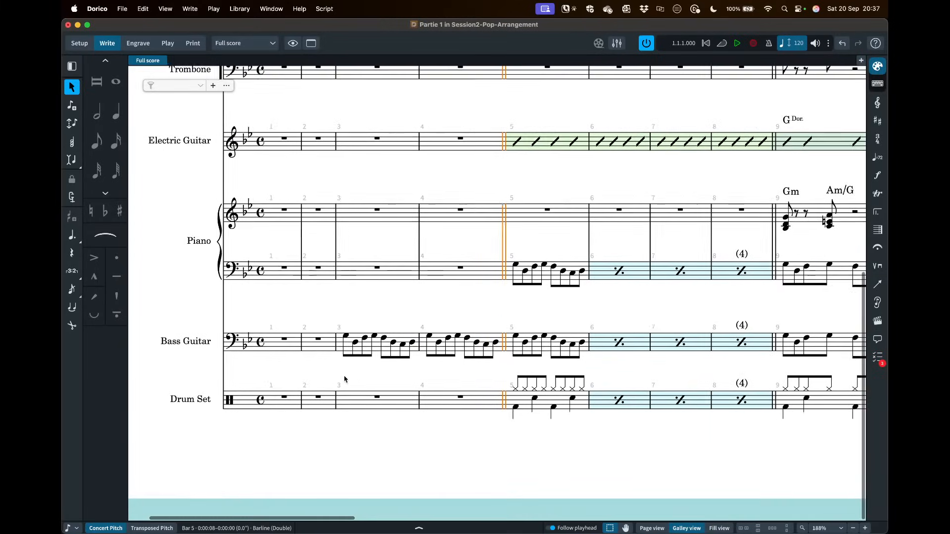
scroll(345, 379, left, 2)
click(305, 400)
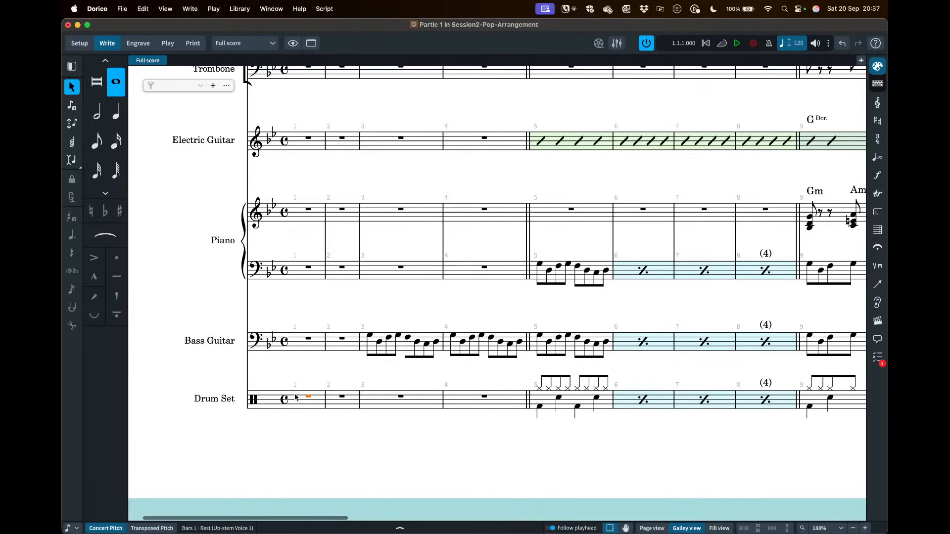
key(shift+n)
scroll(301, 410, up, 8)
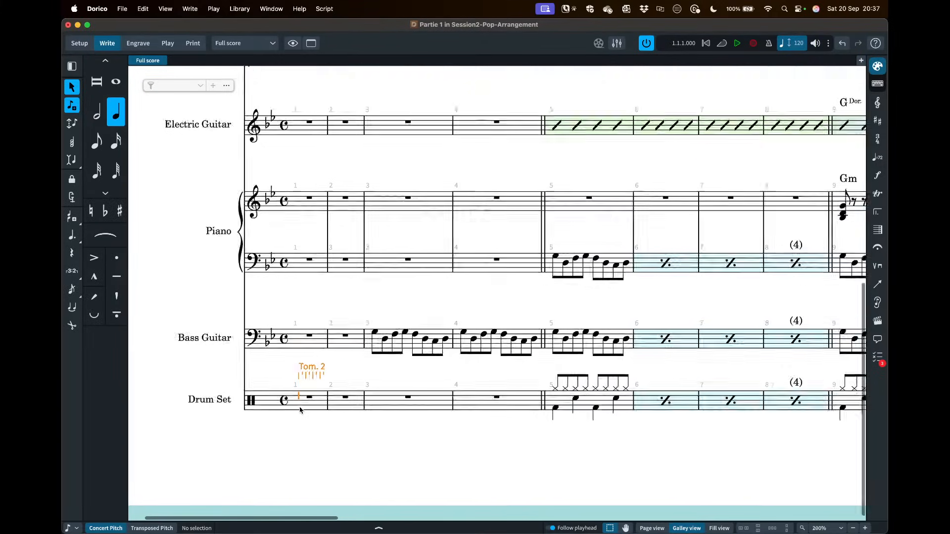
scroll(301, 410, down, 3)
scroll(301, 410, left, 1)
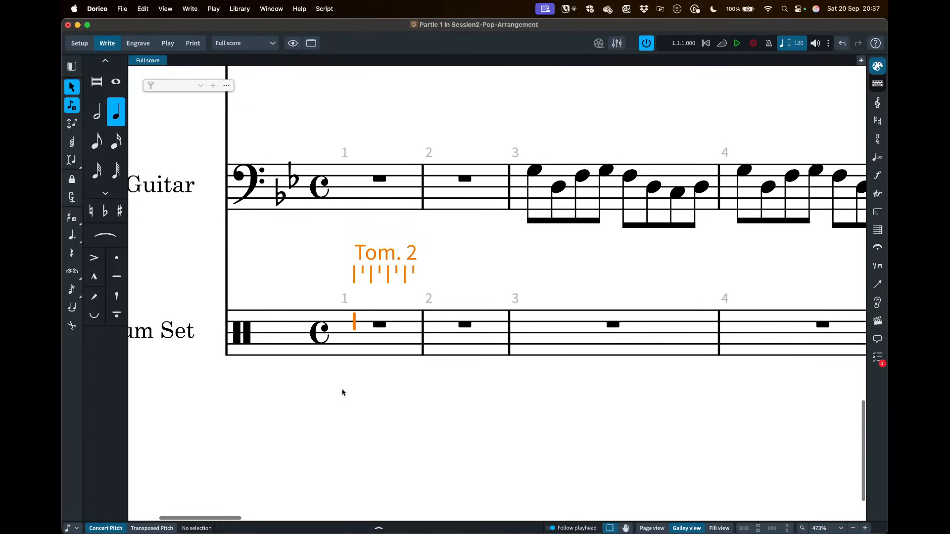
scroll(342, 393, down, 3)
scroll(343, 391, right, 2)
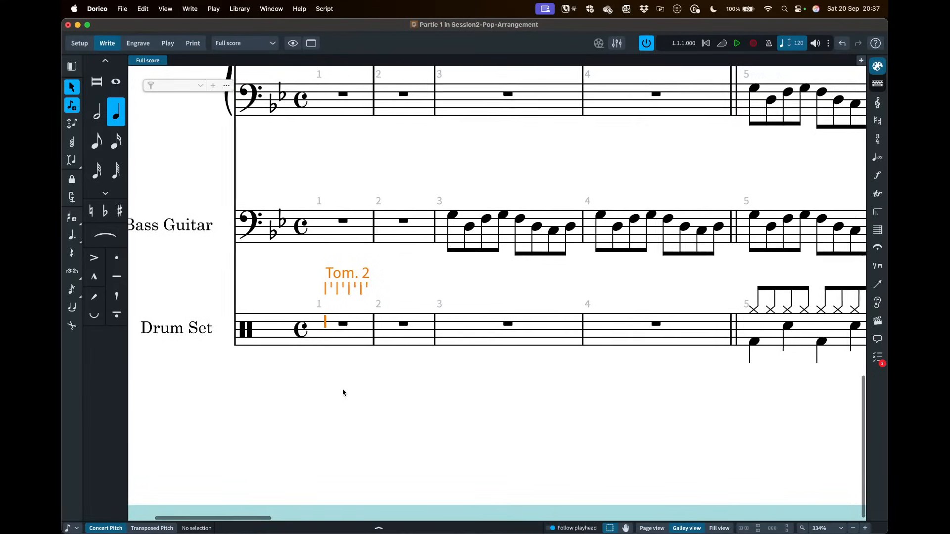
scroll(343, 391, down, 2)
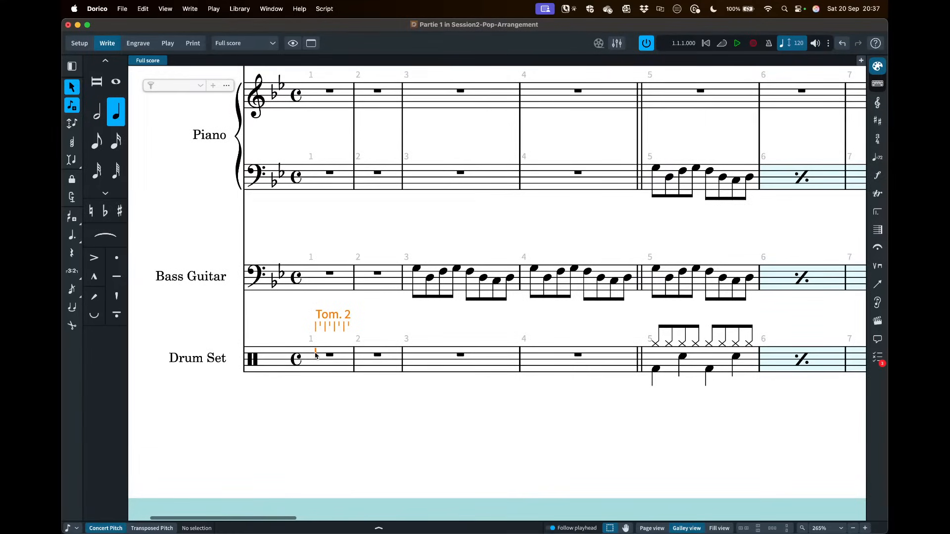
- Cycle the note input caret through the drum set's kit instruments in bar 1, finishing on the snare drum
key(Down)
key(Down)
key(Up)
key(Up)
key(Up)
key(Down)
key(Down)
key(Down)
key(Down)
key(Down)
key(Up)
key(Up)
key(Up)
key(Up)
key(Up)
key(Up)
key(Down)
key(Down)
key(Down)
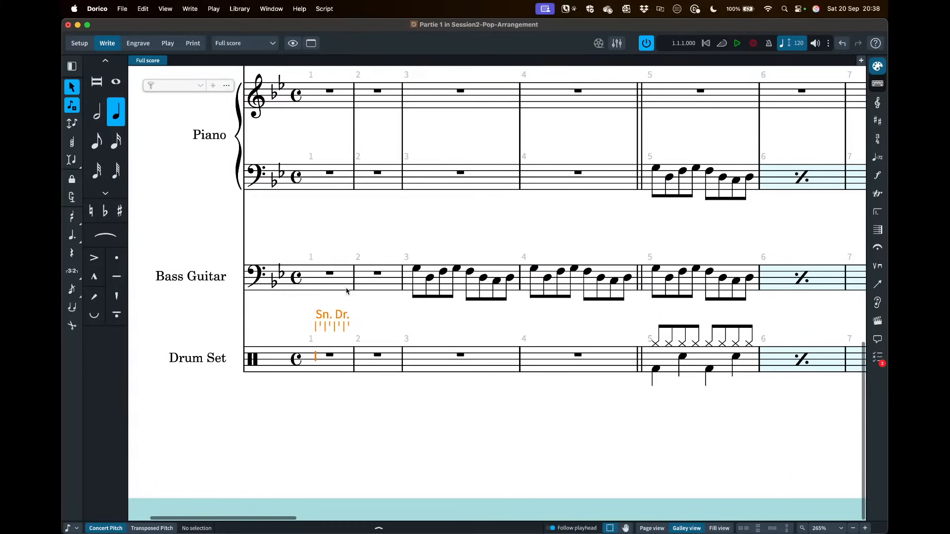
- Move the caret again between floor tom, snare drum, ride cymbal and kick drum, finishing on the pedal hi-hat
scroll(354, 212, up, 5)
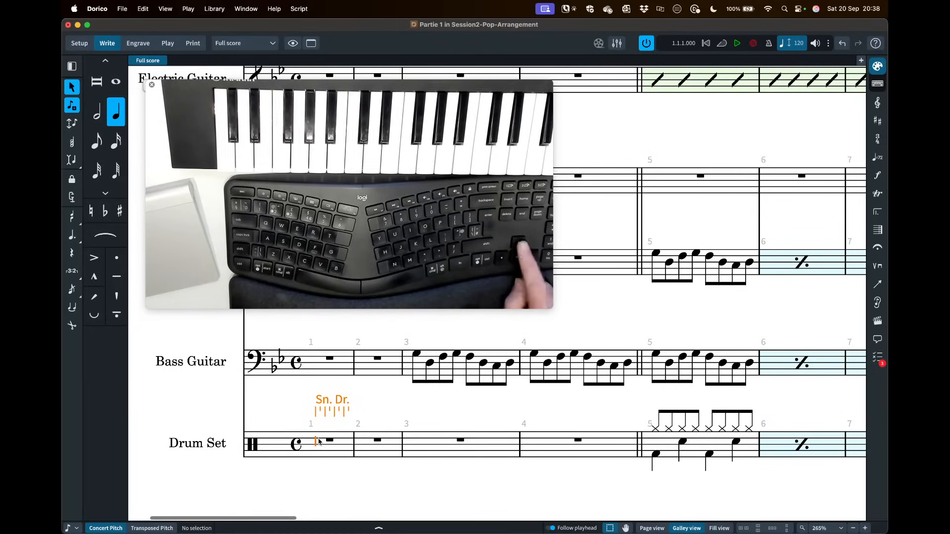
click(369, 26)
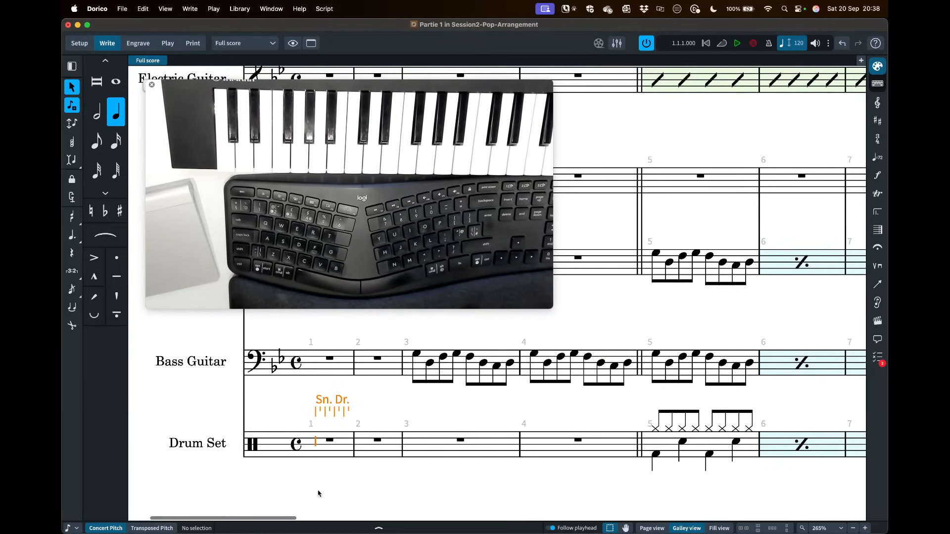
key(Down)
key(Down)
key(Down)
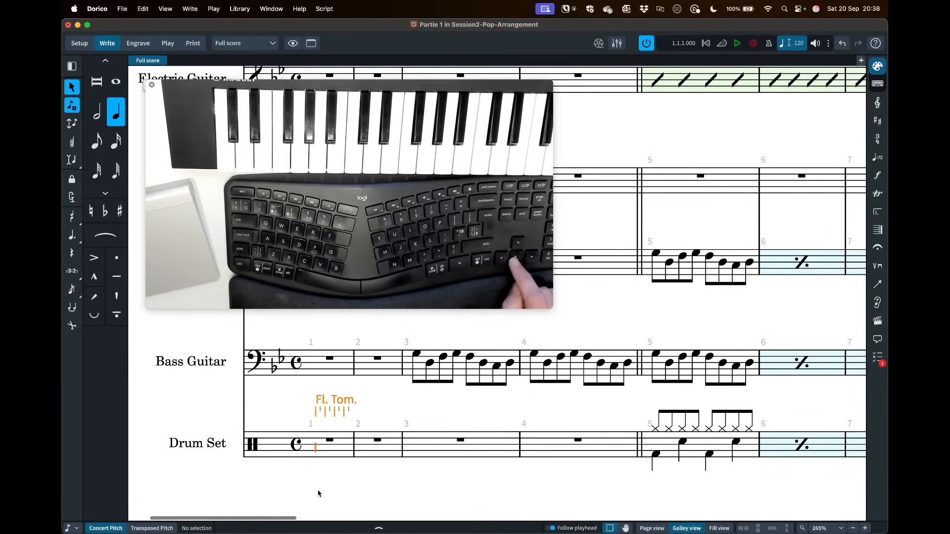
key(Down)
key(Up)
key(Up)
key(Up)
key(Up)
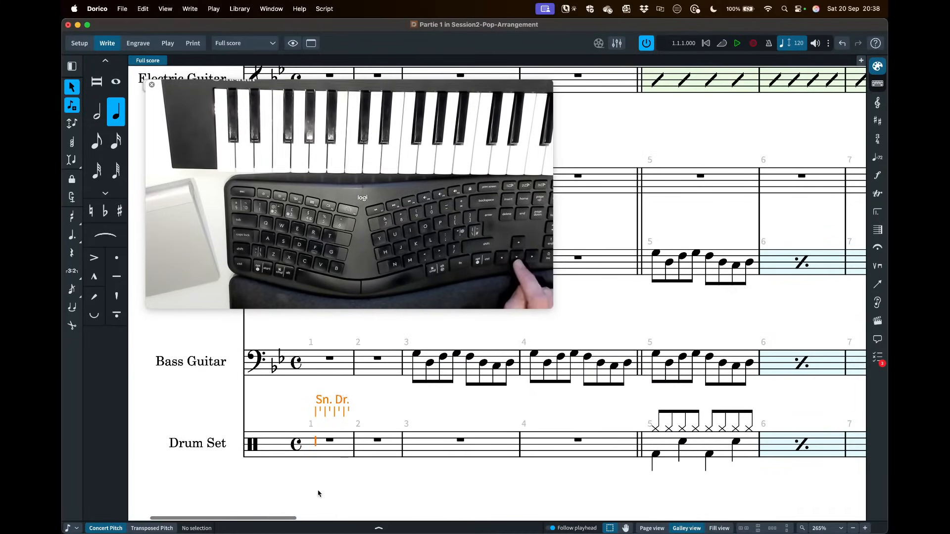
key(Down)
key(Up)
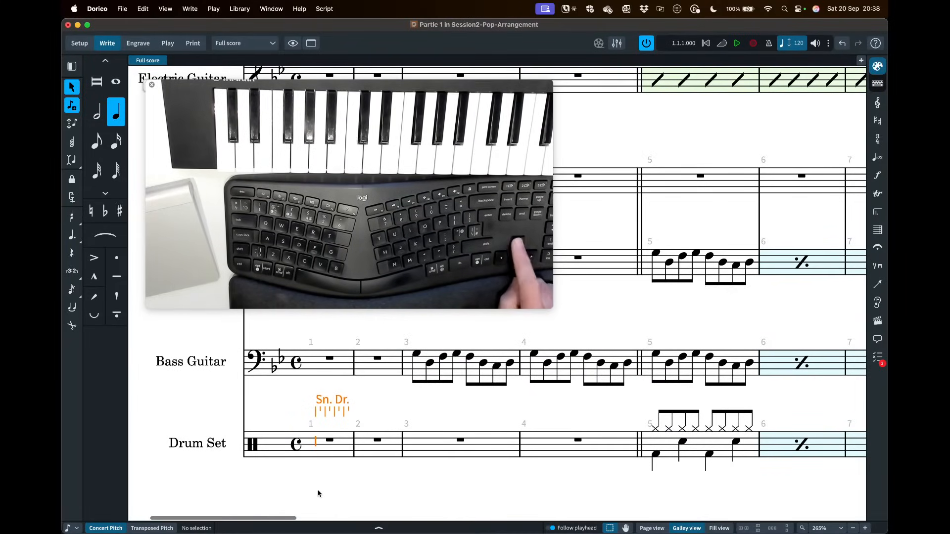
key(Up)
key(Up)
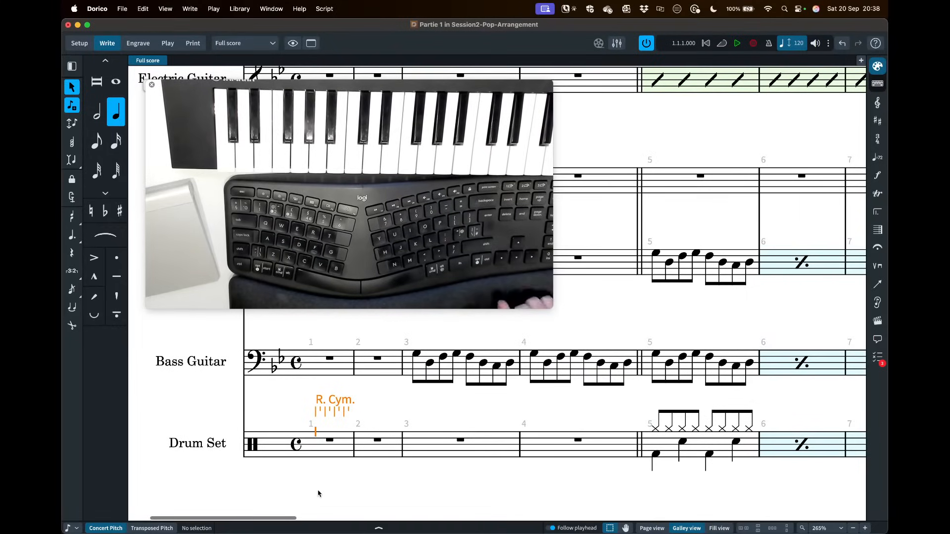
key(Down)
key(Down)
key(Down)
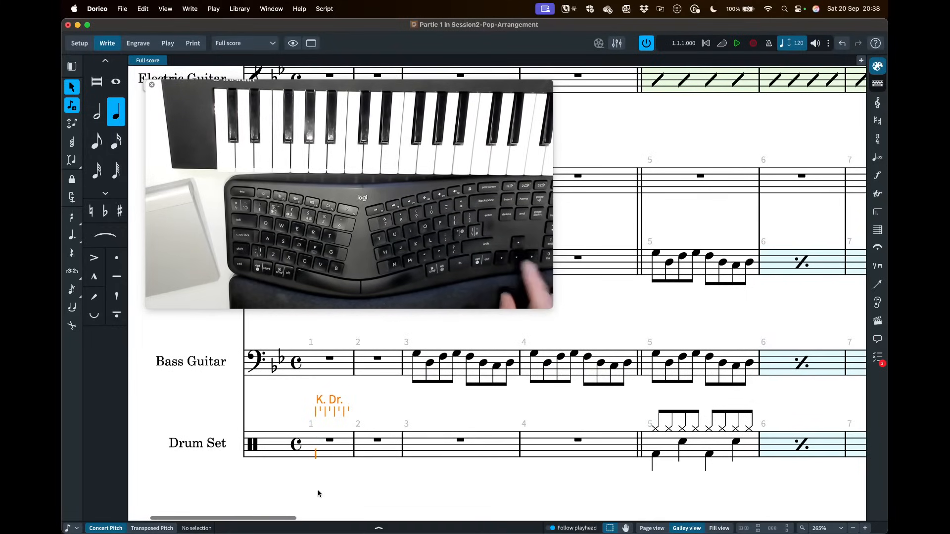
key(Down)
key(Down)
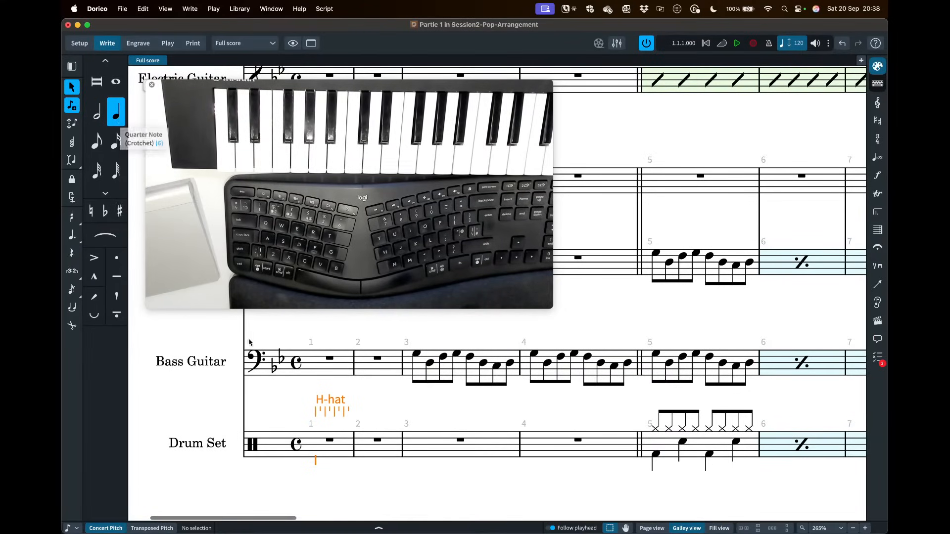
- Enter four quarter notes in bar 1 of the Drum Set staff, alternating kick drum and snare drum
key(f)
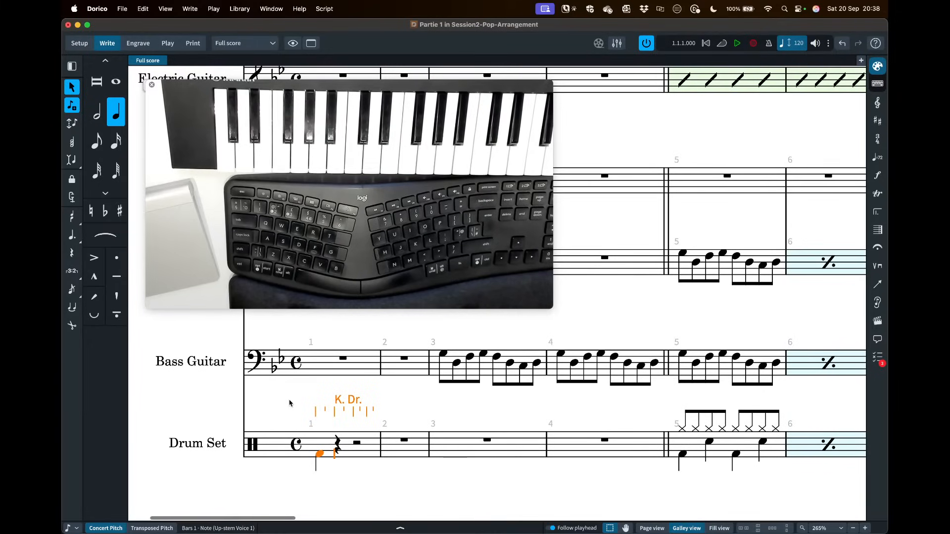
key(c)
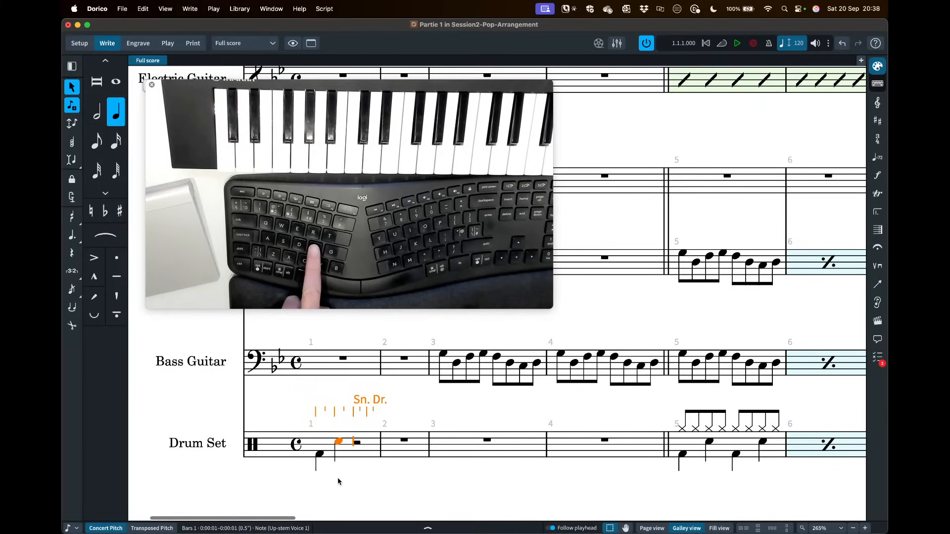
key(f)
key(c)
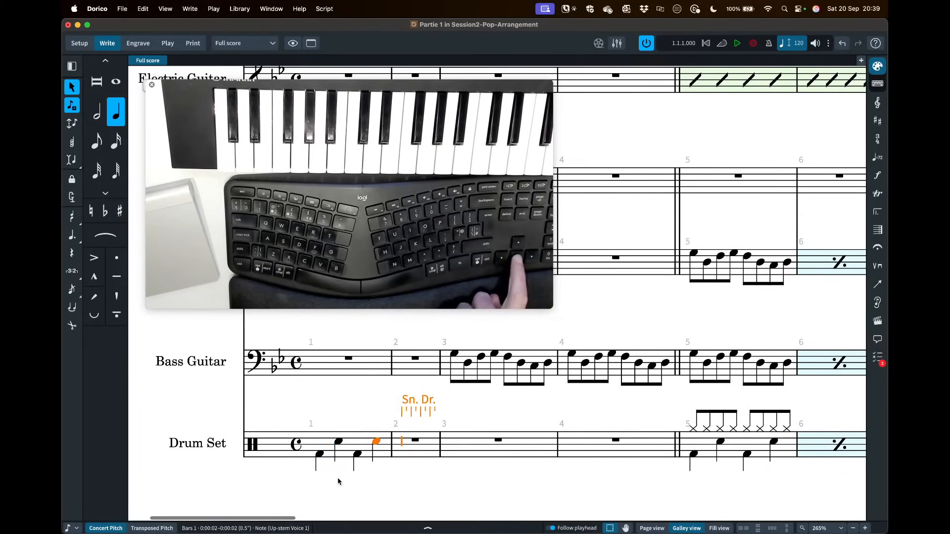
- Return the caret to the start of bar 1 and set it to the upper hi-hat above the Drum Set staff
key(Left)
key(Left)
key(Left)
key(Left)
key(Left)
key(Left)
key(Left)
key(Left)
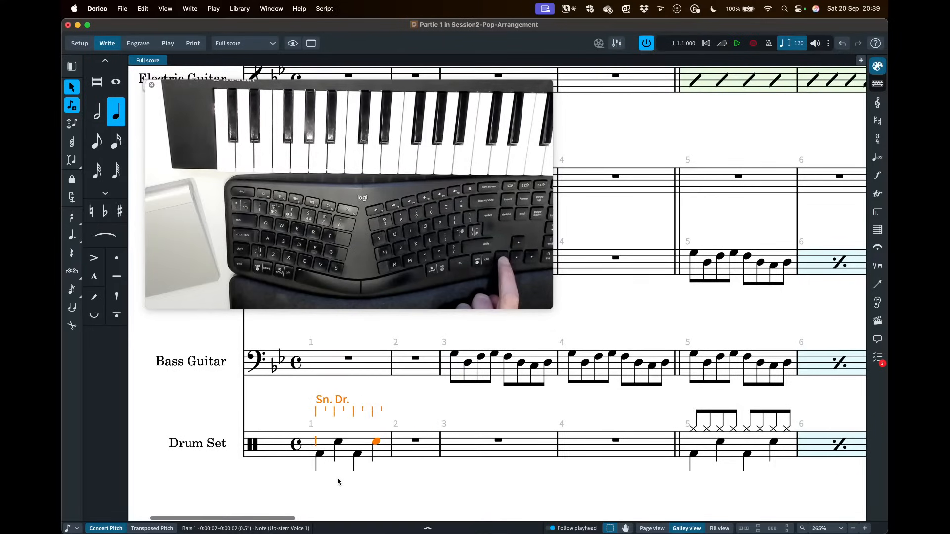
key(Up)
key(Up)
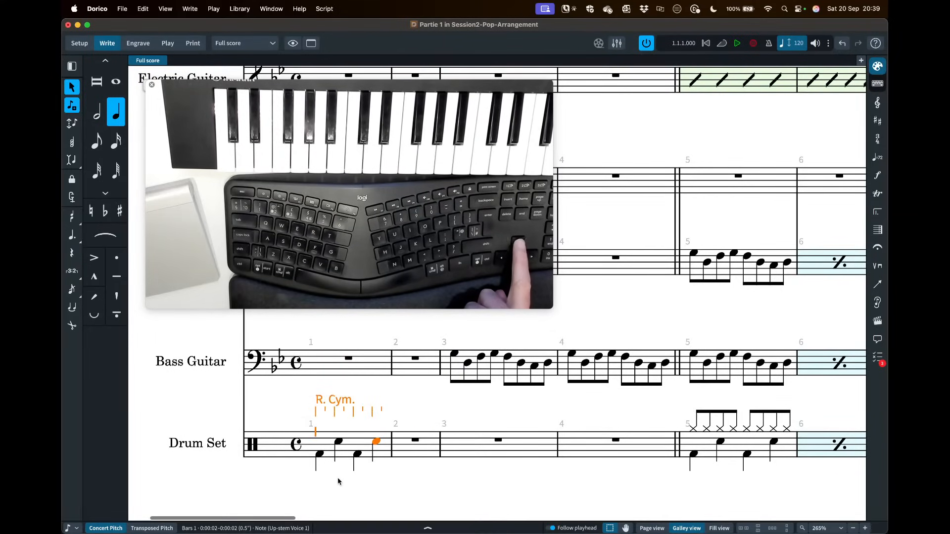
key(Up)
key(Up)
key(Down)
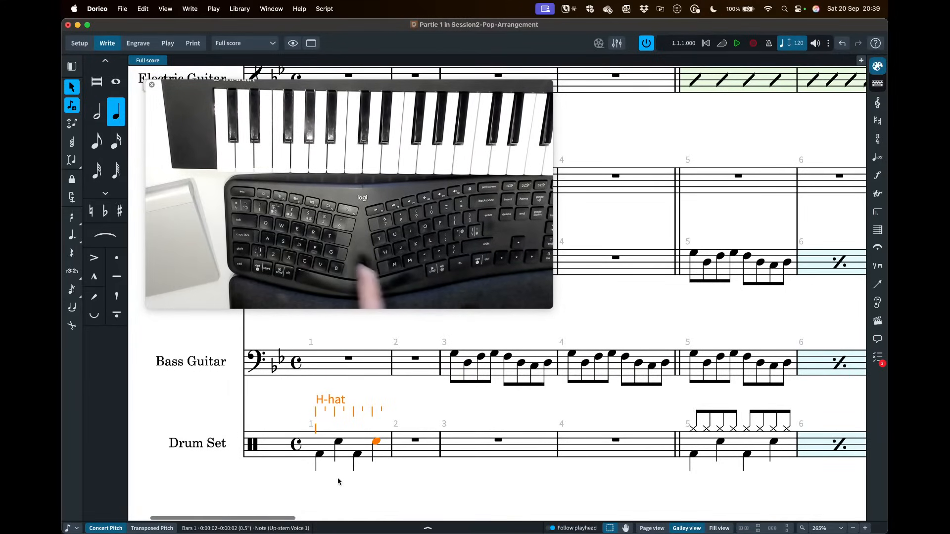
- Enter three hi-hat eighth notes from the start of bar 1 above the kick and snare notes
key(4)
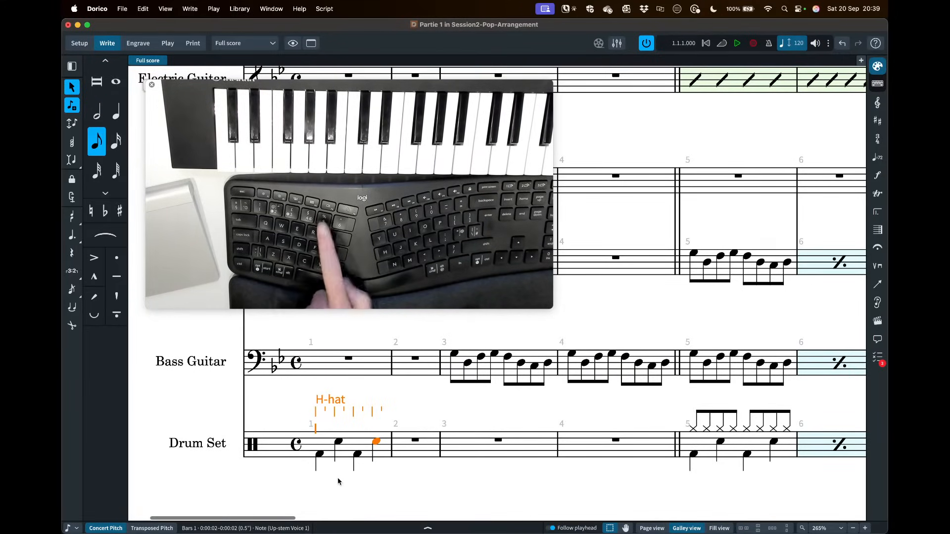
key(y)
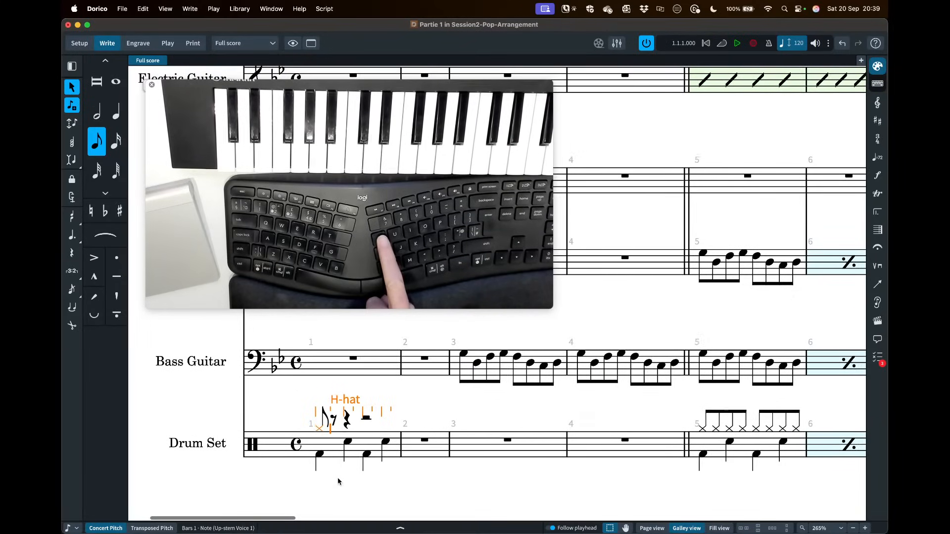
key(y)
key(y)
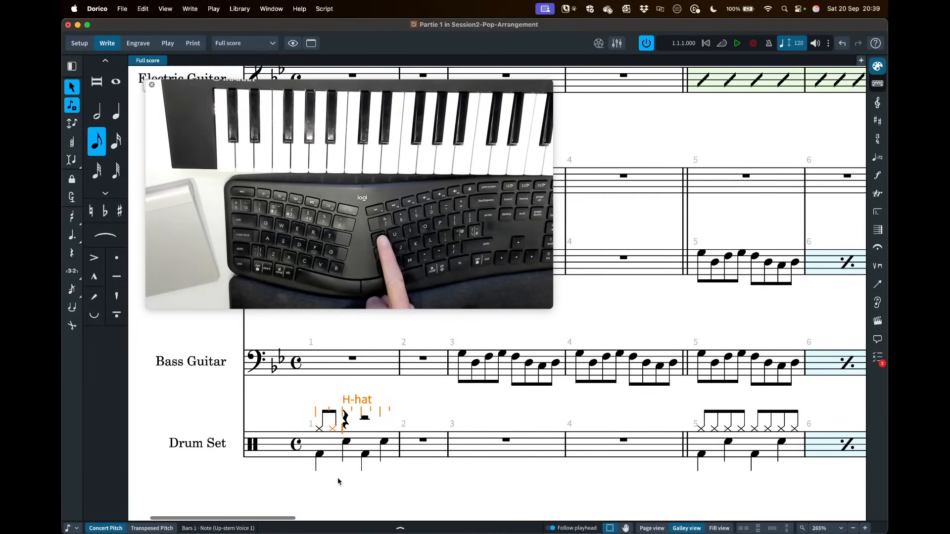
- Move the caret from the hi-hat down to Tom 1 and back up to the hi-hat
key(Down)
key(Down)
key(Down)
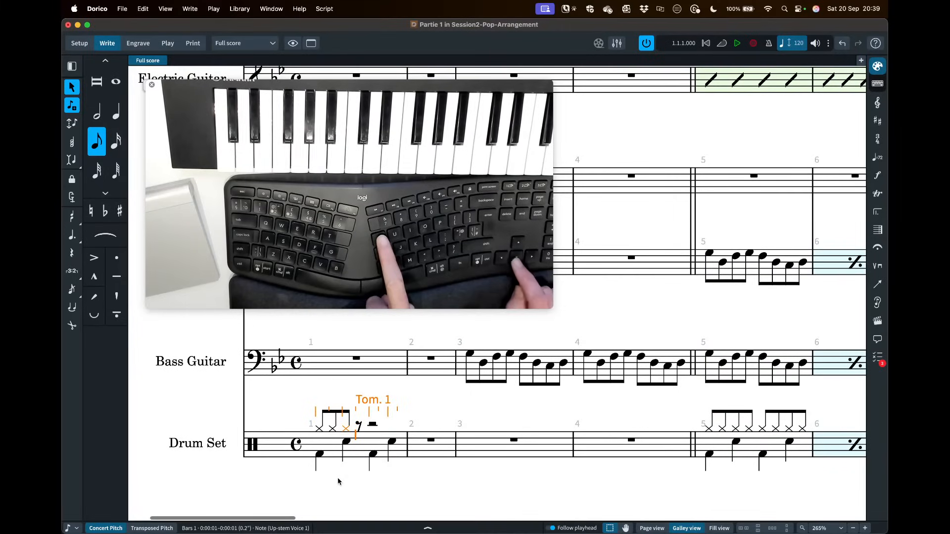
key(Up)
key(Up)
key(Up)
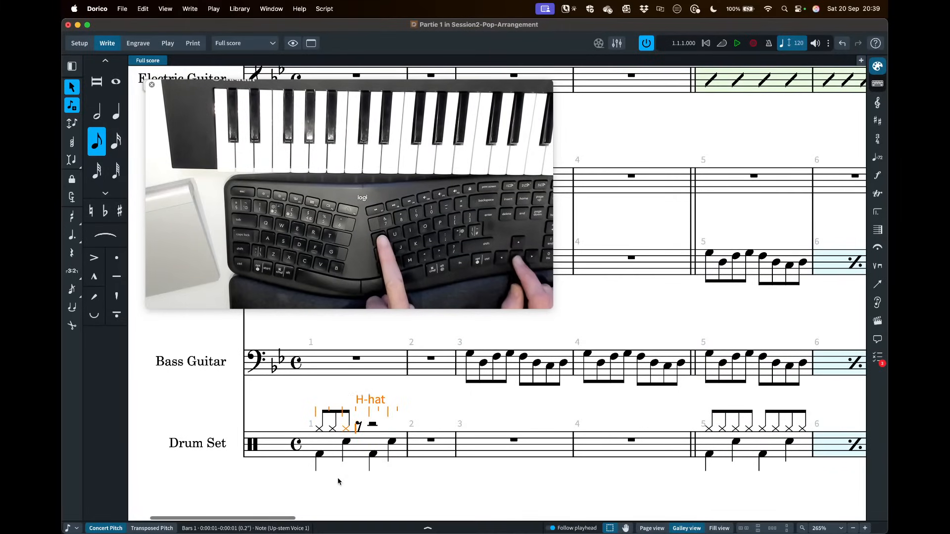
- Fill the rest of bar 1 with five more hi-hat eighth notes and end note input
key(y)
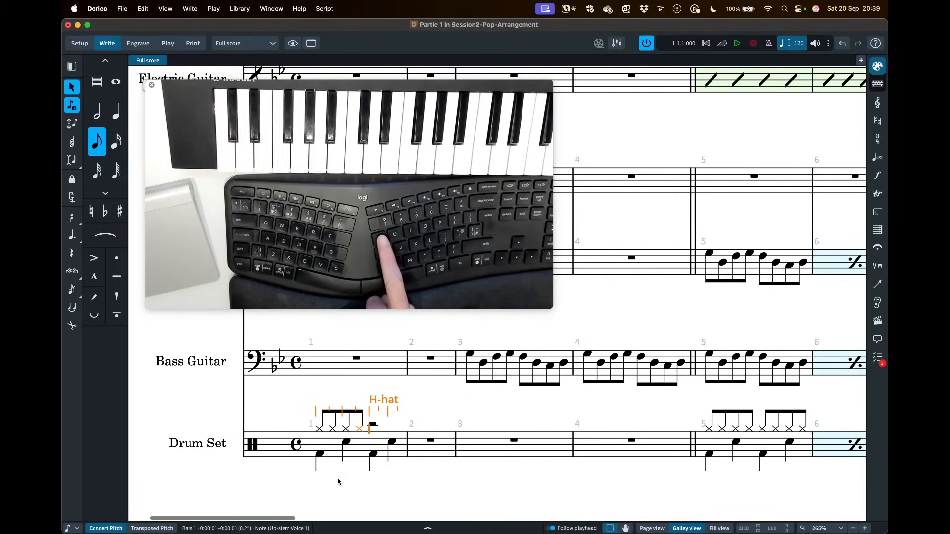
key(y)
key(y)
key(y)
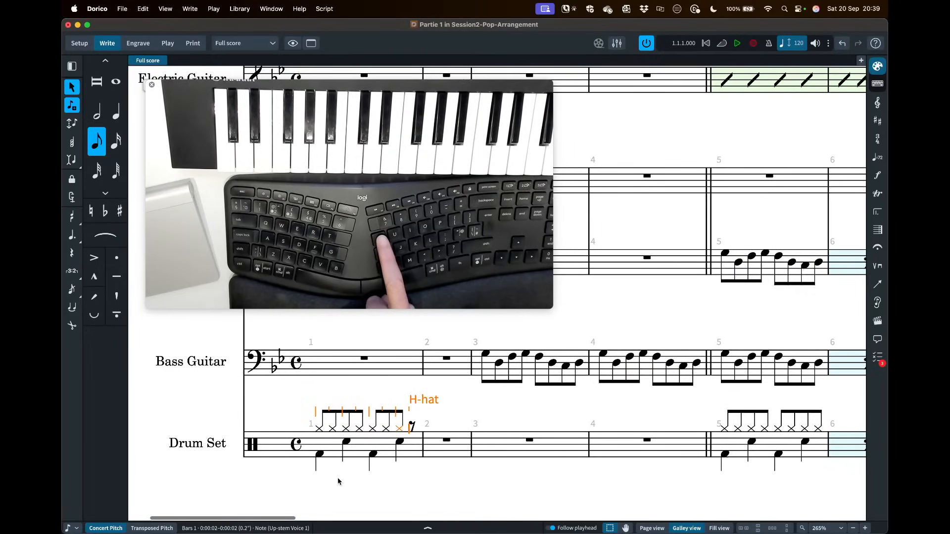
key(y)
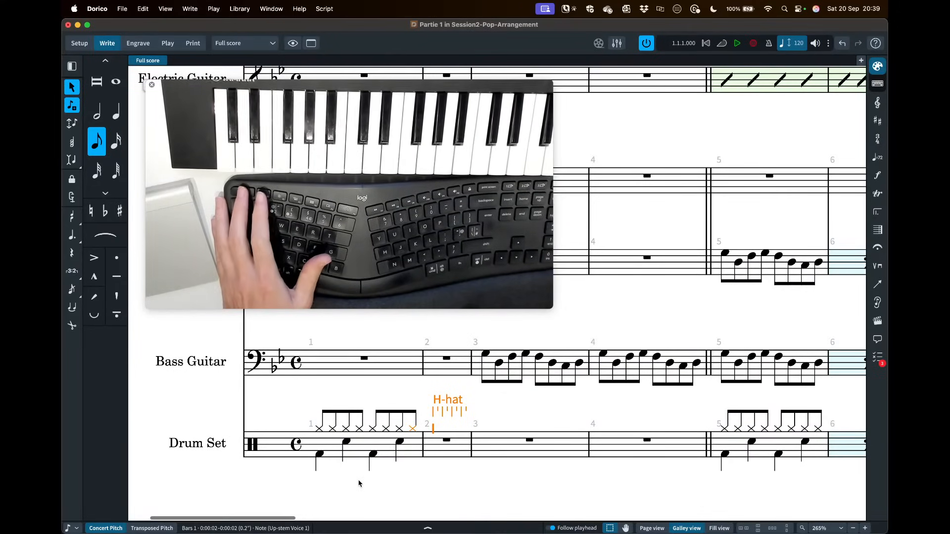
key(Escape)
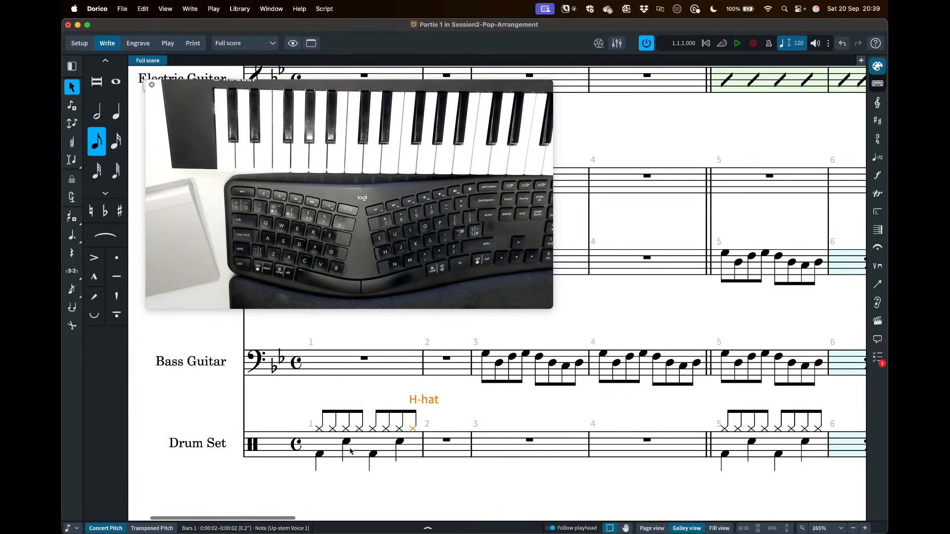
- Switch to Setup mode and open the Edit Percussion Kit settings for the Drum Set instrument
click(79, 43)
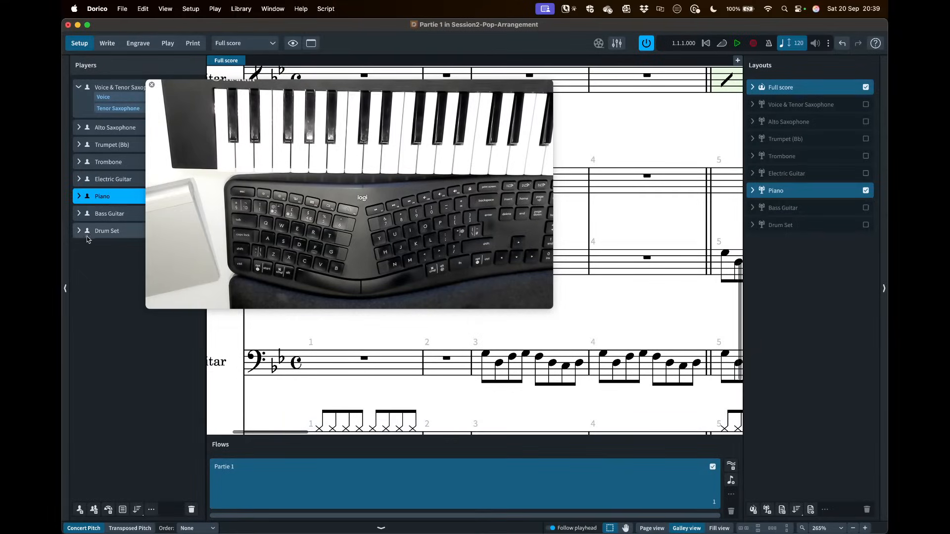
drag(304, 219, 79, 336)
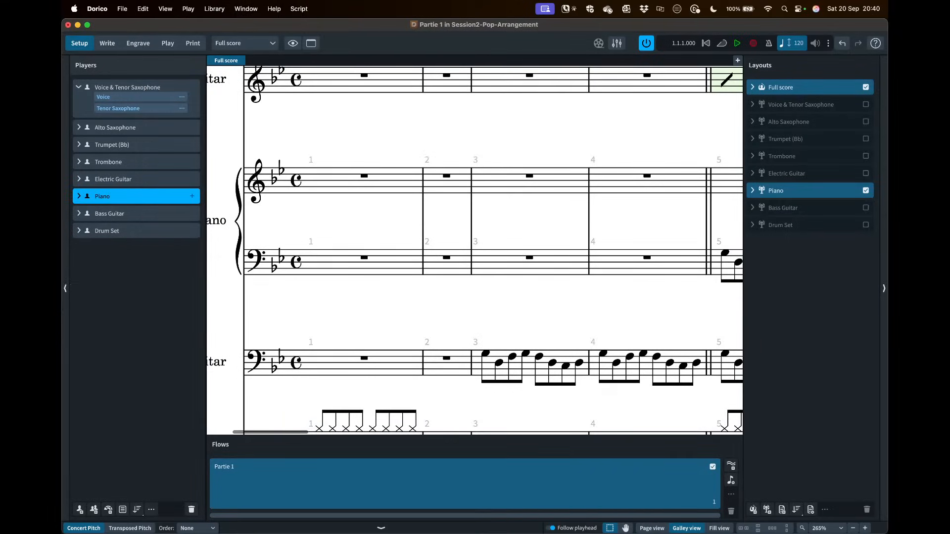
click(79, 231)
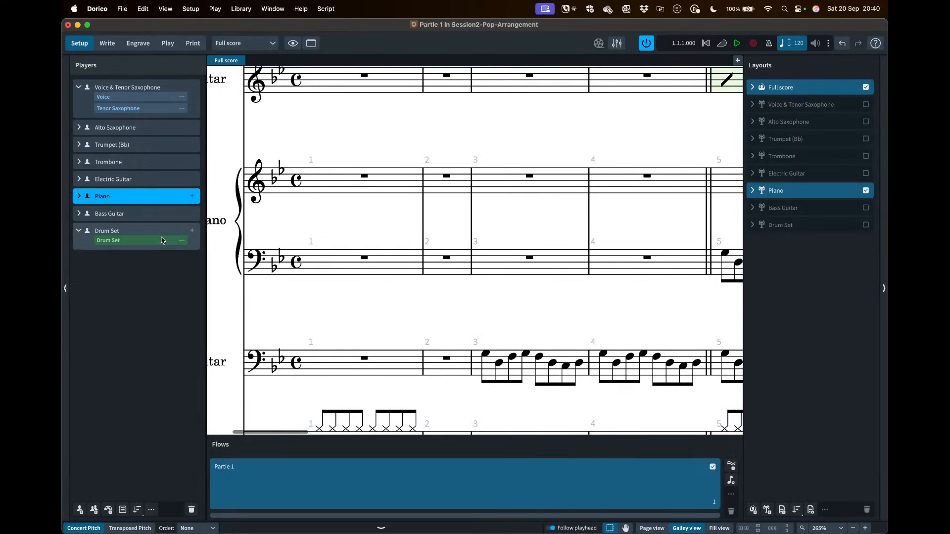
click(182, 241)
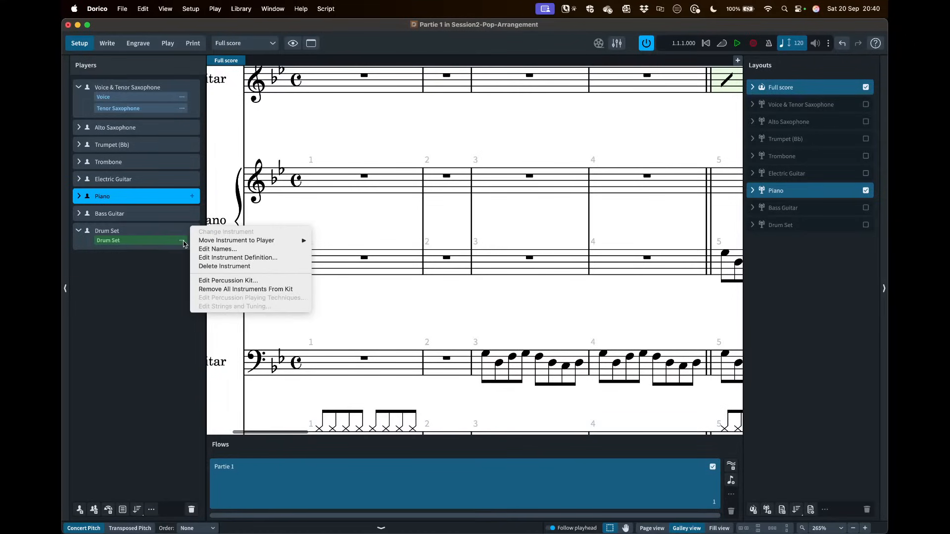
click(224, 281)
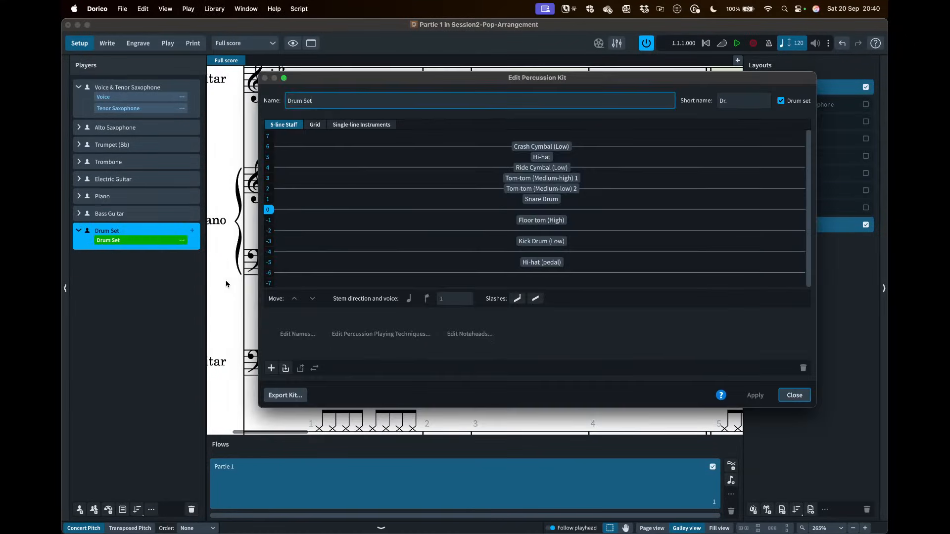
- Check the Snare Drum's stem direction and voice in the percussion kit, close the kit editor and return to Write mode
click(558, 201)
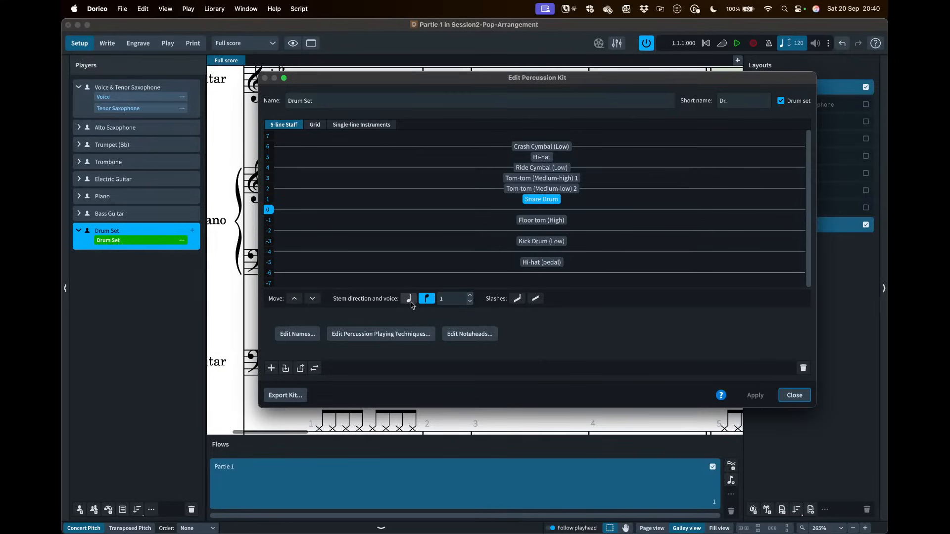
click(794, 395)
scroll(360, 319, down, 4)
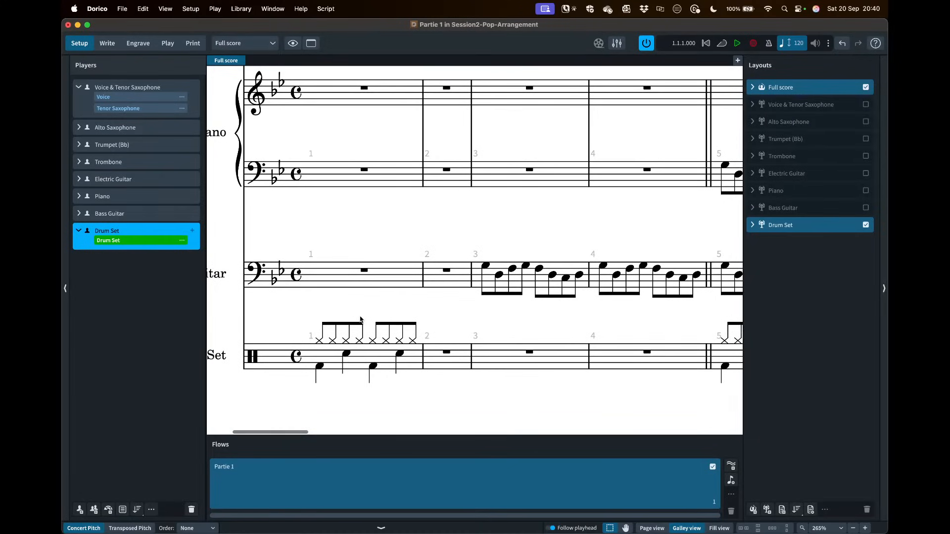
click(107, 43)
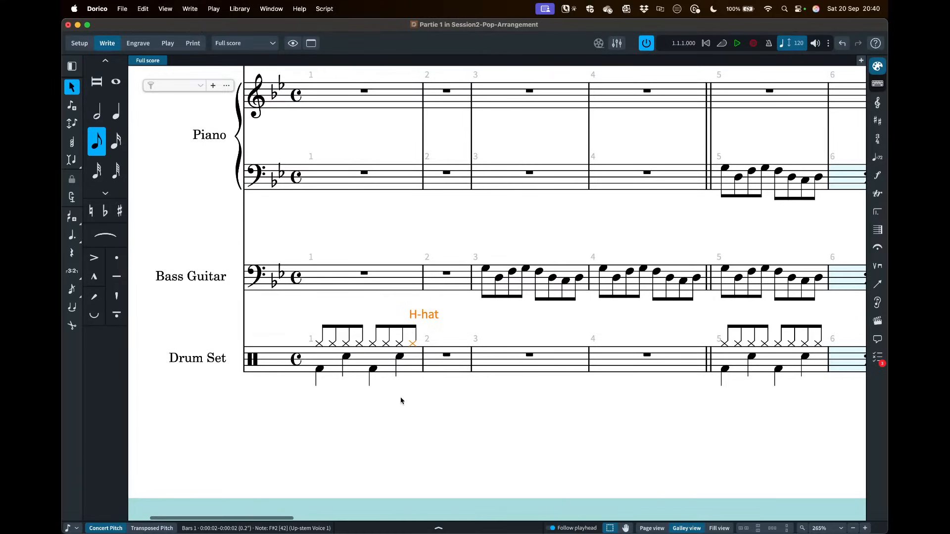
- Add a one-bar repeat region (%) across the empty bars 2 to 4 of the Drum Set staff
scroll(399, 397, right, 2)
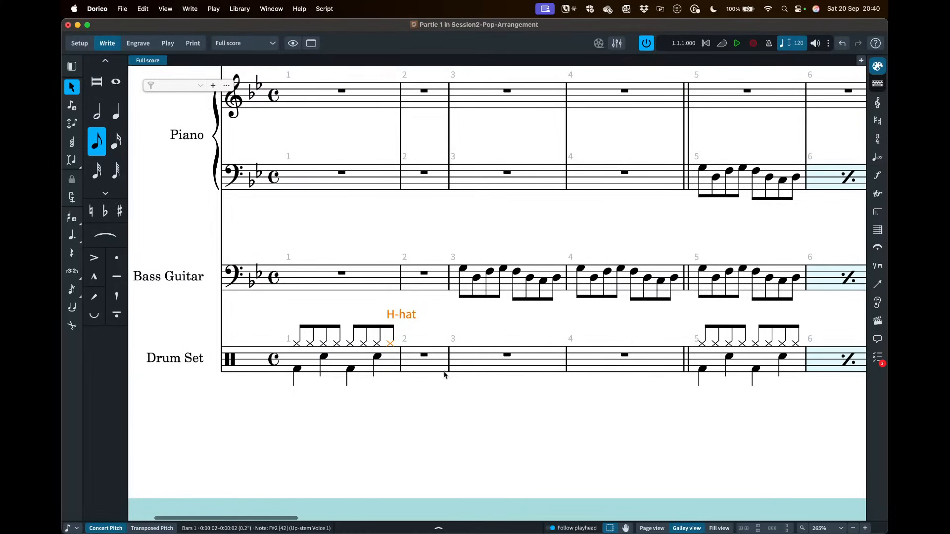
scroll(567, 410, right, 5)
scroll(643, 391, right, 2)
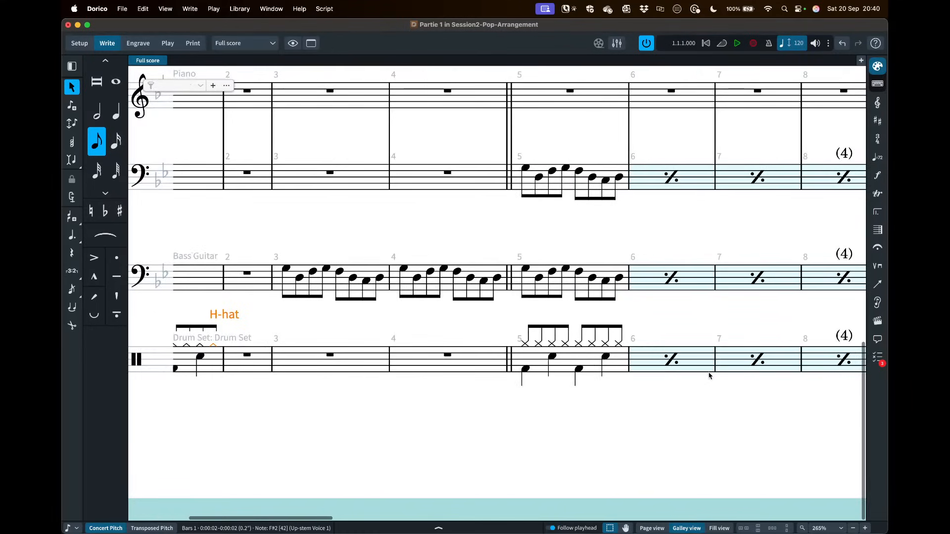
scroll(708, 356, right, 2)
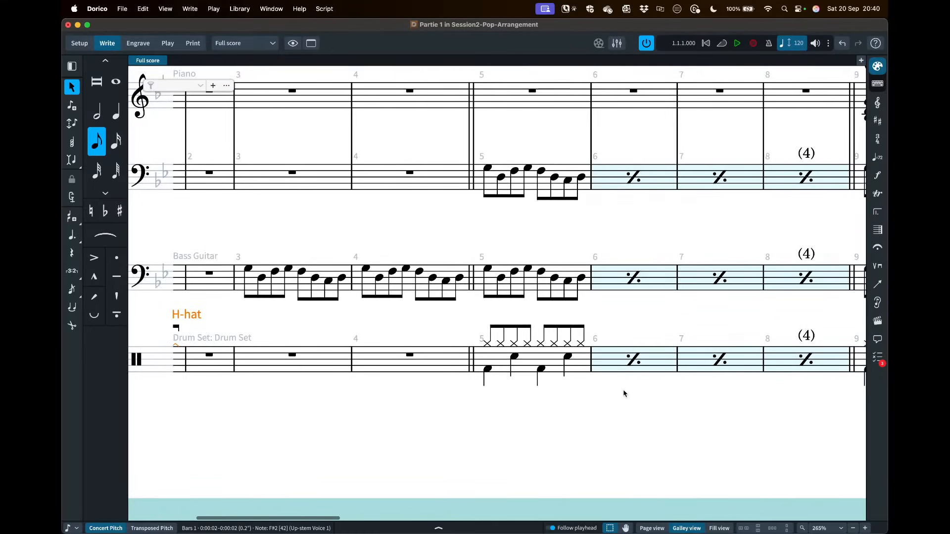
scroll(607, 390, left, 5)
click(434, 359)
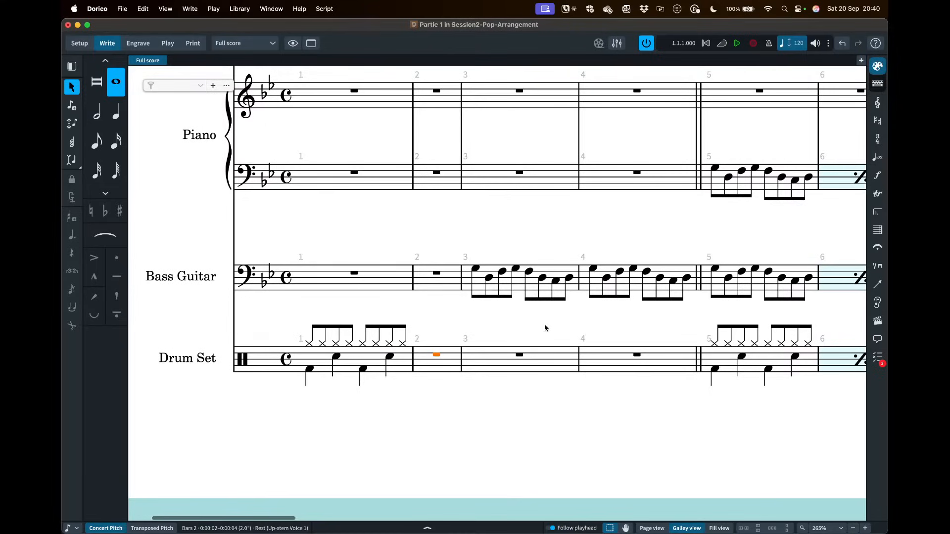
shift+click(639, 357)
key(shift+r)
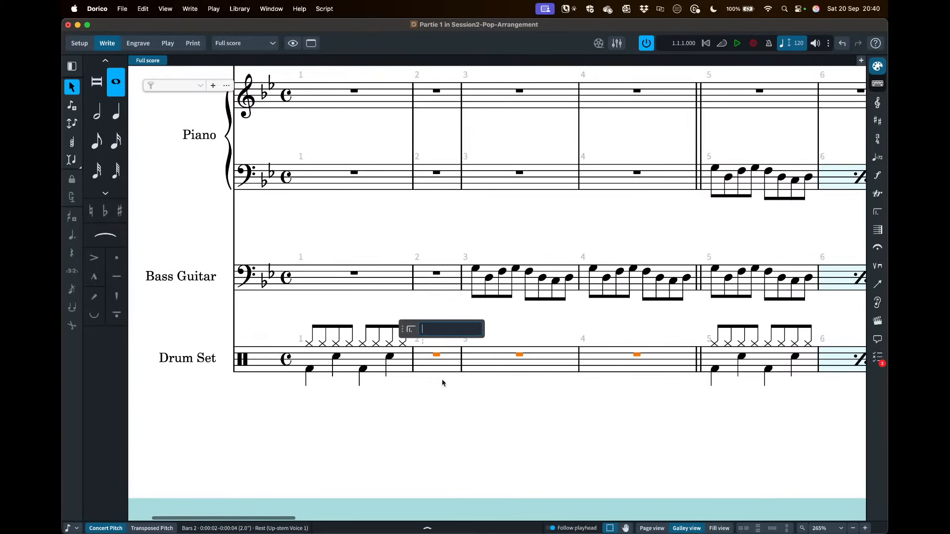
text(%)
key(Return)
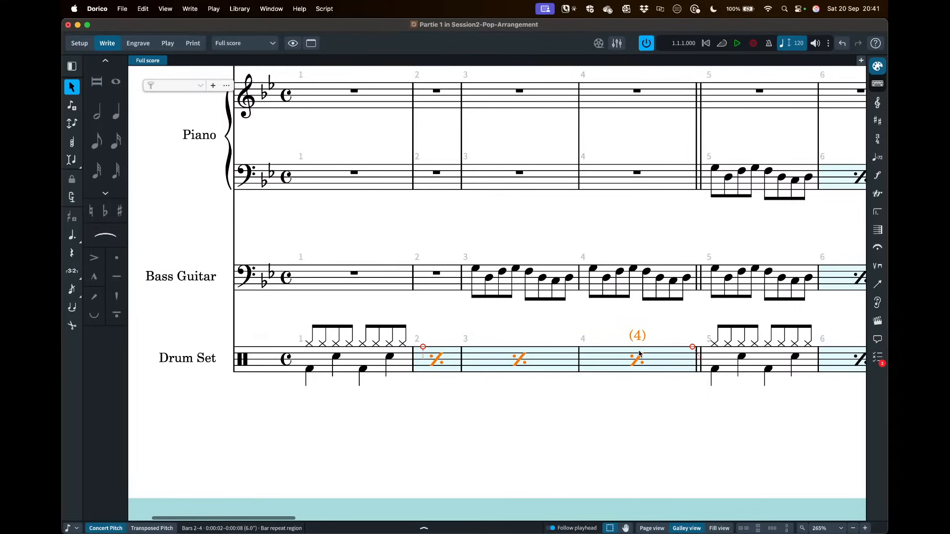
- Shorten and re-extend the Drum Set bar repeat region by its end, and delete it from bars 2 to 4
scroll(642, 357, right, 3)
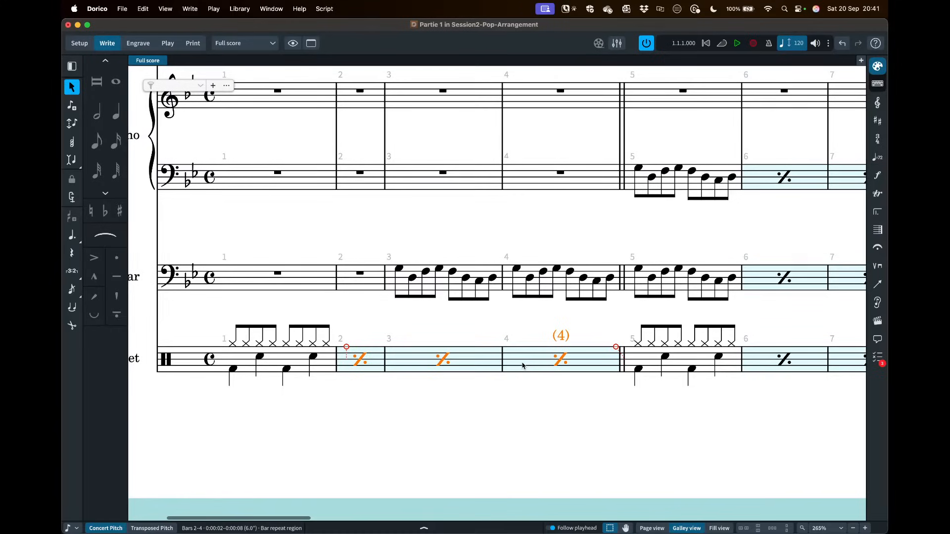
key(shift+alt+Left)
key(shift+alt+Left)
key(shift+alt+Right)
key(shift+alt+Right)
key(Delete)
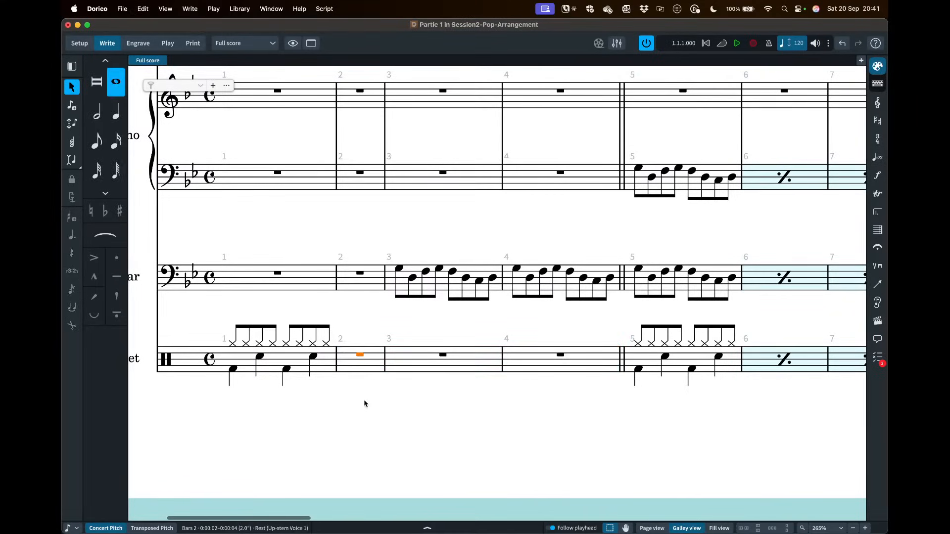
- Enter a one-bar repeat (%) in bar 2 of the Drum Set staff and extend the region to the end of bar 4
key(Escape)
click(361, 356)
key(shift+r)
text(%)
key(Return)
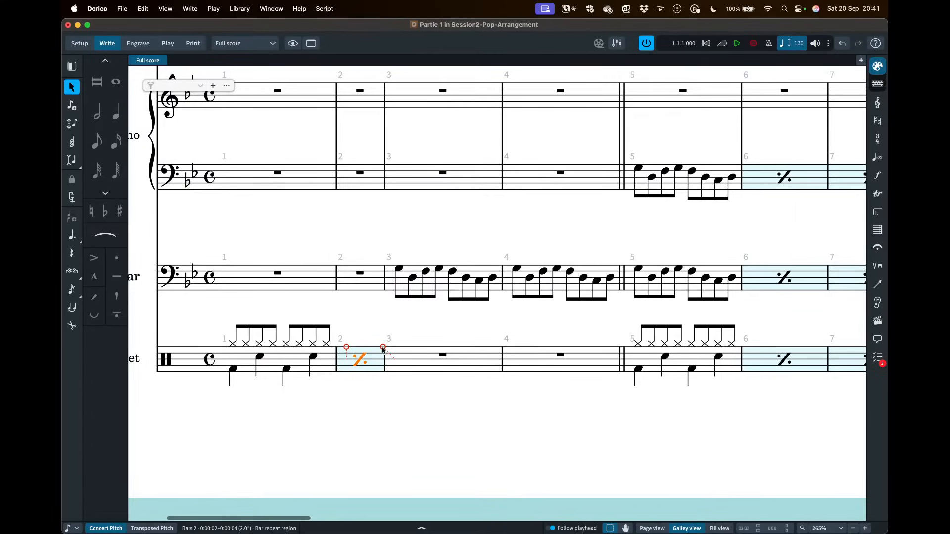
drag(384, 348, 511, 351)
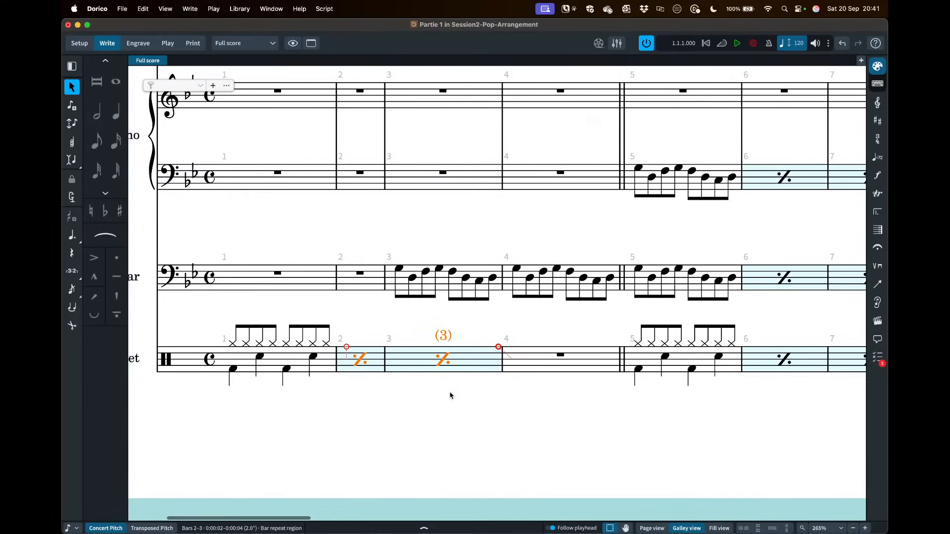
key(shift+alt+Right)
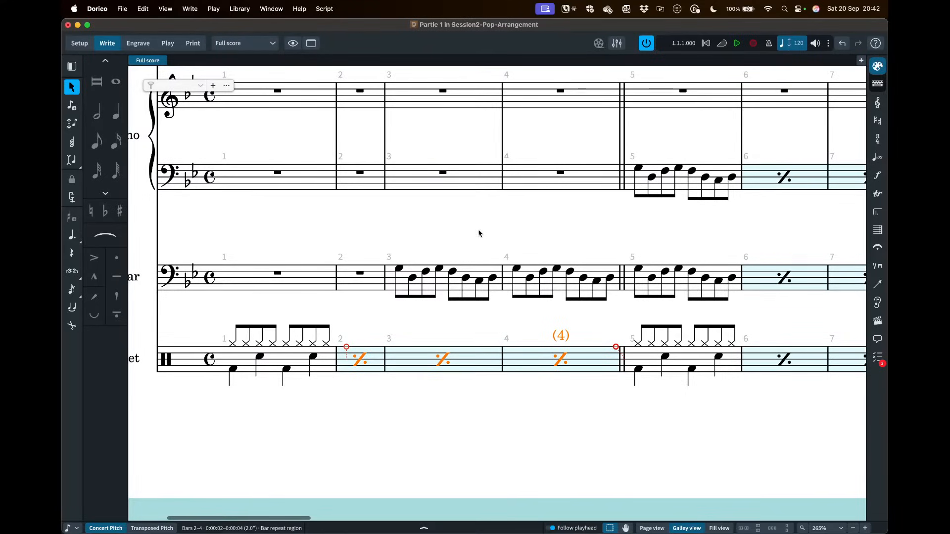
- Delete the eighth notes in bar 5 of the Piano's bass-clef staff and clear the selection
scroll(481, 229, down, 3)
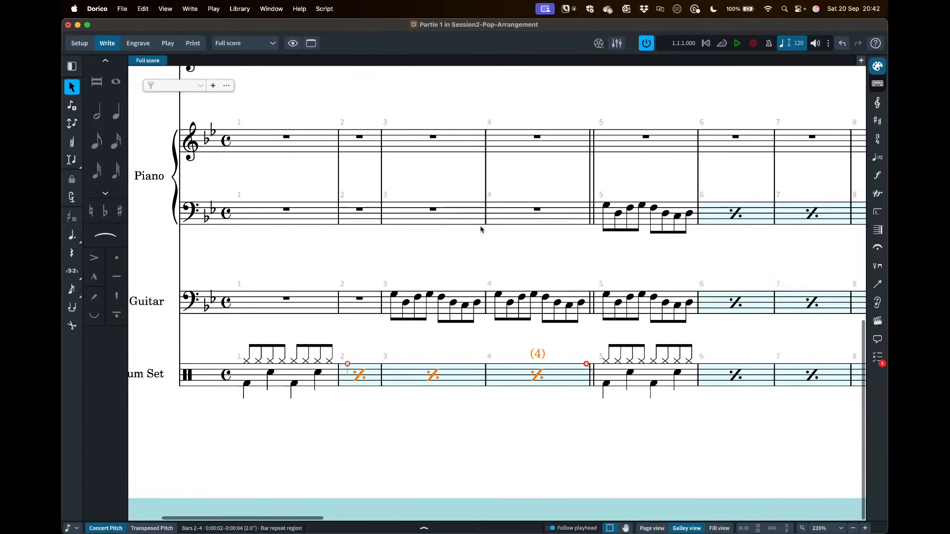
scroll(480, 229, right, 2)
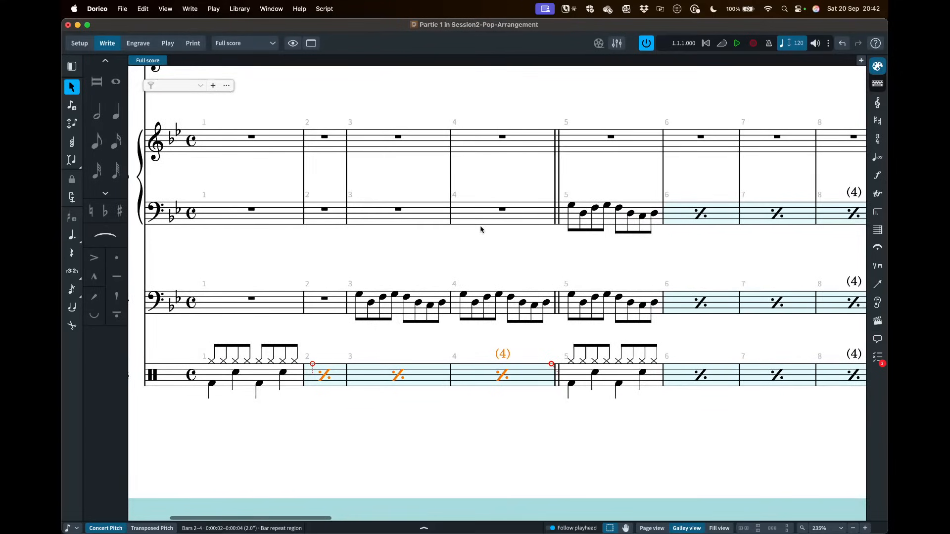
scroll(487, 233, left, 4)
scroll(489, 233, up, 2)
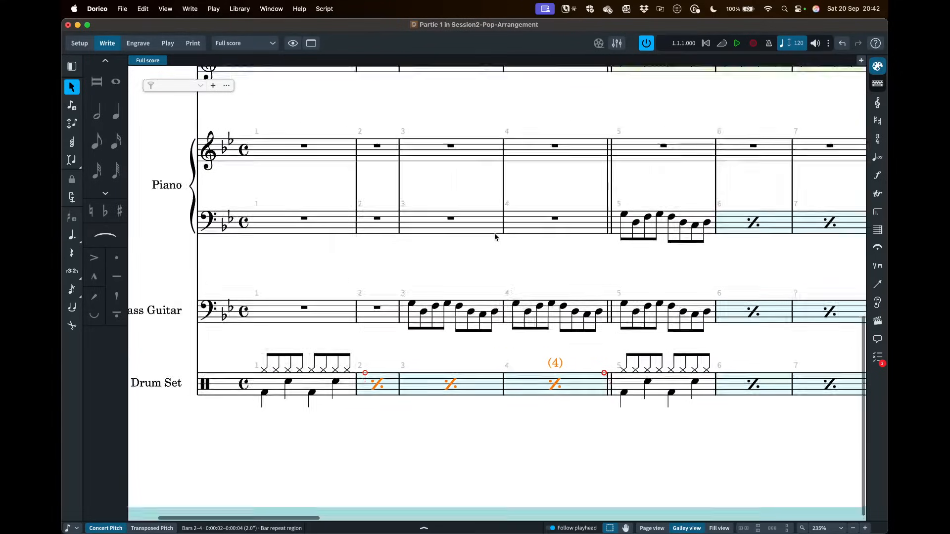
scroll(618, 283, right, 5)
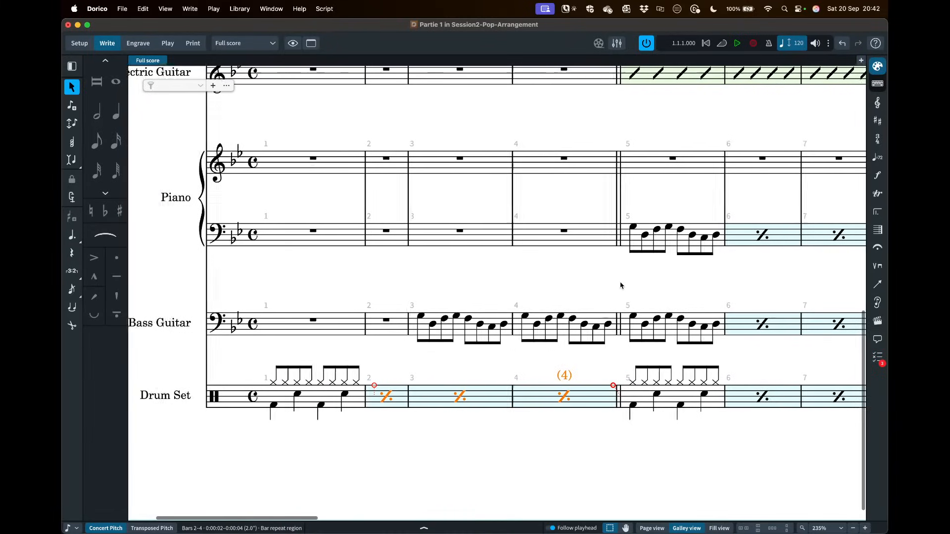
scroll(620, 286, up, 2)
scroll(621, 285, right, 2)
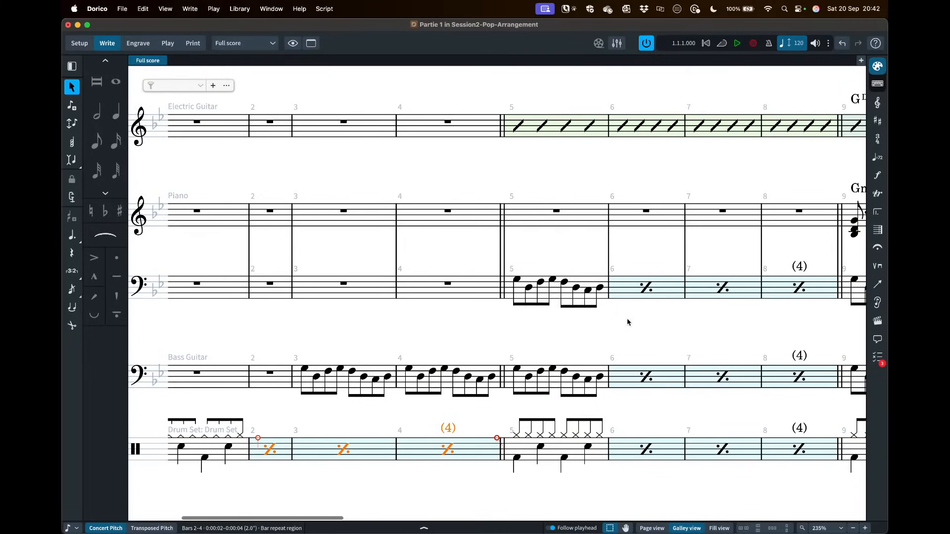
click(555, 292)
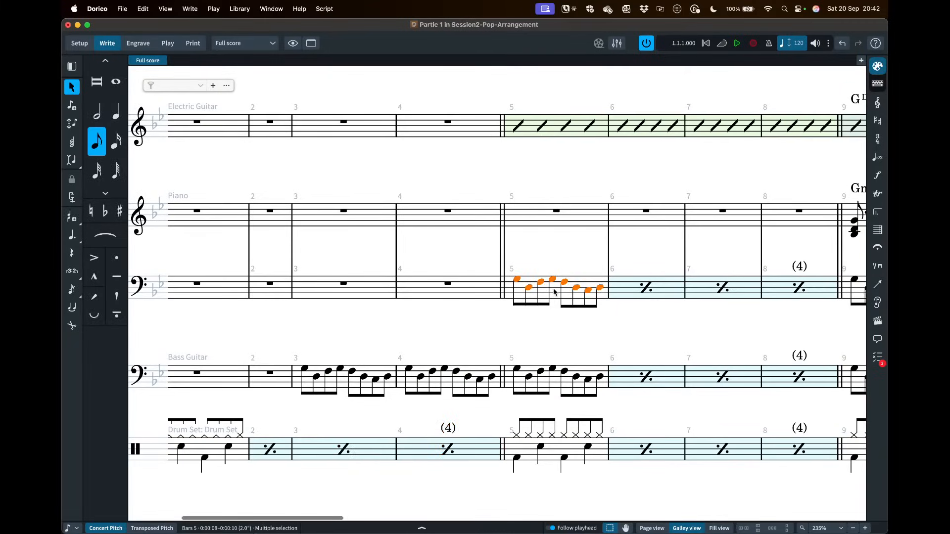
scroll(555, 295, left, 3)
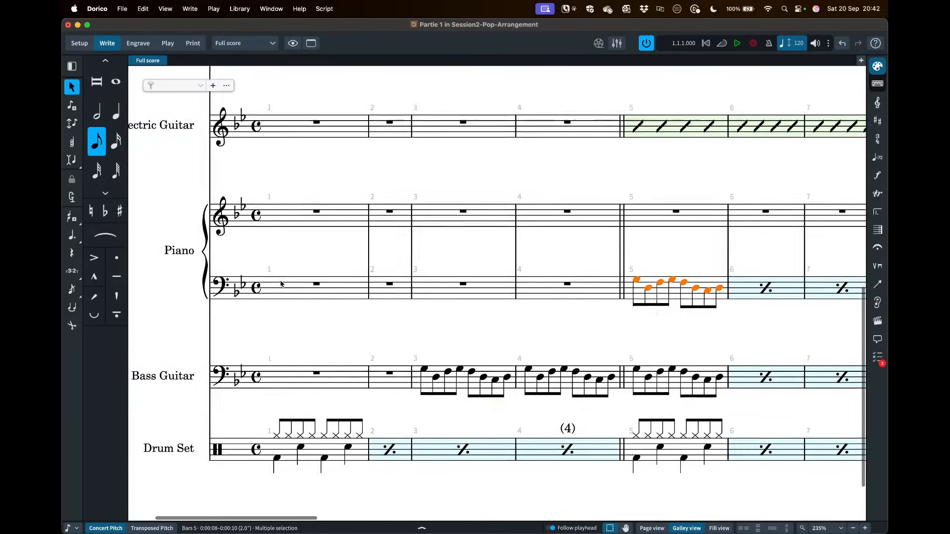
scroll(643, 281, right, 2)
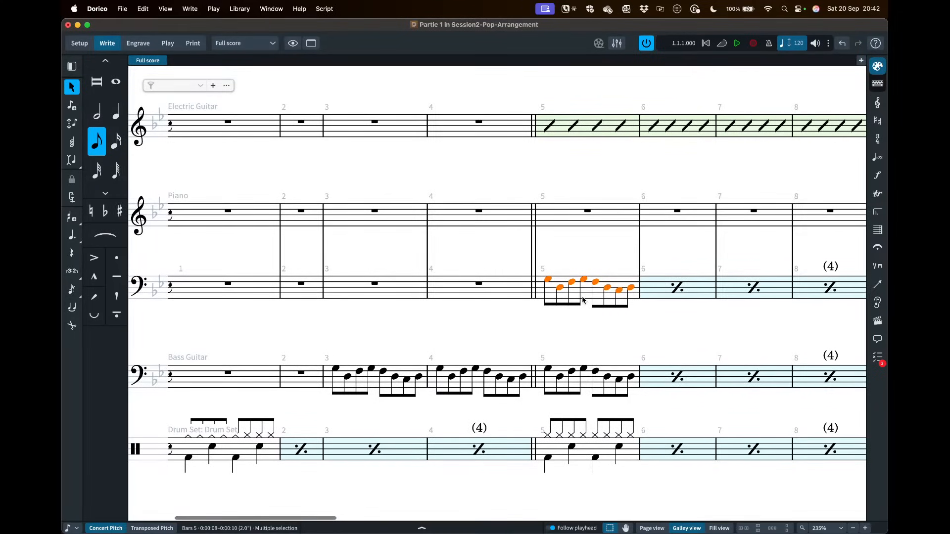
key(Delete)
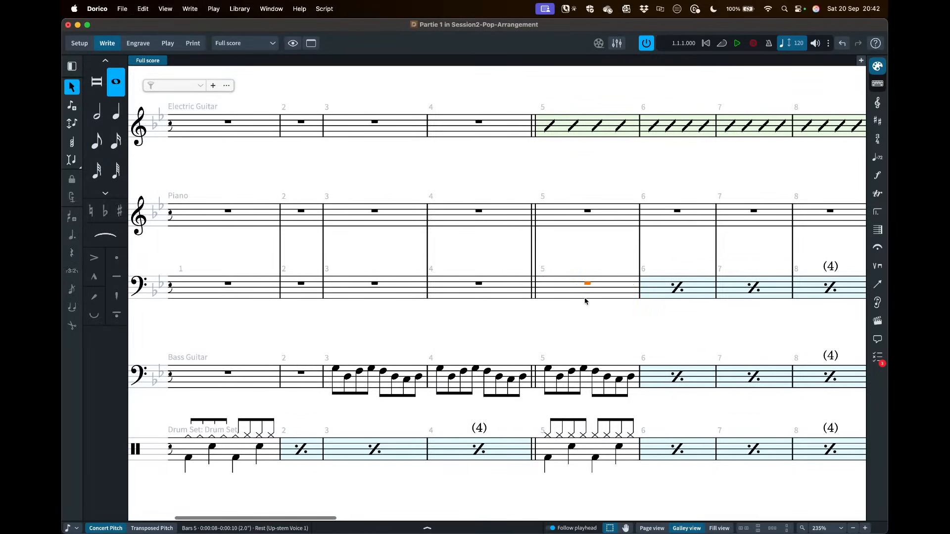
click(576, 315)
- Copy the Bass Guitar's bar 5 notes to bar 5 of the Piano's bass-clef staff and transpose the copy up an octave
scroll(576, 315, down, 2)
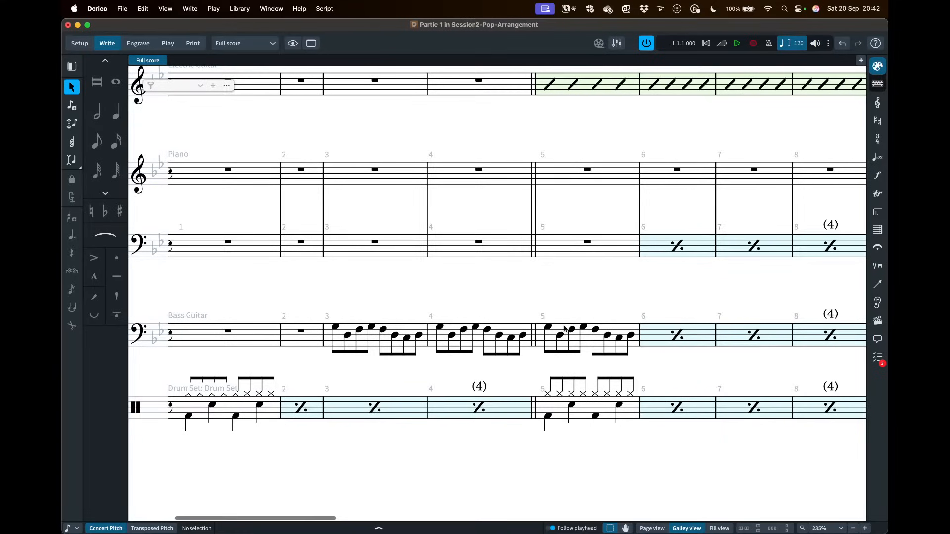
click(564, 330)
click(586, 361)
click(586, 342)
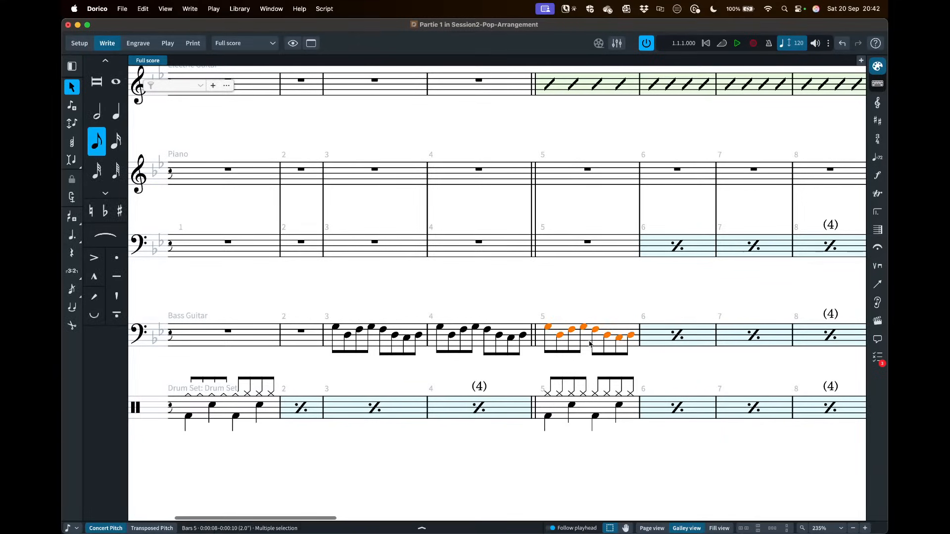
click(590, 316)
click(583, 328)
click(586, 345)
alt+click(544, 246)
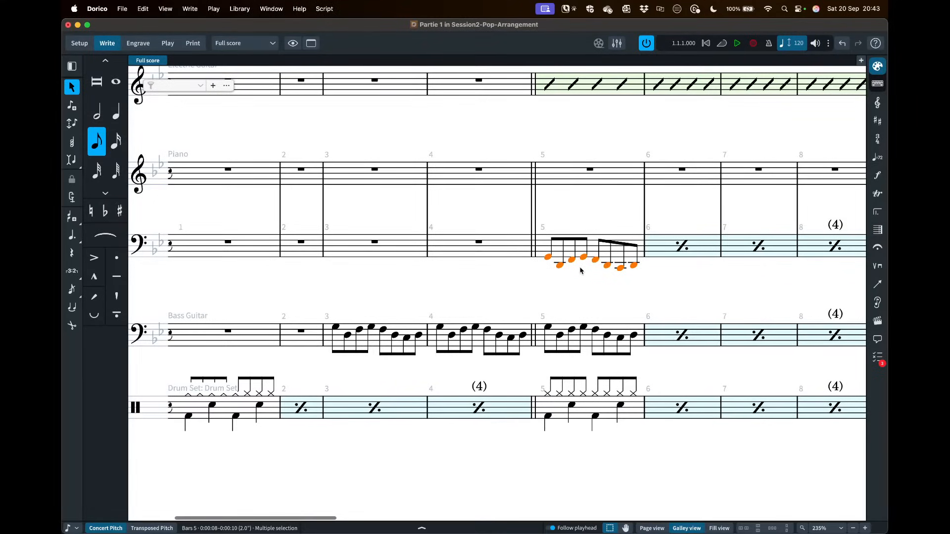
key(ctrl+alt+Up)
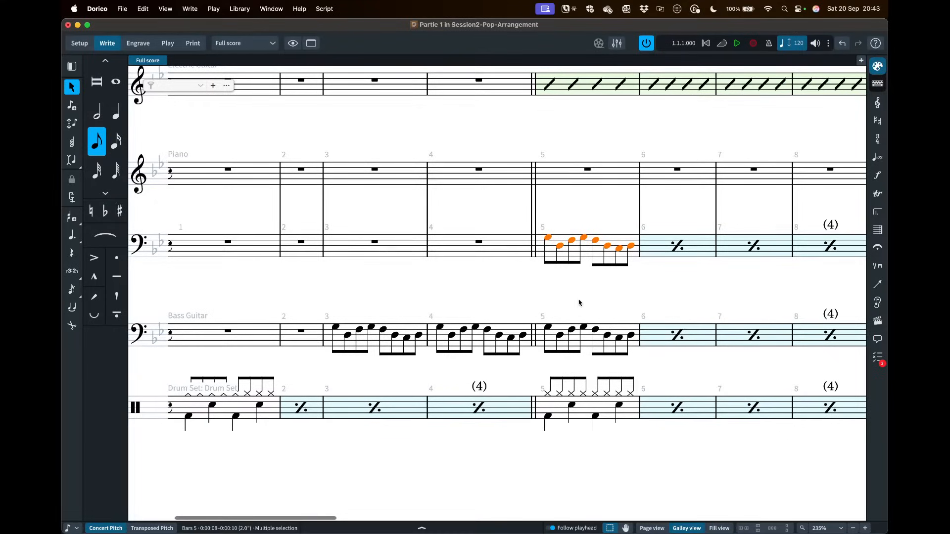
key(F1)
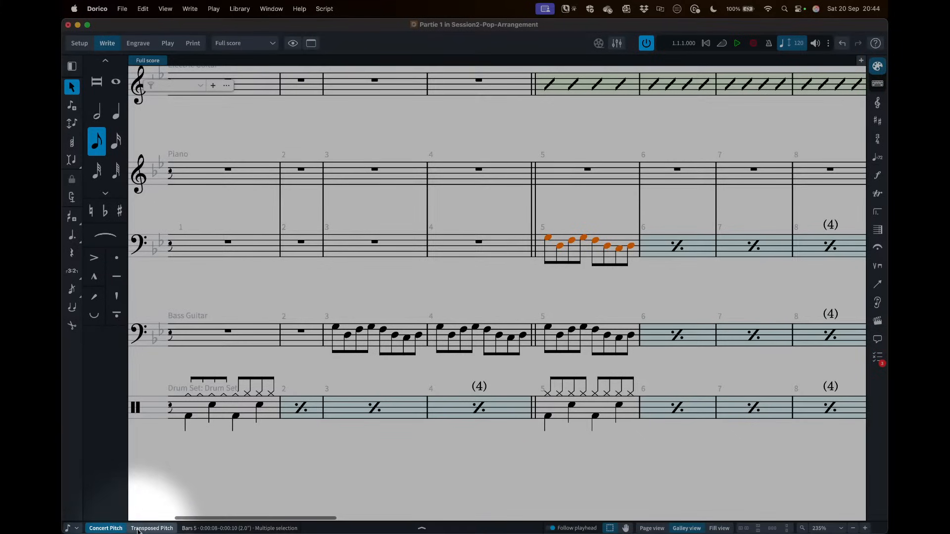
key(F1)
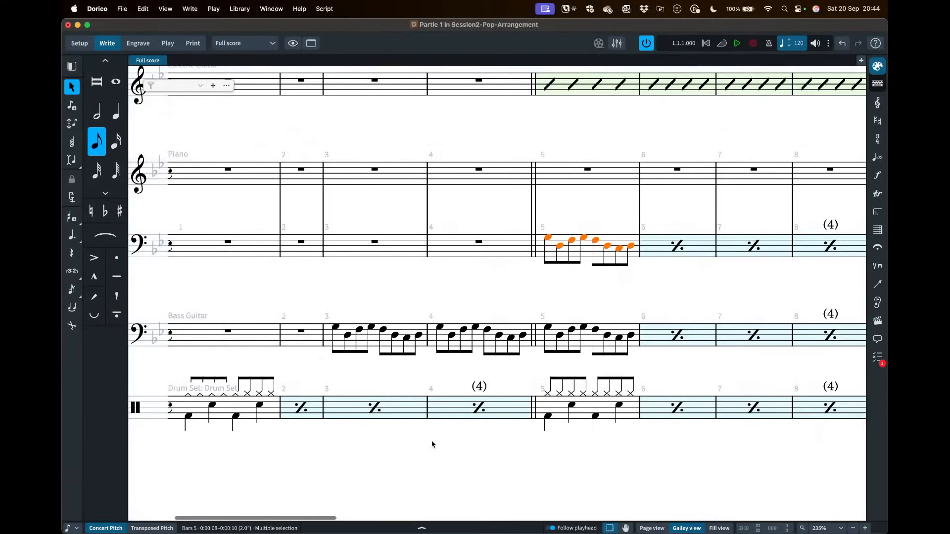
- Using chord input, enter an eighth-note chord of B-flat 3, D4 and G4 at the start of bar 5 in the Piano's treble staff
scroll(433, 443, up, 5)
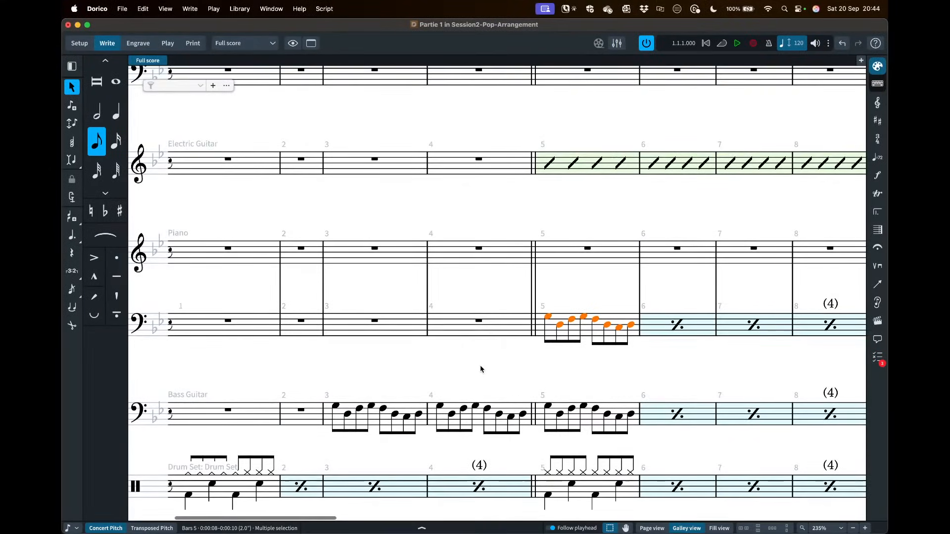
scroll(480, 369, down, 3)
scroll(479, 369, up, 2)
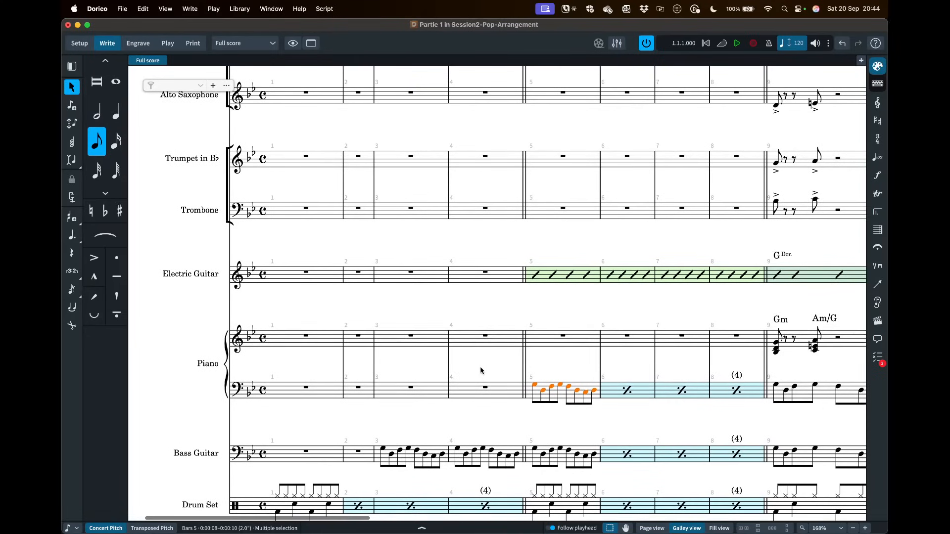
scroll(566, 385, down, 2)
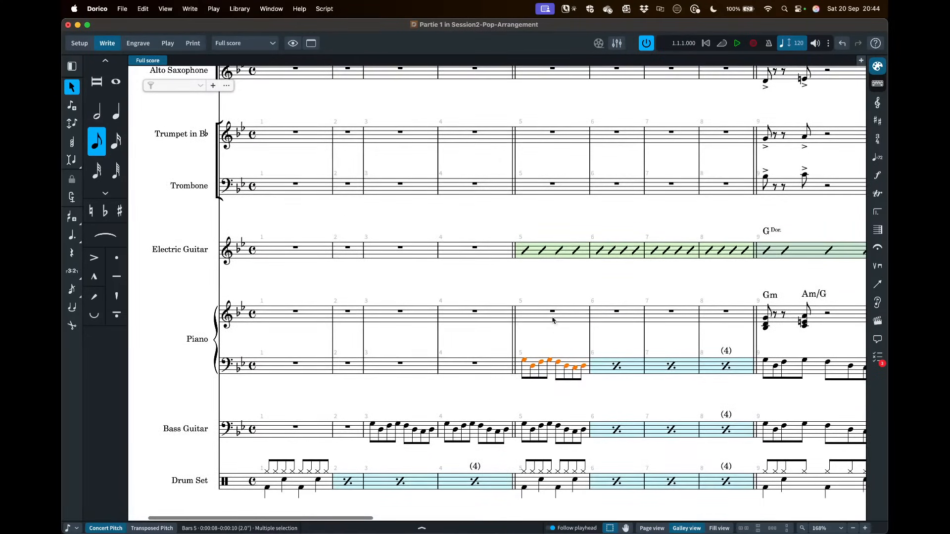
scroll(537, 319, right, 4)
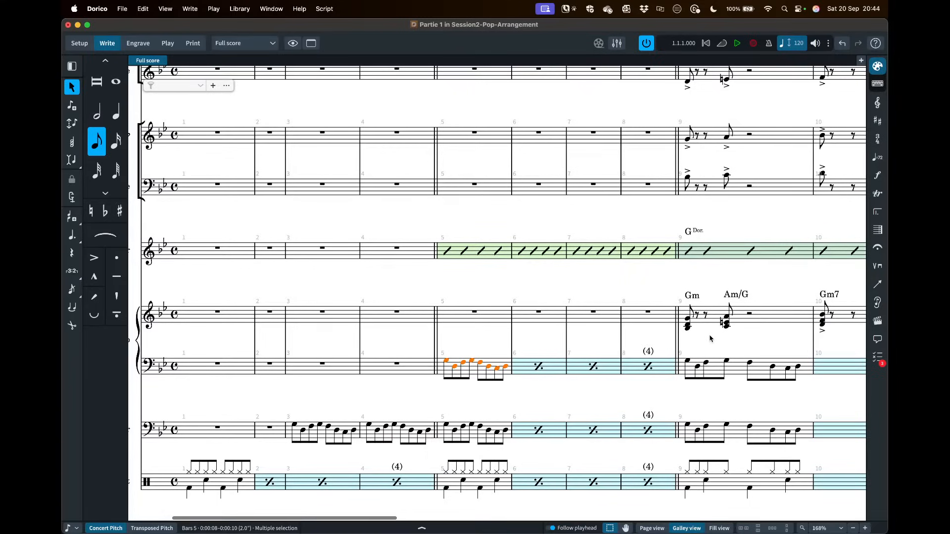
double_click(443, 317)
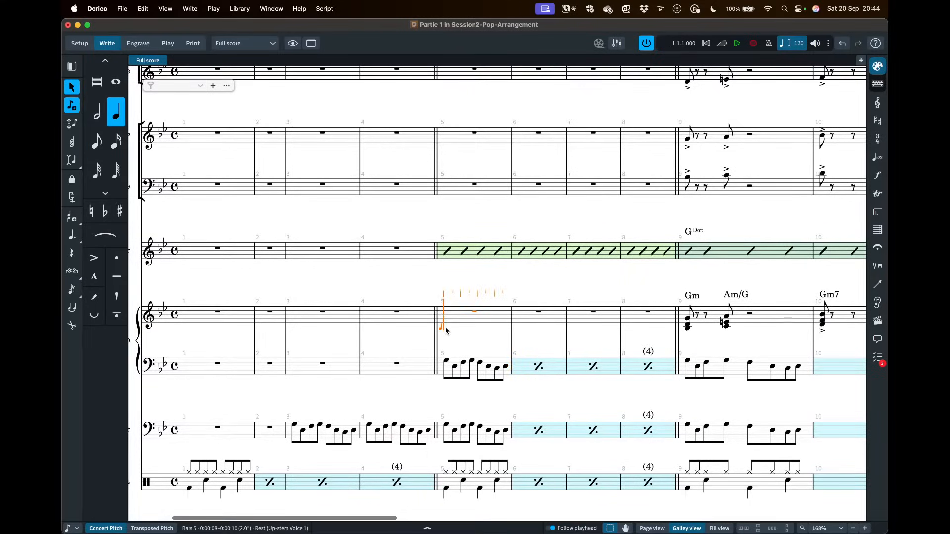
scroll(445, 330, up, 5)
scroll(445, 331, right, 4)
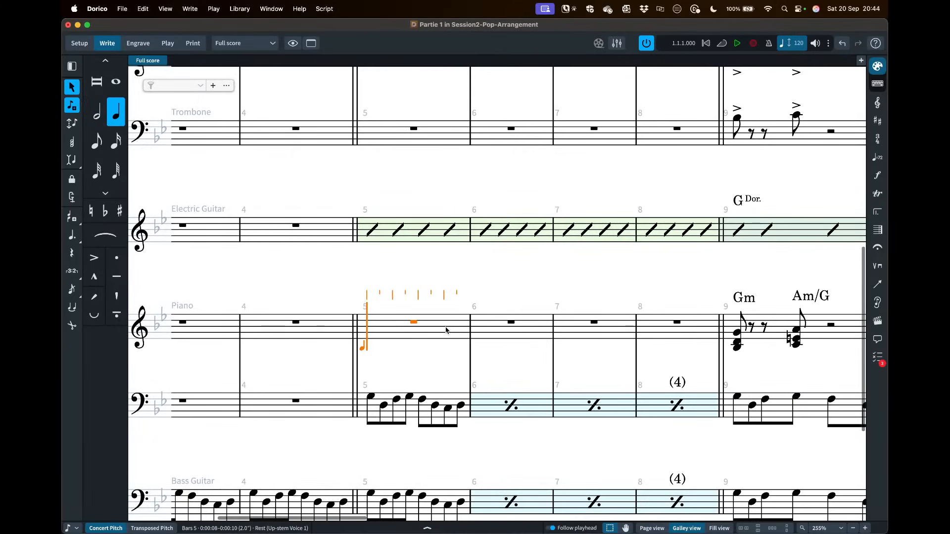
scroll(436, 329, right, 2)
scroll(435, 329, down, 1)
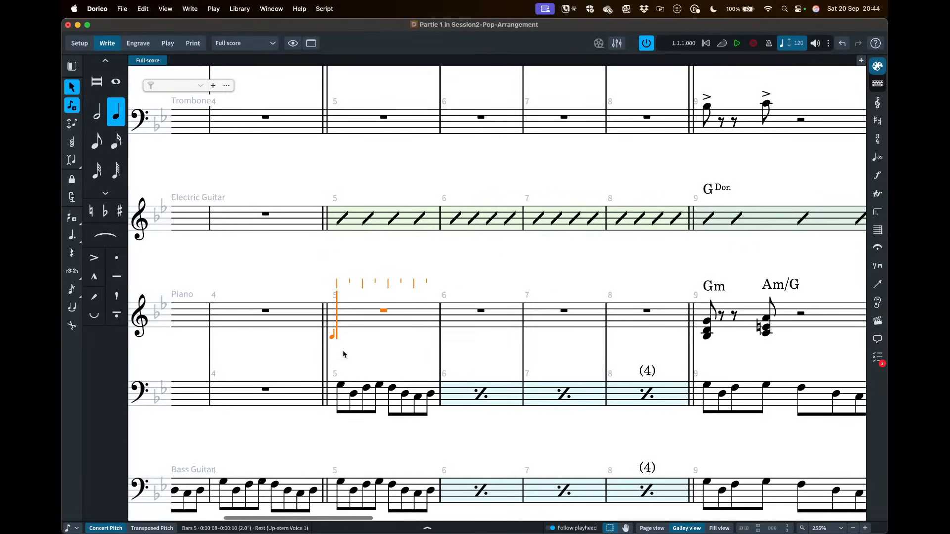
key(5)
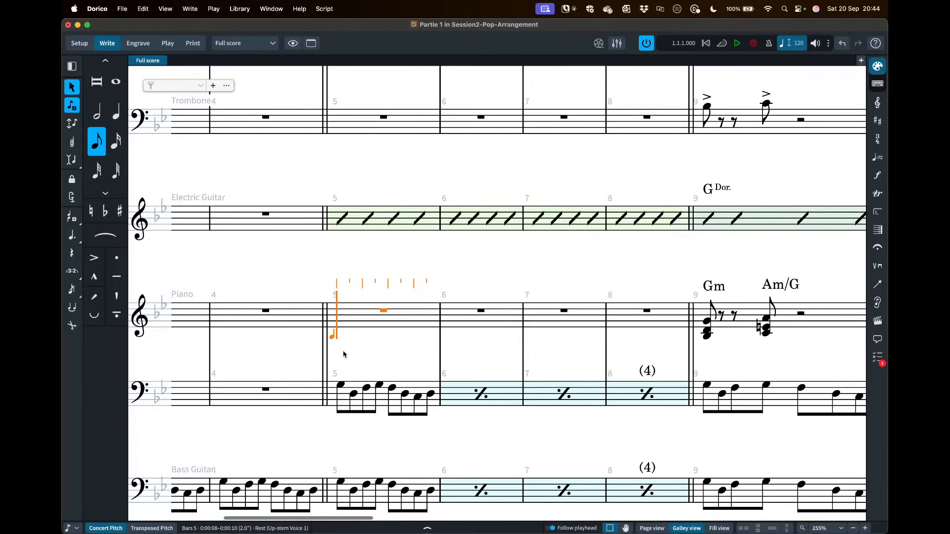
drag(61, 330, 651, 117)
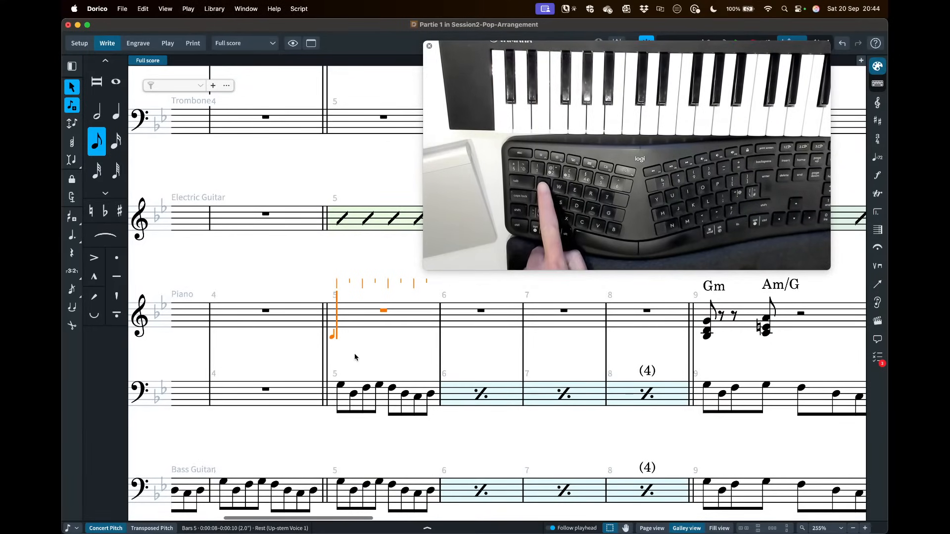
click(348, 33)
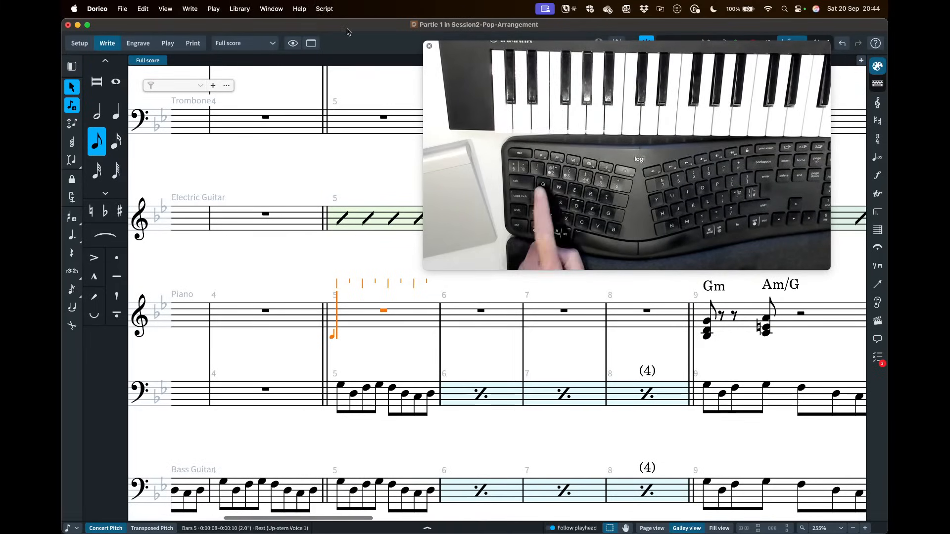
key(q)
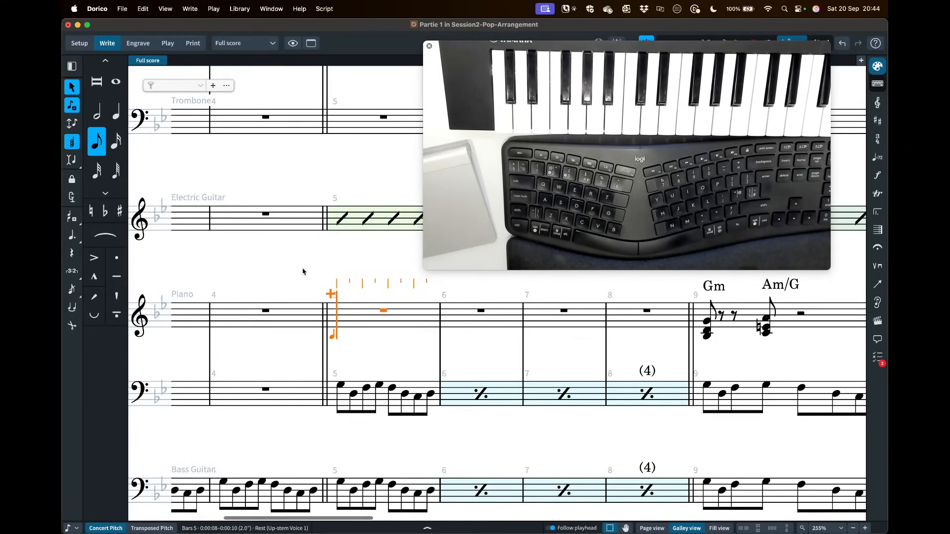
key(b)
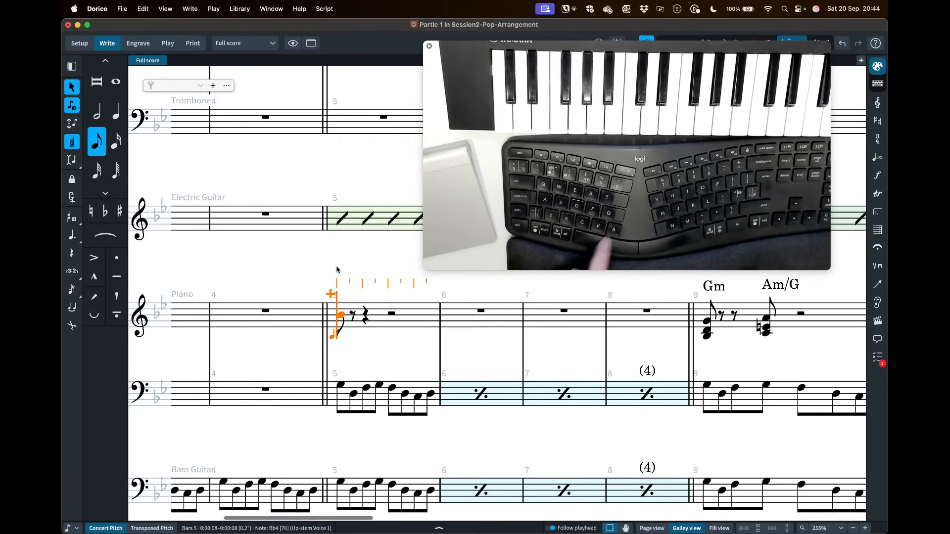
key(super+alt+Down)
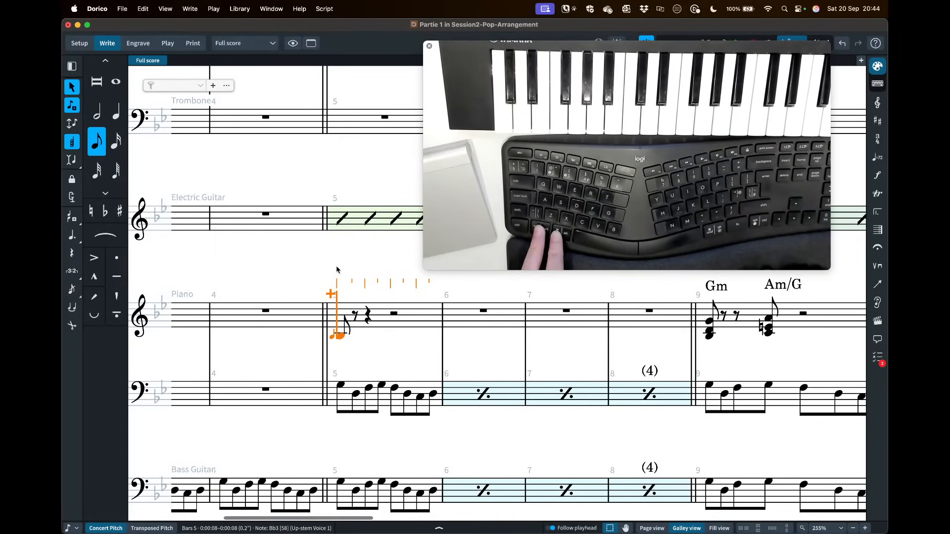
key(alt+d)
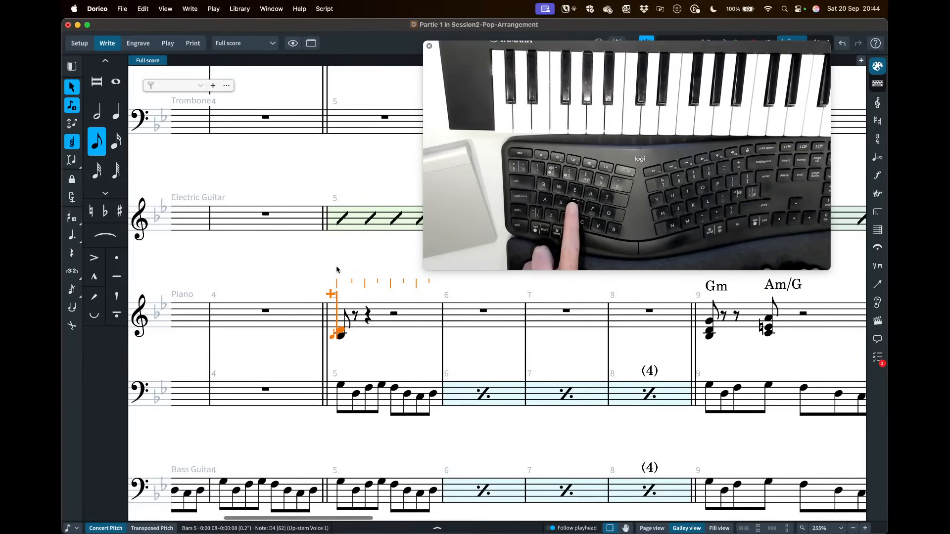
key(shift+alt+g)
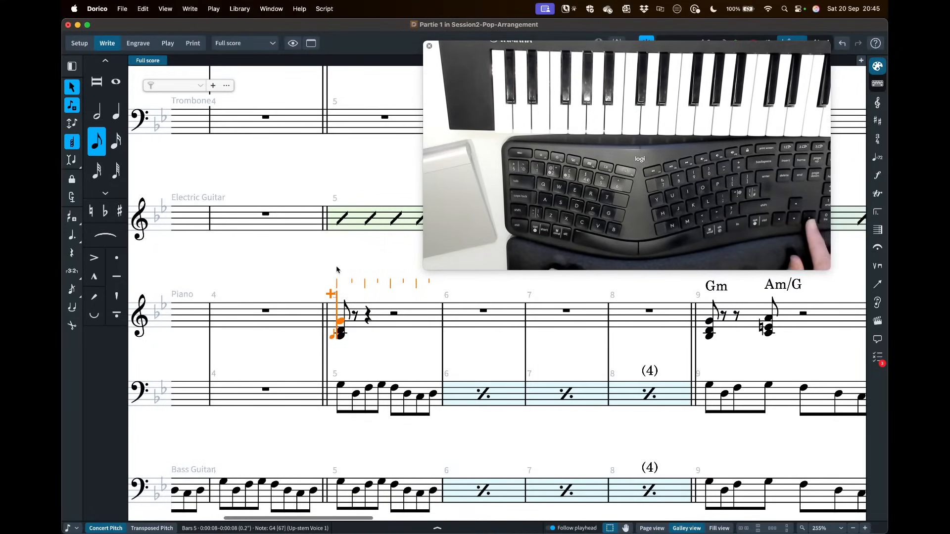
- Add an eighth-note chord of C4, E-natural 4 and A4 on the fourth eighth of bar 5 in the Piano's treble staff
key(Right)
key(Right)
key(Right)
key(Right)
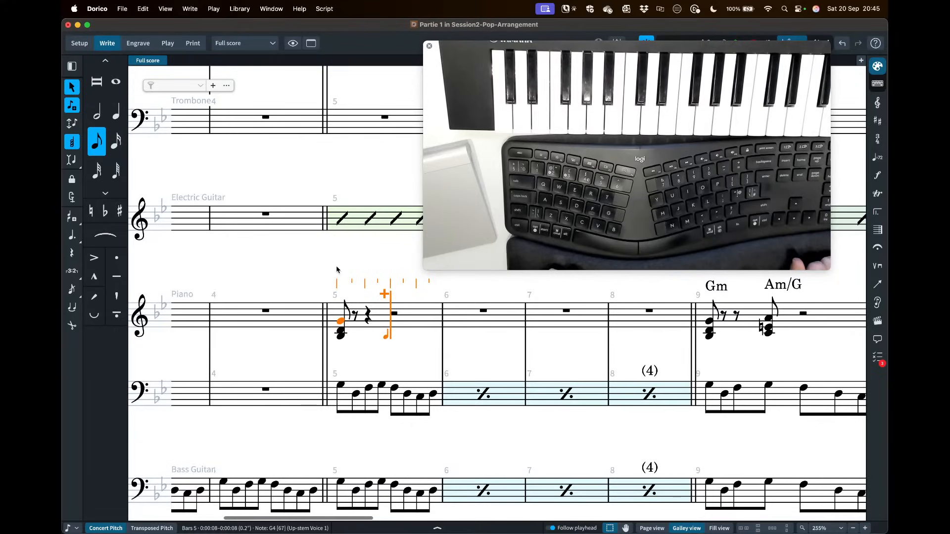
key(Left)
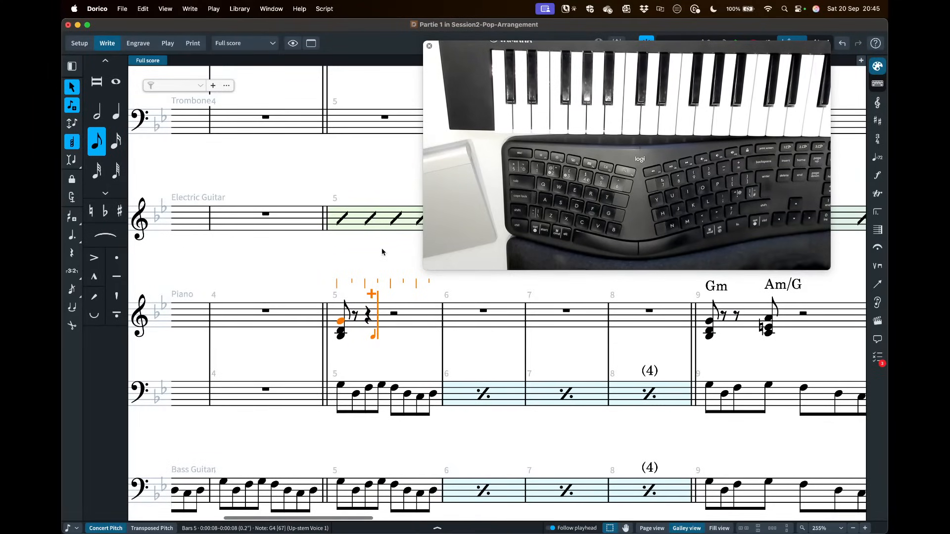
key(c)
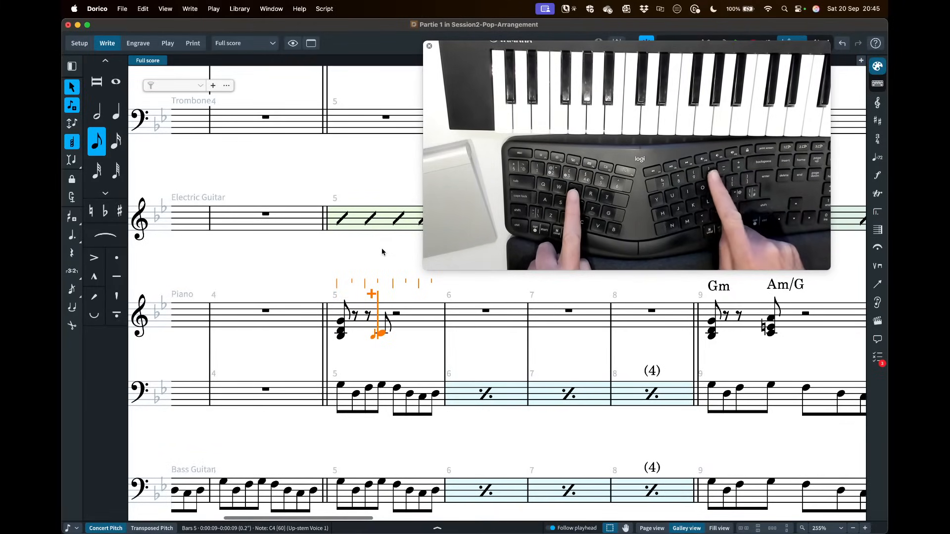
key(0)
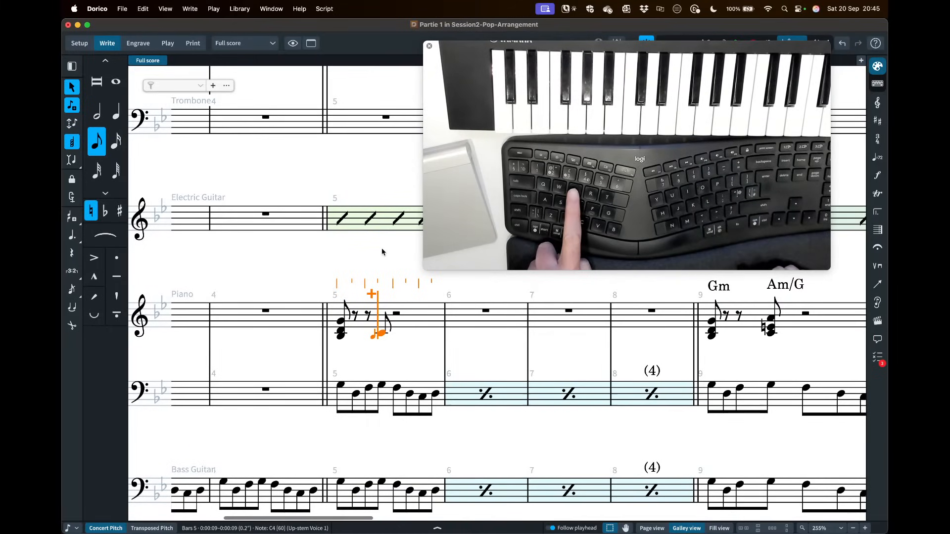
key(shift+e)
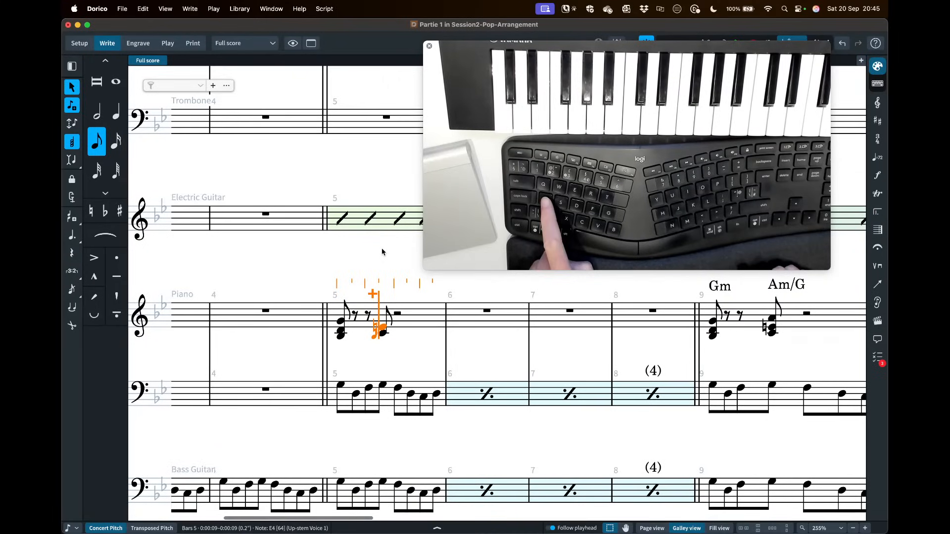
key(shift+a)
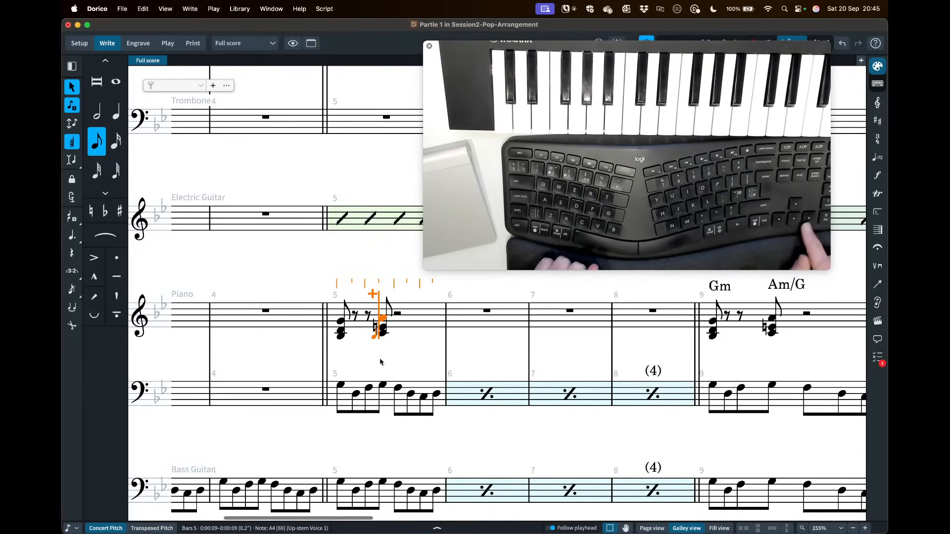
key(Right)
key(Right)
key(Right)
key(Right)
key(Left)
key(Left)
key(Left)
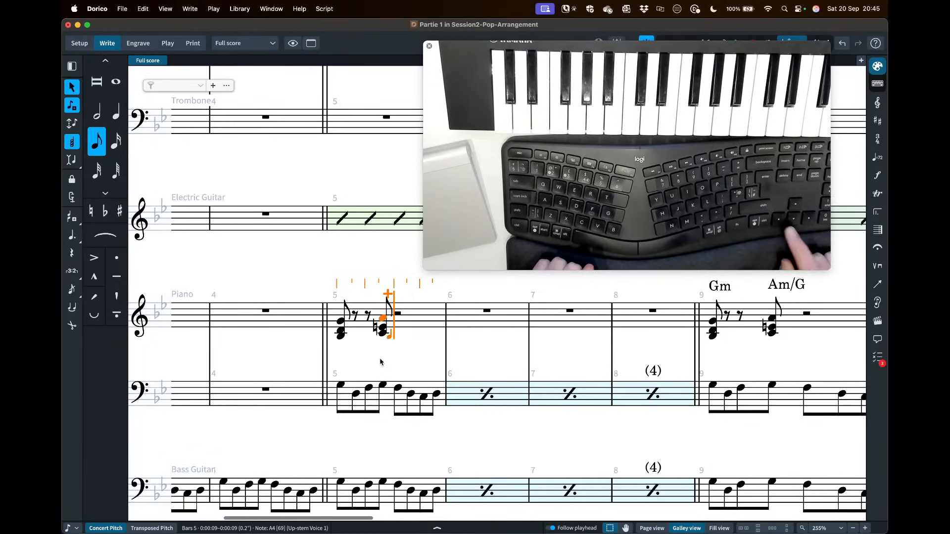
- End note input and delete both chords from bar 5 of the Piano's treble staff
key(Escape)
click(409, 318)
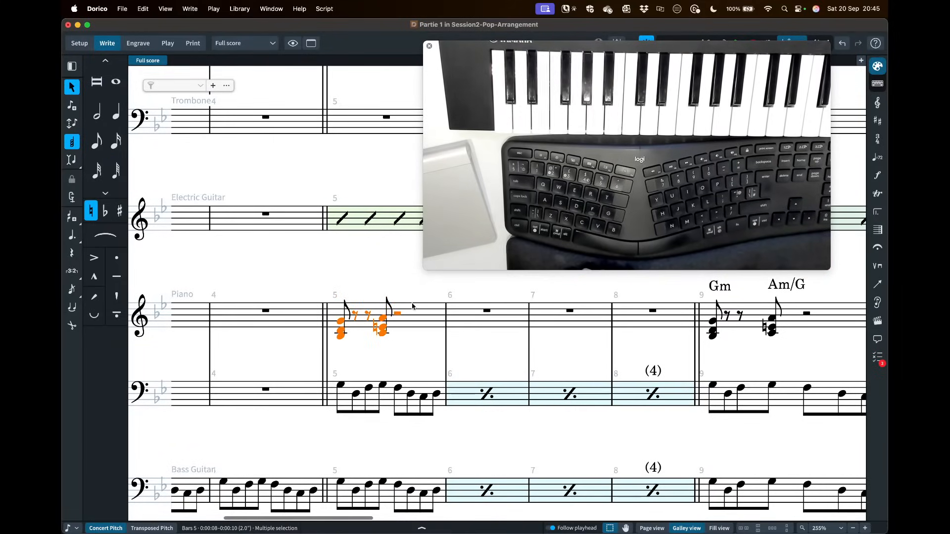
key(Delete)
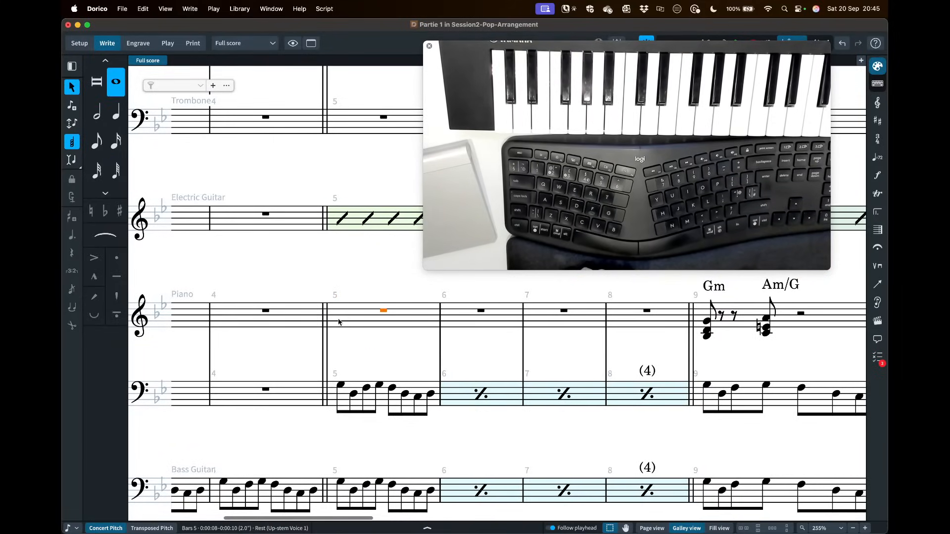
- With chord input off, enter an eighth-note chord of B-flat 3, D4 and G4 at the start of the Piano's treble bar 5
key(shift+n)
key(6)
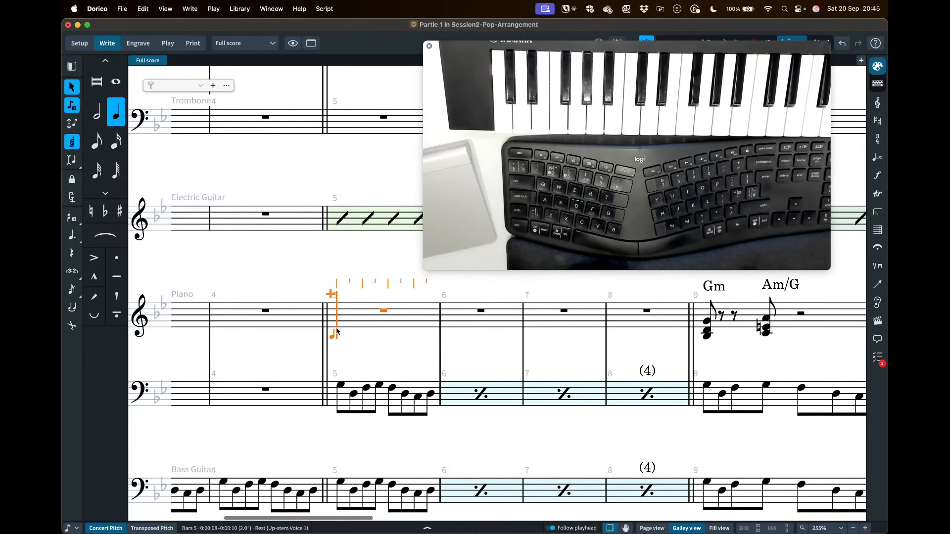
key(q)
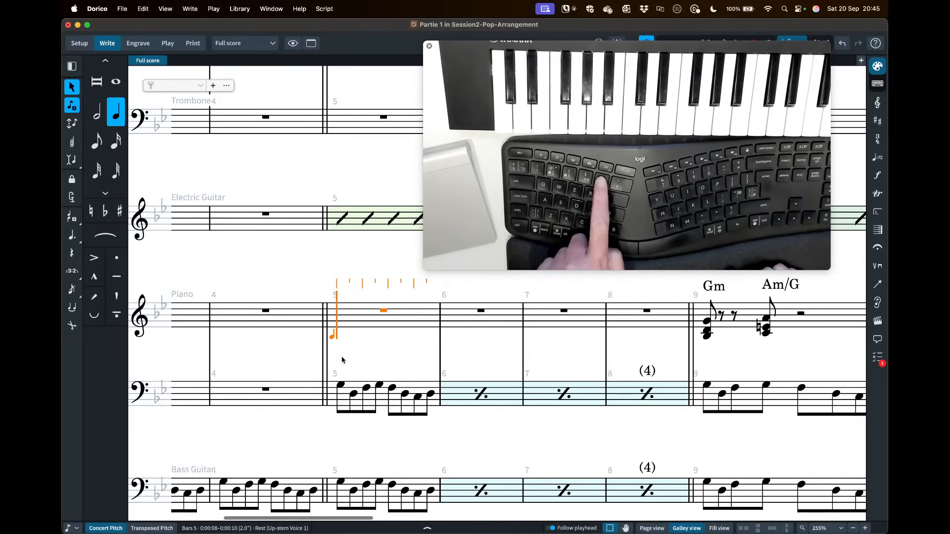
key(5)
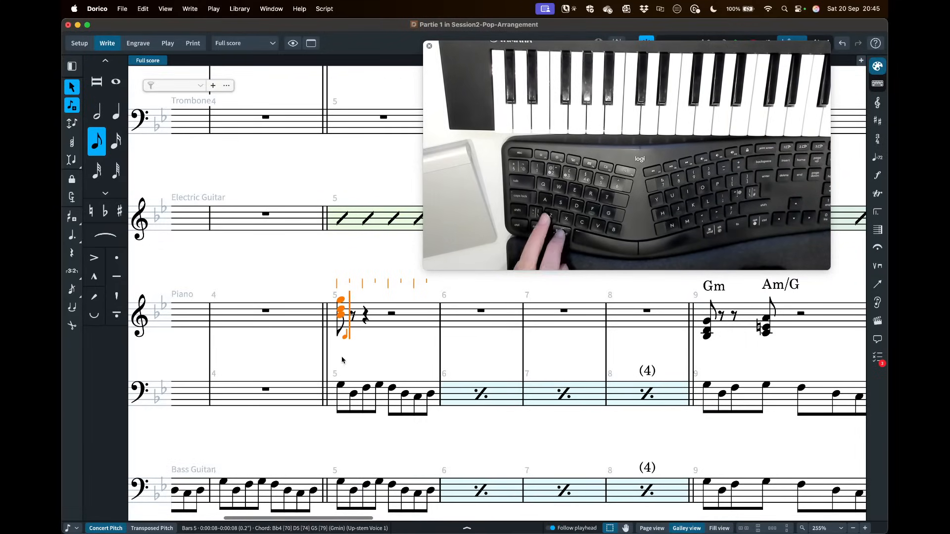
key(super+z)
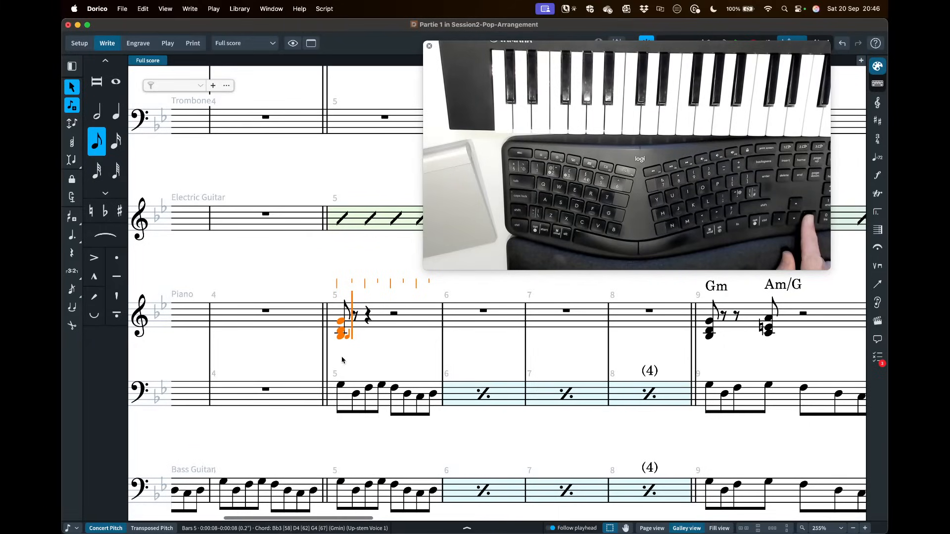
- Enter an eighth-note chord of C4, E-natural 4 and A4 on the fourth eighth of the Piano's treble bar 5, and end note input
key(Right)
key(Right)
key(Right)
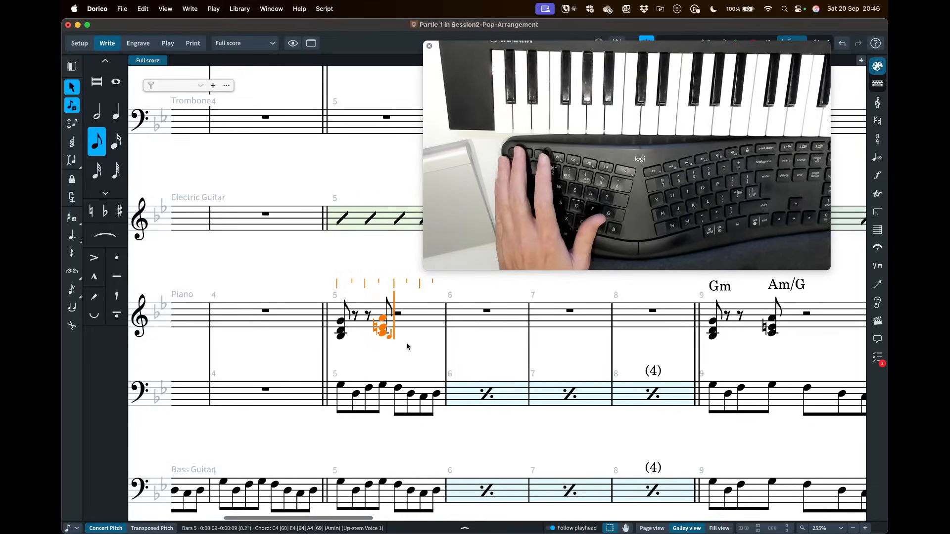
key(Escape)
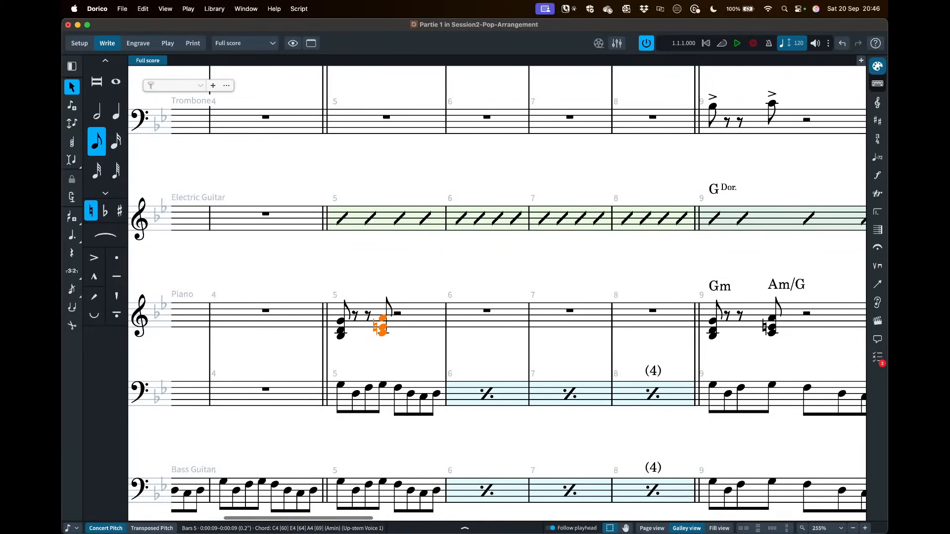
scroll(566, 380, down, 5)
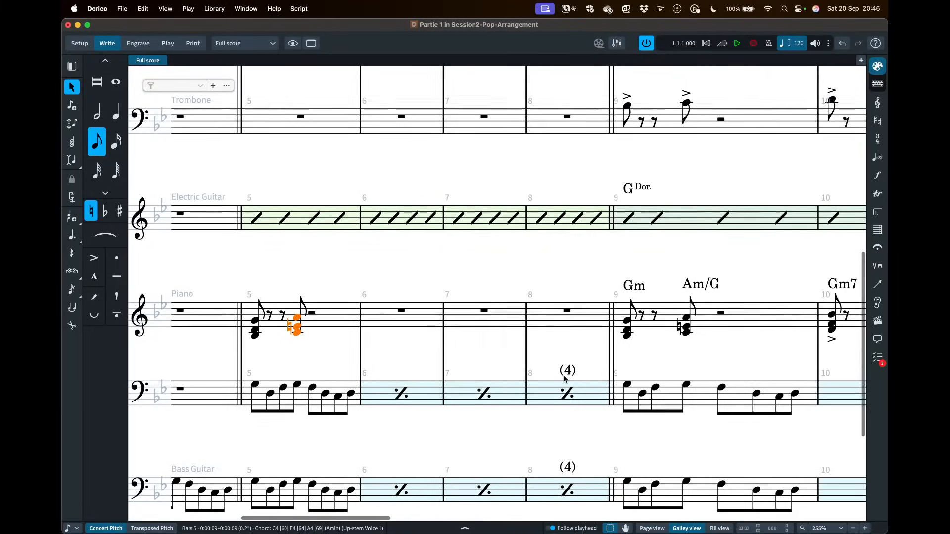
scroll(464, 342, right, 1)
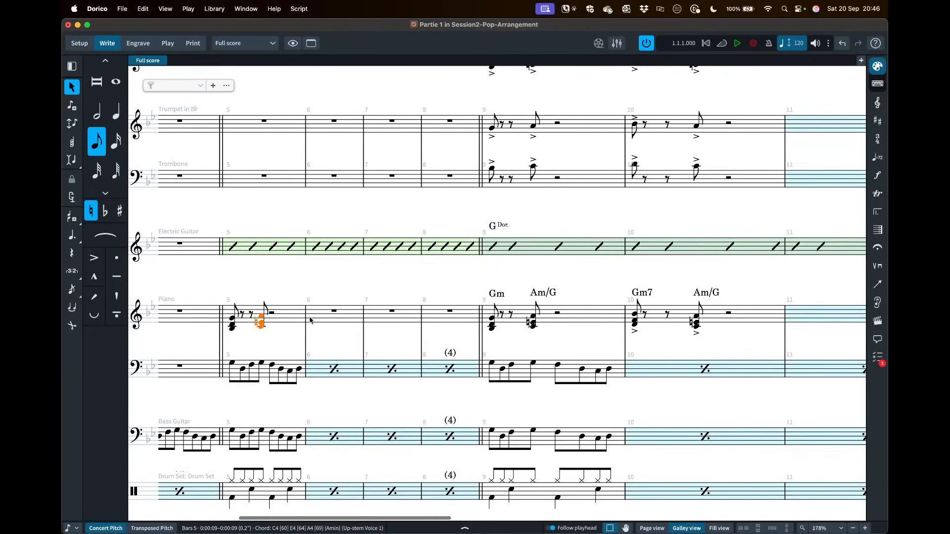
double_click(310, 320)
key(Escape)
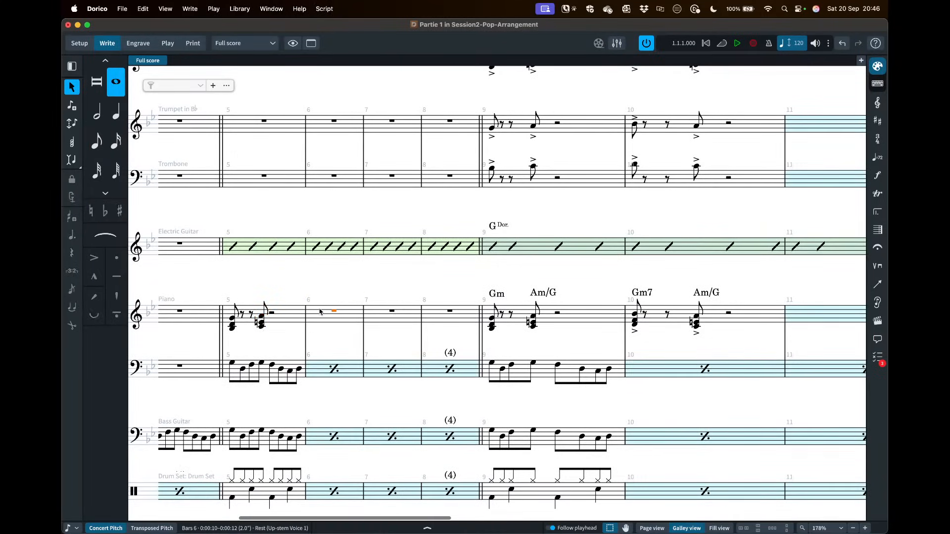
scroll(431, 357, left, 2)
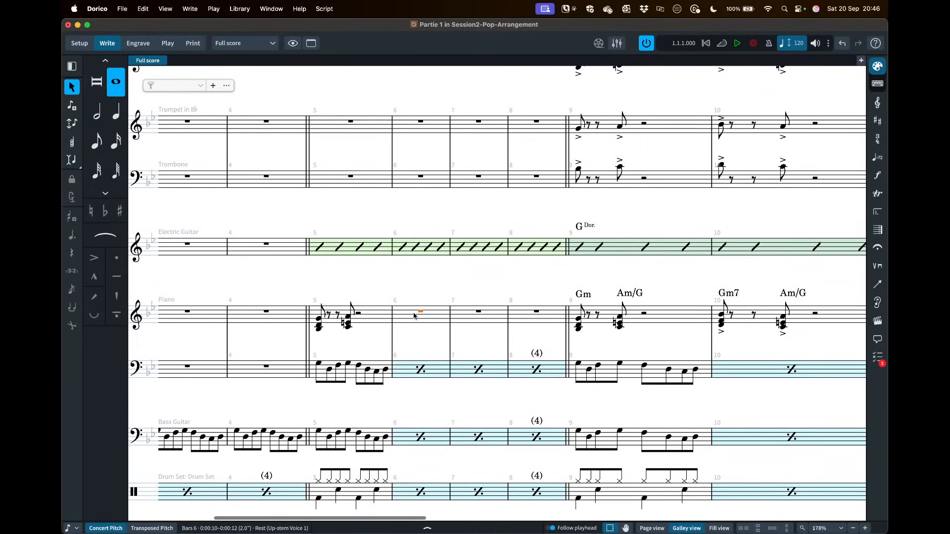
scroll(365, 280, up, 3)
scroll(339, 109, up, 2)
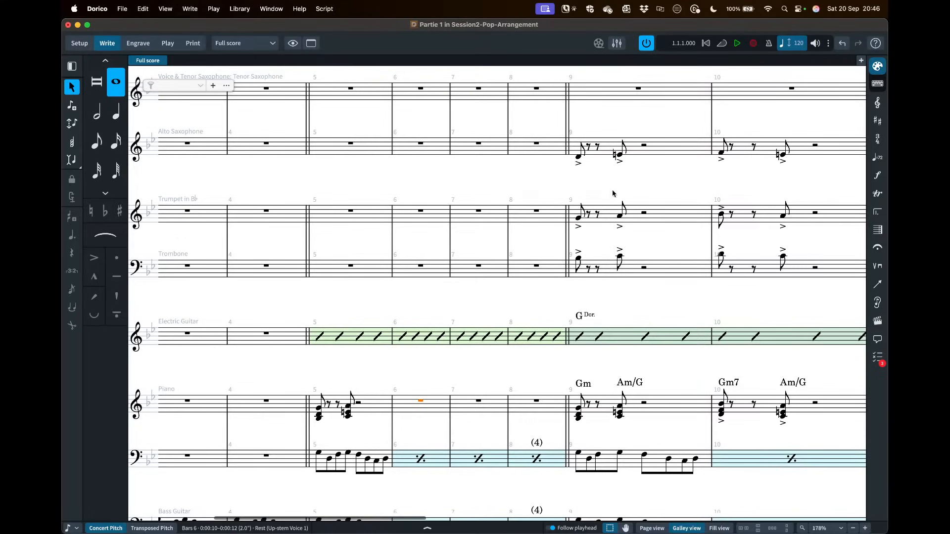
- Try copying the Piano's treble chords from bar 5 into the Alto Saxophone's bar 5, and undo the paste
click(368, 412)
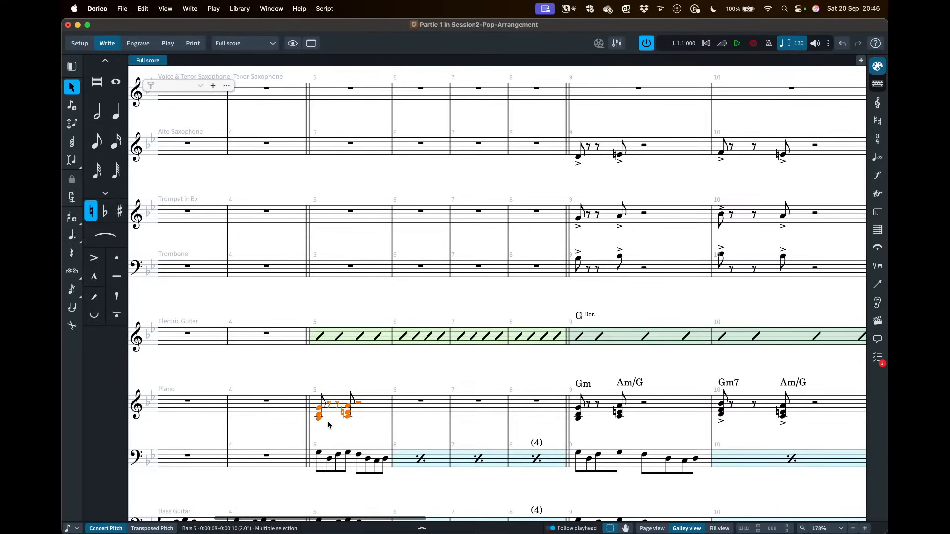
click(316, 149)
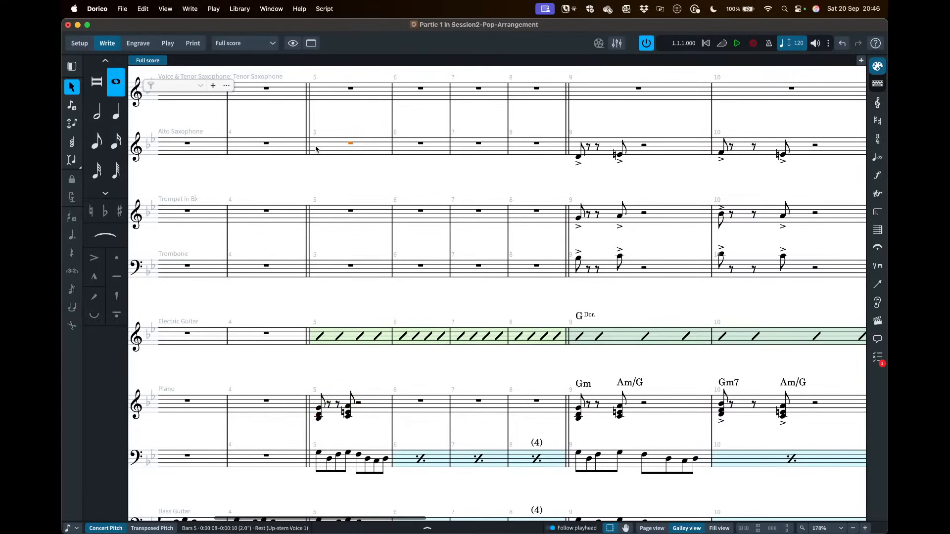
key(super+v)
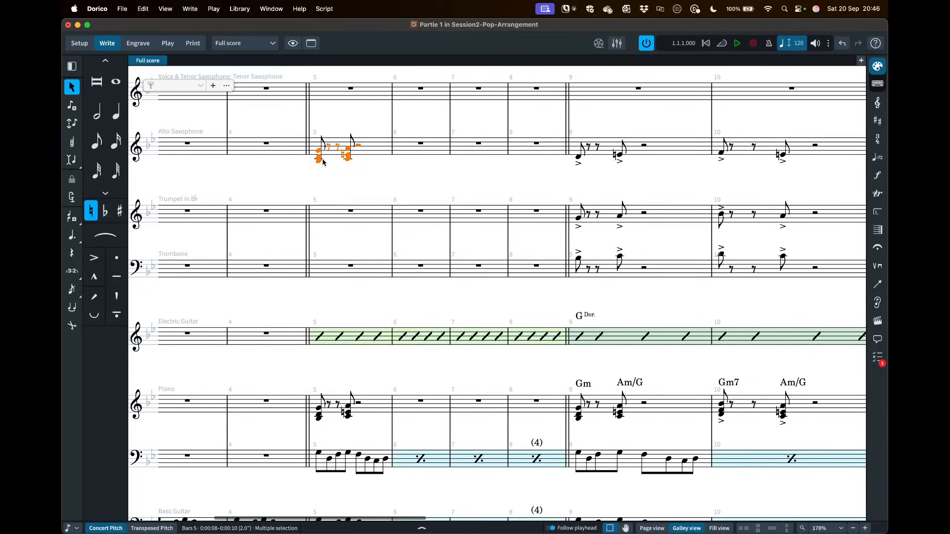
key(super+z)
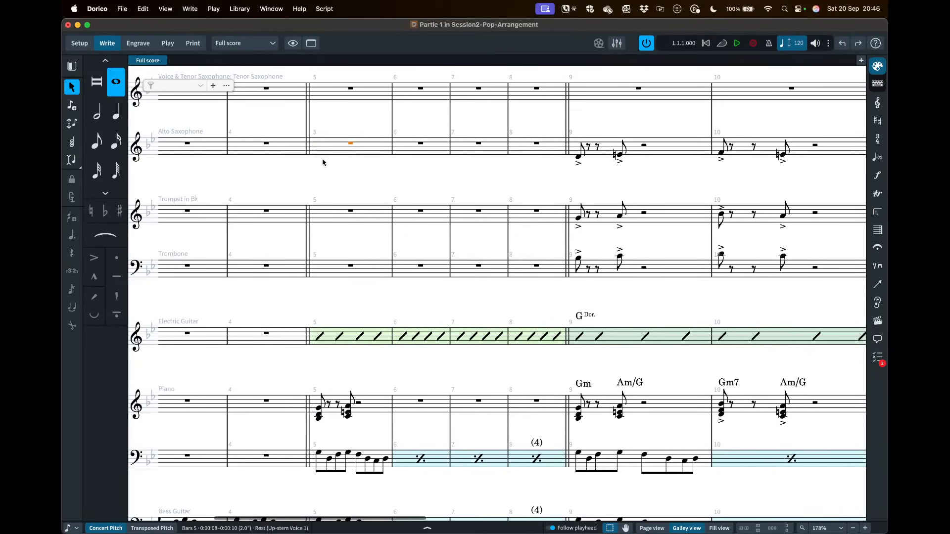
- With the caret extended across Alto Saxophone, Trumpet and Trombone, enter two three-note eighth-note chords in bar 5, end note input and delete them
double_click(315, 148)
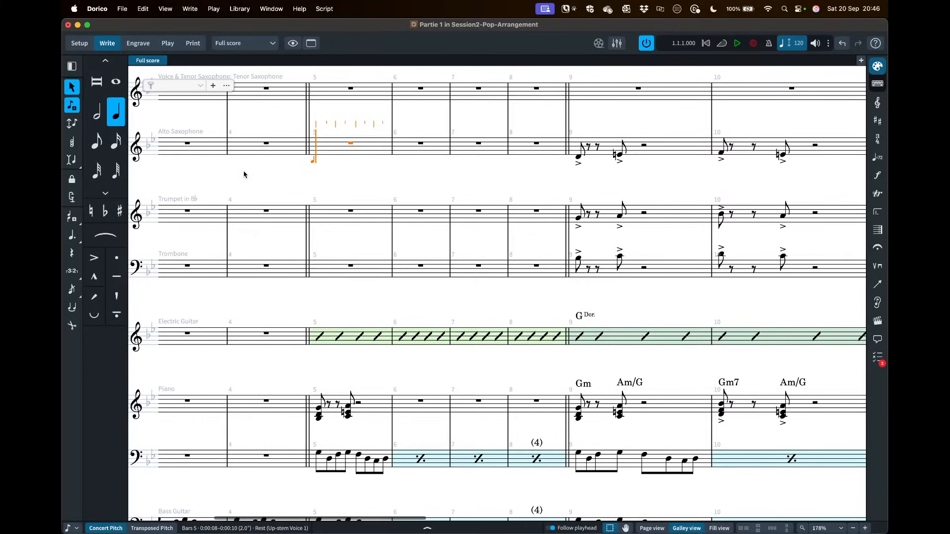
key(shift+Down)
key(shift+Down)
key(5)
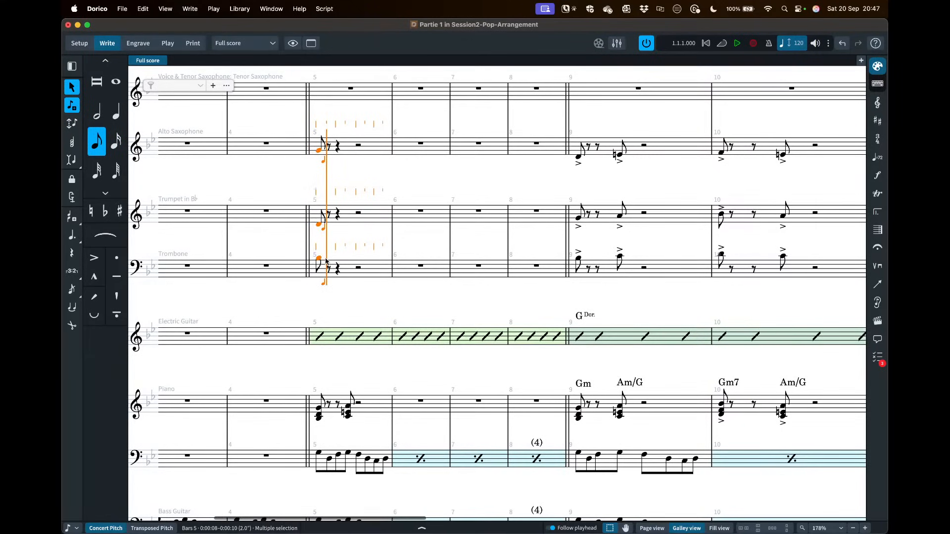
key(space)
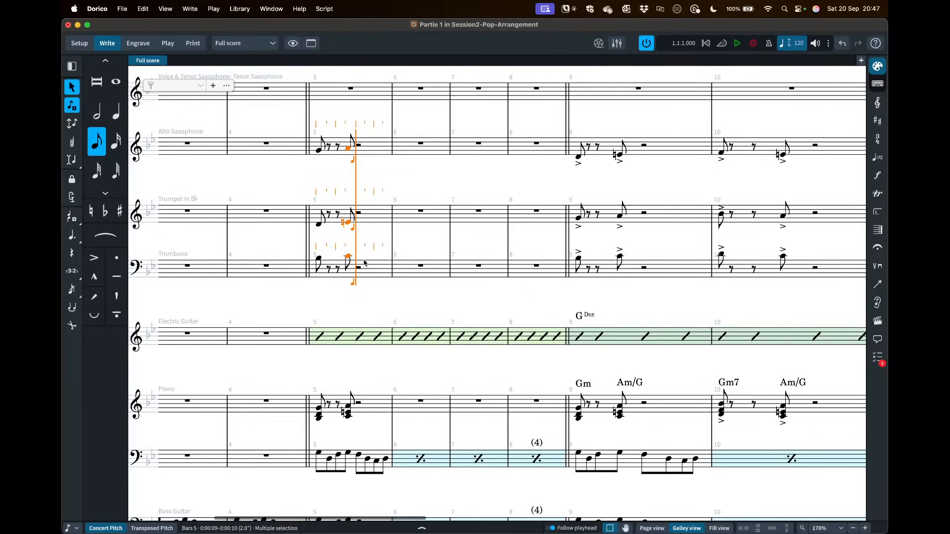
key(Escape)
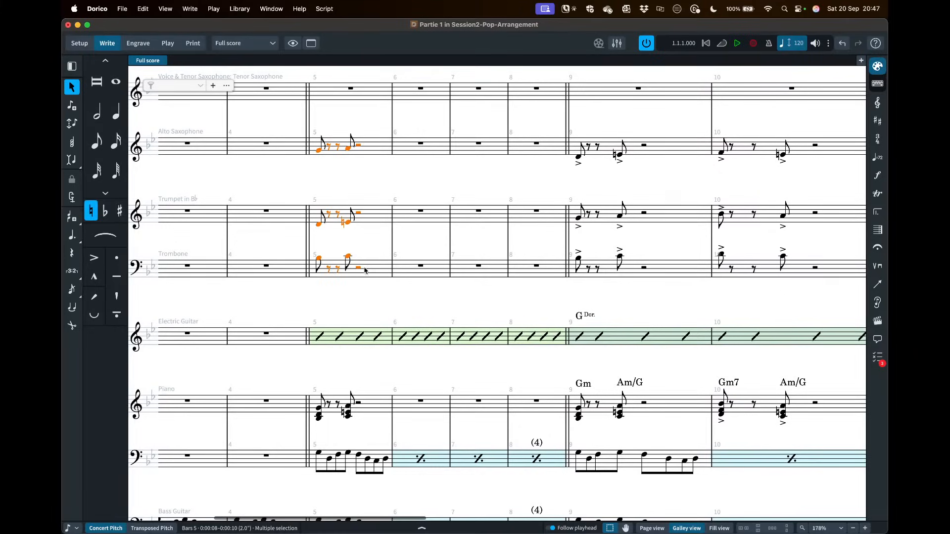
key(Delete)
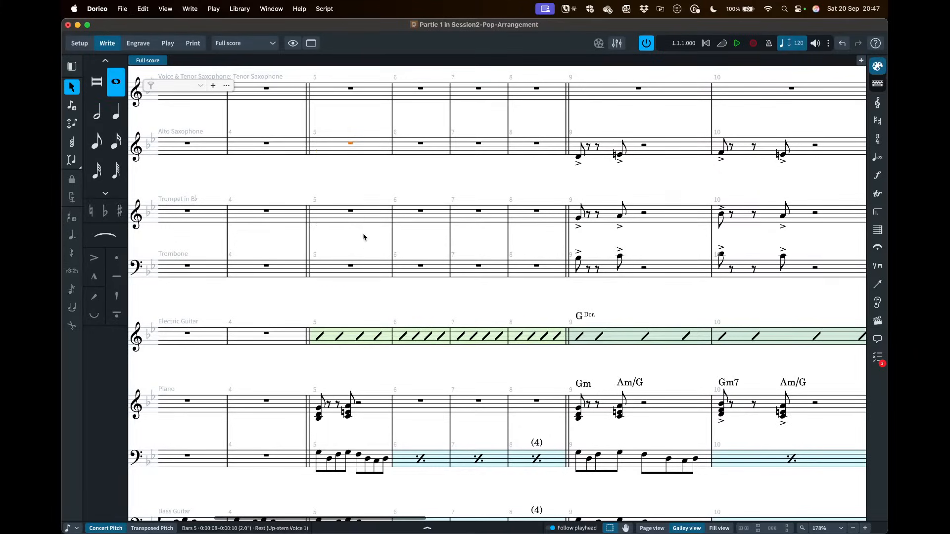
- Copy the Piano's treble chords from bar 5 and explode them onto the Alto Saxophone, Trumpet and Trombone staves in bar 5
click(347, 401)
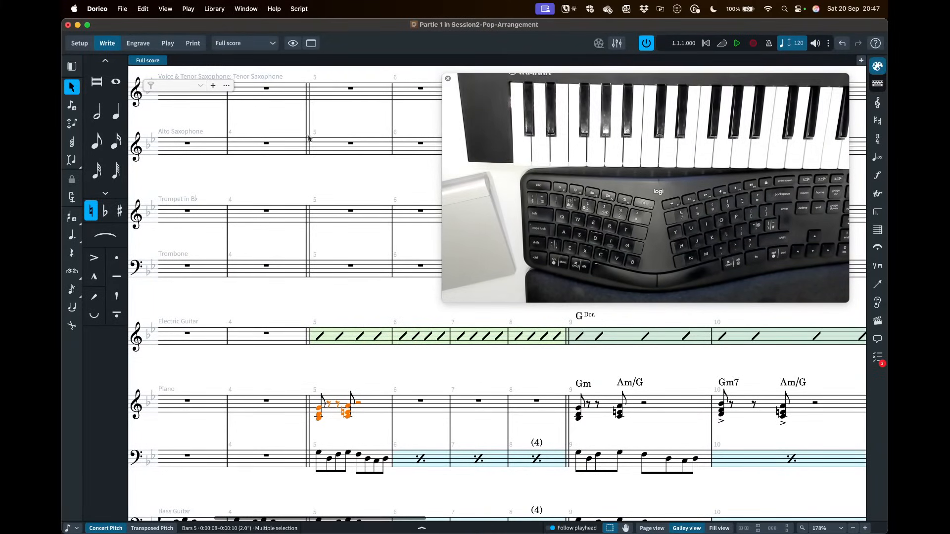
click(348, 147)
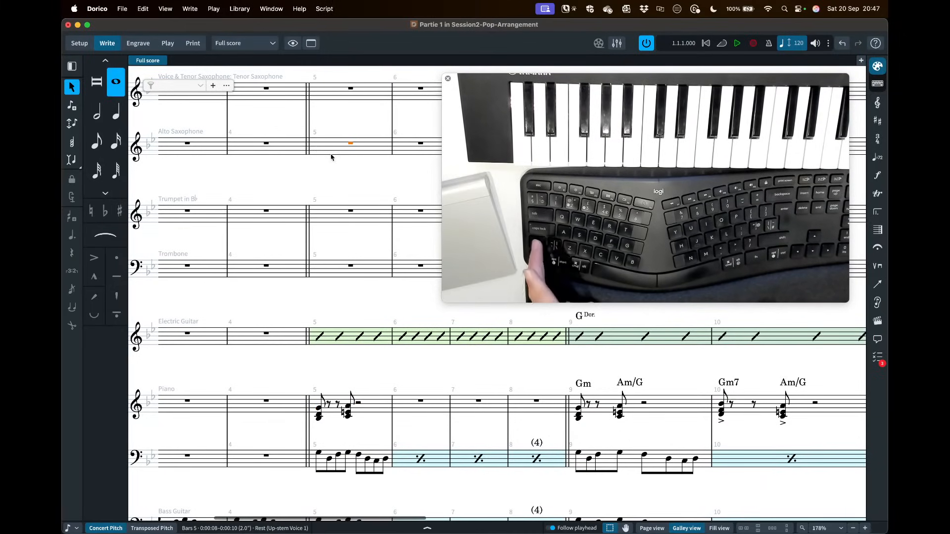
shift+click(329, 272)
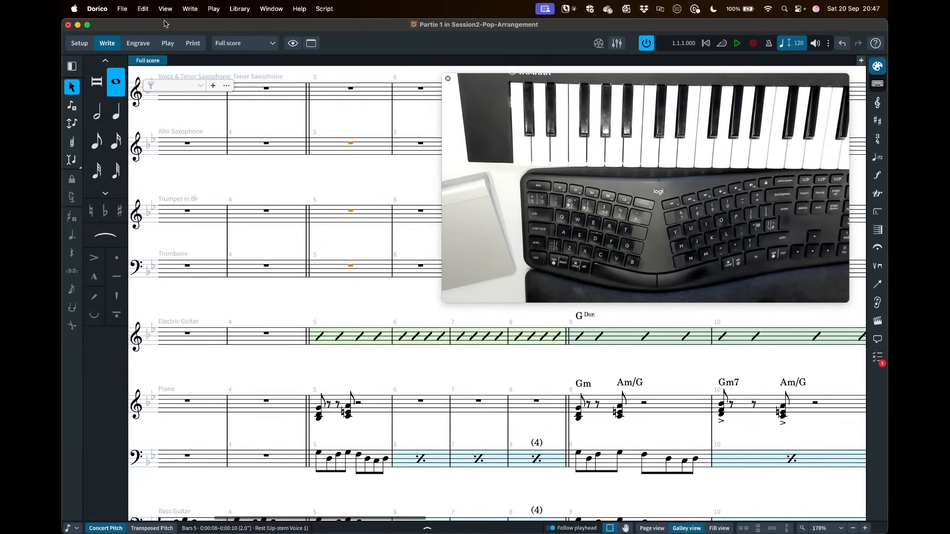
right_click(320, 185)
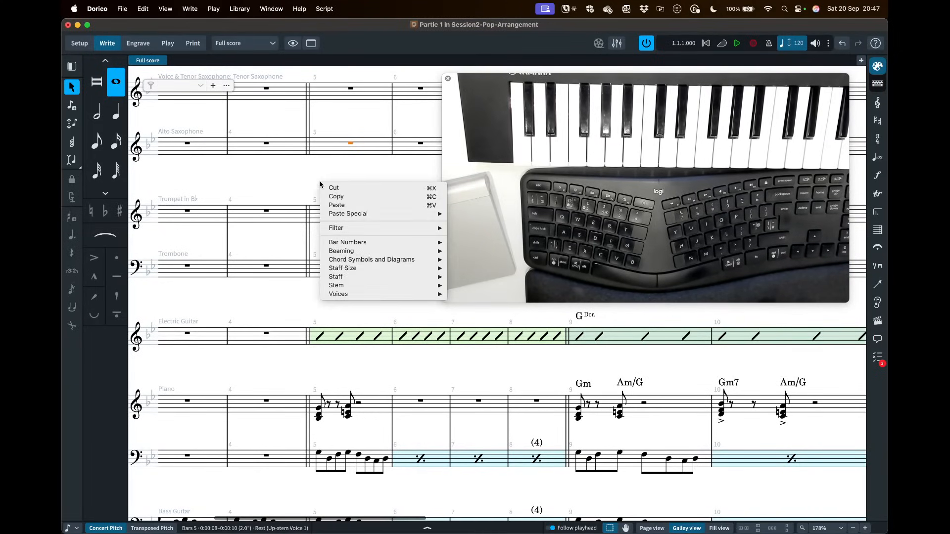
mouse_move(345, 213)
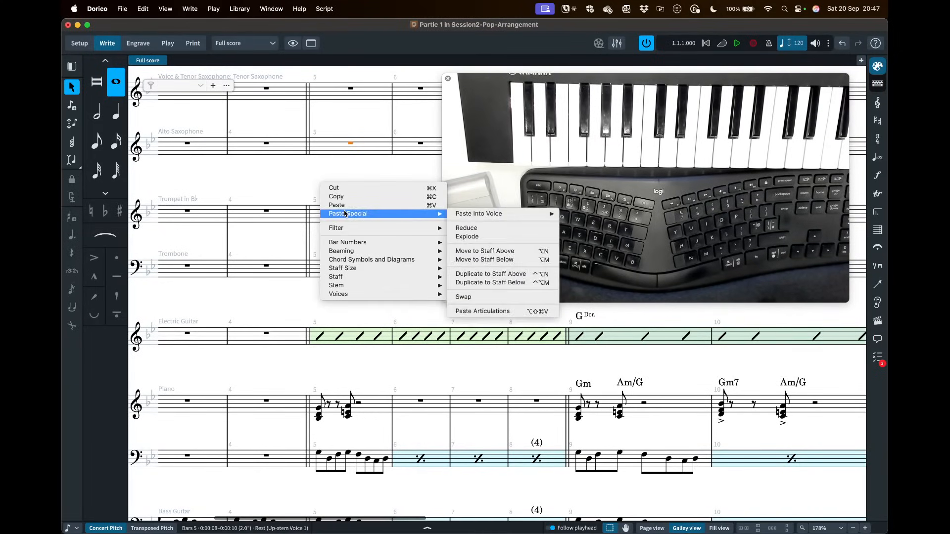
click(487, 237)
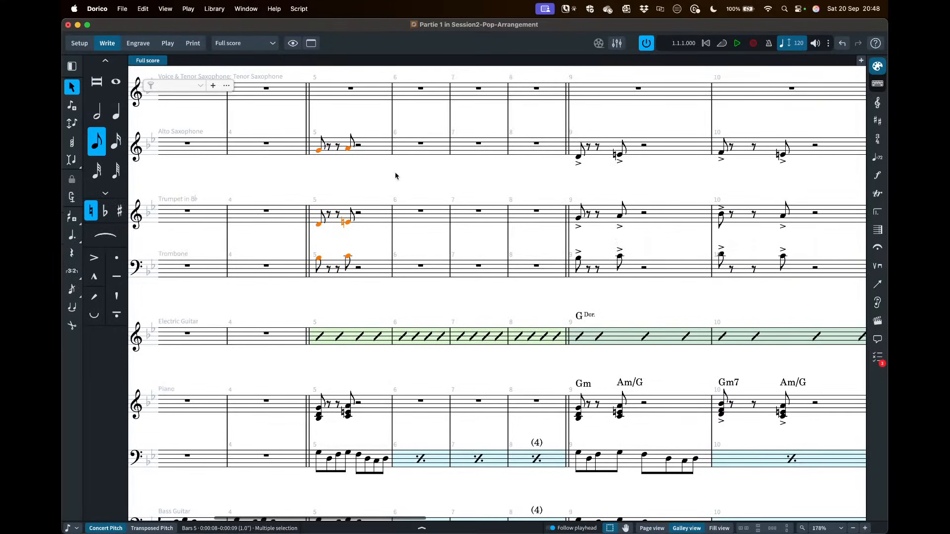
- Across Alto Saxophone, Trumpet and Trombone in bar 6, enter a quarter-note chord B-flat 4, F4, D4 and an eighth-note chord A4, E-natural 4, C4
click(399, 150)
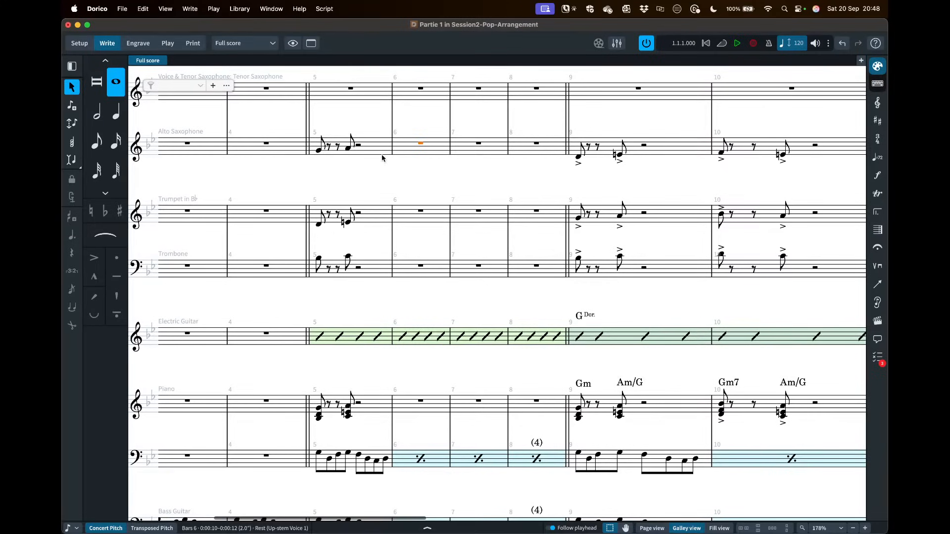
key(shift+n)
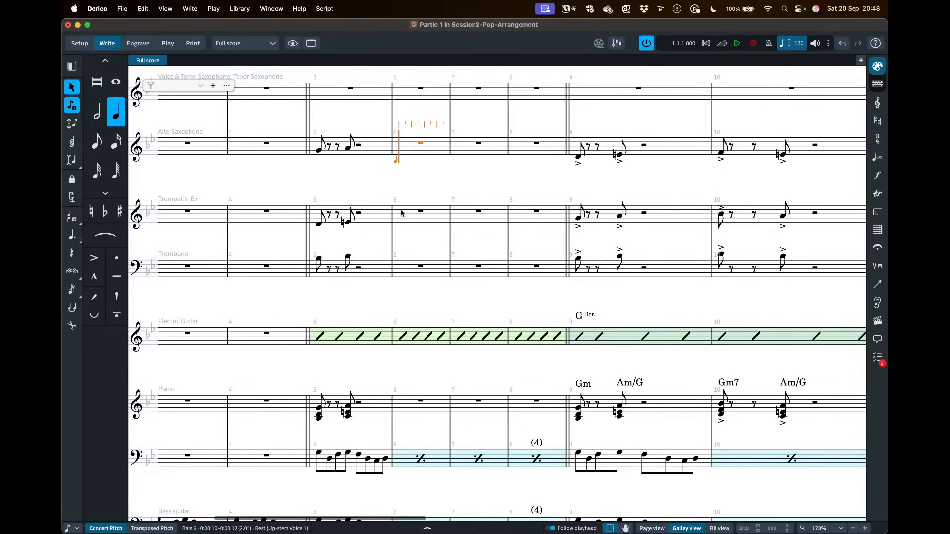
key(shift+Down)
key(shift+Down)
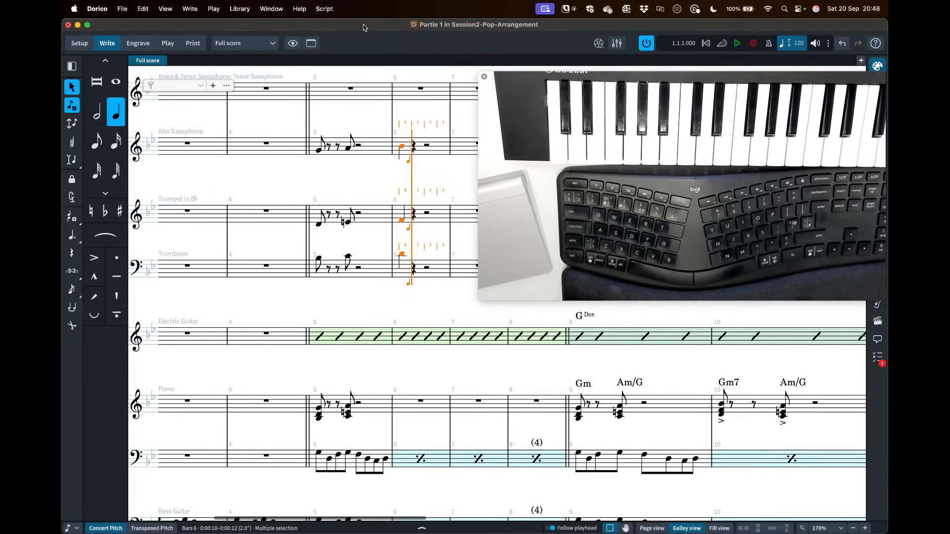
key(Right)
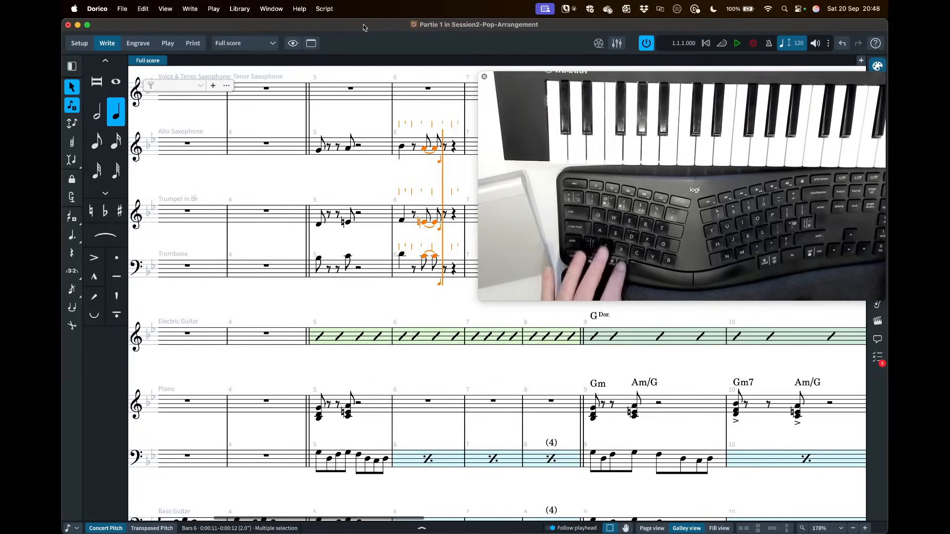
key(super+z)
key(5)
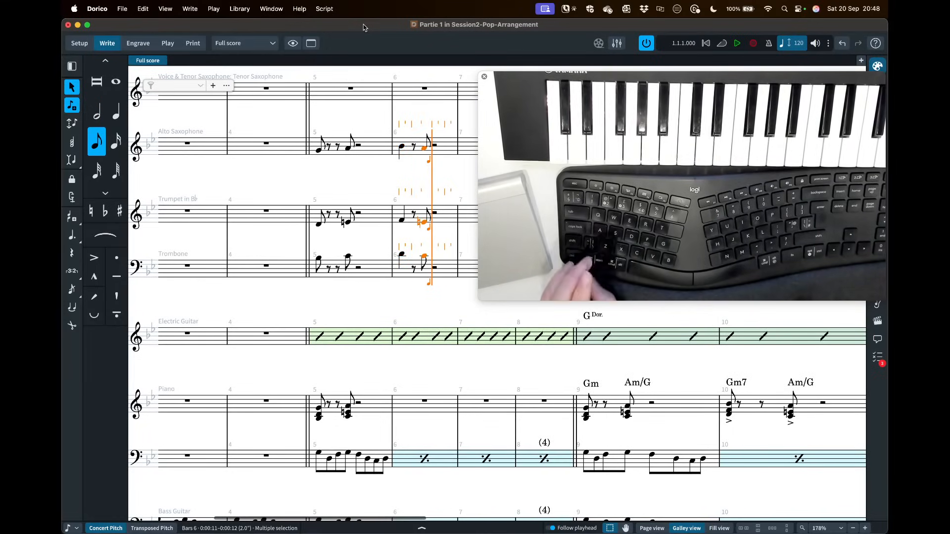
- End note input and shorten bar 6's first chord to eighth notes in Alto Saxophone, Trumpet and Trombone
key(Escape)
click(401, 146)
shift+click(401, 256)
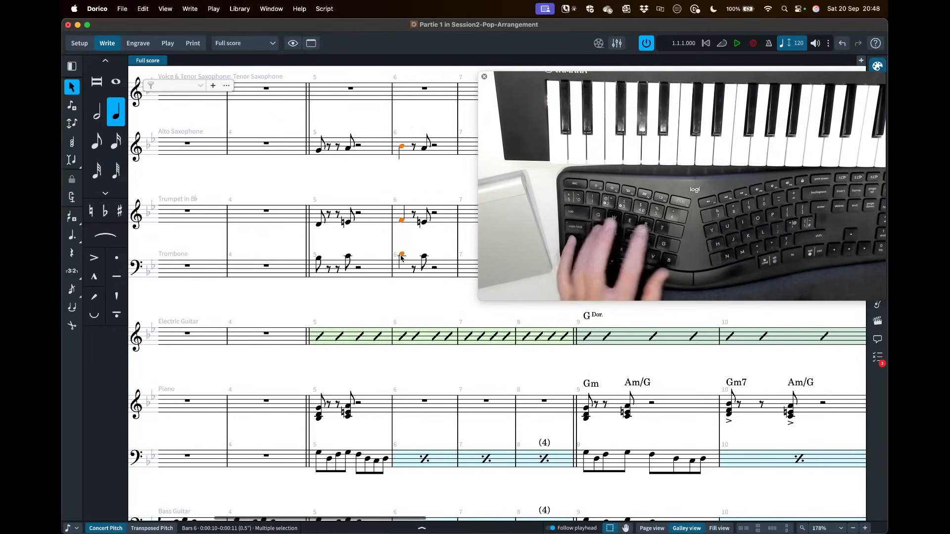
key(5)
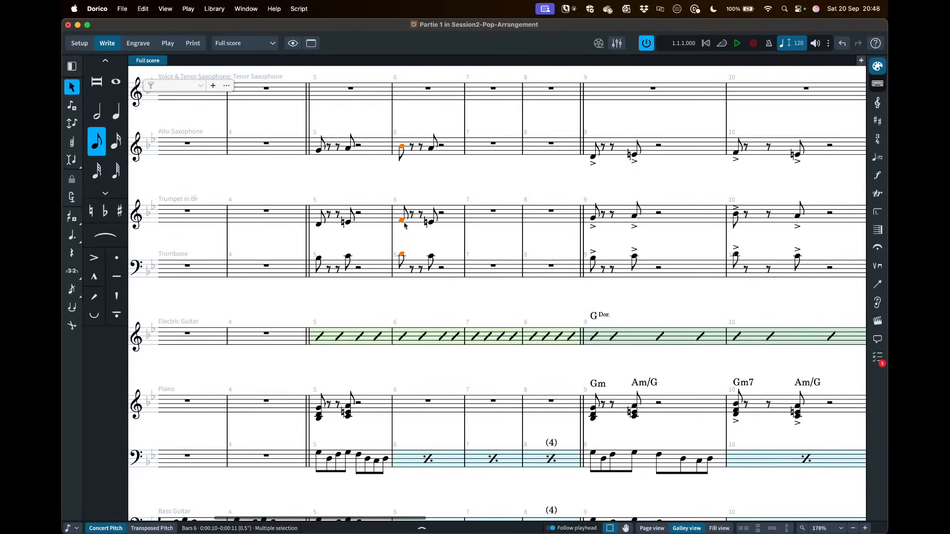
- Copy bar 6 of Alto Saxophone, Trumpet and Trombone and reduce it onto the Piano's treble staff in bar 6
click(450, 152)
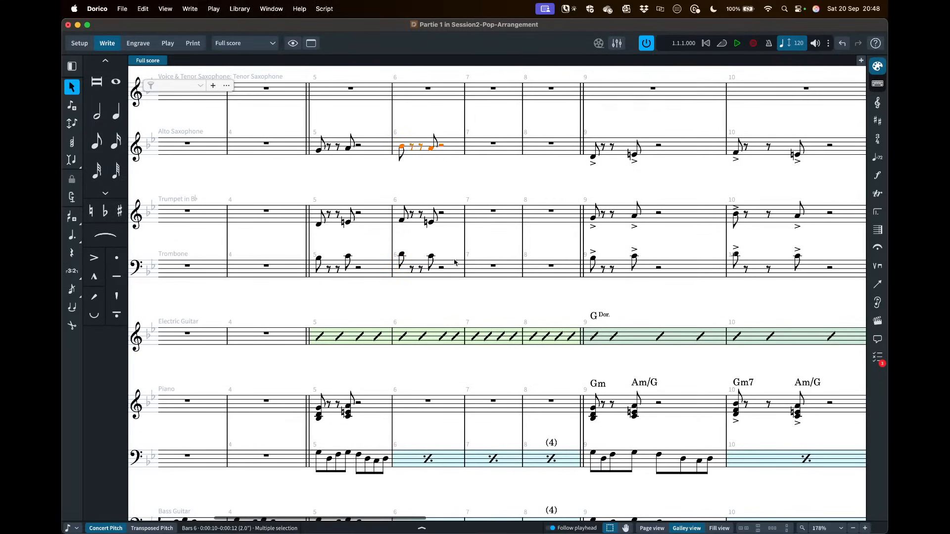
shift+click(447, 273)
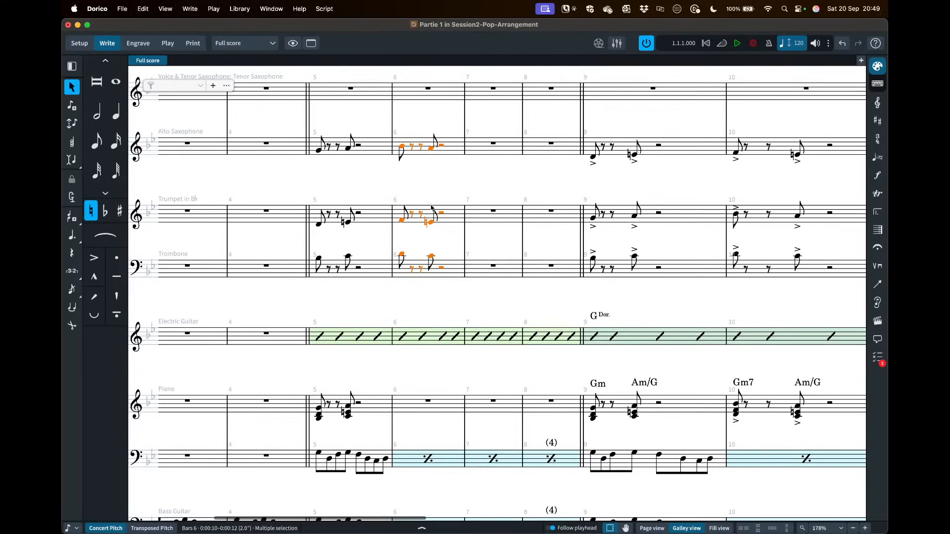
click(396, 410)
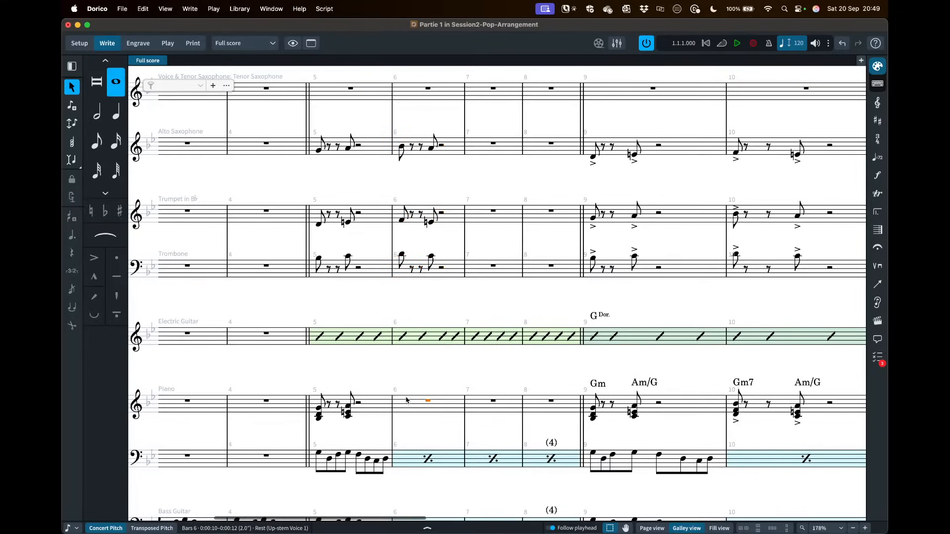
right_click(403, 366)
mouse_move(436, 398)
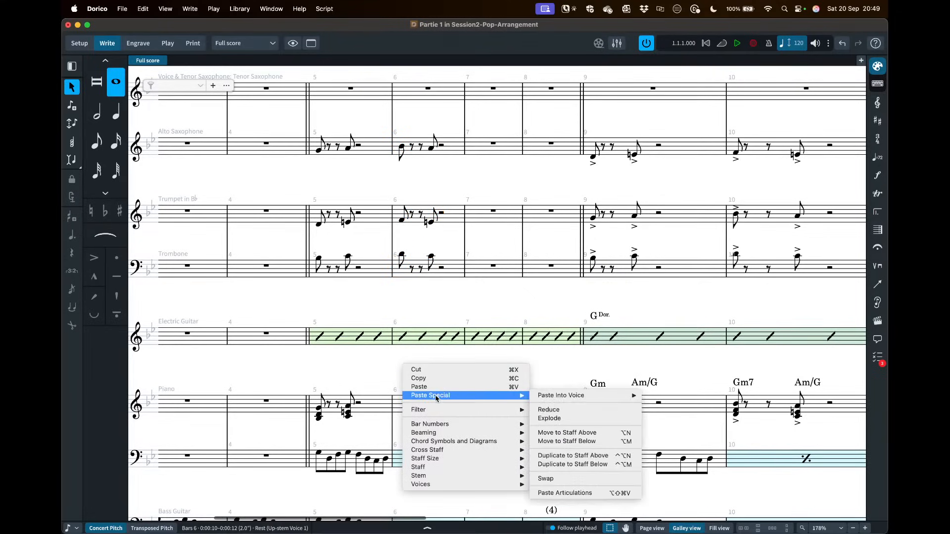
click(556, 409)
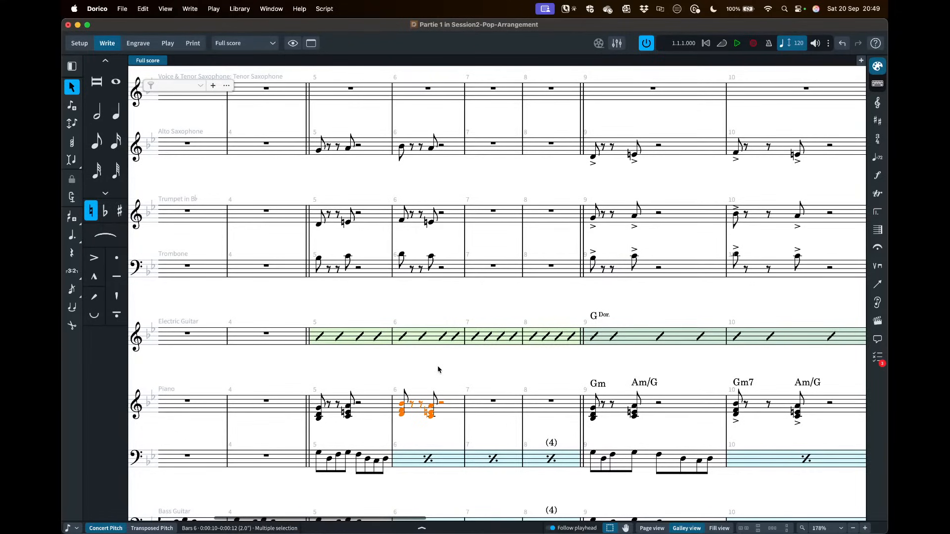
- Add accents to all the notes in bars 5 and 6 of Alto Saxophone, Trumpet, Trombone and the Piano's treble staff, and deselect everything
click(341, 156)
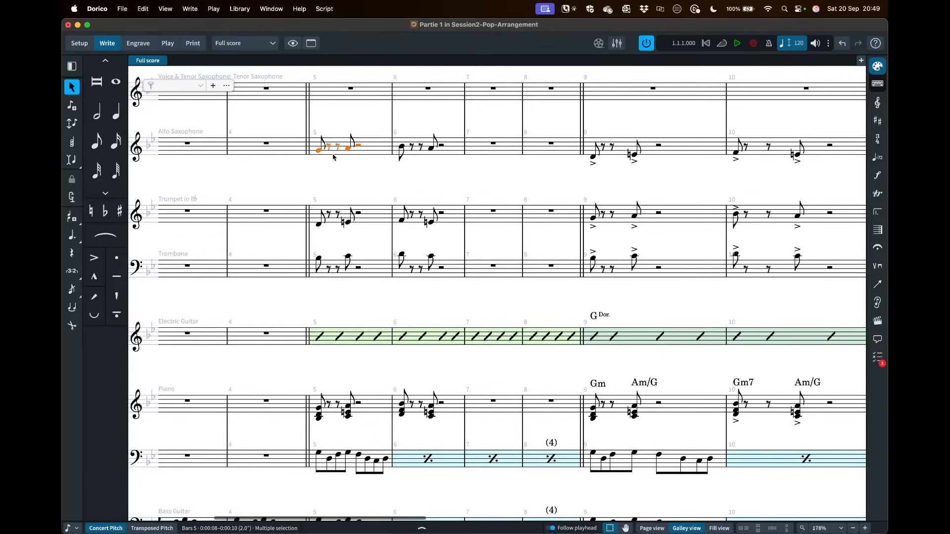
shift+click(452, 410)
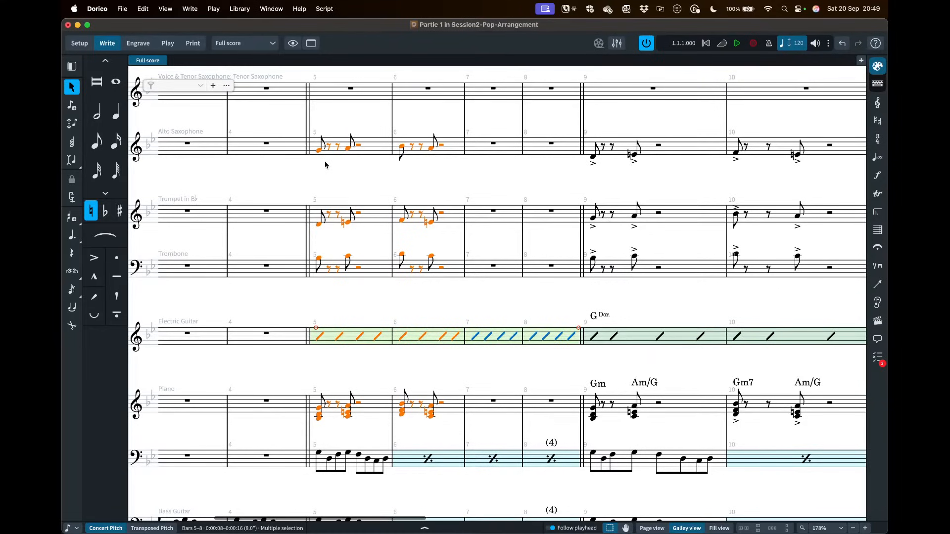
key(bracketleft)
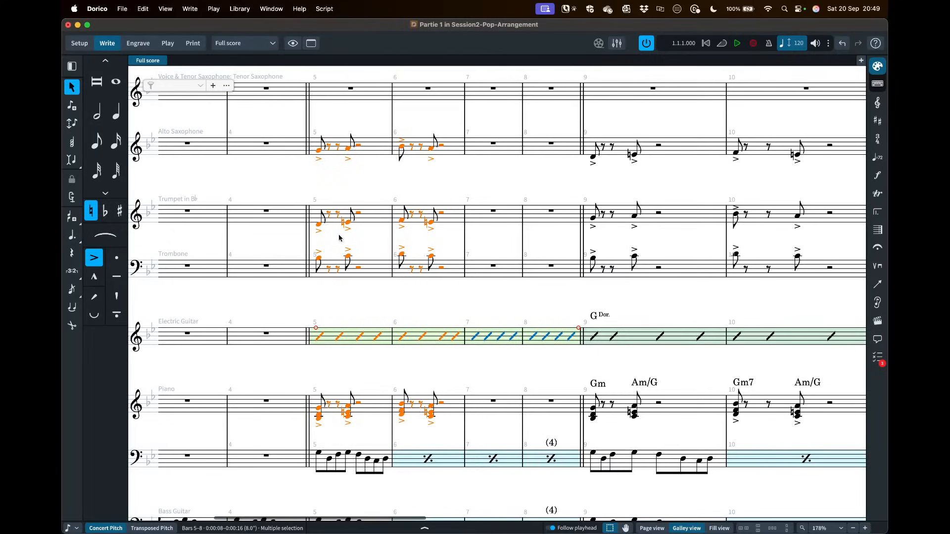
click(349, 361)
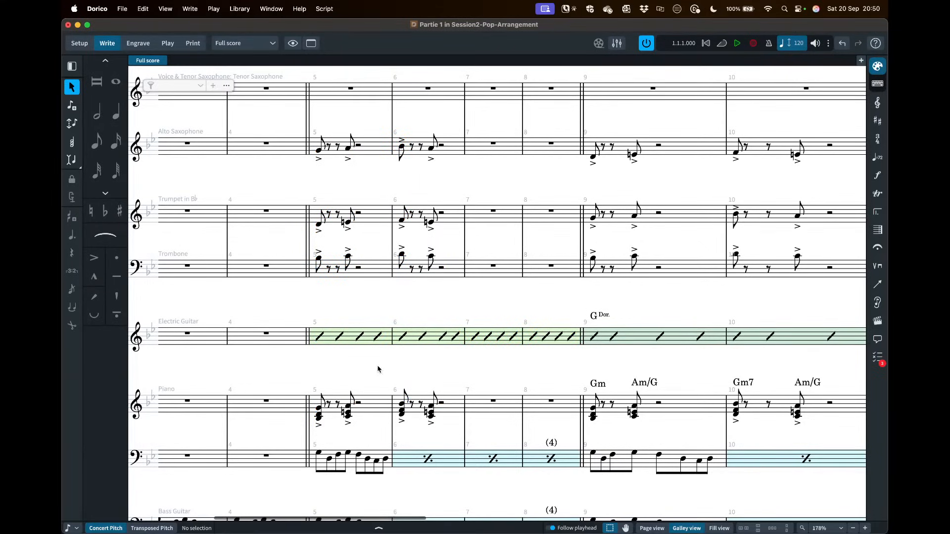
- Select the chords and rests in bar 5 of the Piano's treble staff
click(359, 403)
key(shift+Left)
key(shift+Left)
key(shift+Left)
key(shift+Left)
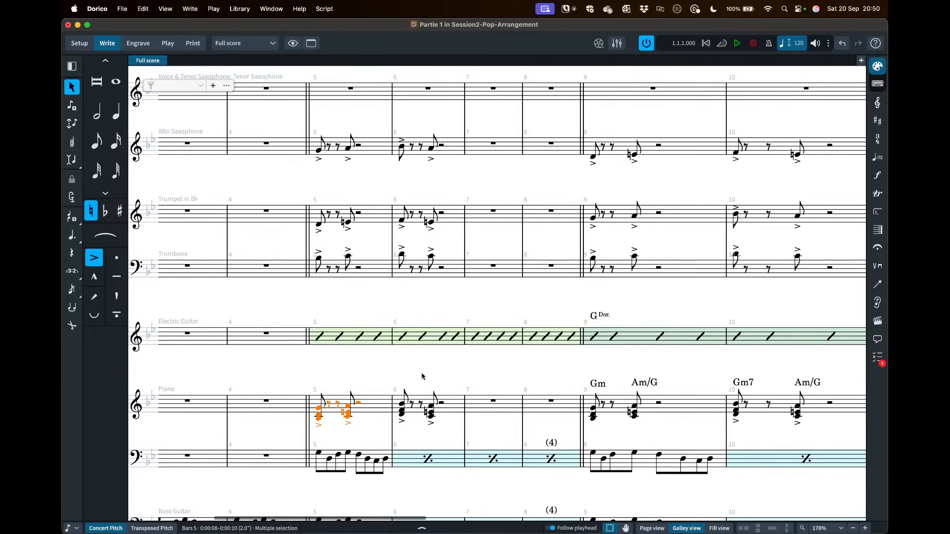
- View the score in transposed pitch and return it to concert pitch
click(154, 528)
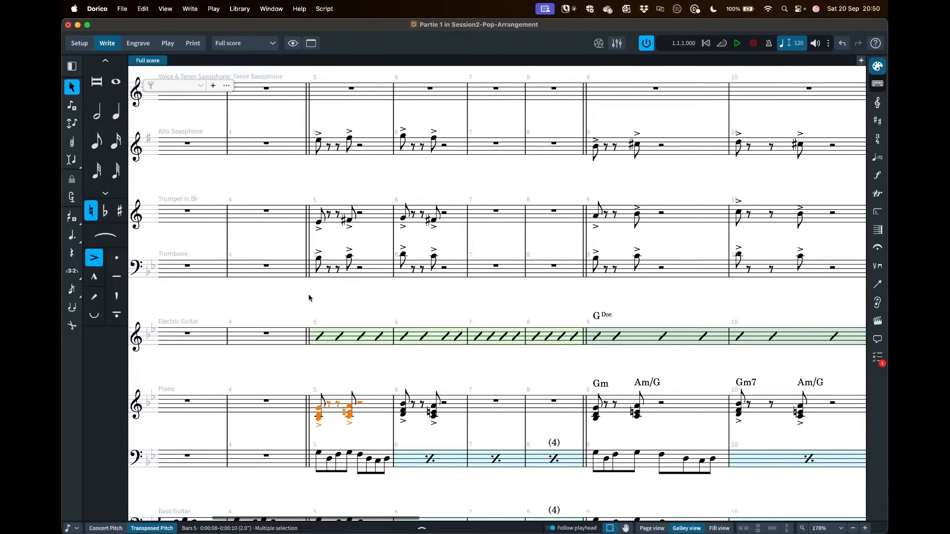
click(104, 532)
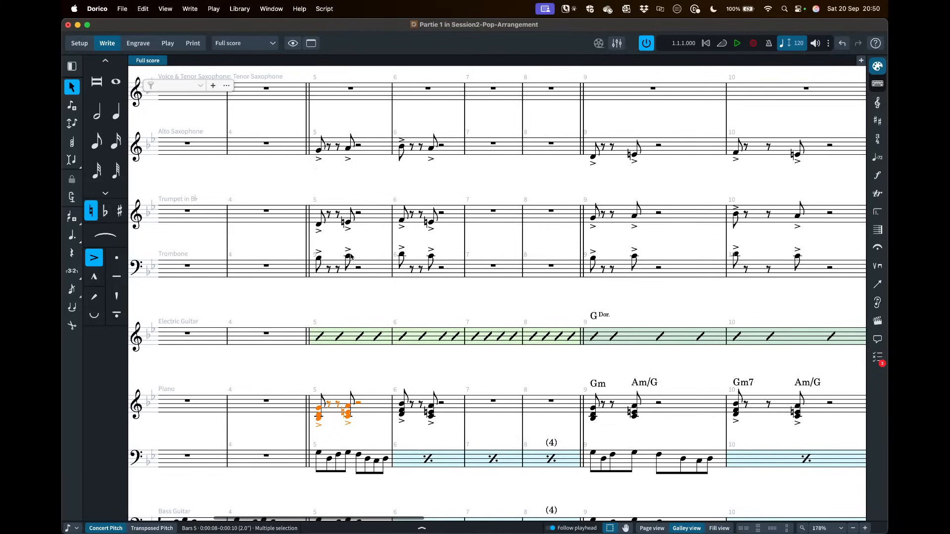
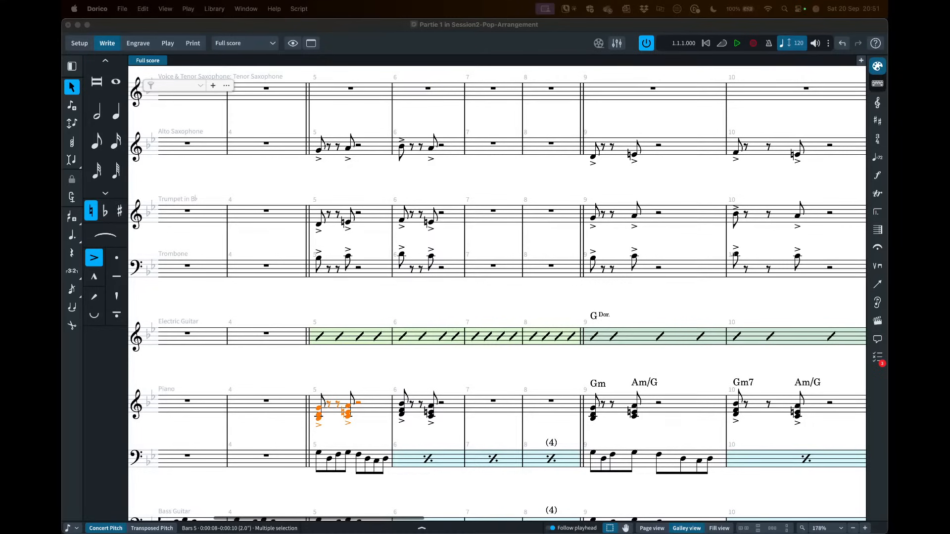
- Add a two-bar repeat (%2) across bars 7 and 8 of the Alto Saxophone
scroll(530, 326, up, 3)
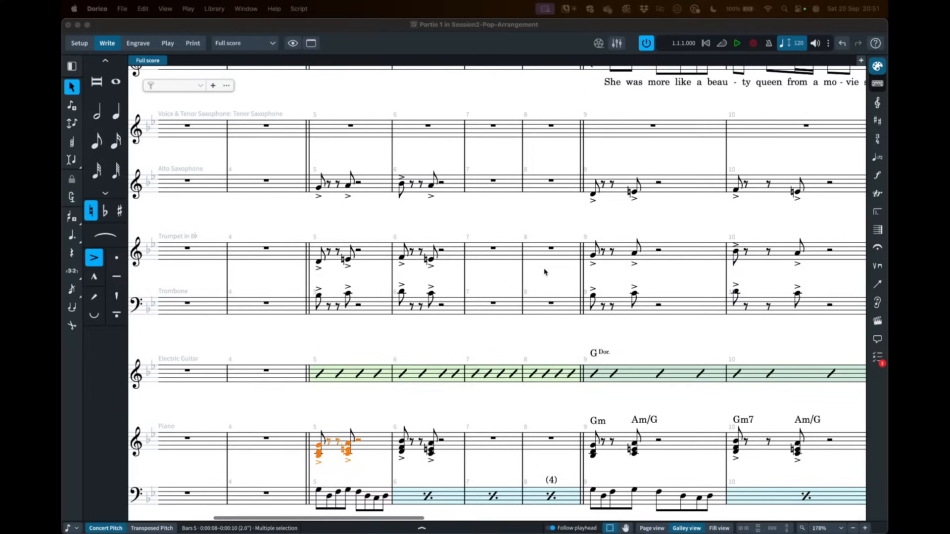
click(497, 182)
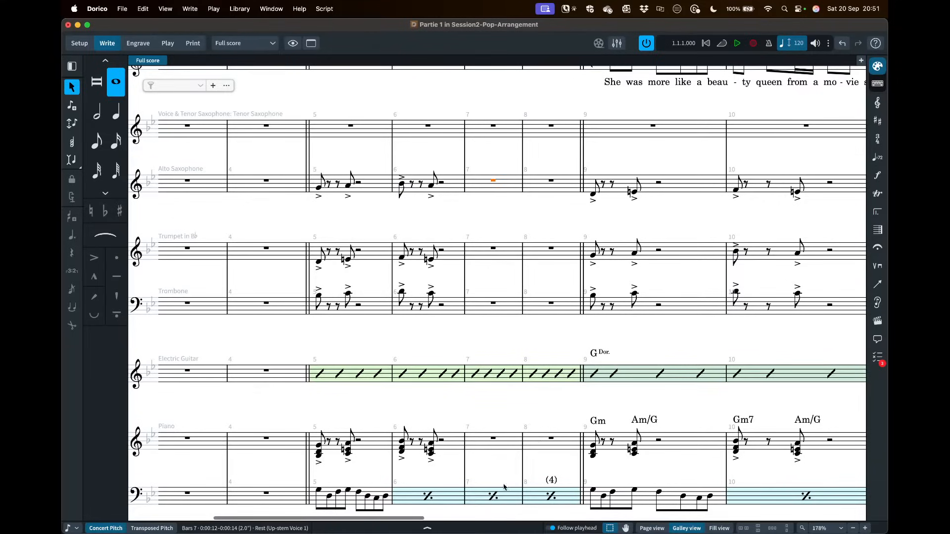
shift+click(549, 182)
key(shift+r)
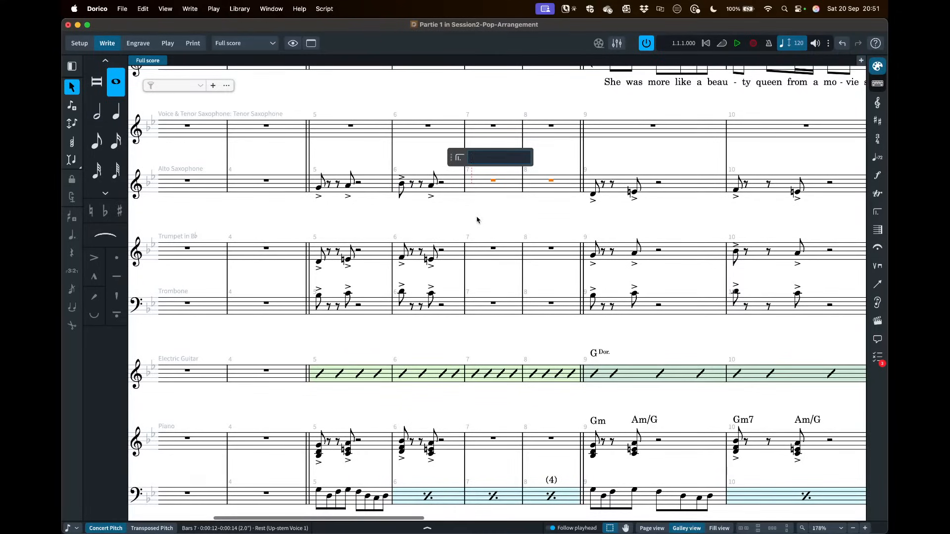
text(%2)
key(Return)
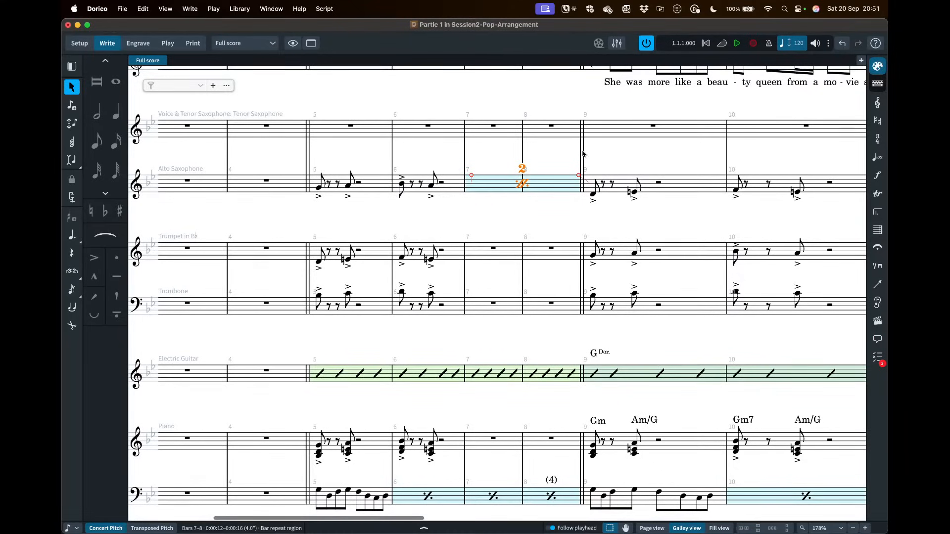
- Add two-bar repeats (%2) across bars 7 and 8 of both the Trumpet and the Trombone
click(498, 248)
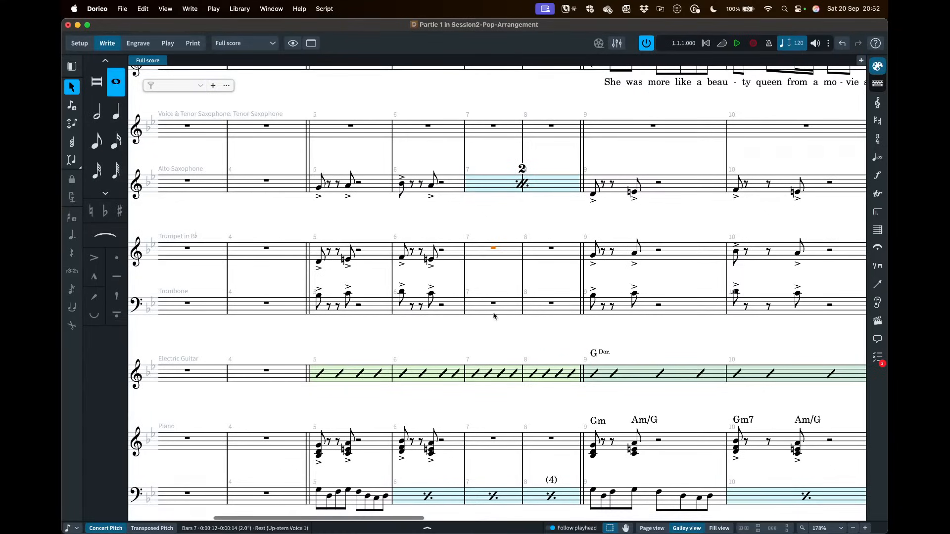
shift+click(540, 303)
key(shift+r)
text(%2)
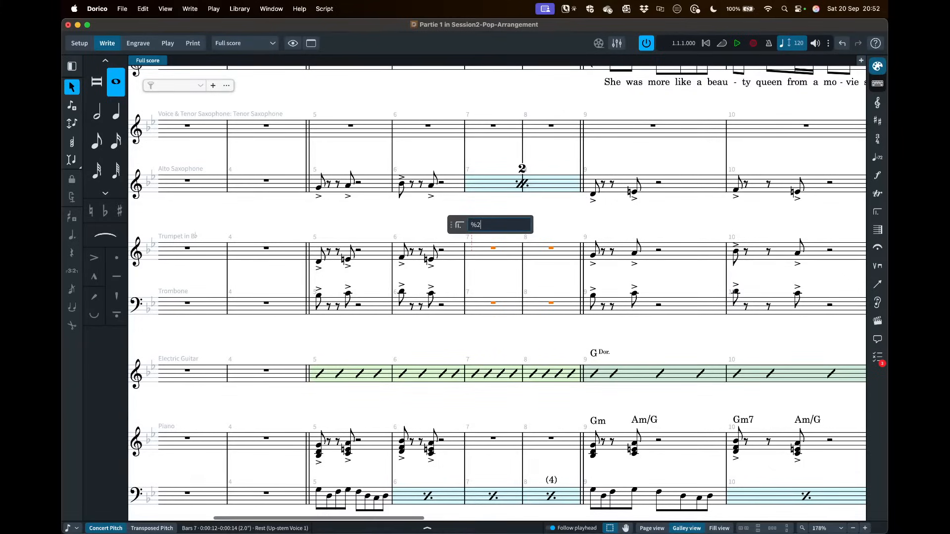
key(Return)
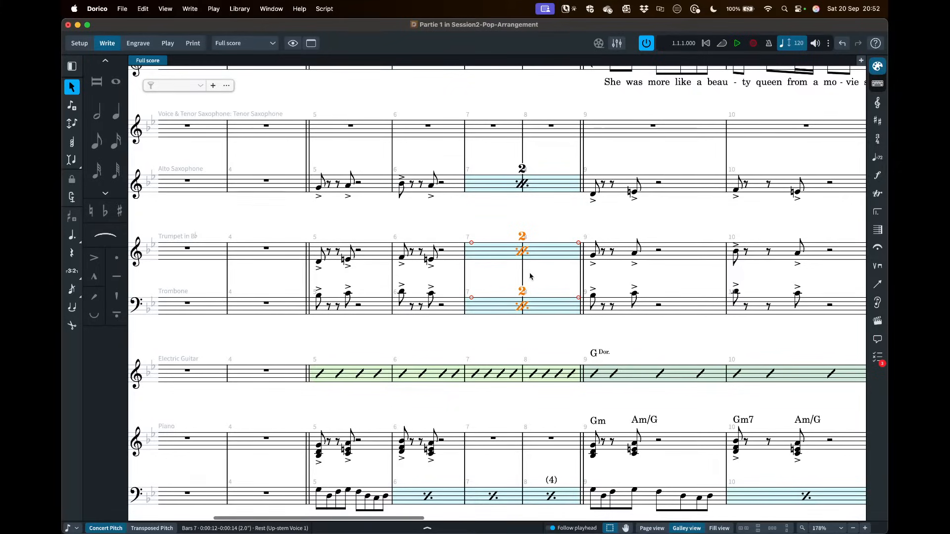
- Try copying the Alto Saxophone's two-bar repeat to bars 7 and 8 of the Tenor Saxophone staff, and undo the copy
click(520, 184)
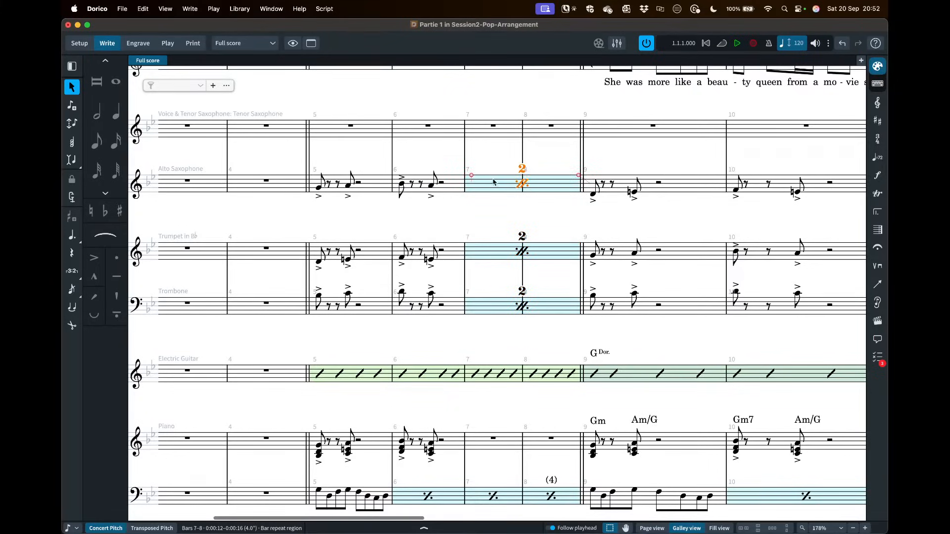
alt+click(471, 130)
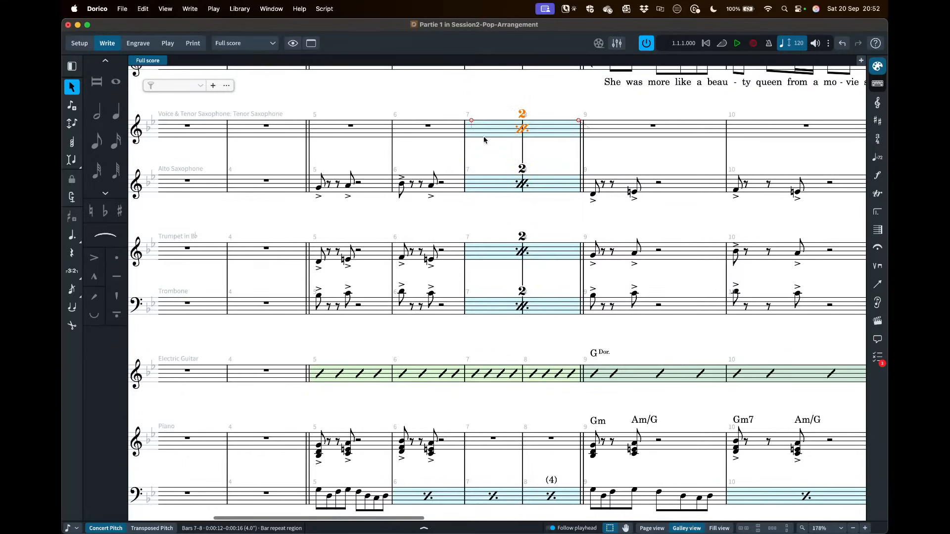
key(super+z)
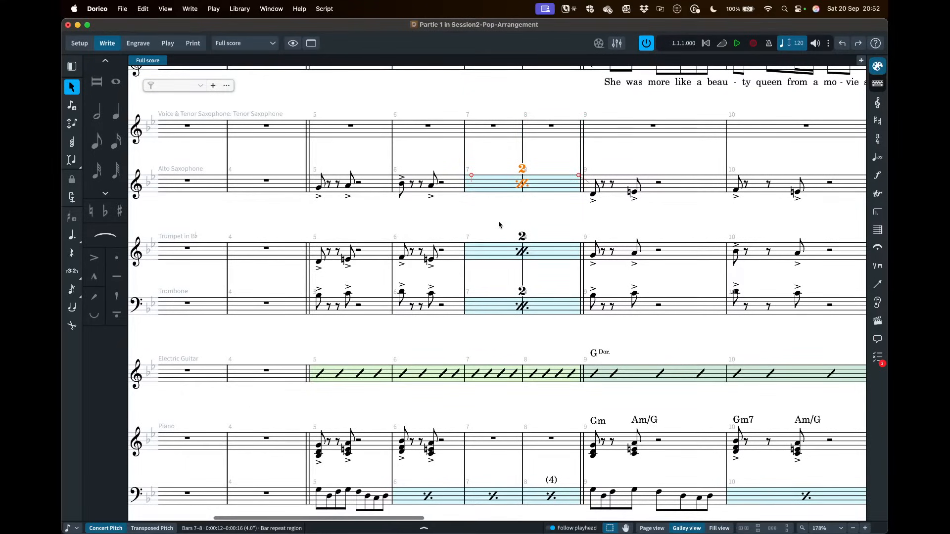
- Copy the Trombone's two-bar repeat to bars 7 and 8 of the Piano's treble staff
scroll(499, 224, down, 5)
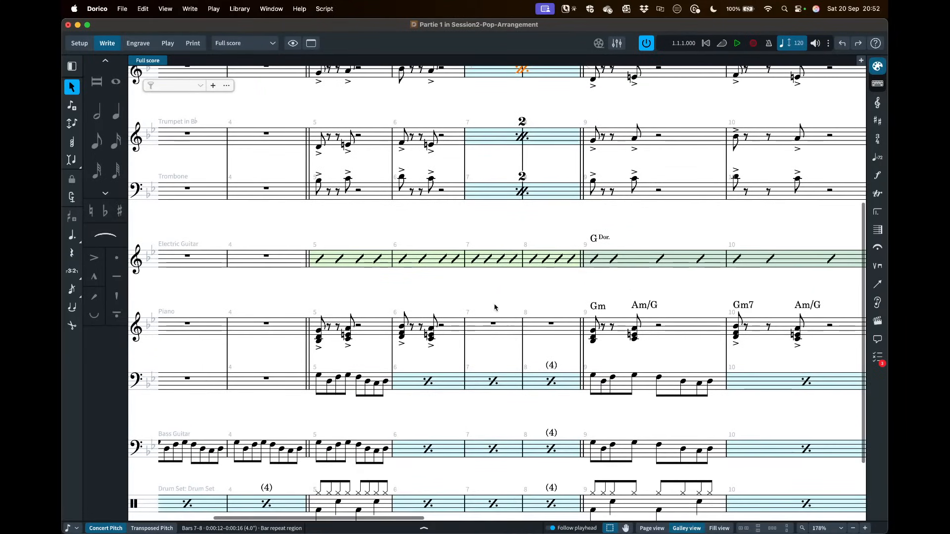
click(493, 323)
click(521, 192)
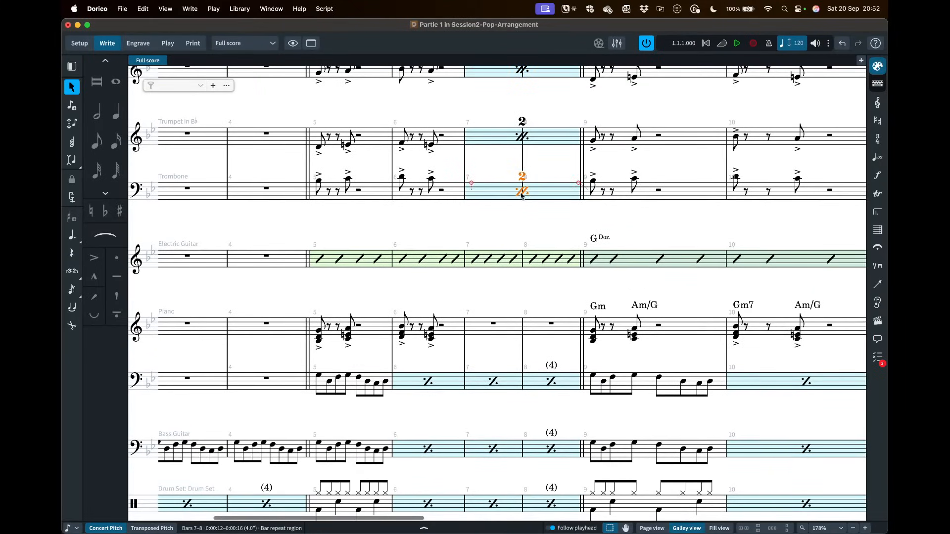
alt+click(469, 330)
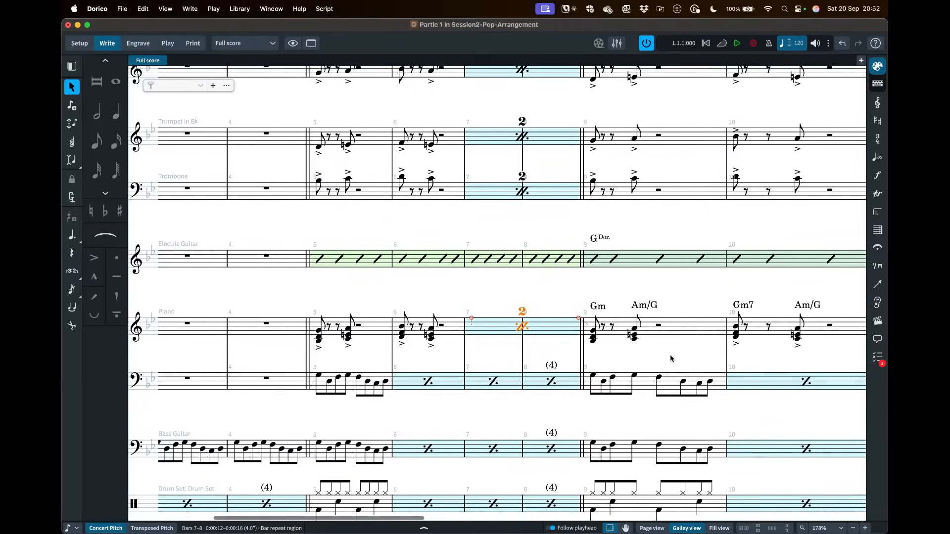
- Enter a Gm chord symbol above the first Piano chord in bar 5
scroll(552, 301, down, 2)
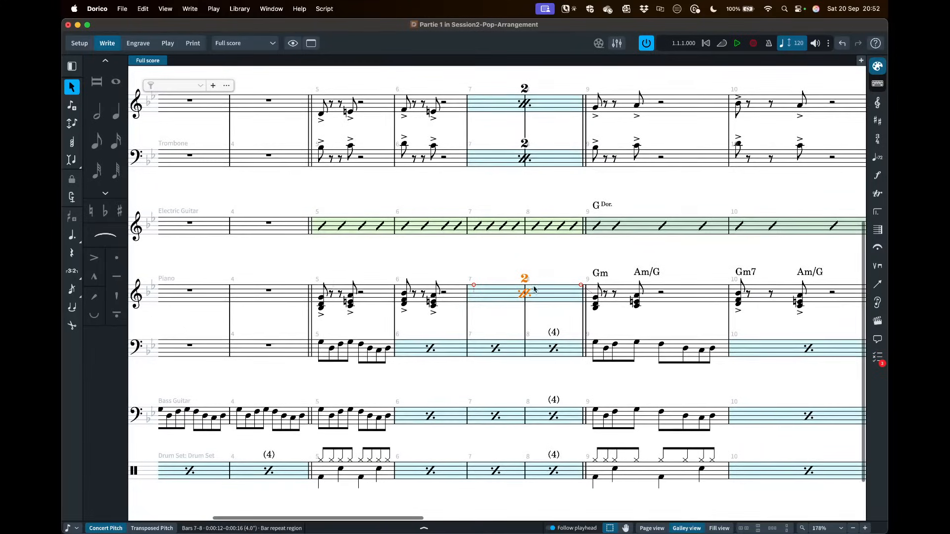
click(321, 301)
scroll(329, 262, up, 8)
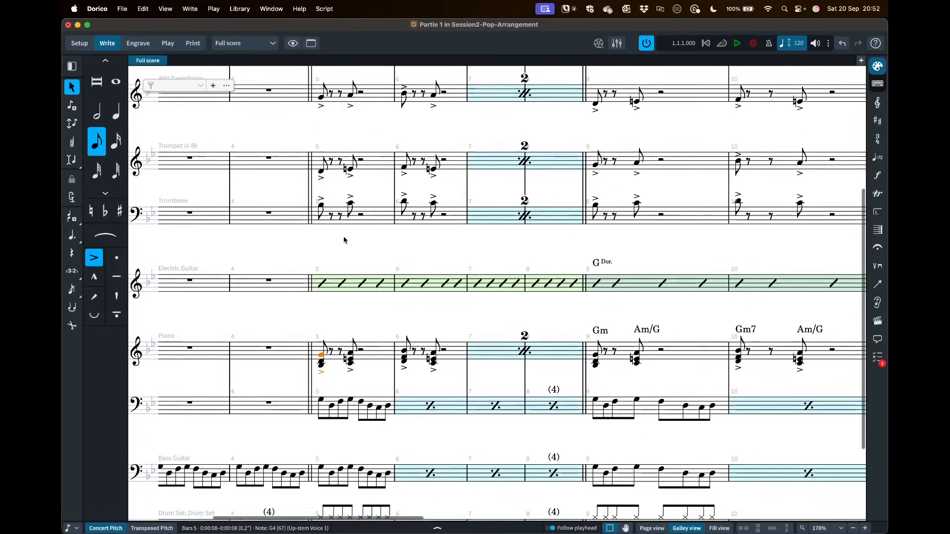
scroll(332, 266, down, 8)
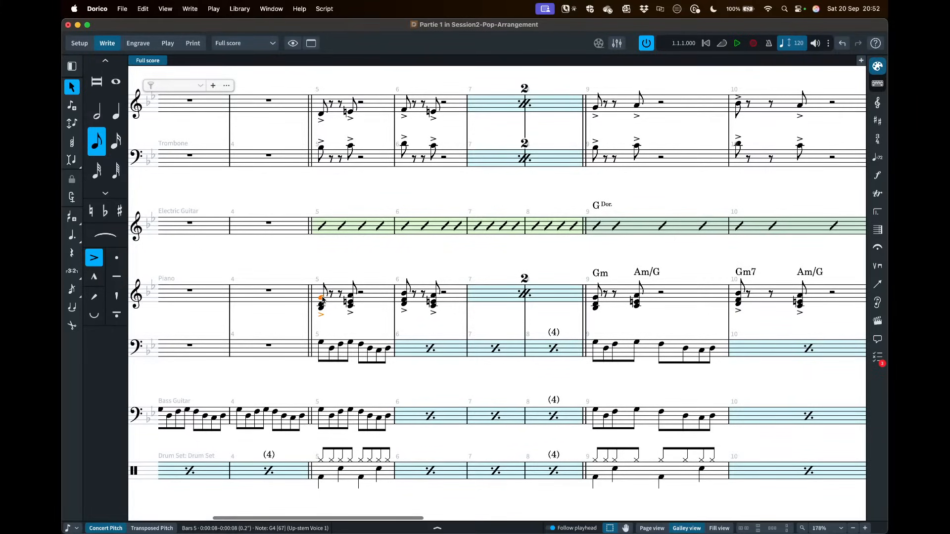
key(shift+q)
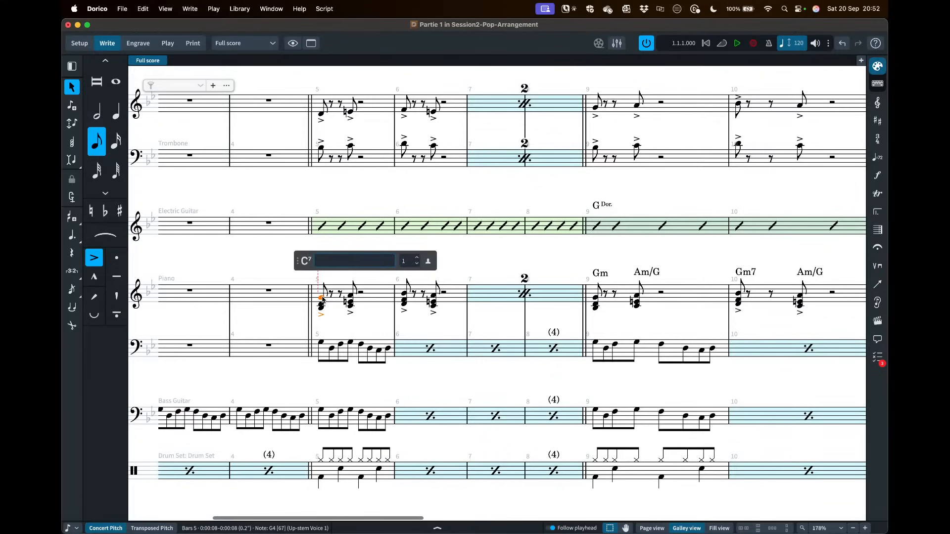
text(Gm)
key(space)
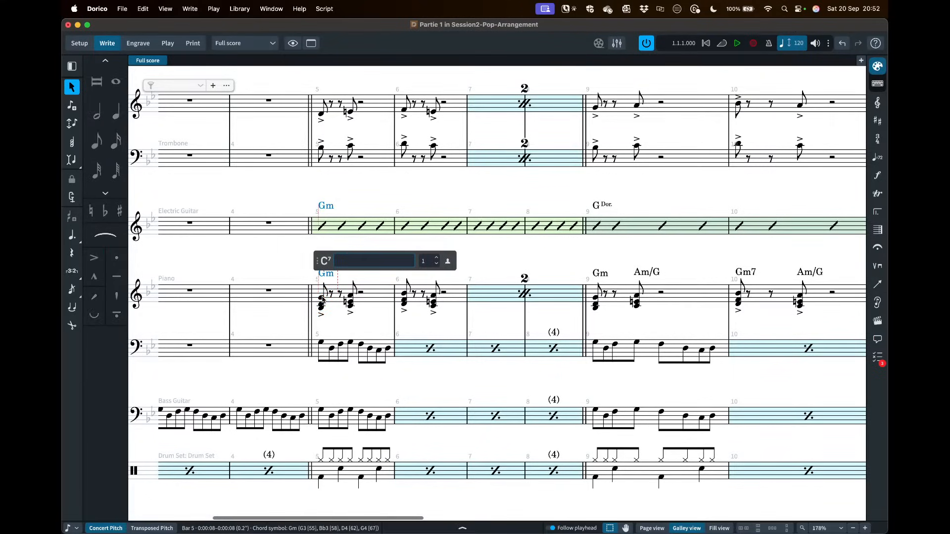
- Enter an Am/G chord symbol above the second Piano chord in bar 5, on the offbeat of beat 2
key(space)
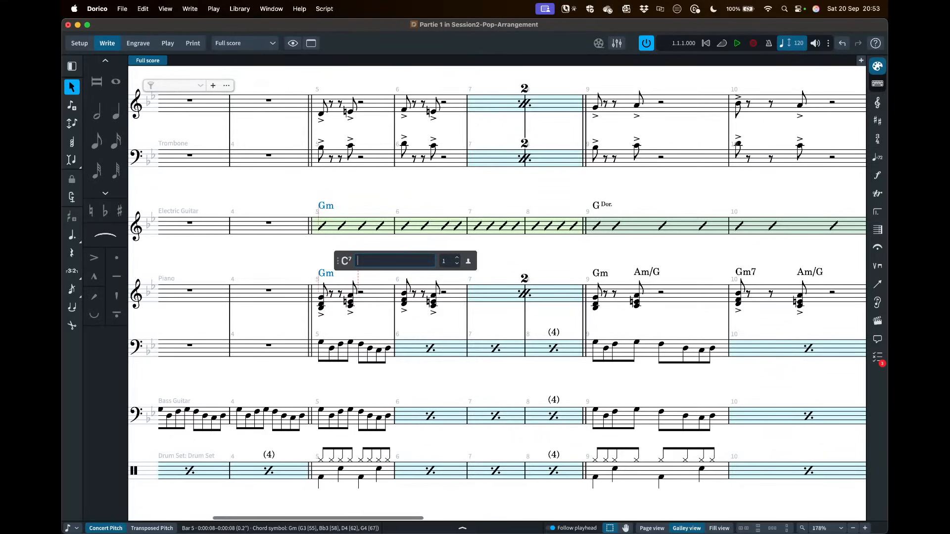
key(shift+space)
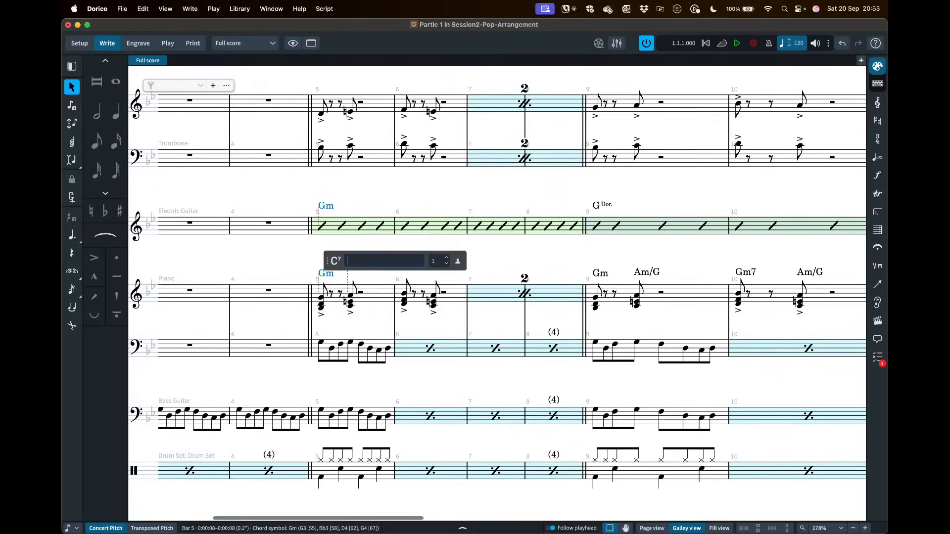
key(space)
key(space)
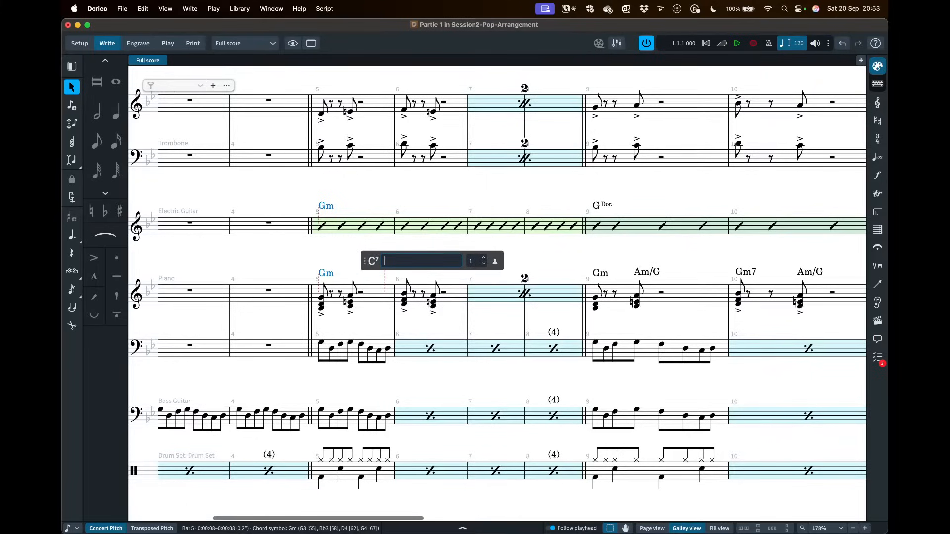
key(shift+space)
key(shift+space)
key(shift+space)
key(shift+space)
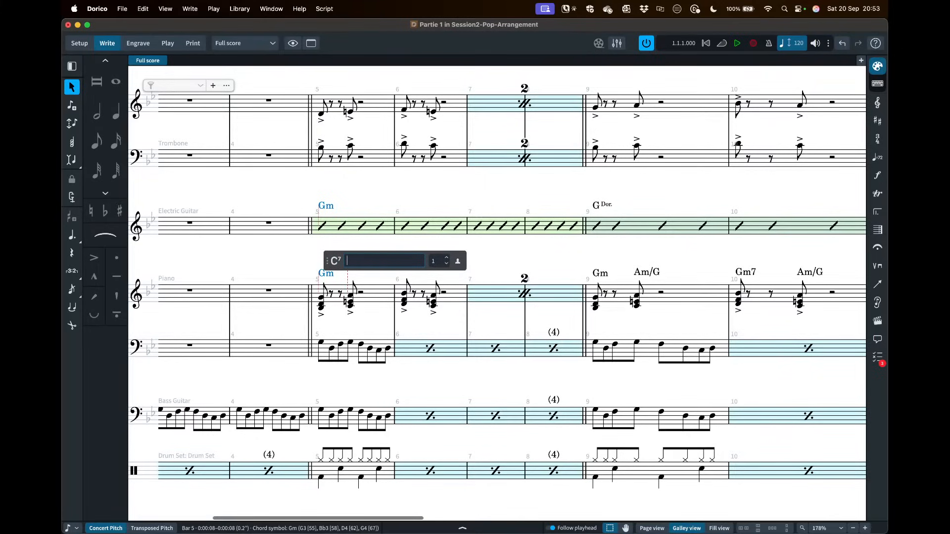
text(Am/G)
key(space)
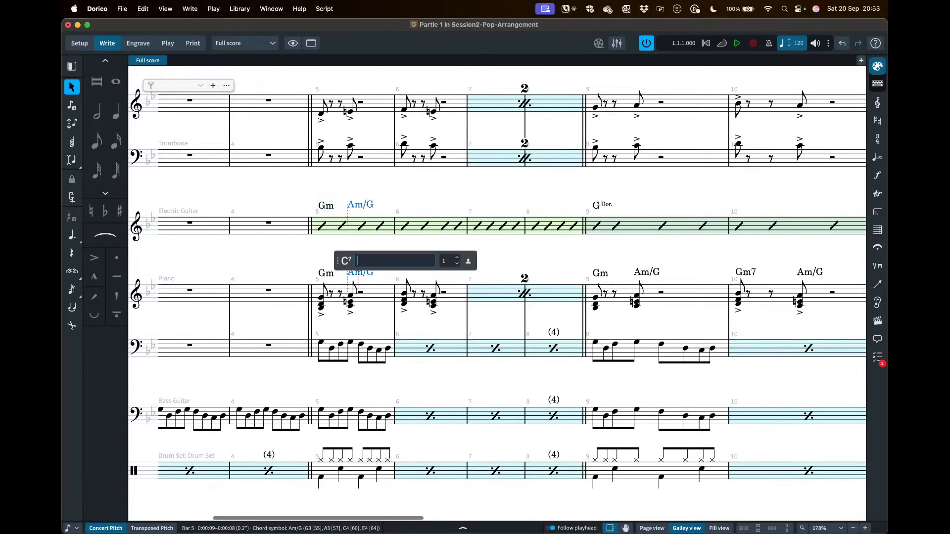
- Enter Gm7 and Am/G chord symbols above the first and second Piano chords in bar 6, and finish chord entry
key(space)
key(space)
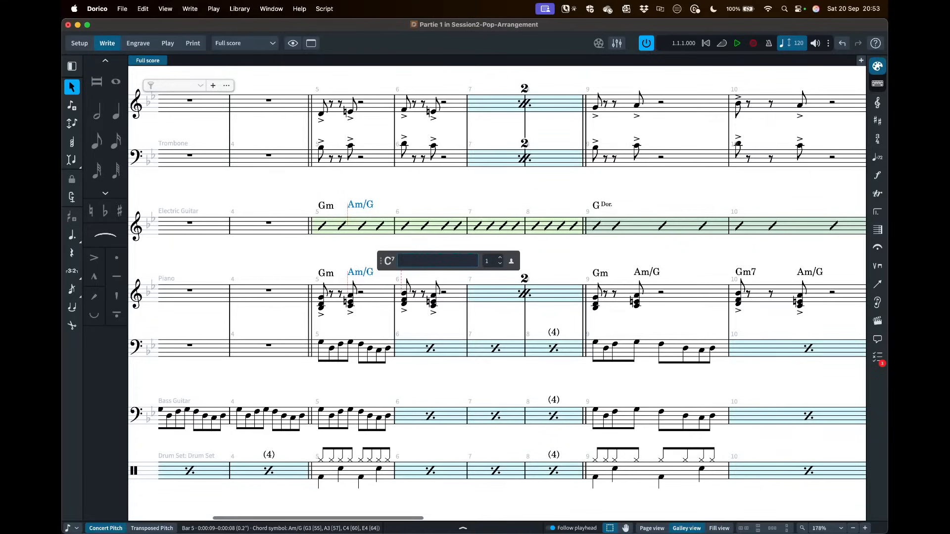
text(Gm7)
key(space)
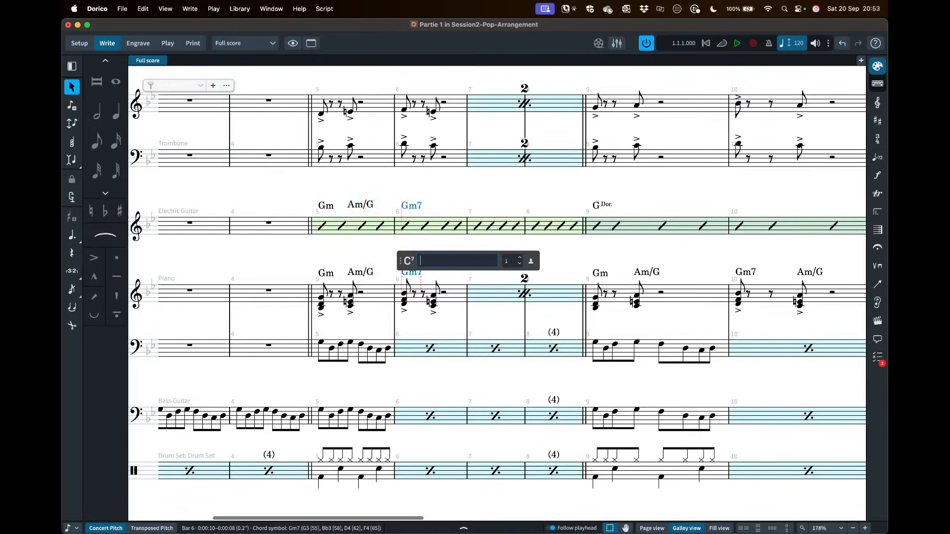
key(space)
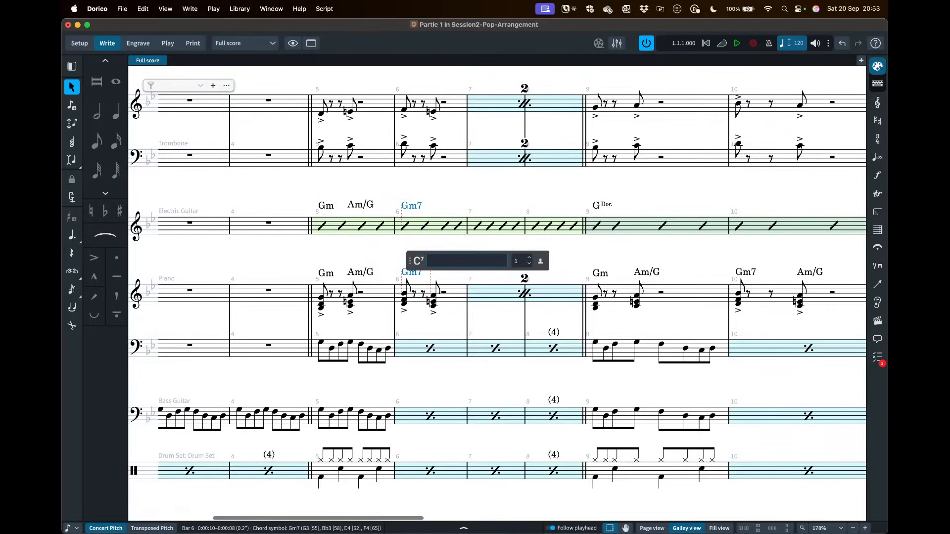
text(Am/G)
key(space)
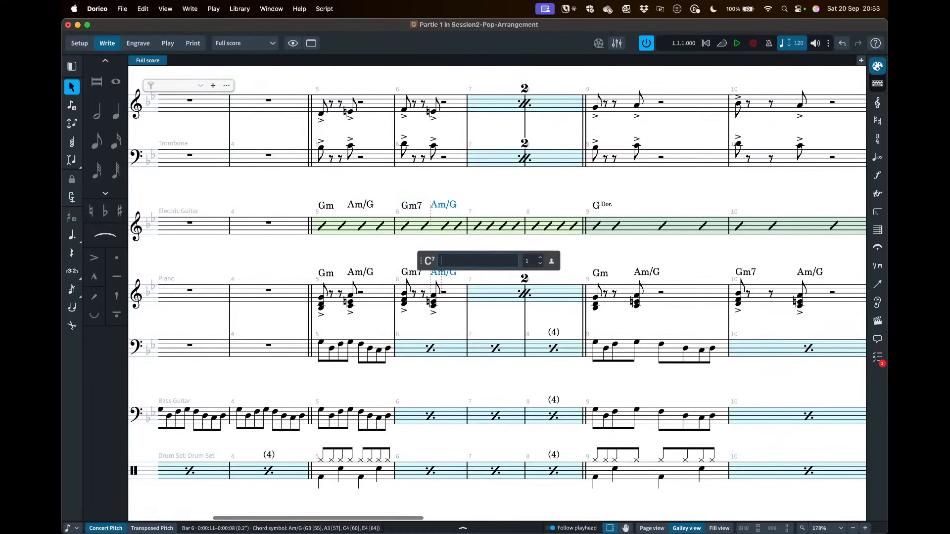
key(Escape)
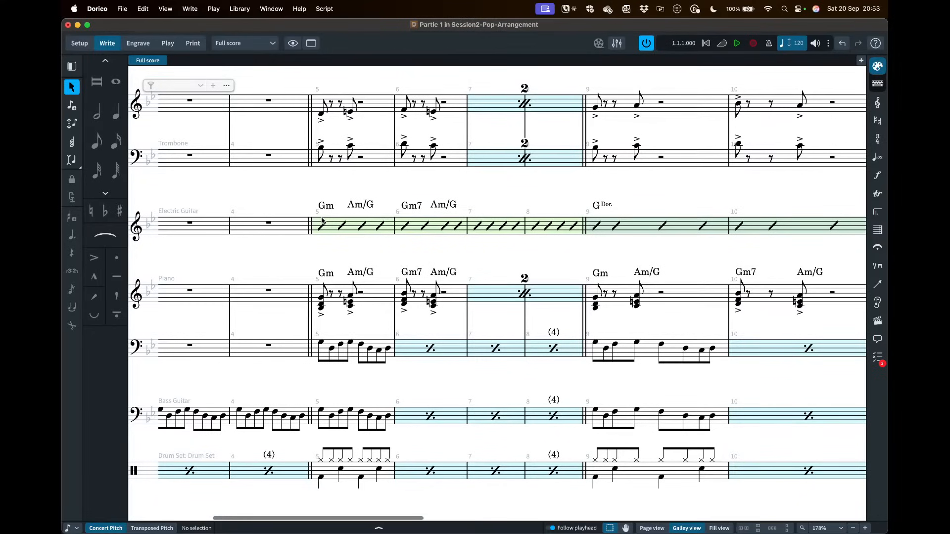
- Examine the voice, horn and rhythm section parts from bar 5 through the start of the verse in bars 9 to 11
scroll(346, 242, up, 5)
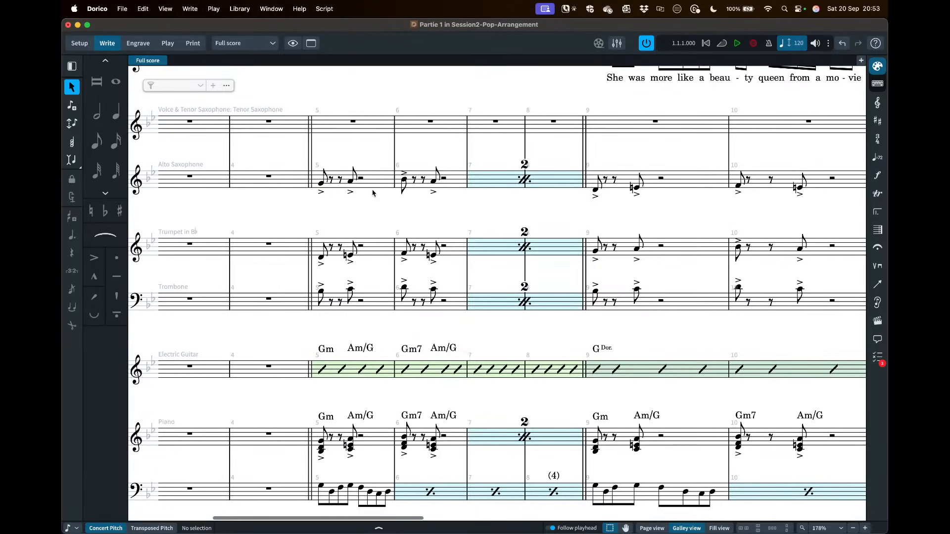
scroll(373, 200, down, 2)
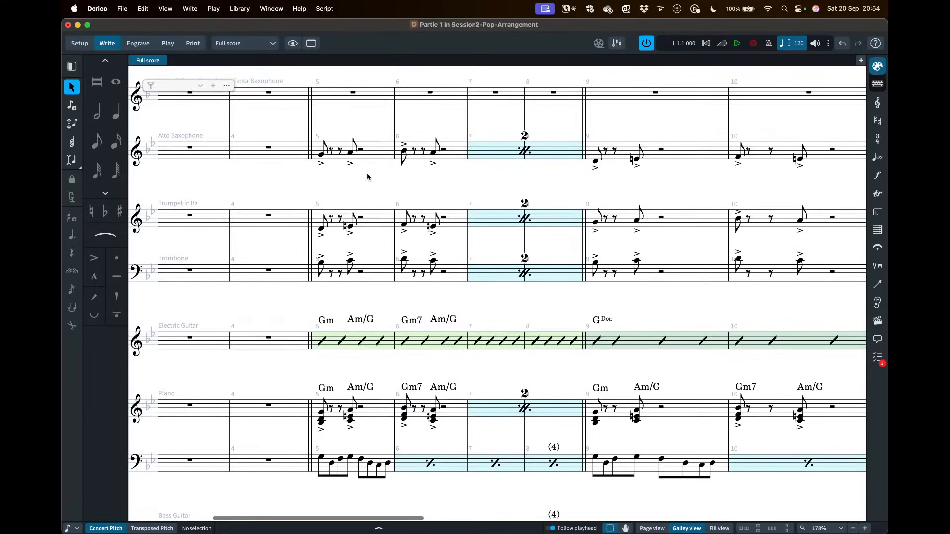
scroll(378, 225, down, 8)
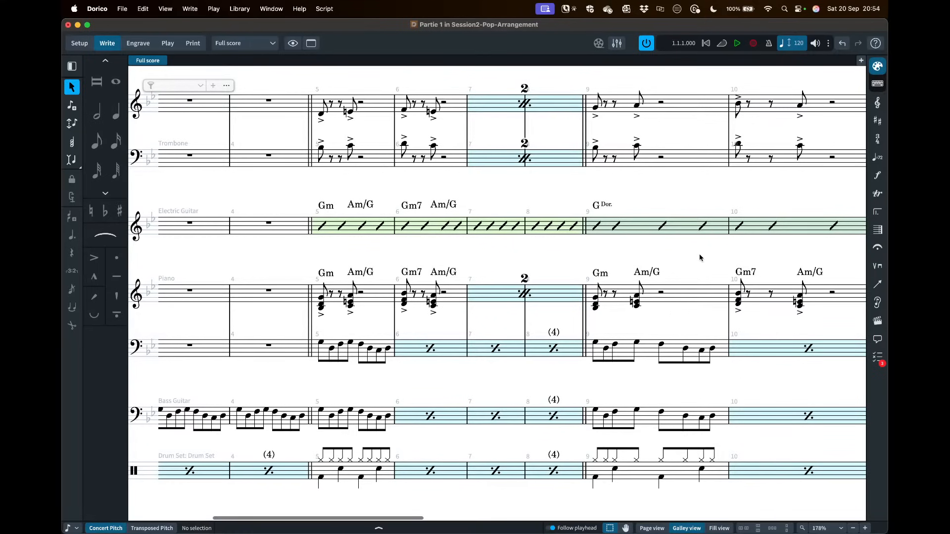
scroll(700, 258, up, 1)
scroll(684, 226, up, 3)
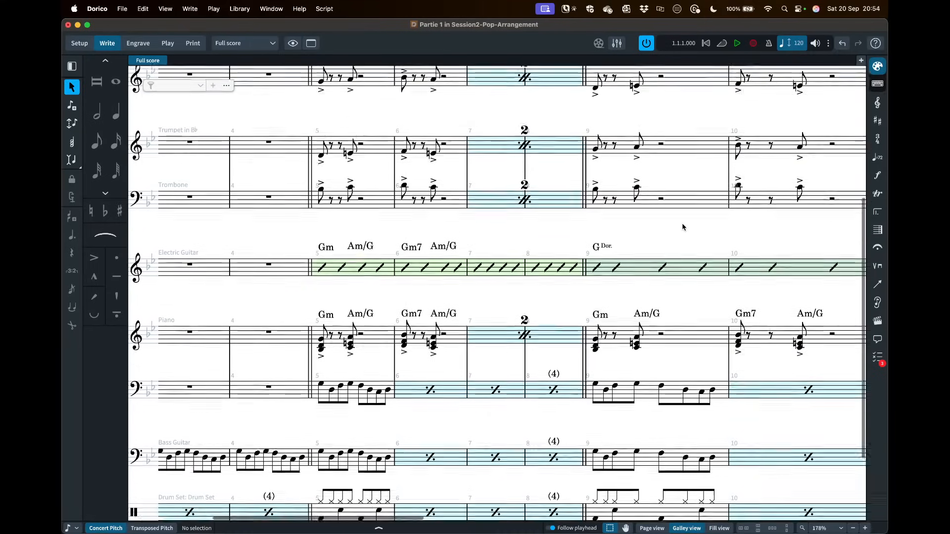
scroll(682, 227, up, 3)
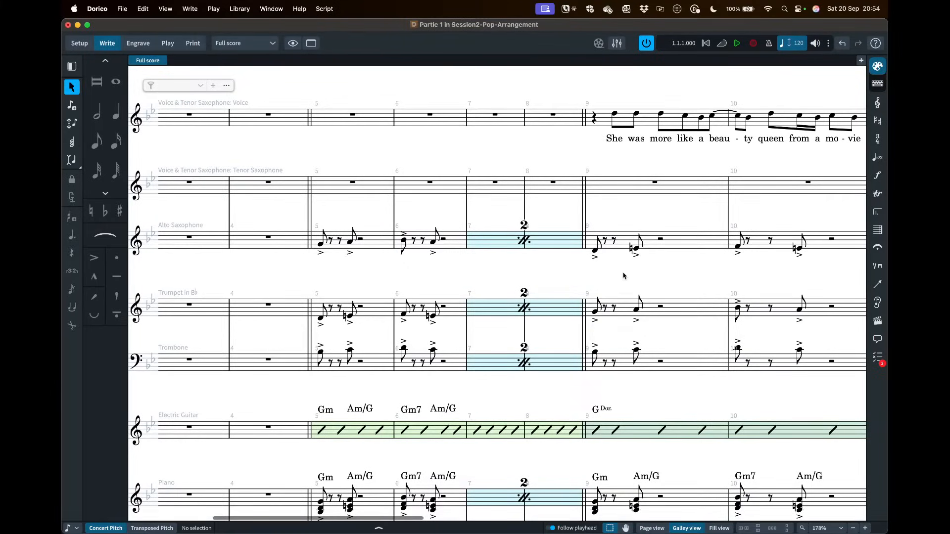
scroll(623, 275, right, 6)
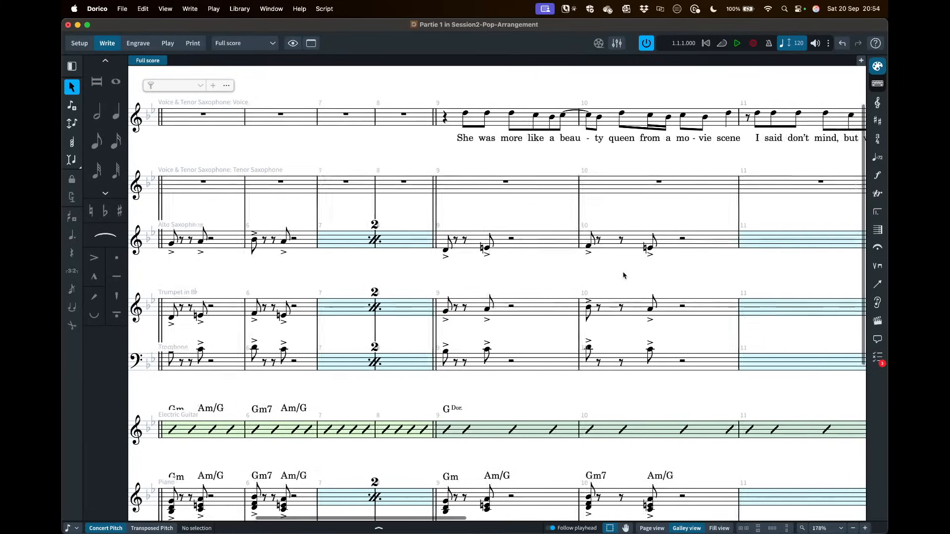
scroll(623, 276, up, 2)
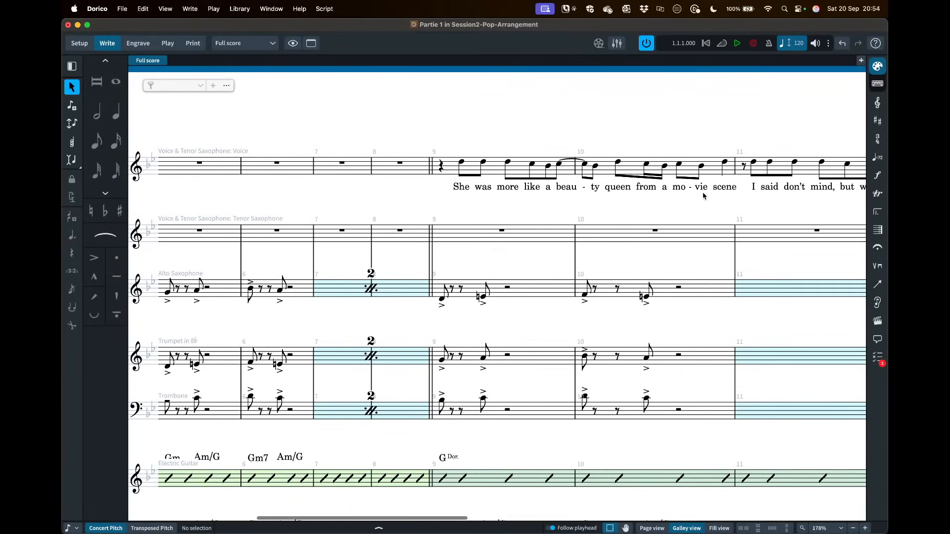
- Review the voice, saxophone, brass and guitar parts through the verse up to bar 21, and return to the beginning of the score
scroll(717, 197, right, 9)
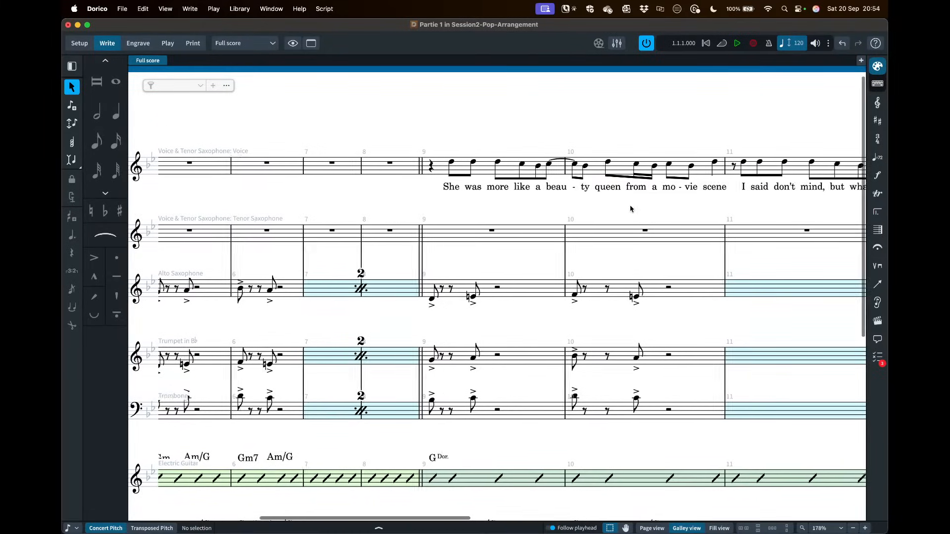
scroll(630, 209, right, 20)
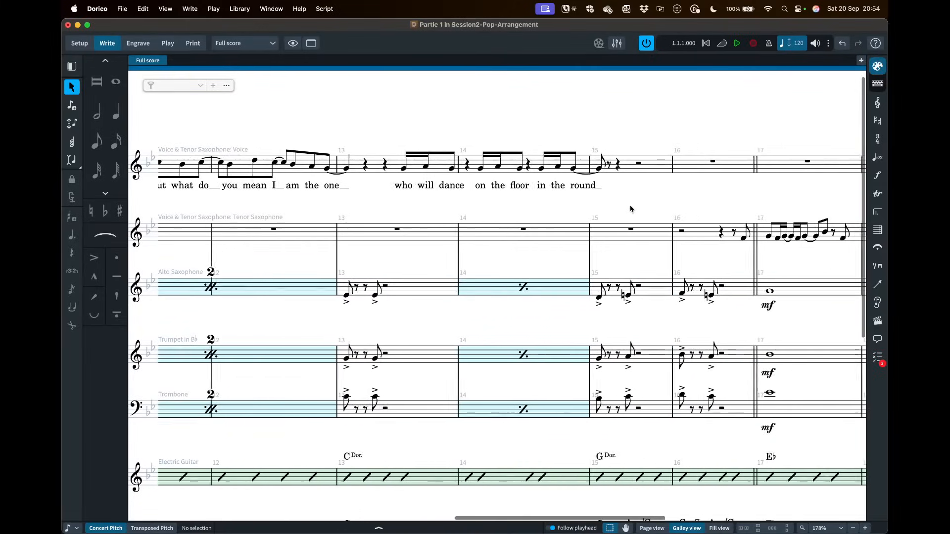
scroll(630, 209, right, 10)
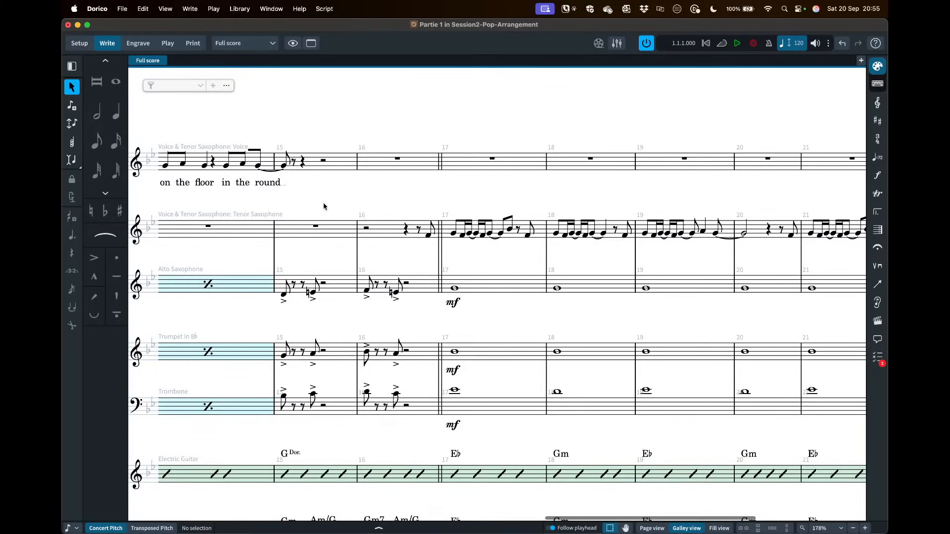
scroll(485, 241, left, 3)
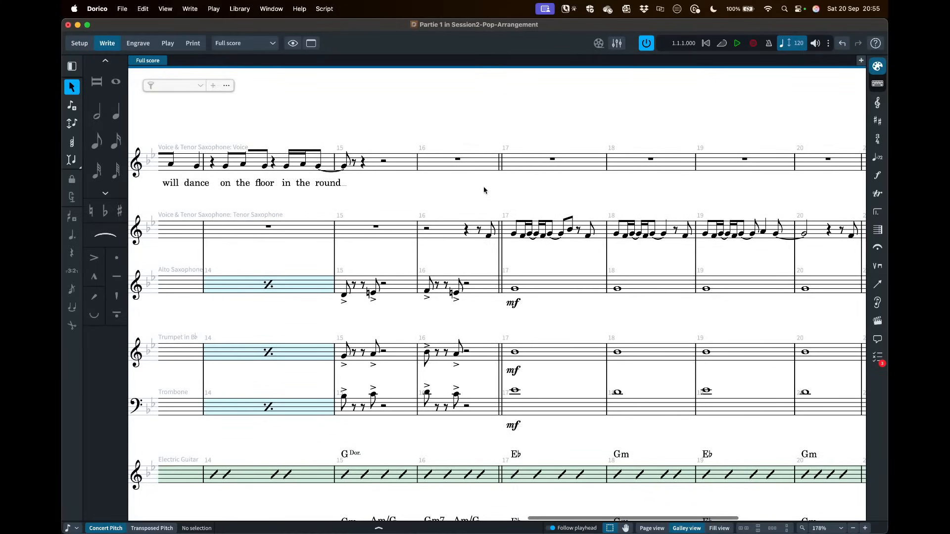
scroll(484, 190, left, 3)
scroll(484, 189, left, 15)
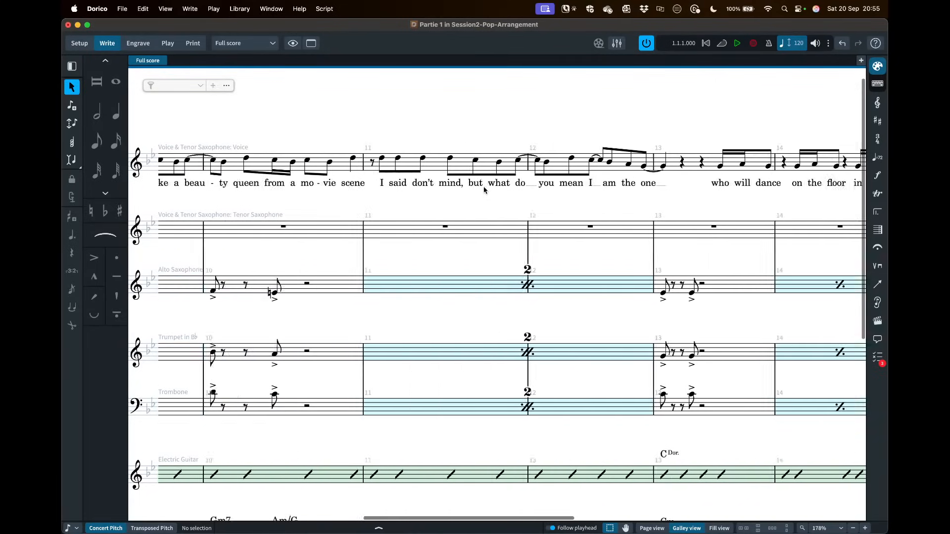
scroll(420, 203, left, 15)
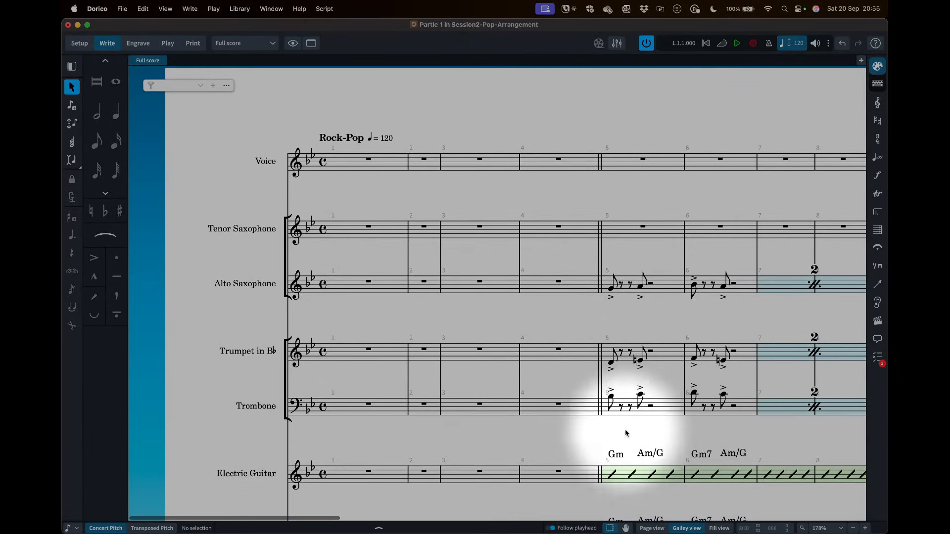
- Show the score in page view and inspect in Setup mode the instruments held by the Voice & Tenor Saxophone and Trumpet (Bb) players
click(649, 528)
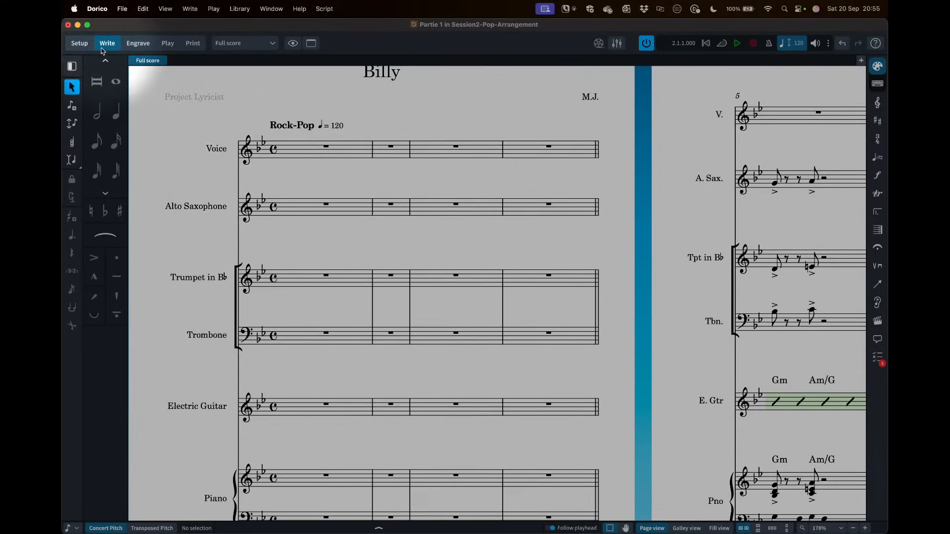
click(79, 44)
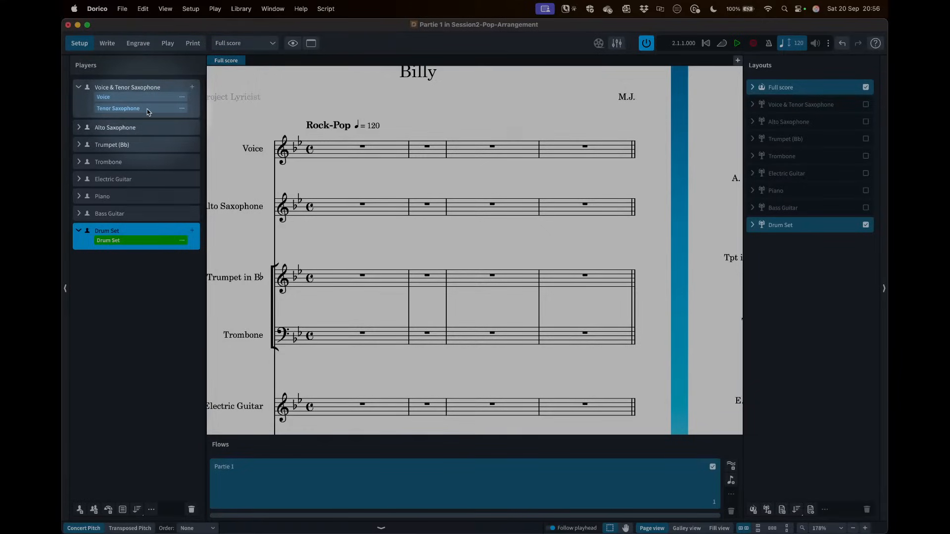
click(78, 145)
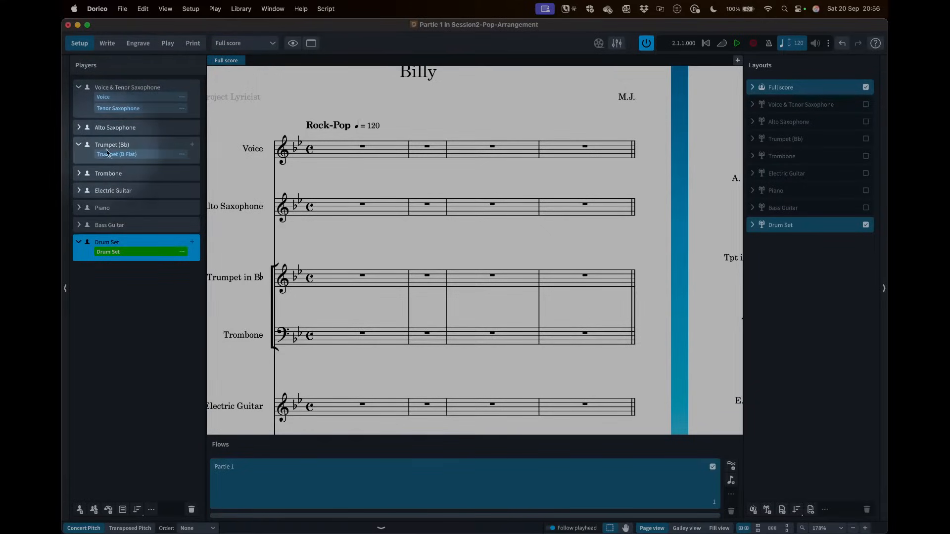
mouse_move(107, 153)
mouse_down()
mouse_move(114, 160)
mouse_move(116, 108)
mouse_move(112, 155)
mouse_up()
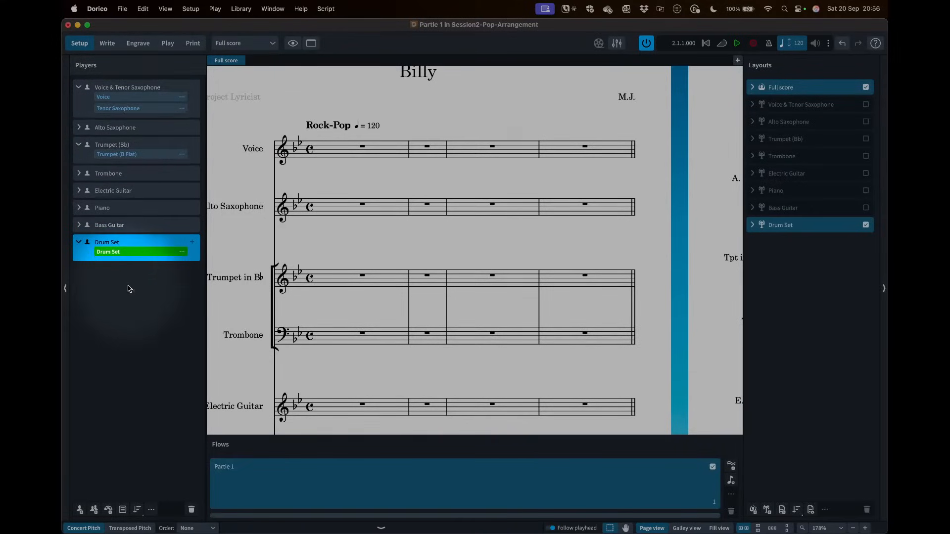
click(83, 146)
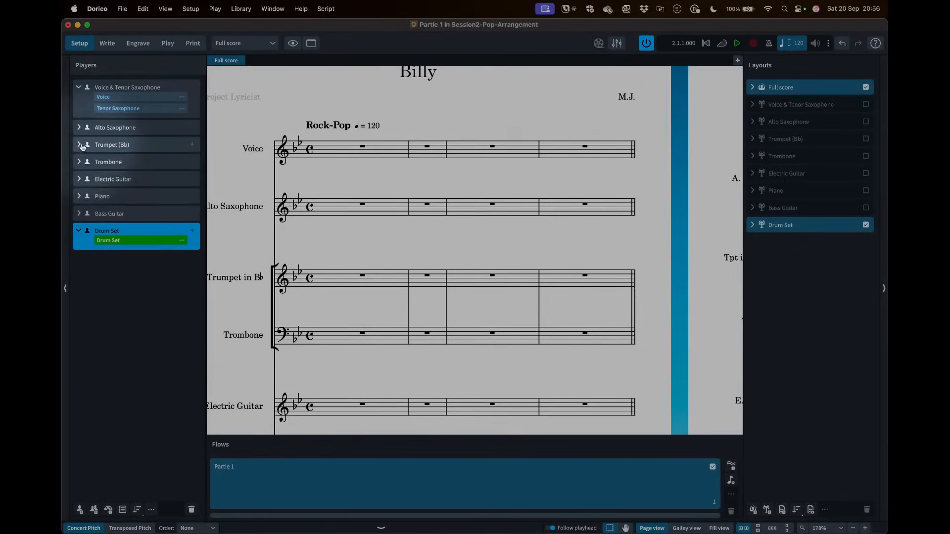
click(79, 87)
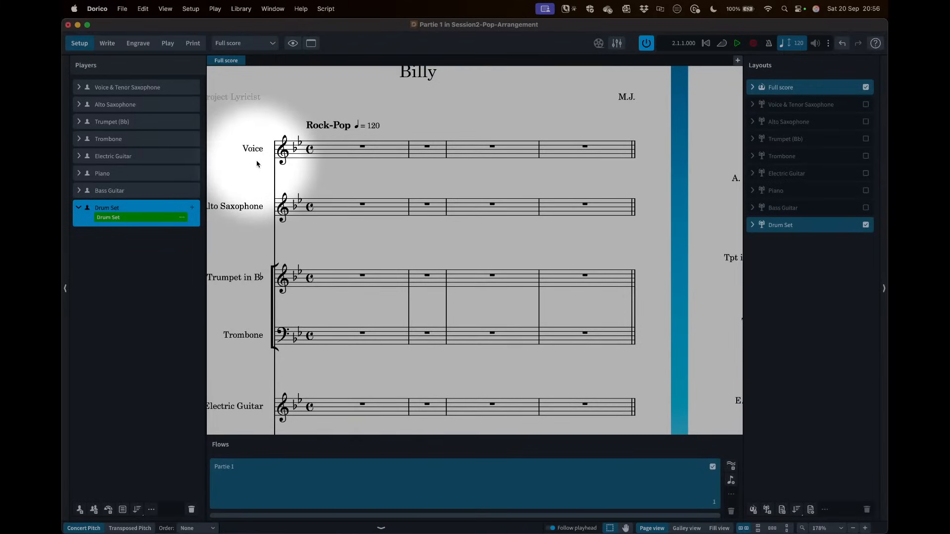
click(79, 88)
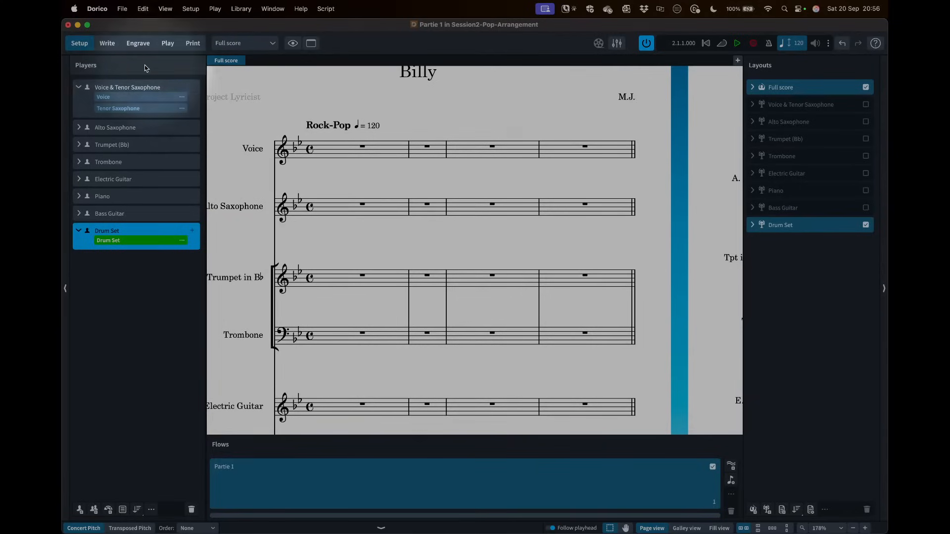
- Return to Write mode in galley view and compare the separate Voice and Tenor Saxophone staves from bar 1 to bar 22
click(107, 43)
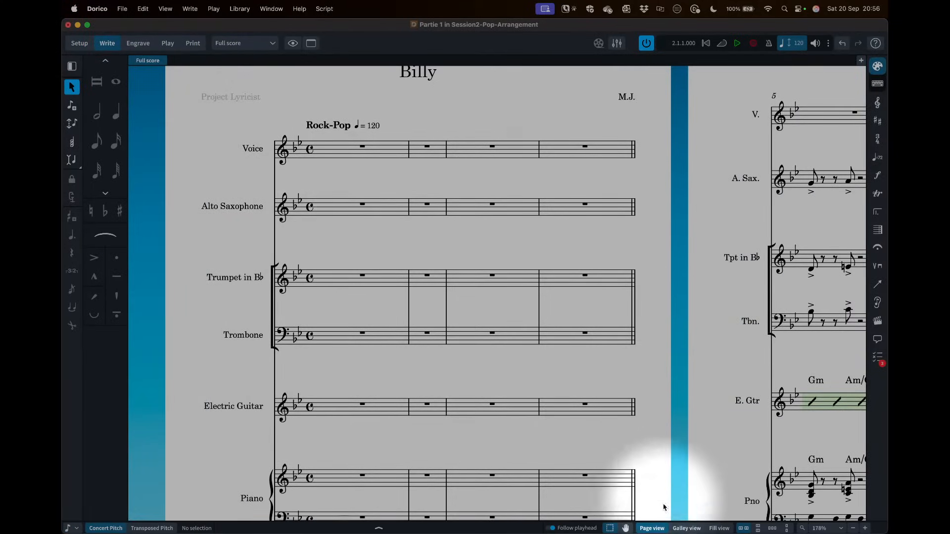
click(682, 528)
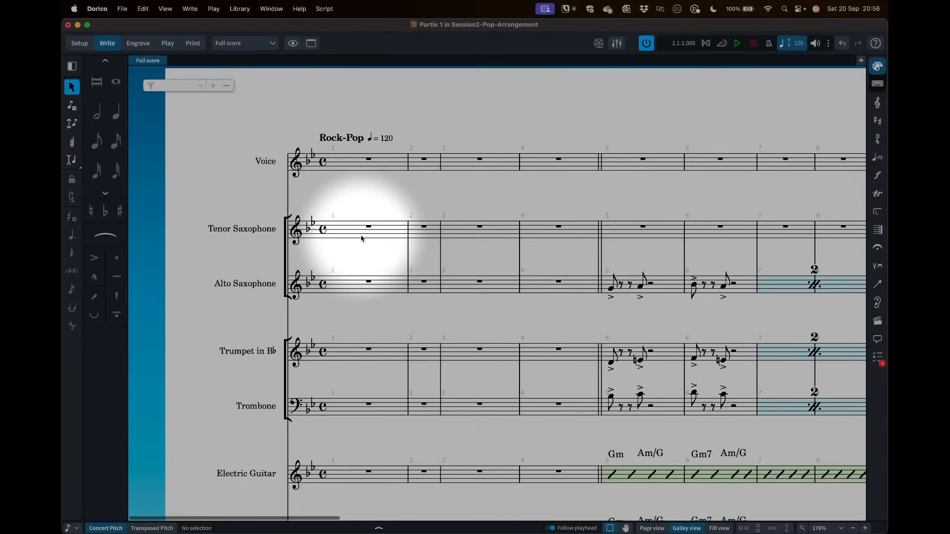
scroll(361, 238, right, 1)
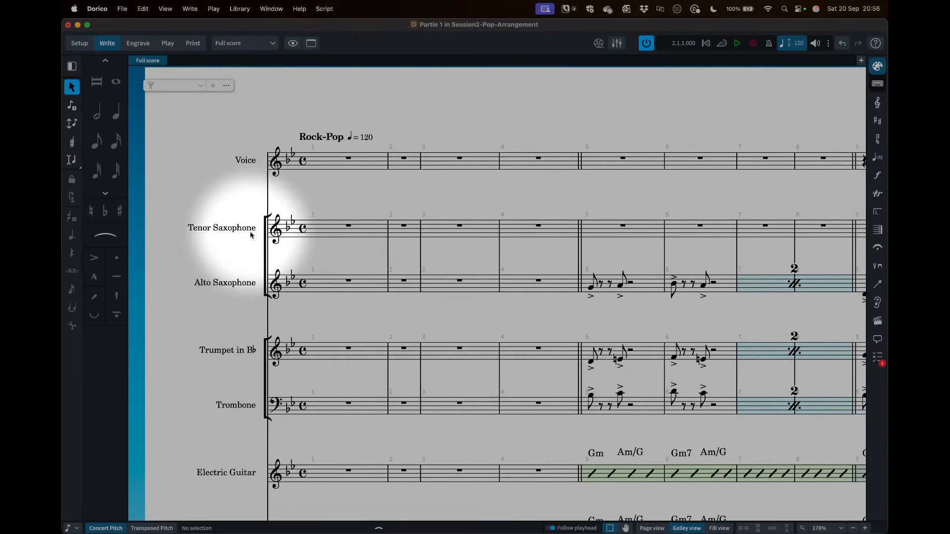
scroll(333, 236, right, 5)
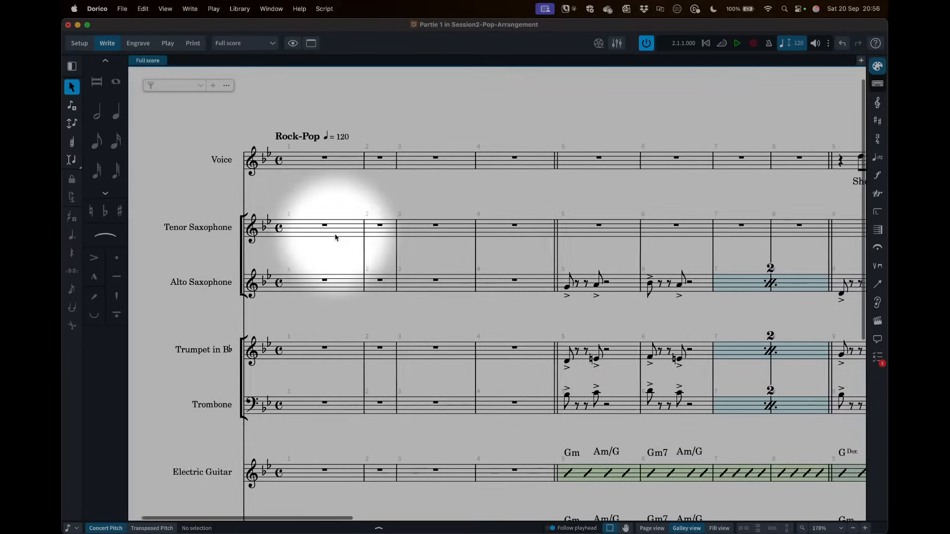
scroll(335, 237, right, 7)
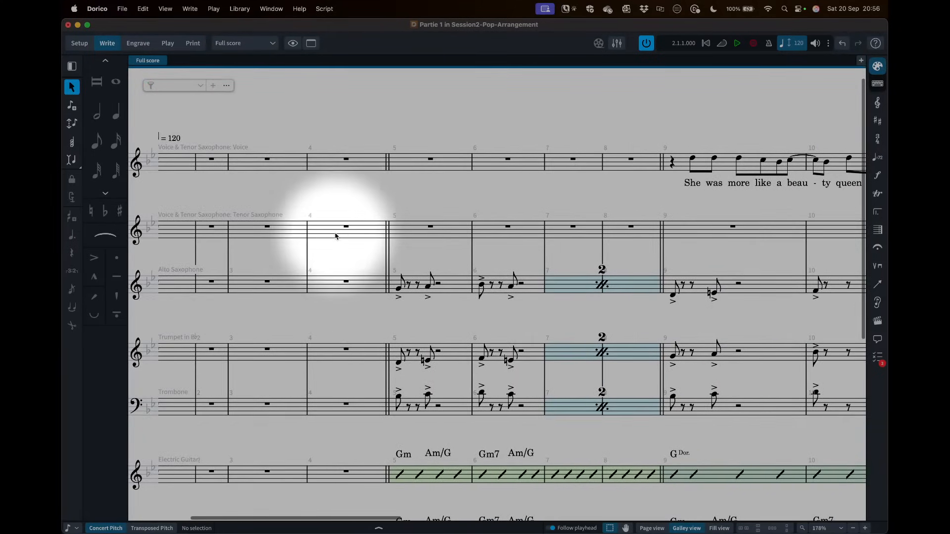
scroll(335, 237, right, 13)
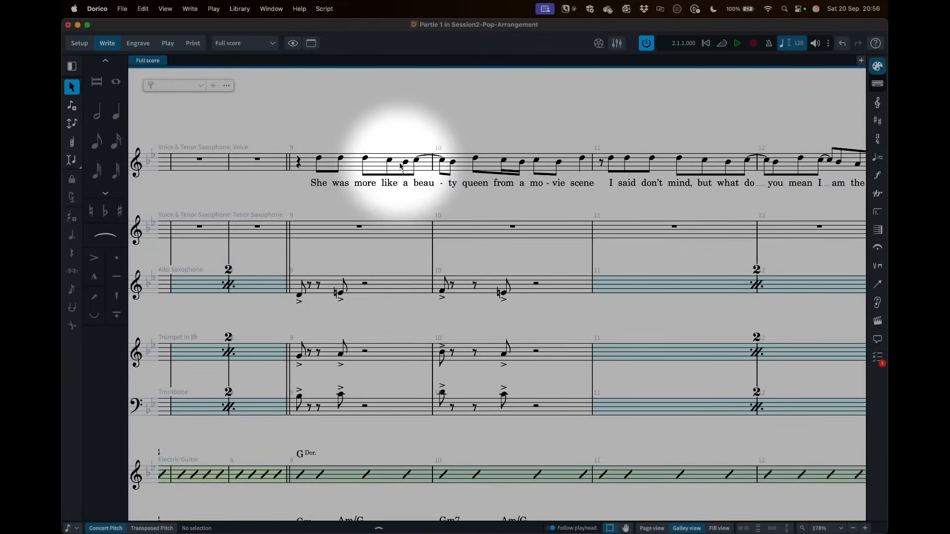
scroll(398, 165, right, 15)
scroll(400, 166, right, 20)
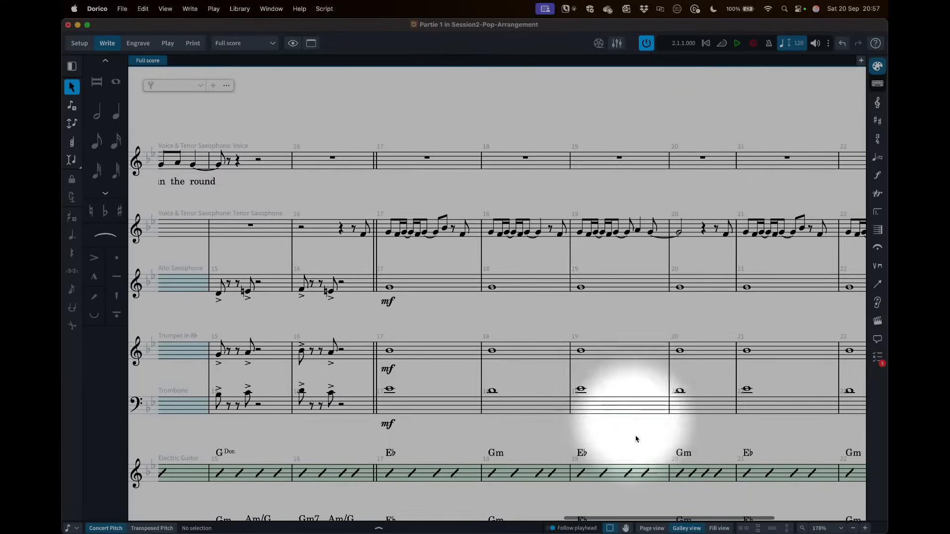
- Switch to page view and examine the instrument change from Voice to Tenor Saxophone between bars 13 and 18
click(651, 528)
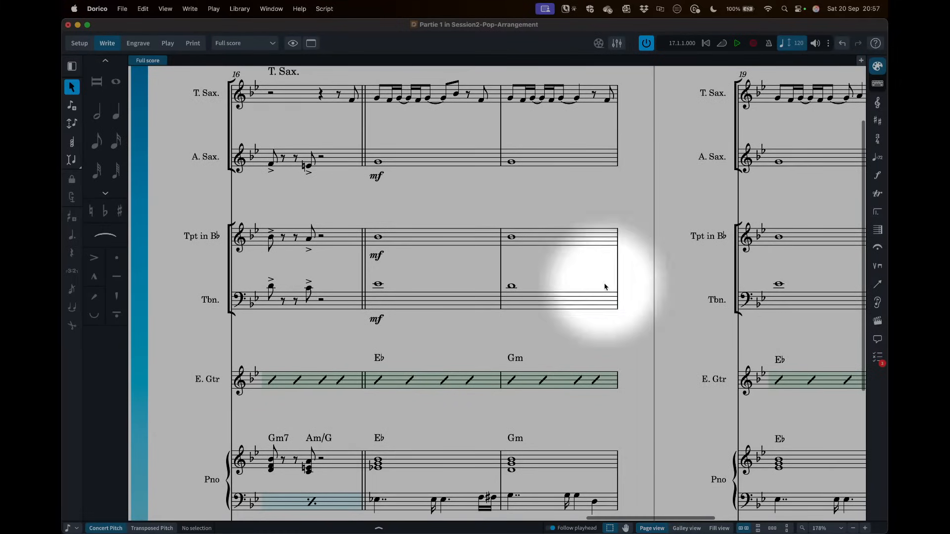
scroll(588, 157, up, 1)
scroll(588, 158, up, 2)
scroll(445, 148, left, 10)
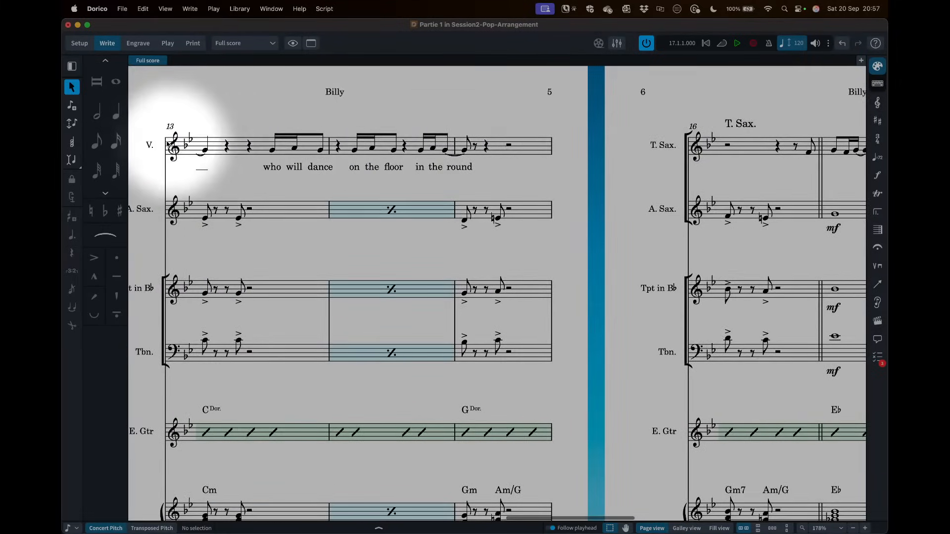
scroll(155, 182, up, 3)
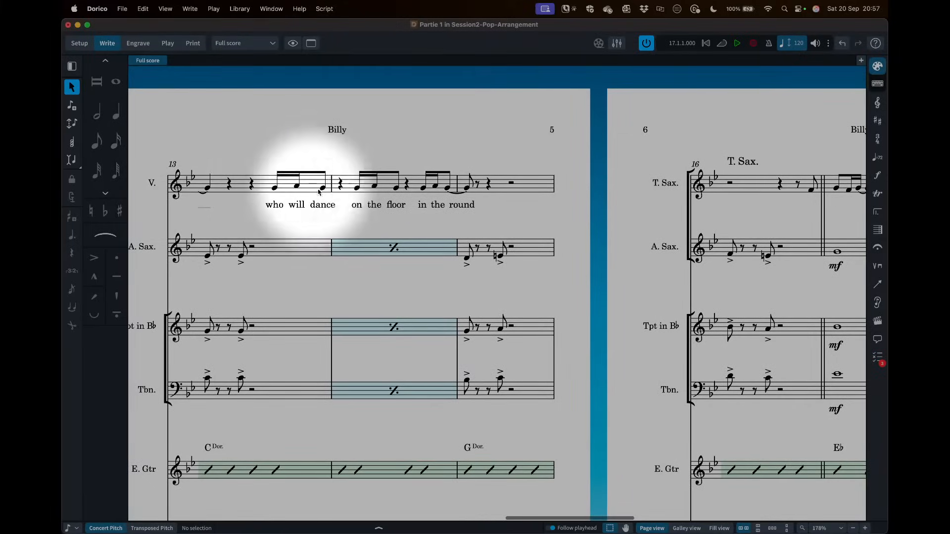
scroll(441, 191, right, 3)
scroll(440, 191, right, 10)
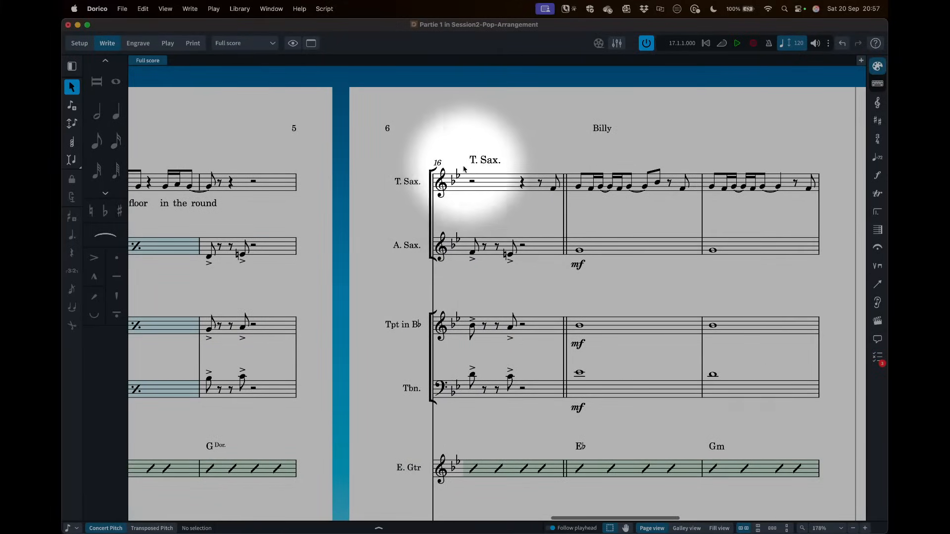
scroll(412, 187, right, 4)
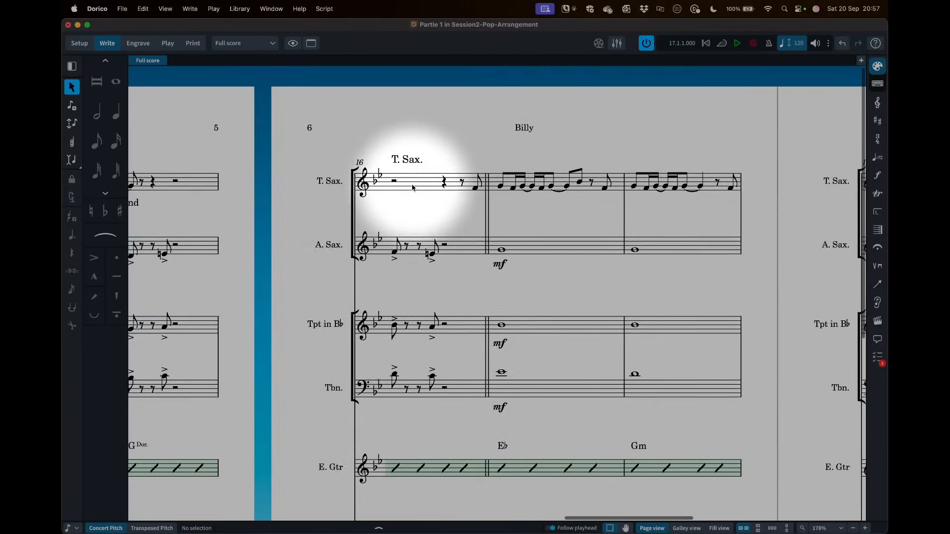
scroll(399, 165, right, 4)
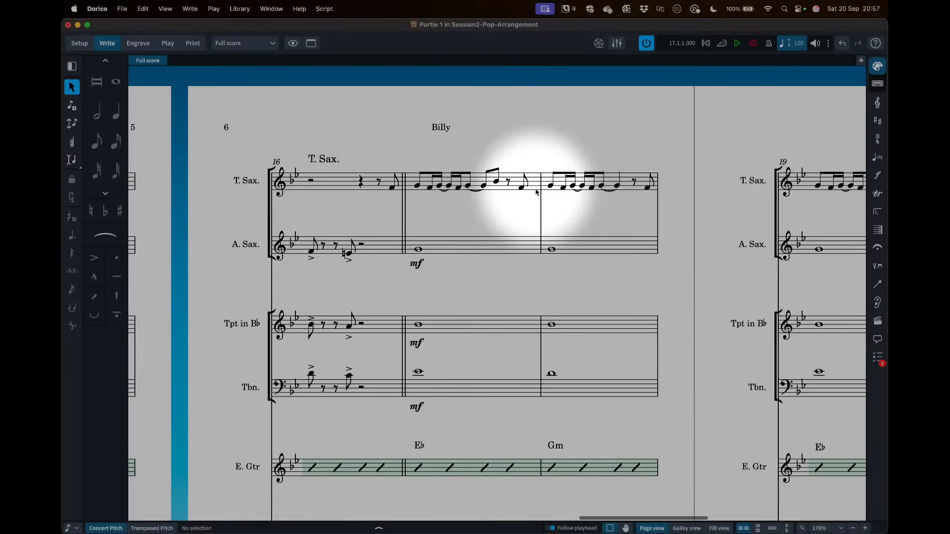
- Display the score in transposed pitch, check the key signatures around the Tenor Saxophone change at bar 16, and return to concert pitch
click(167, 528)
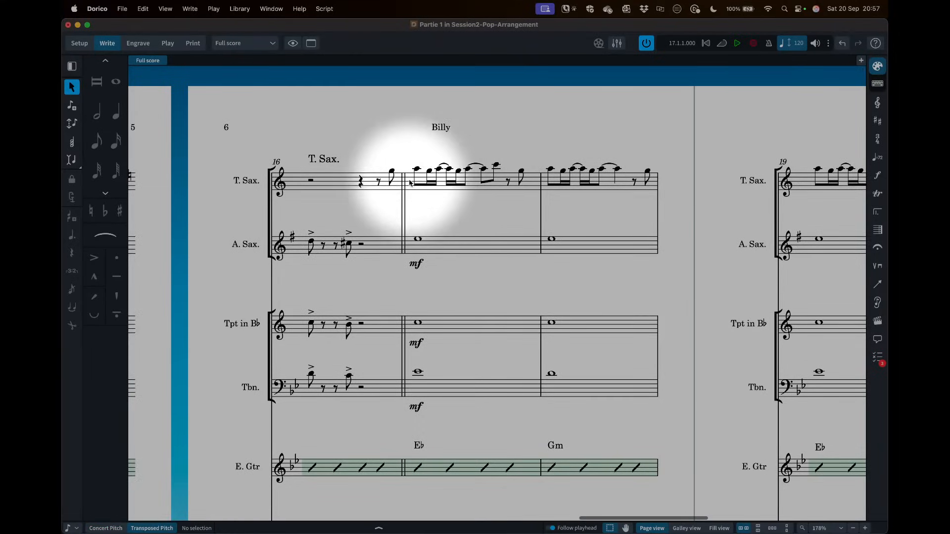
scroll(410, 183, left, 15)
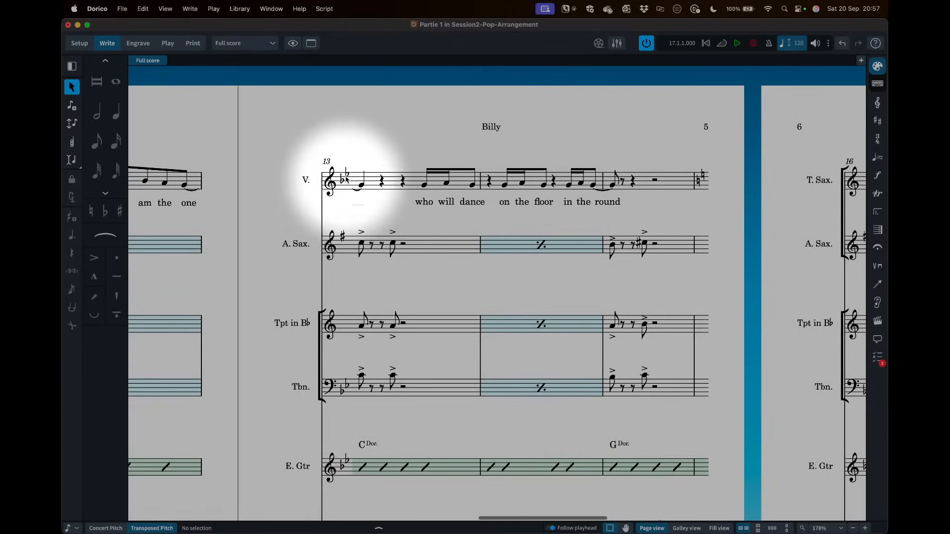
scroll(341, 178, right, 10)
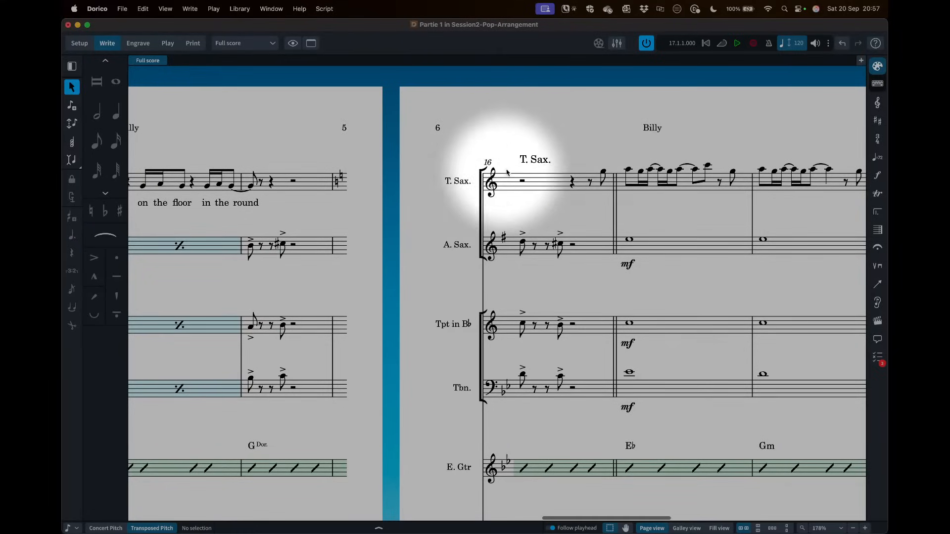
scroll(539, 170, right, 5)
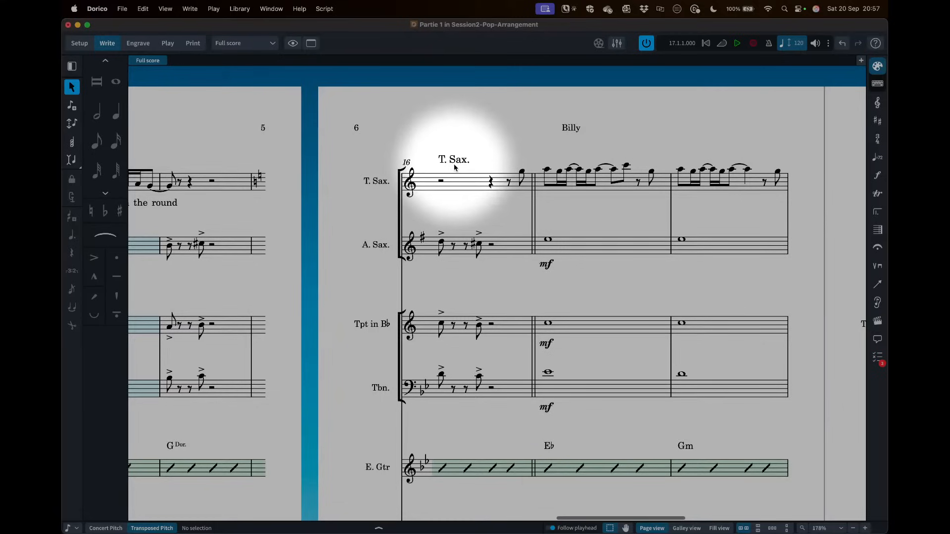
scroll(455, 167, right, 4)
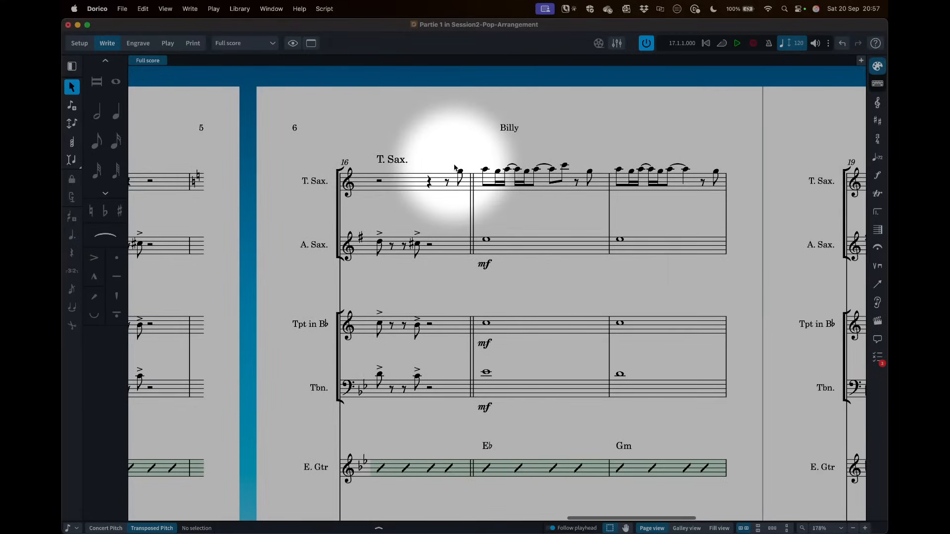
click(106, 529)
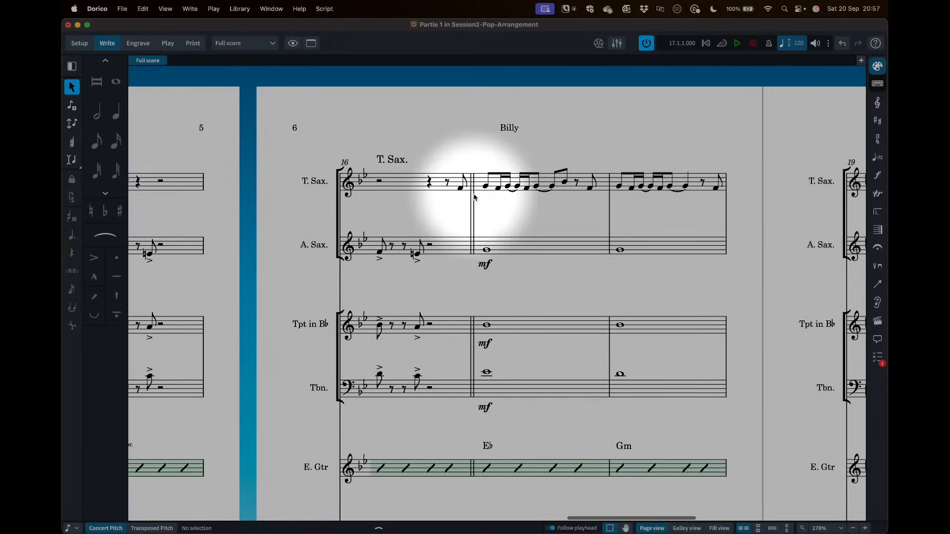
- Select the Tenor Saxophone passage from the last eighth note of bar 16 through the end of bar 23 and review the selection
scroll(496, 196, right, 8)
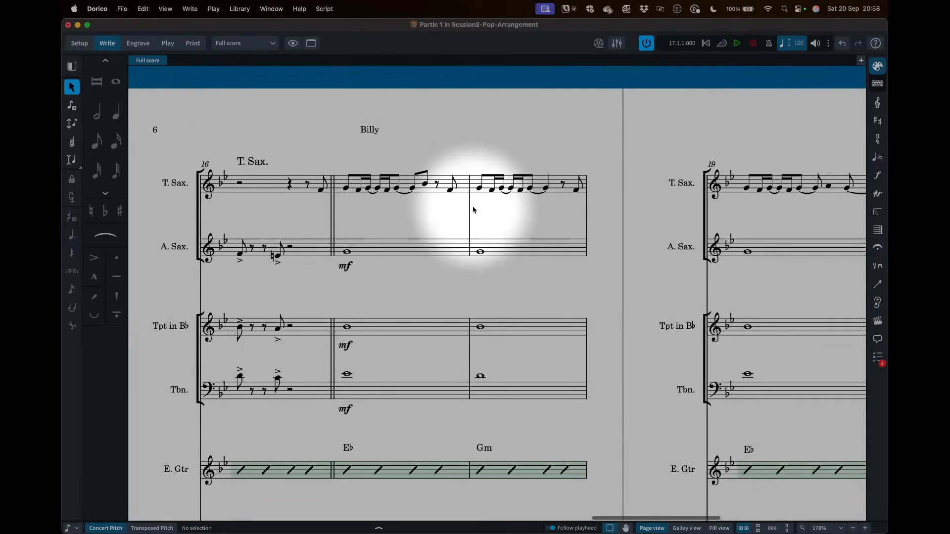
scroll(471, 206, right, 2)
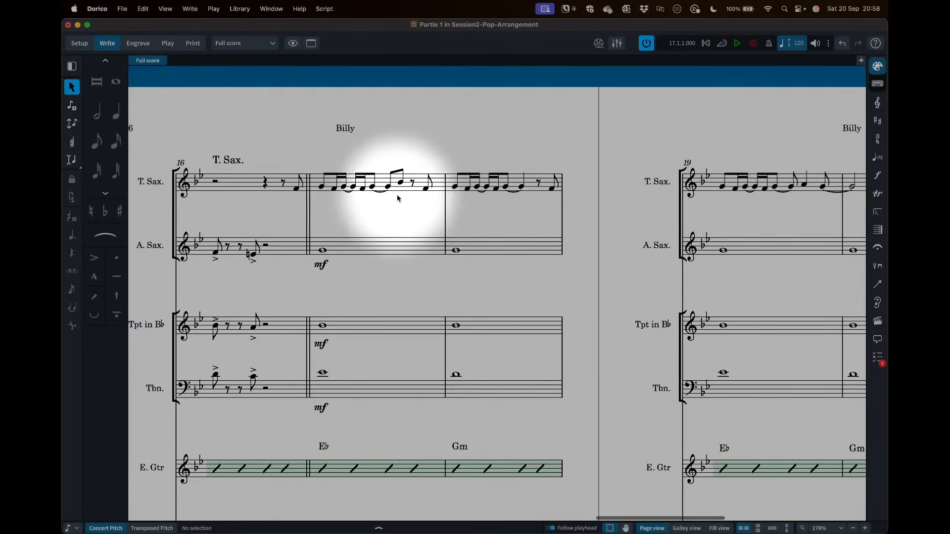
right_click(314, 174)
click(403, 159)
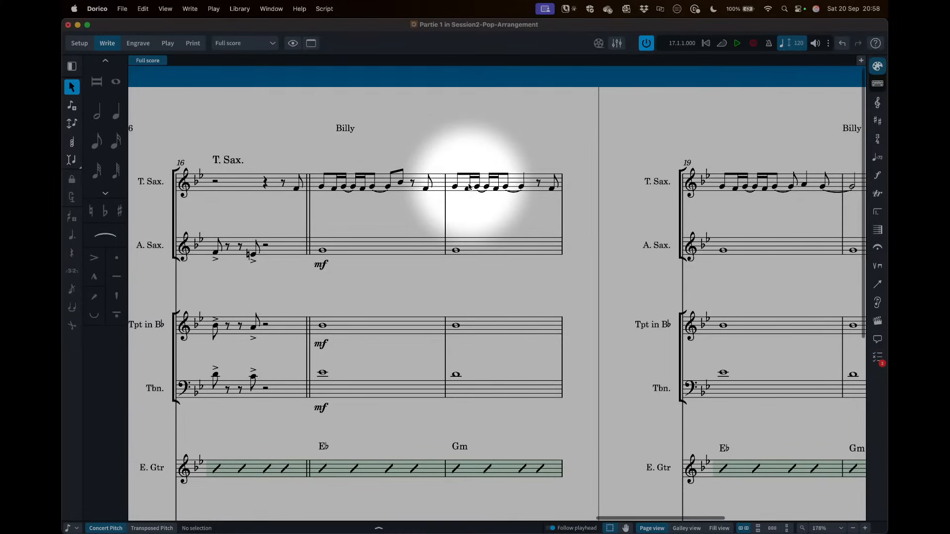
scroll(469, 187, right, 2)
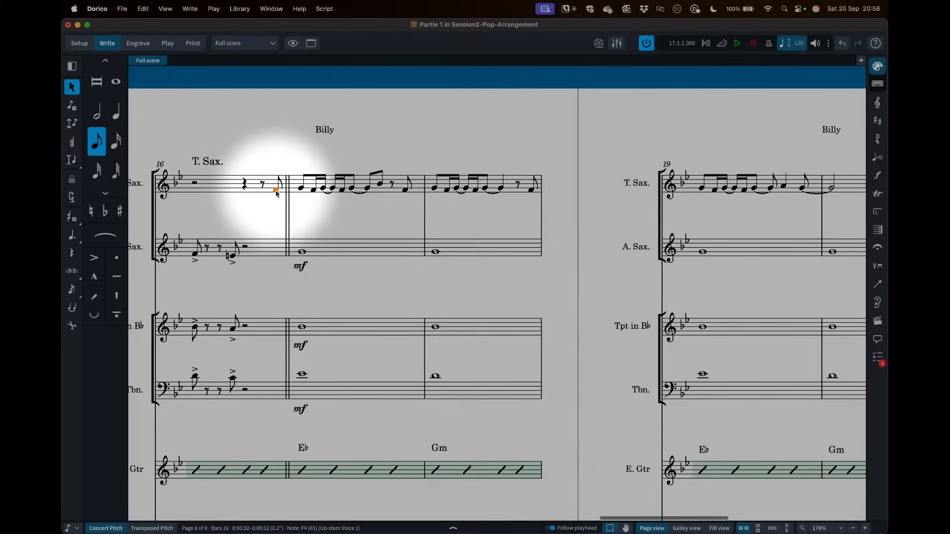
scroll(277, 198, right, 10)
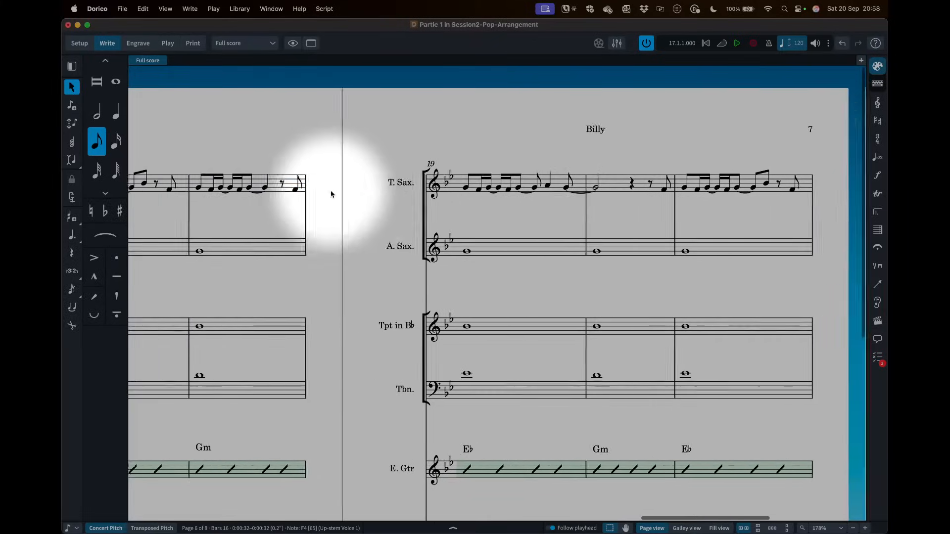
scroll(528, 183, right, 10)
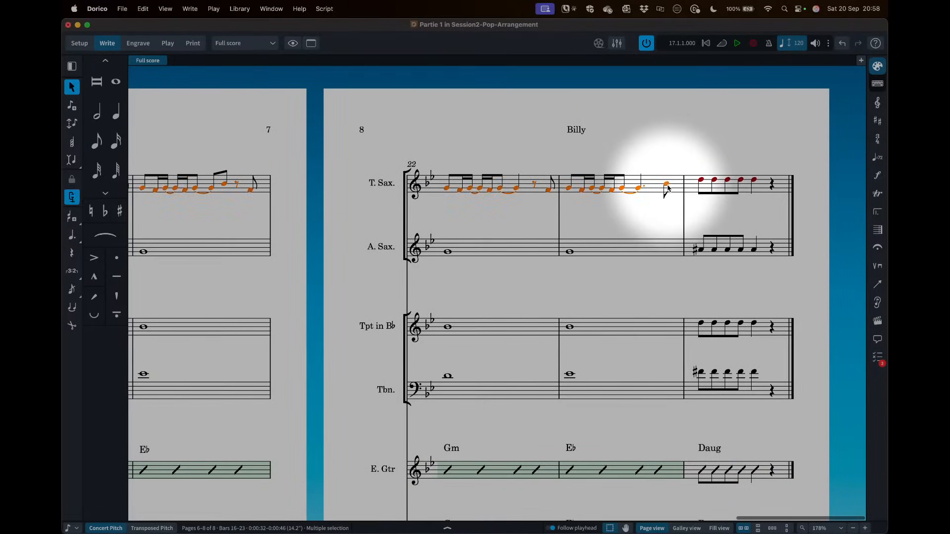
scroll(539, 187, left, 10)
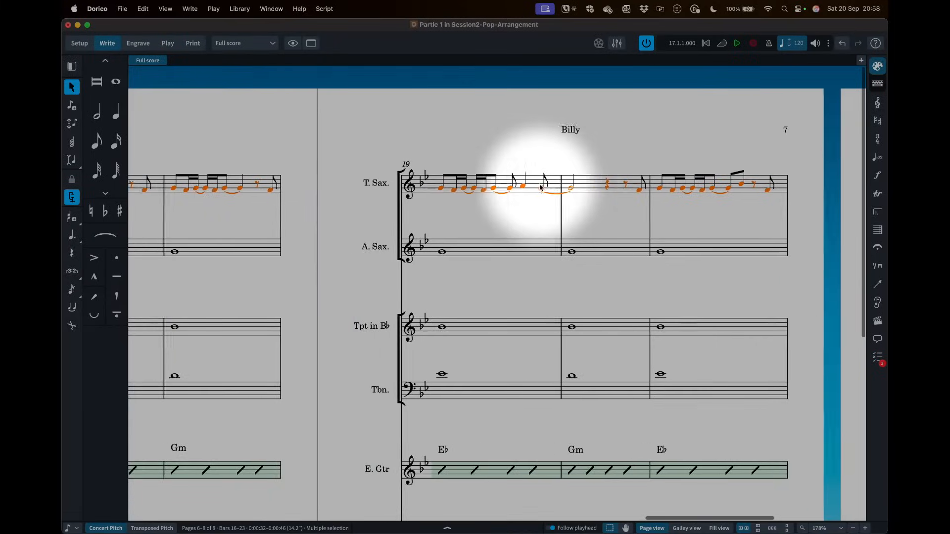
scroll(540, 187, right, 5)
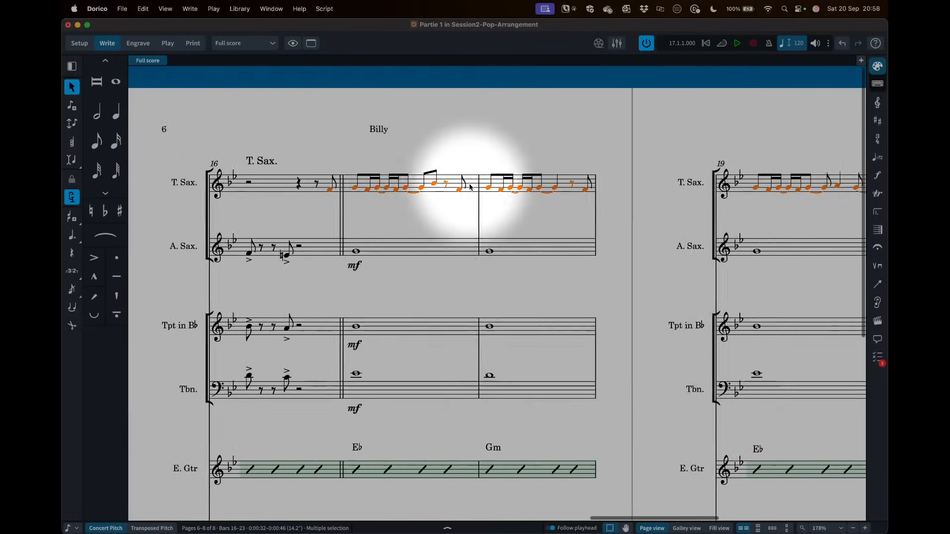
scroll(470, 187, right, 12)
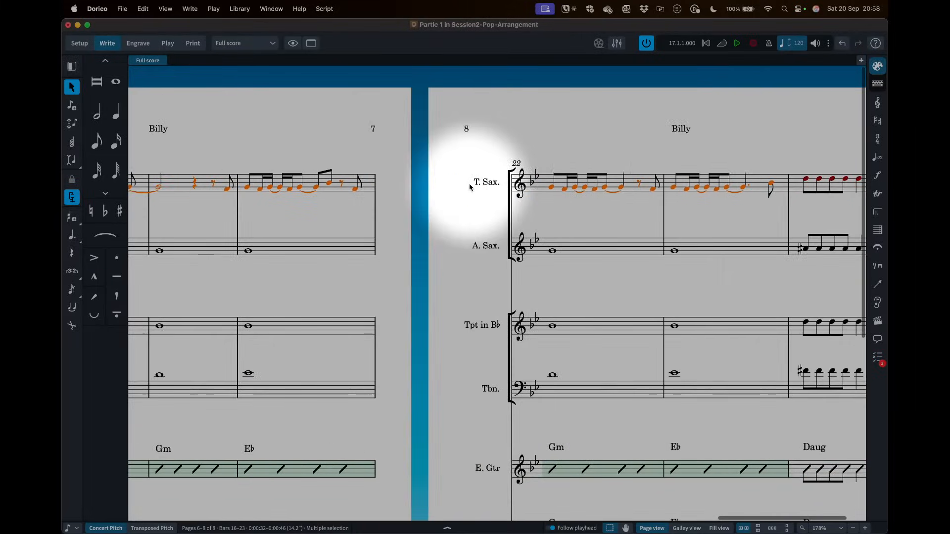
- Add a slash region over the selected Tenor Saxophone passage
scroll(470, 187, left, 10)
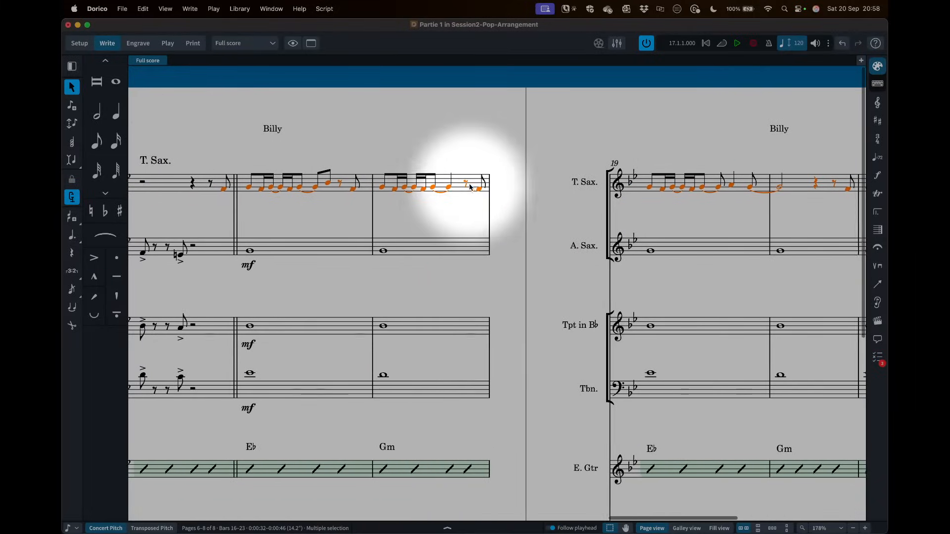
key(shift+r)
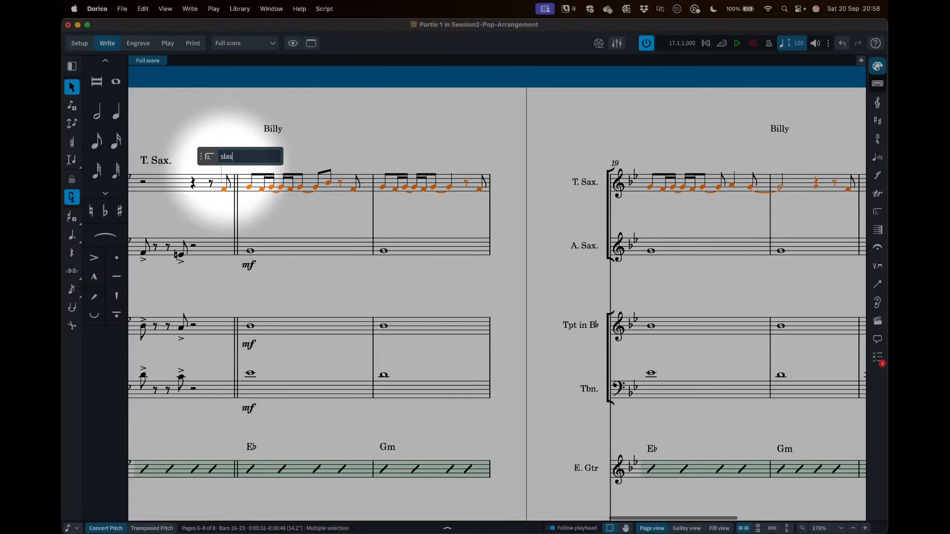
text(slash)
key(Return)
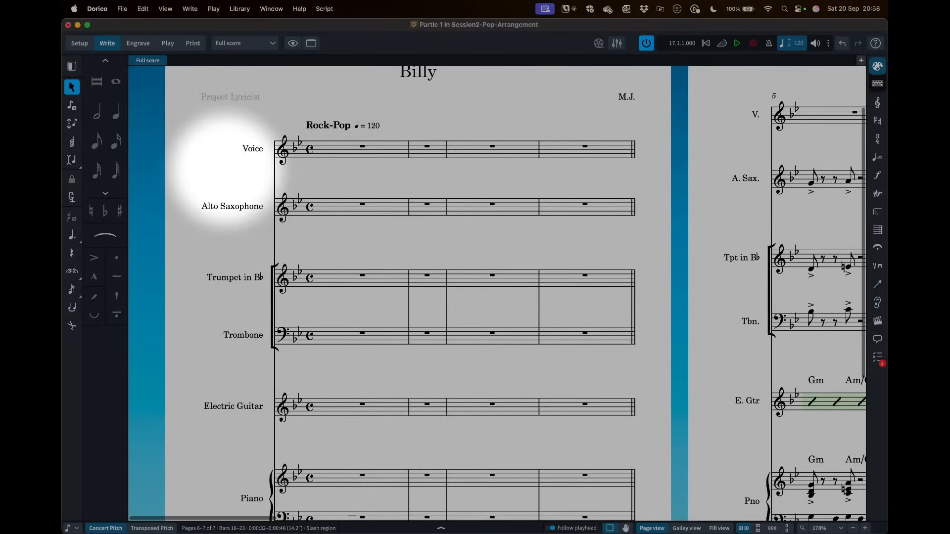
- Examine the Tenor Saxophone slash region and its chord symbols from bar 16 to bar 23, comparing them with the Electric Guitar staff
scroll(406, 159, right, 20)
scroll(407, 160, up, 2)
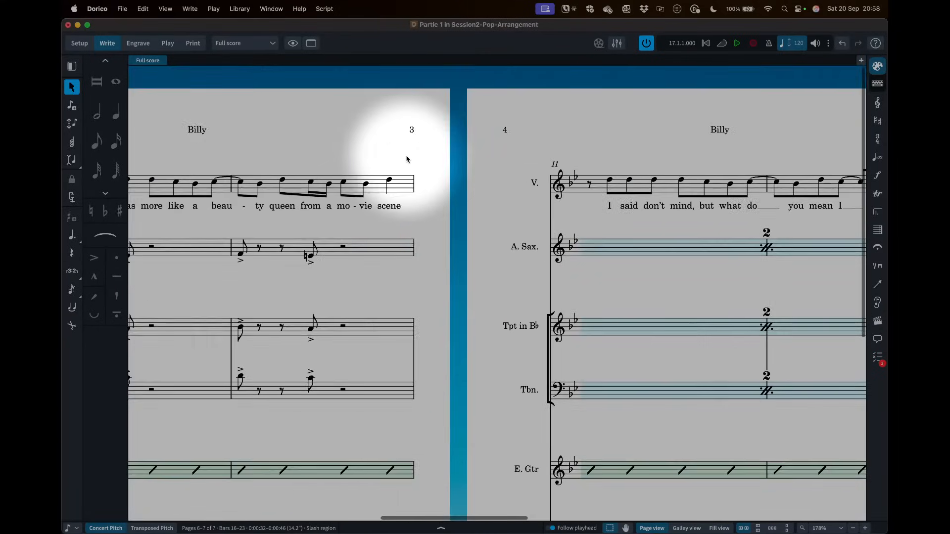
scroll(406, 160, right, 10)
scroll(407, 159, right, 15)
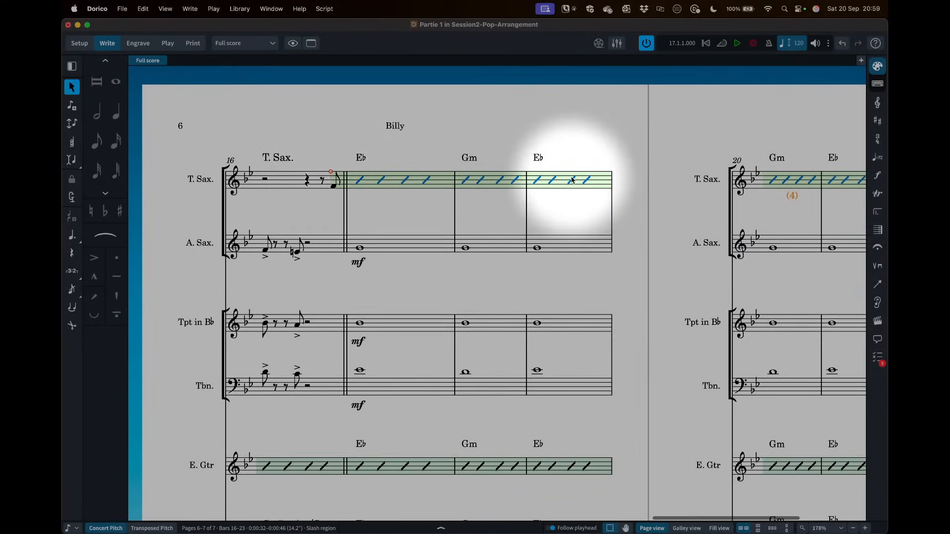
scroll(574, 179, right, 3)
scroll(572, 180, right, 20)
scroll(573, 181, left, 15)
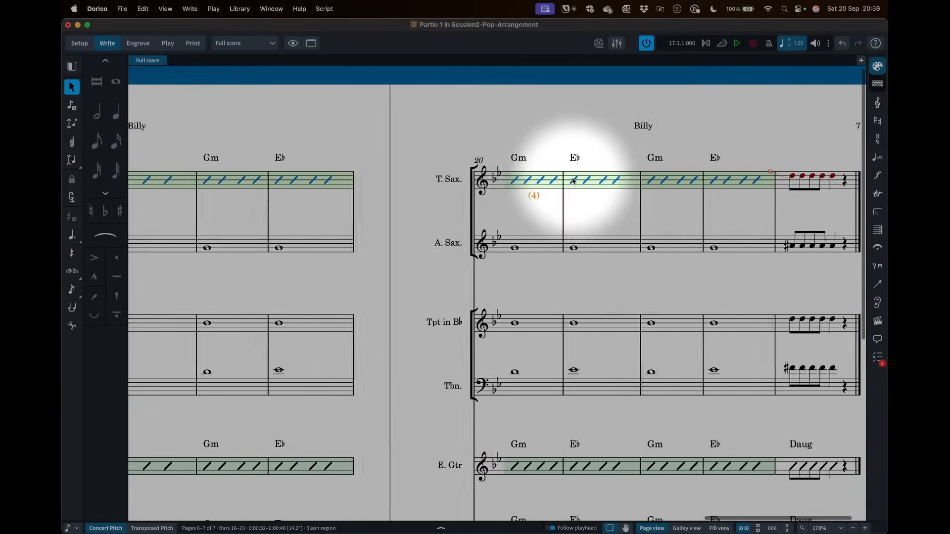
scroll(572, 181, left, 5)
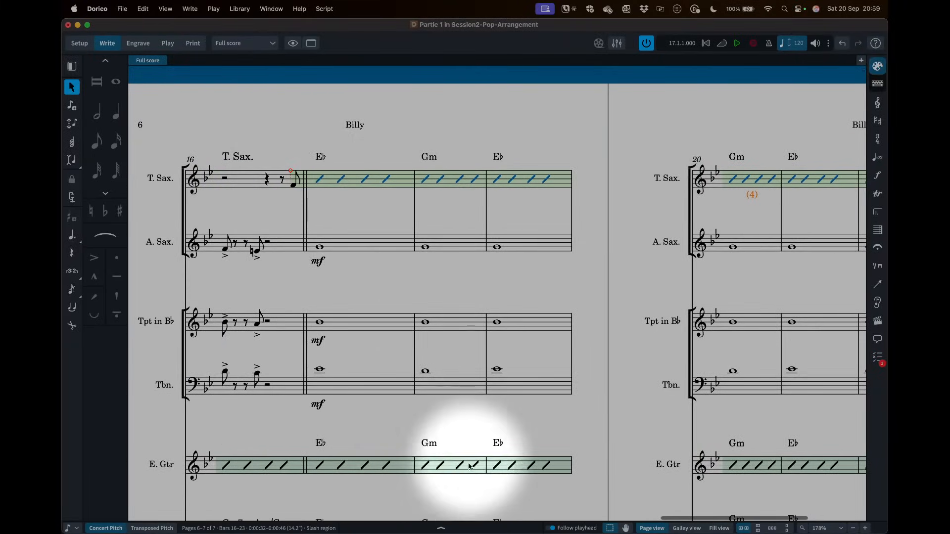
- Inspect the Tenor Saxophone notes beneath the slash region in the Key Editor, and hide the editor again
click(442, 529)
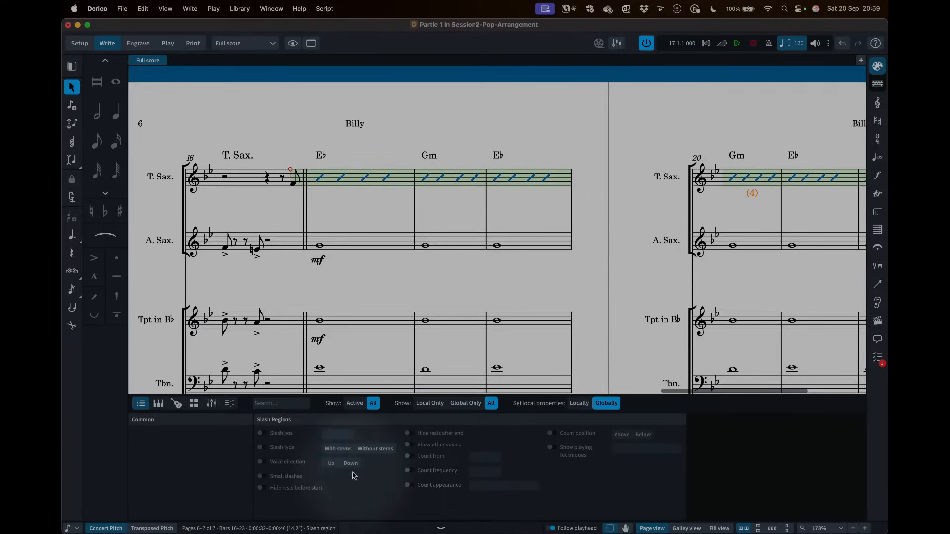
click(229, 403)
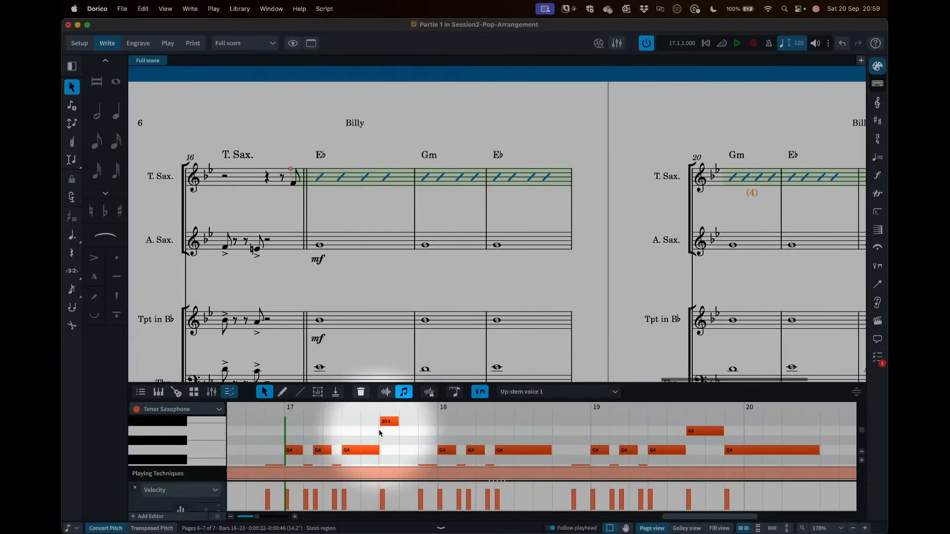
click(440, 528)
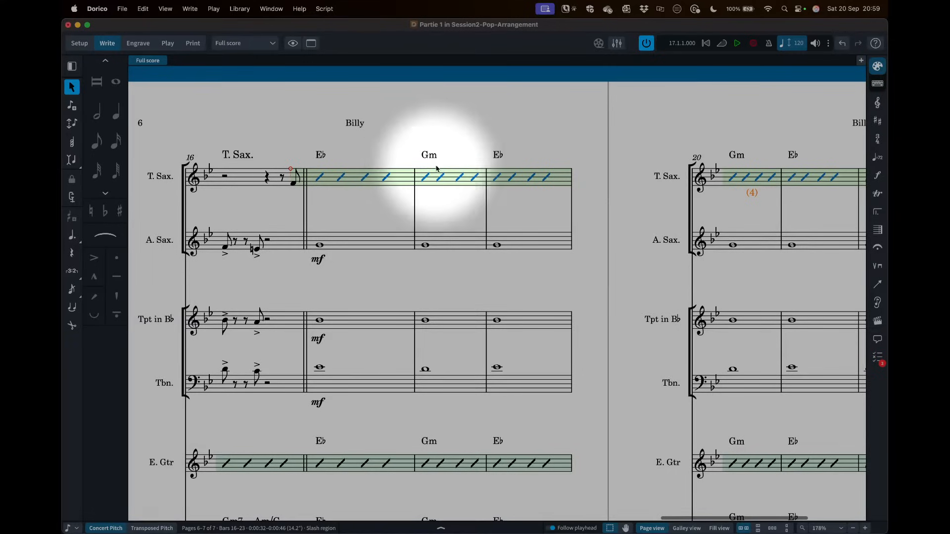
- Extend the start of the Tenor Saxophone slash region back to beat 4 of bar 16, check it through the end, and deselect it
scroll(292, 175, left, 8)
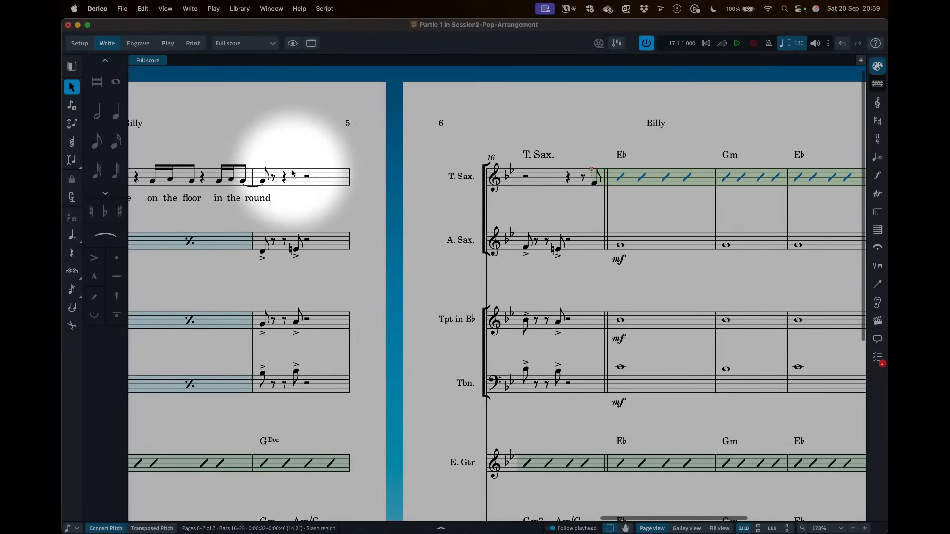
scroll(583, 191, right, 4)
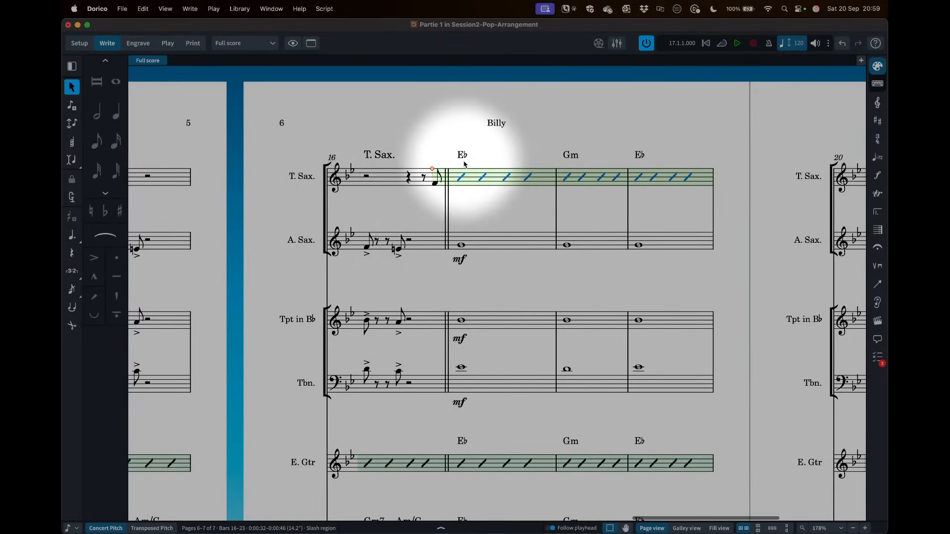
scroll(476, 178, right, 2)
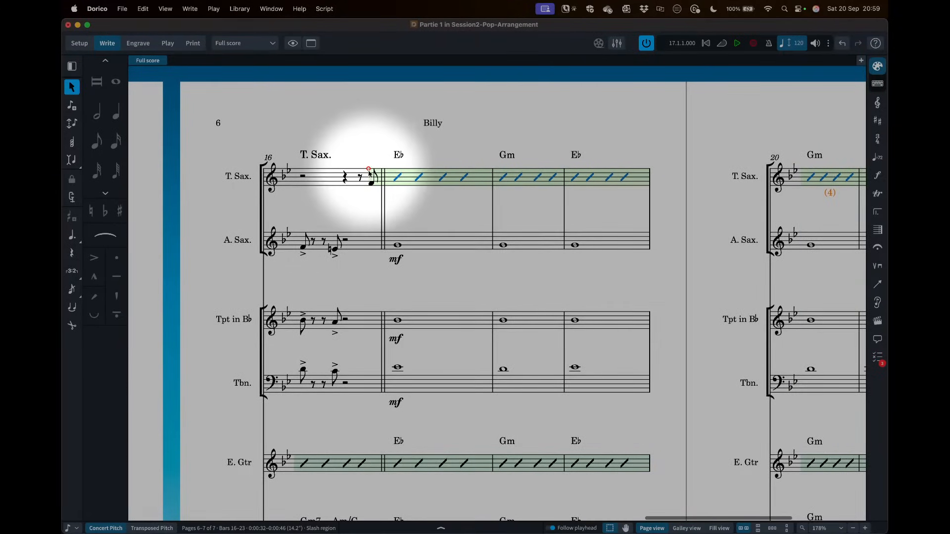
drag(363, 170, 354, 171)
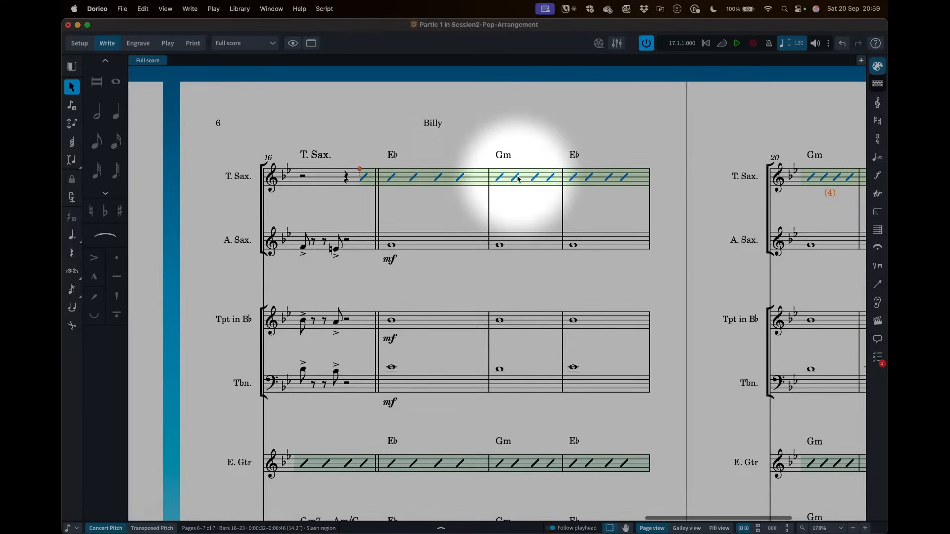
scroll(518, 179, right, 8)
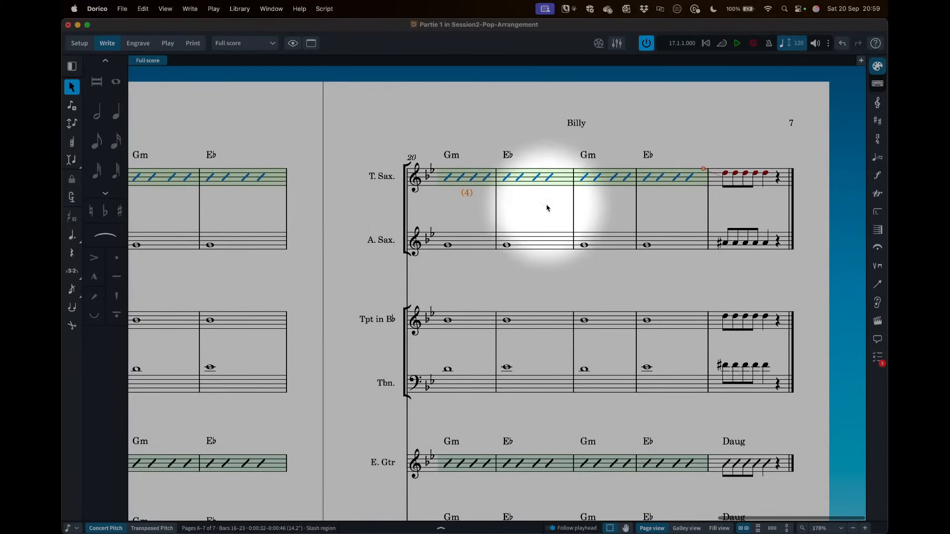
scroll(547, 208, left, 8)
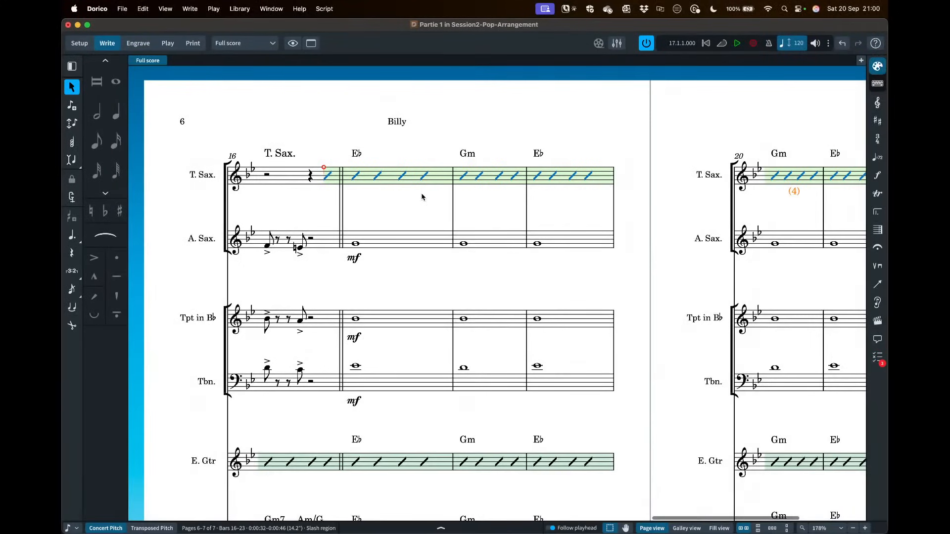
scroll(422, 197, right, 2)
scroll(423, 197, right, 1)
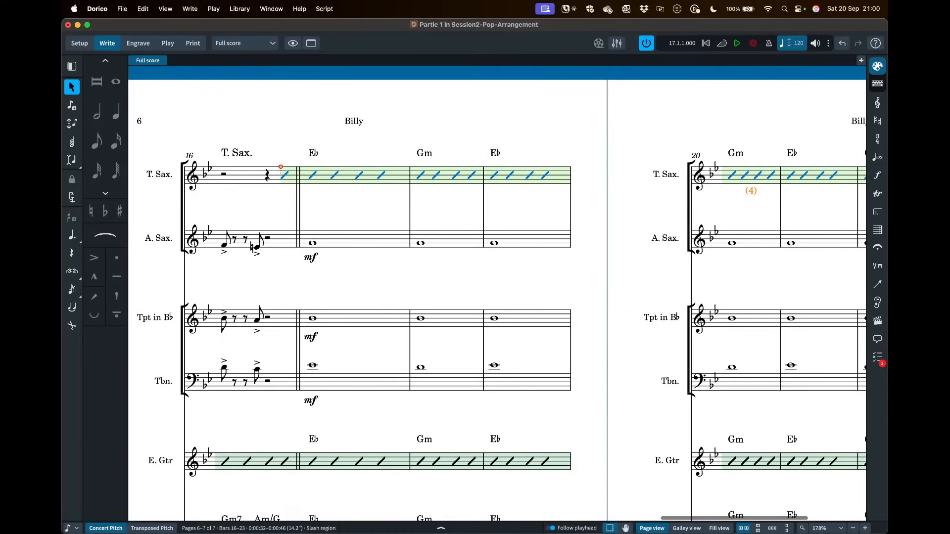
scroll(665, 241, right, 10)
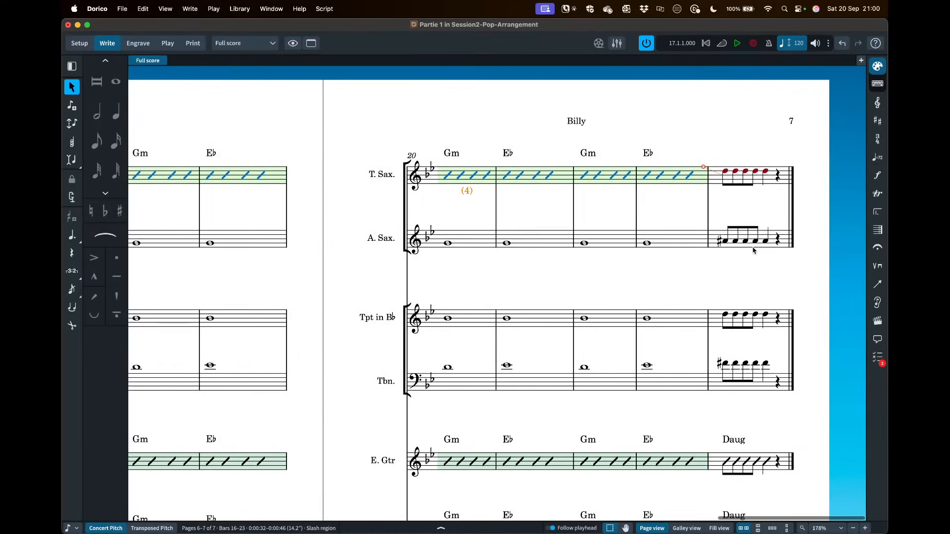
key(Escape)
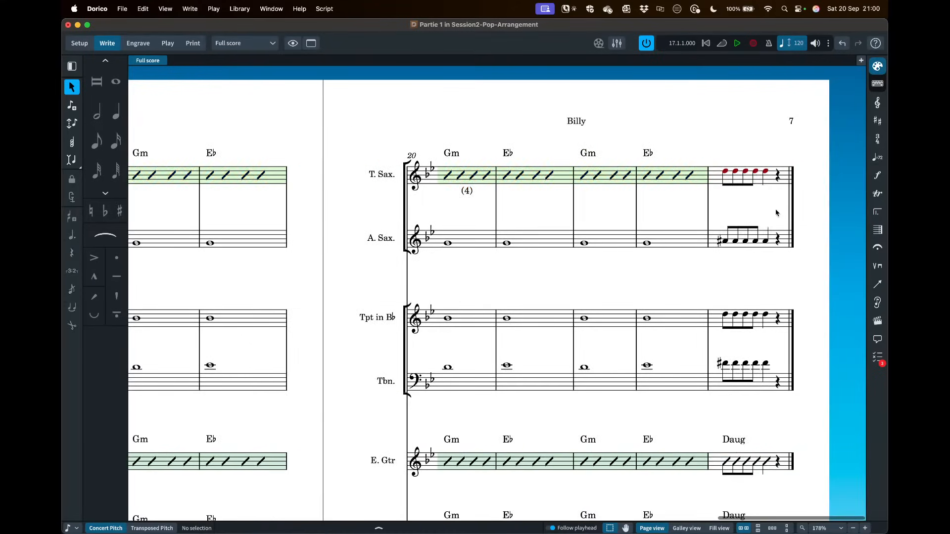
- Select the music in the final bar, bar 24, on every staff from Tenor Saxophone down to Drums
scroll(773, 220, down, 1)
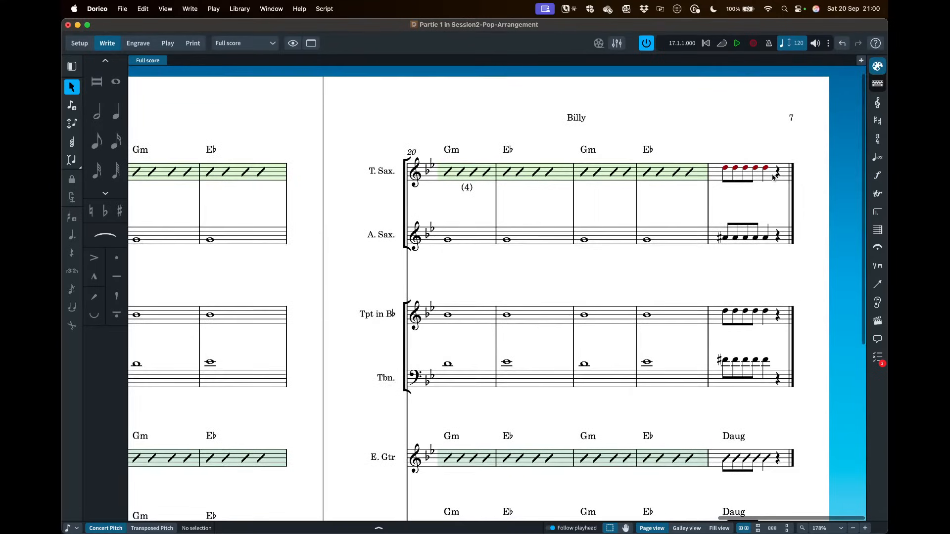
click(771, 174)
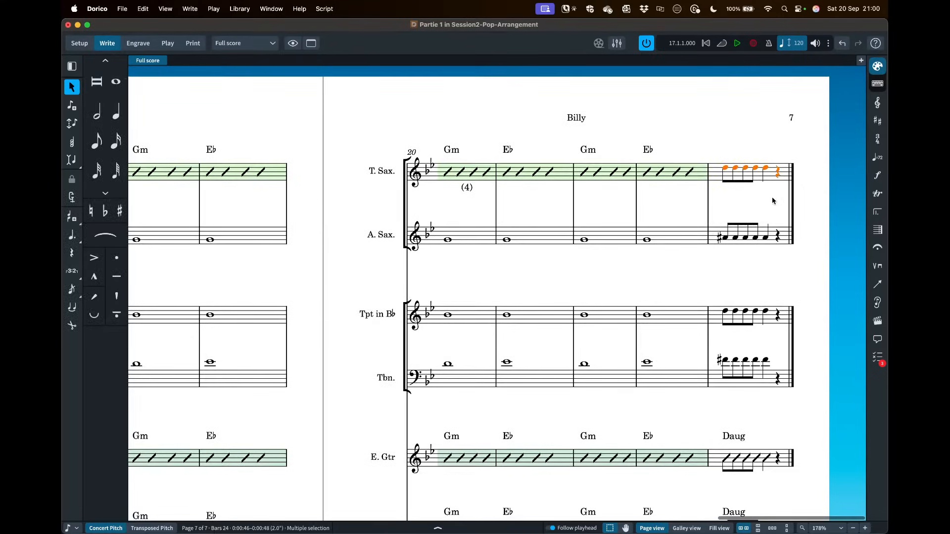
scroll(774, 201, down, 1)
scroll(759, 174, down, 5)
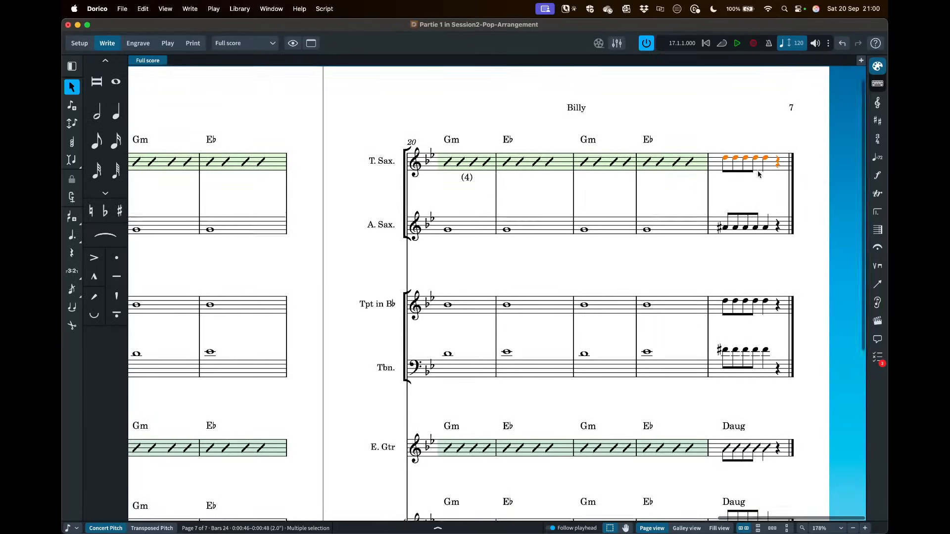
scroll(759, 174, down, 5)
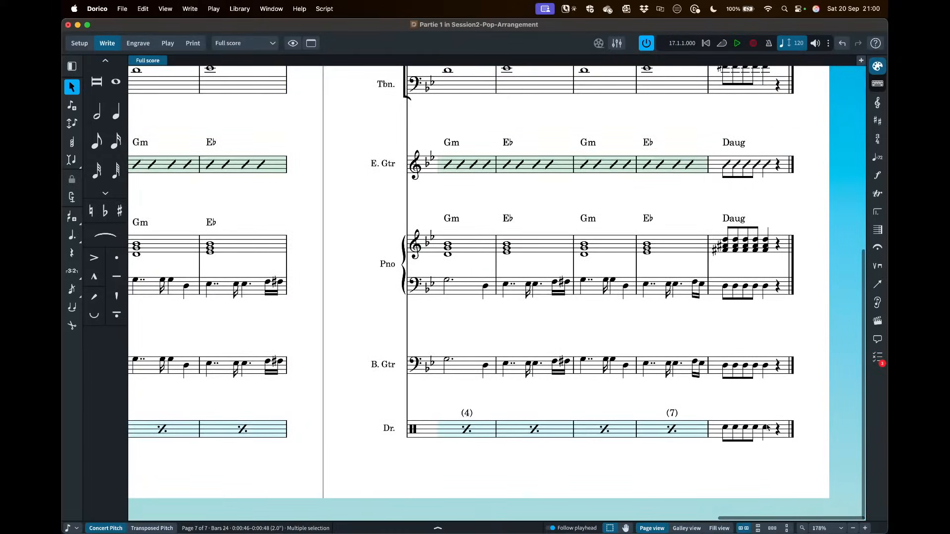
shift+click(770, 436)
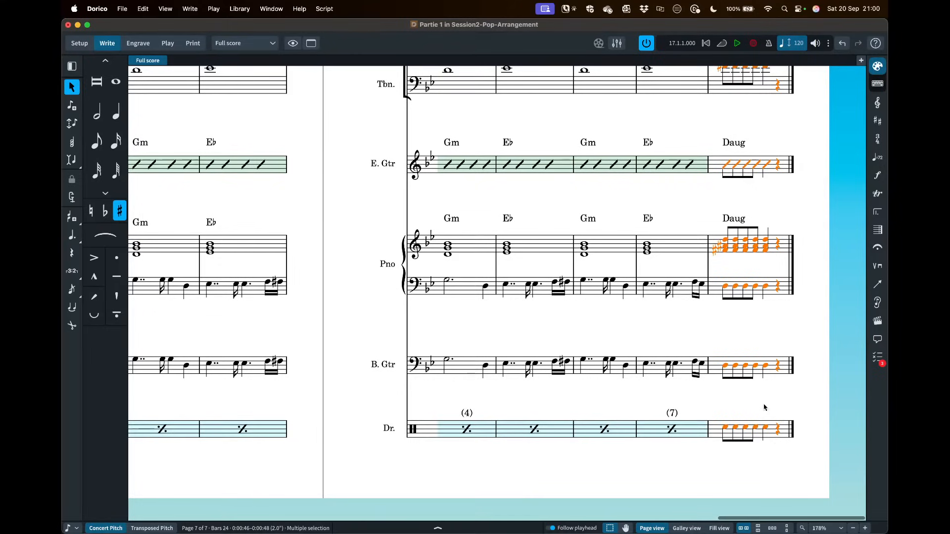
scroll(765, 407, up, 6)
scroll(762, 220, up, 4)
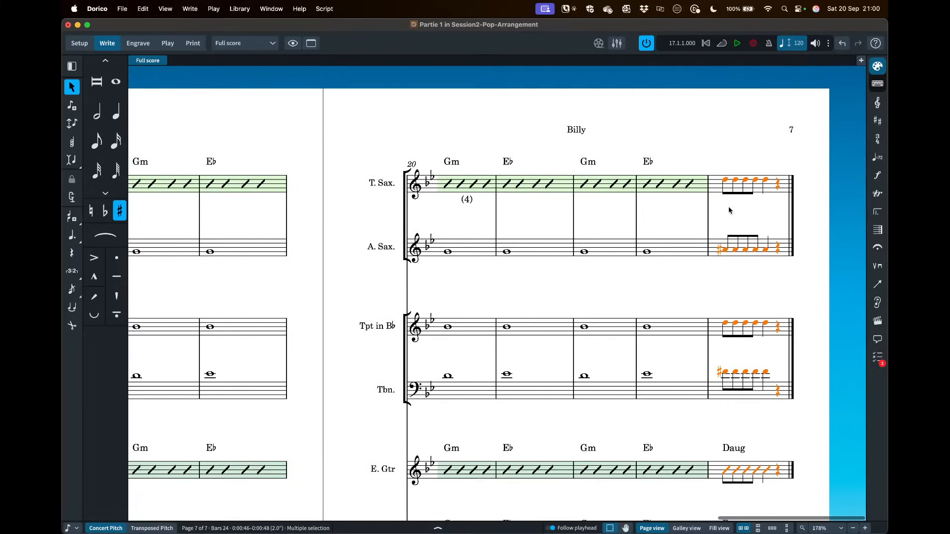
- Add a crescendo ending in ff to all staves in bar 24, review it across the score, and clear the selection
key(shift+d)
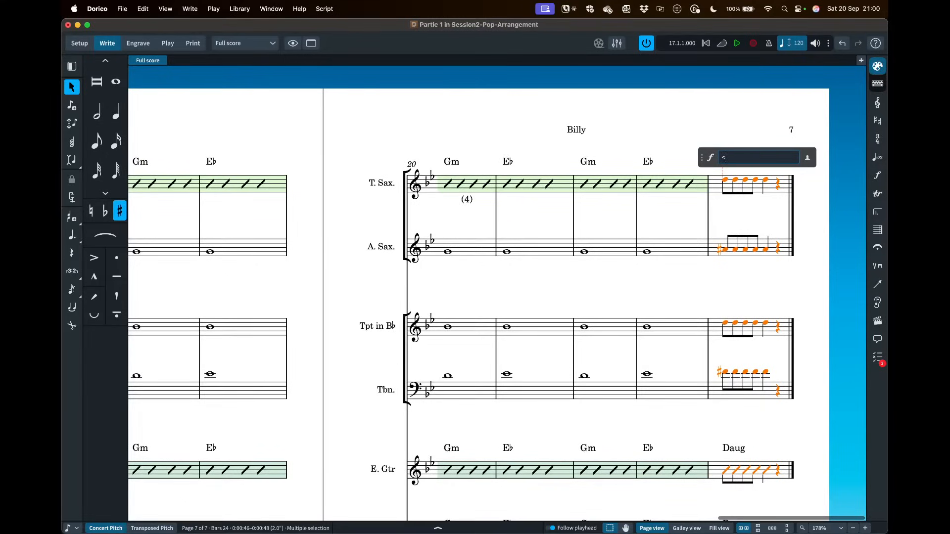
key(Return)
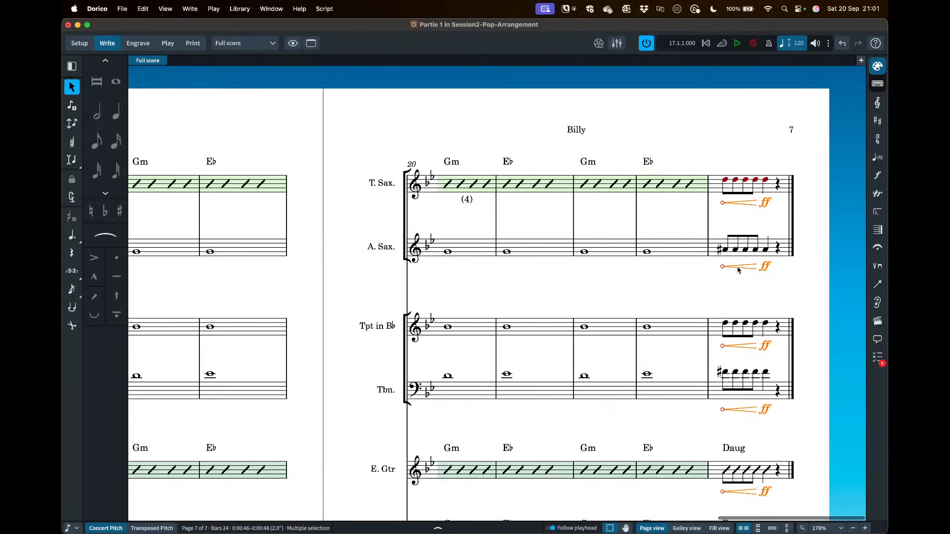
scroll(739, 266, down, 10)
scroll(739, 266, up, 10)
scroll(611, 225, down, 5)
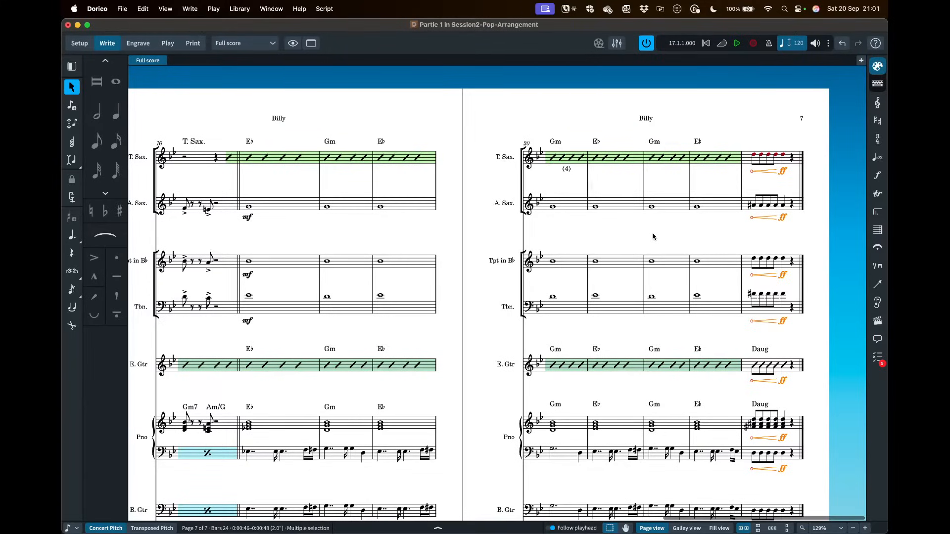
click(687, 233)
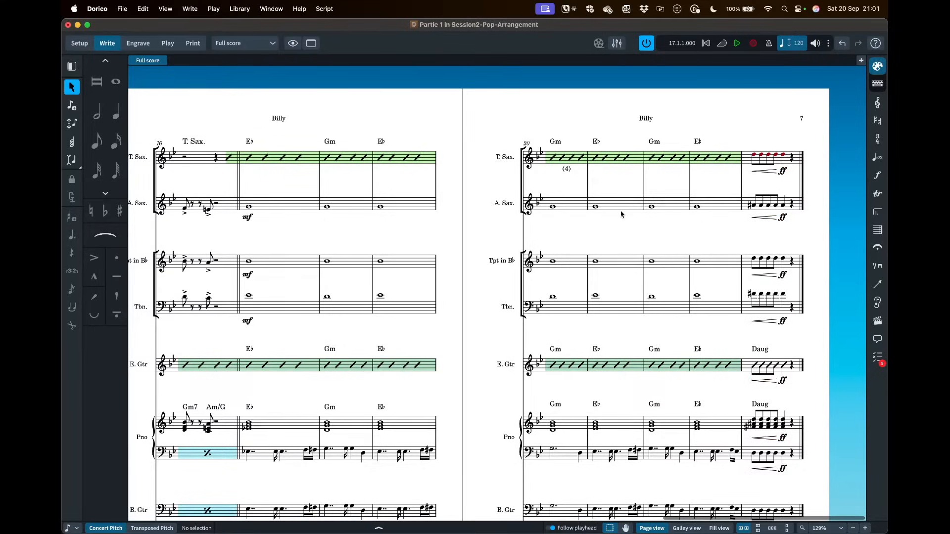
- Open the Transpose settings and apply a calculated interval from G natural to E natural, both at octave 4
scroll(392, 187, left, 15)
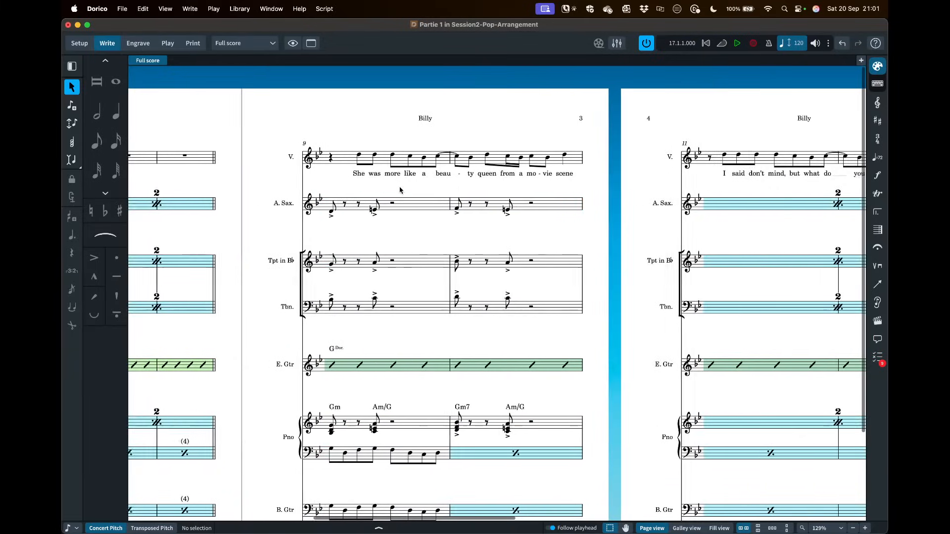
click(190, 9)
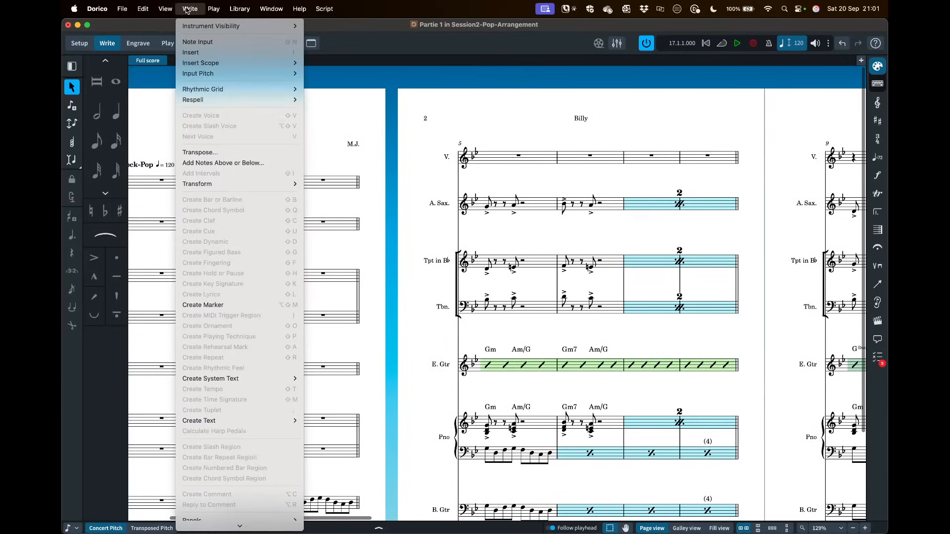
click(224, 153)
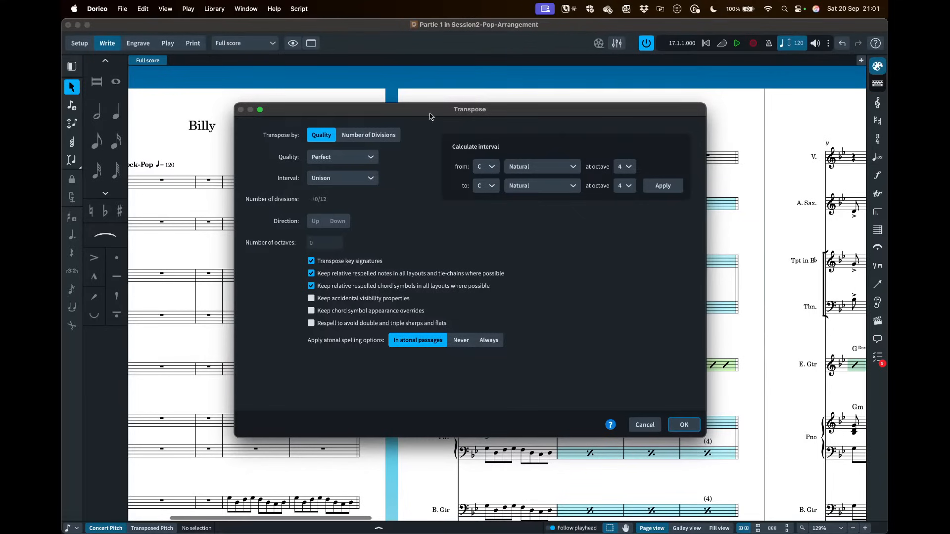
drag(429, 112, 487, 128)
click(546, 182)
key(Down)
key(Down)
key(Down)
key(Down)
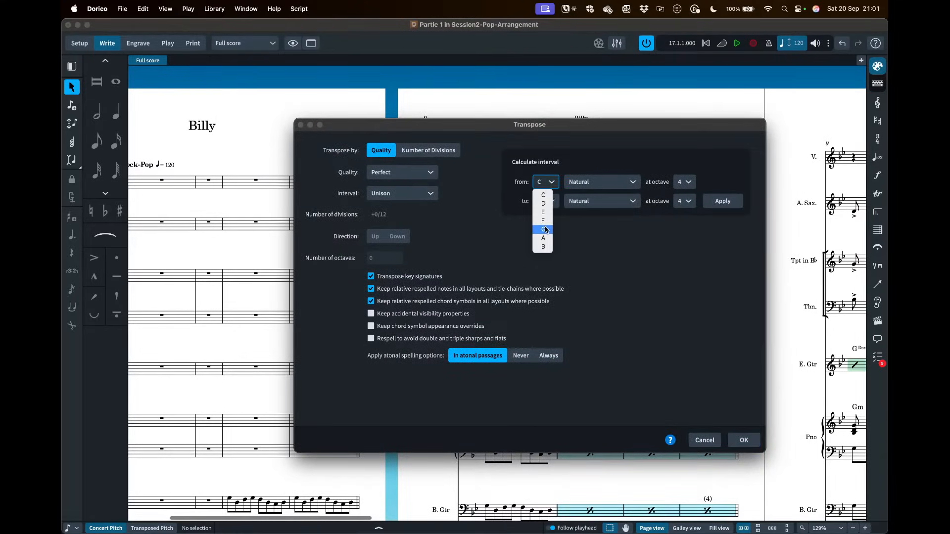
key(Return)
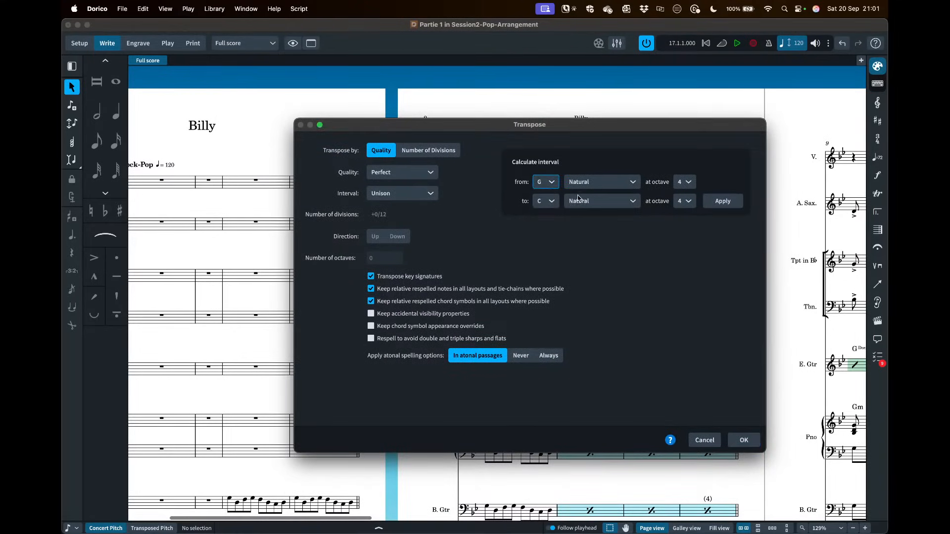
click(546, 201)
click(543, 232)
click(721, 201)
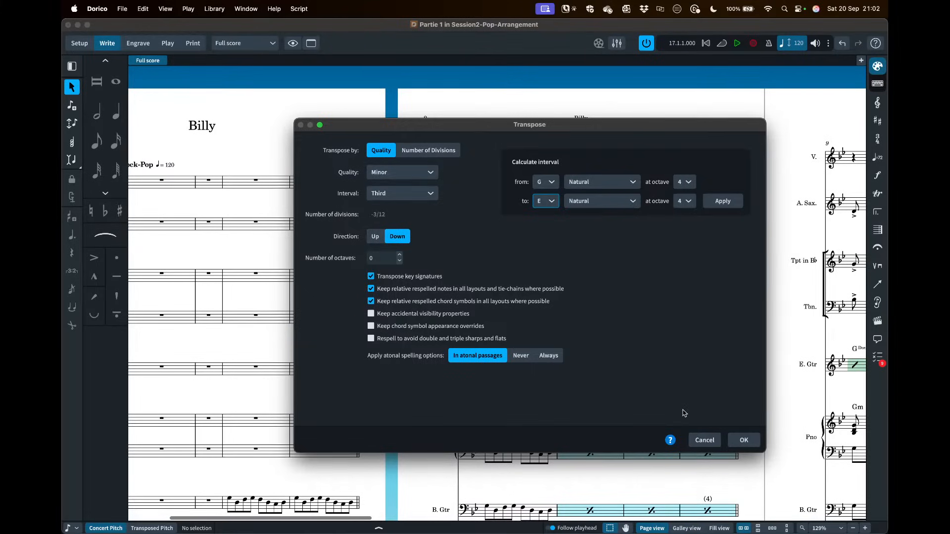
- Try the transposition from G down to E on the full score, review the opening pages, and undo it
click(741, 443)
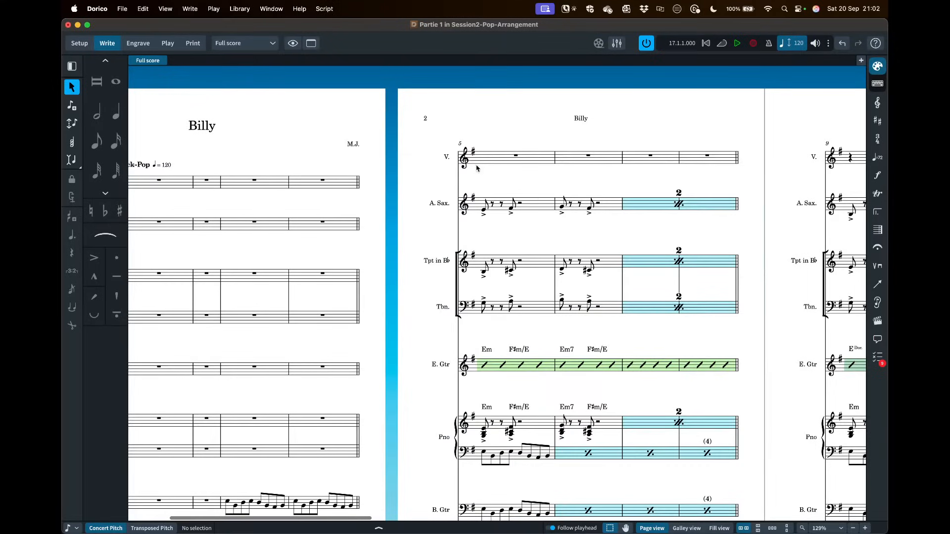
scroll(475, 242, left, 5)
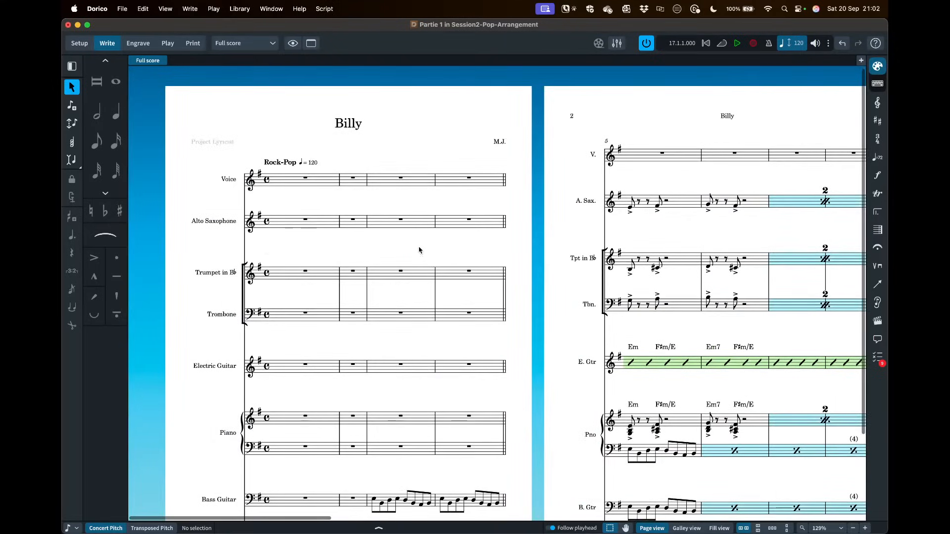
scroll(266, 249, down, 3)
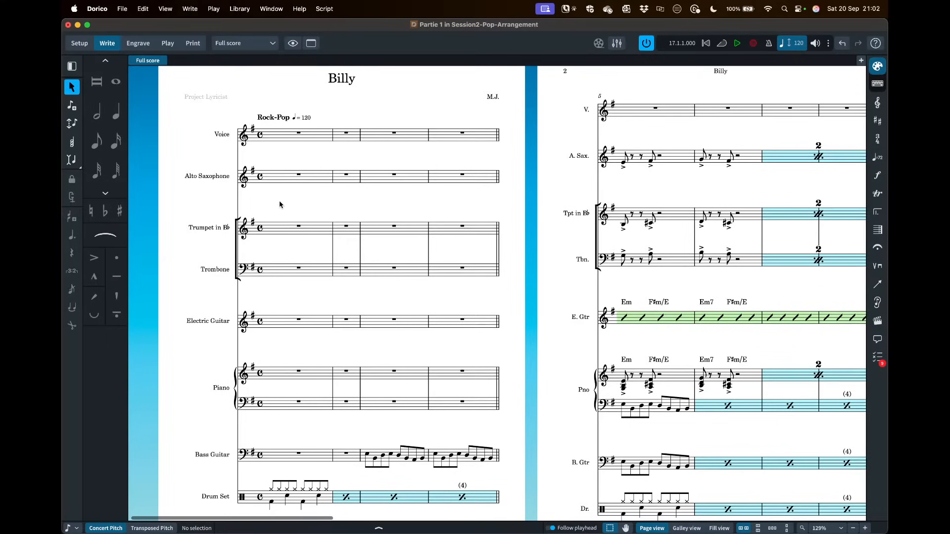
key(super+z)
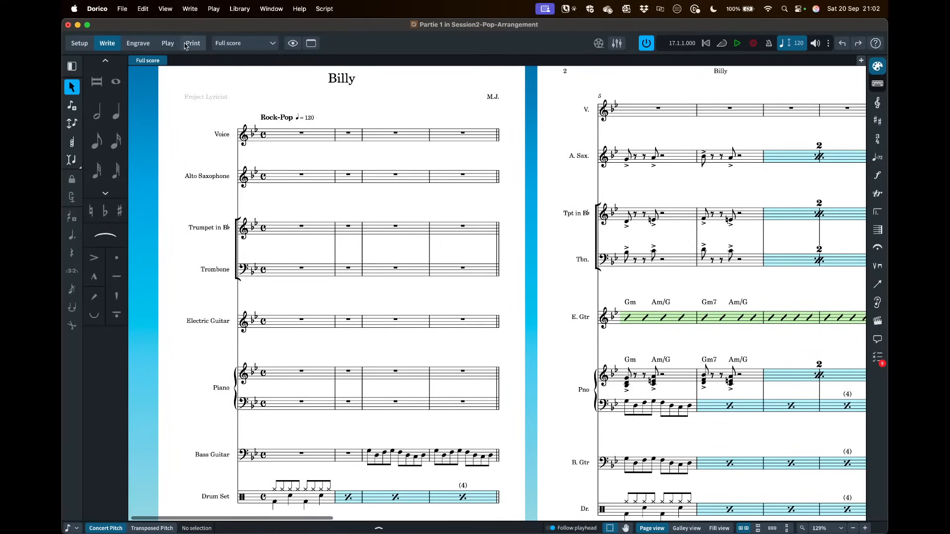
- Reopen the Transpose settings to examine the options and close them without applying a transposition
click(188, 10)
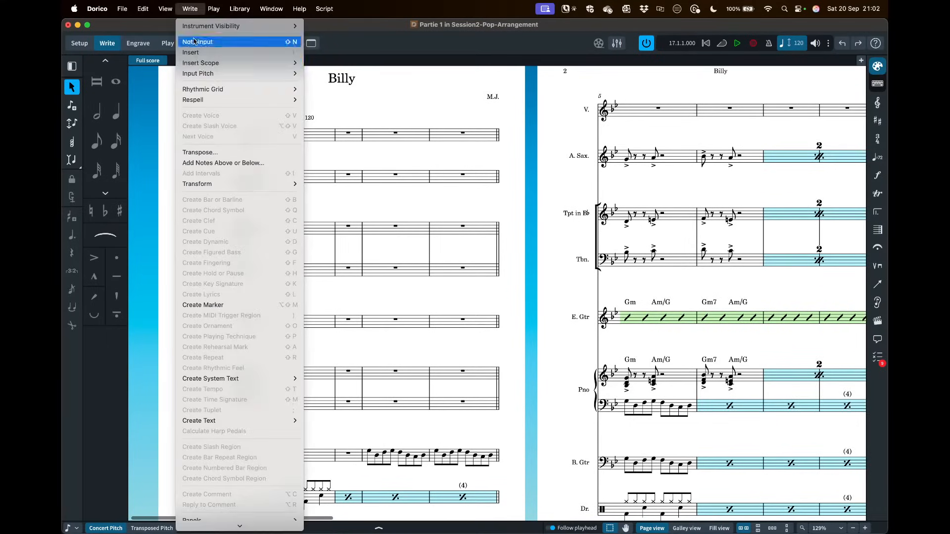
click(207, 153)
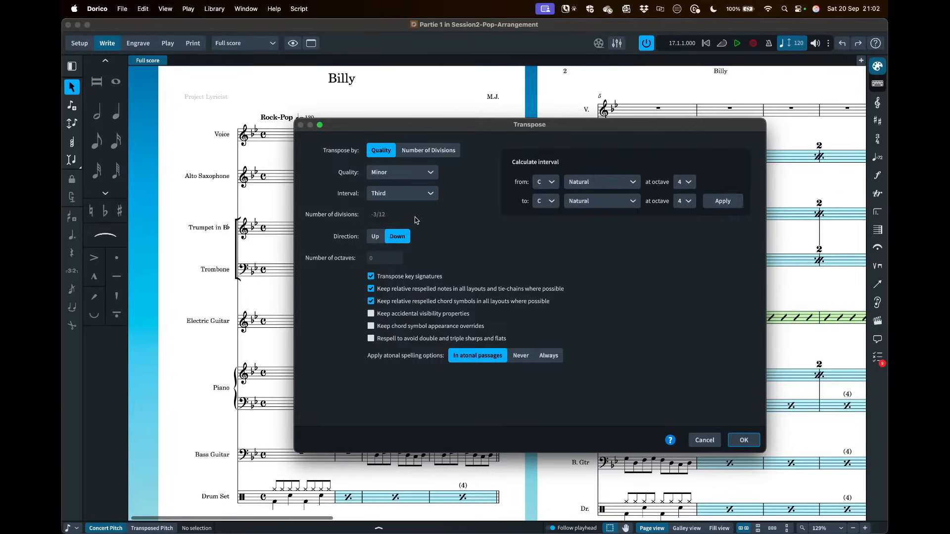
click(702, 441)
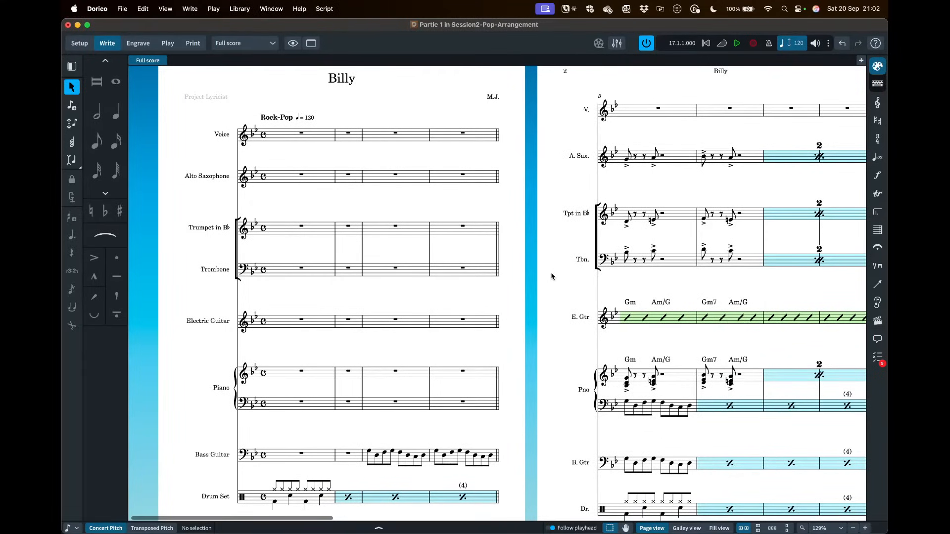
click(671, 264)
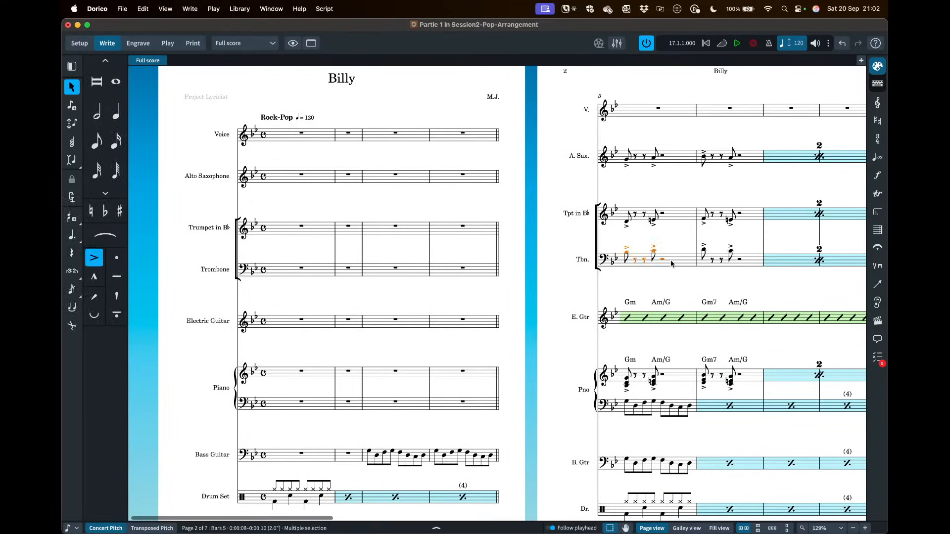
key(shift+p)
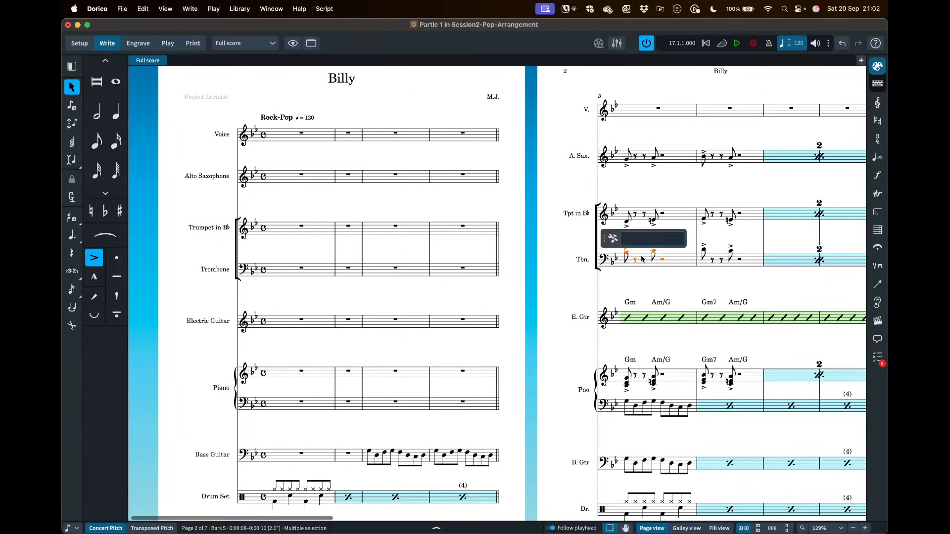
key(Escape)
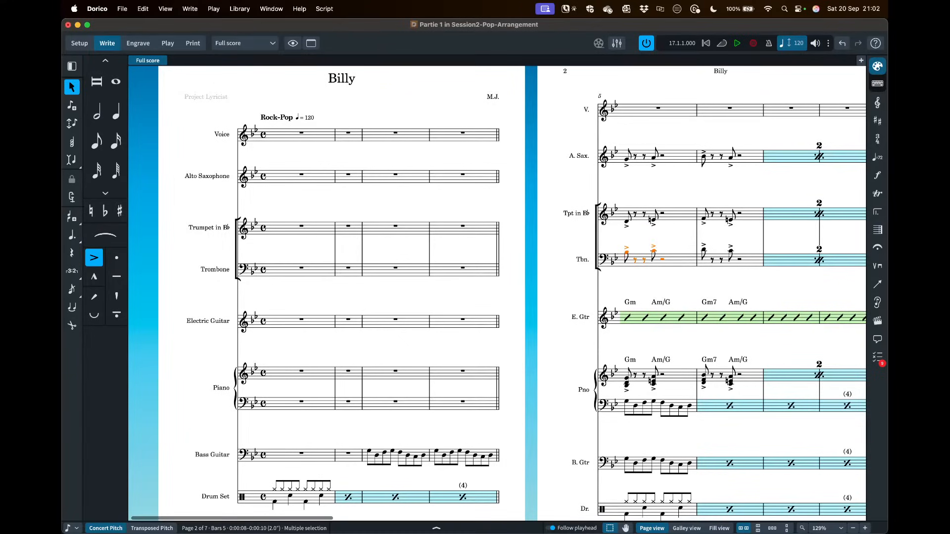
- Enter an eighth-note B-flat 3, two eighth rests and an eighth-note C4 in bar 3 of the Piano's upper staff
double_click(368, 379)
scroll(371, 380, up, 5)
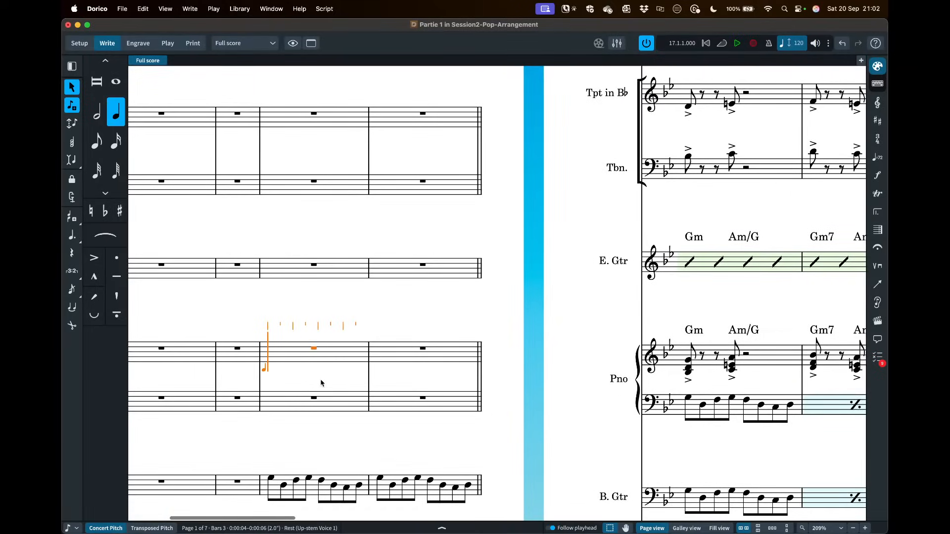
key(5)
key(b)
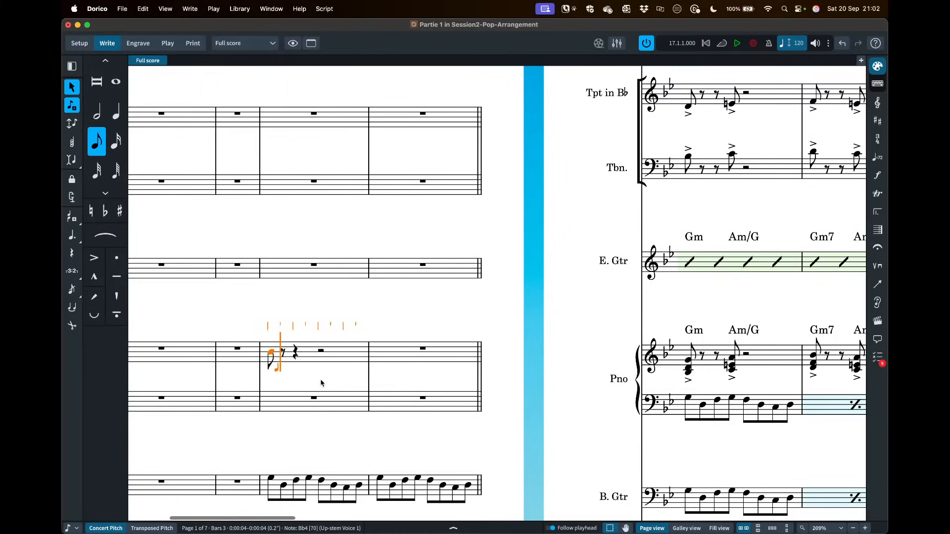
key(super+alt+Down)
key(space)
key(space)
key(c)
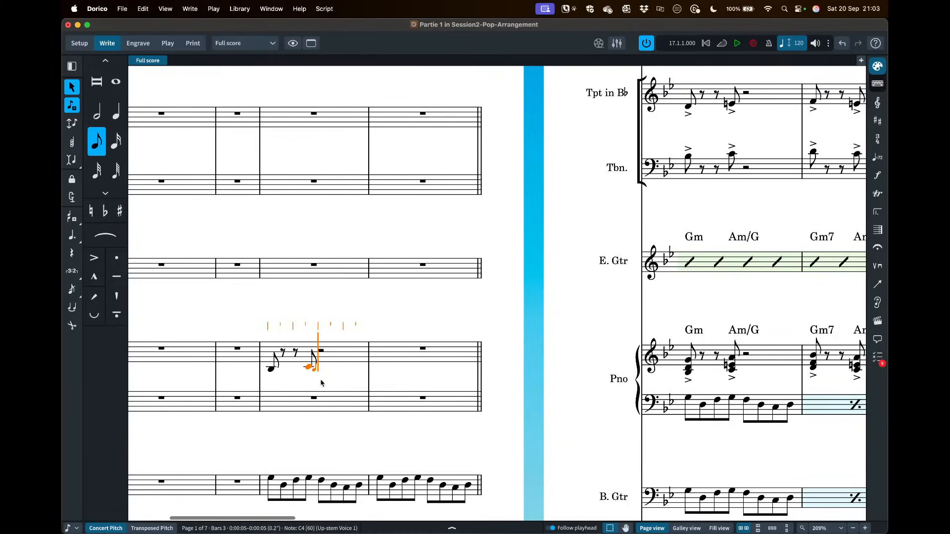
key(Escape)
- Try adding the intervals 3,5 to the two notes in the Piano's bar 3 and undo the addition
click(327, 364)
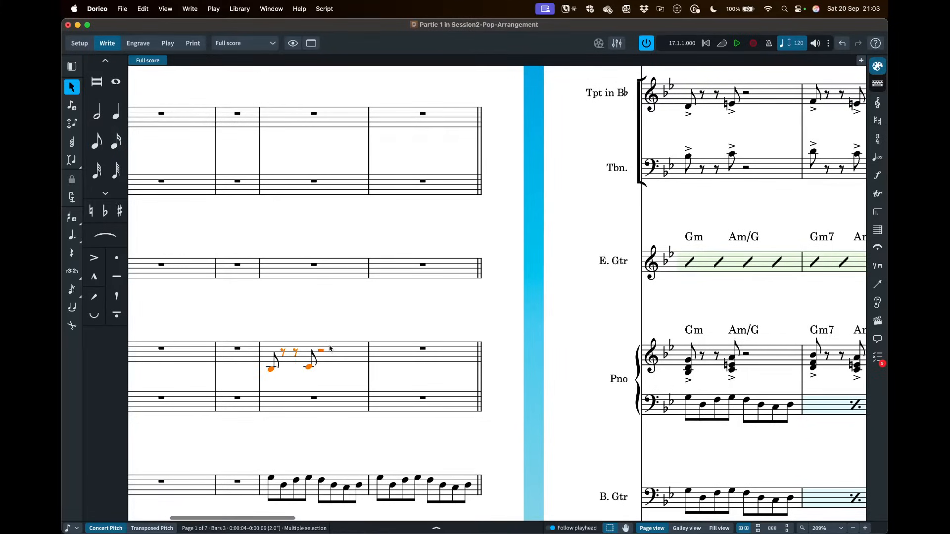
key(shift+i)
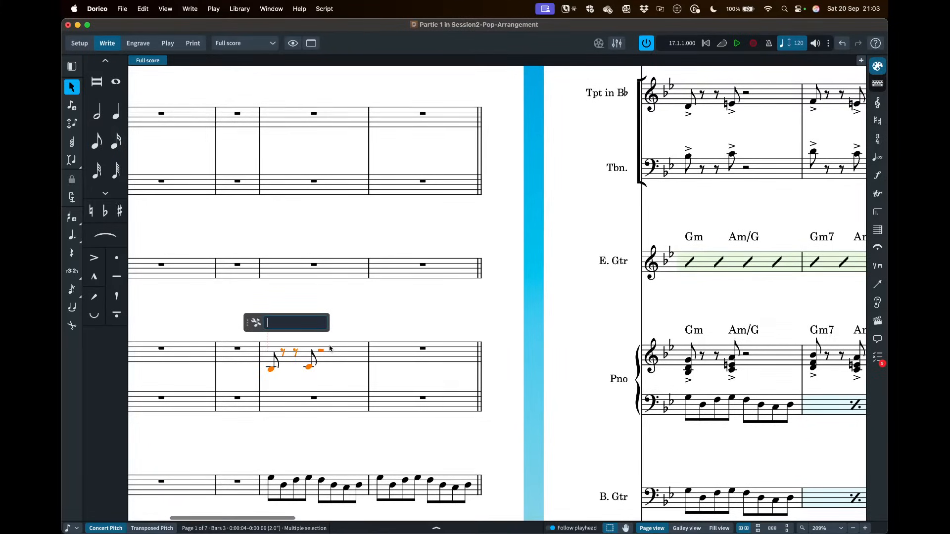
text(3)
text(,5)
key(Return)
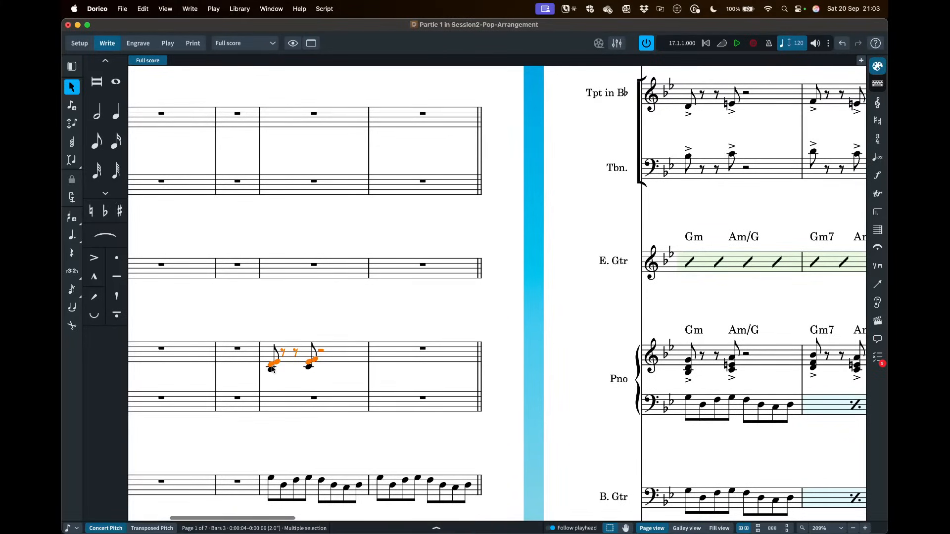
key(super+z)
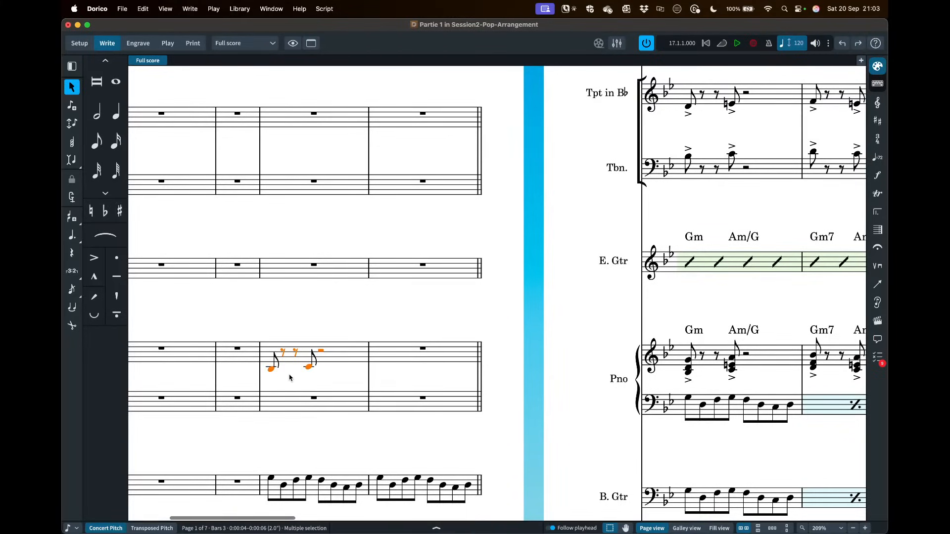
- Try adding the intervals 3,6 to the same two Piano notes and undo the addition
key(shift+i)
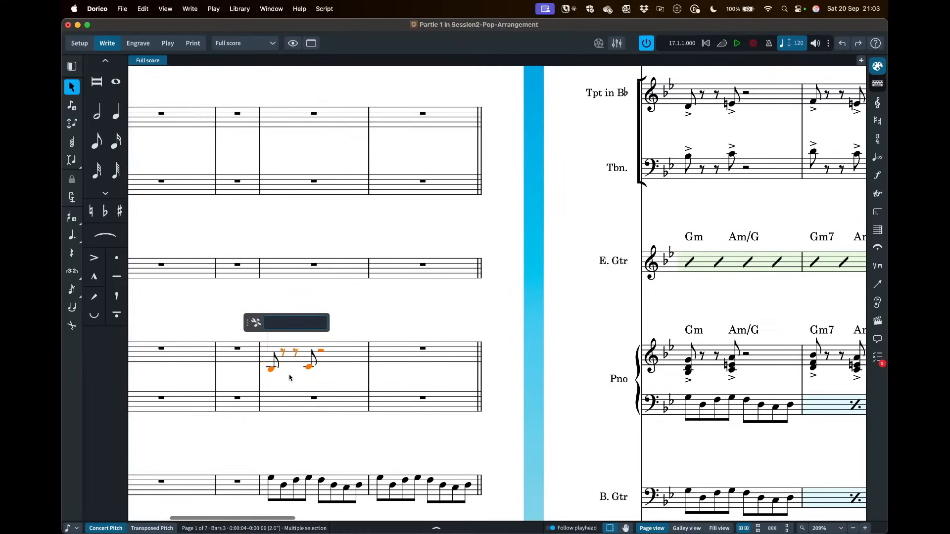
text(3,6)
key(Return)
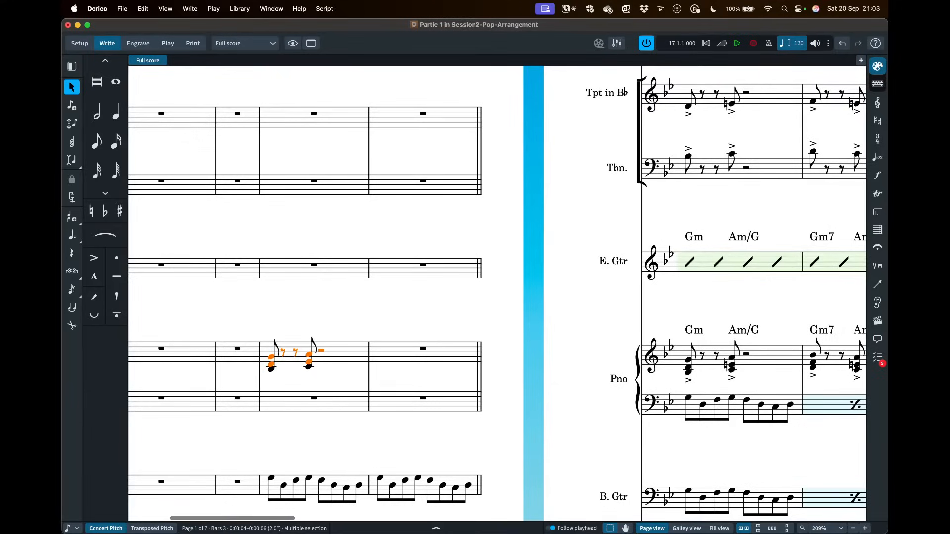
key(cmd+z)
- Try adding the intervals m3,6 to the two Piano notes, and undo both the intervals and the notes entered in bar 3
key(shift+i)
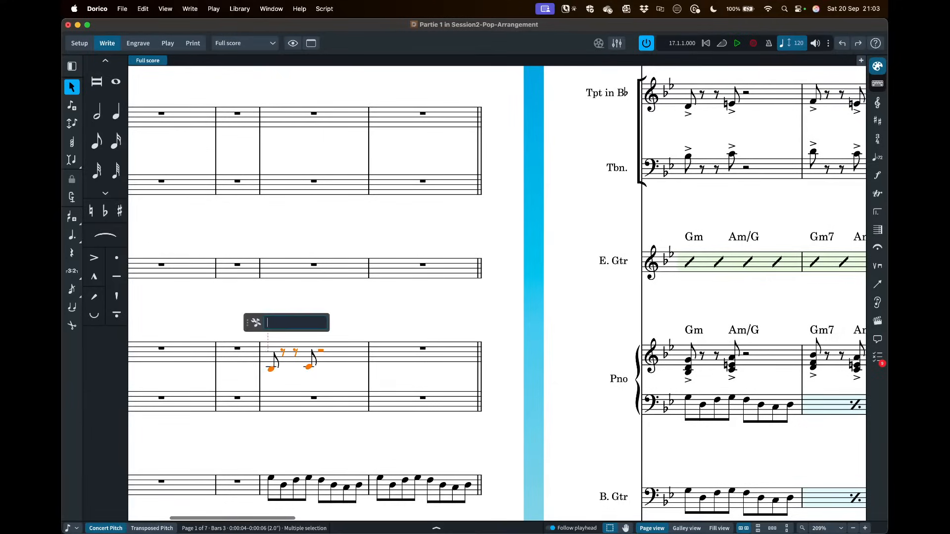
text(m3,6)
key(Return)
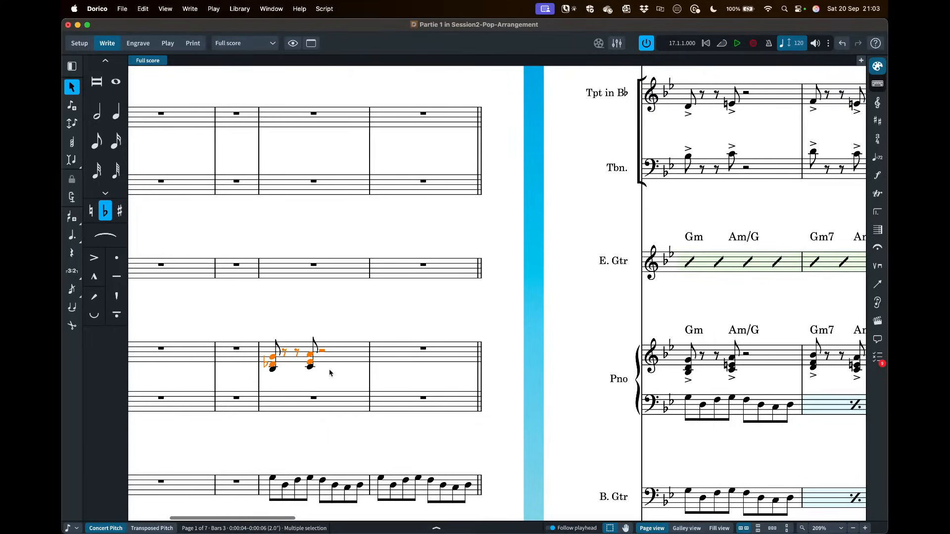
key(super+z)
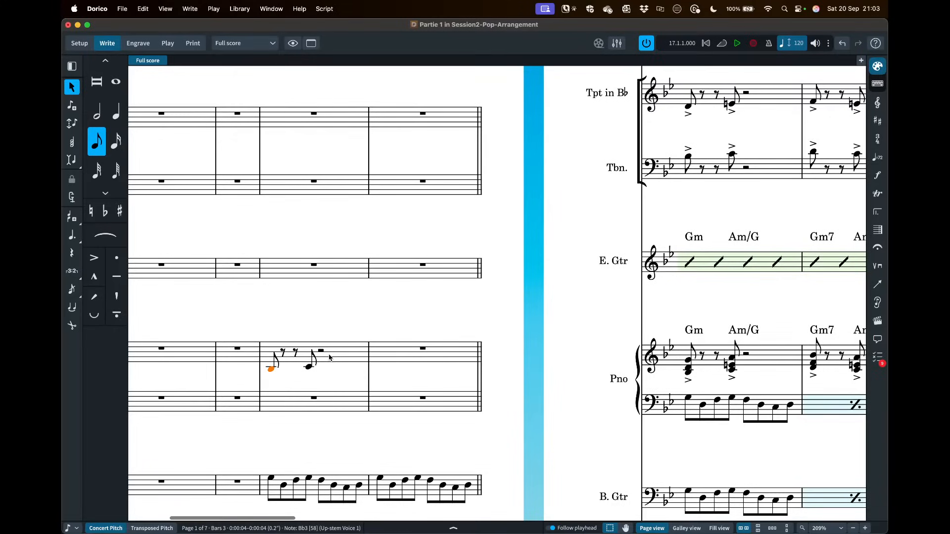
key(super+z)
key(super+z)
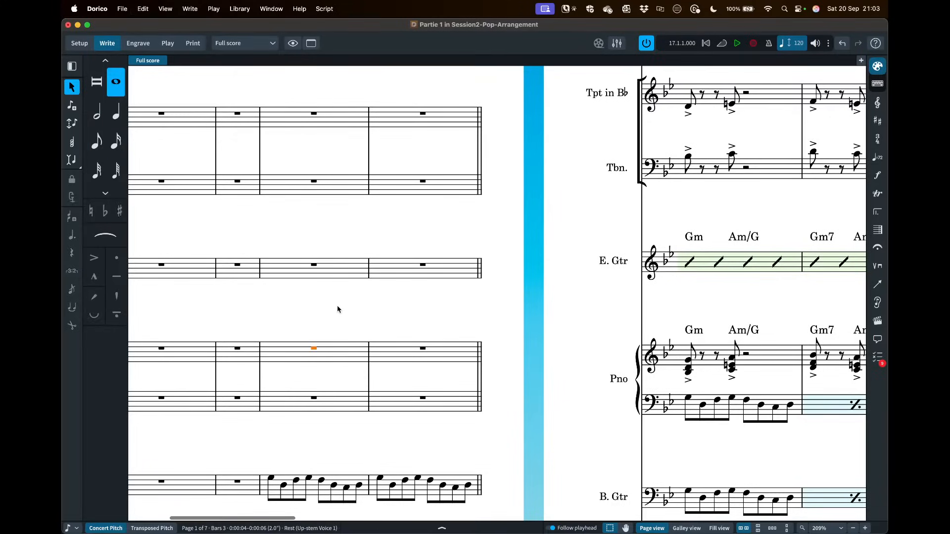
- Delete the Gm and Am/G chord symbols in bar 5 above the Piano staff
key(x)
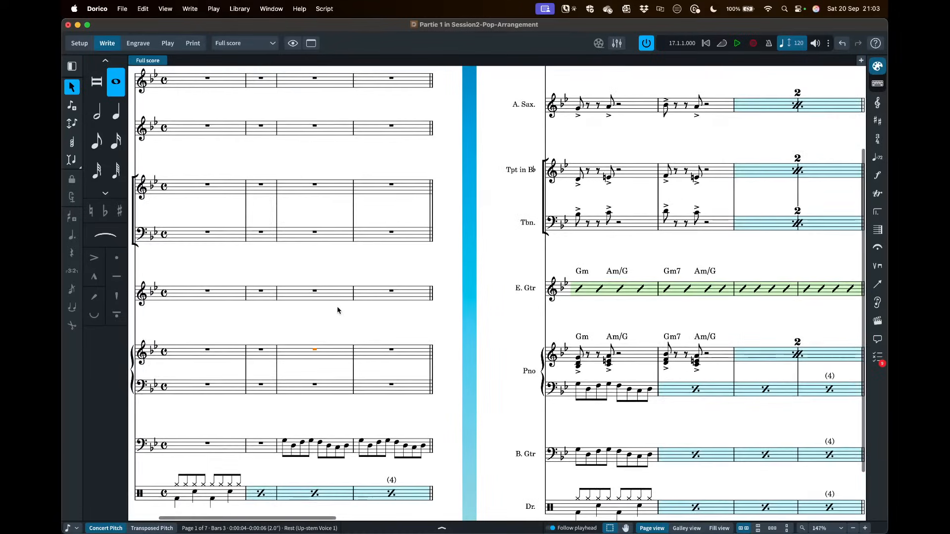
scroll(339, 307, left, 3)
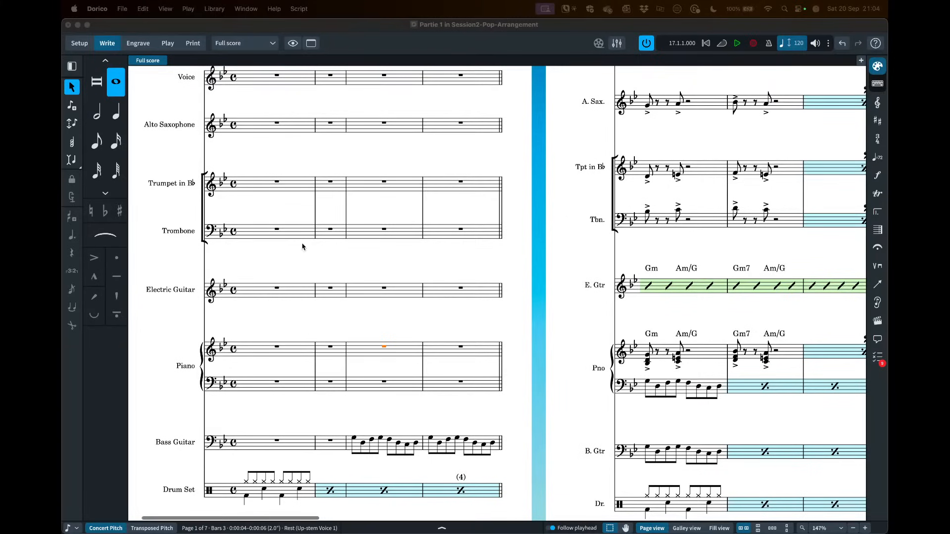
click(556, 318)
scroll(556, 318, right, 2)
scroll(556, 318, right, 8)
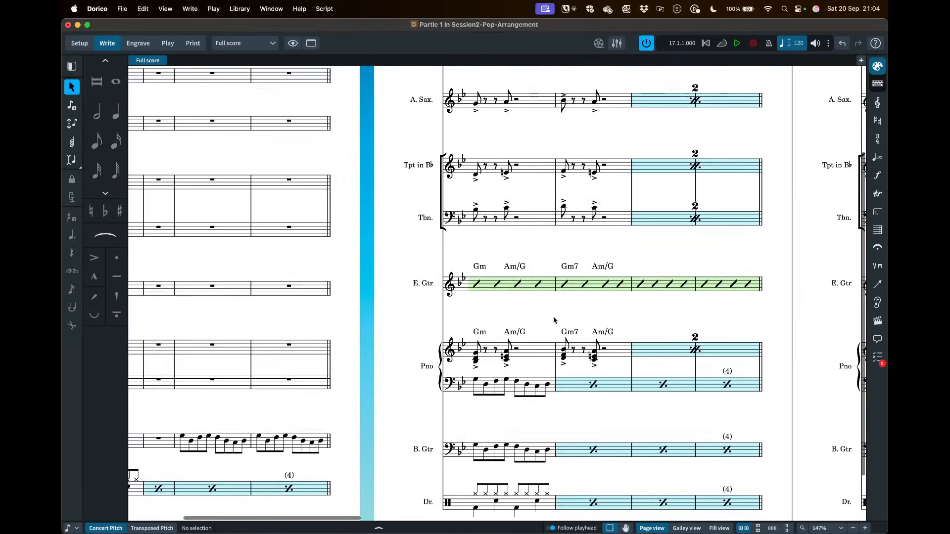
click(480, 332)
shift+click(520, 335)
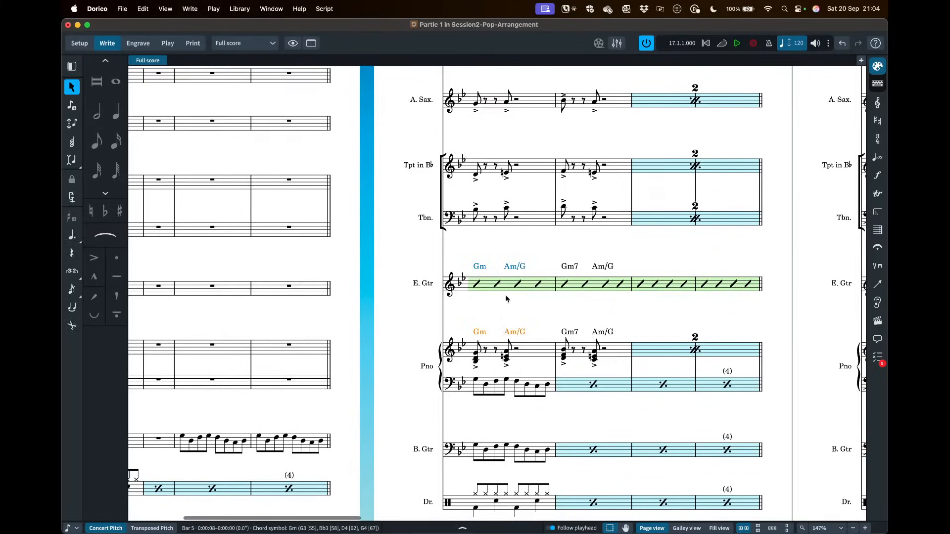
key(Delete)
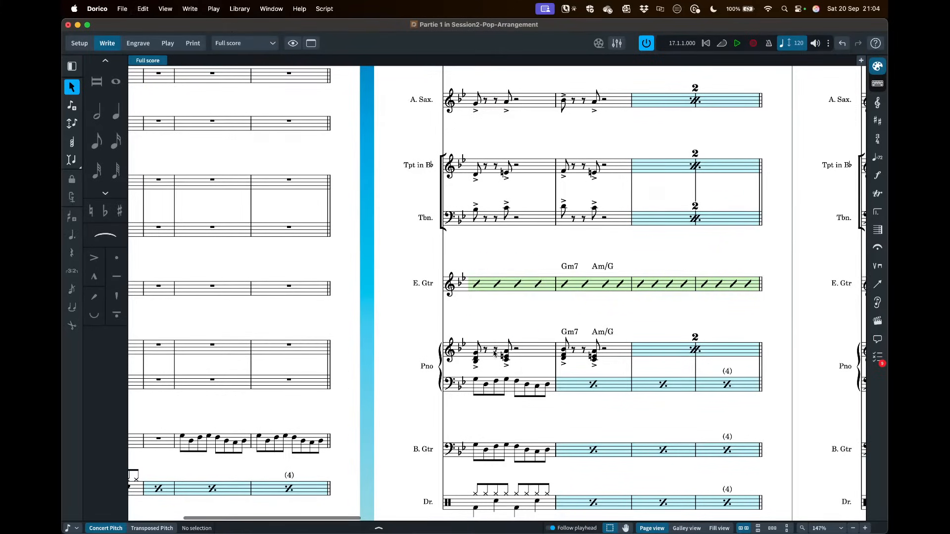
- Try generating chord symbols from the Piano's right-hand chords in bar 5 with harmonic rhythm Every beat, and undo the result
click(523, 354)
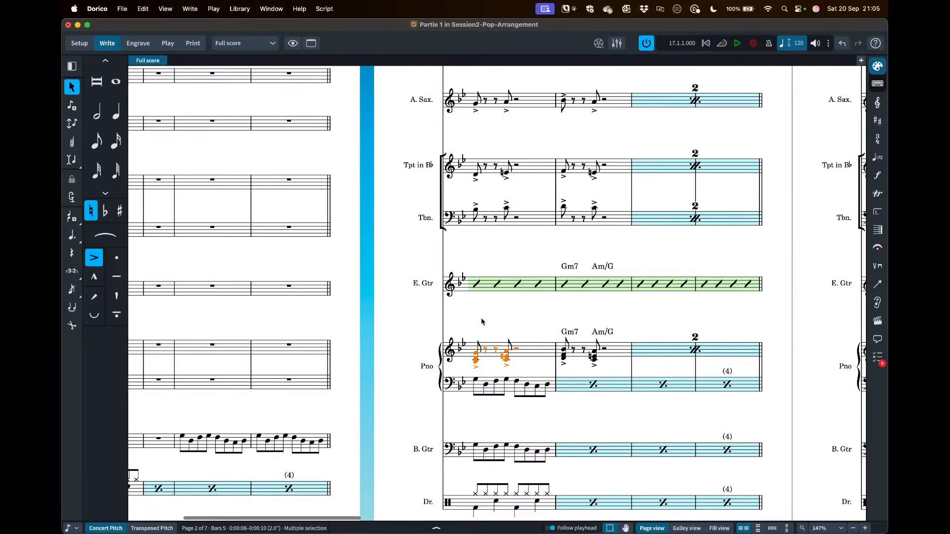
click(188, 9)
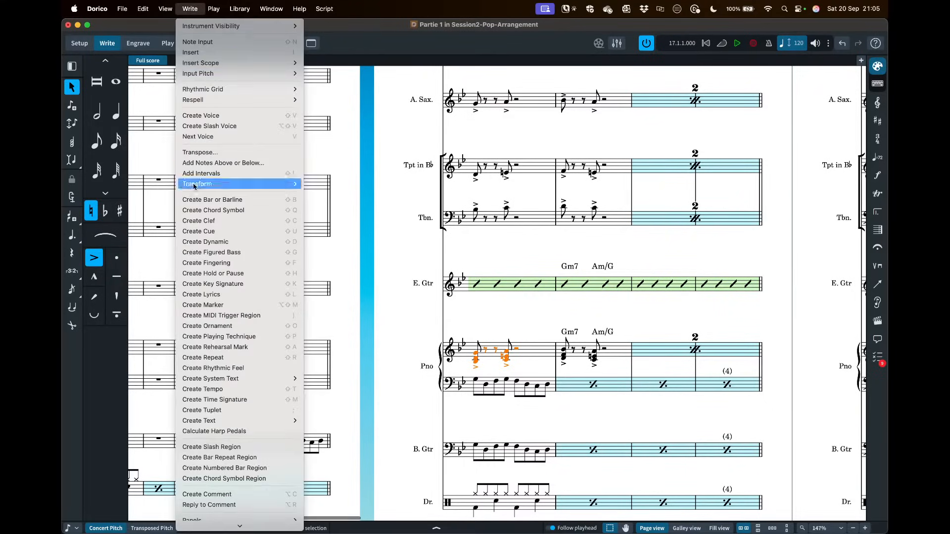
scroll(198, 486, down, 3)
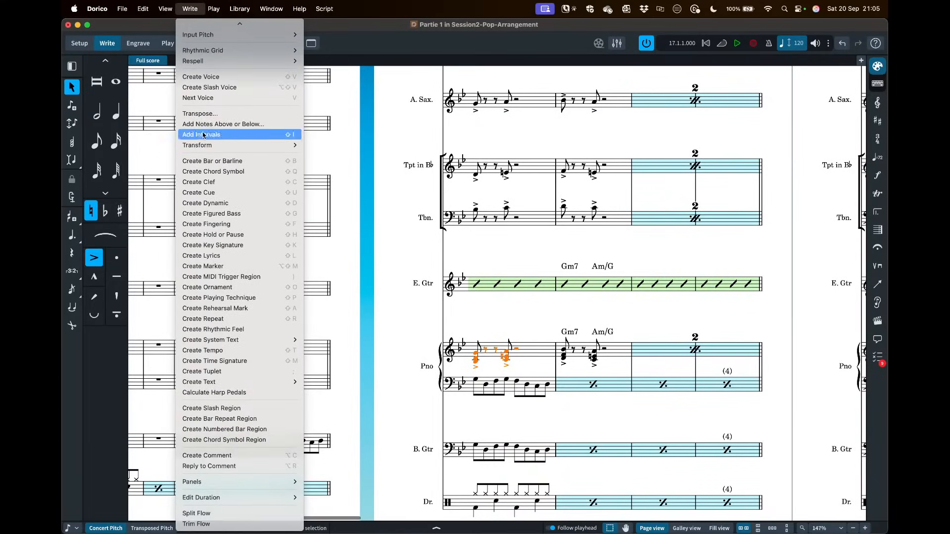
click(165, 8)
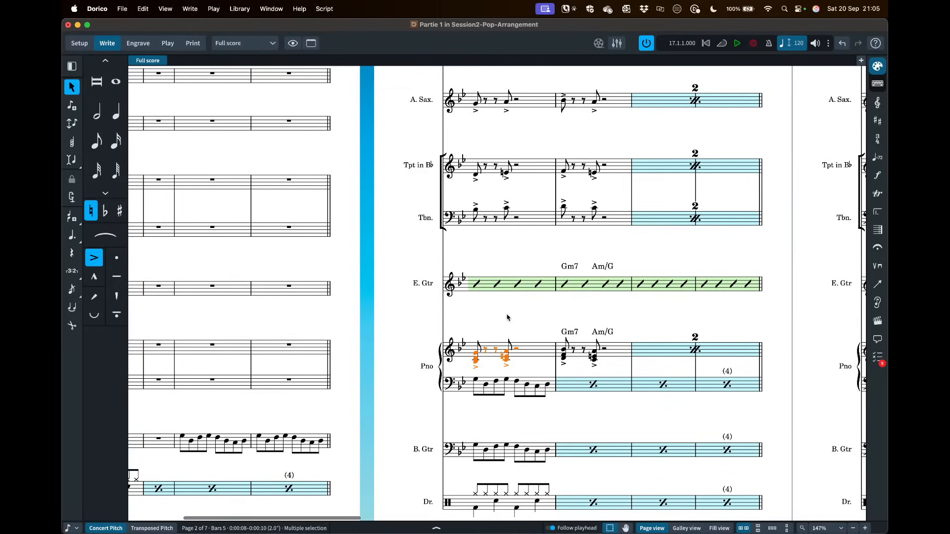
key(j)
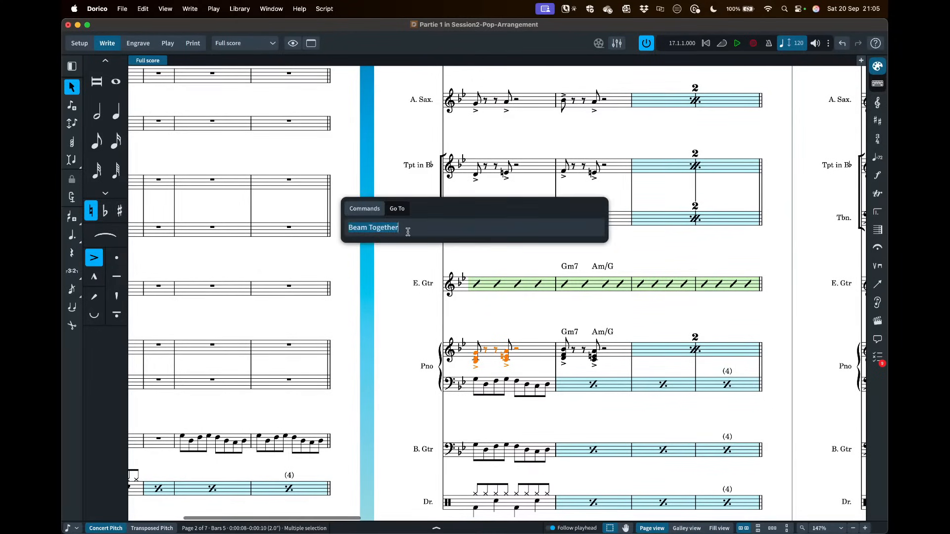
key(BackSpace)
text(generate)
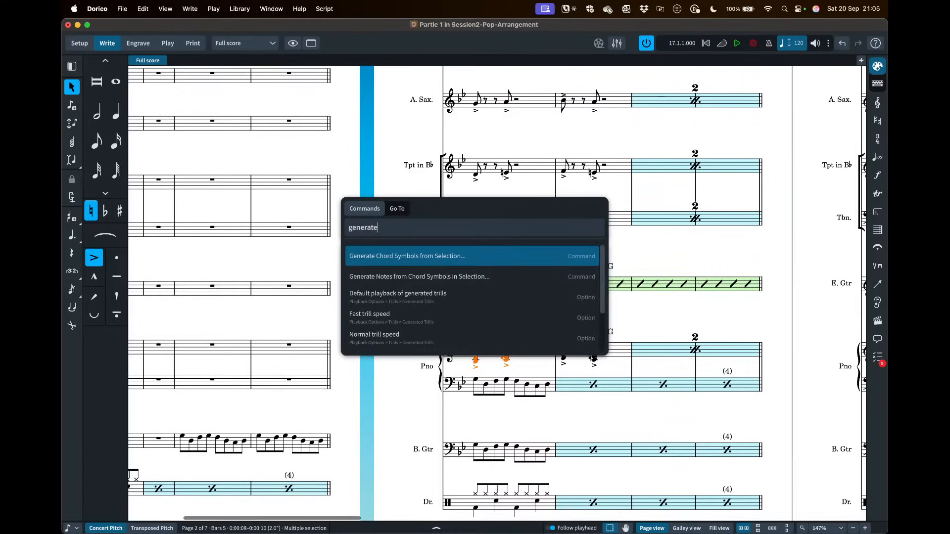
key(Return)
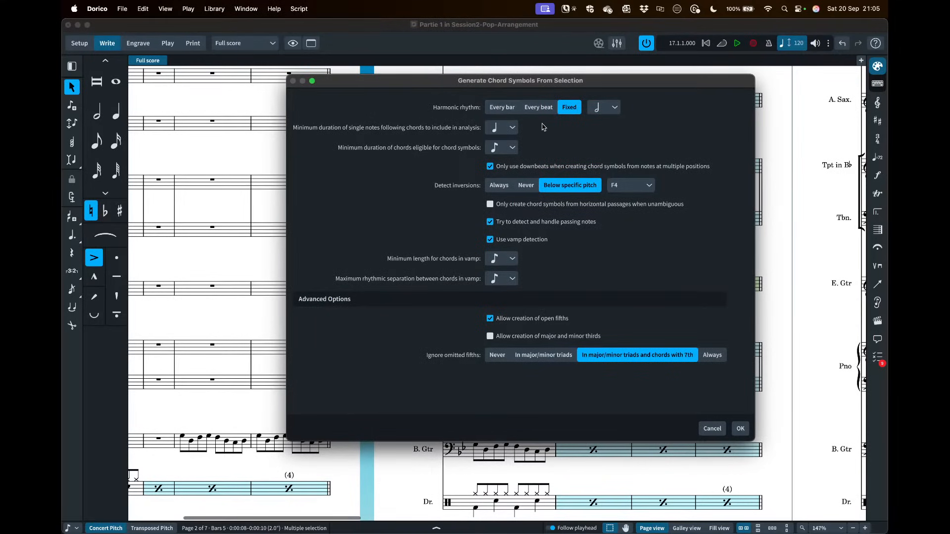
click(539, 112)
click(740, 429)
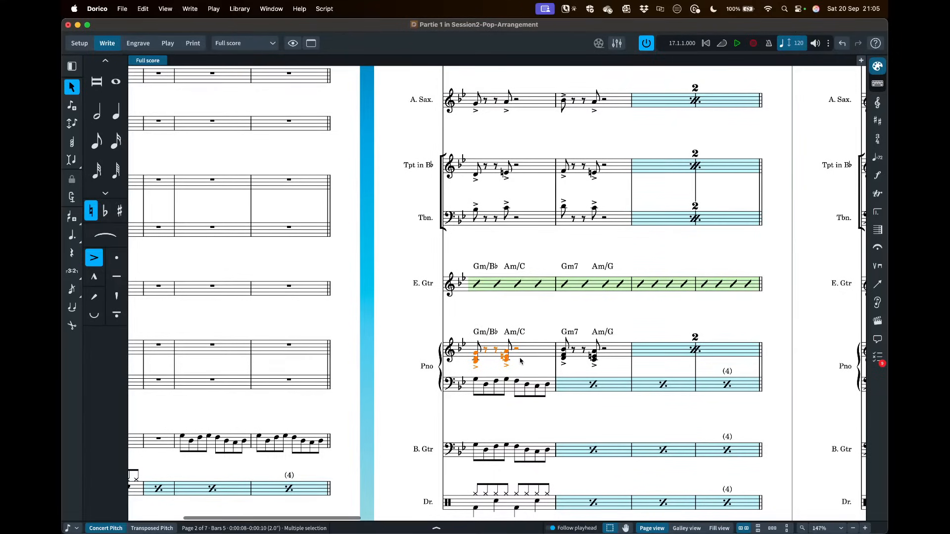
key(super+z)
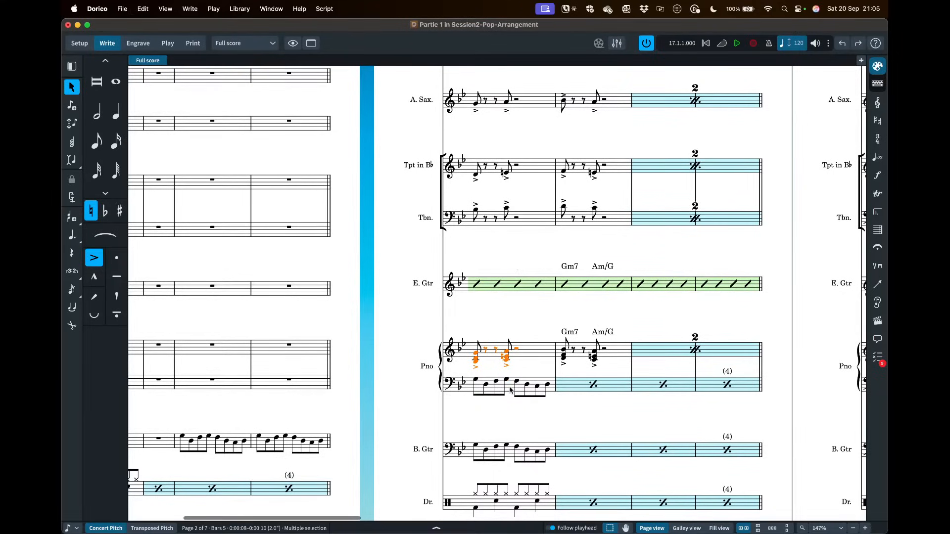
- Try generating chord symbols from both Piano staves in bar 5, keeping the harmonic rhythm at Every beat
key(j)
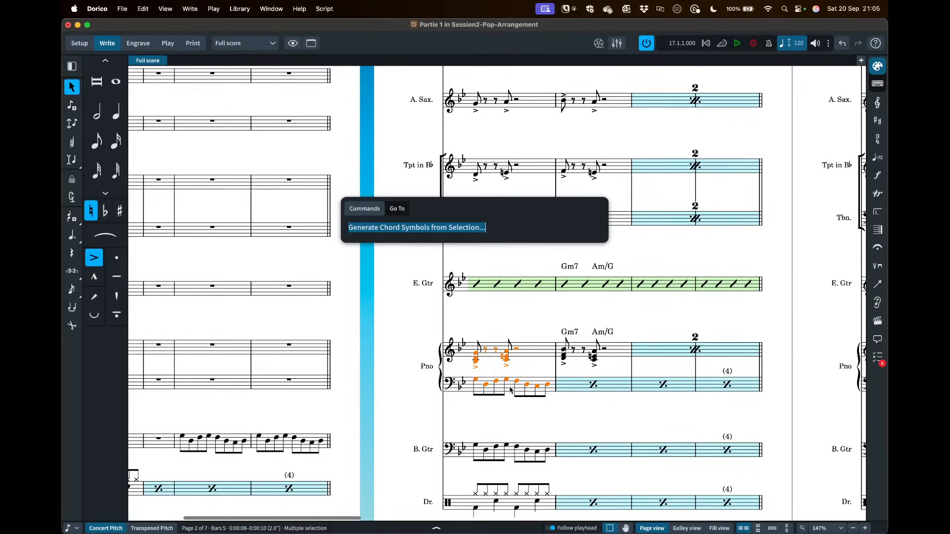
key(Return)
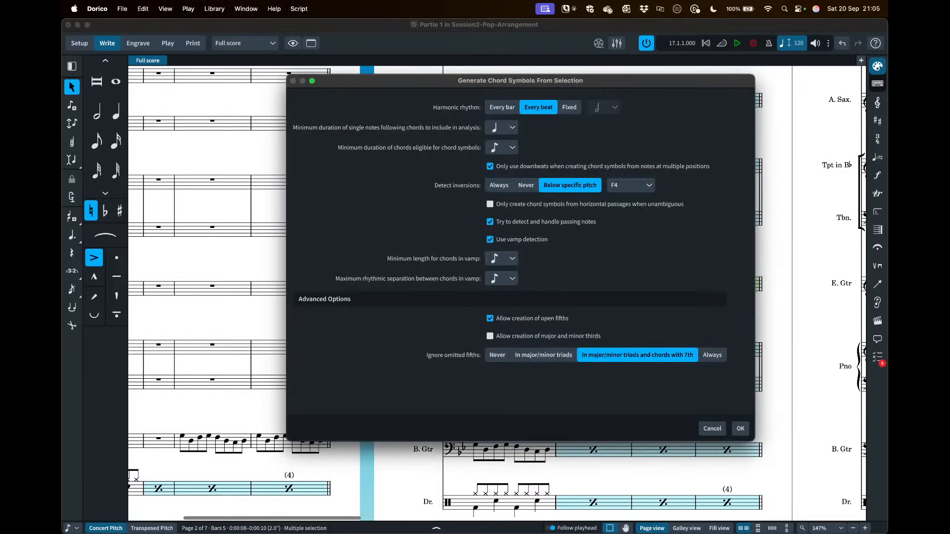
key(Return)
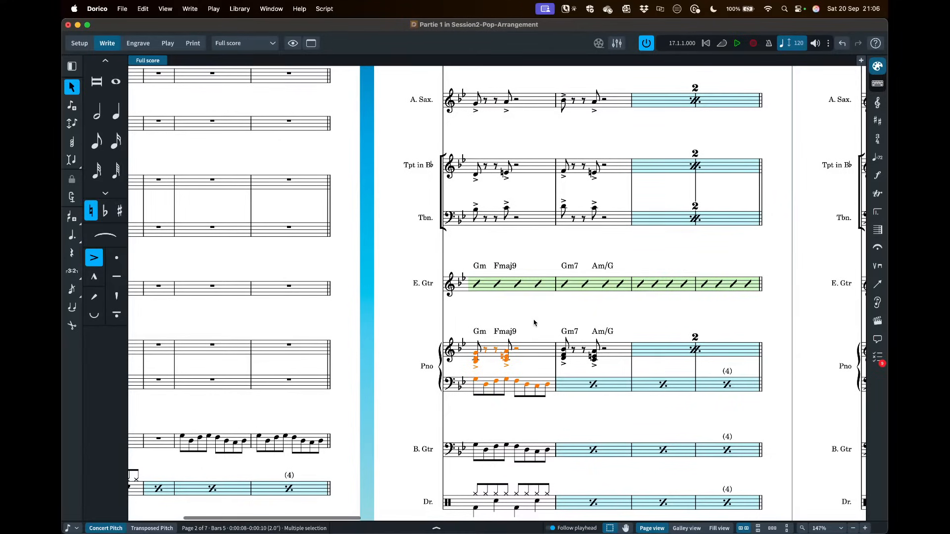
key(j)
key(Return)
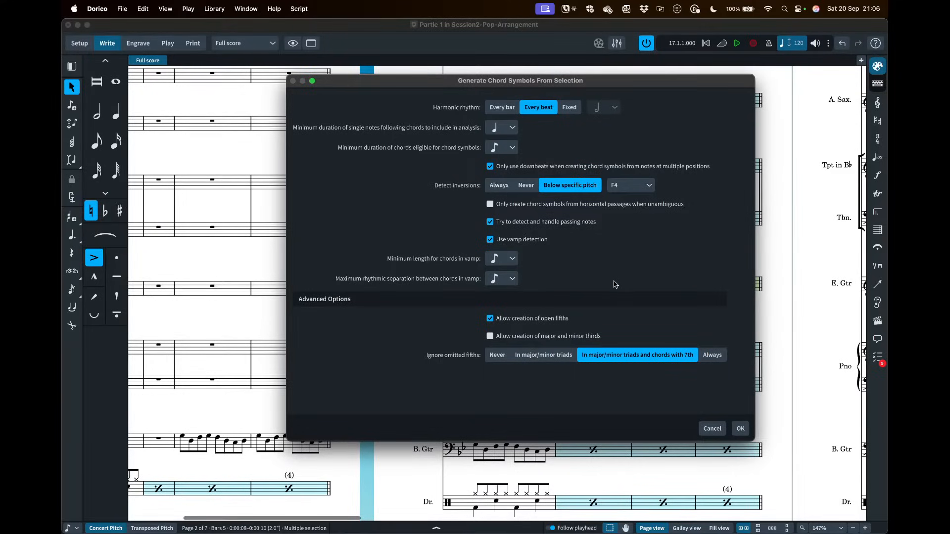
key(Return)
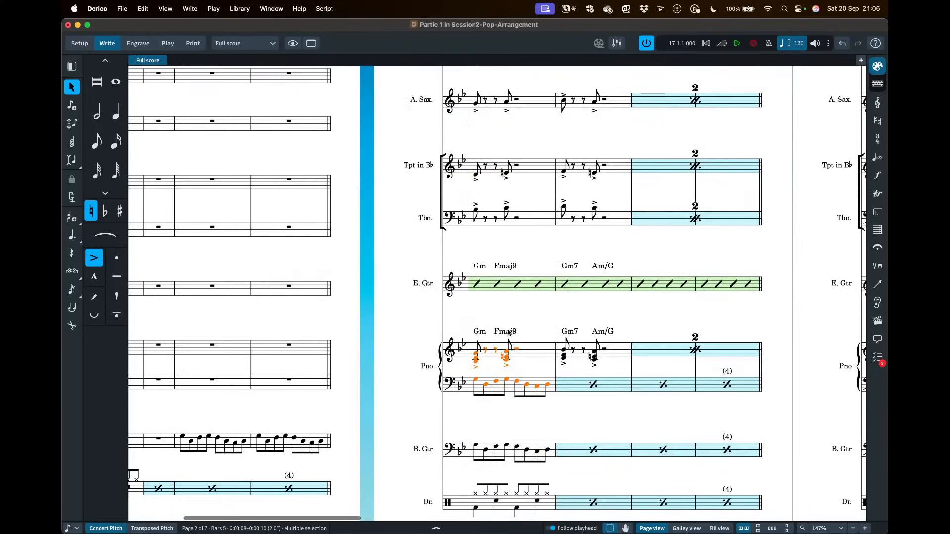
- Undo the generated bar 5 chord symbols and the earlier deletion to bring back Gm and Am/G
click(506, 332)
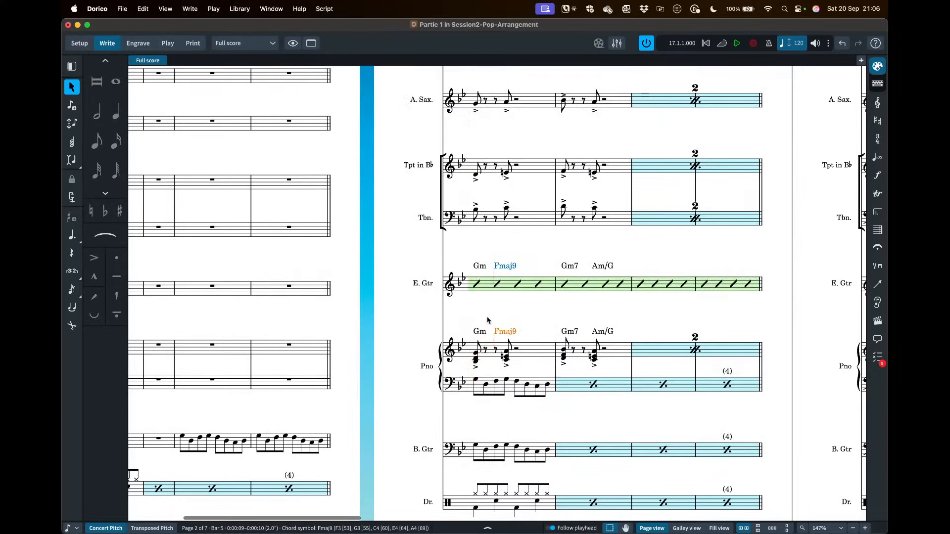
scroll(525, 314, up, 2)
scroll(526, 315, up, 1)
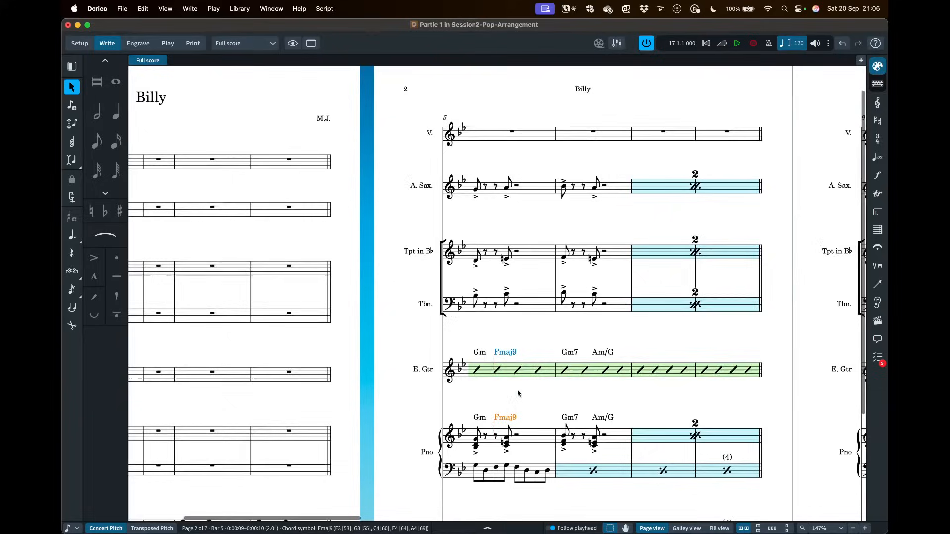
scroll(523, 354, down, 2)
key(super+z)
key(super+z)
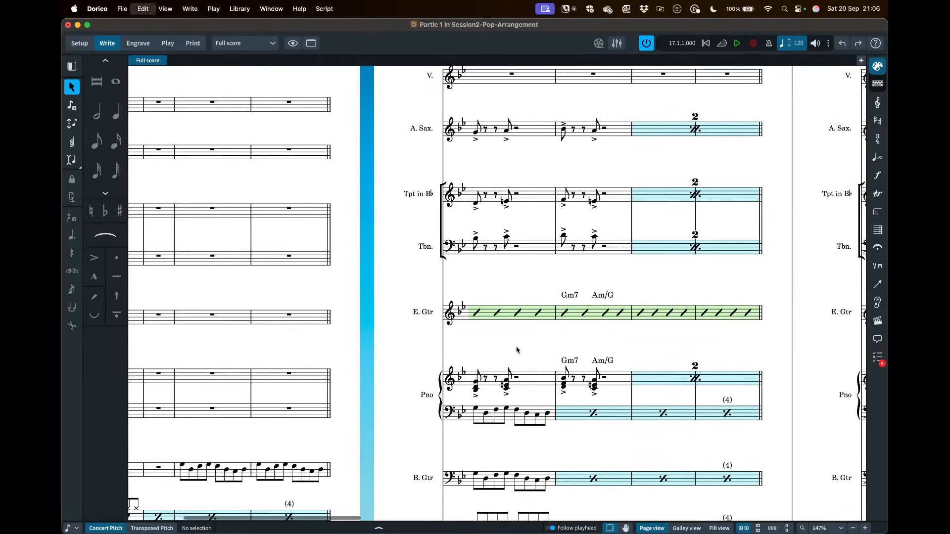
- Delete the bar 5 notes of the Alto Saxophone, Trumpet and Trombone
scroll(528, 322, up, 3)
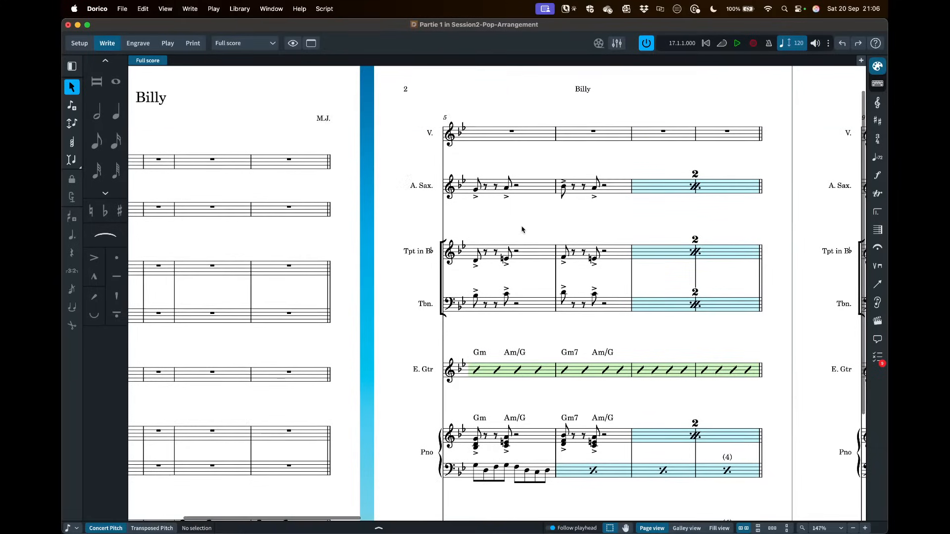
click(535, 187)
shift+click(528, 308)
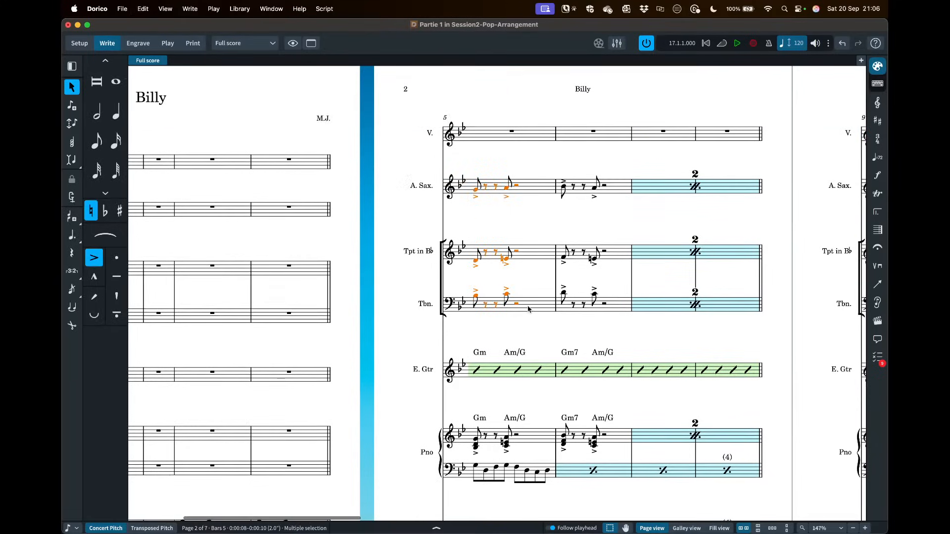
key(Delete)
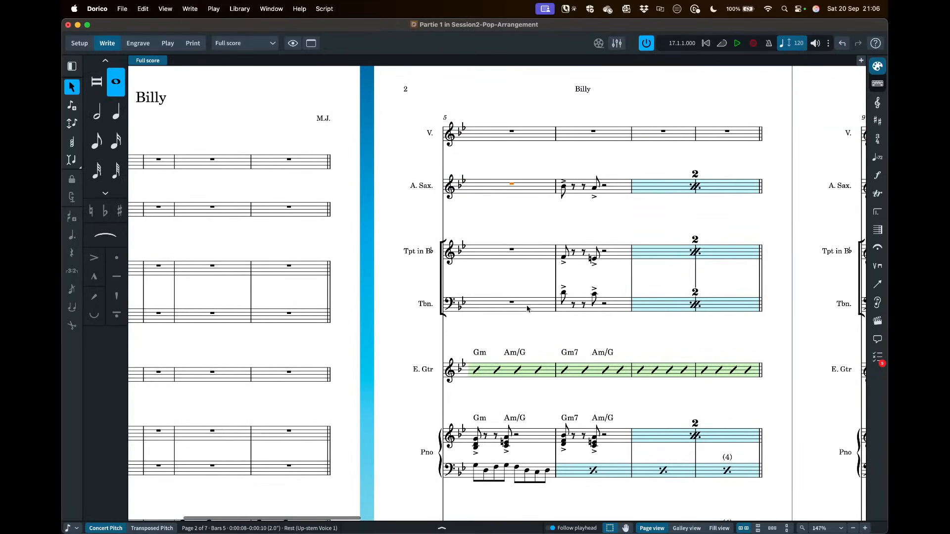
- Try generating one note per beat from the chord symbols in the three wind staves' bar 5, and delete the generated notes
shift+click(491, 299)
text(j)
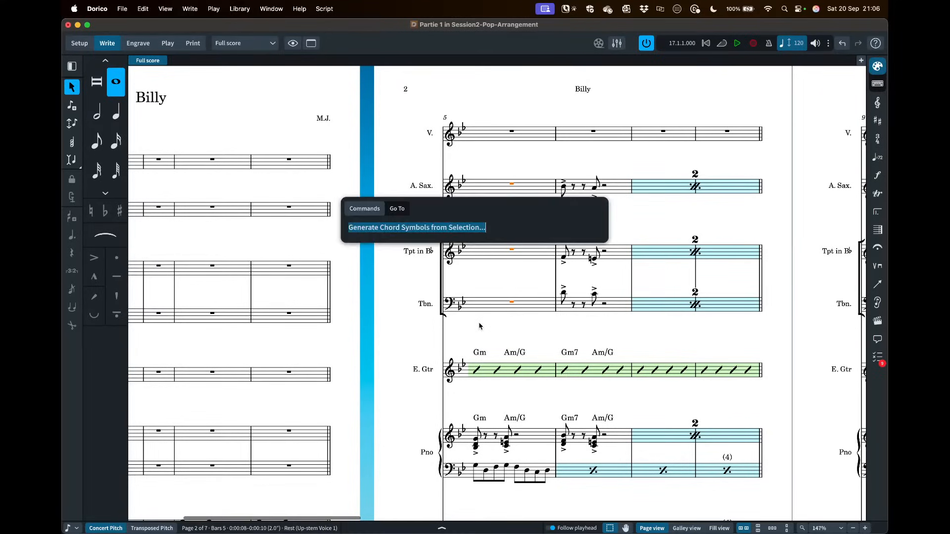
text(genere)
key(Down)
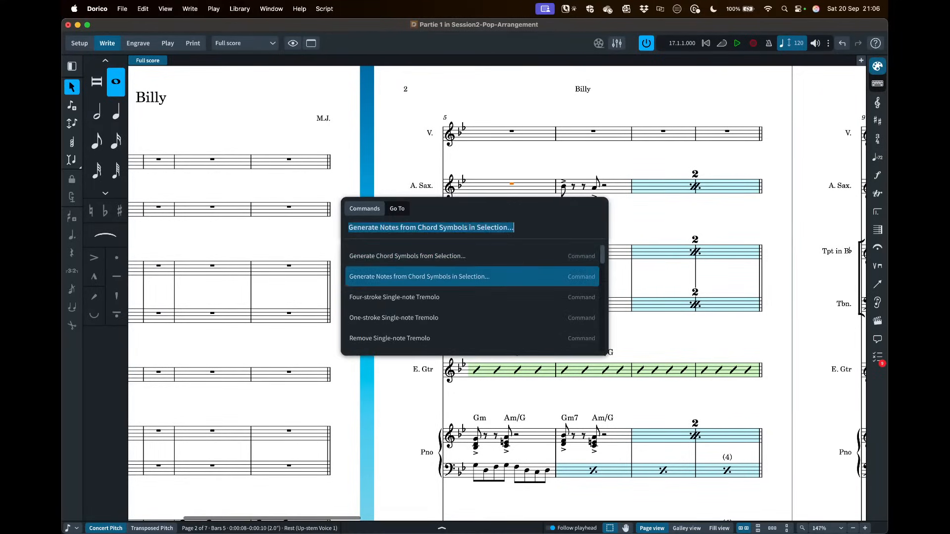
key(Return)
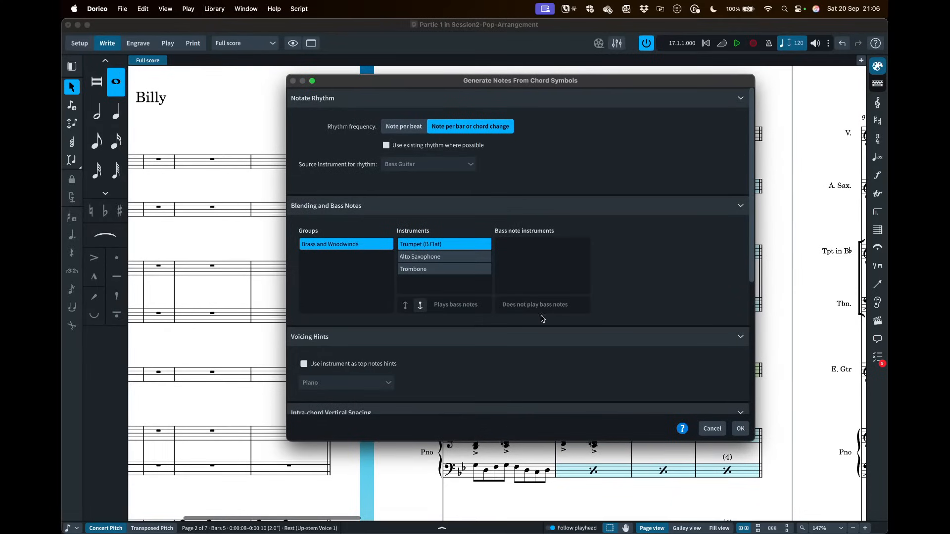
click(404, 126)
click(740, 428)
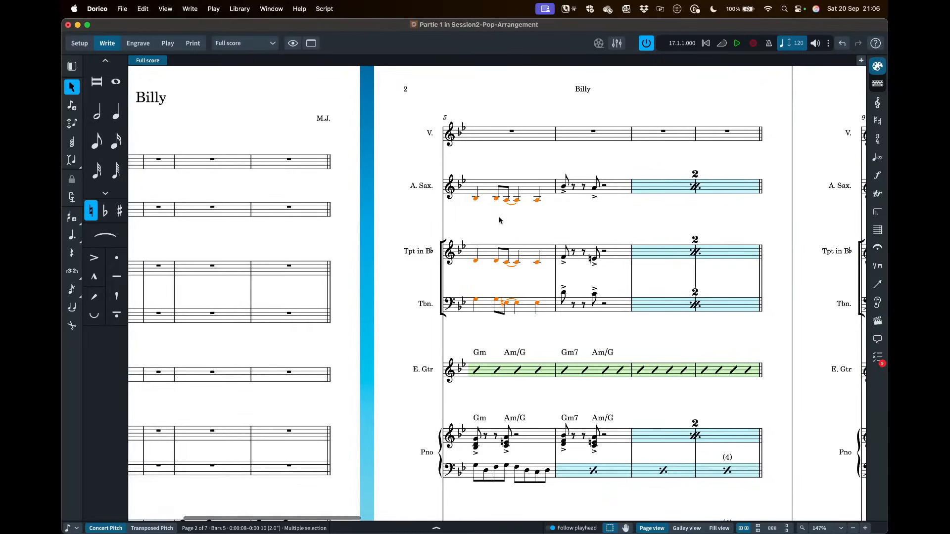
key(Delete)
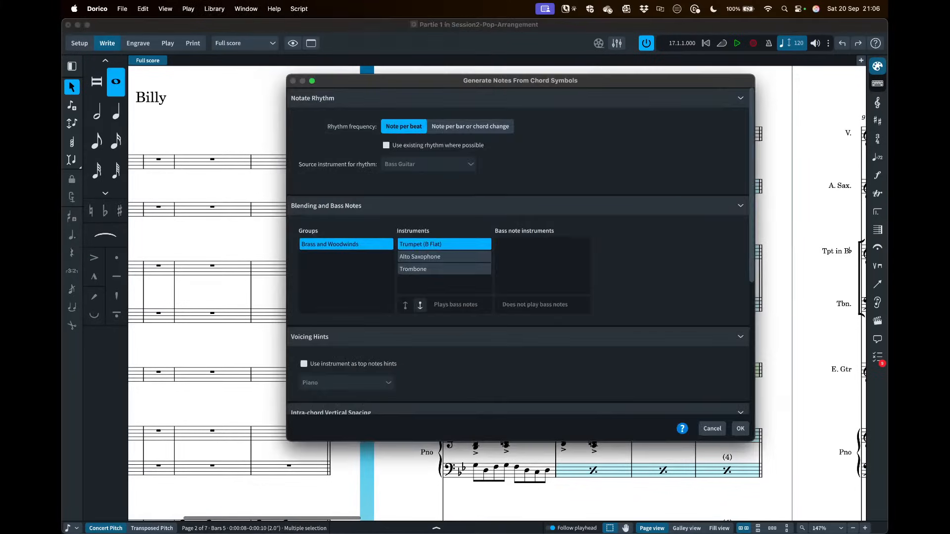
- Try generating the bar 5 wind notes with the existing rhythm taken from the Piano, and delete the generated notes
click(434, 146)
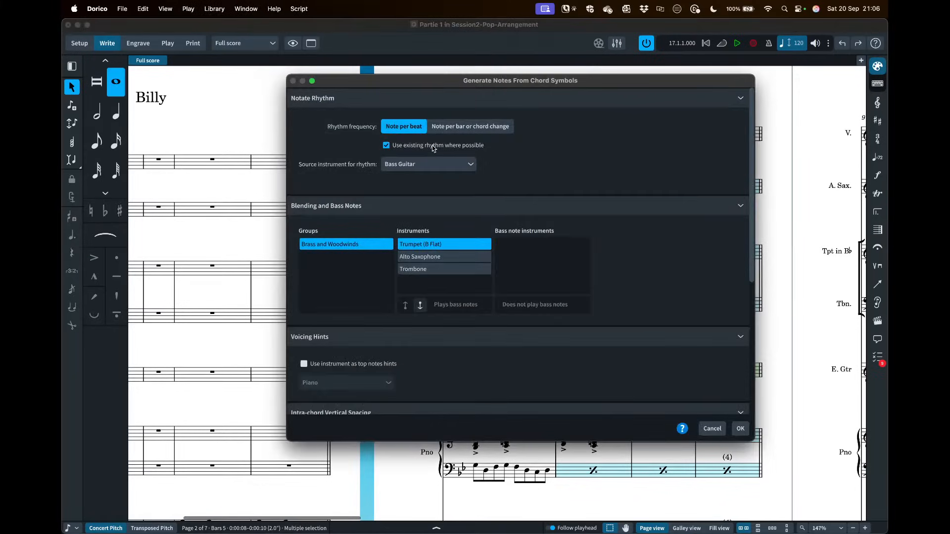
click(424, 164)
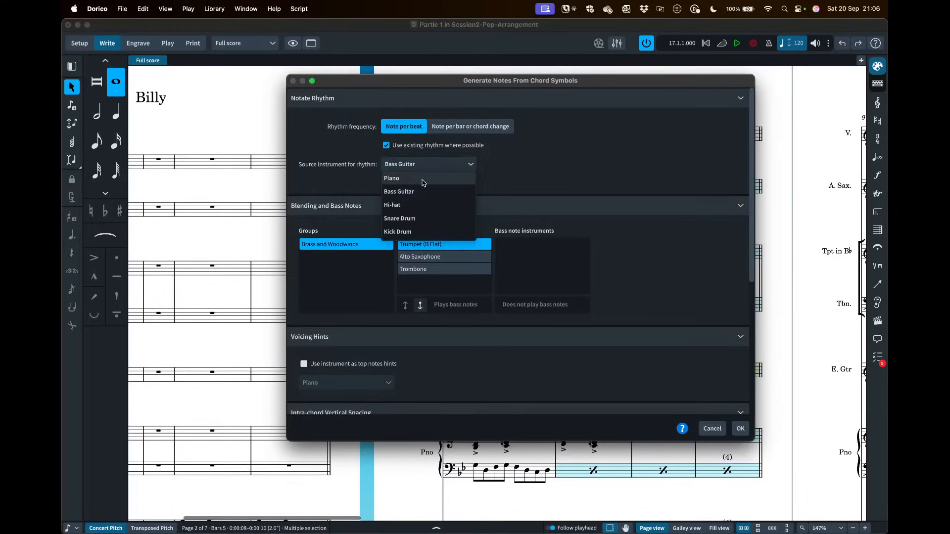
click(423, 183)
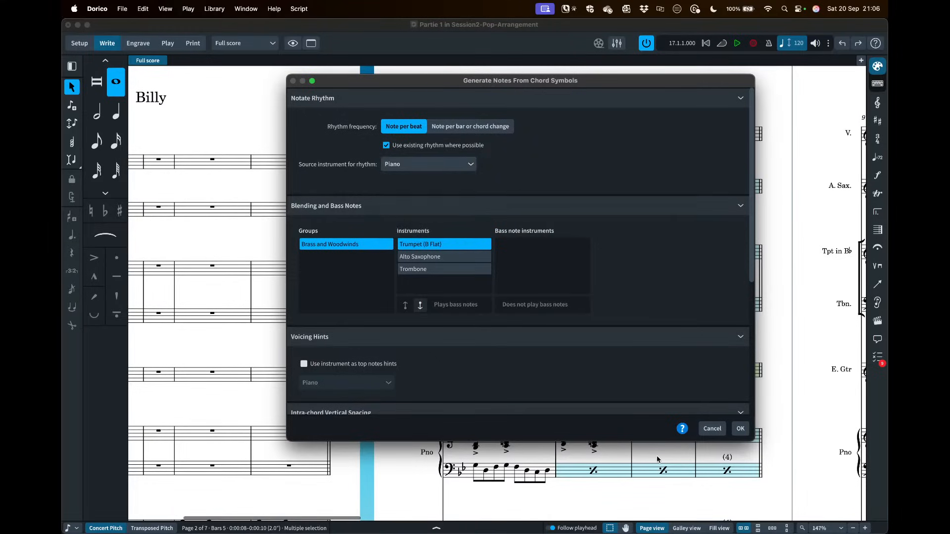
click(740, 429)
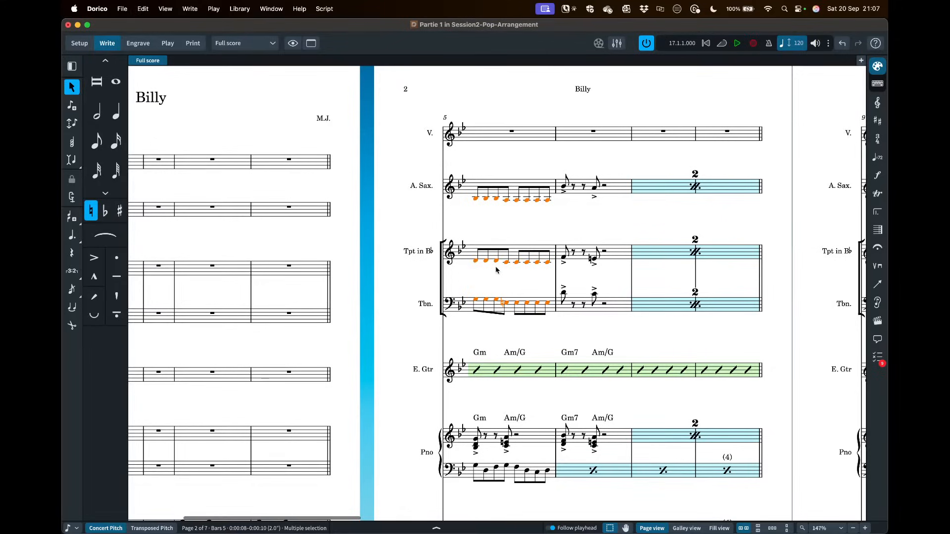
key(Delete)
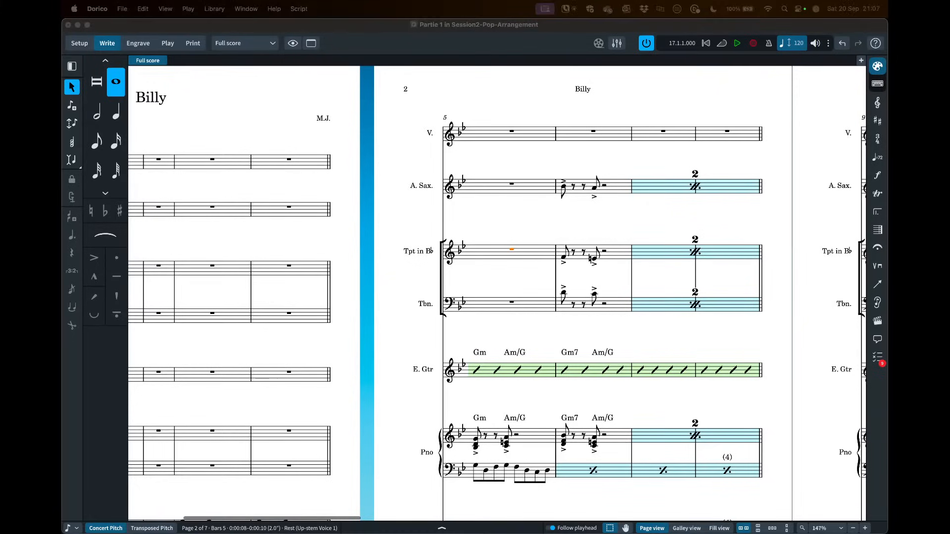
click(491, 217)
- Add rehearsal mark A at the double barline that begins bar 9
scroll(490, 218, down, 4)
scroll(491, 217, left, 2)
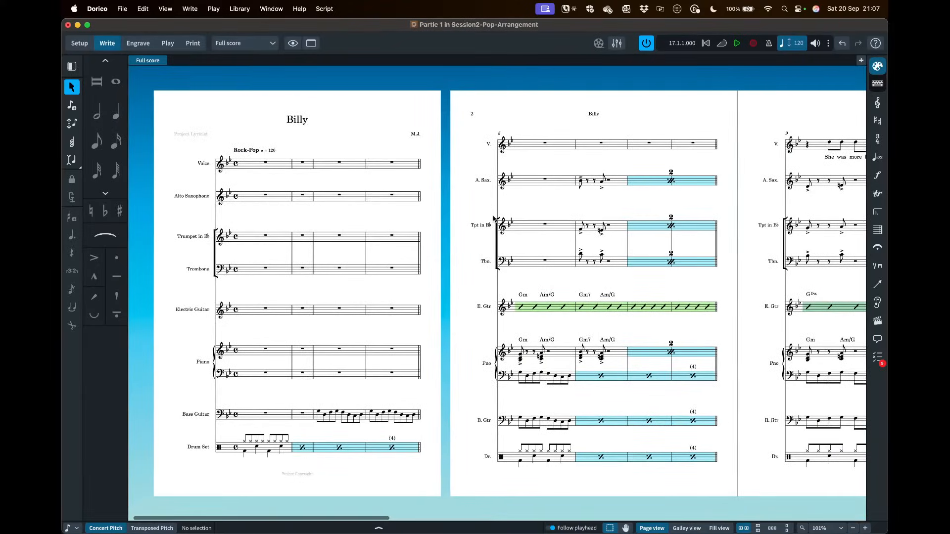
scroll(594, 198, right, 2)
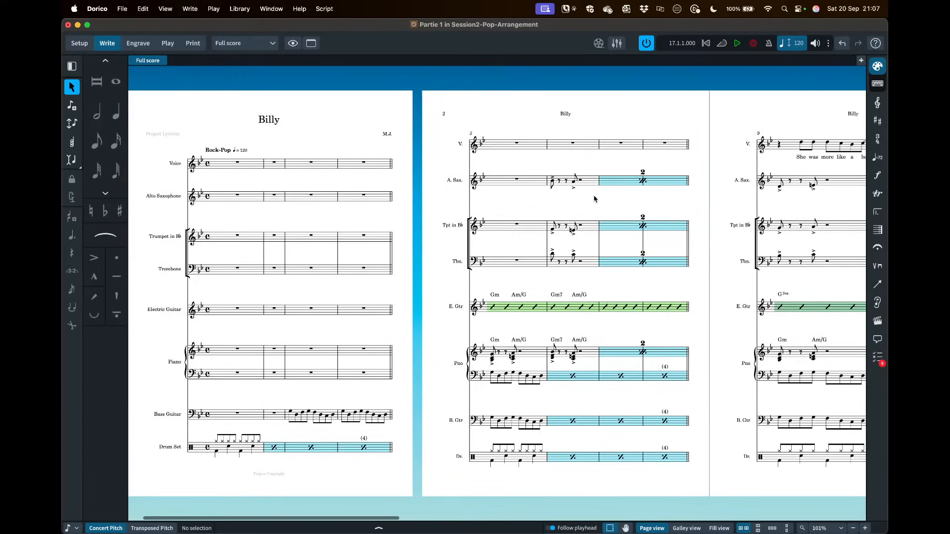
scroll(595, 199, right, 5)
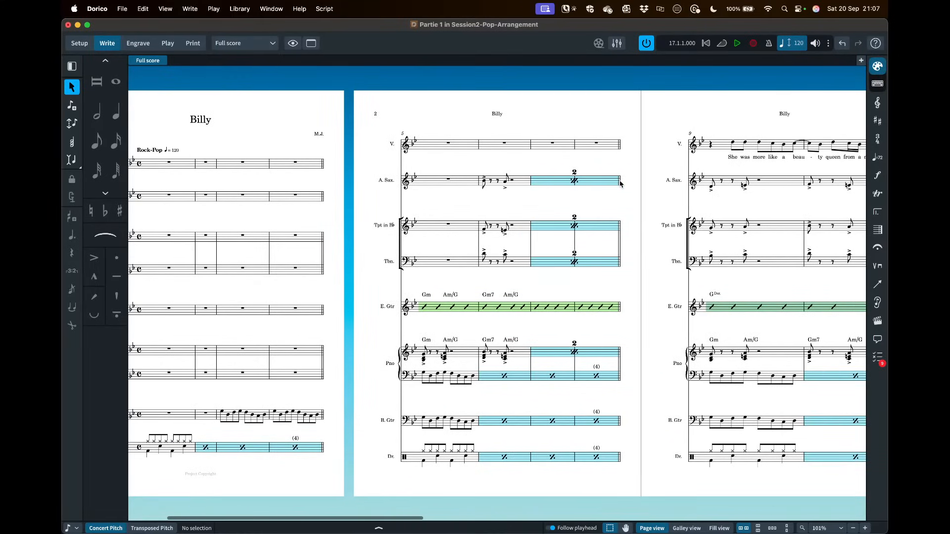
click(620, 183)
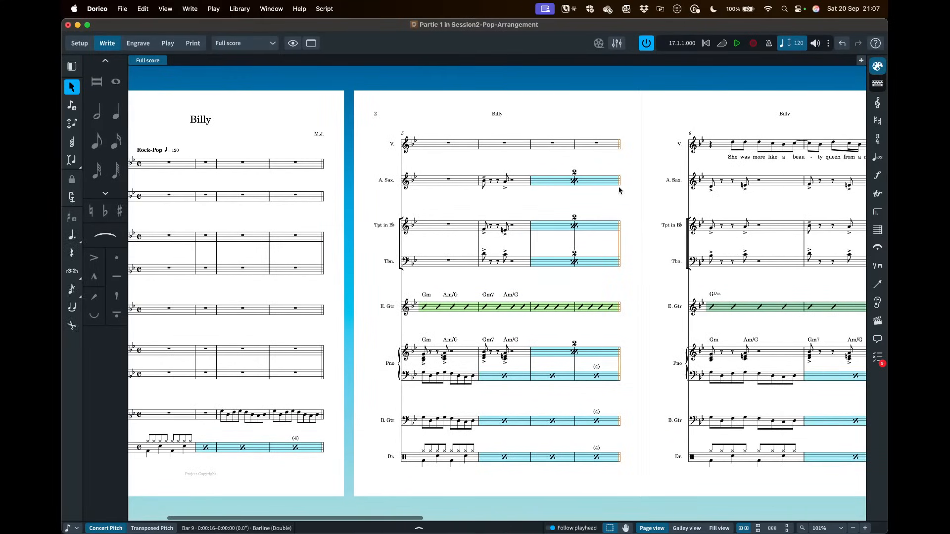
key(shift+a)
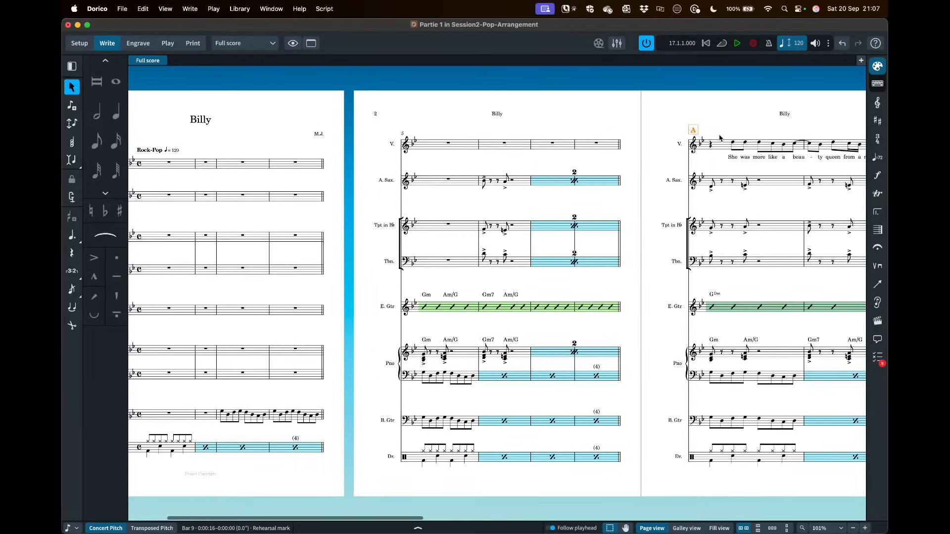
- Add a rehearsal mark at the barline that begins bar 6
key(z)
key(z)
scroll(721, 137, right, 3)
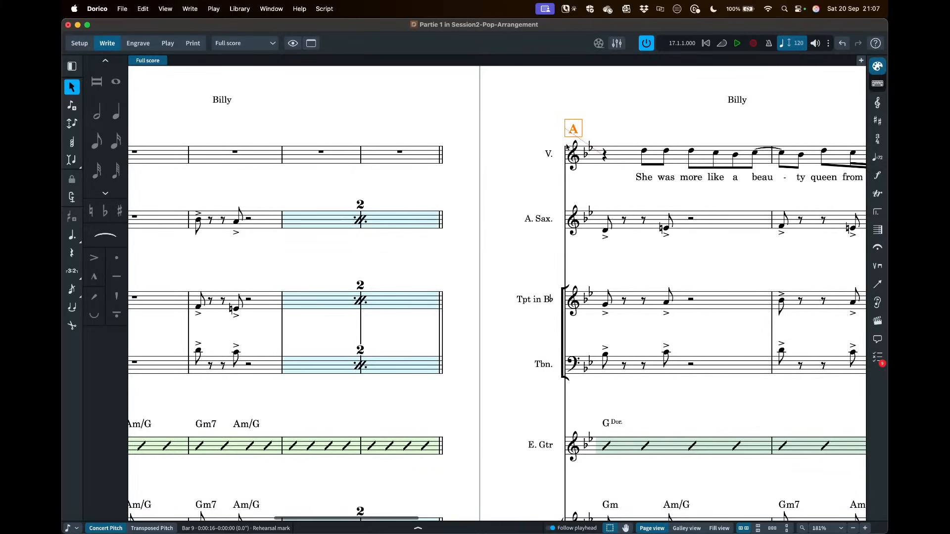
scroll(567, 147, down, 5)
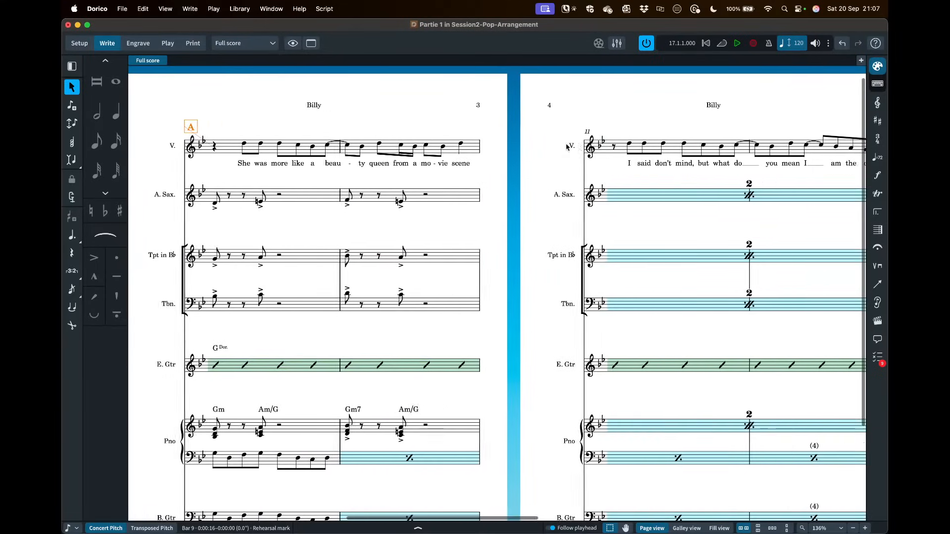
scroll(566, 146, left, 10)
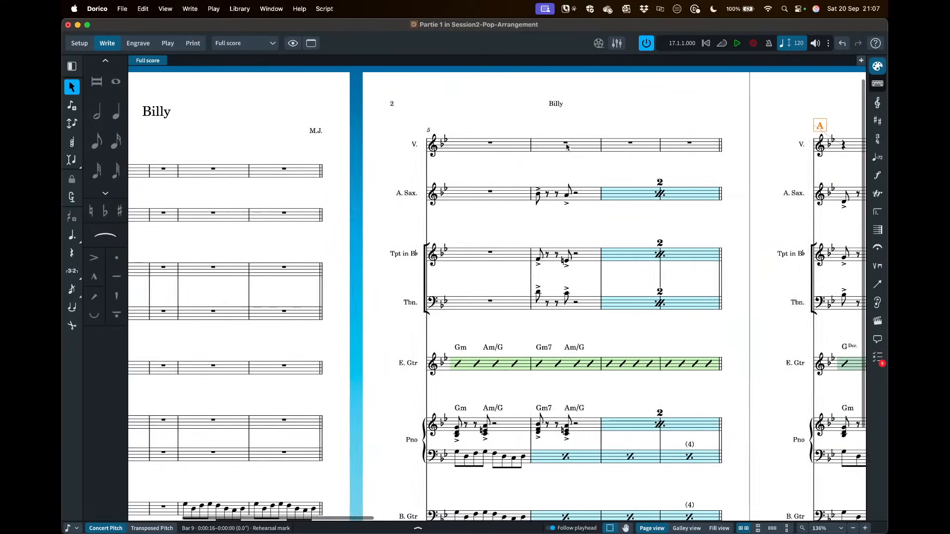
click(548, 148)
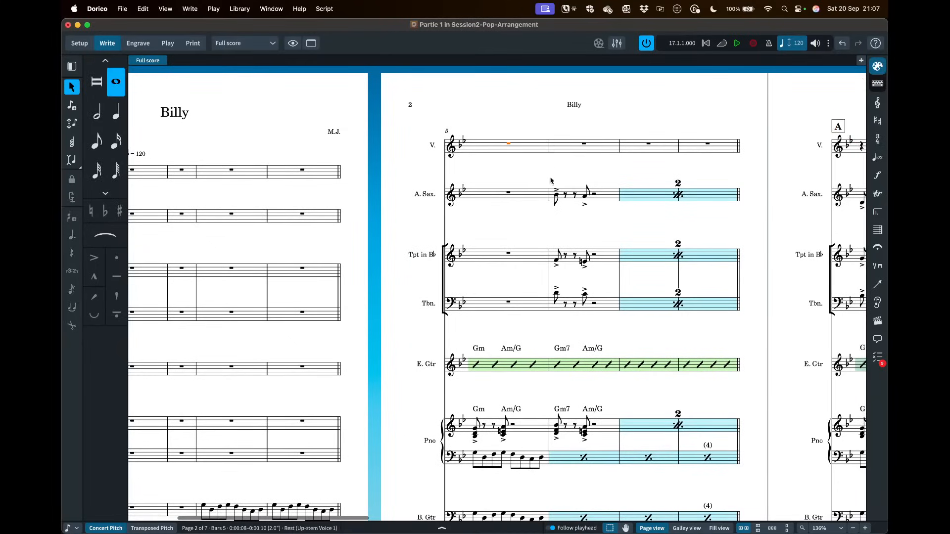
click(548, 148)
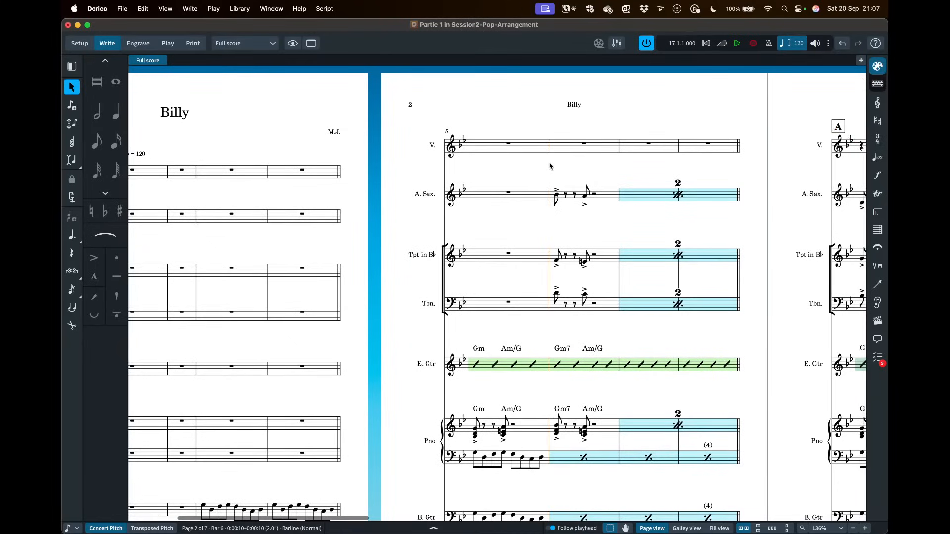
key(shift+a)
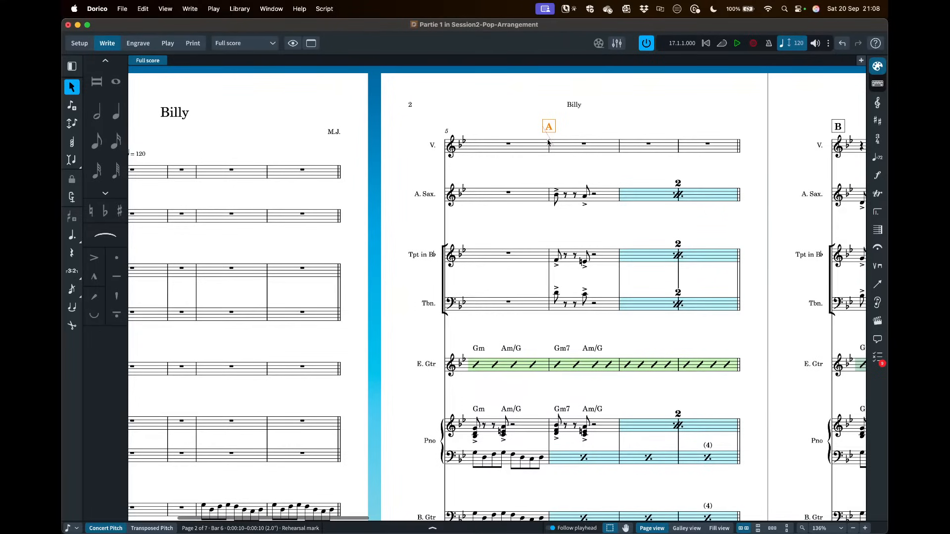
- Add a rehearsal mark at the barline that begins bar 8
scroll(548, 142, right, 3)
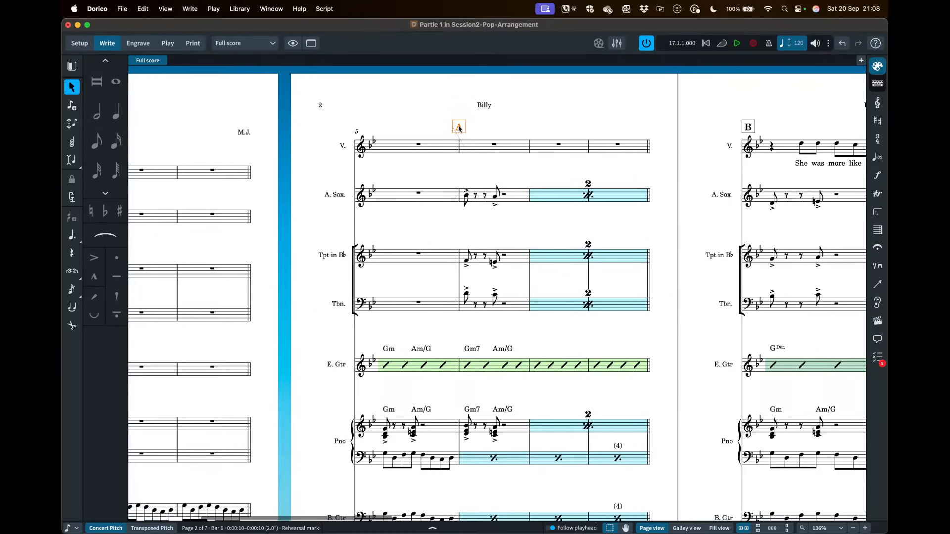
scroll(643, 116, right, 3)
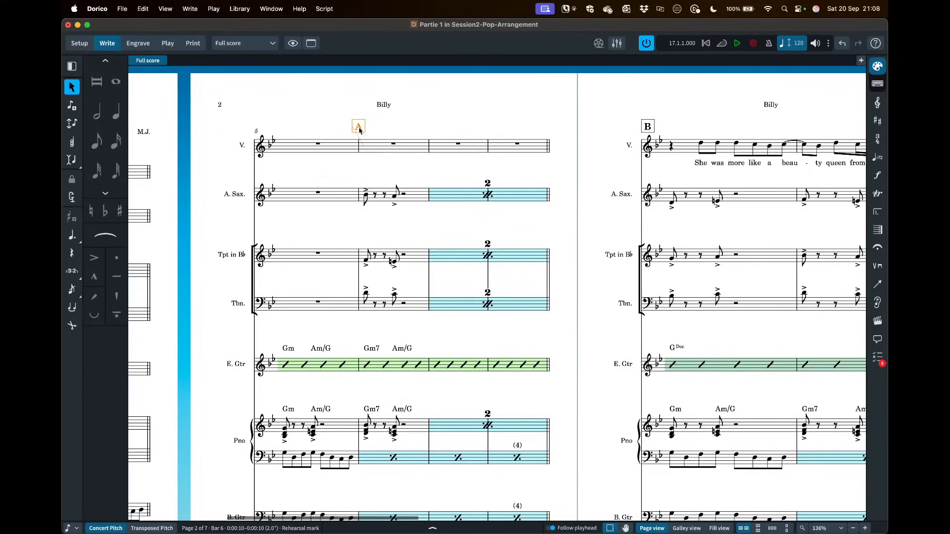
click(488, 146)
key(shift+a)
- View the available properties of bar 8's rehearsal mark, such as sequence type, index, prefix and suffix
click(433, 528)
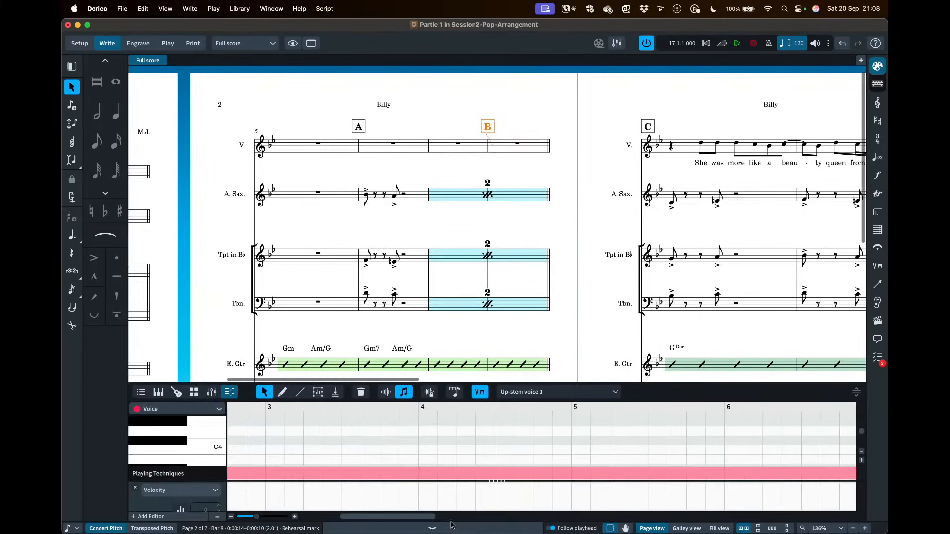
click(140, 392)
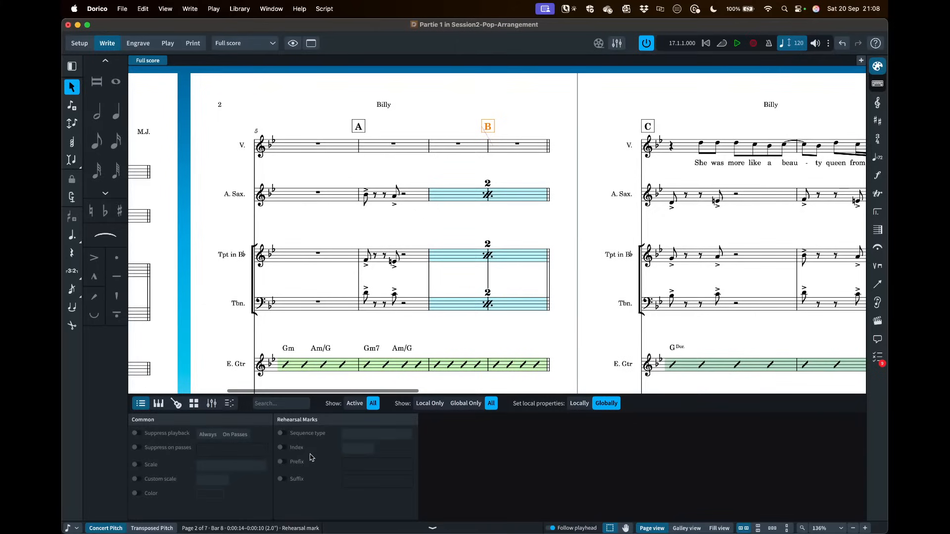
click(407, 527)
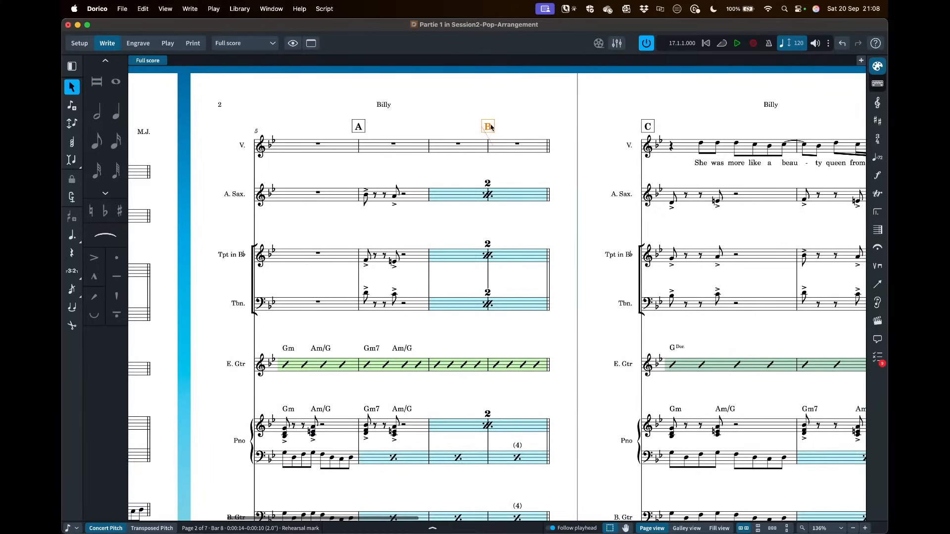
- Add the staff-attached text "This is just text" at bar 1 of the Trumpet staff
scroll(491, 127, left, 5)
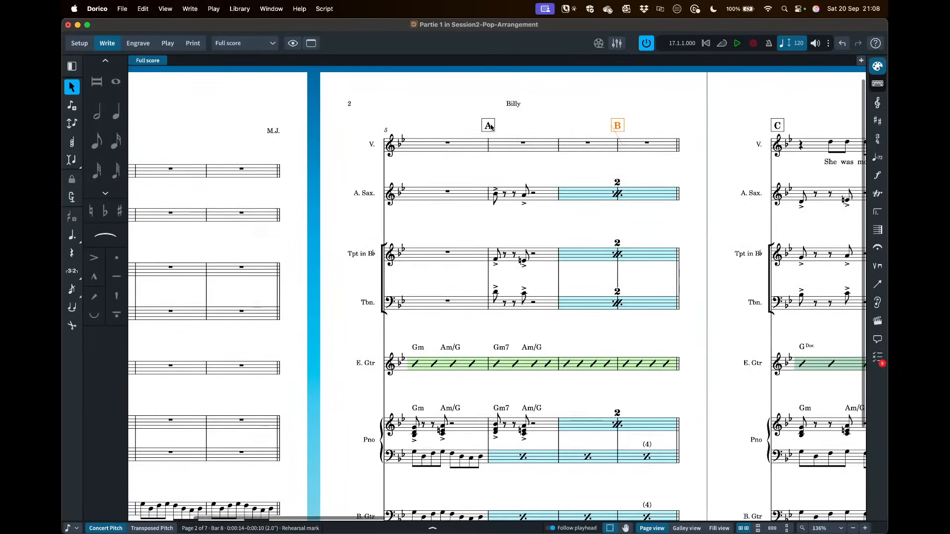
scroll(491, 128, left, 6)
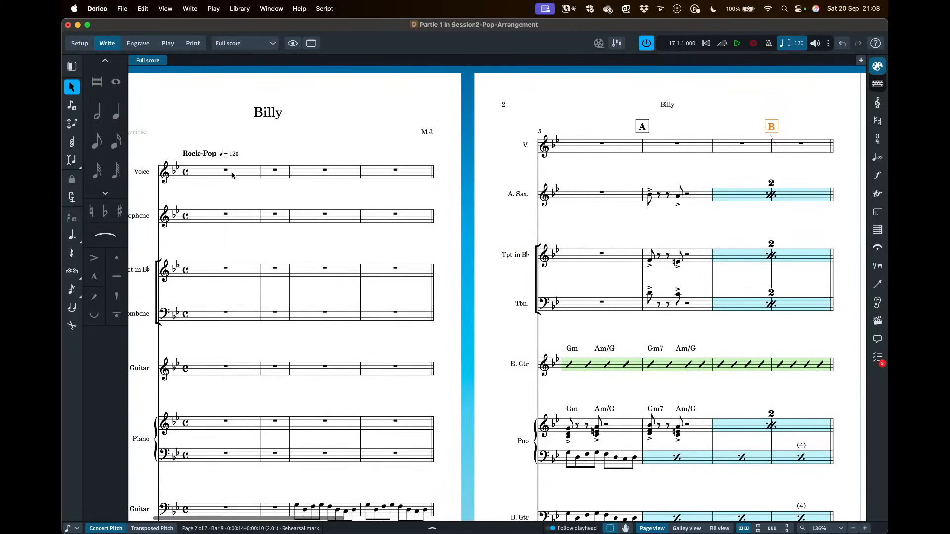
scroll(233, 175, left, 1)
scroll(240, 176, left, 1)
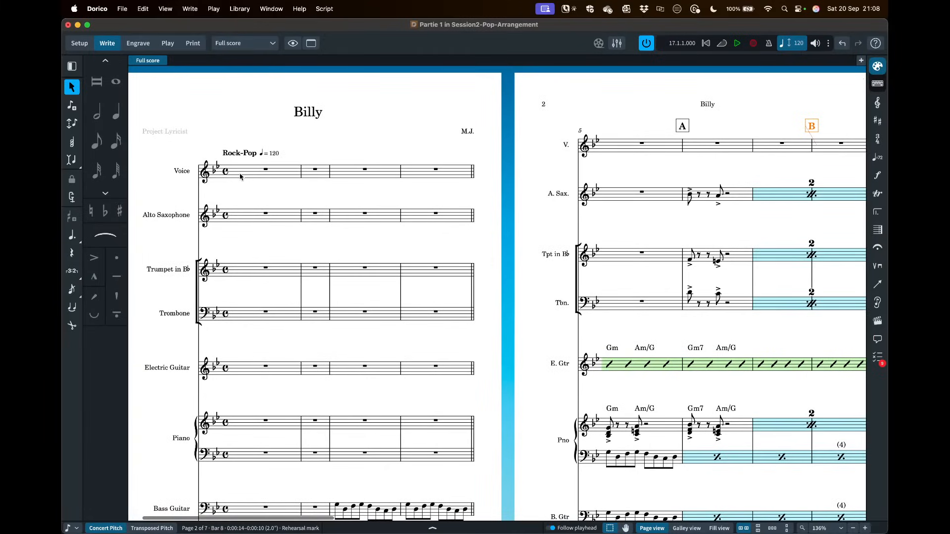
click(240, 176)
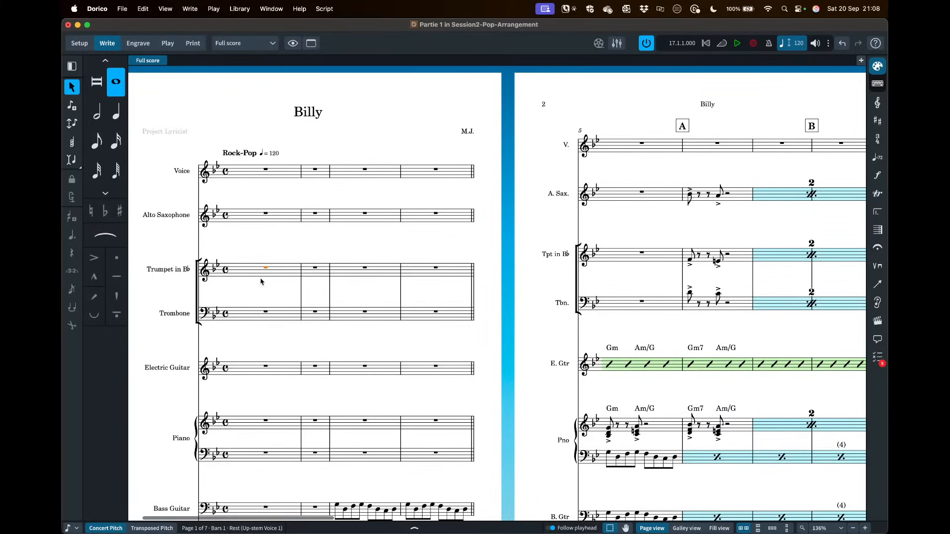
key(shift+x)
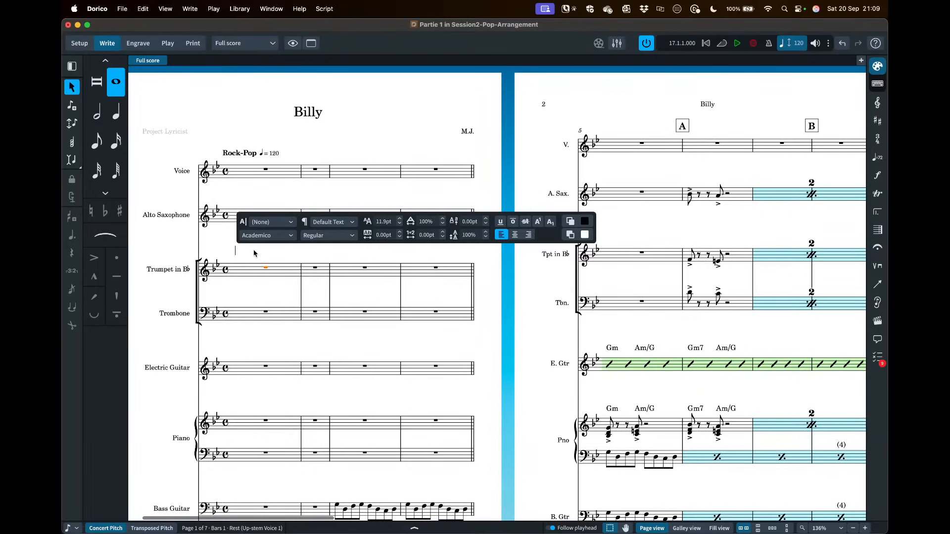
text(This is just text)
key(Escape)
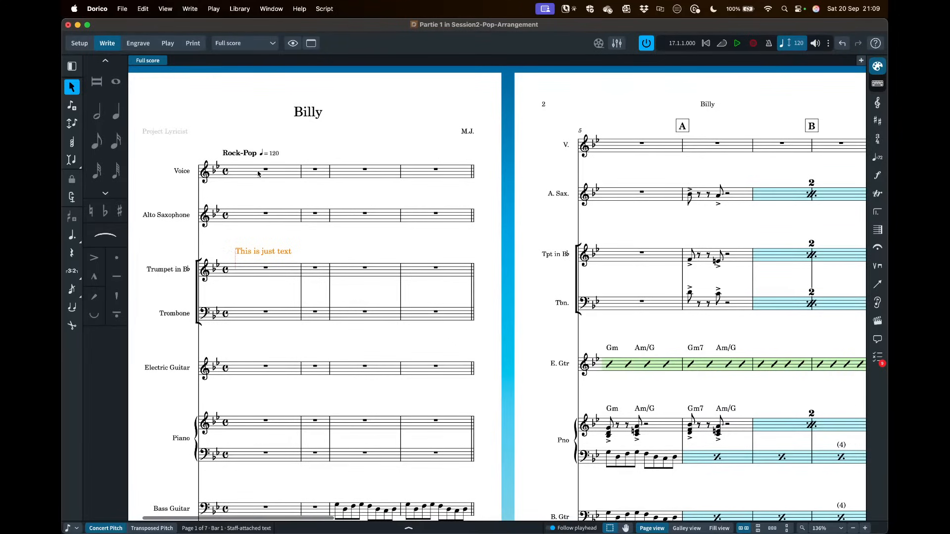
- Add the system-attached text "Intro" at bar 1, starting from the Electric Guitar's rest
click(244, 367)
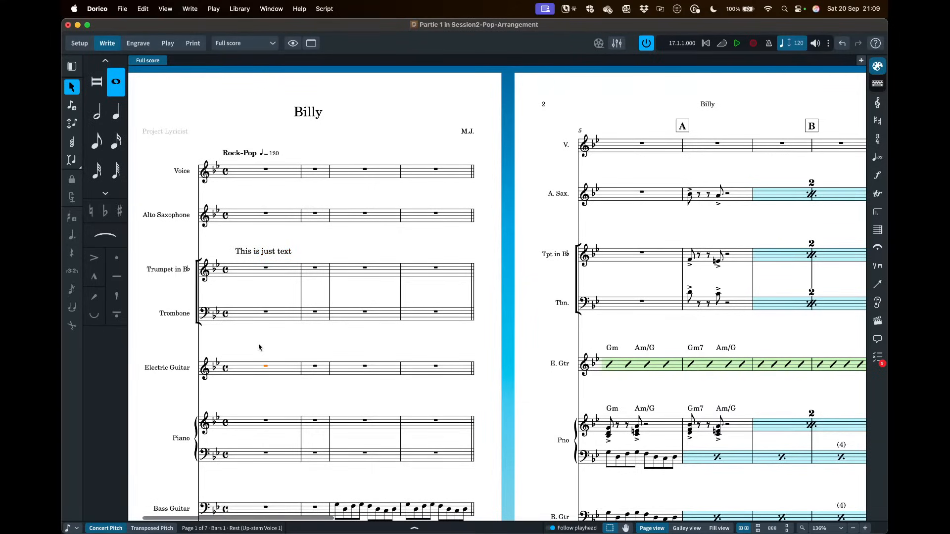
key(shift+x)
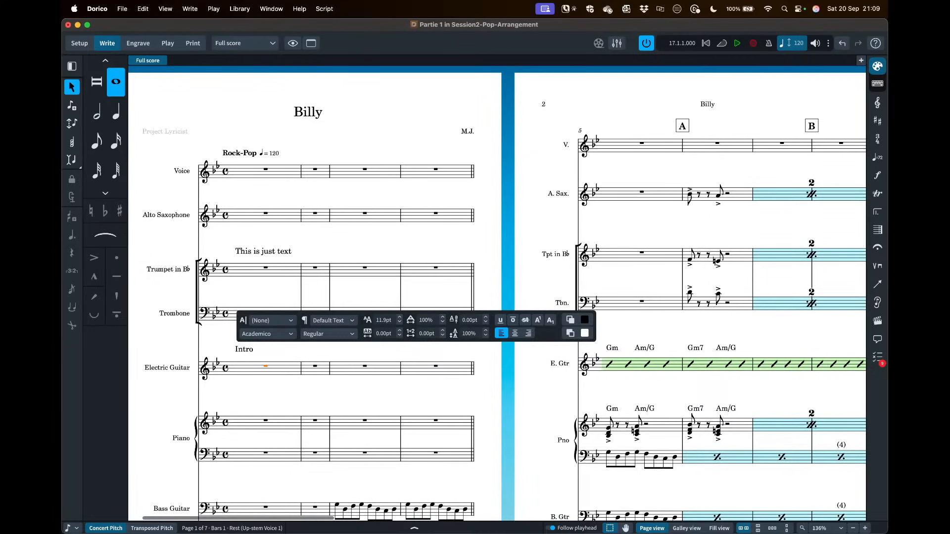
key(Escape)
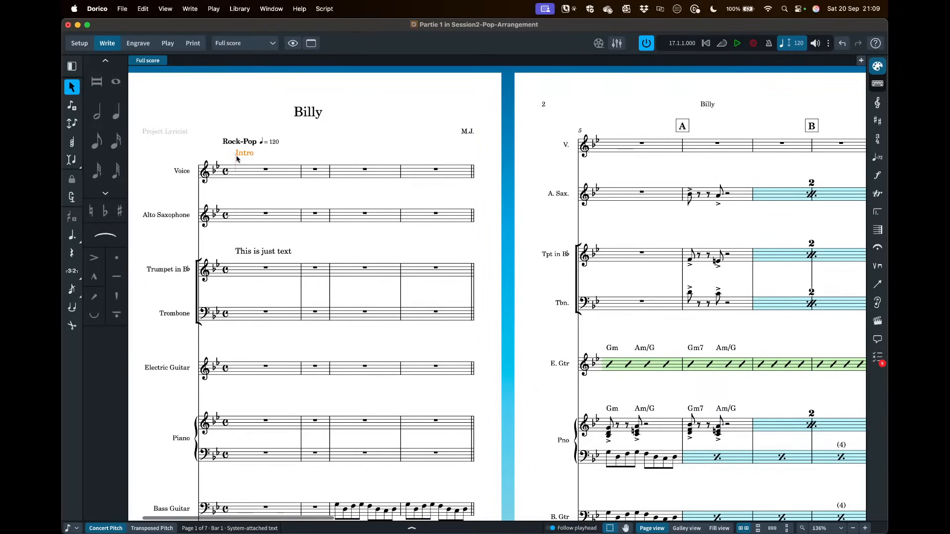
- Compare the object types reported for the Trumpet text, the "Intro" text and the Rock-Pop tempo mark in bar 1
key(F1)
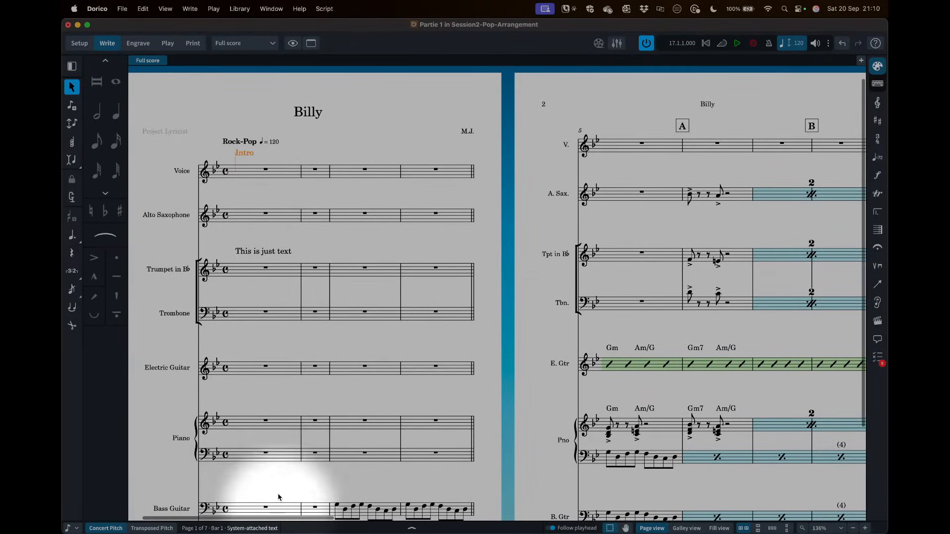
click(267, 252)
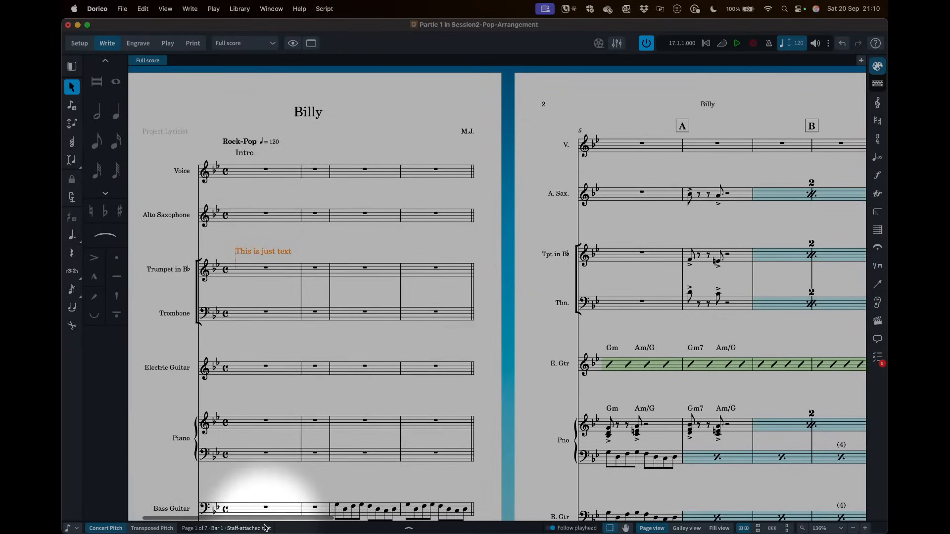
click(244, 153)
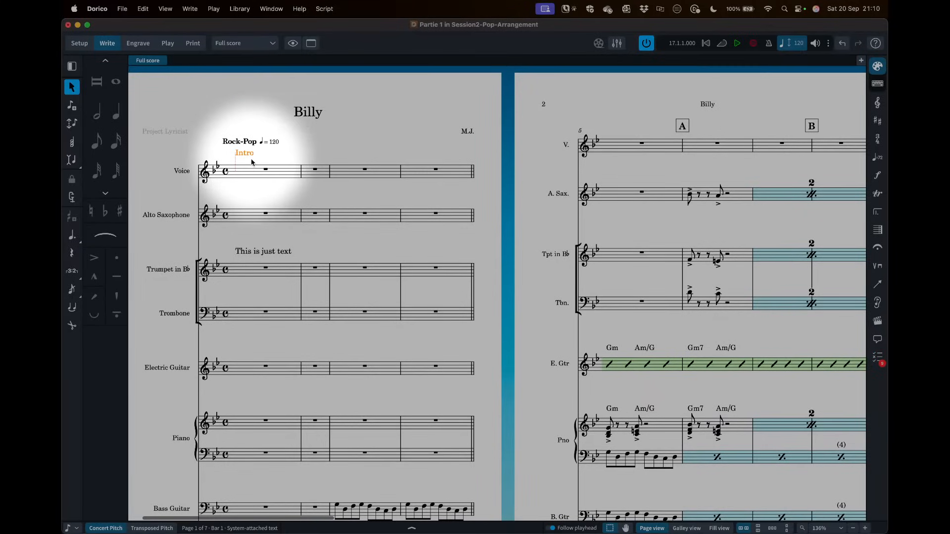
click(252, 142)
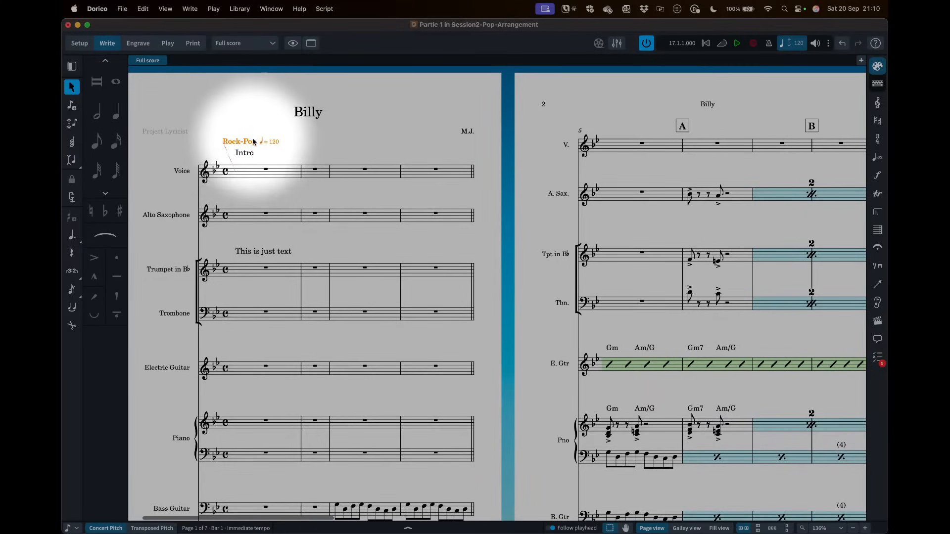
click(242, 154)
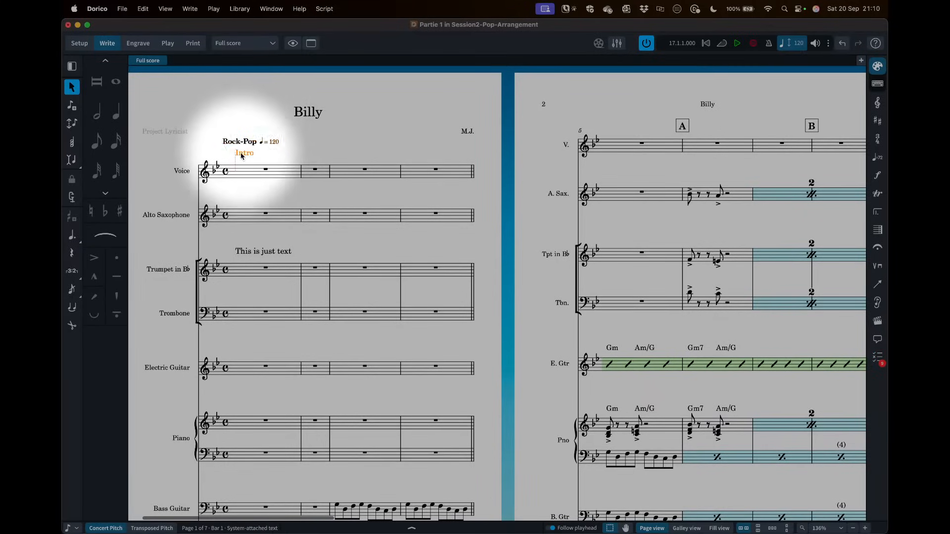
- Check which bar 1 texts appear in the Electric Guitar and Trumpet part layouts, returning to the full score each time
click(257, 369)
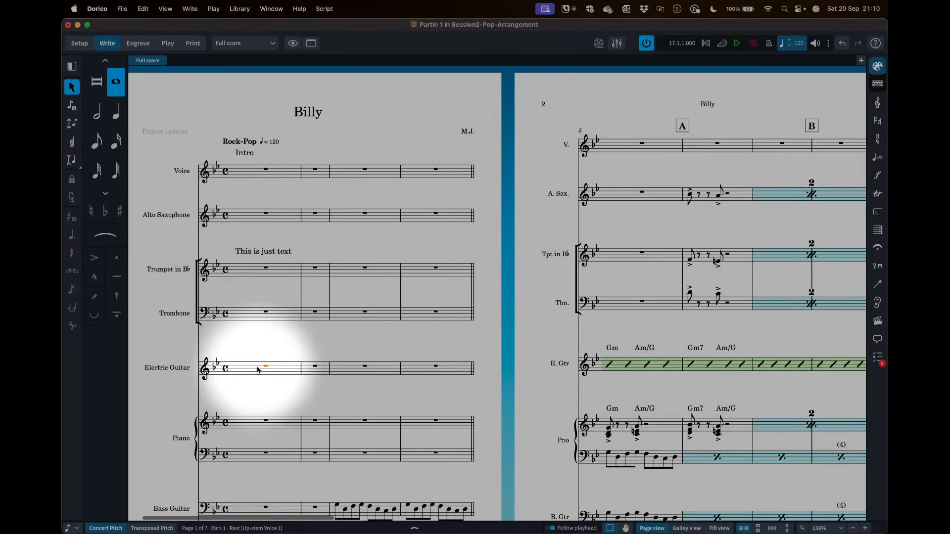
click(243, 43)
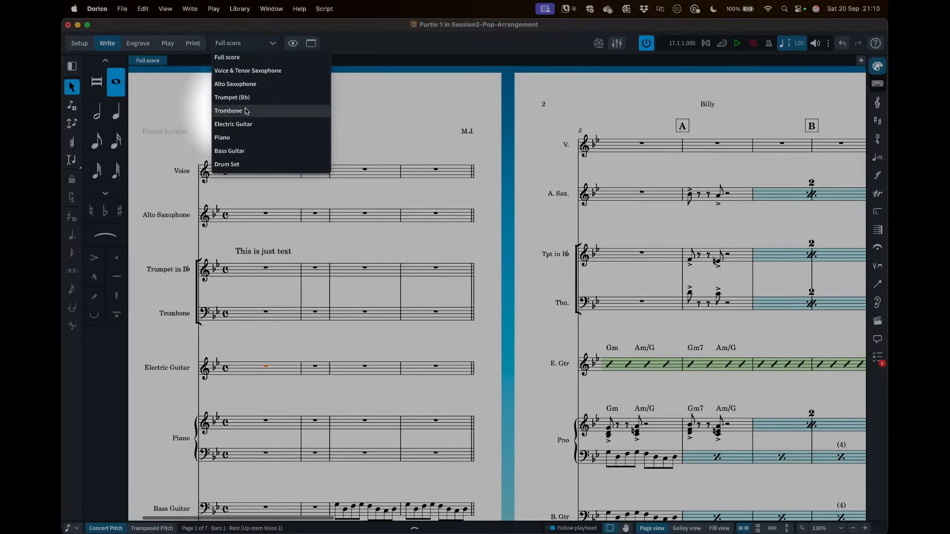
click(266, 371)
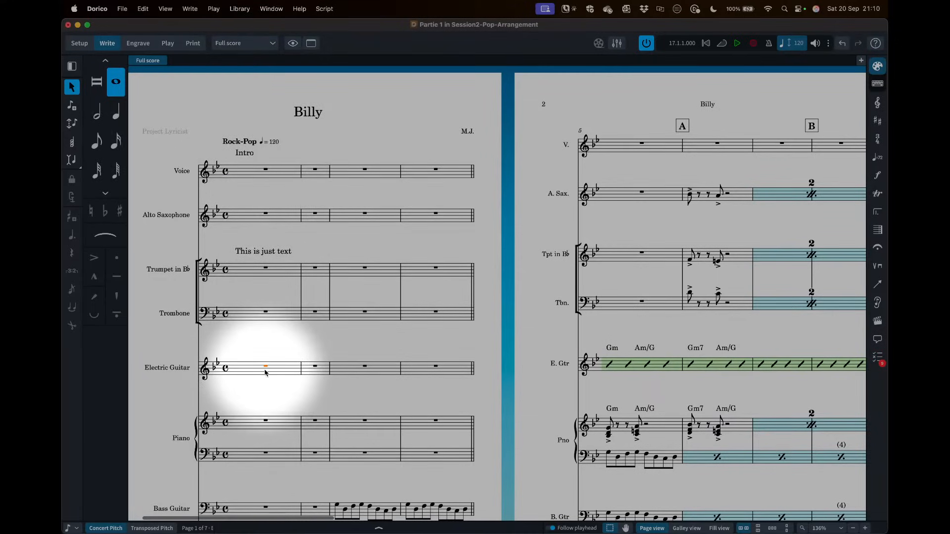
key(w)
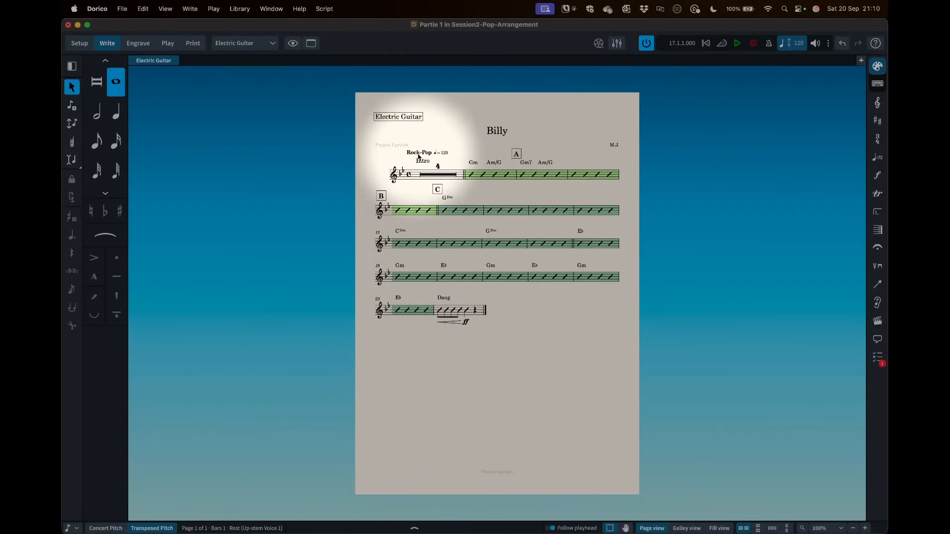
key(w)
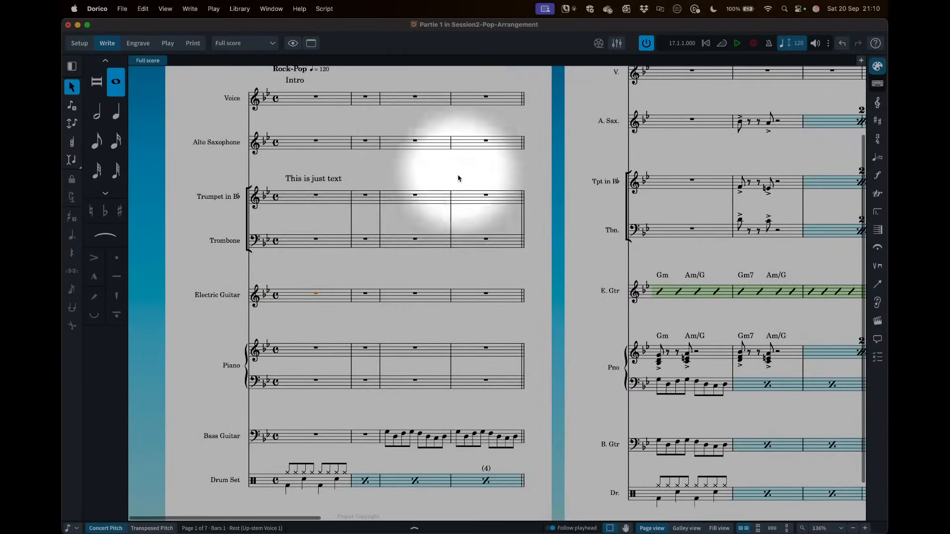
click(313, 198)
key(w)
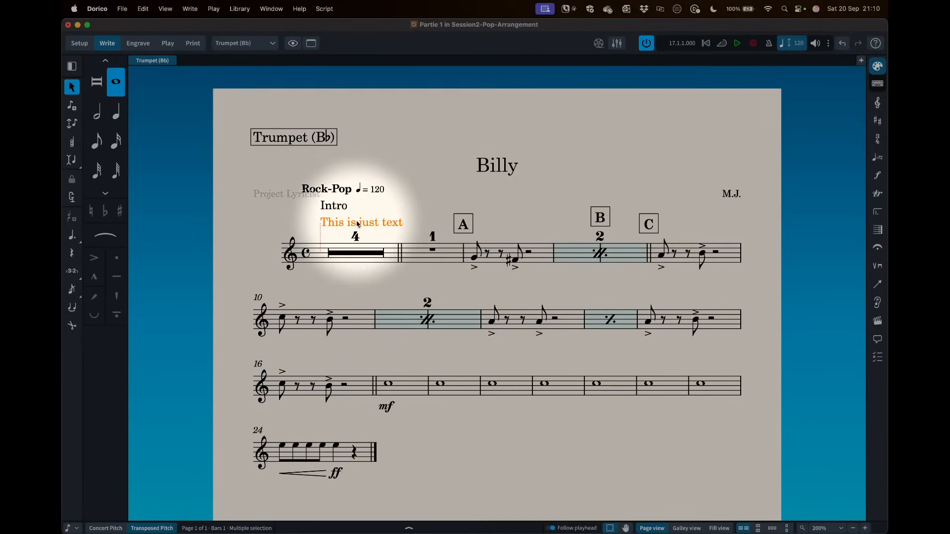
key(w)
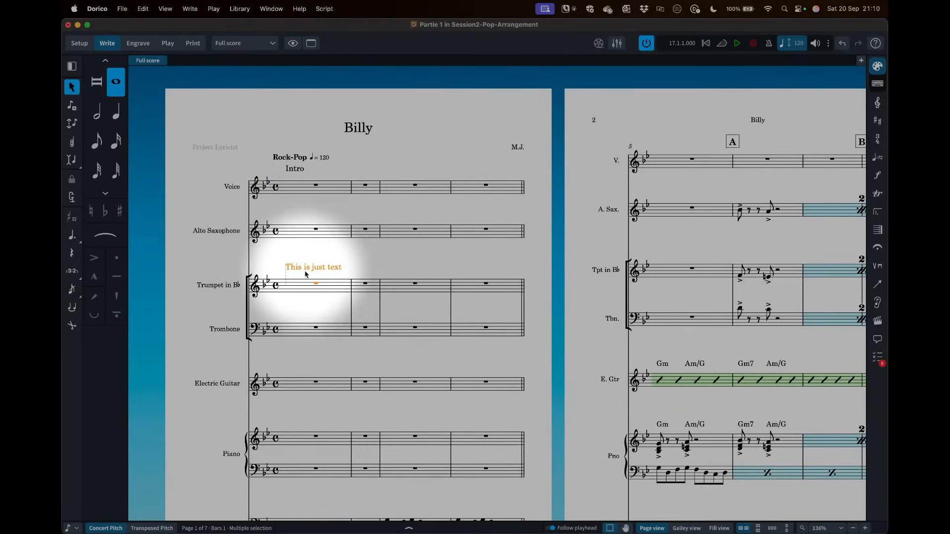
- Delete the "This is just text" staff text and the "Intro" system text from bar 1
click(323, 270)
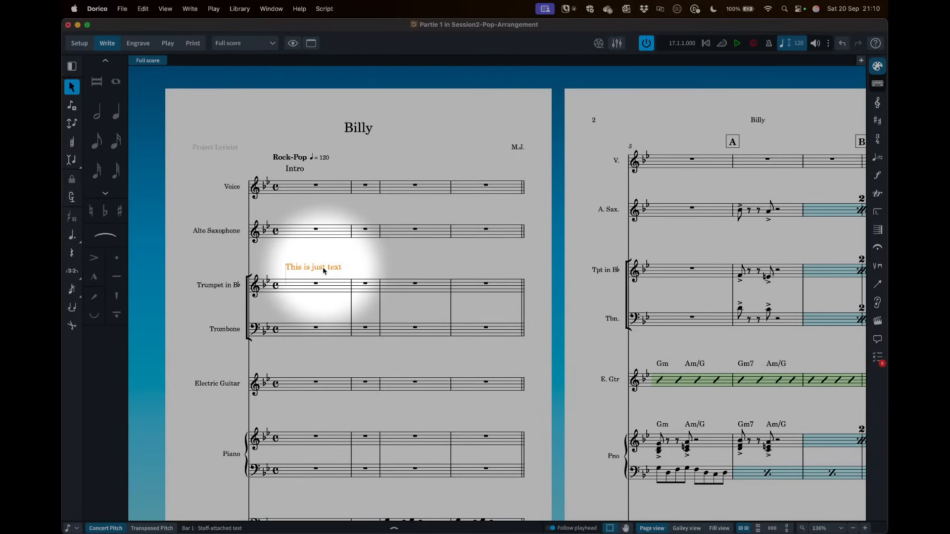
key(Delete)
click(297, 173)
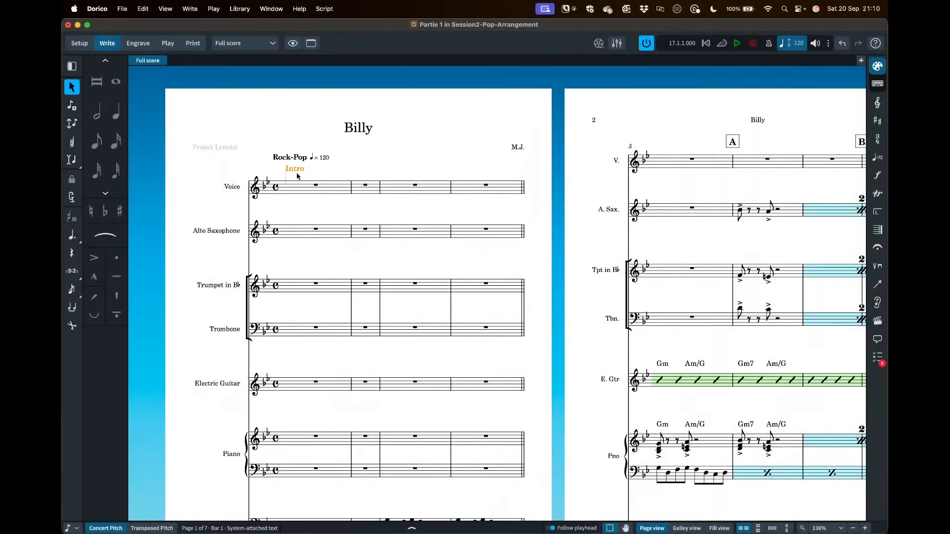
key(Delete)
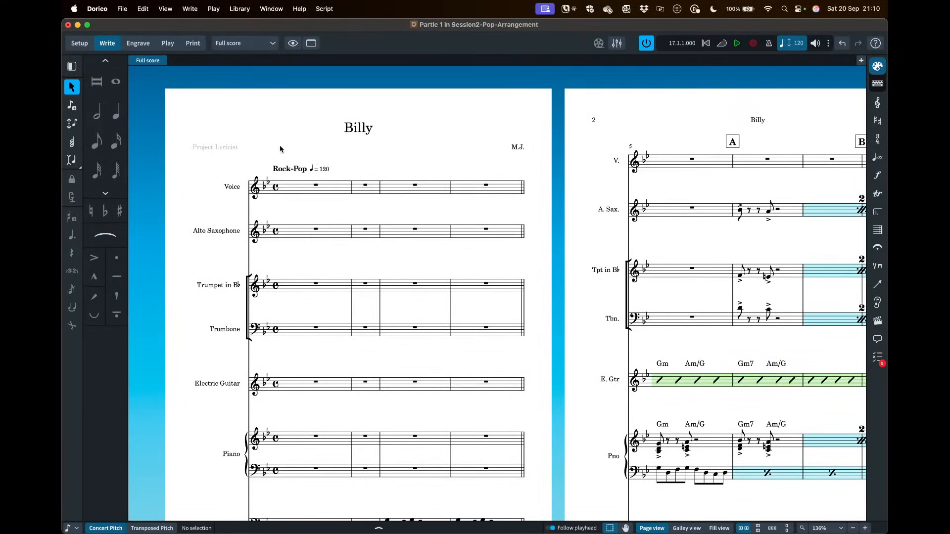
- Delete the existing "BOXTEXT TC" and "Boxed text" paragraph styles from the project's paragraph styles
click(241, 10)
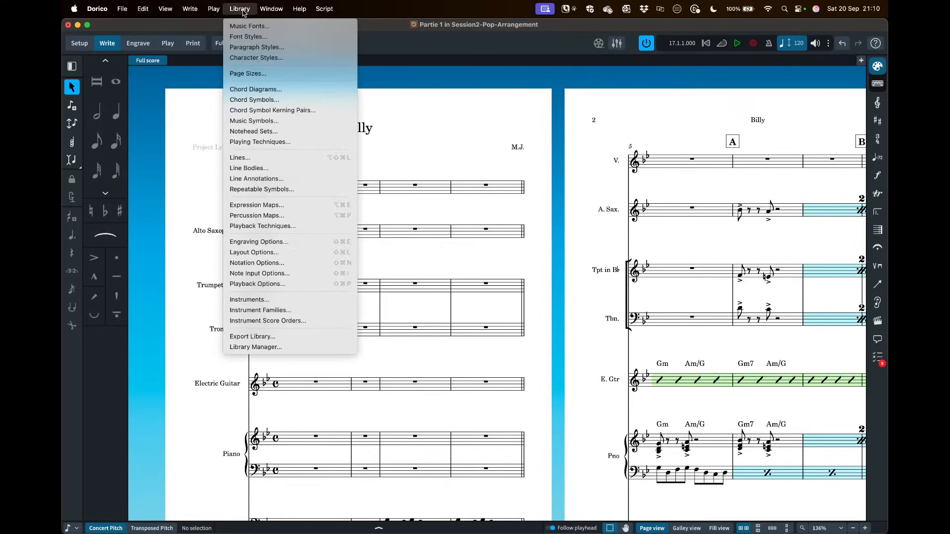
click(291, 48)
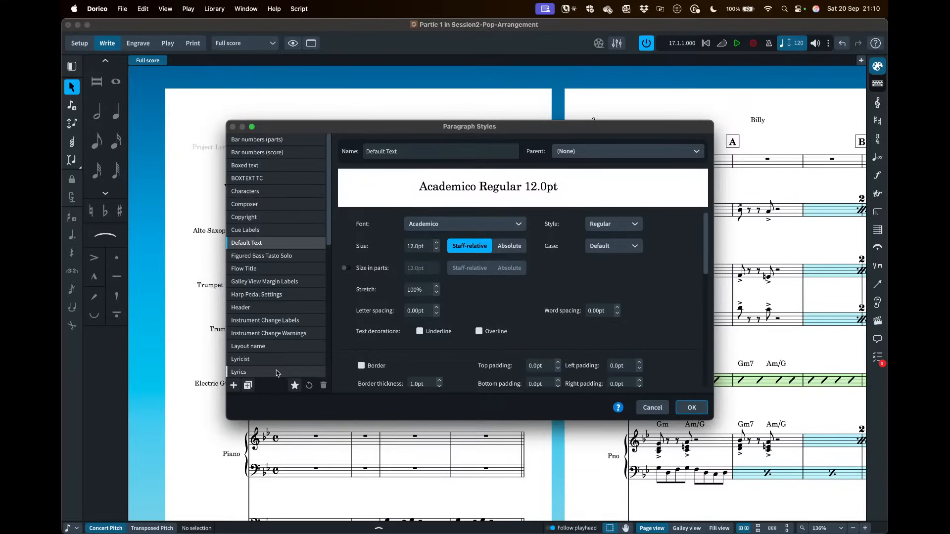
click(265, 165)
click(267, 179)
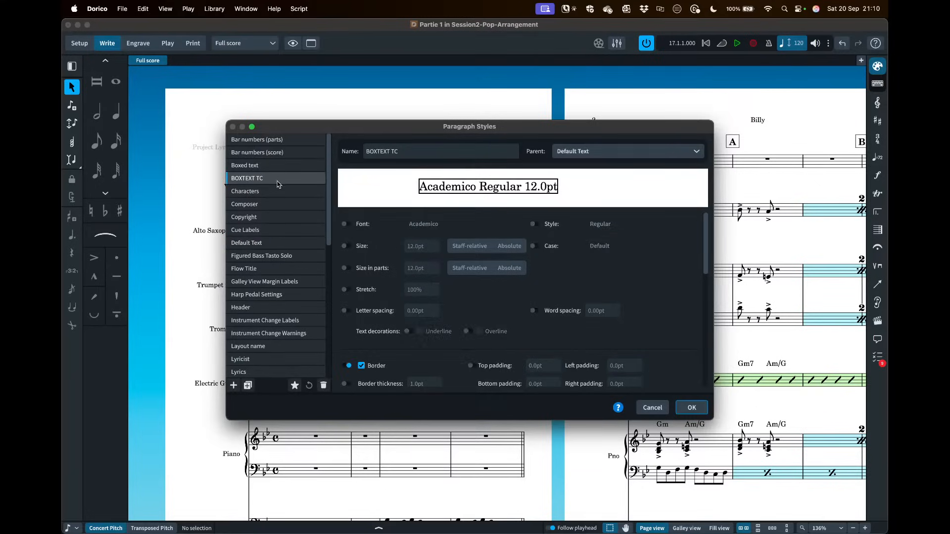
click(323, 385)
key(Up)
click(322, 385)
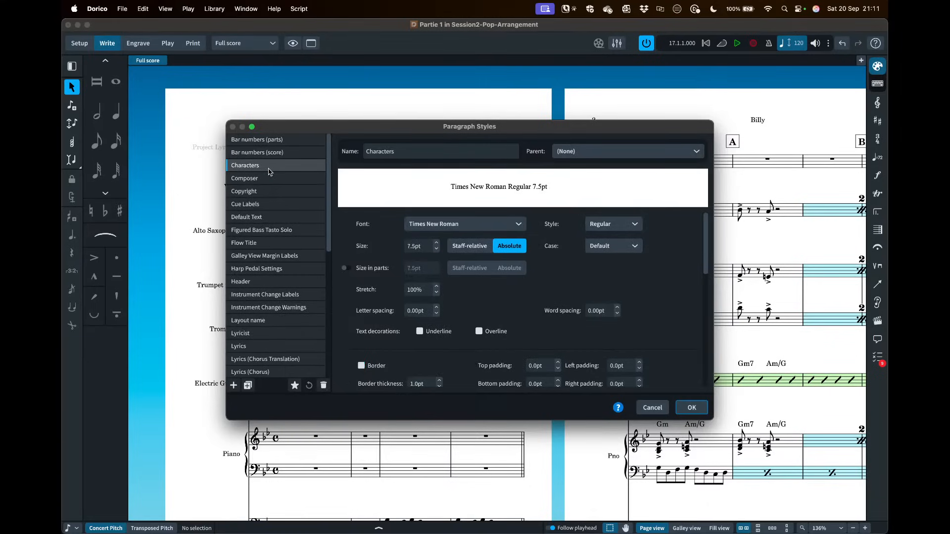
- Create a new paragraph style and name it "Boxed Text"
click(233, 387)
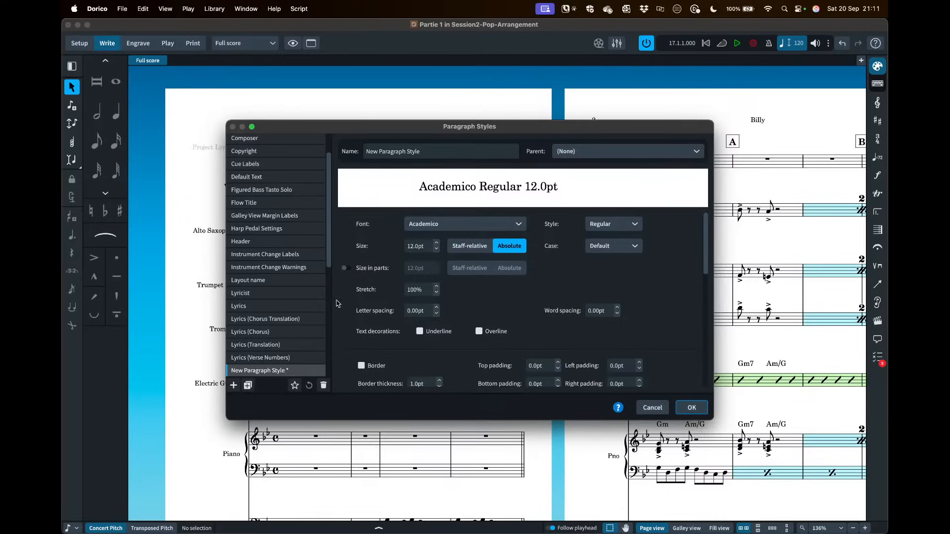
triple_click(424, 150)
text(Boc)
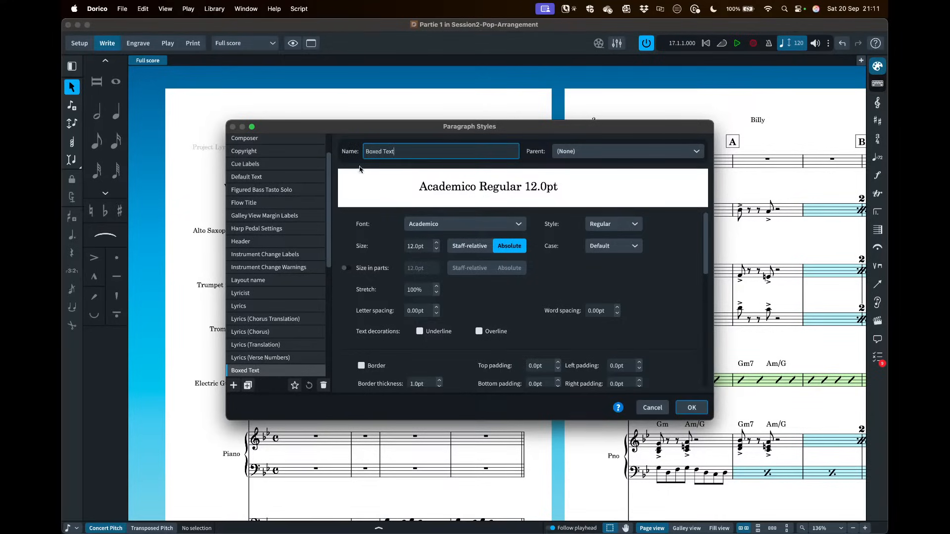
key(Tab)
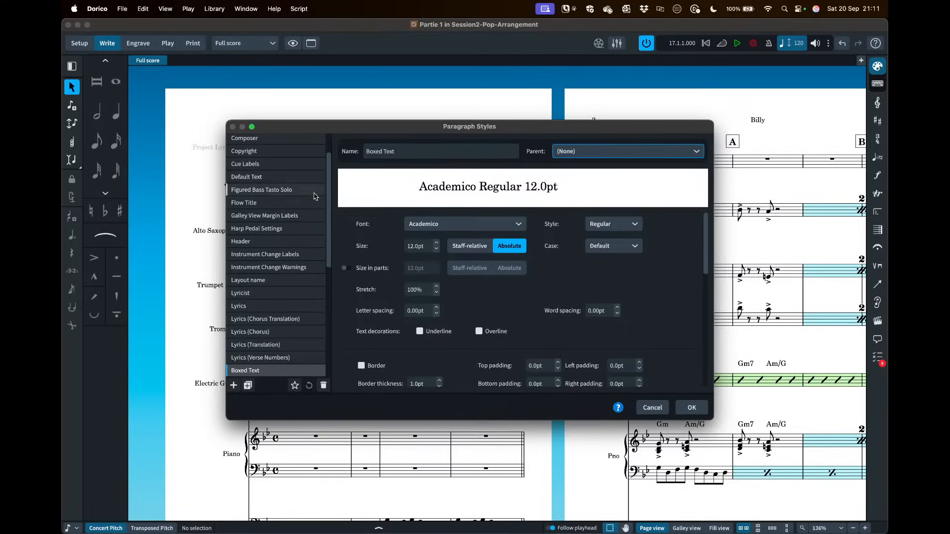
key(Tab)
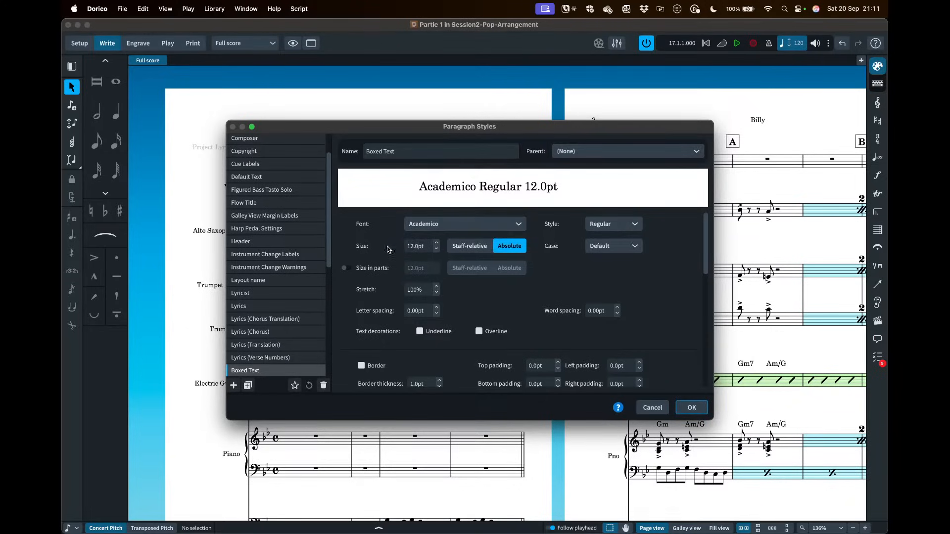
- Enable a border for the Boxed Text style with 1.0pt bottom padding and 2.0pt left and right padding
scroll(376, 268, down, 5)
click(361, 251)
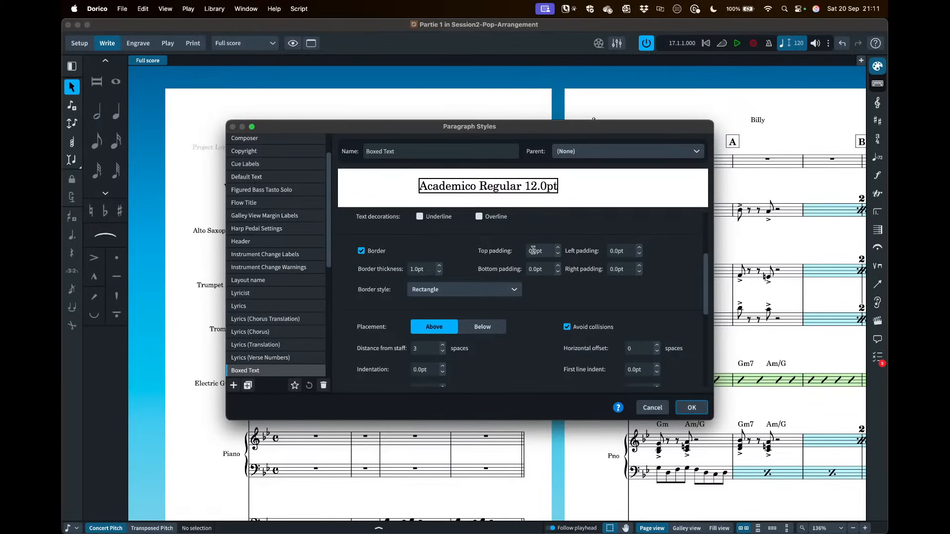
click(558, 267)
click(558, 268)
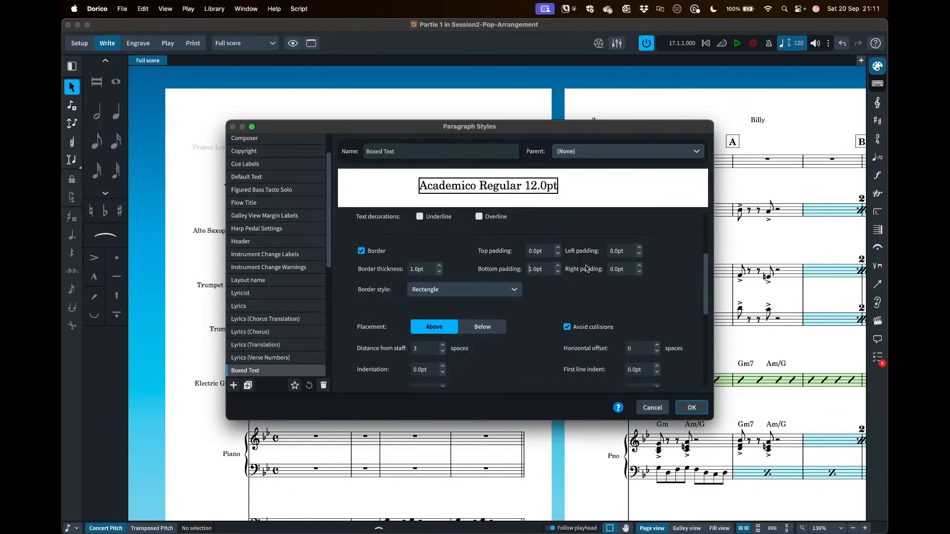
click(639, 248)
click(639, 248)
click(640, 268)
click(641, 268)
click(640, 269)
click(639, 248)
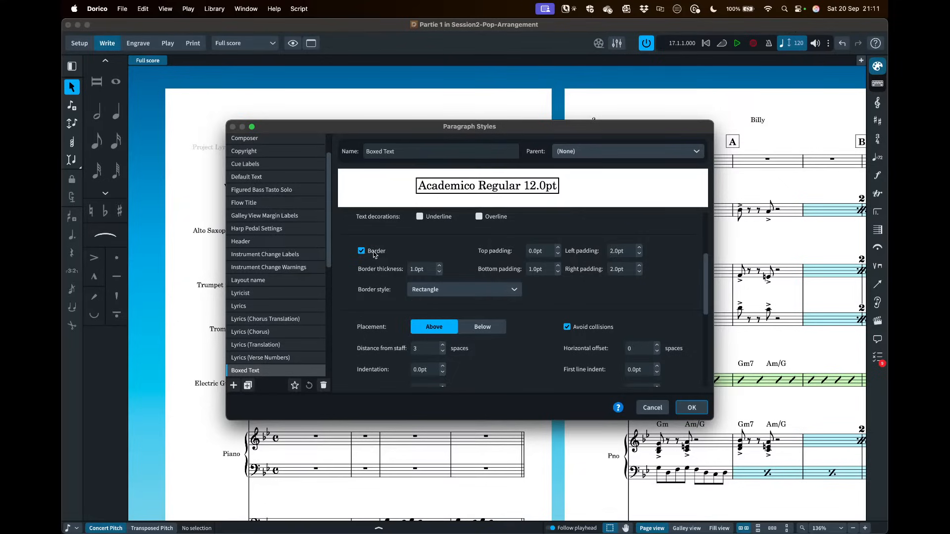
- Make Default Text the parent of the Boxed Text style and save the paragraph style changes
scroll(413, 255, up, 3)
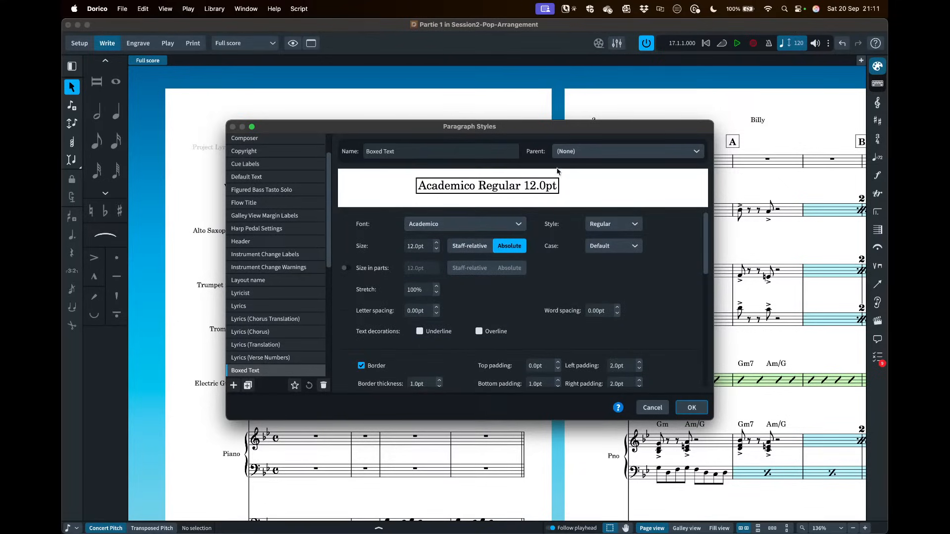
click(590, 155)
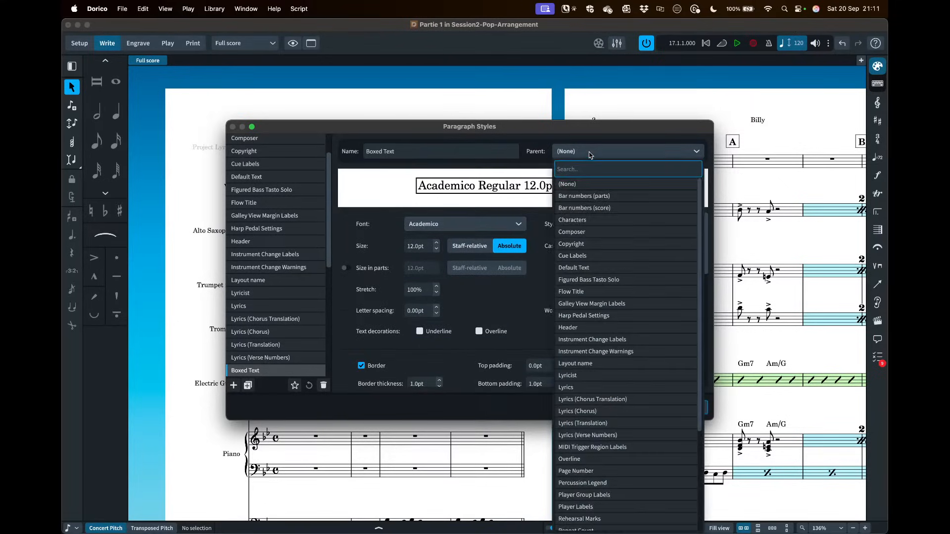
click(587, 270)
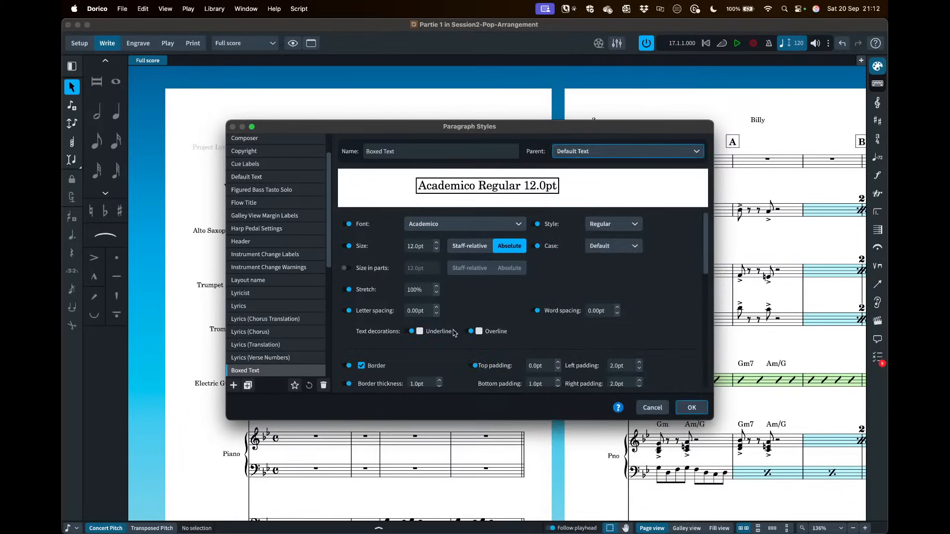
scroll(442, 334, down, 3)
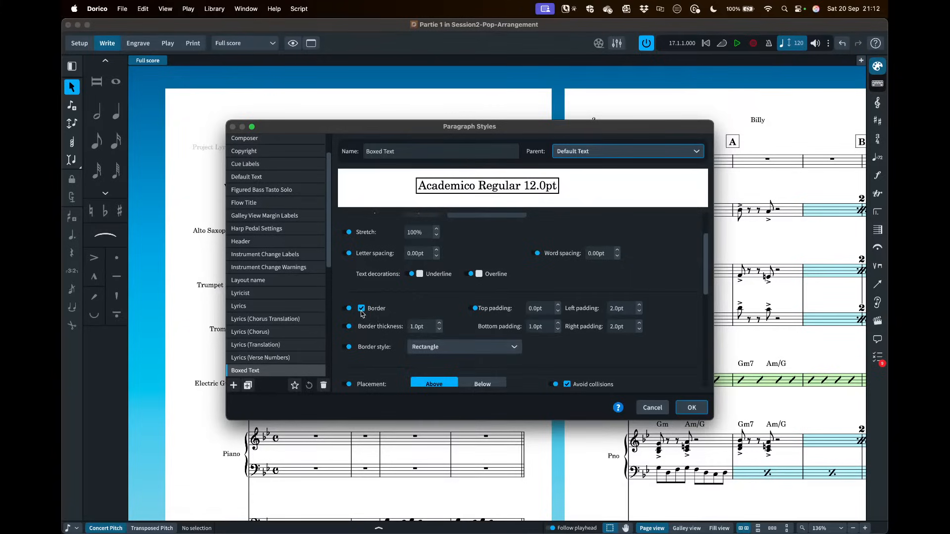
scroll(362, 313, up, 3)
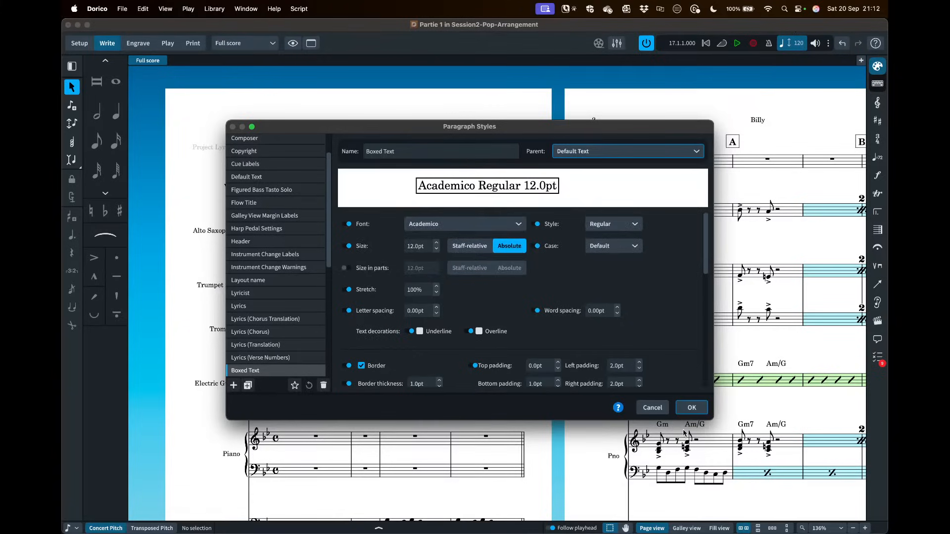
click(691, 409)
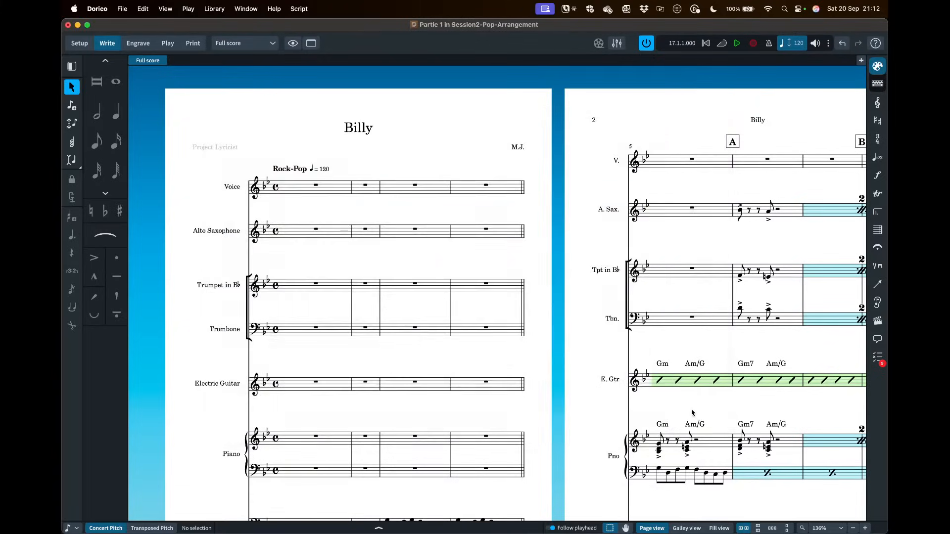
- Add the system-attached text "Intro" at the Voice rest in bar 1 using the Boxed text paragraph style
click(315, 187)
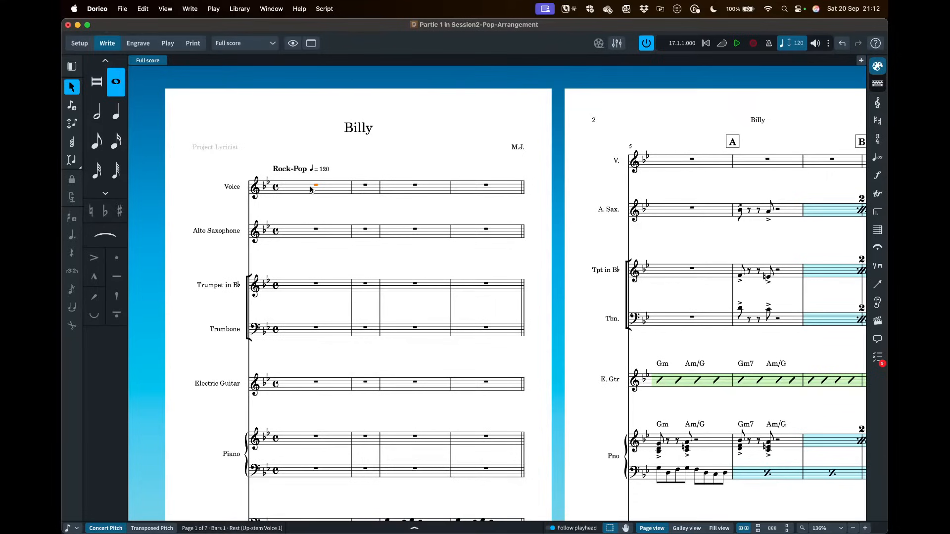
key(shift+x)
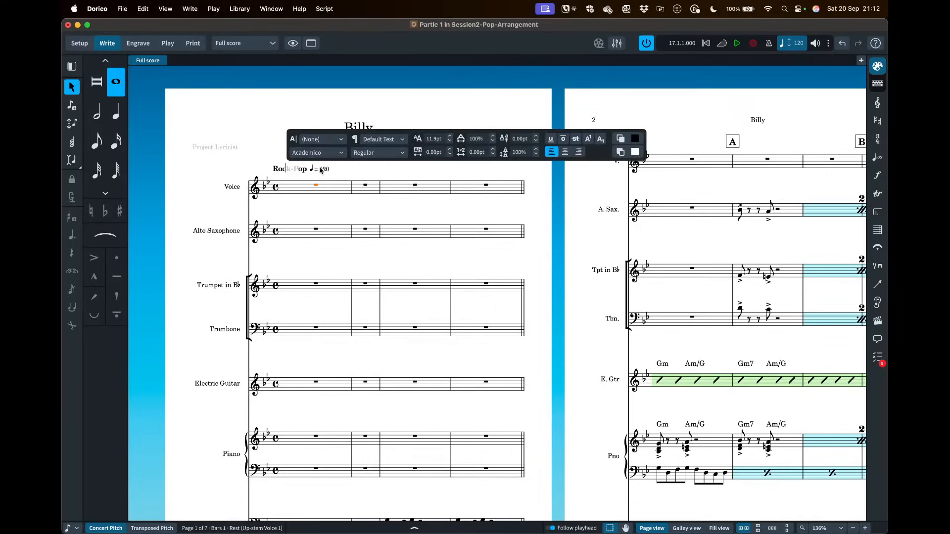
click(380, 140)
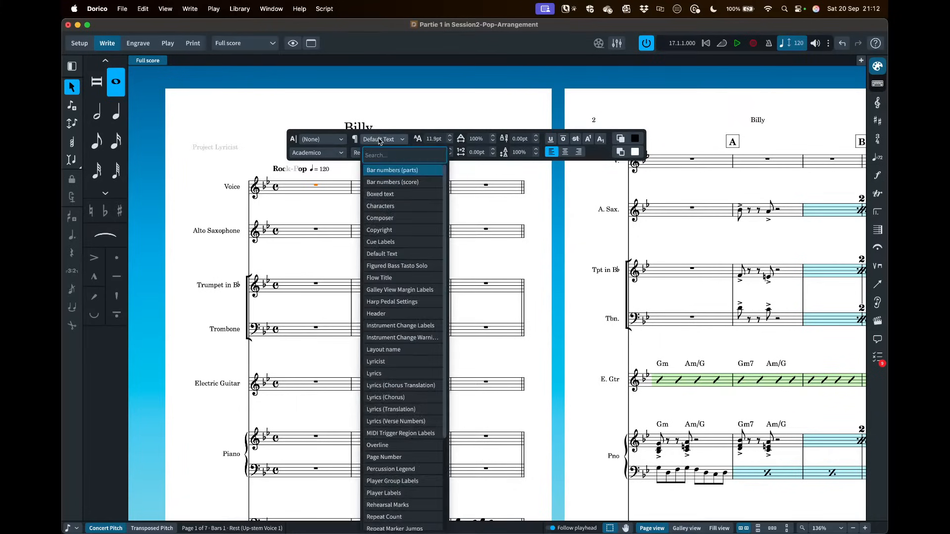
click(404, 198)
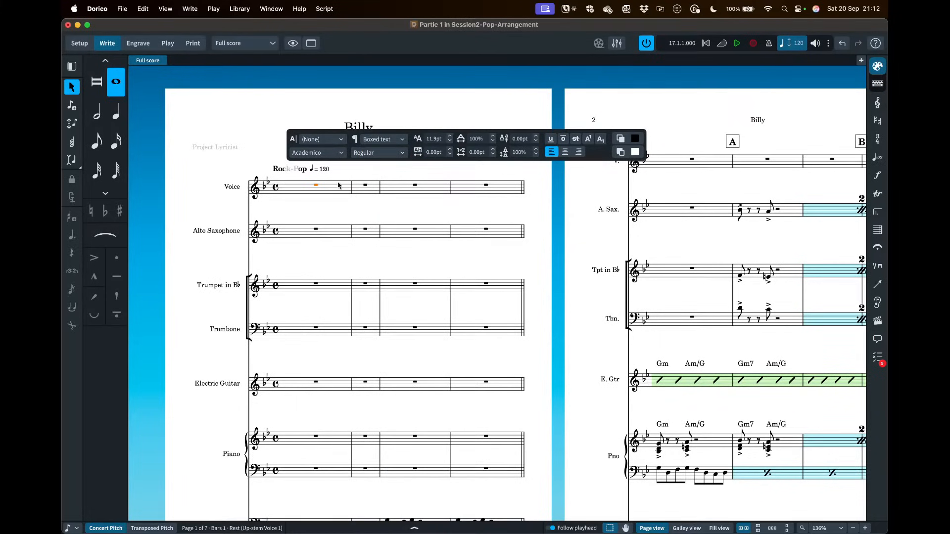
text(Intro)
key(Escape)
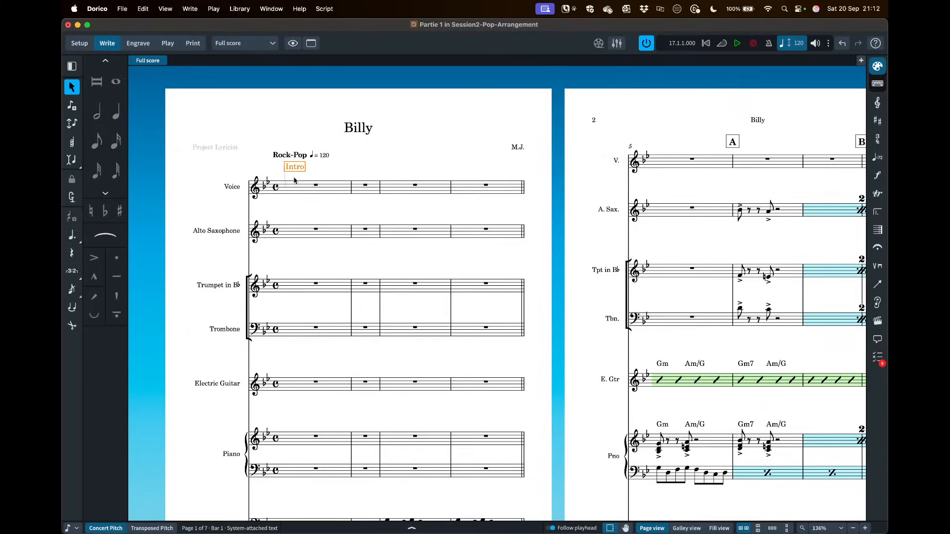
scroll(292, 169, down, 2)
scroll(293, 169, up, 2)
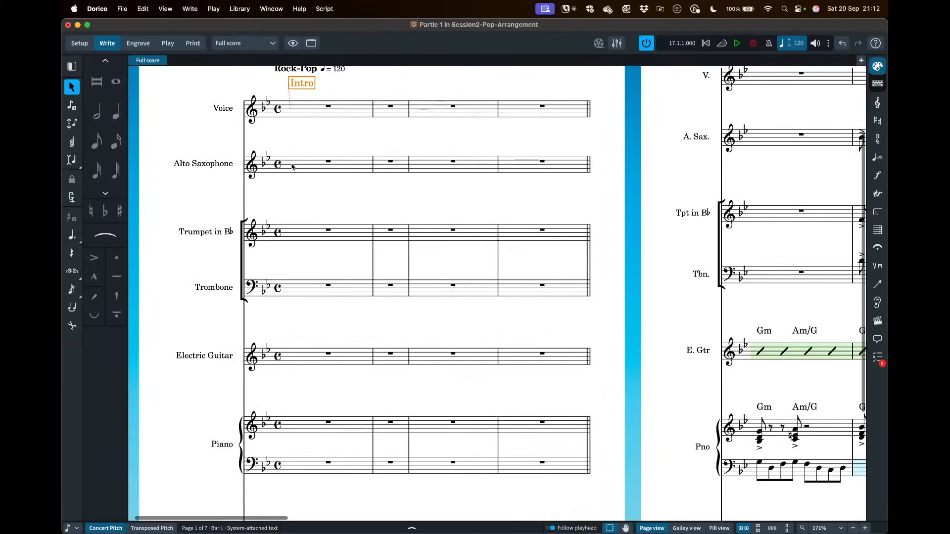
scroll(293, 168, up, 2)
scroll(338, 147, right, 15)
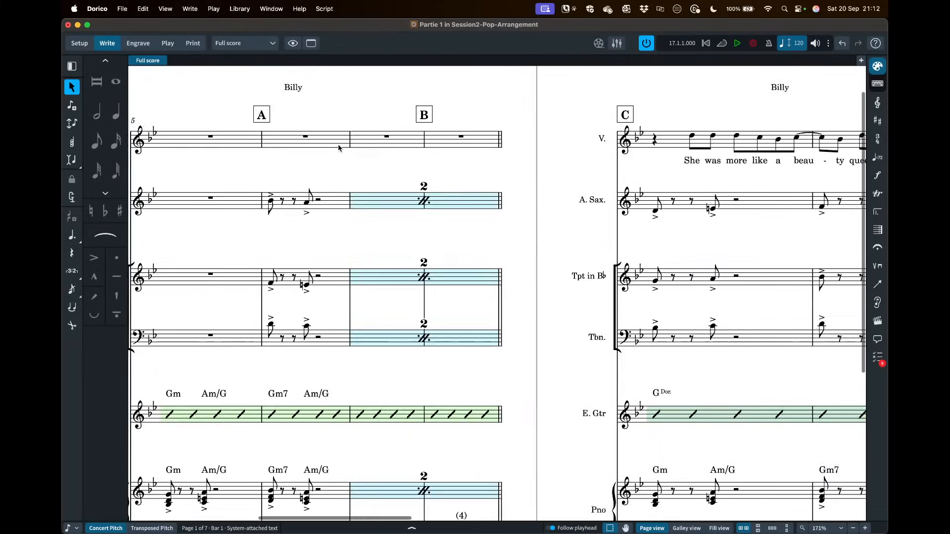
click(411, 142)
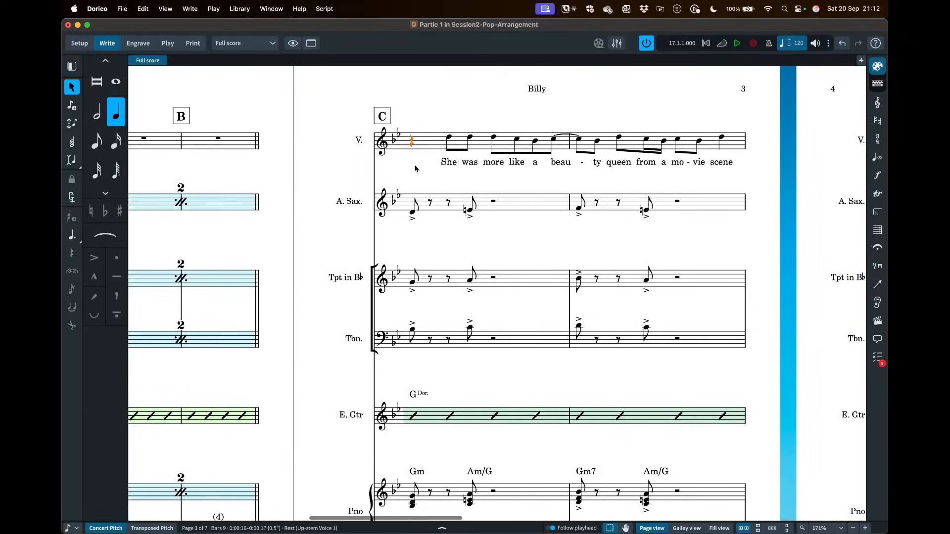
key(shift+x)
text(V)
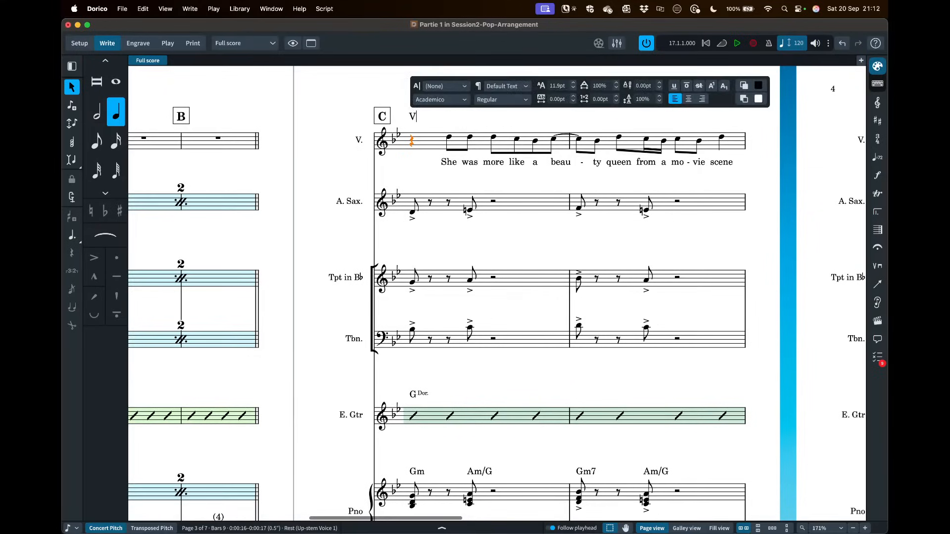
text(erse)
key(Escape)
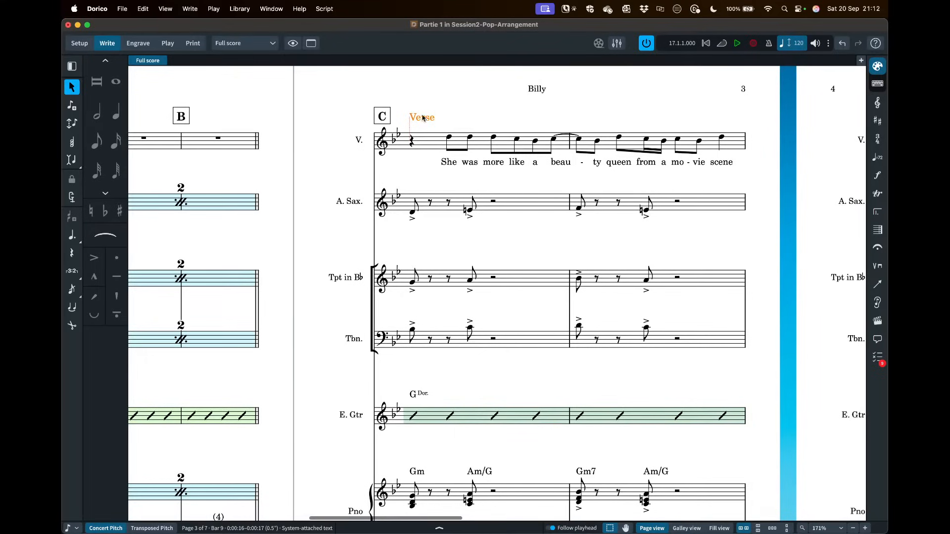
key(BackSpace)
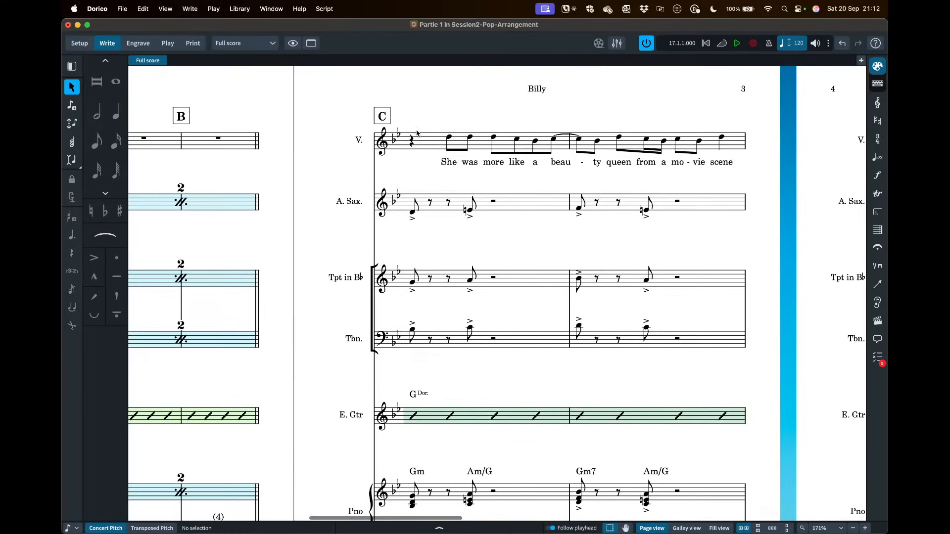
- Add the system-attached text "Verse" at the Voice rest under rehearsal mark C using the Boxed text style
click(412, 143)
key(shift+x)
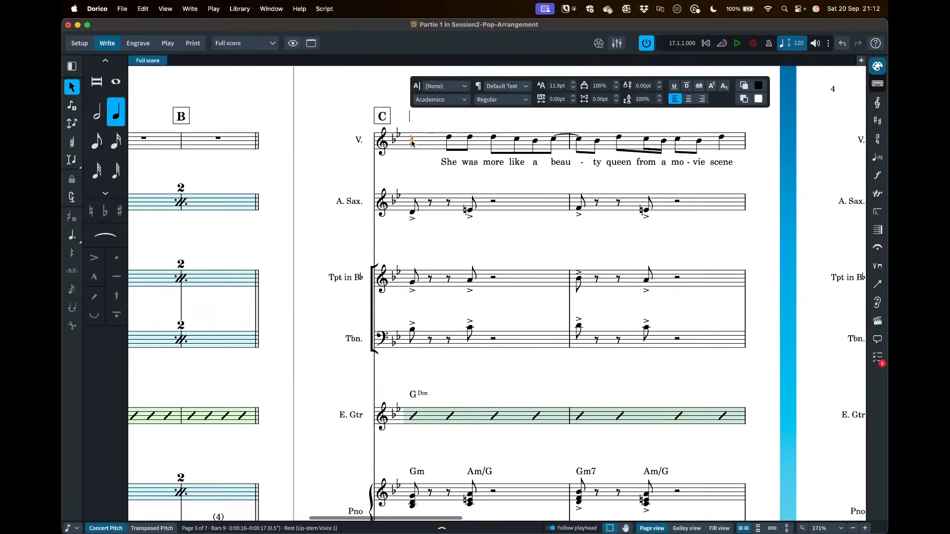
click(505, 87)
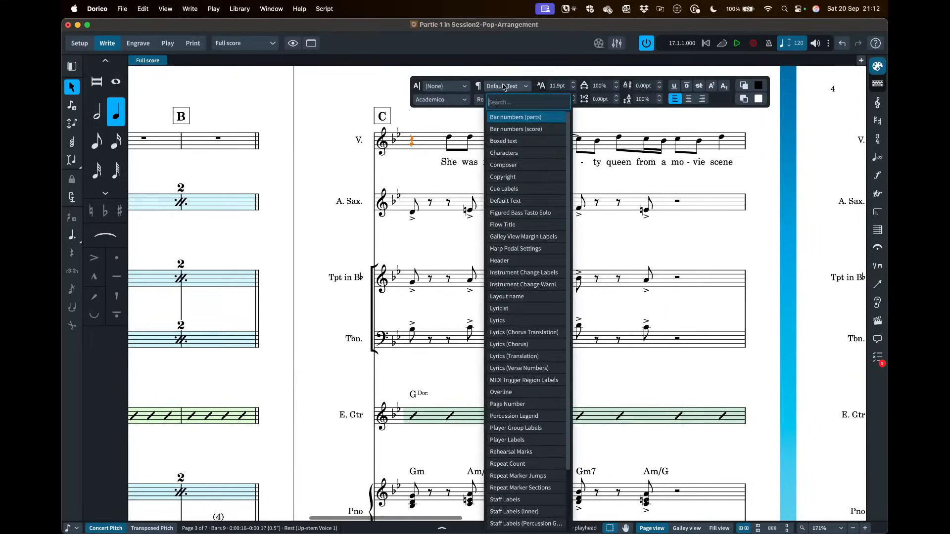
click(503, 141)
text(Verse)
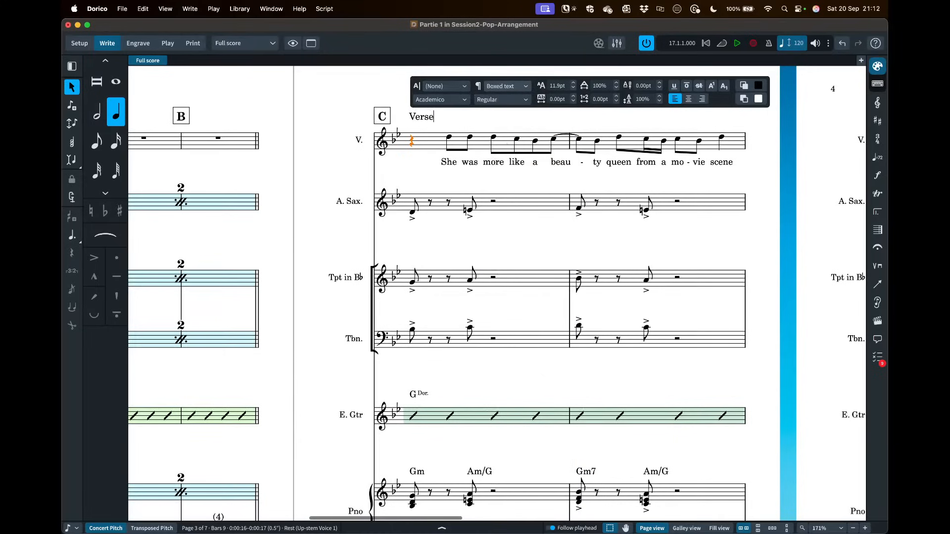
key(Escape)
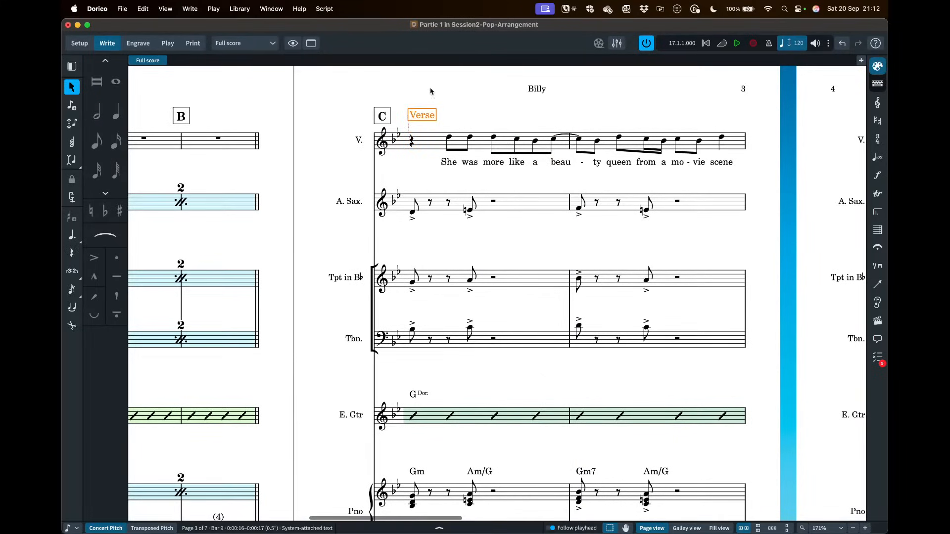
click(430, 89)
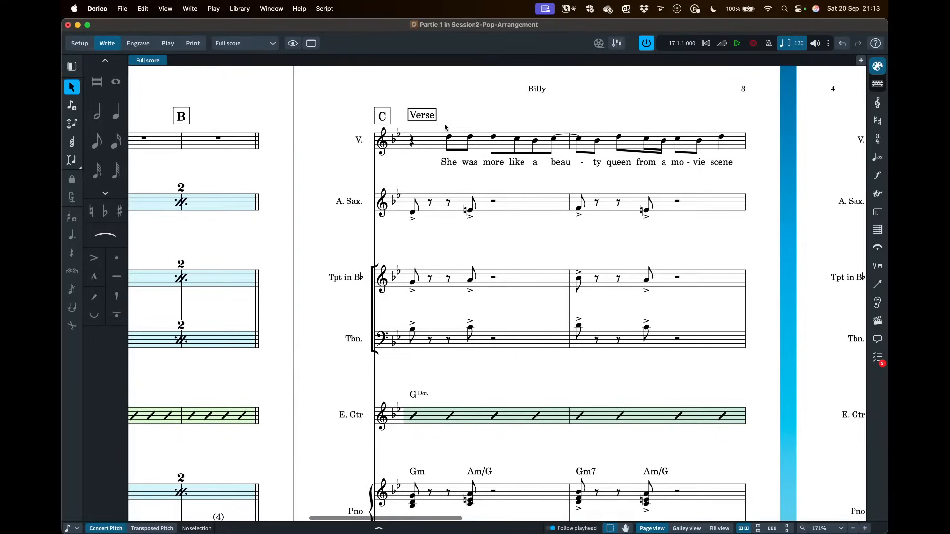
click(239, 10)
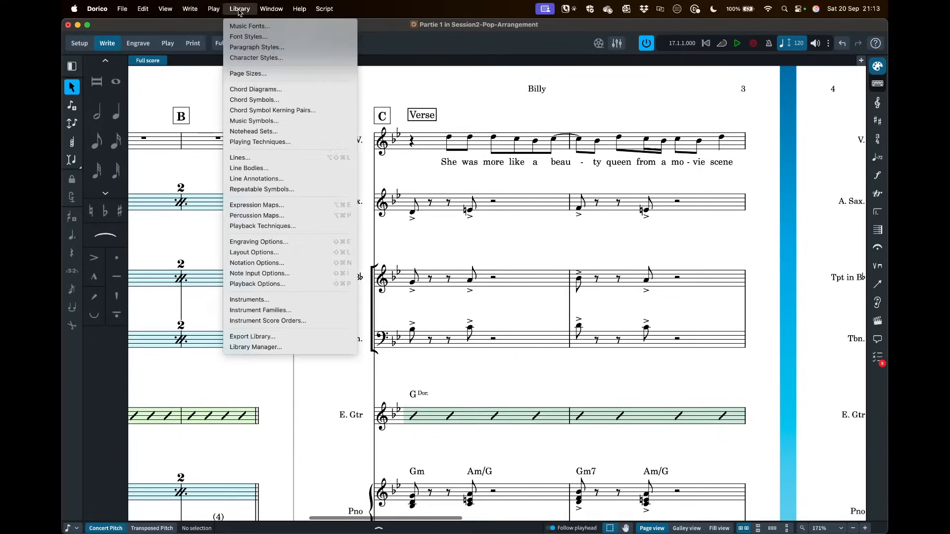
click(238, 10)
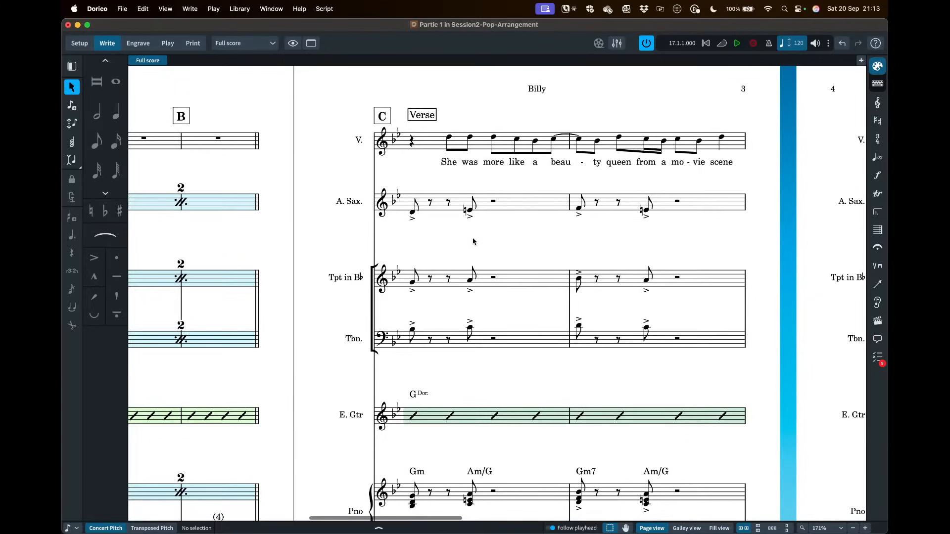
- Review the full score's boxed section labels and barlines from the intro through bar 17
scroll(473, 242, down, 3)
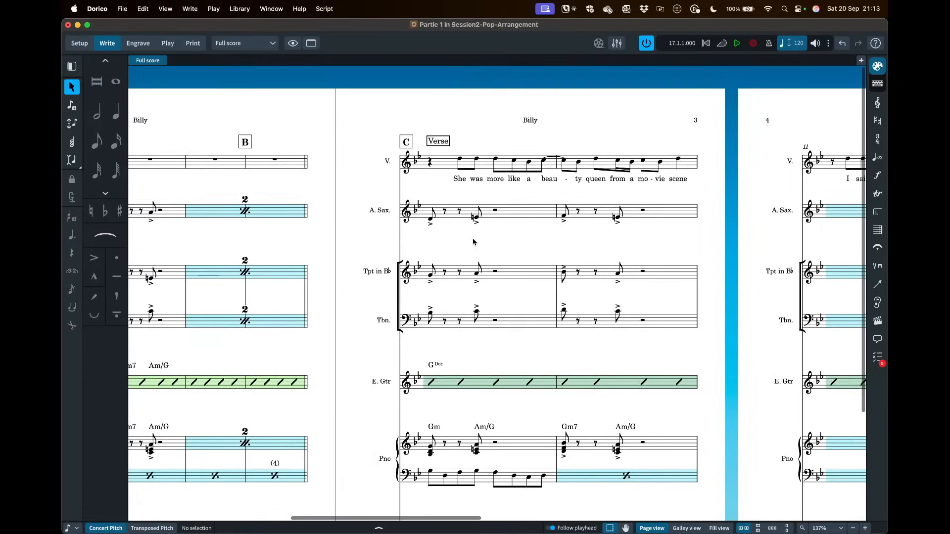
scroll(473, 241, left, 8)
scroll(473, 241, left, 5)
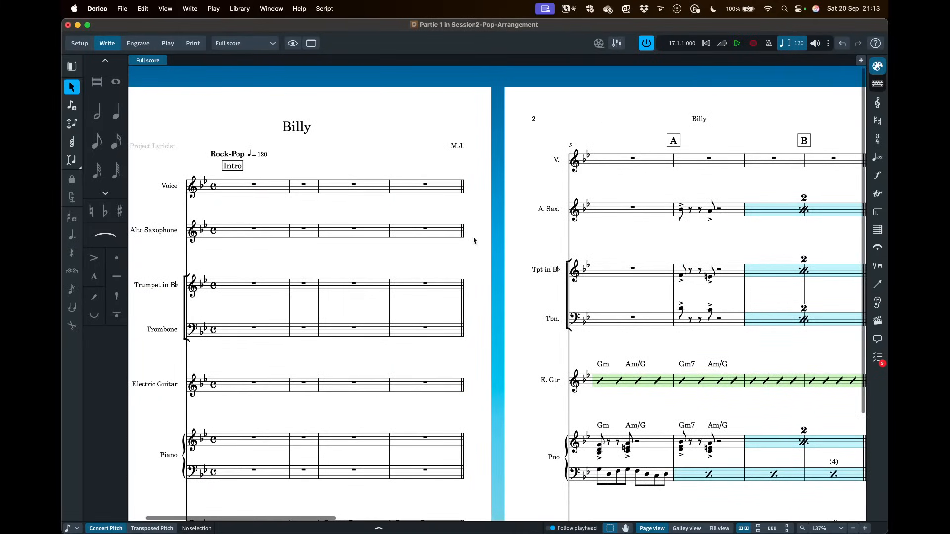
scroll(472, 242, right, 2)
scroll(473, 241, right, 15)
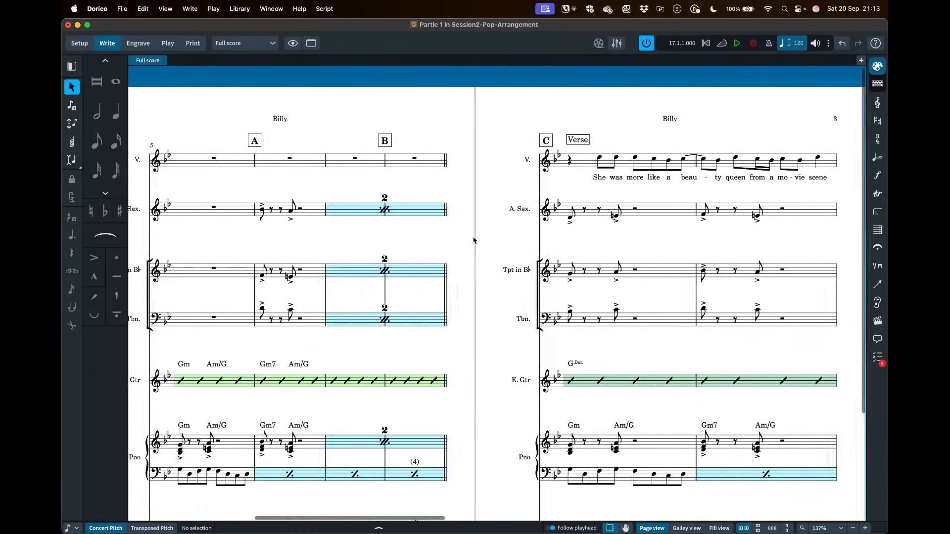
scroll(478, 242, right, 20)
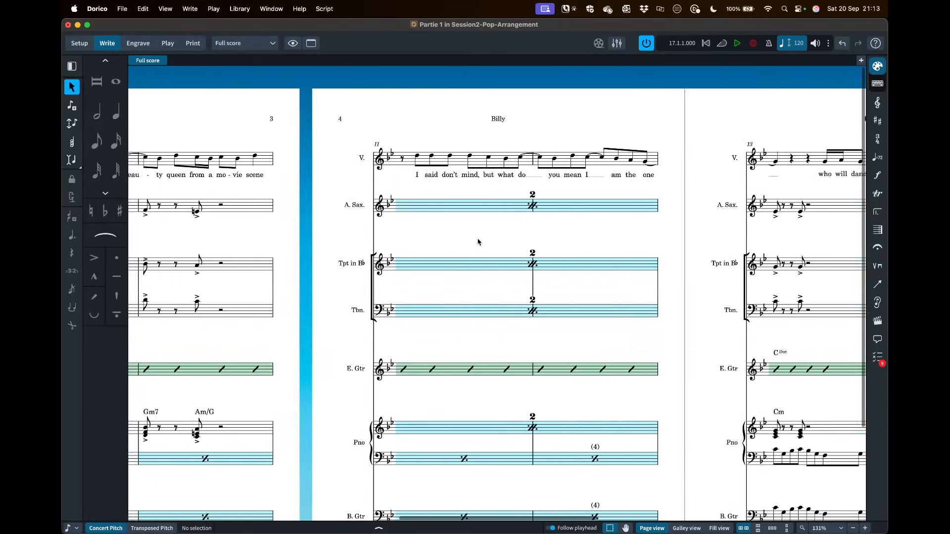
scroll(477, 242, right, 8)
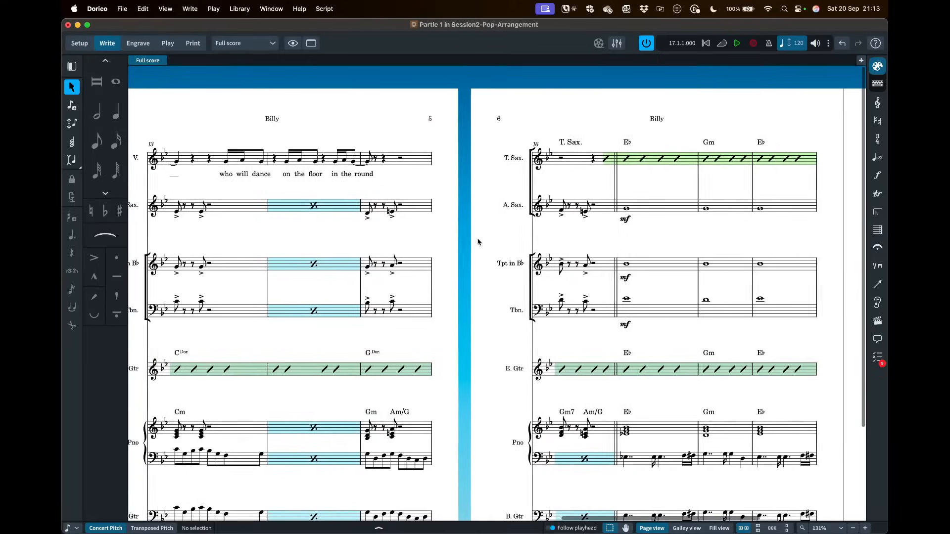
scroll(478, 242, right, 5)
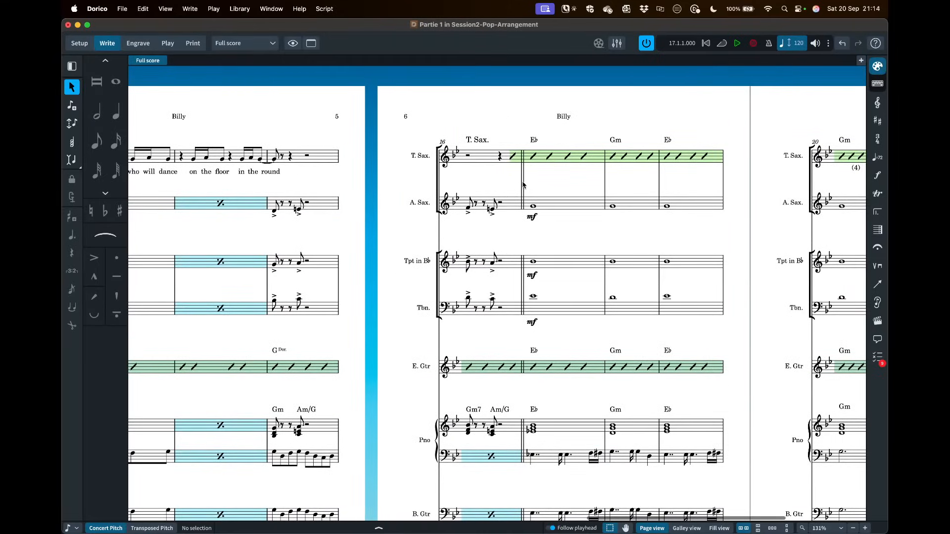
- Try a start repeat barline in place of the double barline at bar 17, and undo it
click(523, 185)
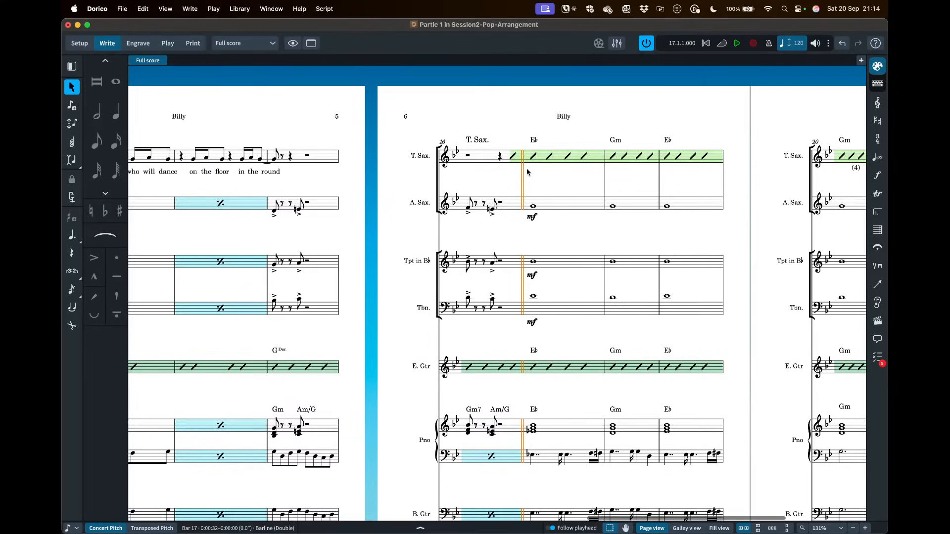
scroll(506, 173, up, 2)
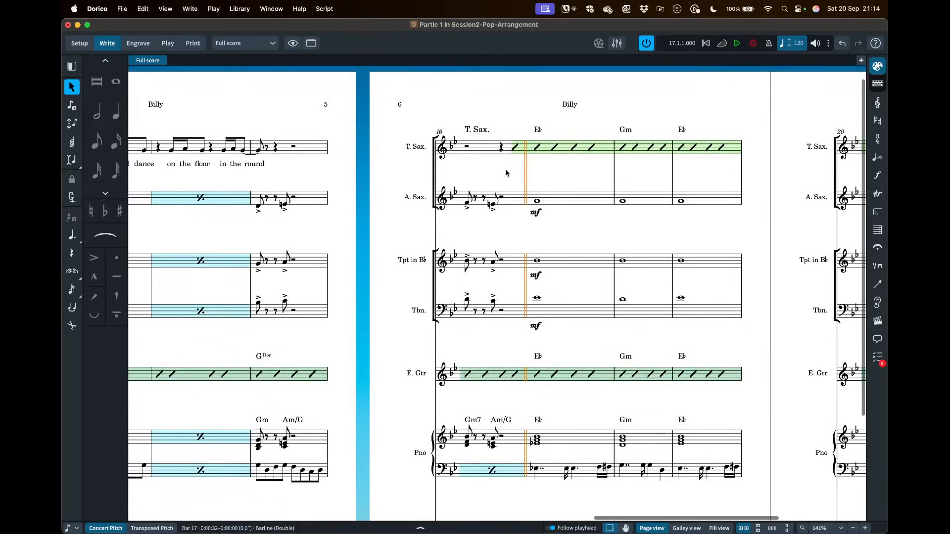
scroll(506, 173, right, 2)
click(877, 231)
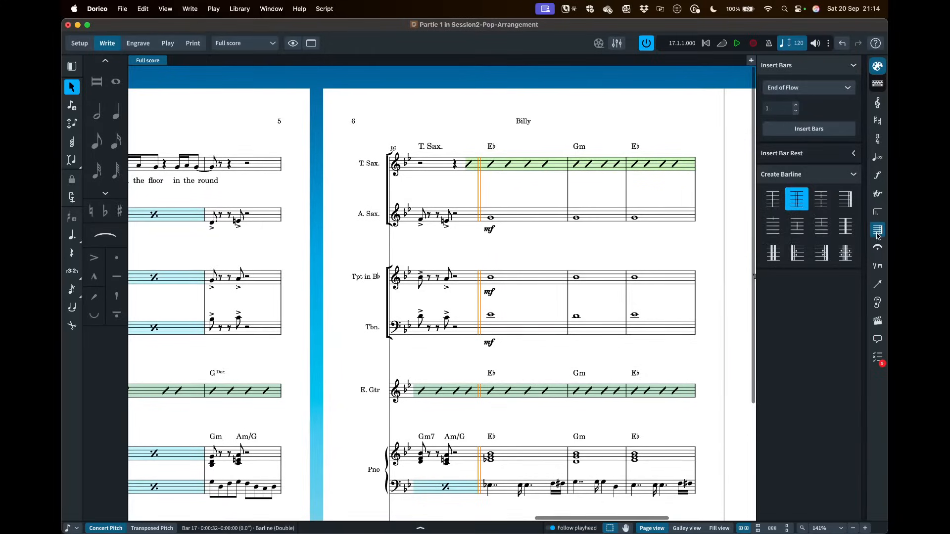
click(797, 257)
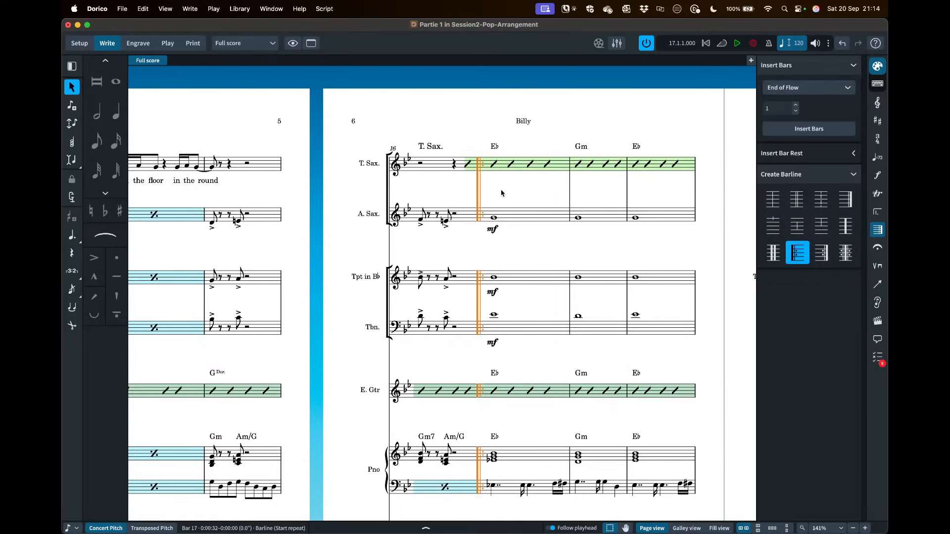
key(super+z)
click(879, 232)
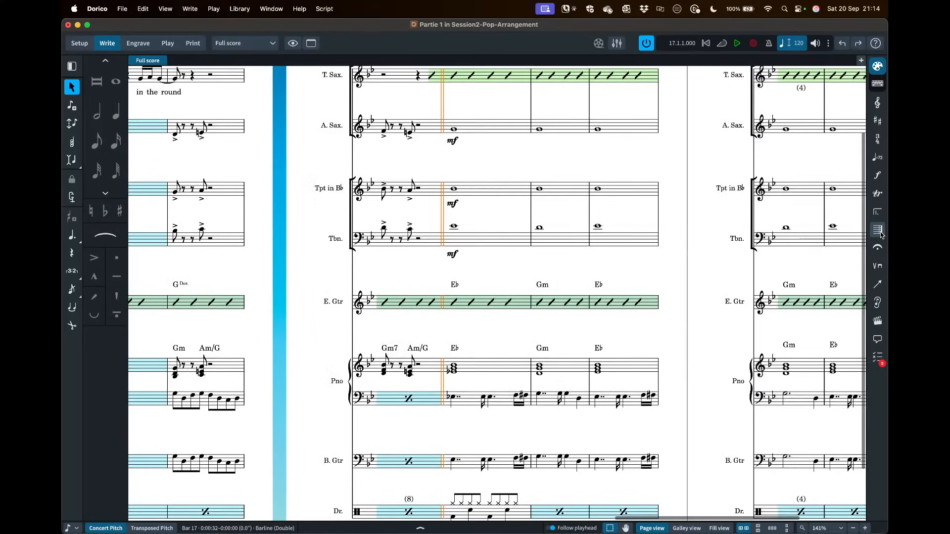
- Enter a start repeat barline at bar 17 as |: in the barline popover
scroll(445, 186, up, 4)
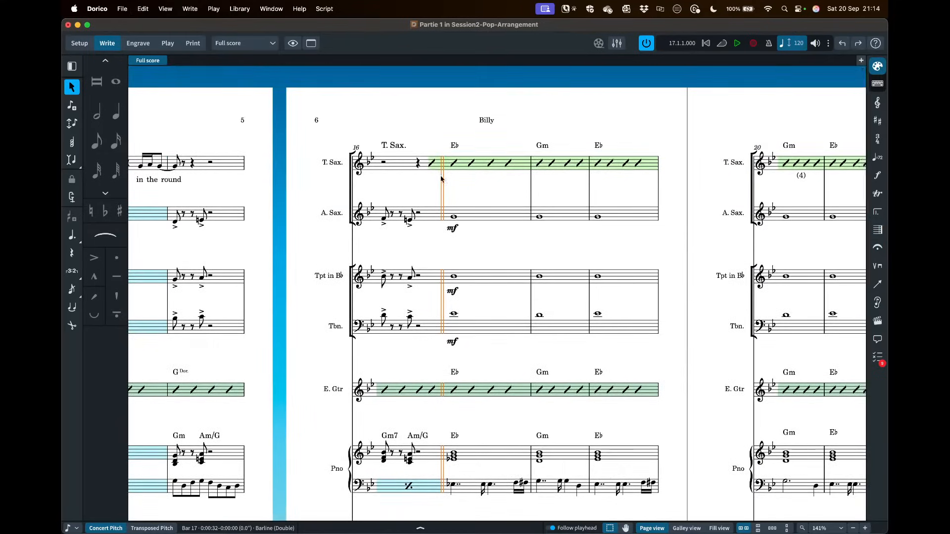
key(shift+b)
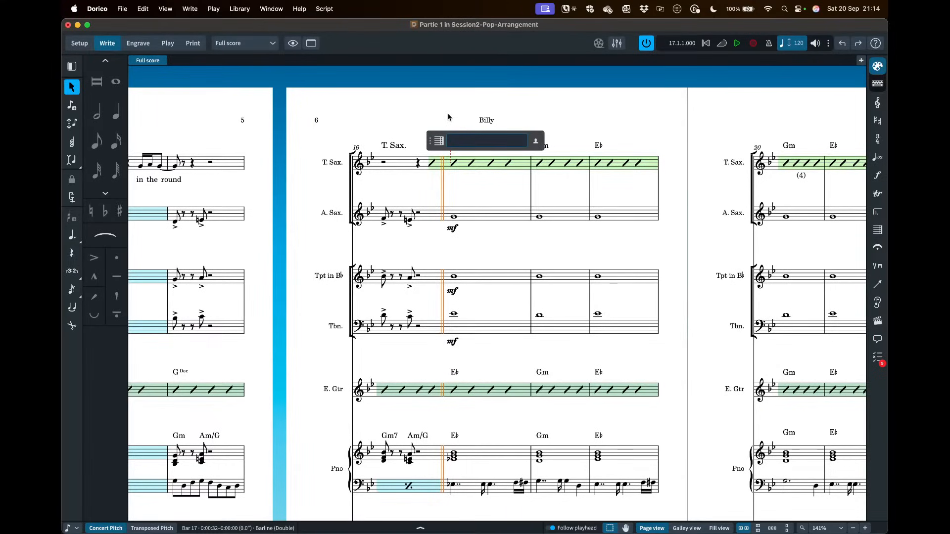
text(|:)
key(Return)
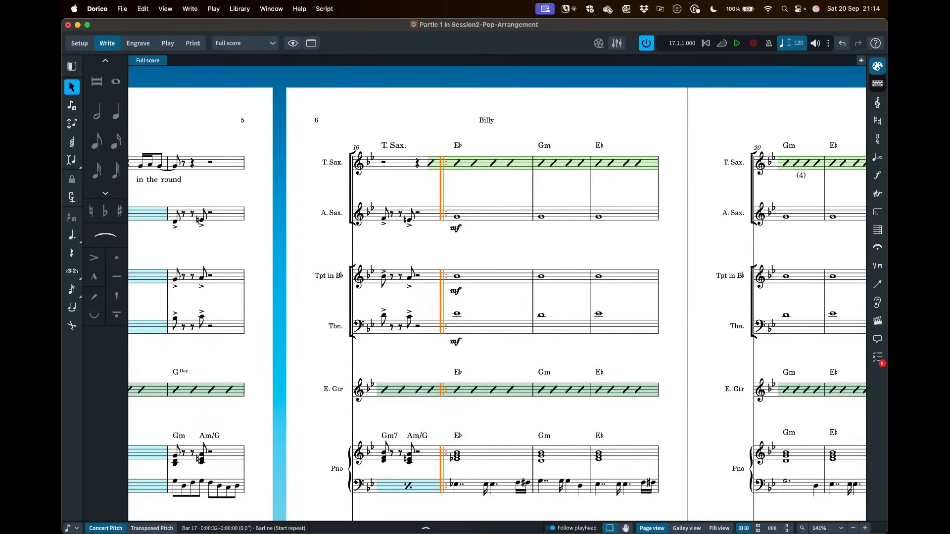
- Enter an end repeat barline at bar 18 as :| in the barline popover
click(533, 191)
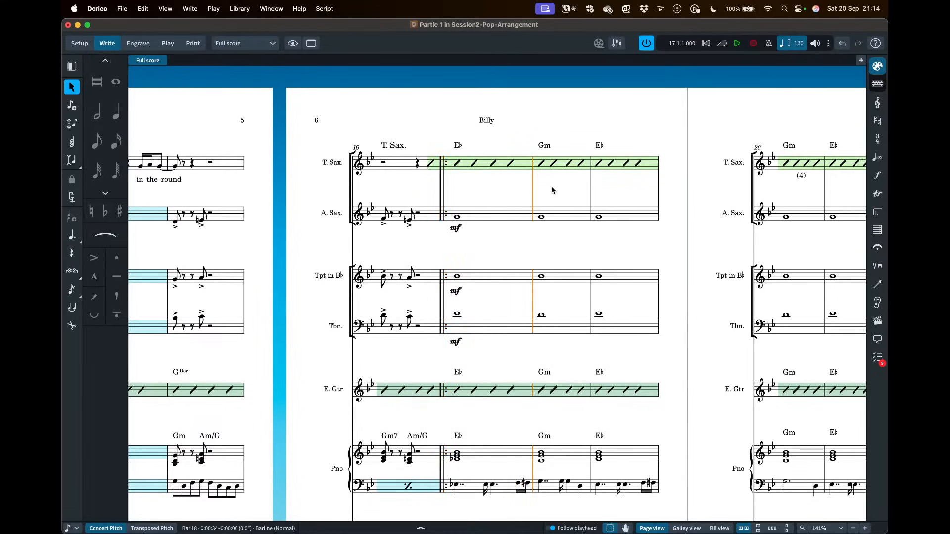
key(shift+b)
text(:)
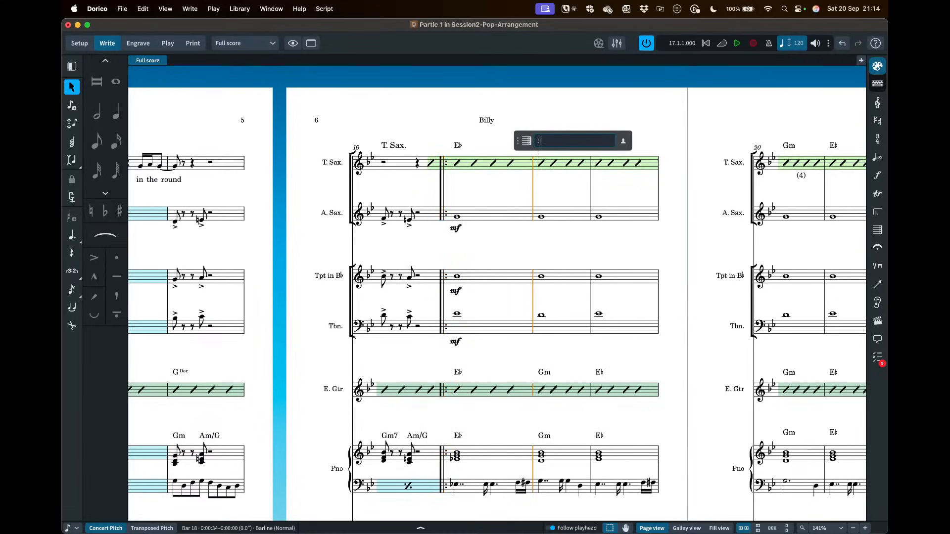
text(|)
key(Return)
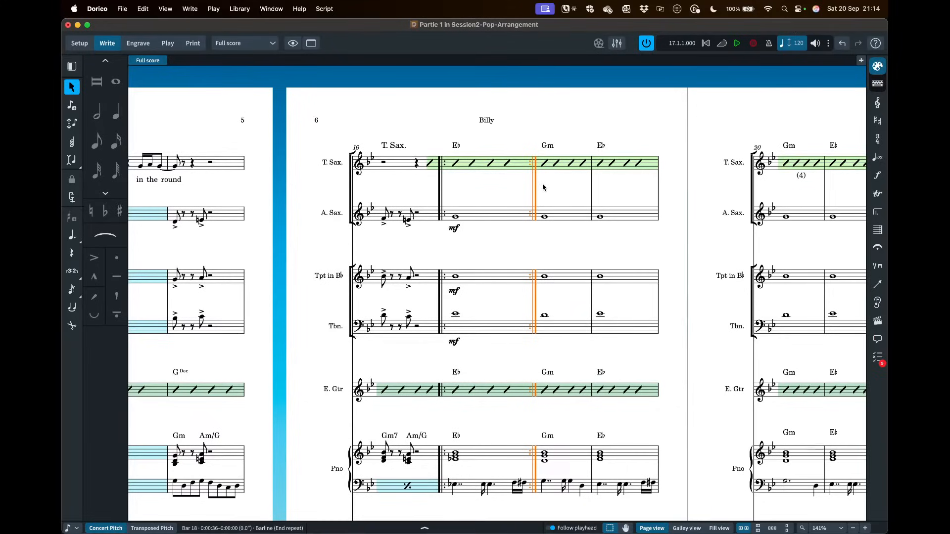
- Delete the end repeat barline at bar 18 and the start repeat barline at bar 17
key(Delete)
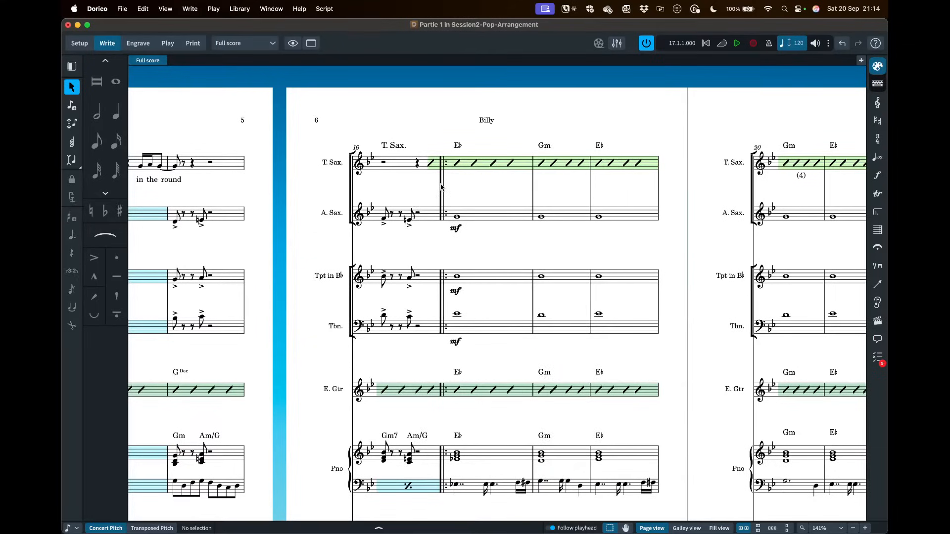
click(442, 187)
key(Delete)
click(481, 169)
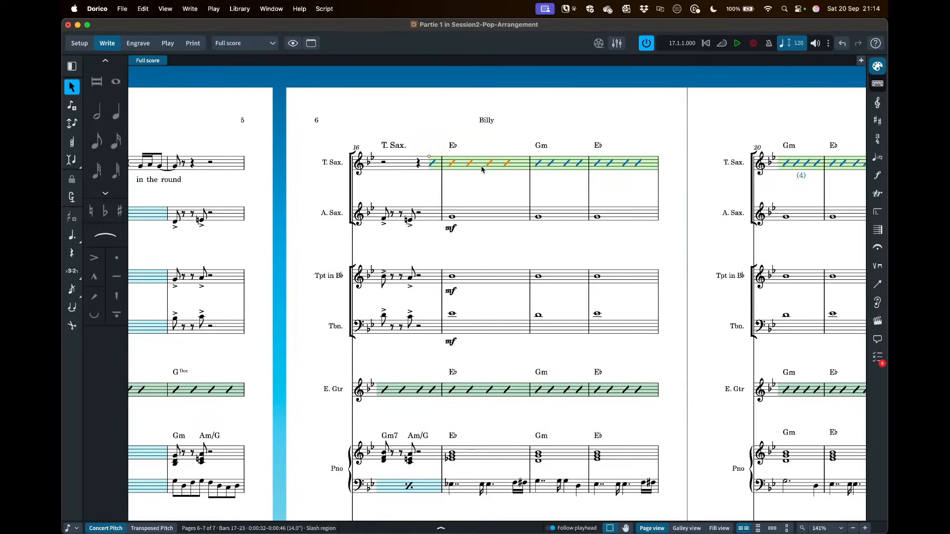
- Try adding repeat endings from bar 15 of the Voice using the popover entry "end", and undo them
scroll(446, 149, left, 5)
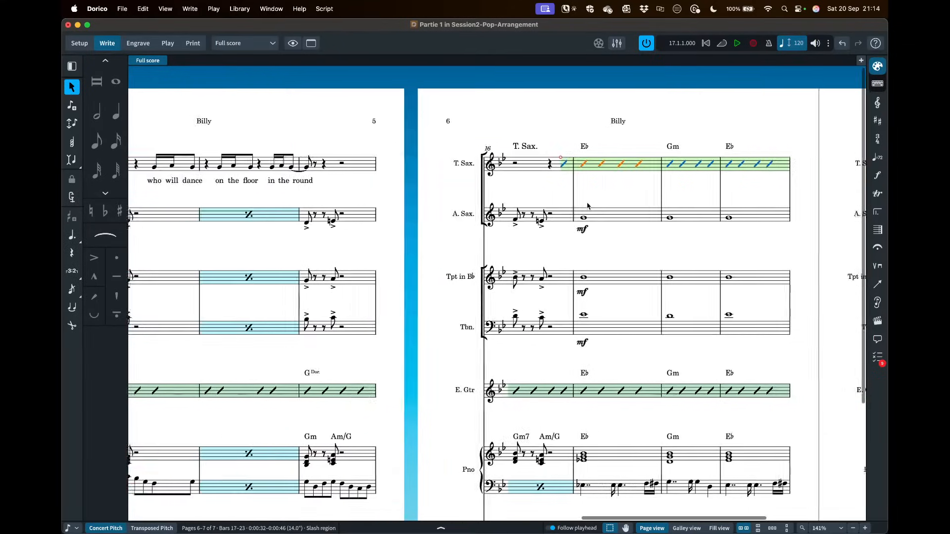
drag(408, 169, 338, 156)
scroll(366, 146, left, 1)
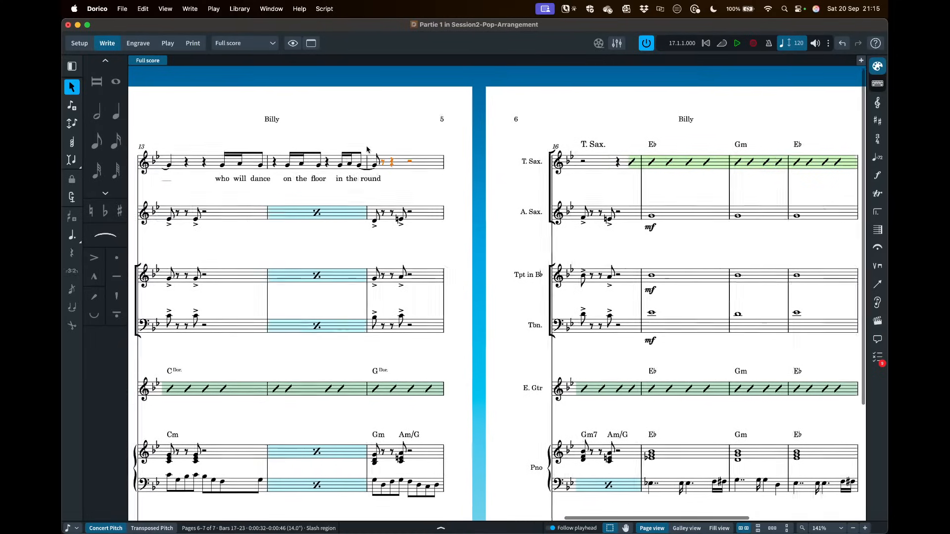
click(386, 141)
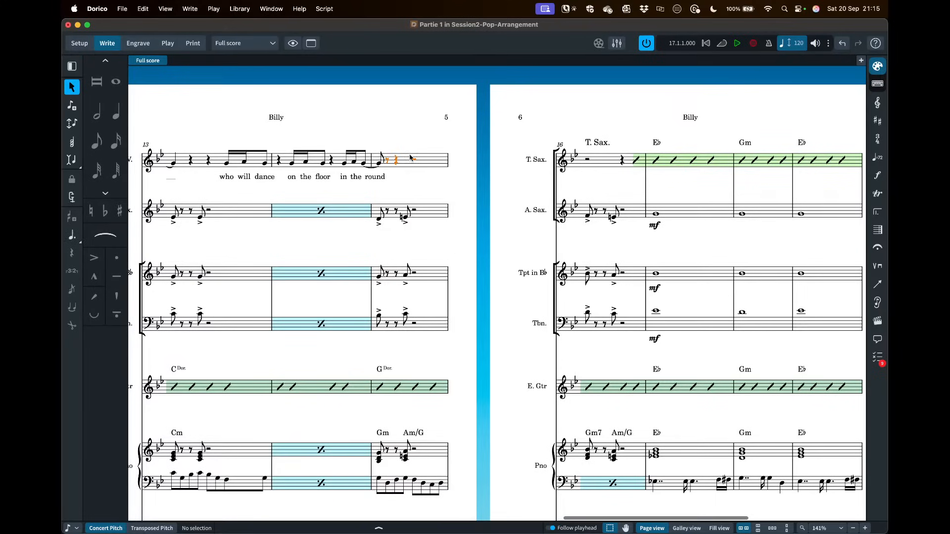
key(shift+r)
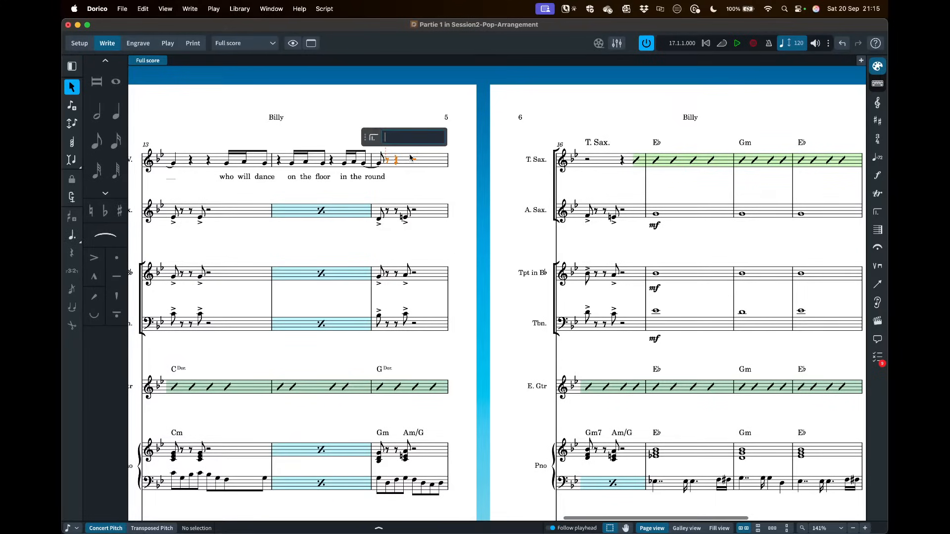
text(end)
key(Return)
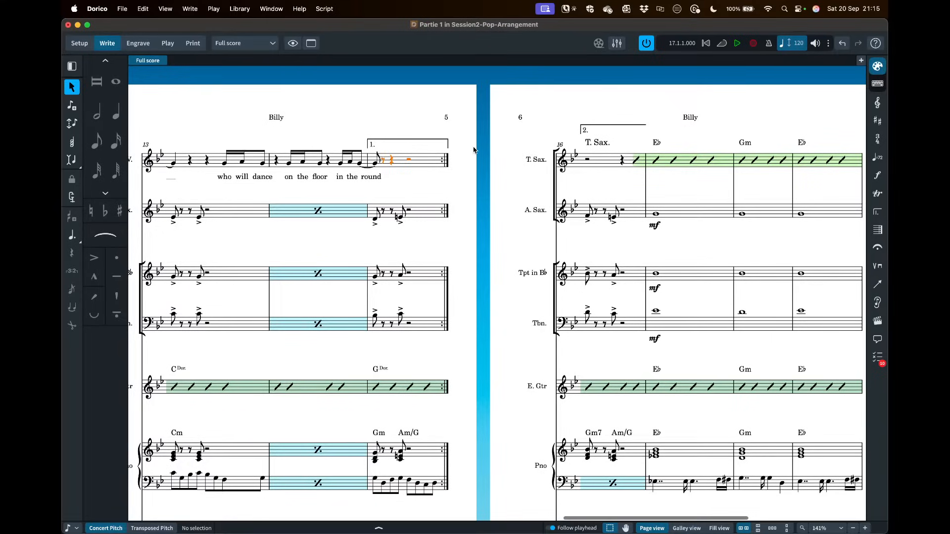
key(super+z)
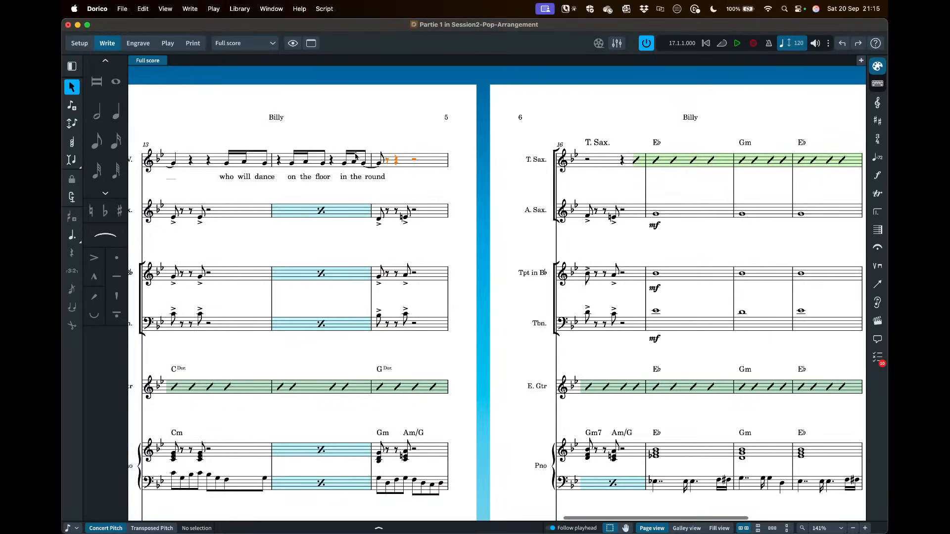
- Add repeat endings with the first one spanning bars 14–15 of the Voice, using the popover entry "end"
shift+click(287, 160)
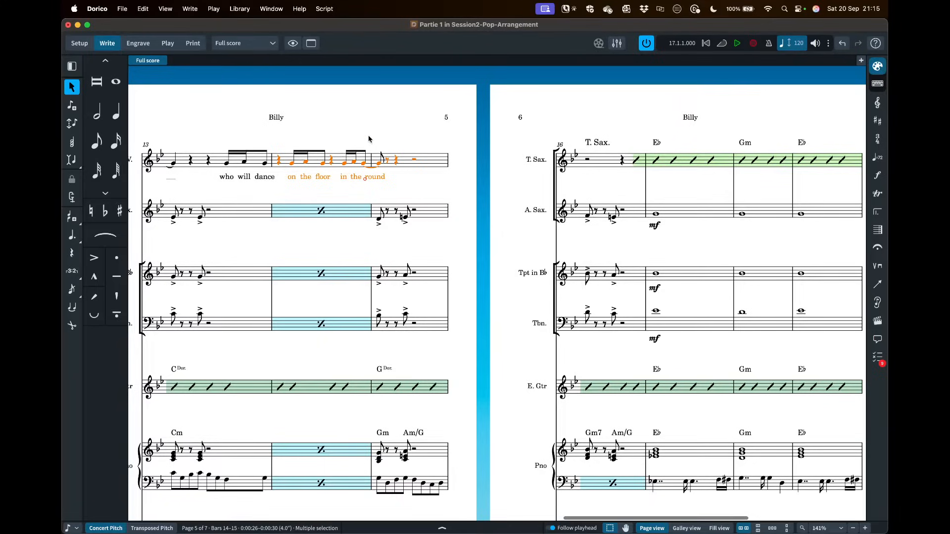
key(shift+r)
text(end)
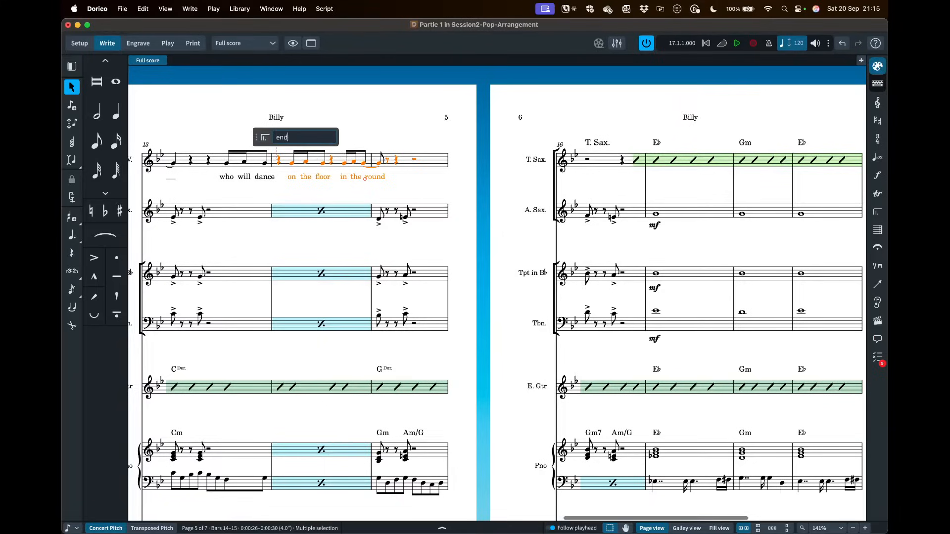
key(Return)
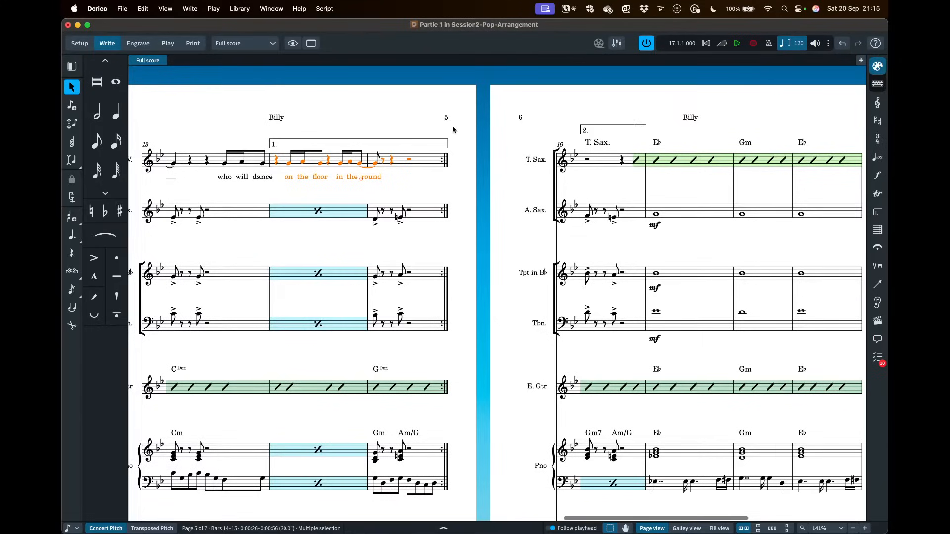
- Set the repeat endings starting at bar 14 to 3 endings and 4 times played
click(419, 141)
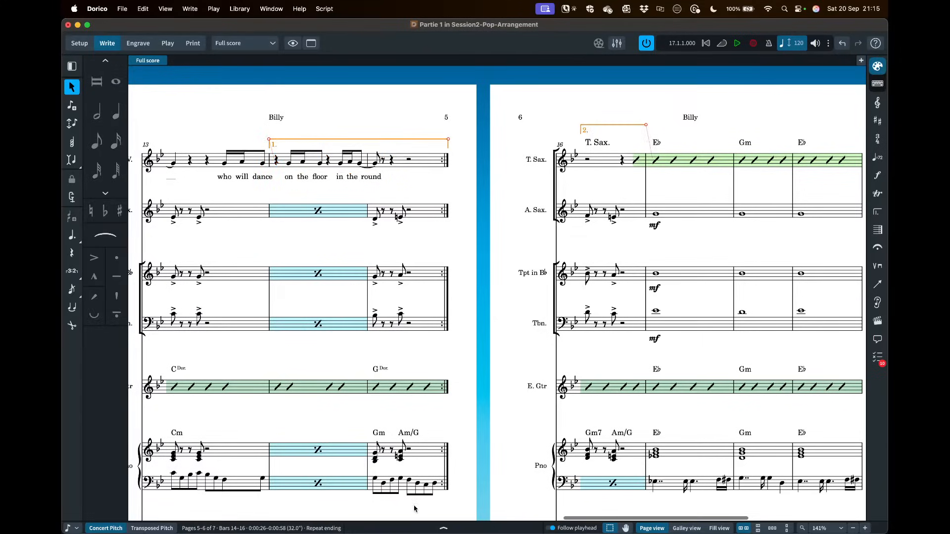
click(418, 526)
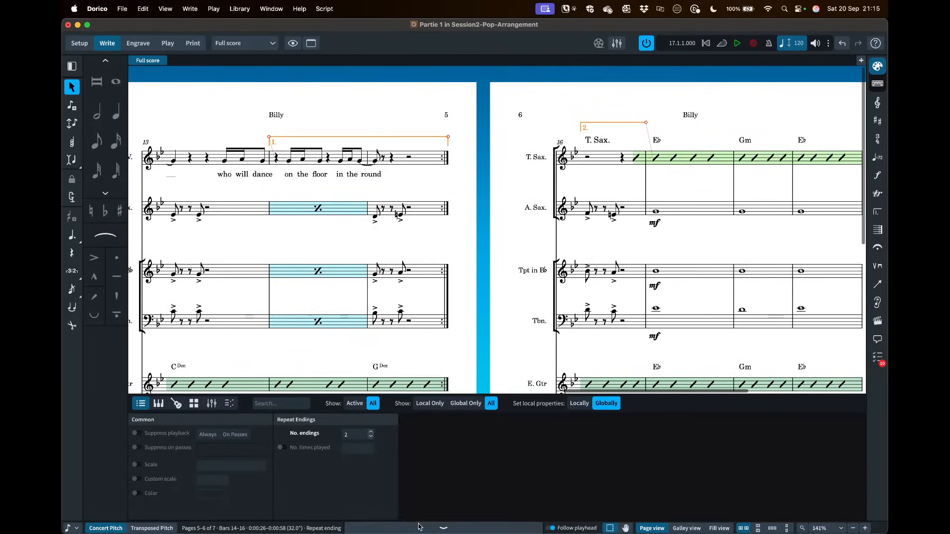
click(372, 431)
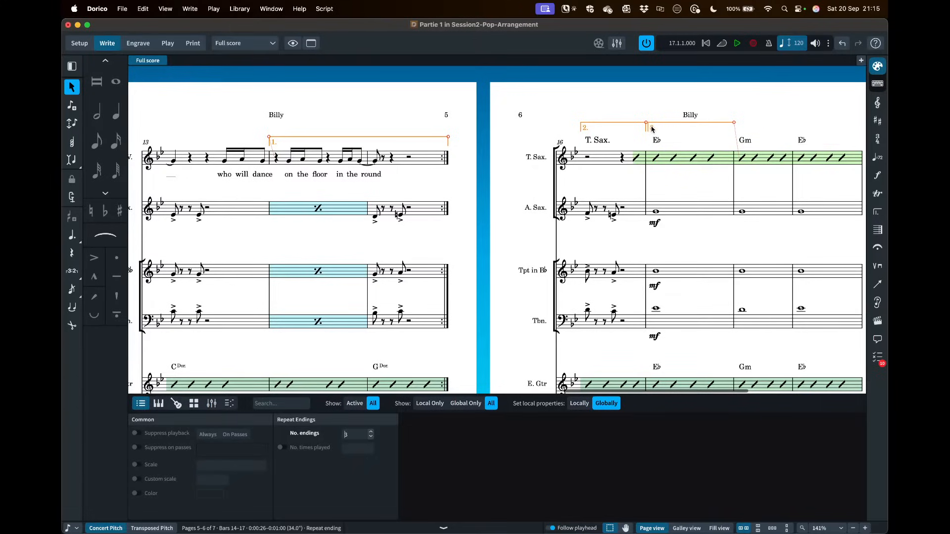
click(282, 448)
click(372, 446)
click(534, 141)
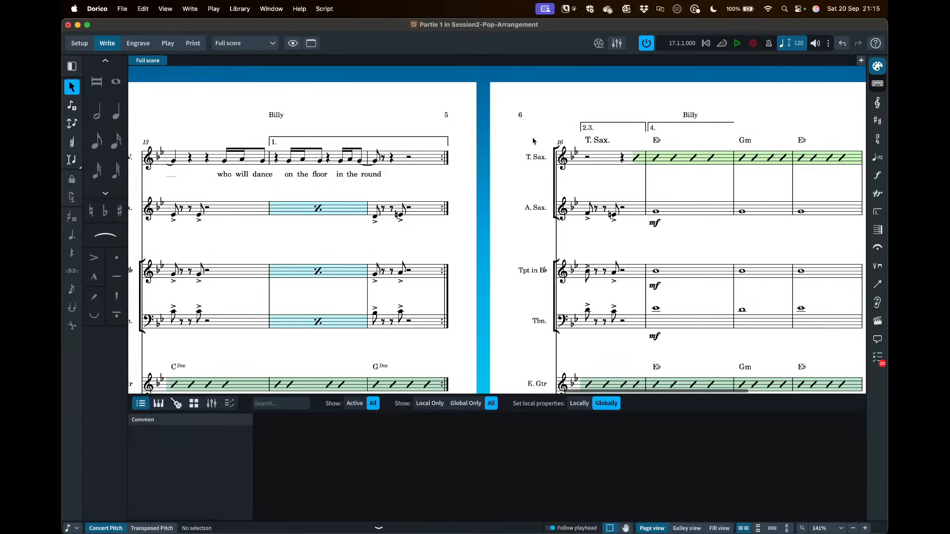
- Undo the changes to the repeat endings' number of endings and times played
key(super+z)
key(super+z)
key(super+z)
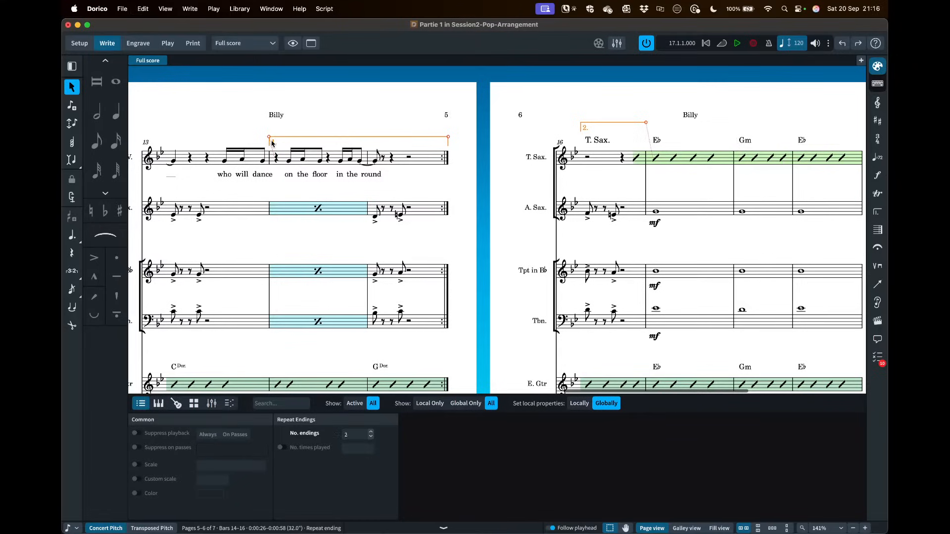
- Enable the number of times played for the repeat endings and set it to 4
click(285, 447)
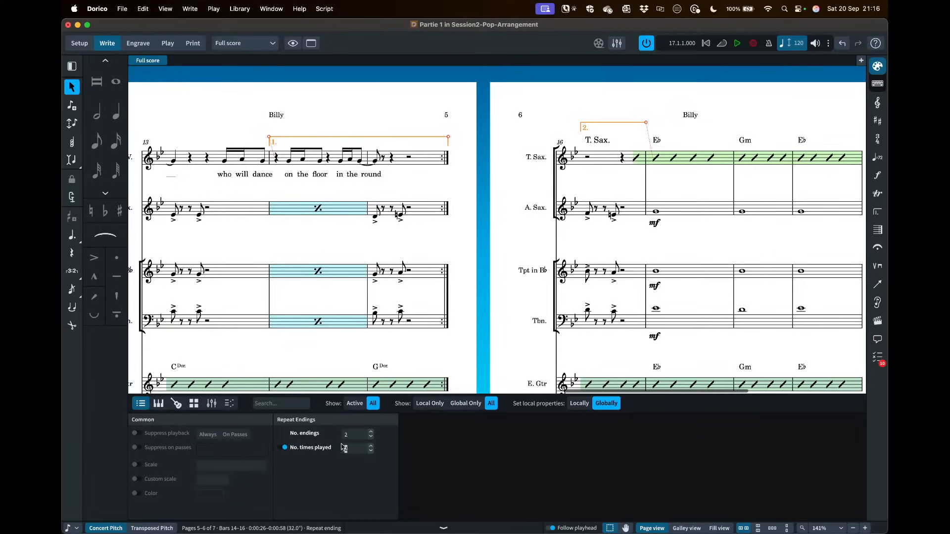
click(371, 446)
click(371, 446)
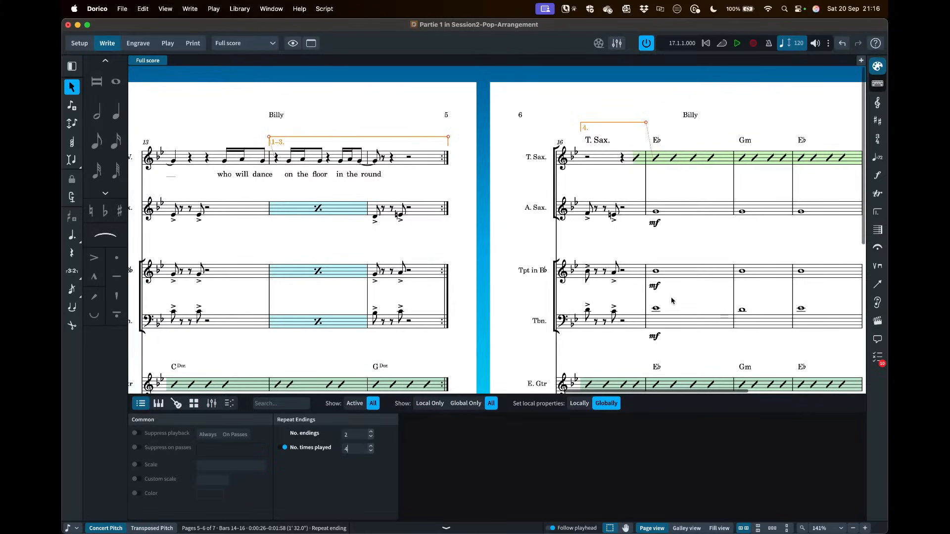
- Add a Coda repeat marker at the start of bar 21
scroll(626, 247, right, 10)
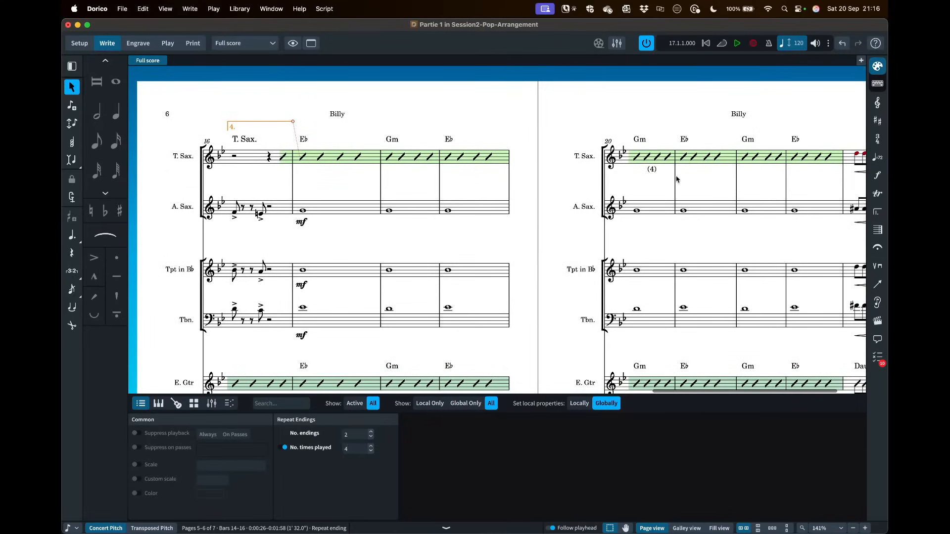
click(675, 183)
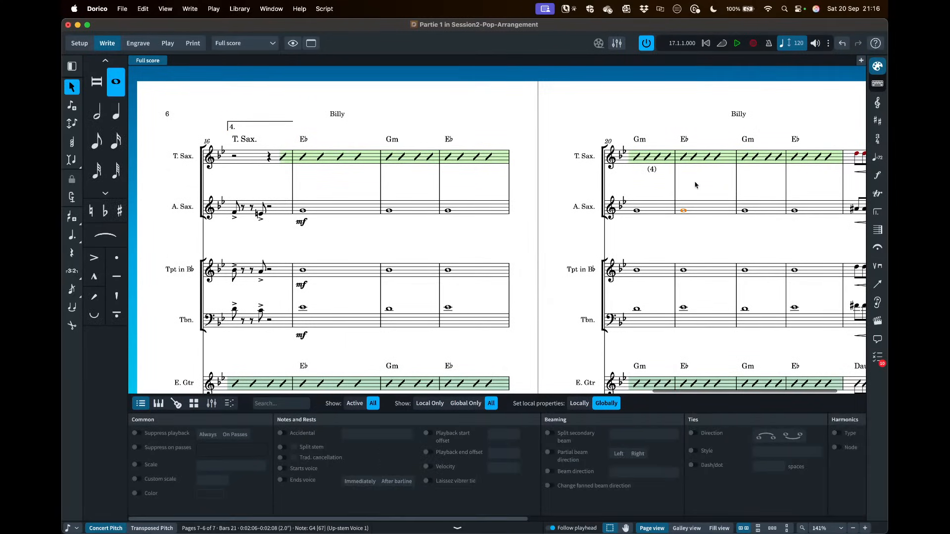
scroll(686, 203, right, 5)
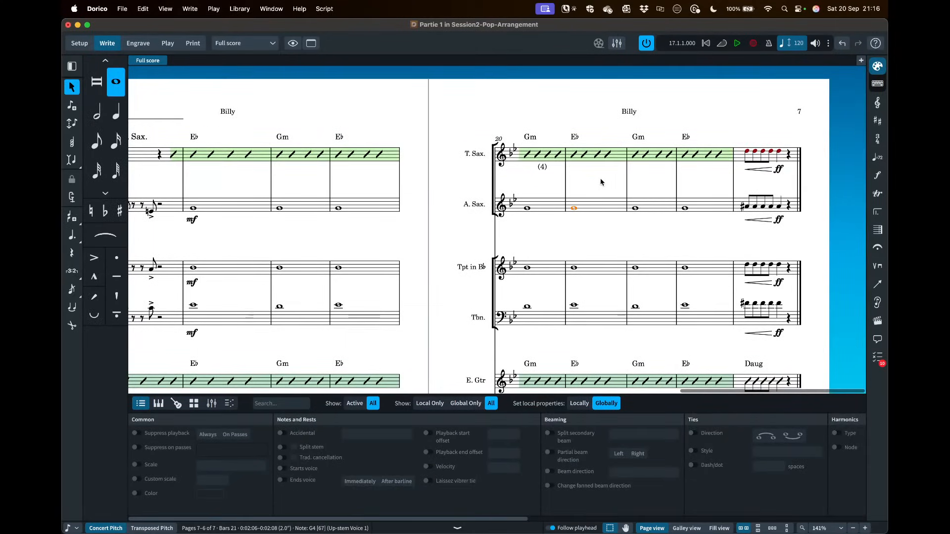
key(shift+r)
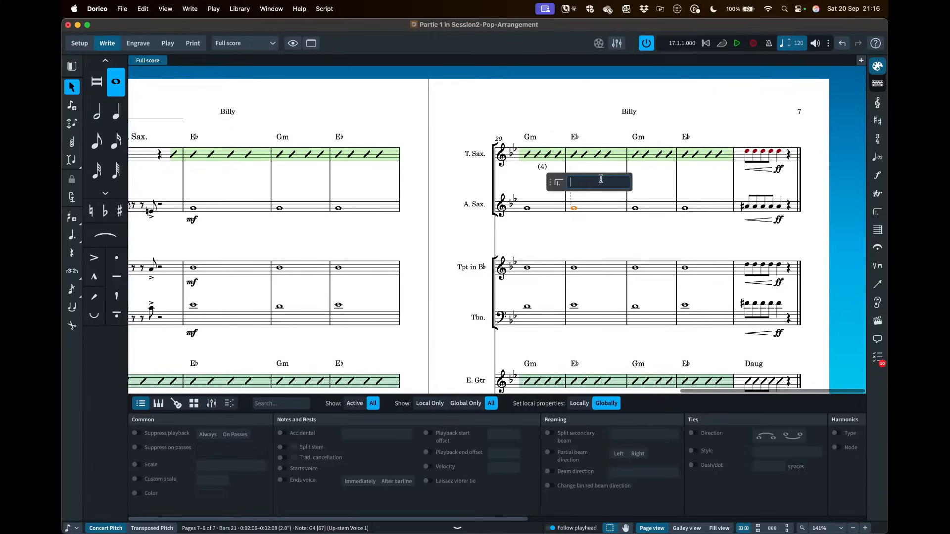
text(coda)
key(Return)
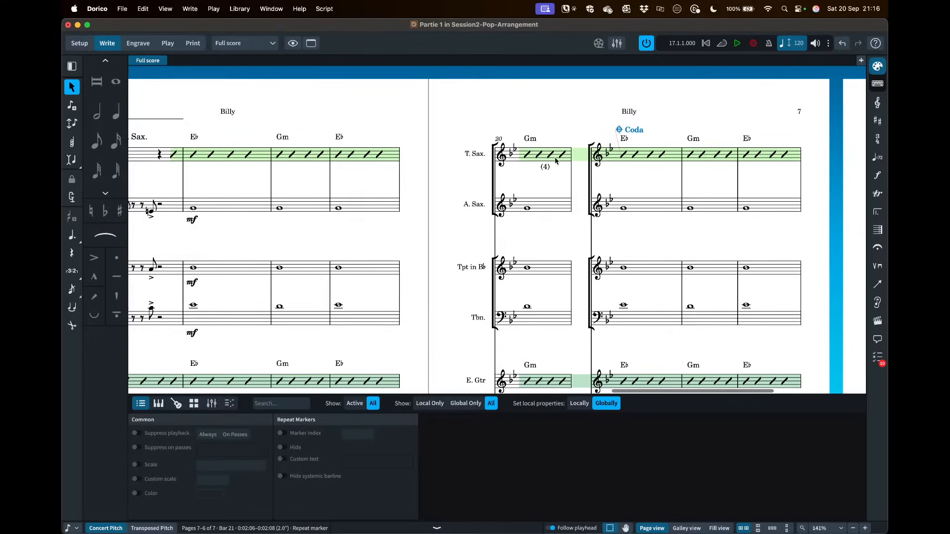
- Add a D.S. al Coda marker at bar 20 and move it one rhythmic grid step to the right
click(527, 209)
key(shift+r)
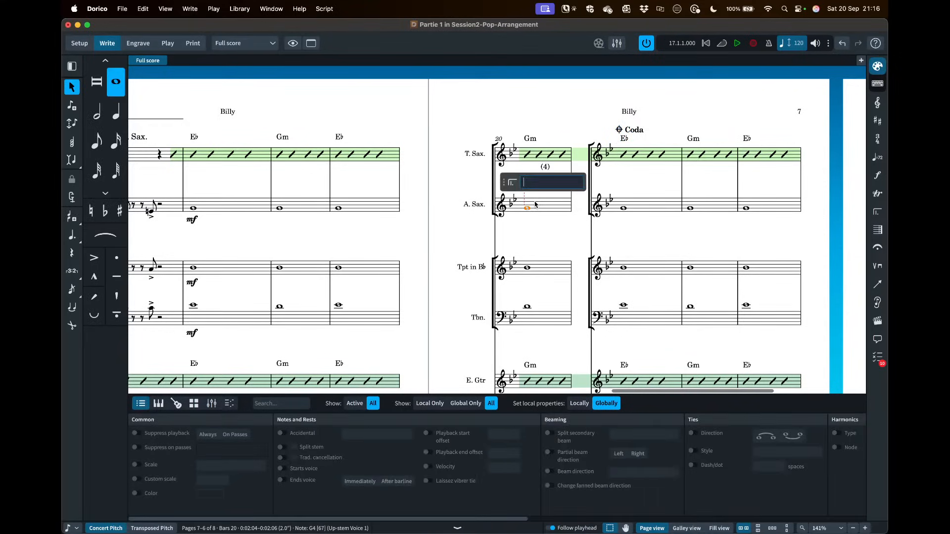
text(ds al coda)
key(Return)
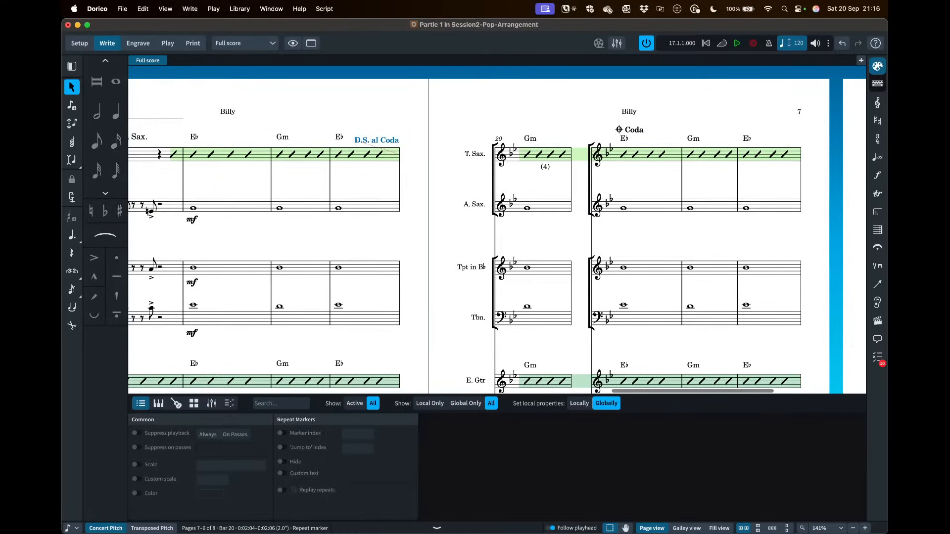
click(376, 140)
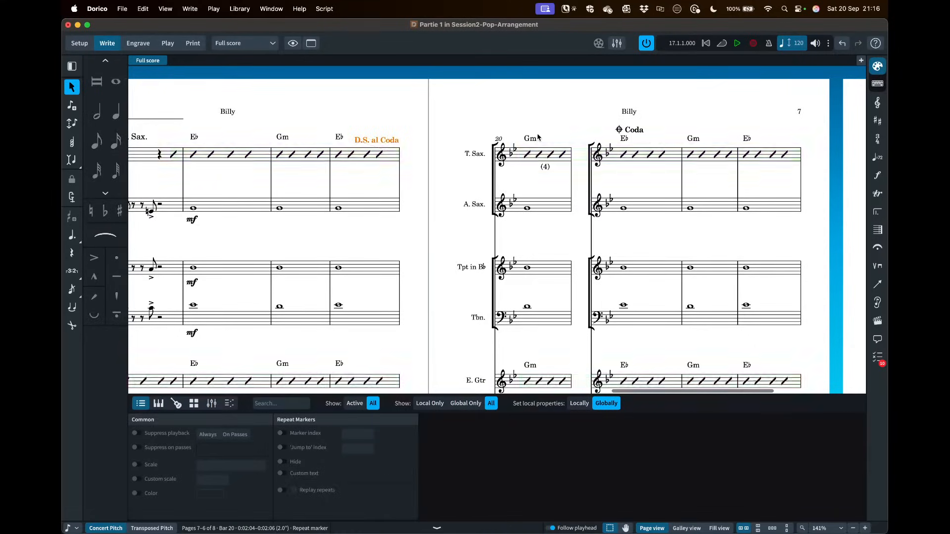
key(alt+Right)
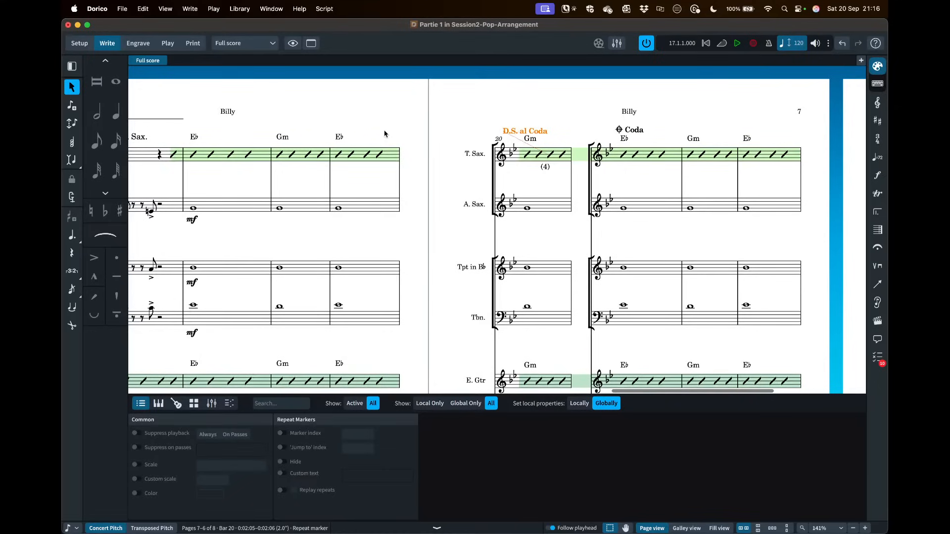
- Add a segno repeat marker at the start of bar 11, anchored to the eighth rest in the Voice
scroll(384, 133, left, 20)
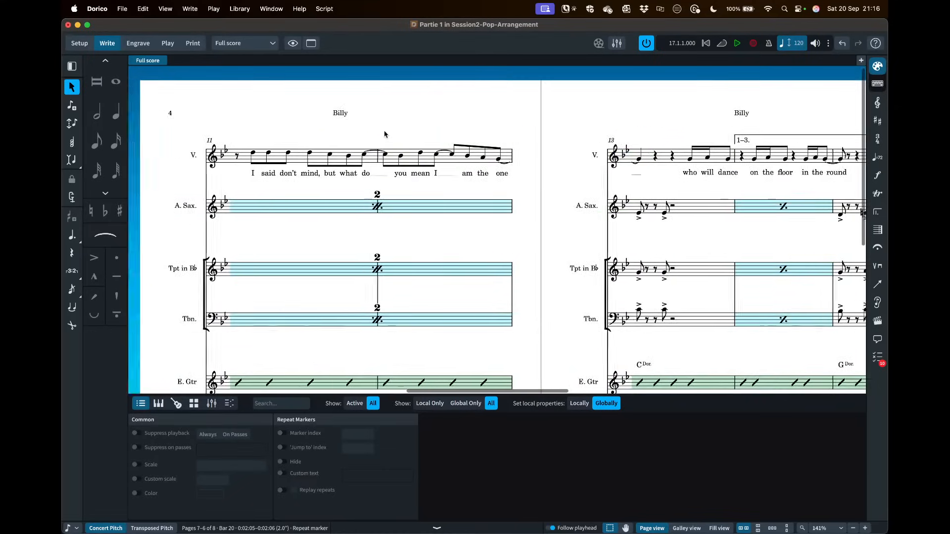
scroll(384, 134, left, 15)
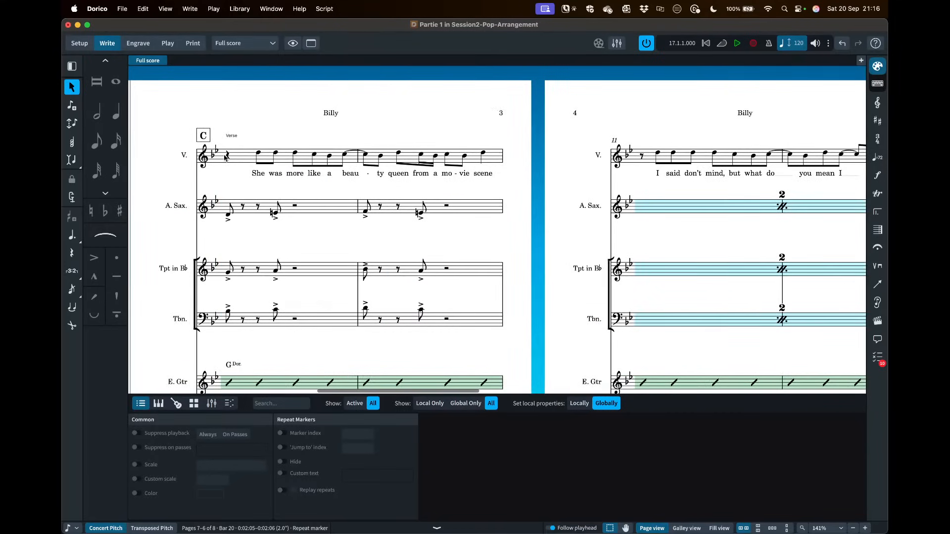
click(227, 158)
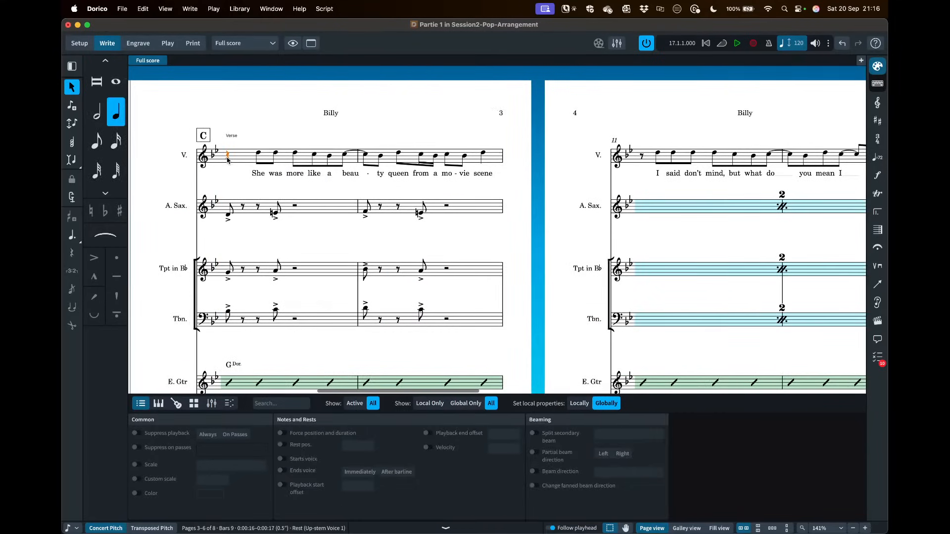
click(642, 157)
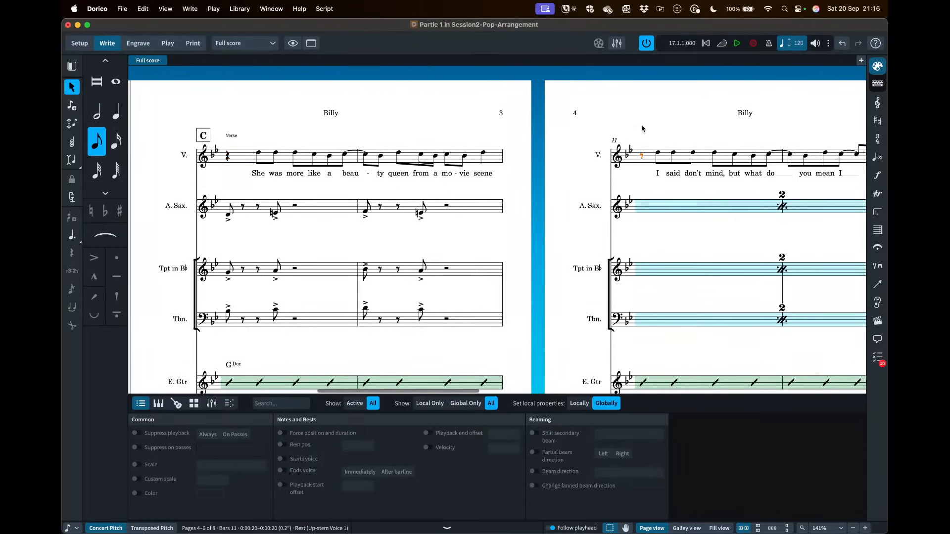
scroll(642, 129, right, 5)
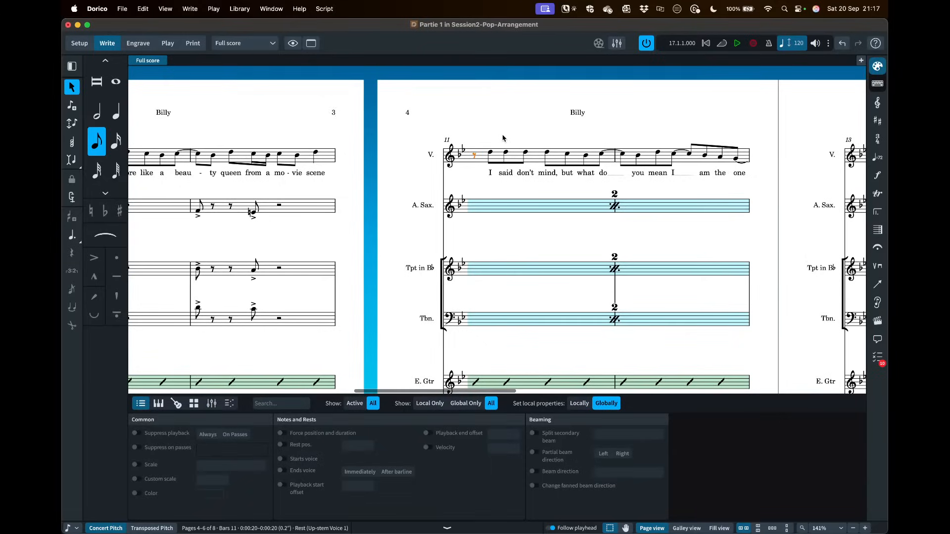
key(shift+r)
text($)
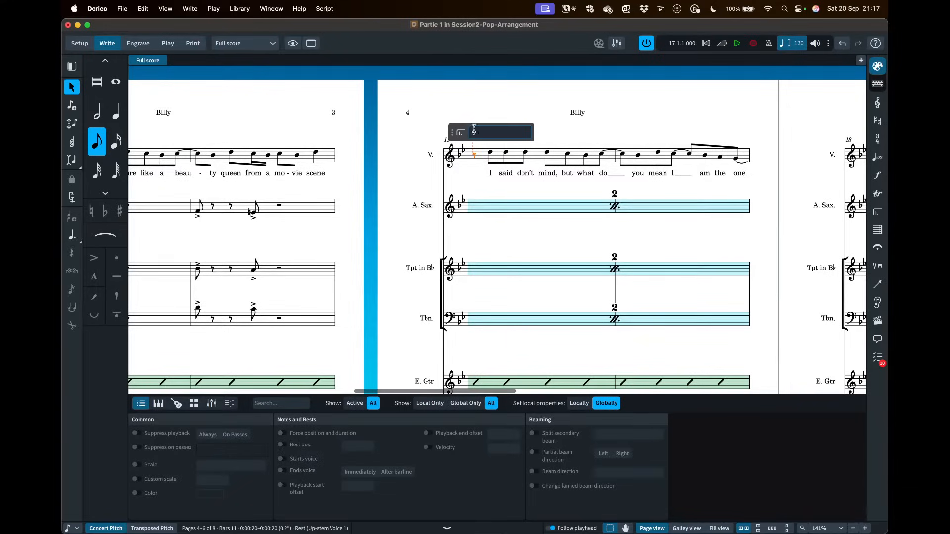
key(Return)
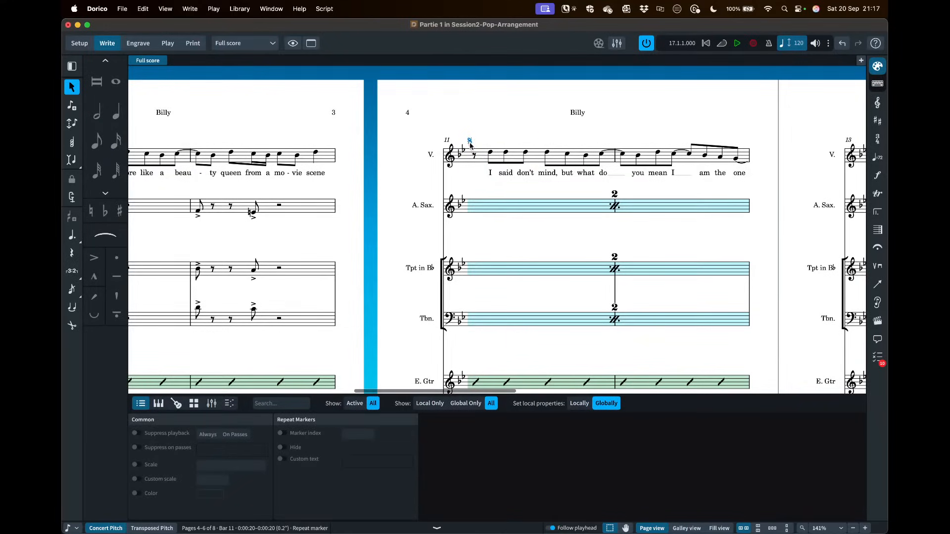
scroll(470, 144, up, 5)
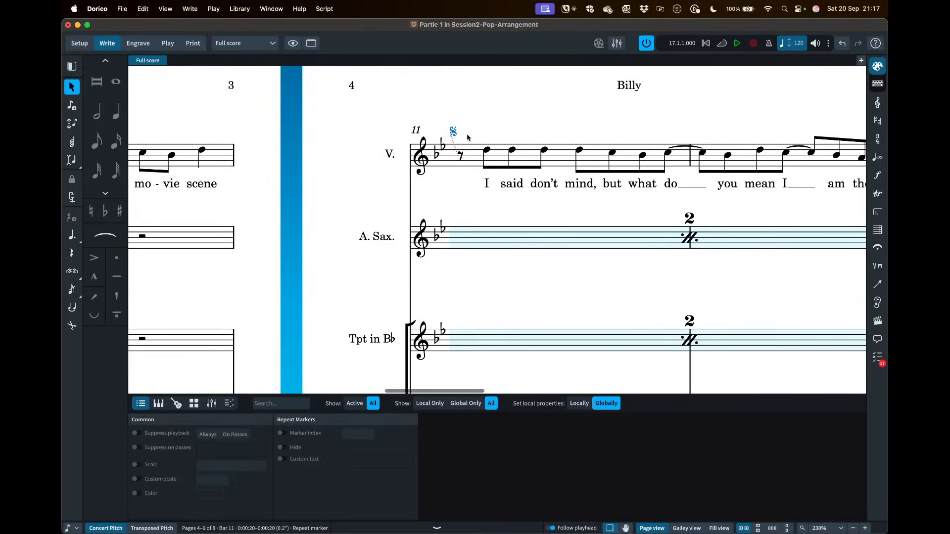
scroll(467, 134, down, 3)
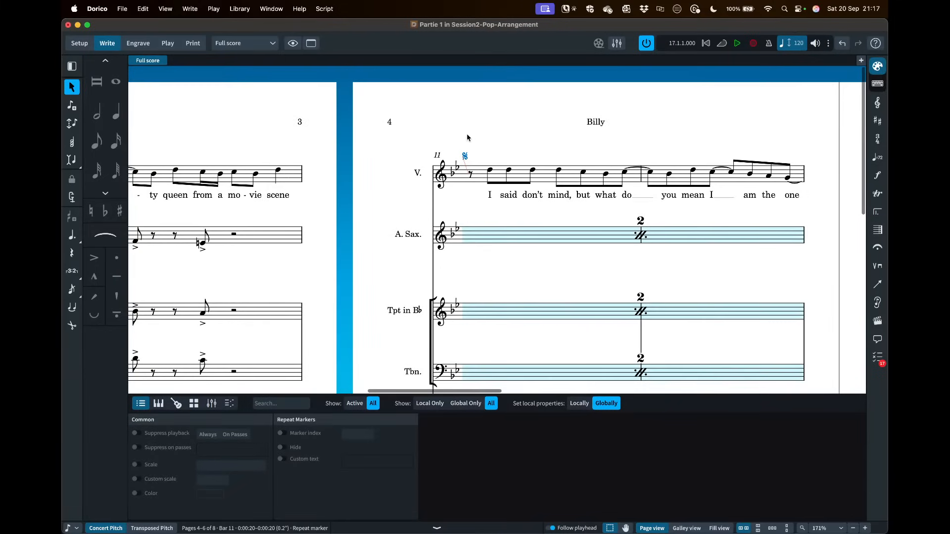
- Insert a bass clef in the Alto Sax at the start of bar 17
scroll(467, 137, right, 15)
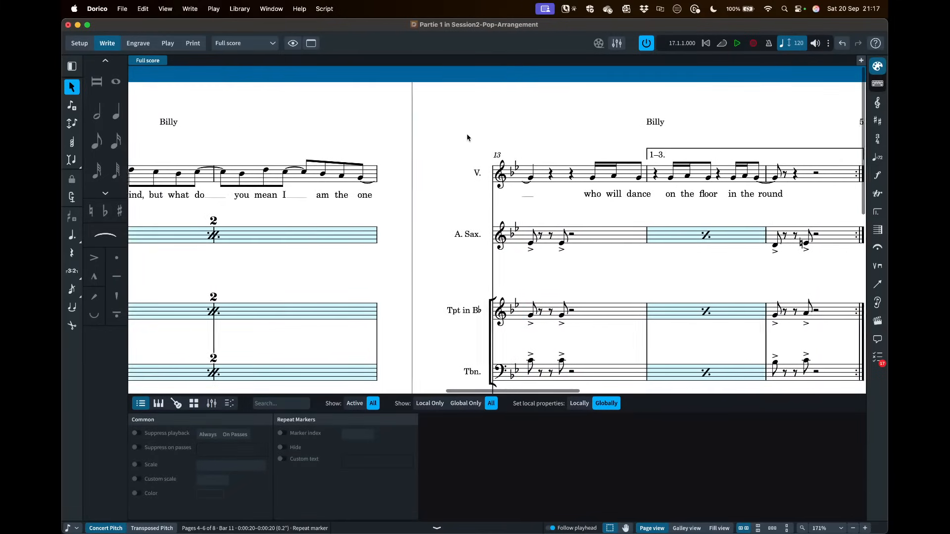
scroll(467, 137, right, 10)
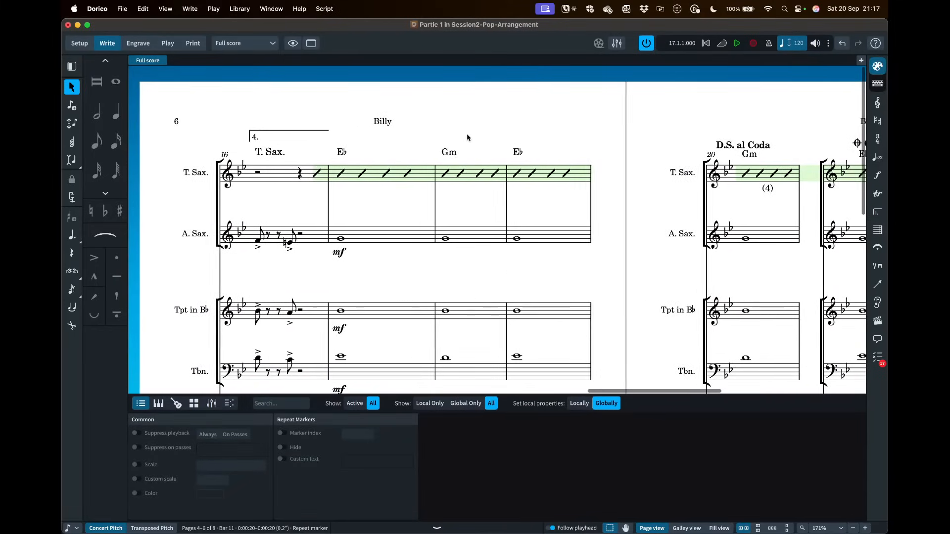
scroll(466, 137, down, 3)
scroll(466, 137, right, 4)
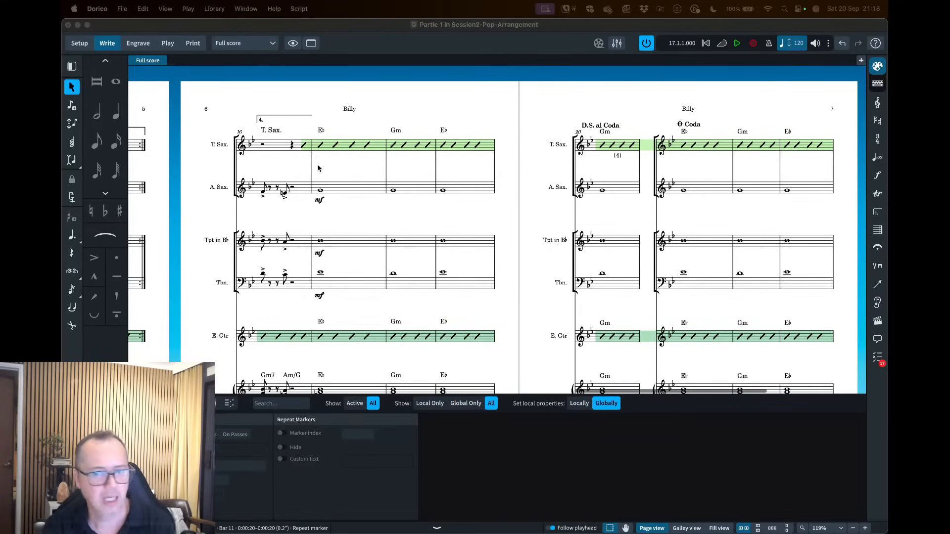
click(315, 189)
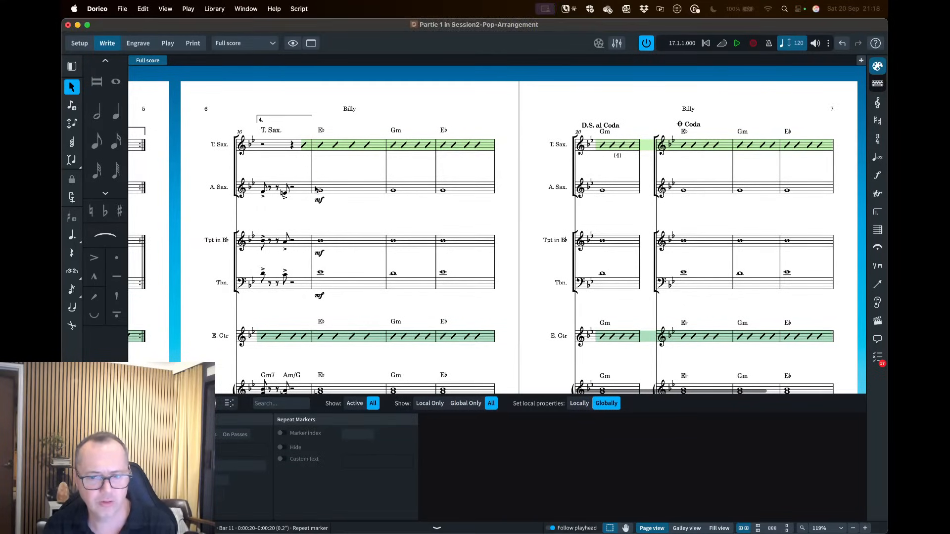
double_click(315, 189)
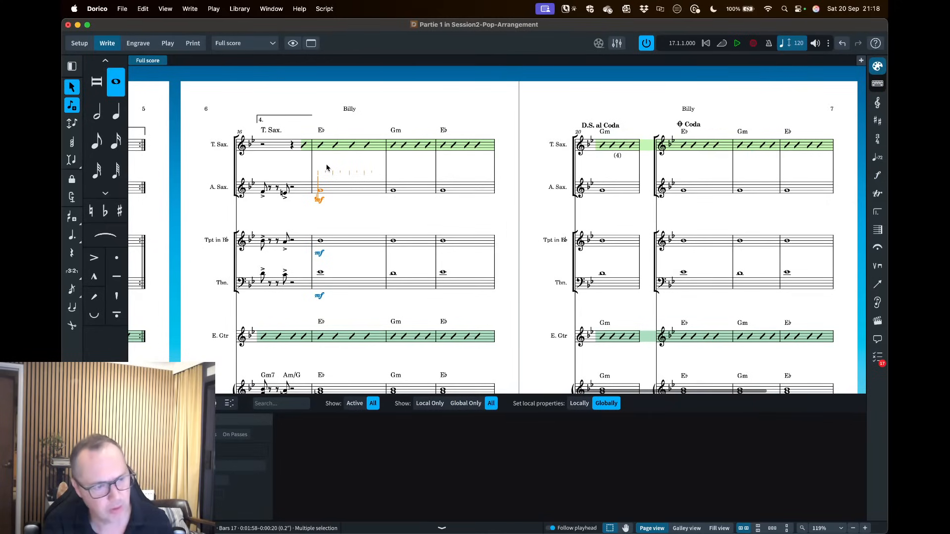
key(shift+c)
text(bass)
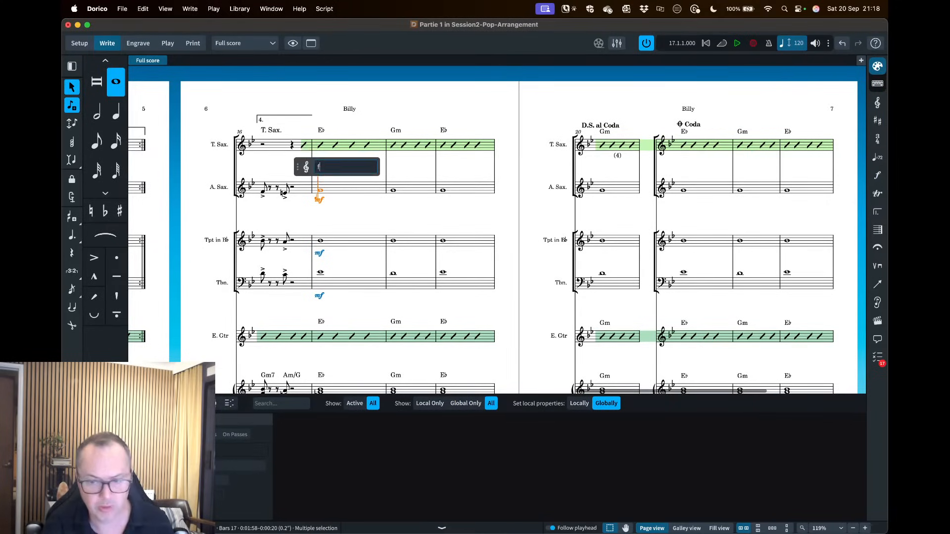
key(Return)
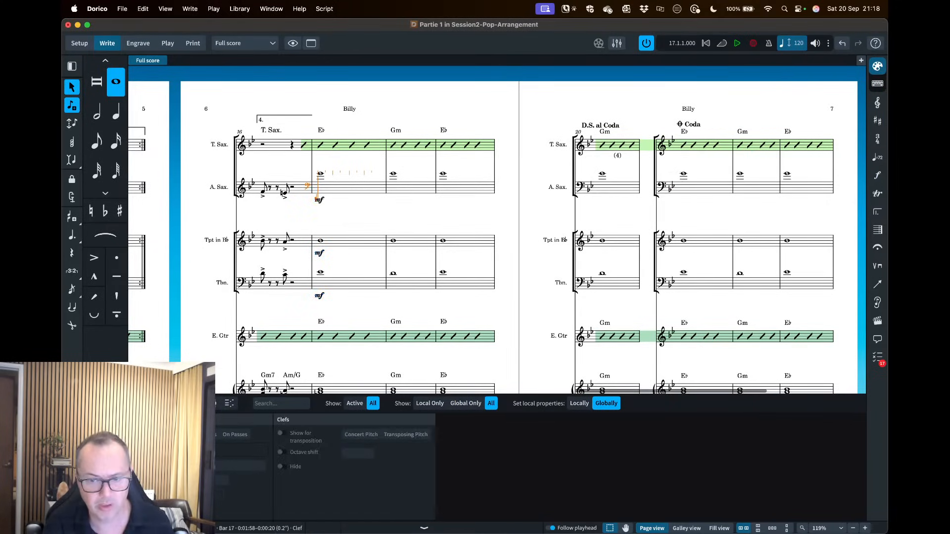
click(307, 188)
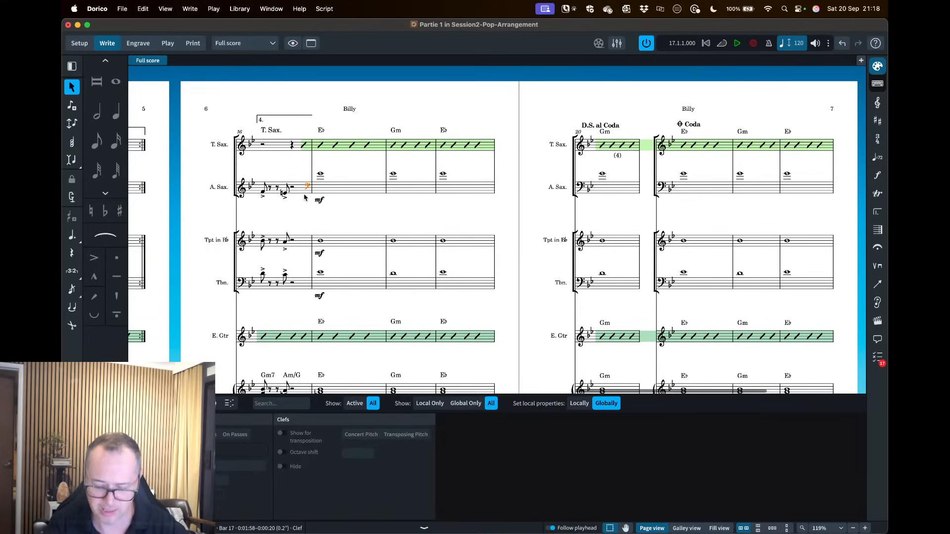
scroll(304, 198, up, 1)
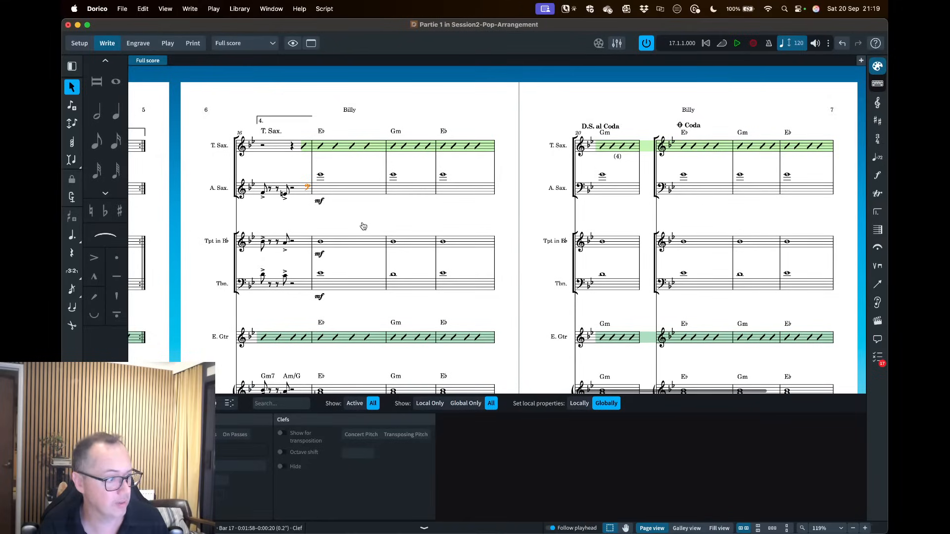
- Switch to Safari, examine the Session 1 and Session 2 files on the Session Materials page, and return to Dorico
key(super+Tab)
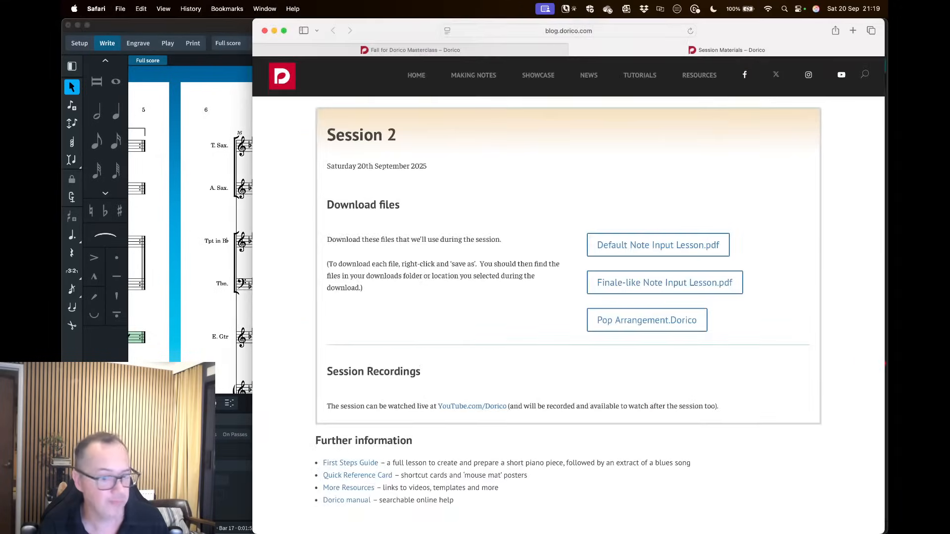
click(586, 31)
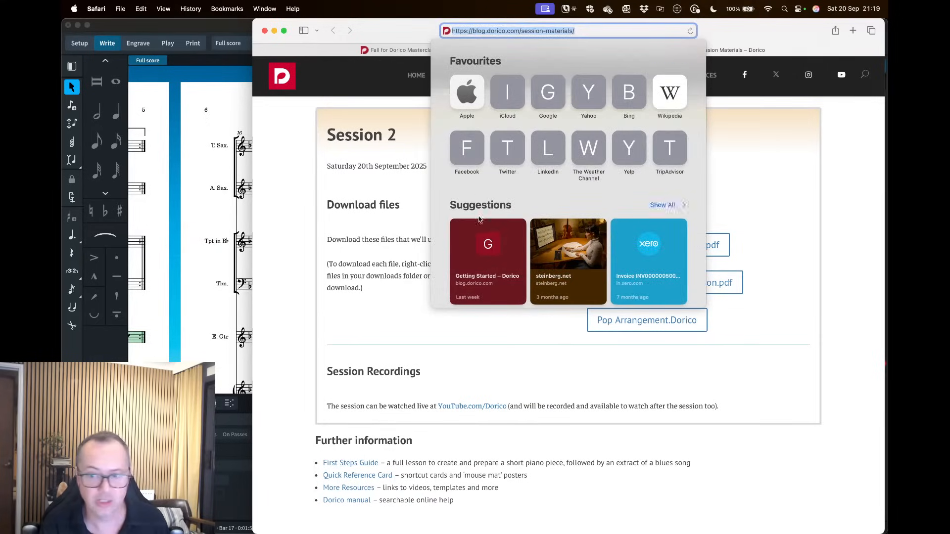
click(366, 236)
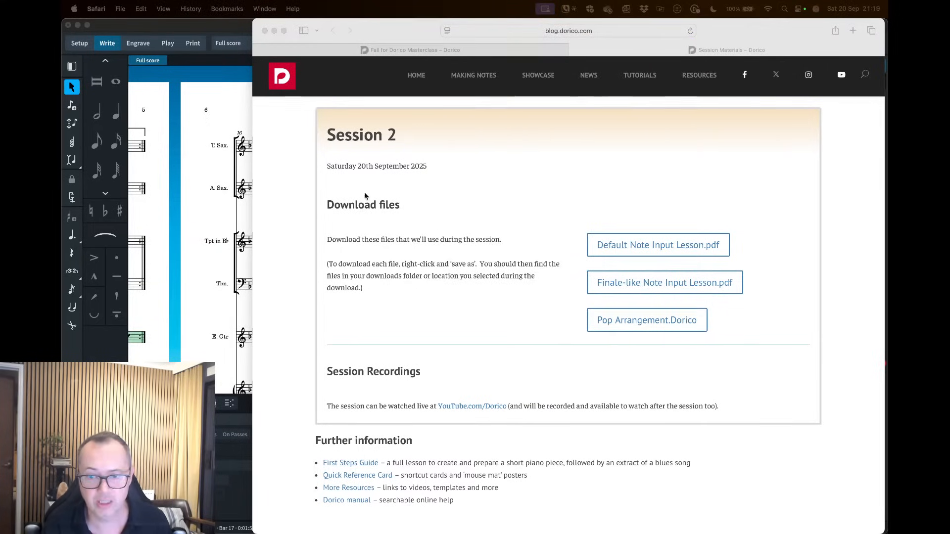
click(287, 225)
scroll(285, 229, up, 10)
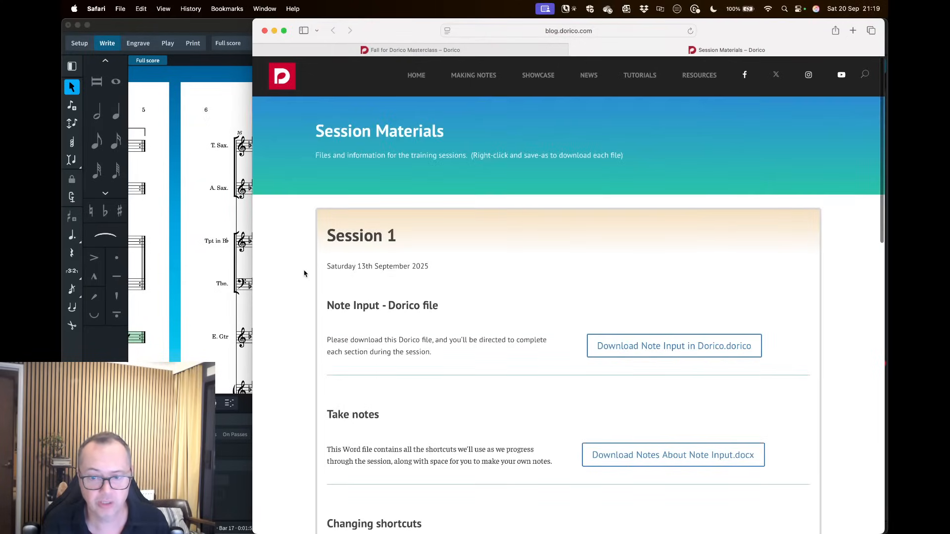
scroll(302, 271, down, 5)
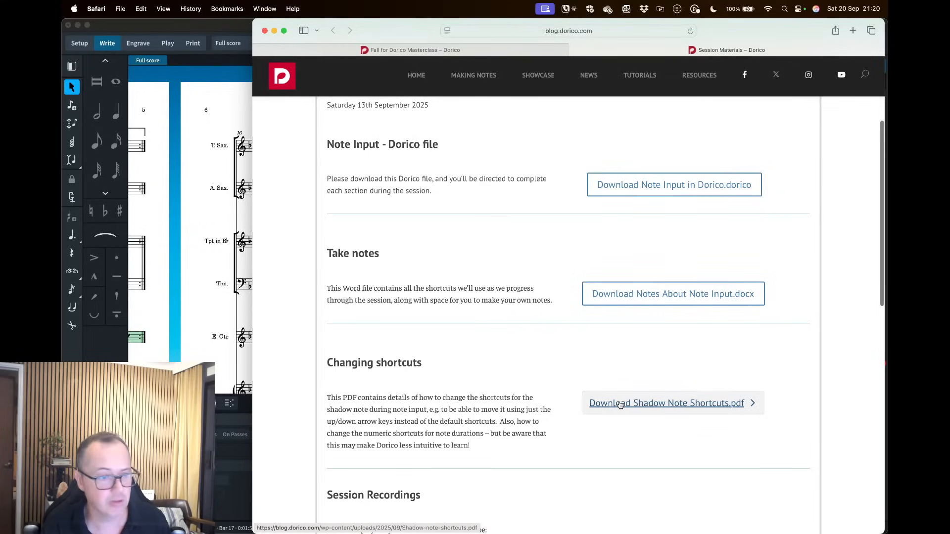
scroll(519, 341, down, 7)
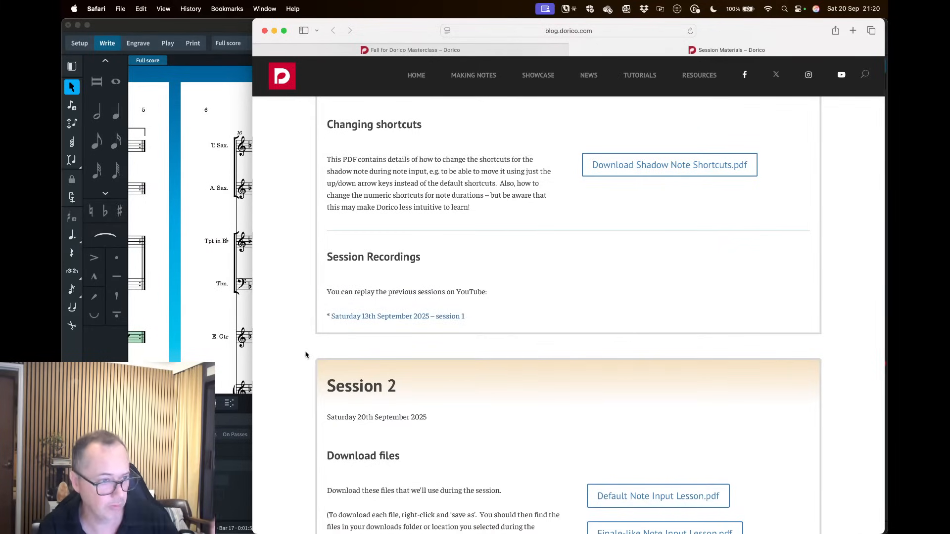
scroll(302, 355, down, 5)
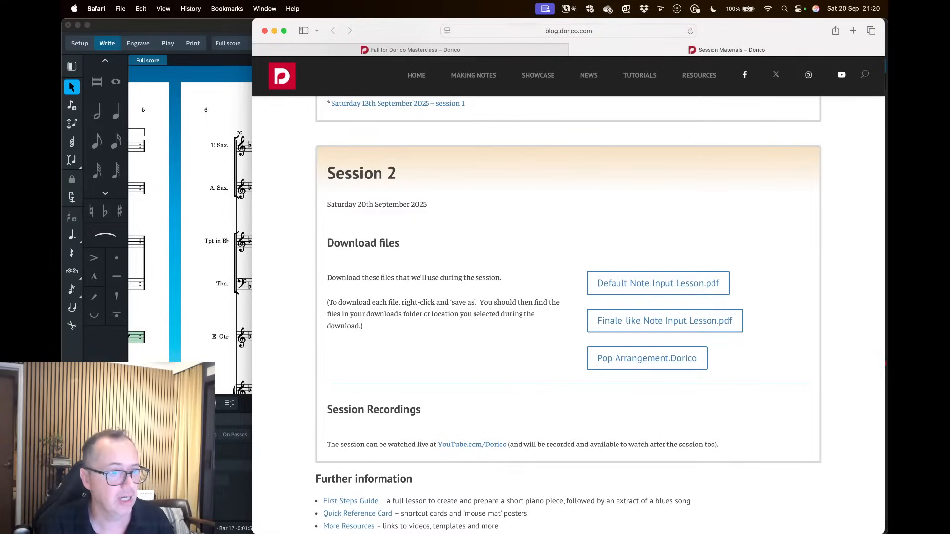
click(211, 220)
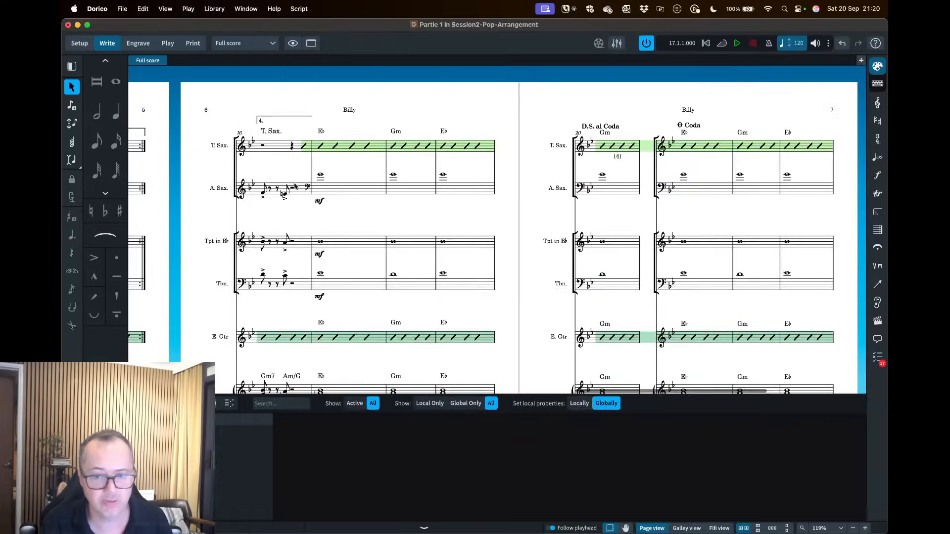
- Try a larger size for the segno marker above bar 11 in the Voice, and undo the change
scroll(340, 154, left, 15)
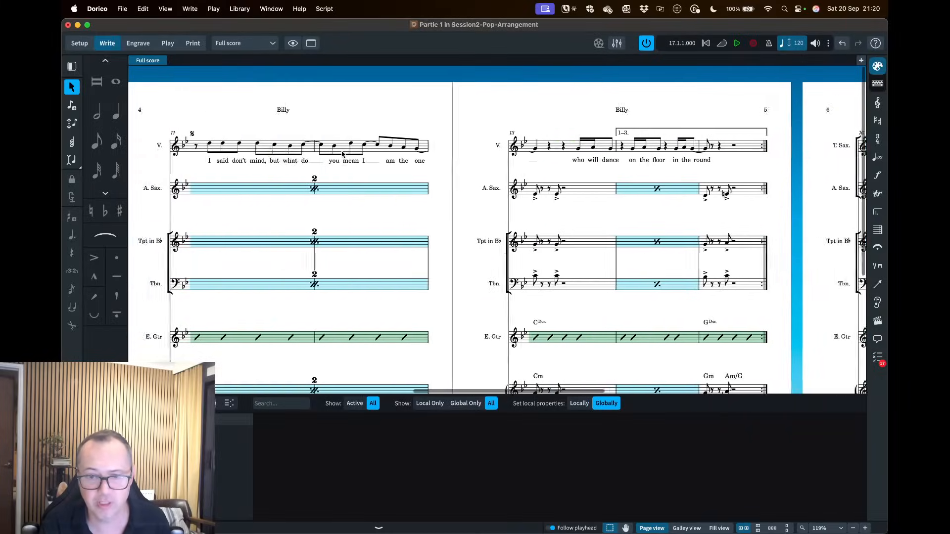
click(349, 134)
scroll(349, 136, up, 5)
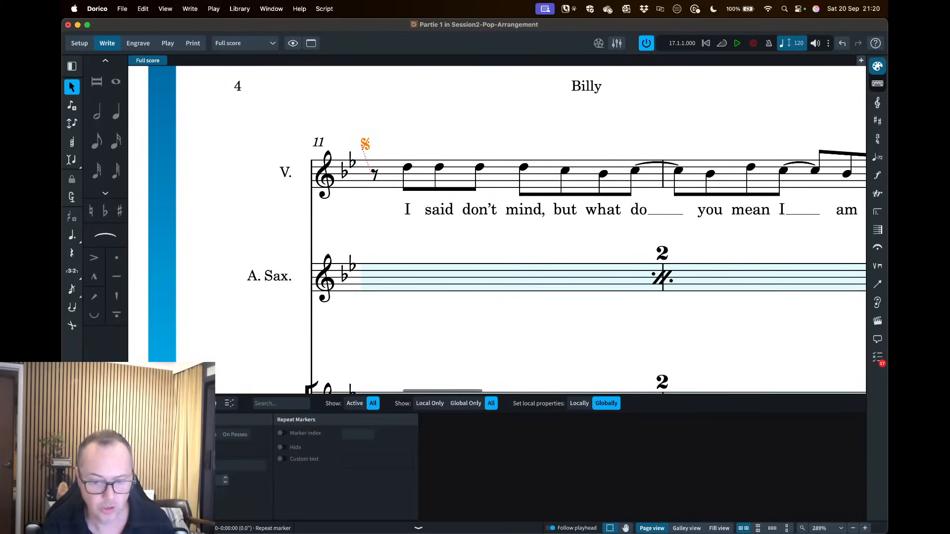
key(Return)
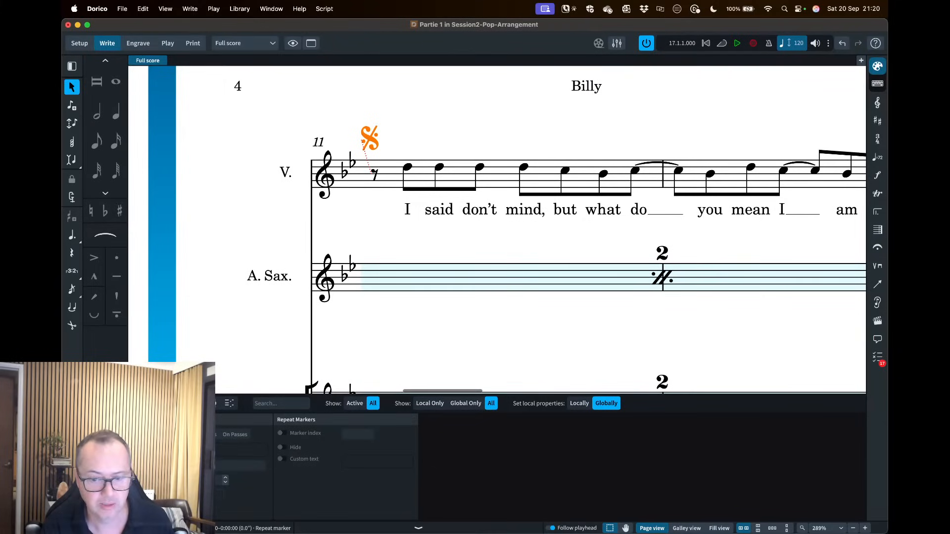
key(super+z)
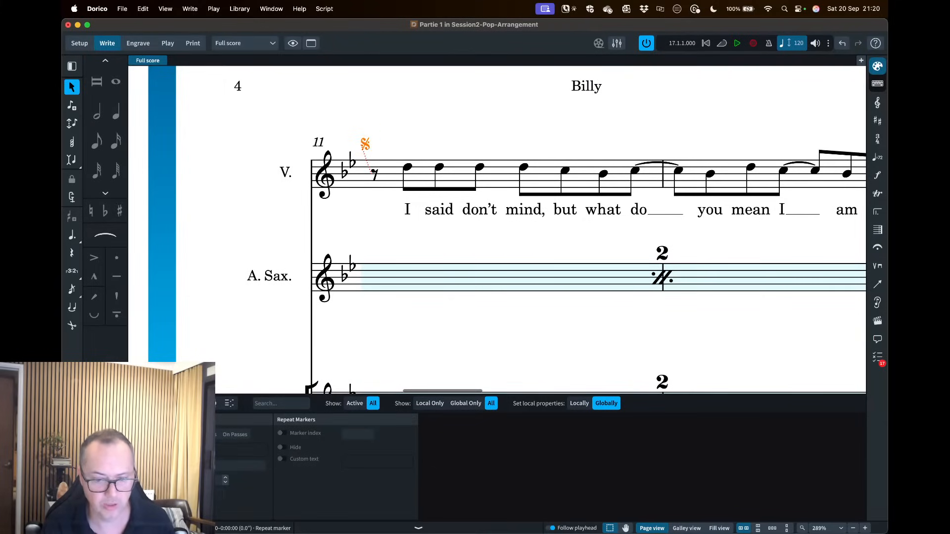
click(382, 219)
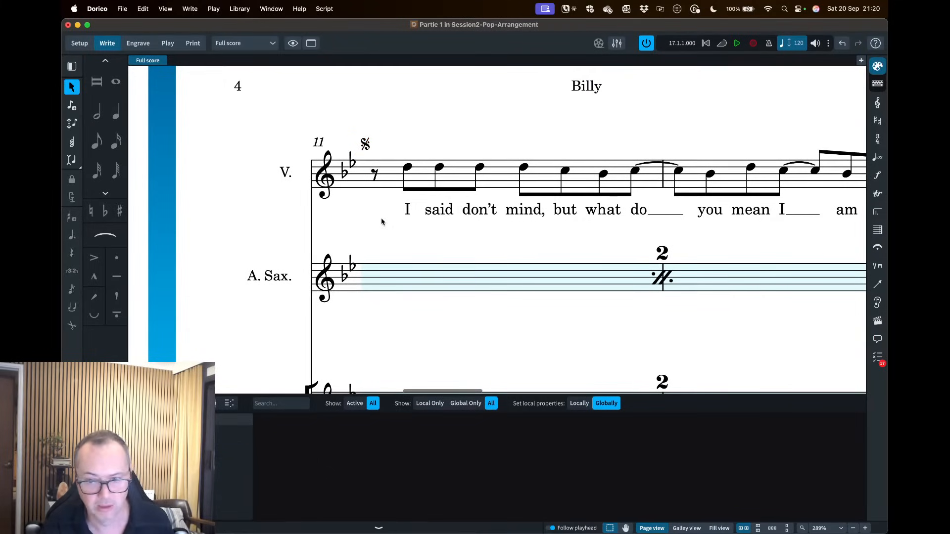
key(super+minus)
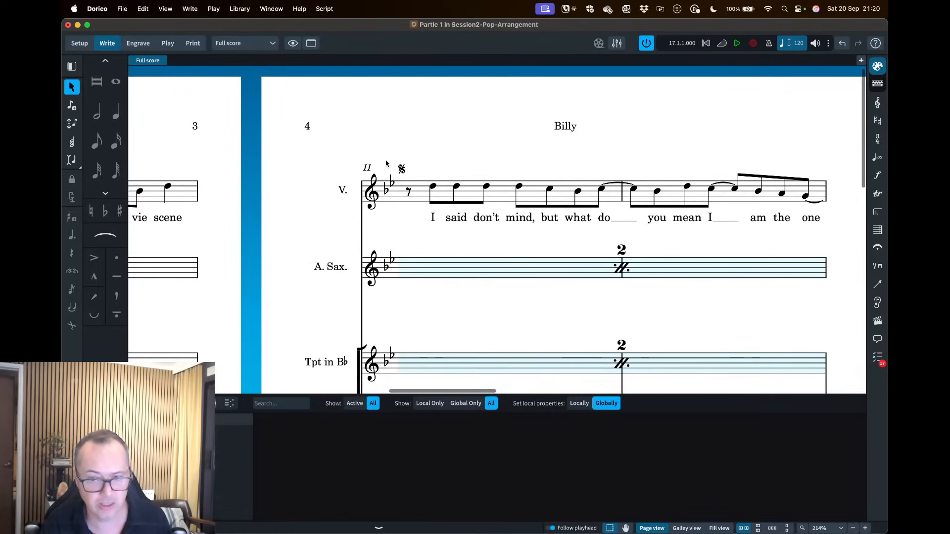
- Open the Engraving Options for Repeat Markers and examine the settings for repeat jumps, coda and segno sections, and repeat count
click(242, 8)
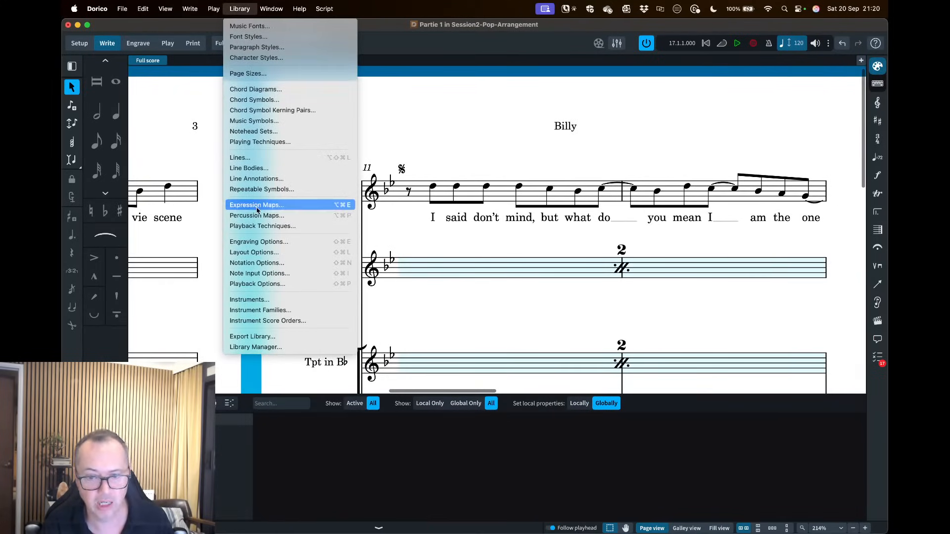
click(258, 242)
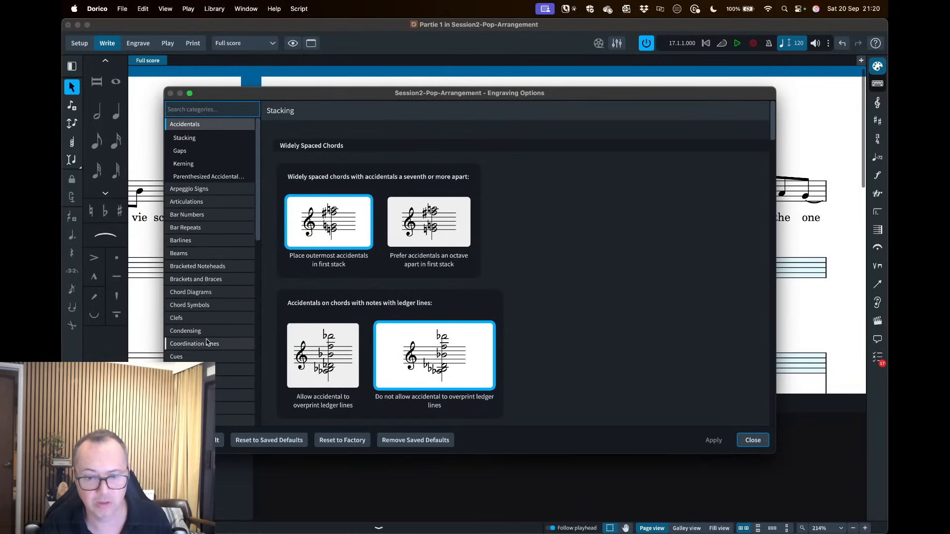
scroll(218, 337, down, 10)
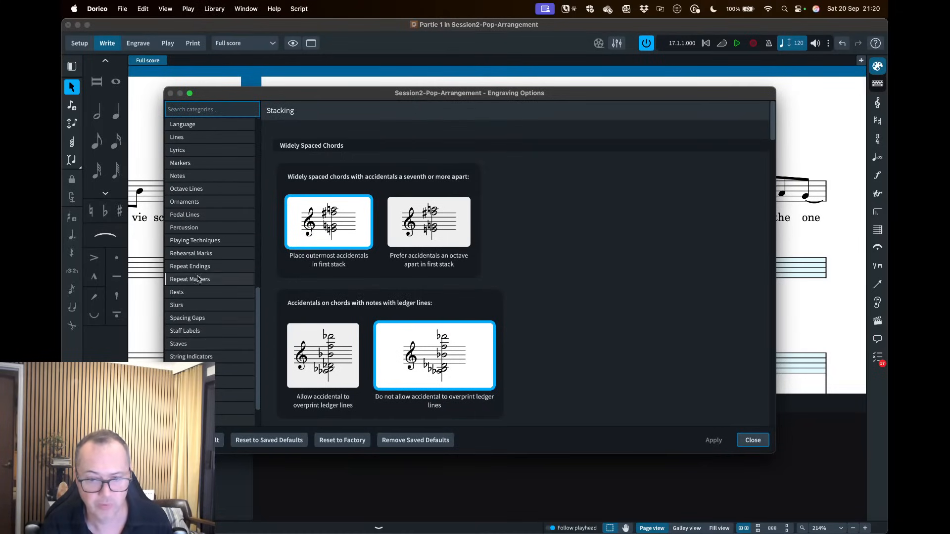
click(212, 279)
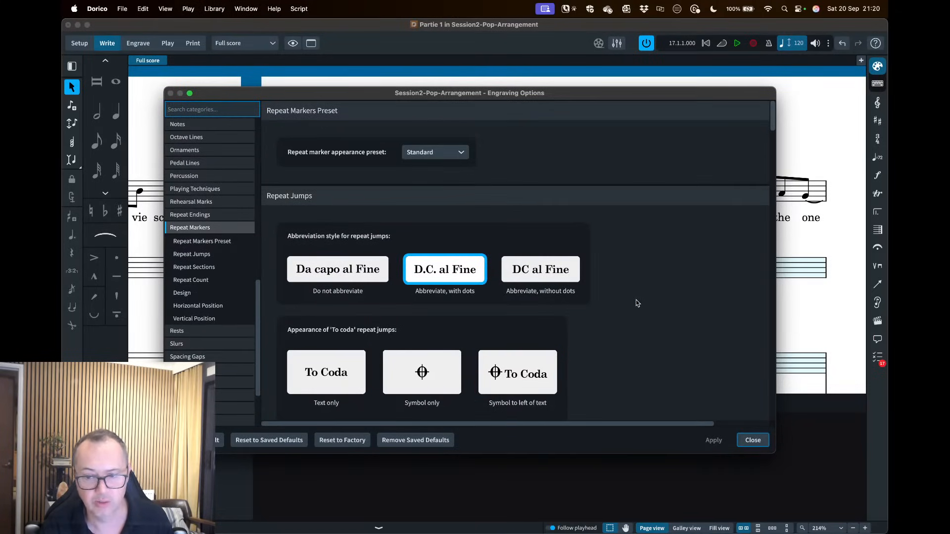
scroll(637, 303, down, 10)
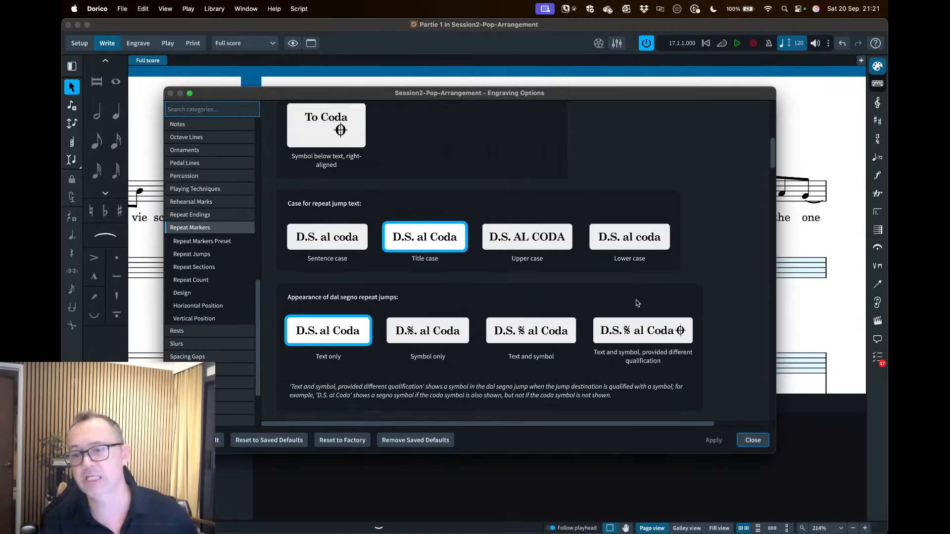
scroll(638, 304, down, 10)
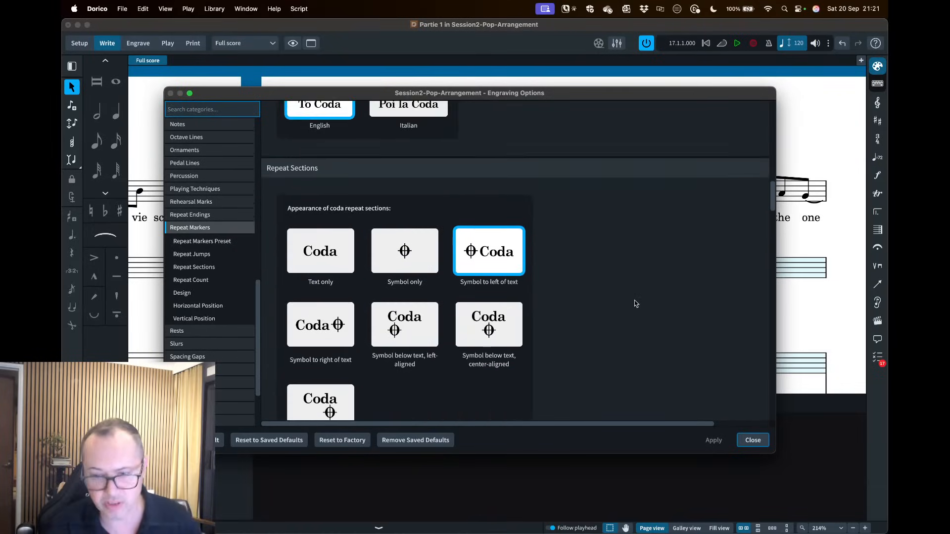
scroll(632, 303, down, 4)
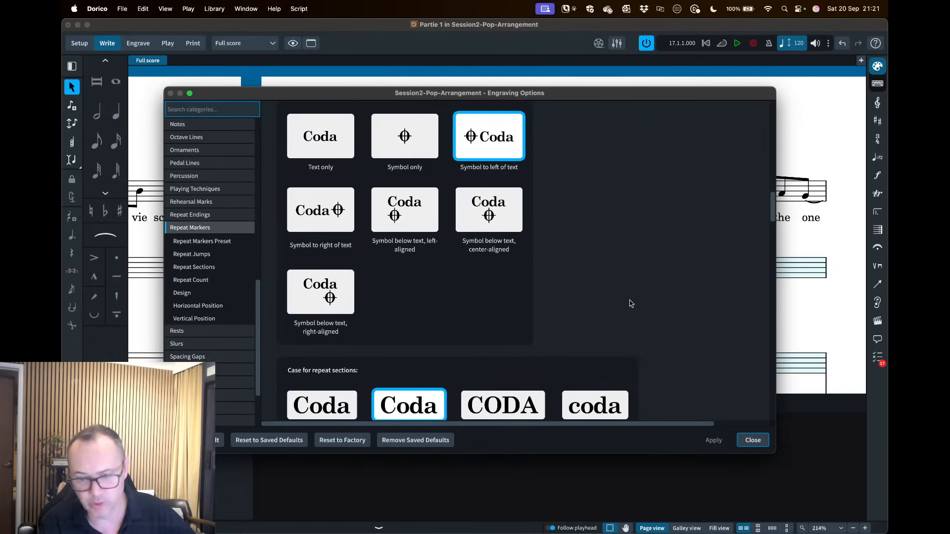
scroll(638, 303, down, 8)
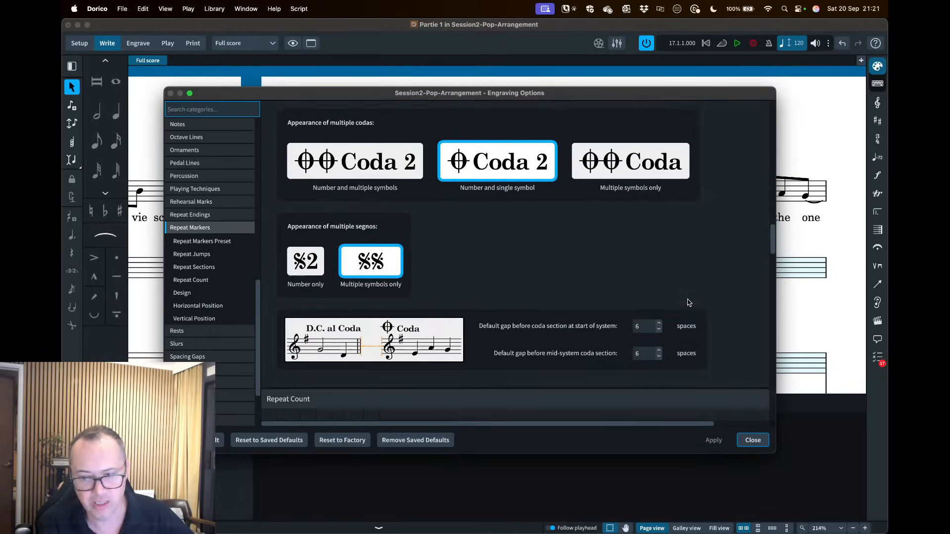
scroll(689, 302, down, 5)
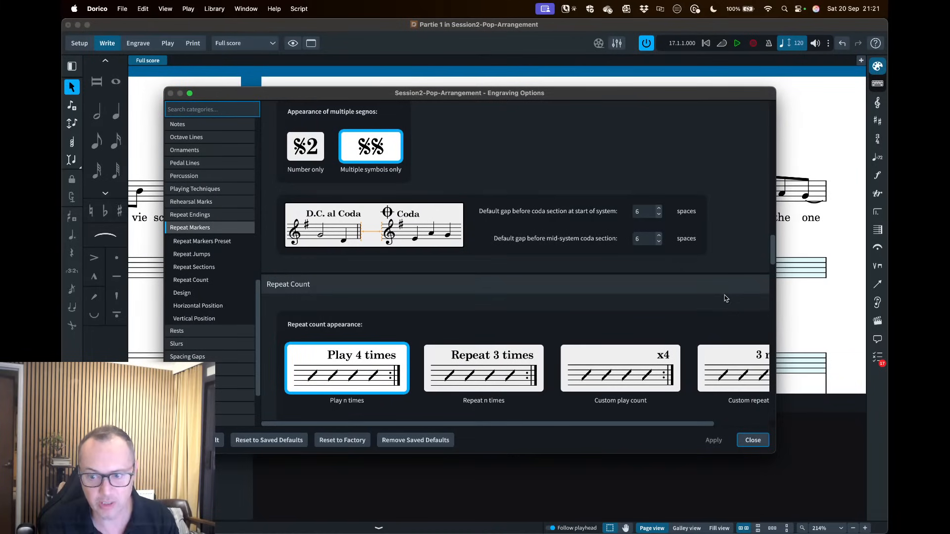
scroll(723, 294, down, 6)
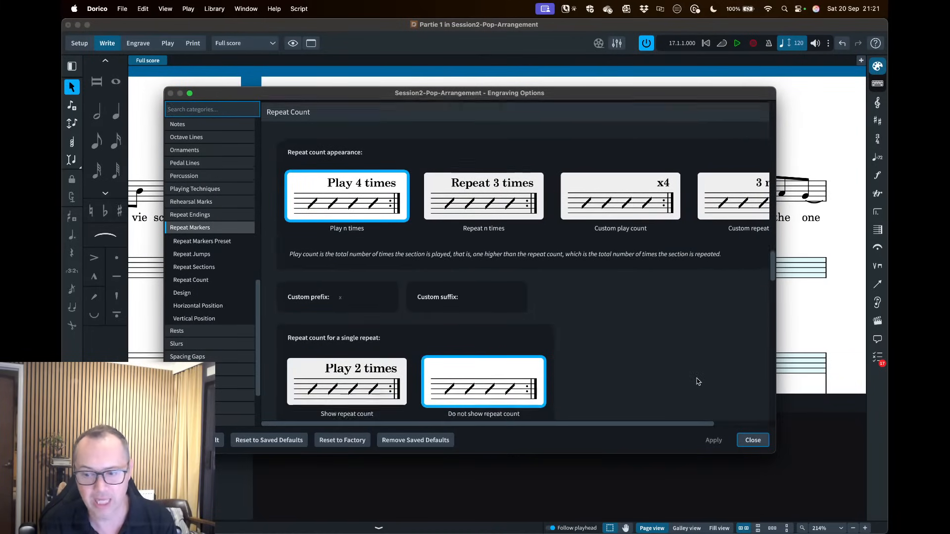
scroll(698, 381, down, 2)
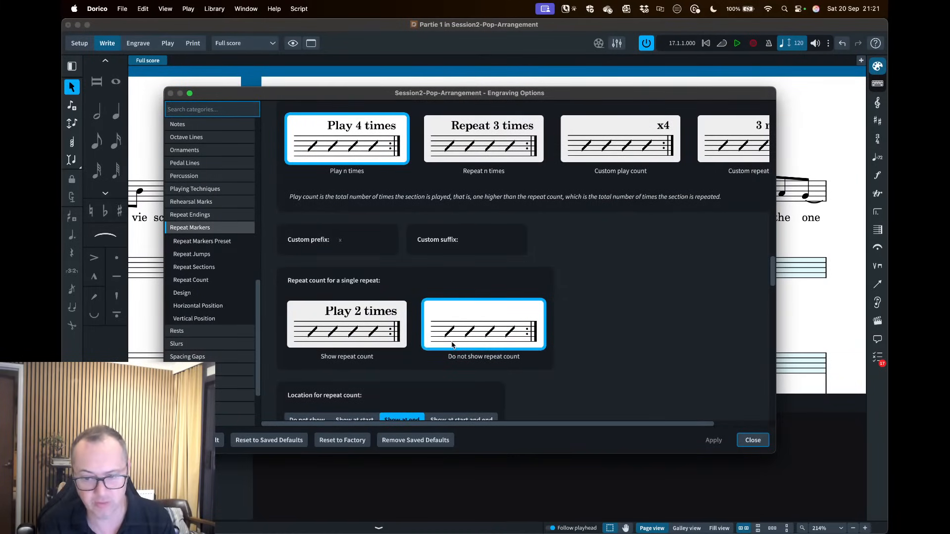
- Try showing the repeat count for a single repeat, restore Do not show repeat count, and close Engraving Options
click(347, 320)
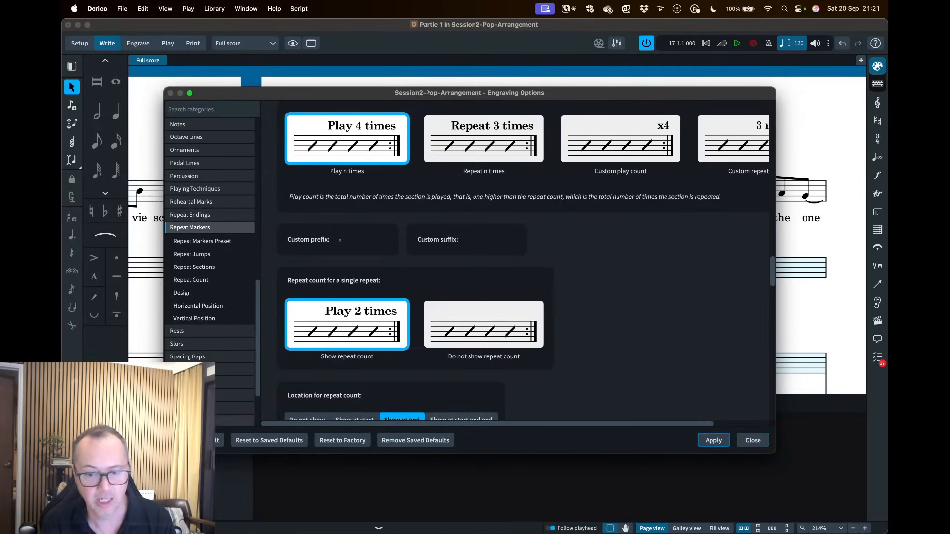
click(506, 338)
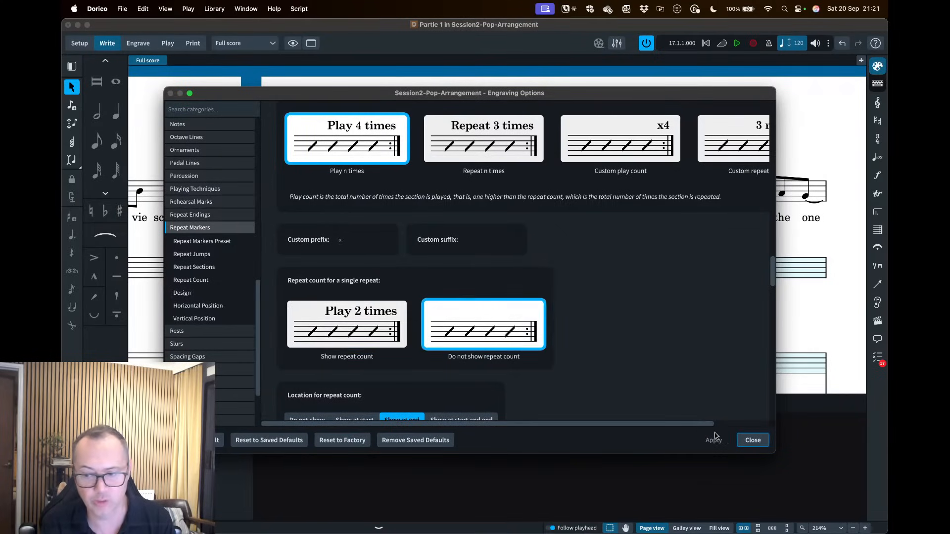
click(752, 440)
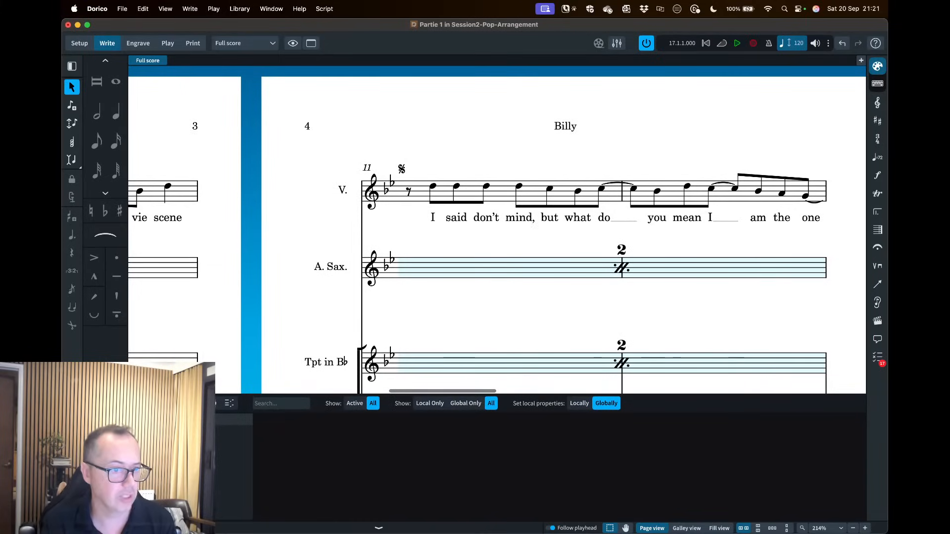
key(super+shift+l)
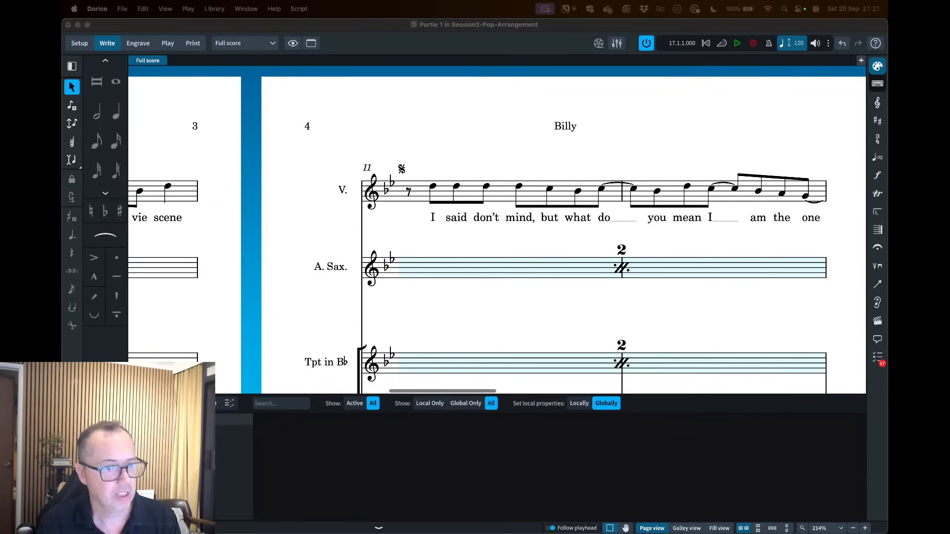
click(446, 127)
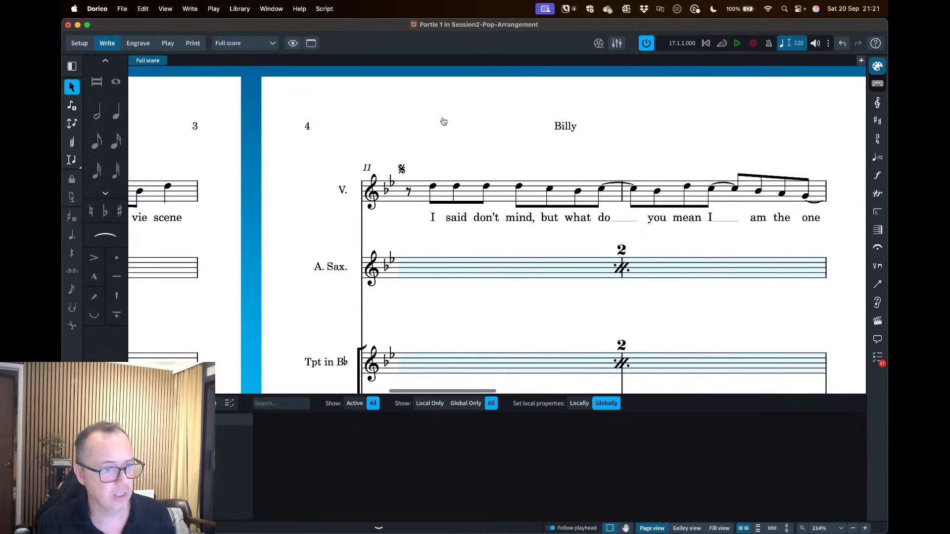
- Switch to Safari and examine the Saturday session list on the Fall for Dorico Masterclass page, including the Layouts topic of the third session
key(super+Tab)
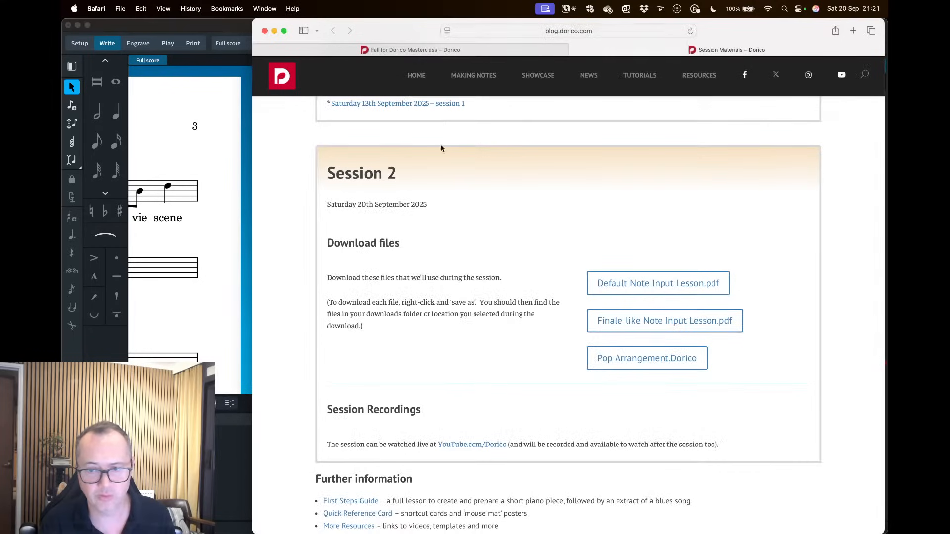
click(415, 50)
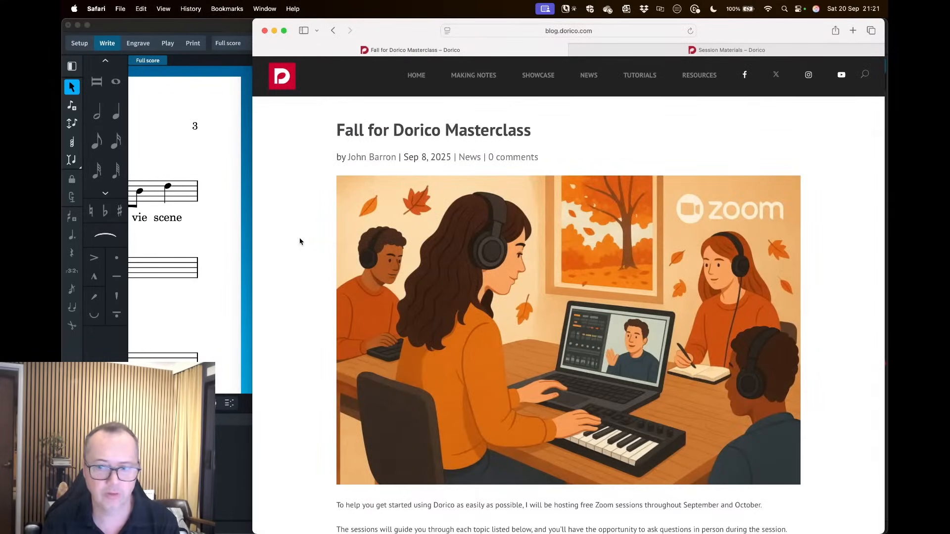
scroll(300, 241, down, 8)
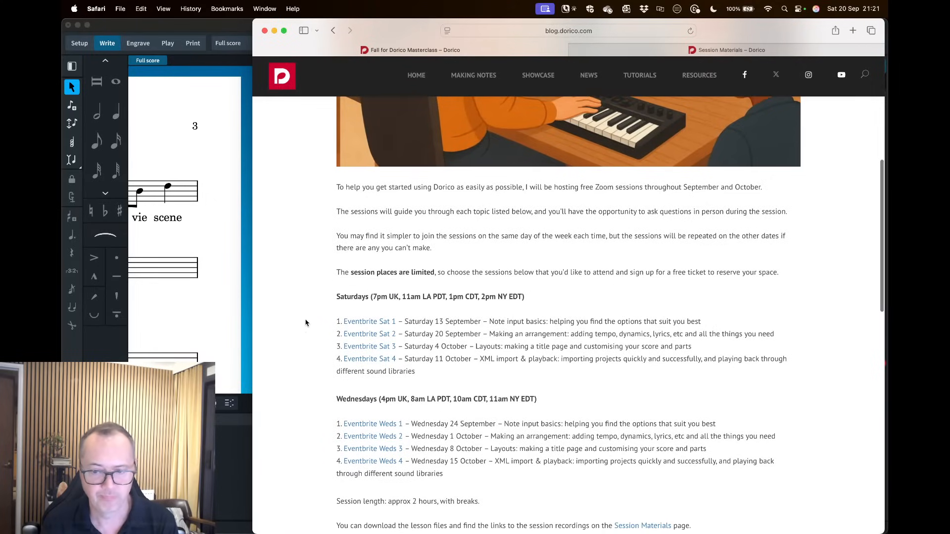
drag(342, 322, 404, 322)
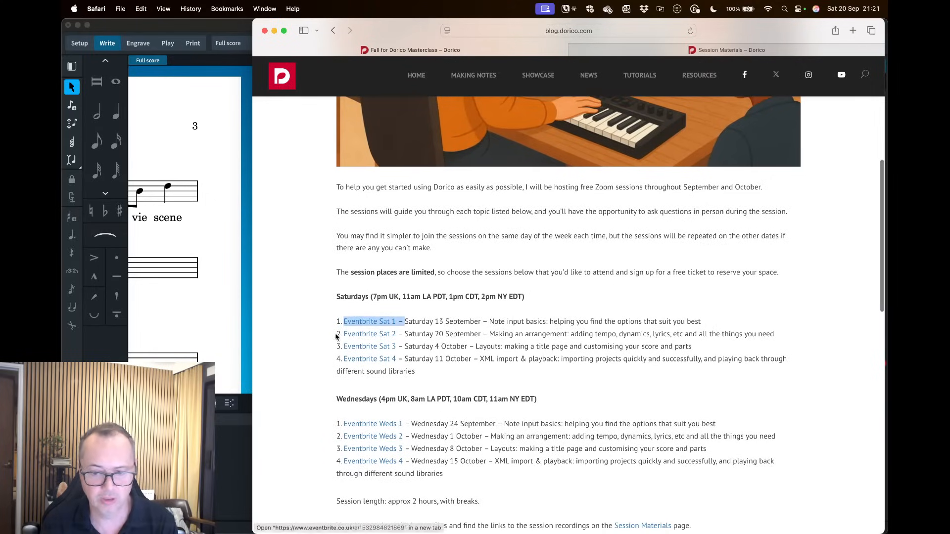
drag(342, 335, 407, 340)
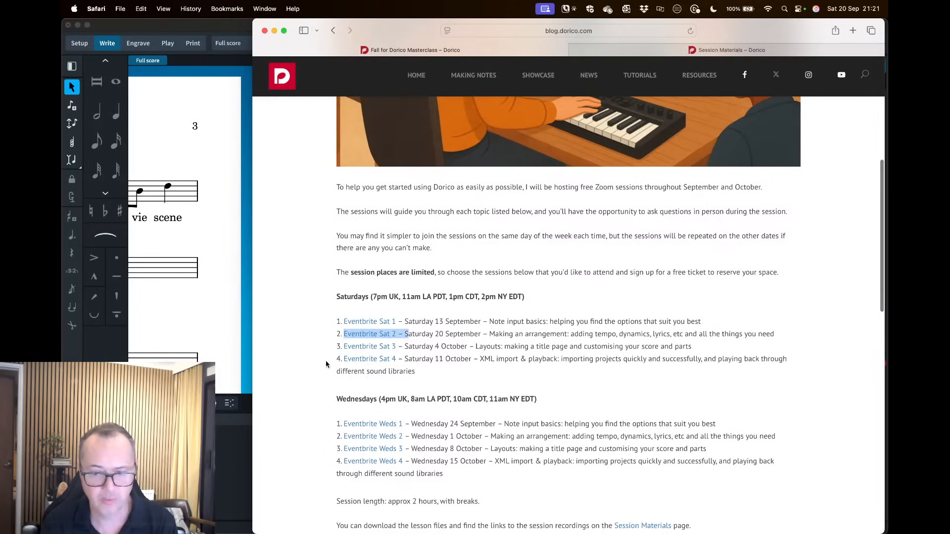
click(314, 351)
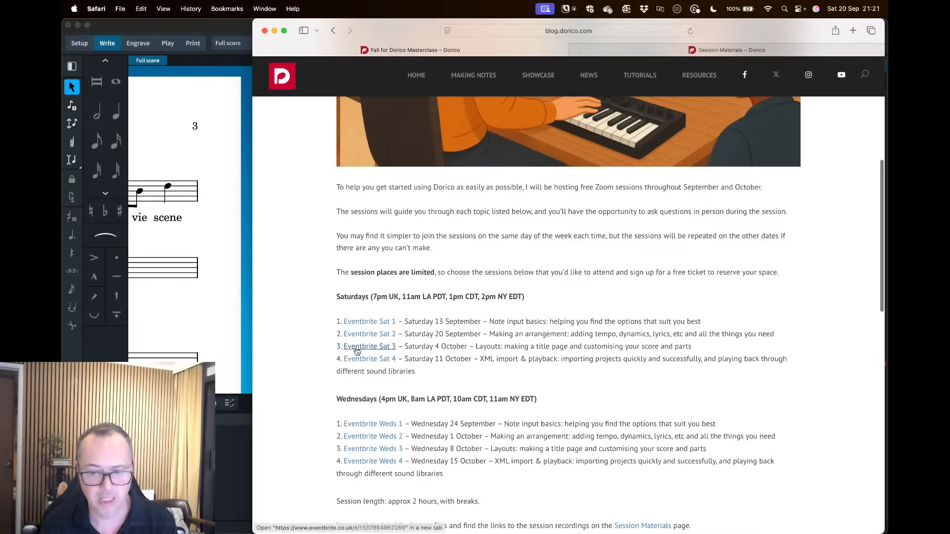
drag(342, 347, 425, 355)
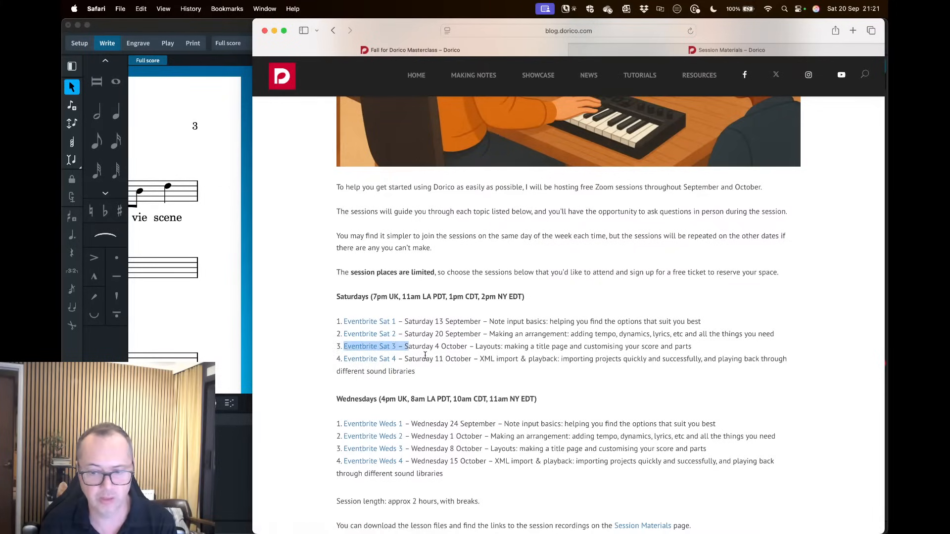
double_click(488, 348)
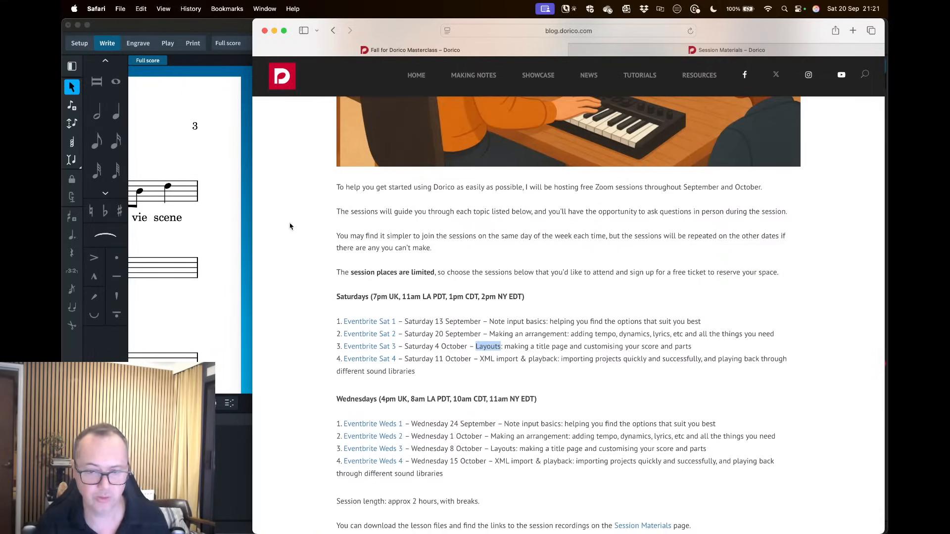
- Return to Dorico and examine the Rock-Pop tempo mark and the Intro text above the first bar of the score
click(228, 168)
scroll(227, 168, left, 20)
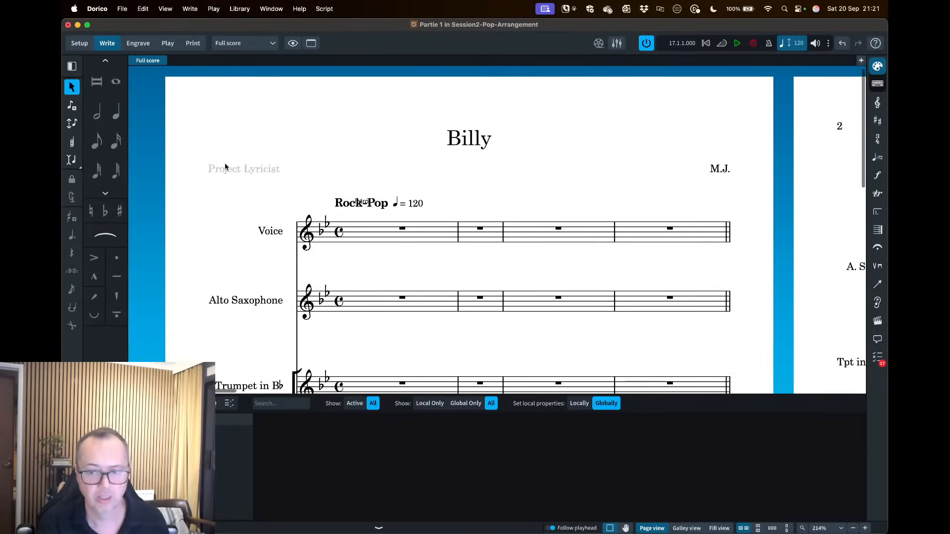
scroll(282, 188, down, 4)
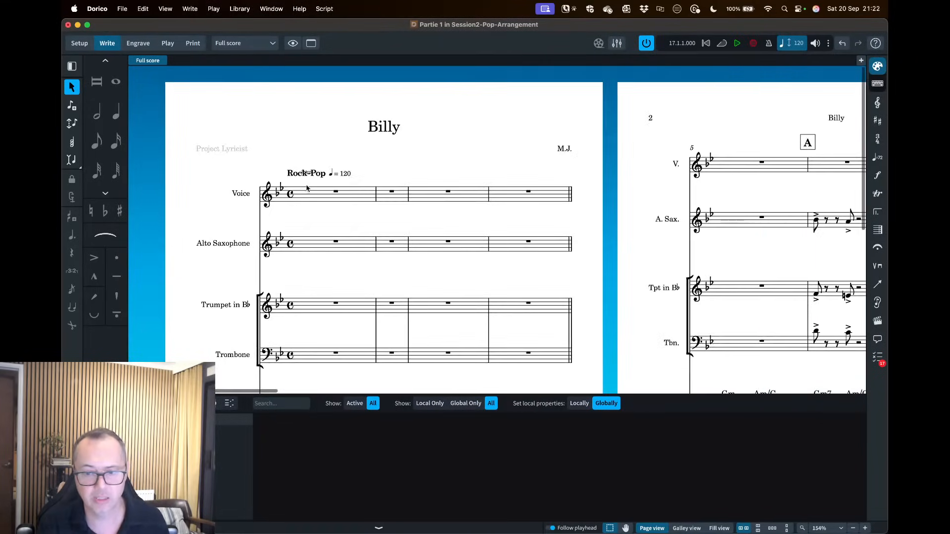
click(340, 177)
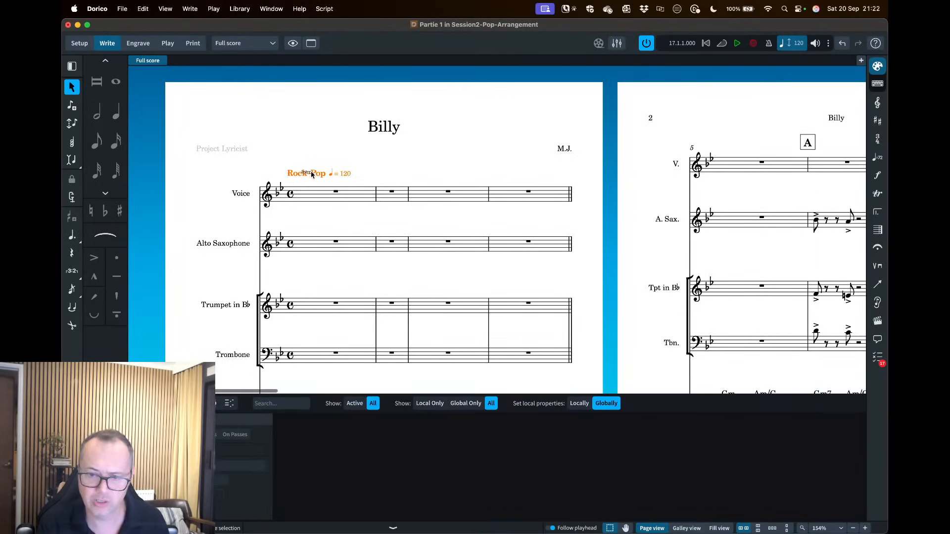
scroll(310, 173, up, 5)
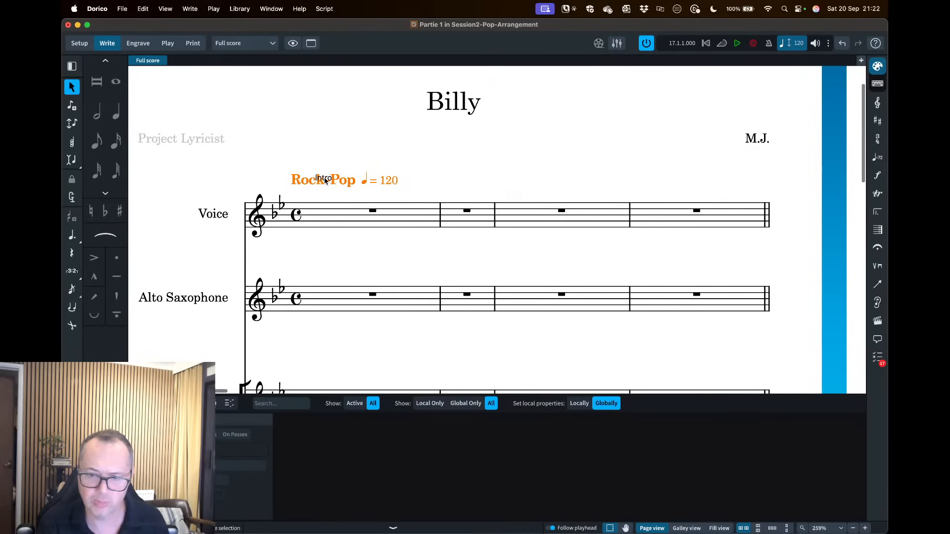
scroll(324, 177, down, 3)
click(457, 173)
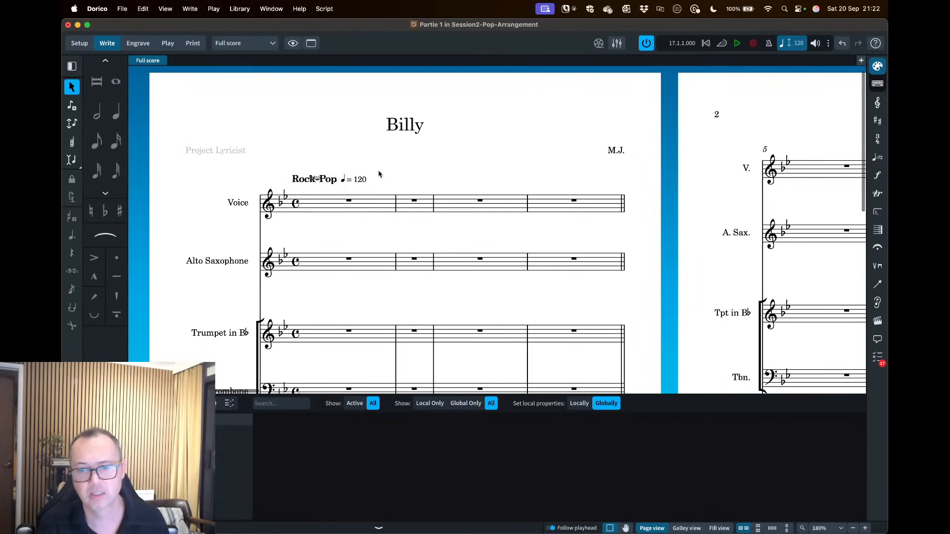
- In Engrave mode, raise the Rock-Pop tempo mark clear of the Intro text above the first bar, and return to Write mode
key(super+3)
click(333, 172)
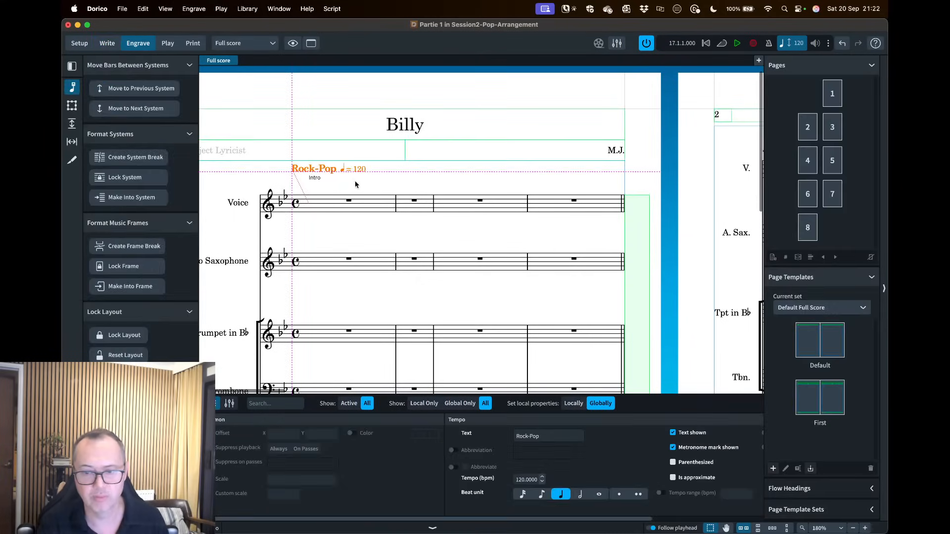
key(Escape)
key(super+2)
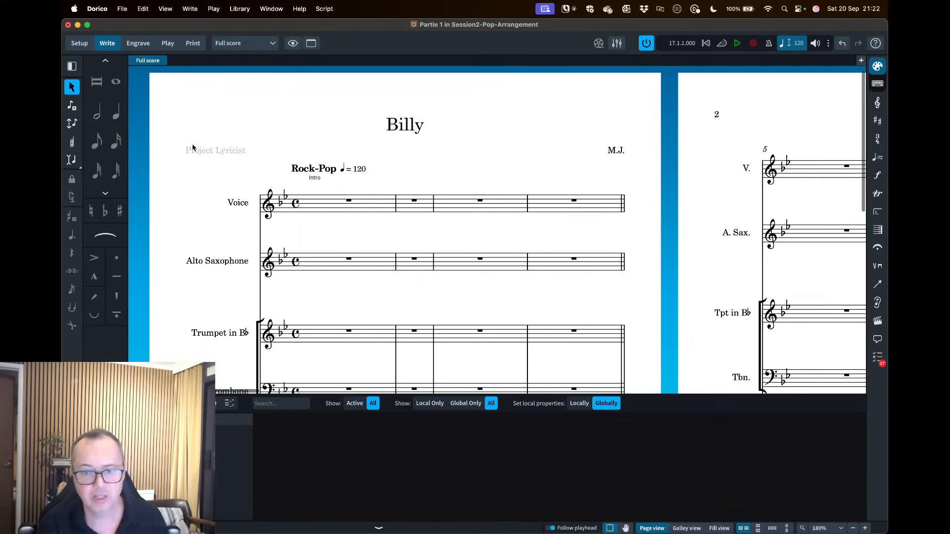
- Switch to Engrave mode, examine the title, lyricist and composer frames on the first pages of the full score, and return to Write mode
key(super+3)
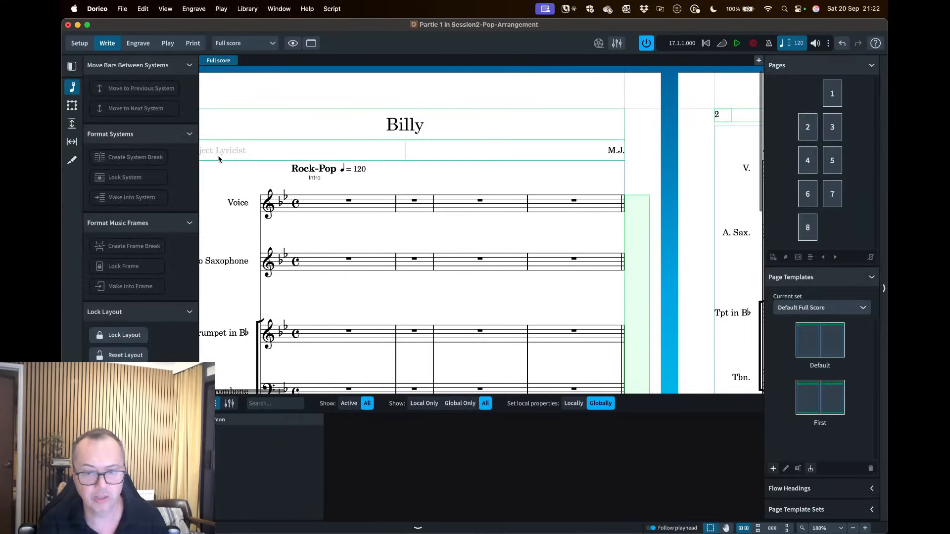
scroll(317, 134, left, 3)
scroll(333, 135, down, 1)
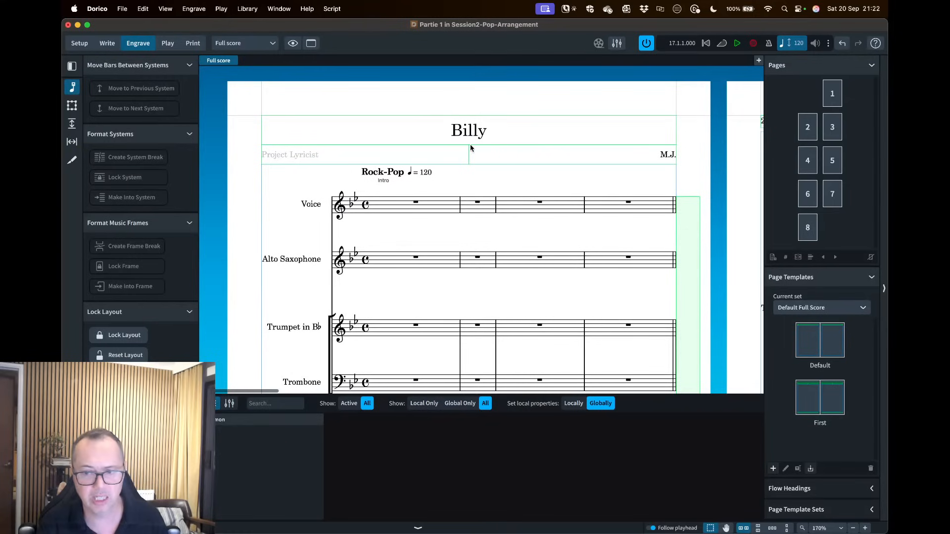
scroll(460, 150, down, 4)
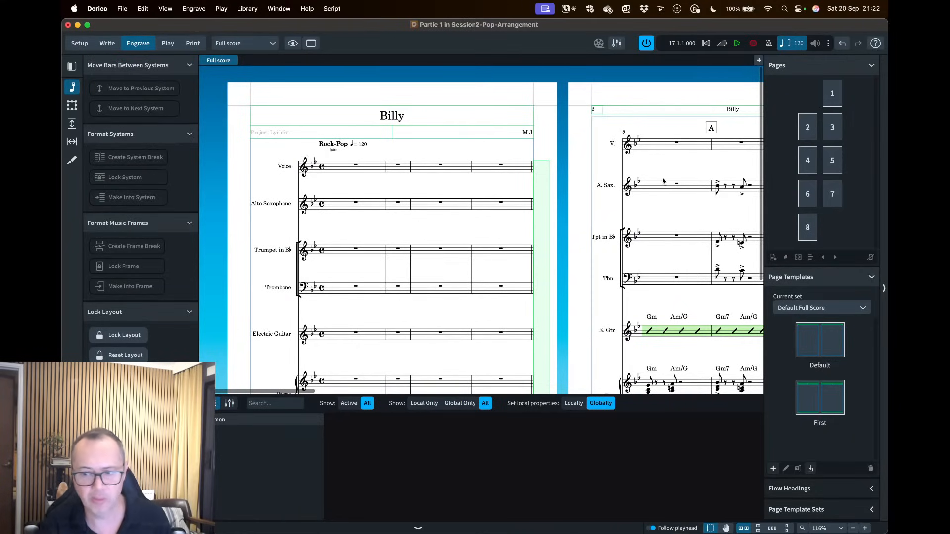
scroll(654, 184, right, 2)
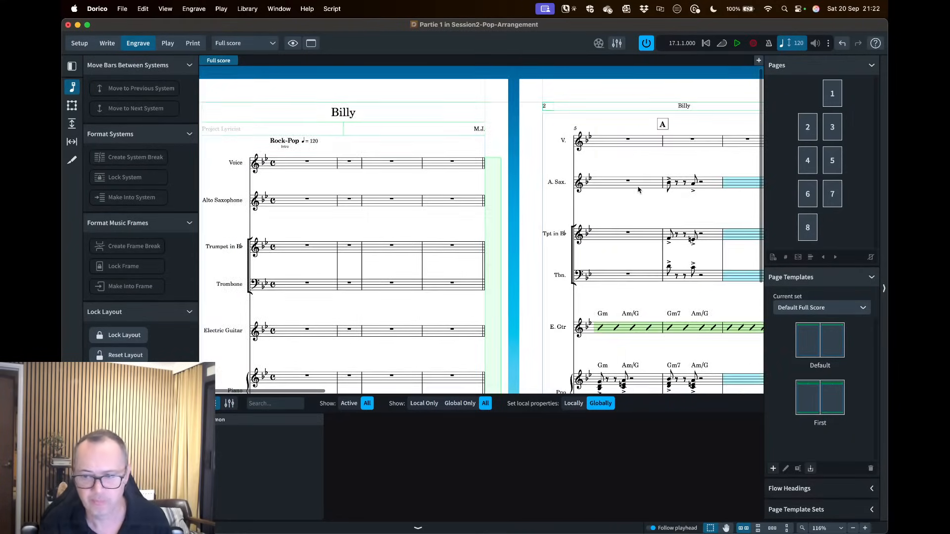
key(x)
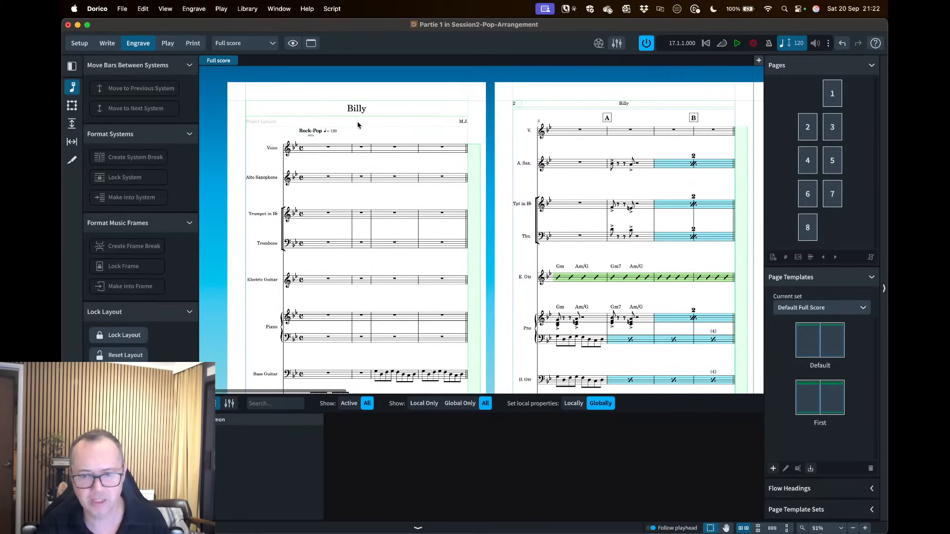
click(107, 43)
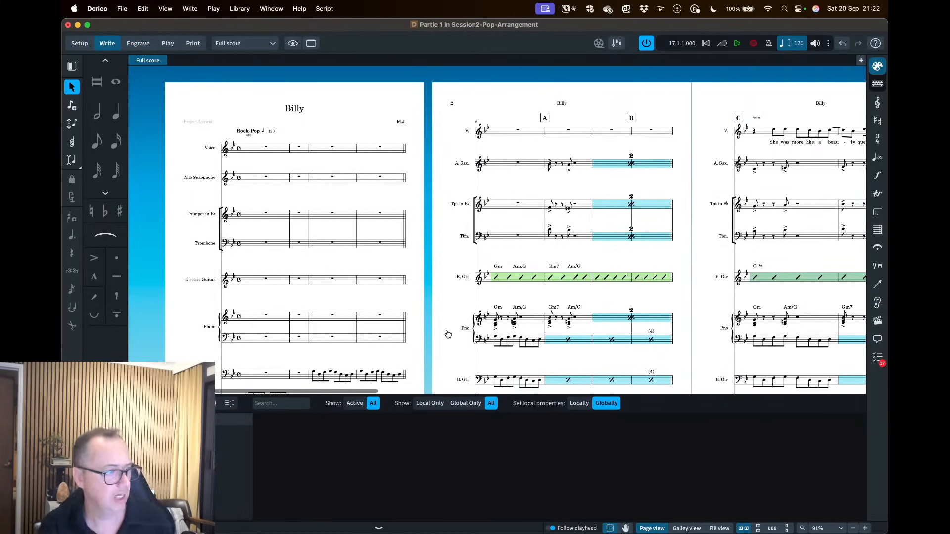
- Switch to Safari and display the full web address of the Fall for Dorico Masterclass page
key(super+Tab)
click(292, 353)
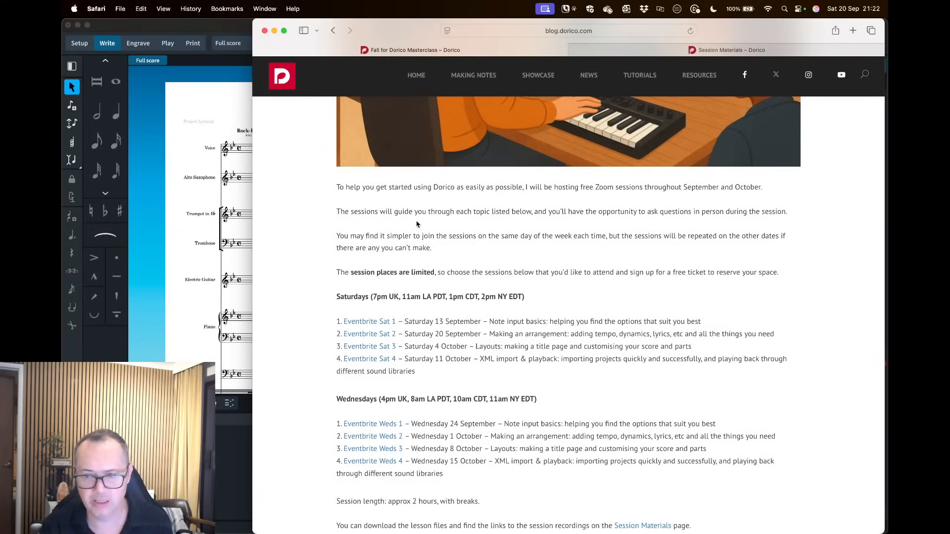
click(600, 32)
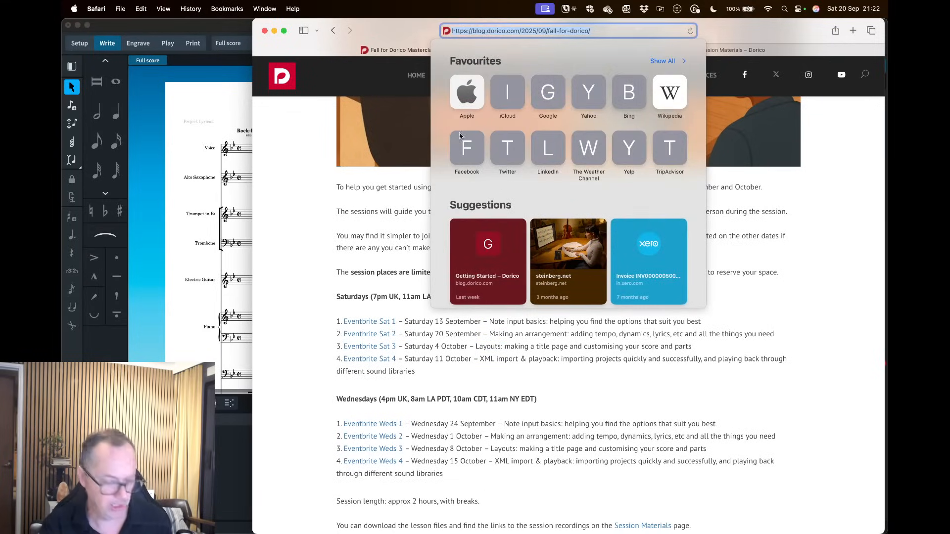
key(Escape)
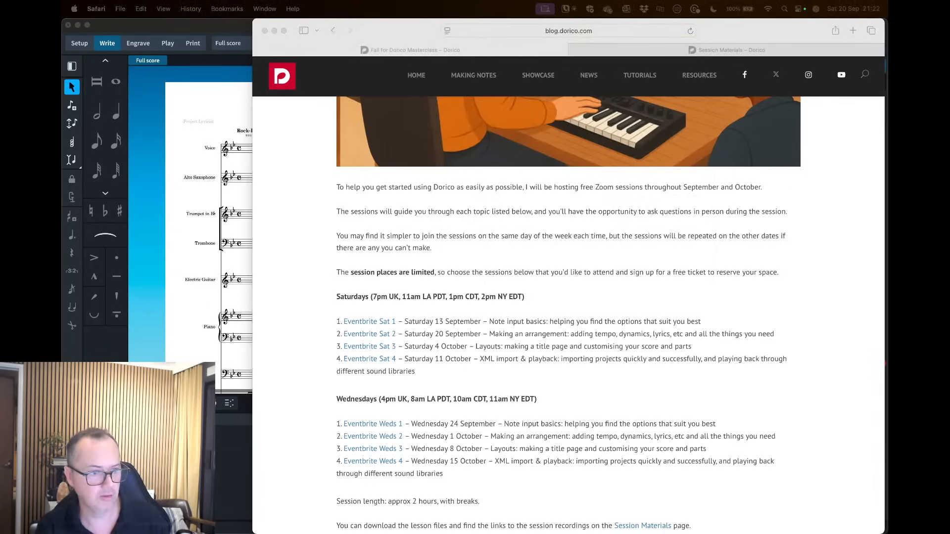
click(303, 286)
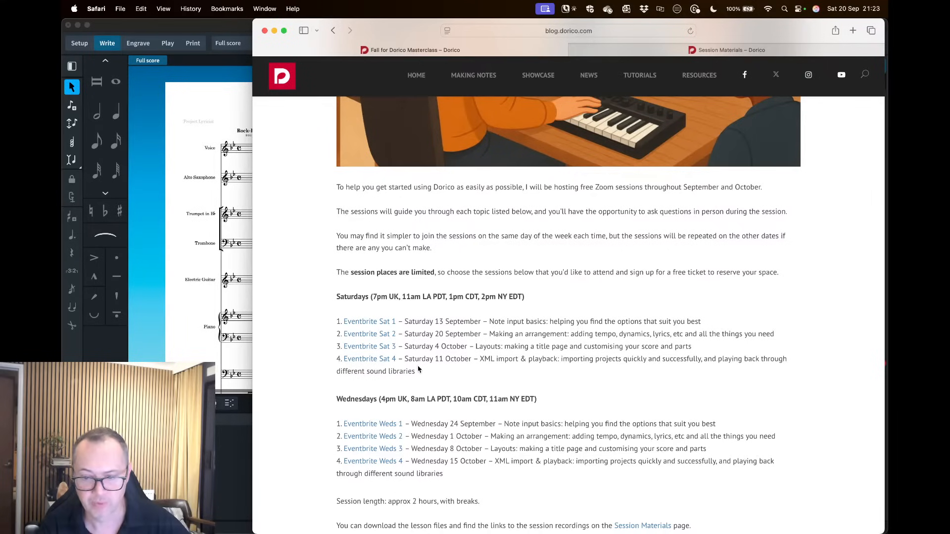
- Examine the Wednesday session list, including the 24 September and 1 October dates, and go back to the top of the masterclass page
scroll(292, 391, down, 2)
scroll(291, 392, down, 1)
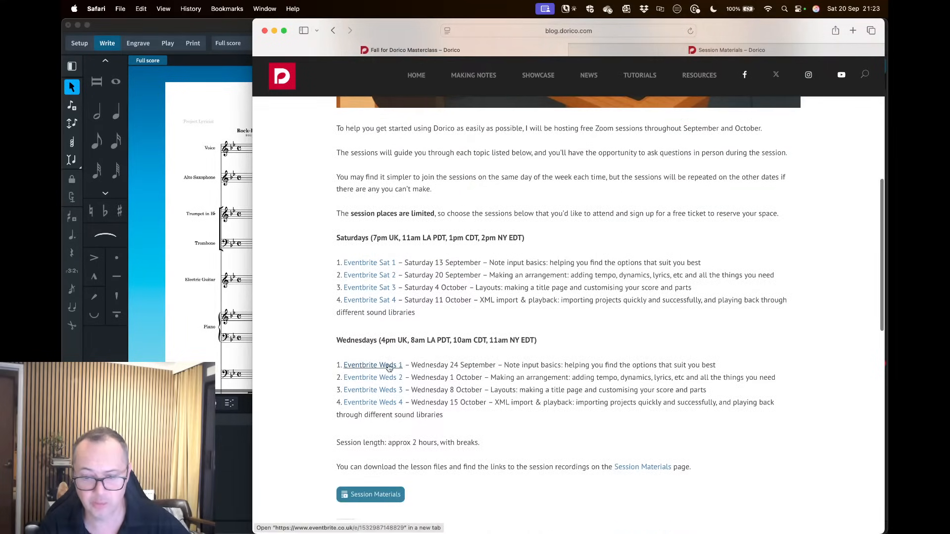
drag(473, 365, 437, 364)
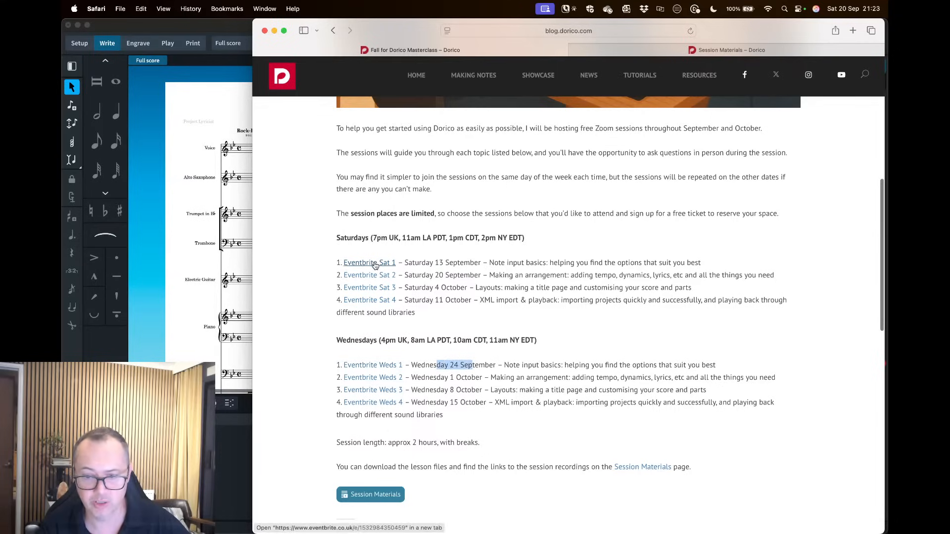
click(438, 367)
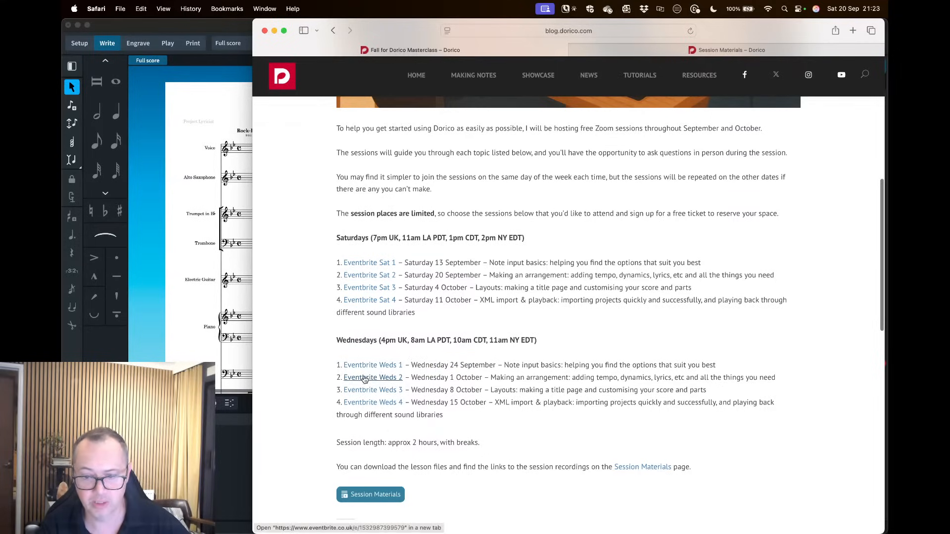
drag(424, 378, 461, 378)
click(424, 390)
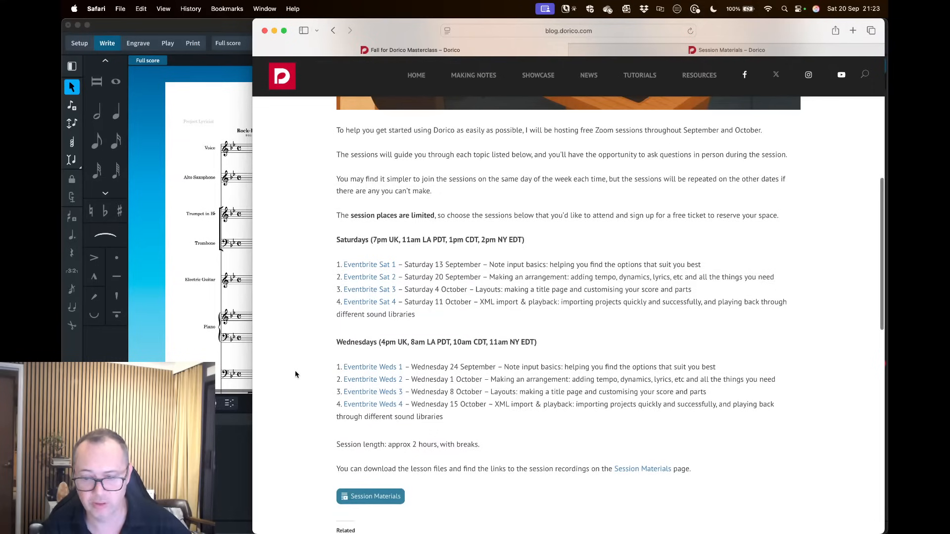
scroll(295, 375, down, 3)
scroll(295, 374, up, 3)
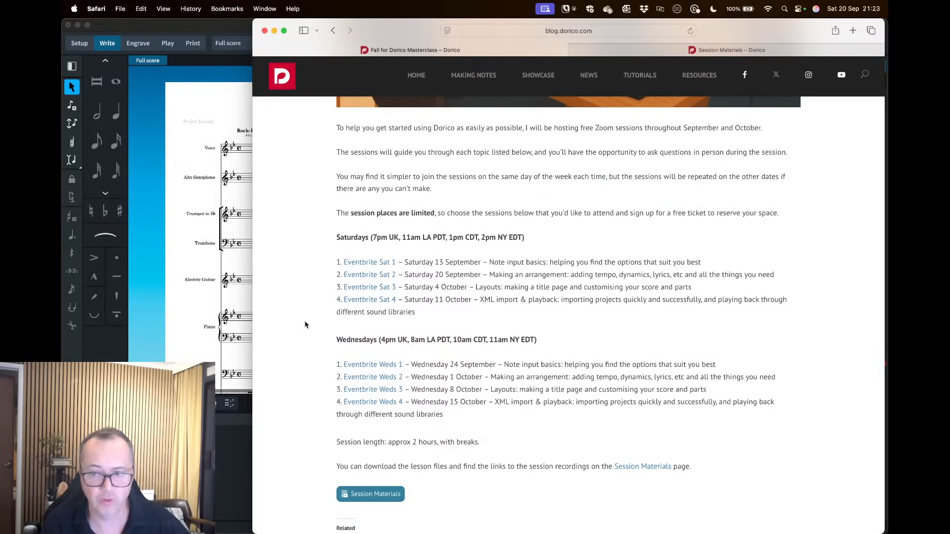
scroll(310, 311, up, 2)
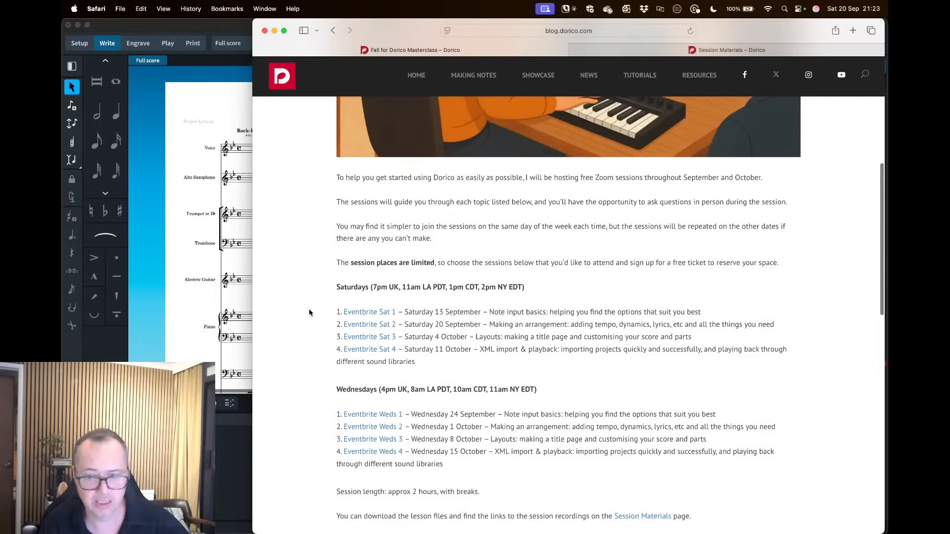
scroll(311, 312, up, 10)
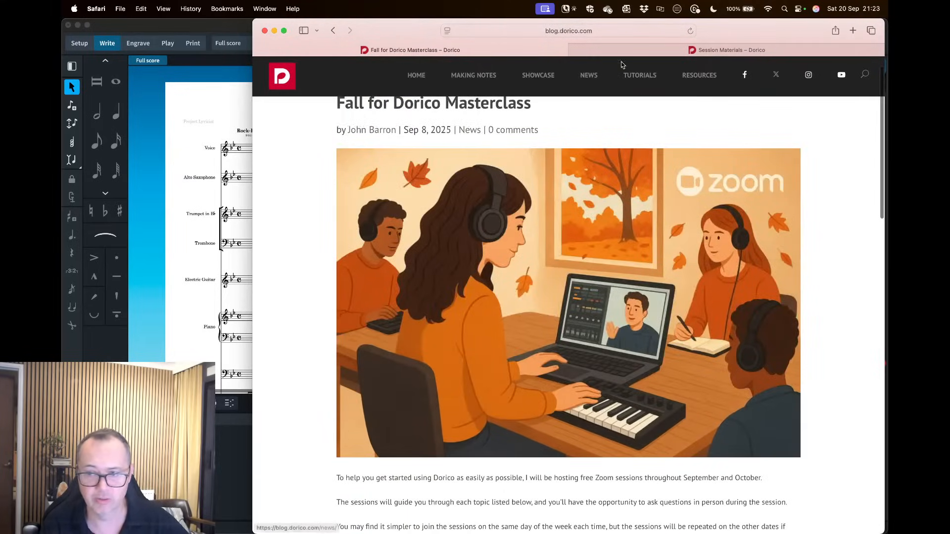
- View the Session 2 download files on the Session Materials page and return to the score in Dorico
click(651, 50)
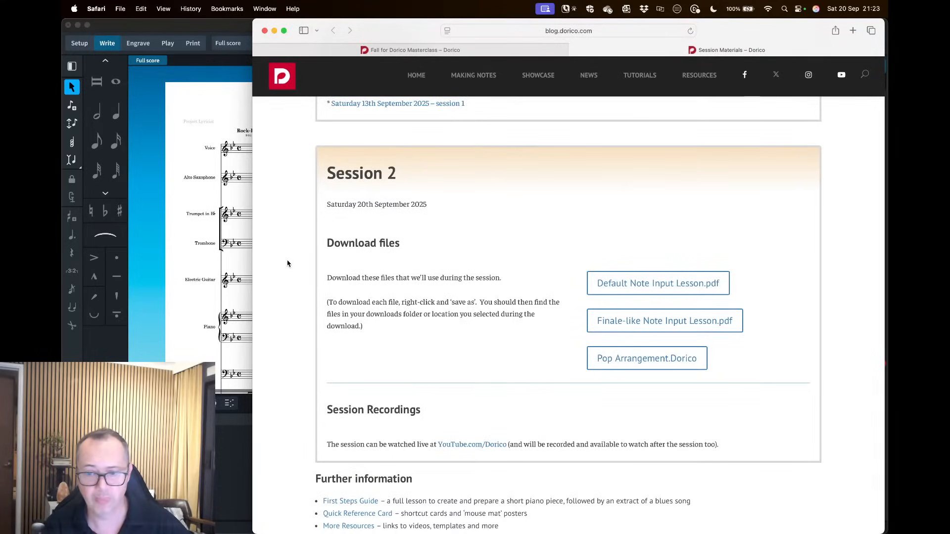
scroll(287, 263, down, 1)
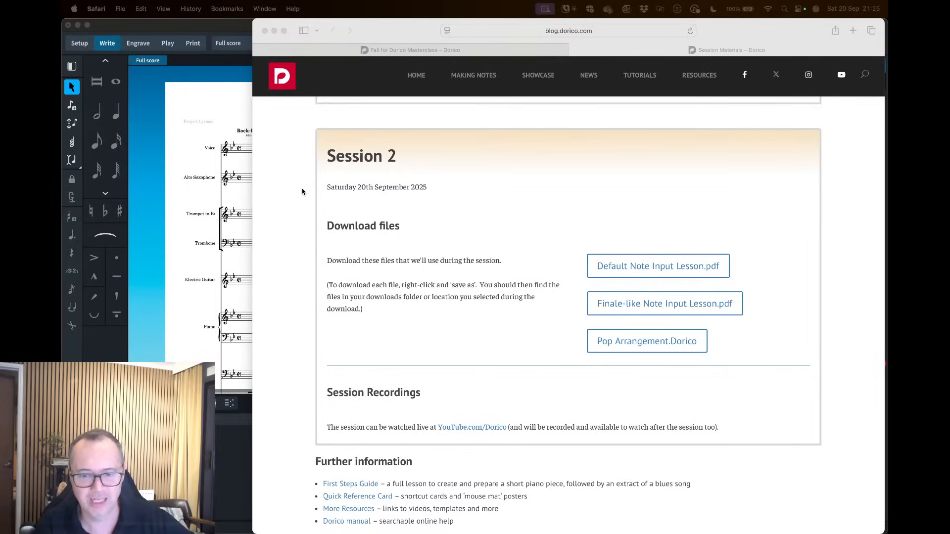
click(236, 193)
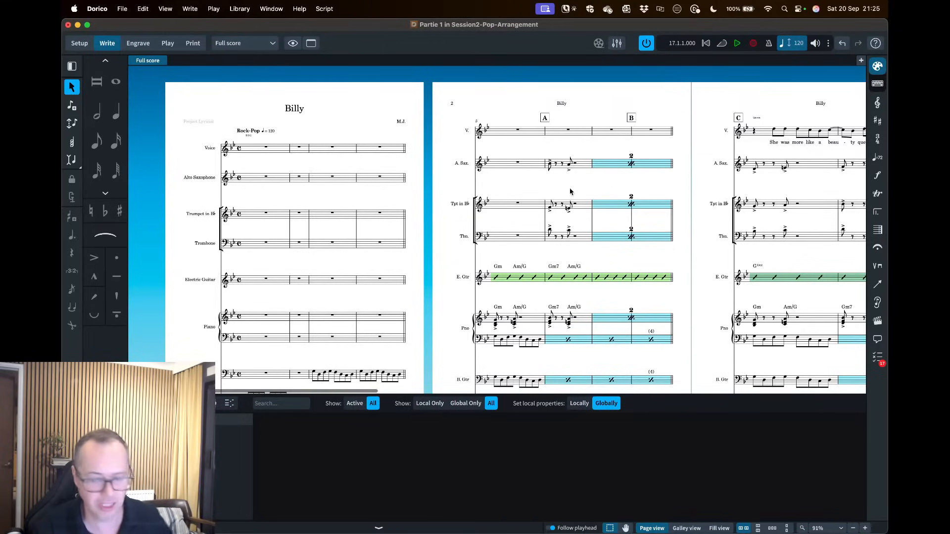
- Switch back to Safari and examine the Session 1 and Session 2 downloads, recording links and further information on the Session Materials page
key(super+Tab)
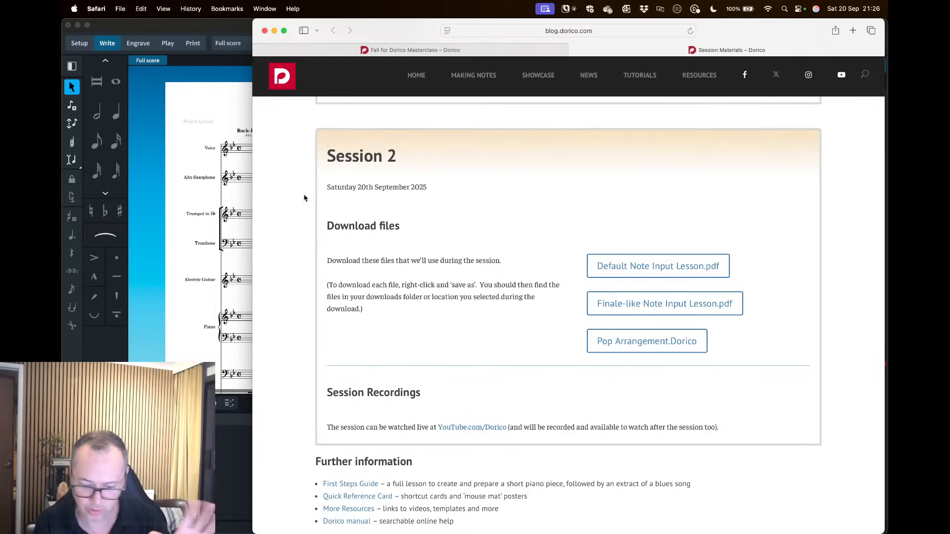
scroll(491, 347, down, 10)
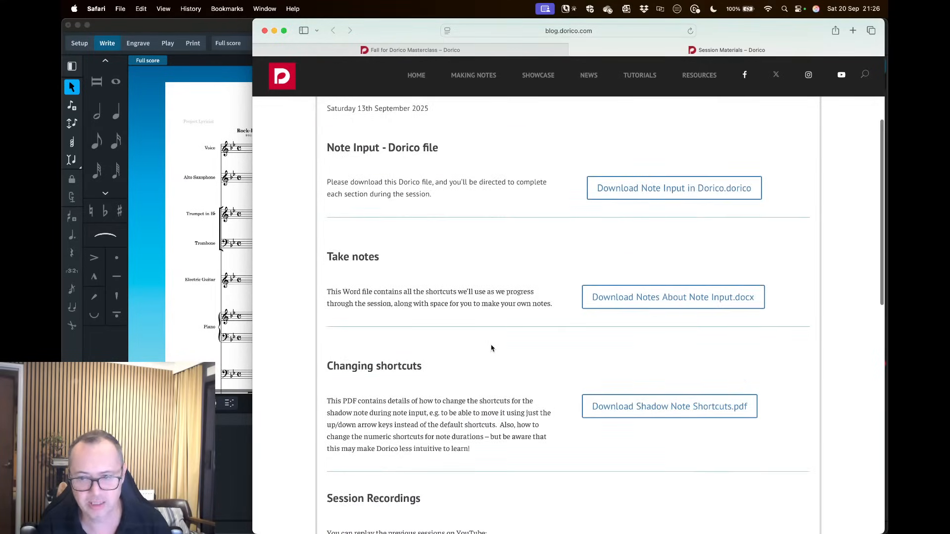
scroll(491, 348, down, 3)
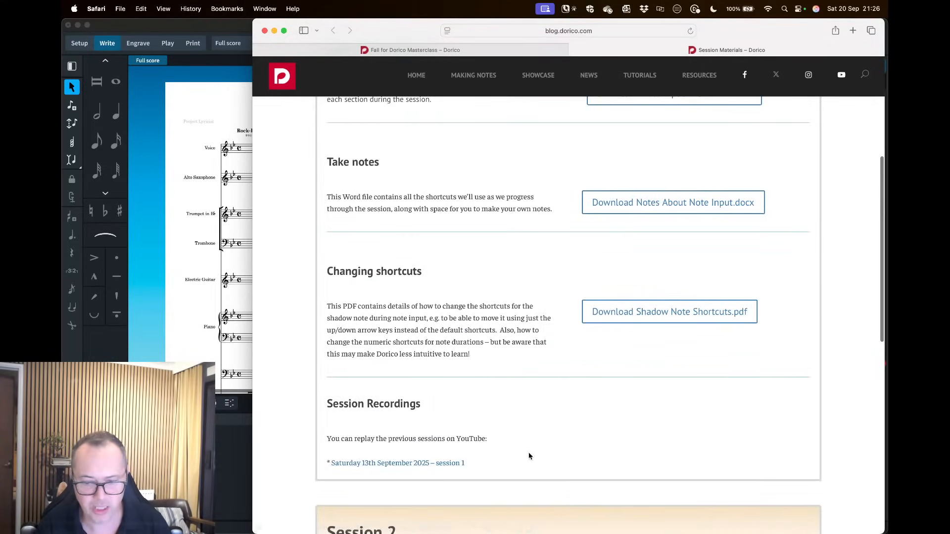
scroll(529, 456, down, 10)
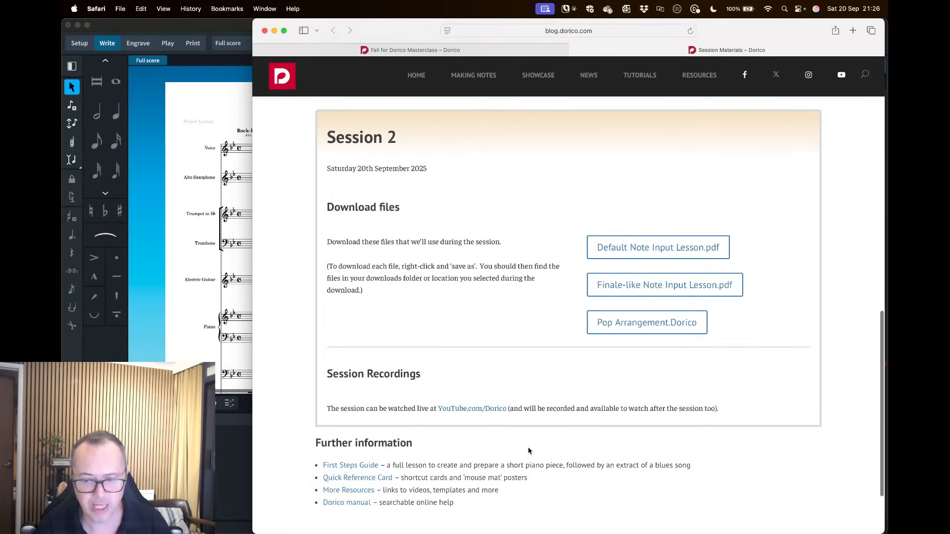
scroll(531, 439, up, 7)
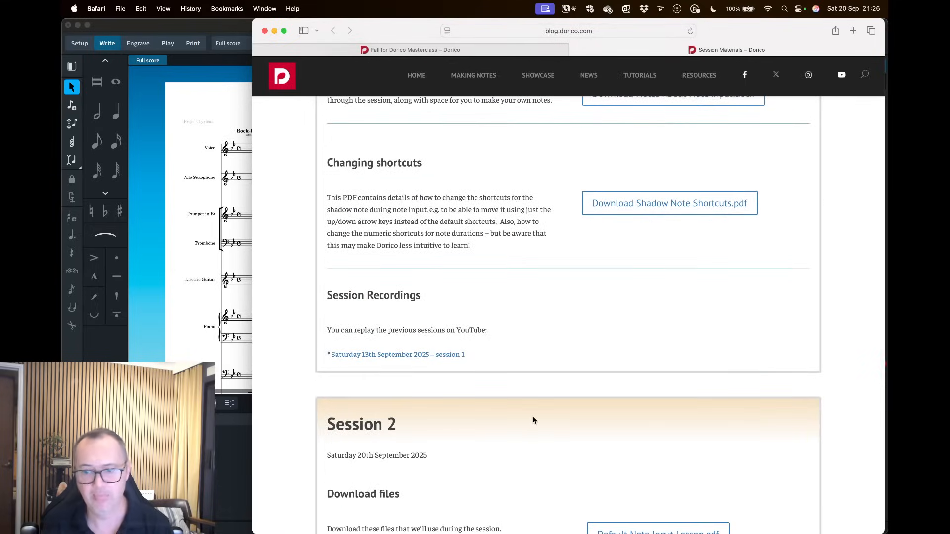
scroll(532, 426, down, 7)
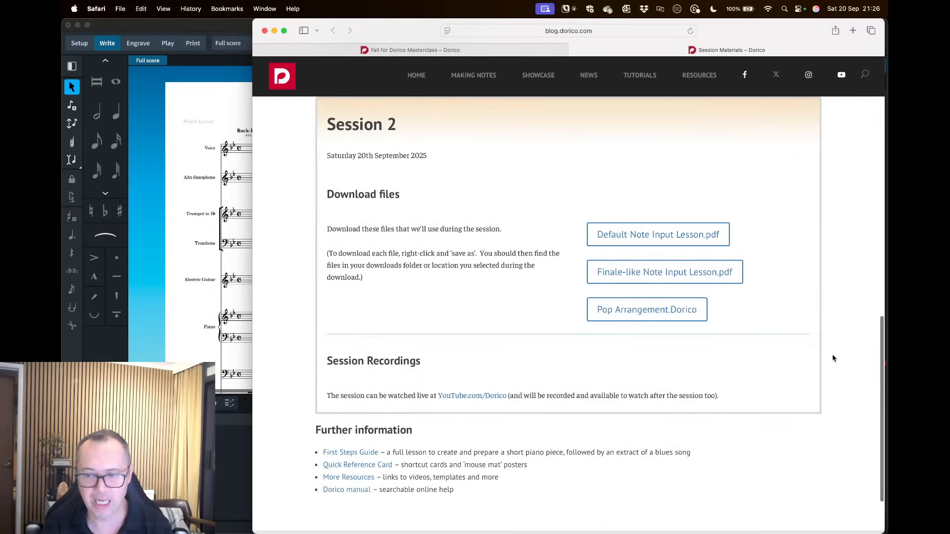
scroll(832, 354, up, 1)
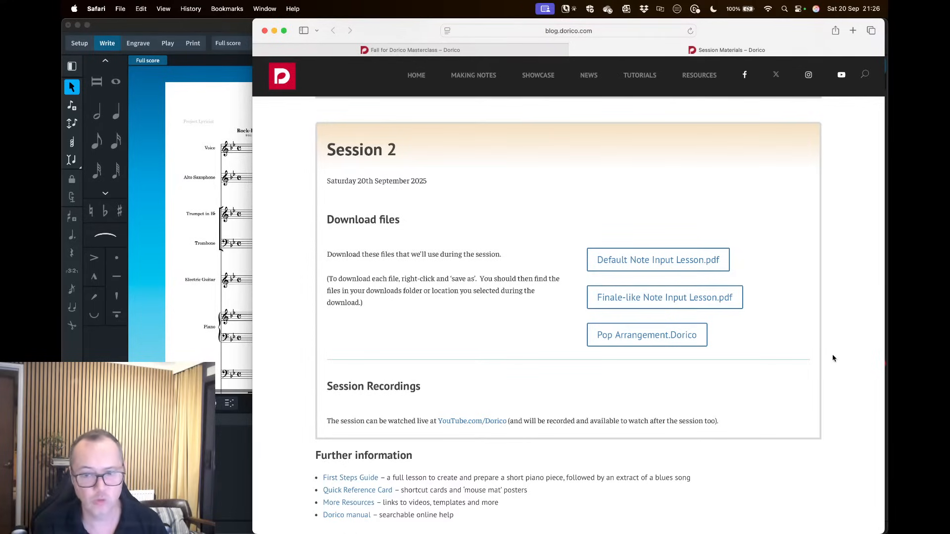
scroll(832, 359, up, 5)
- Return to the Fall for Dorico Masterclass page and examine the Saturday 4 October Layouts session and the Saturday start times
click(431, 50)
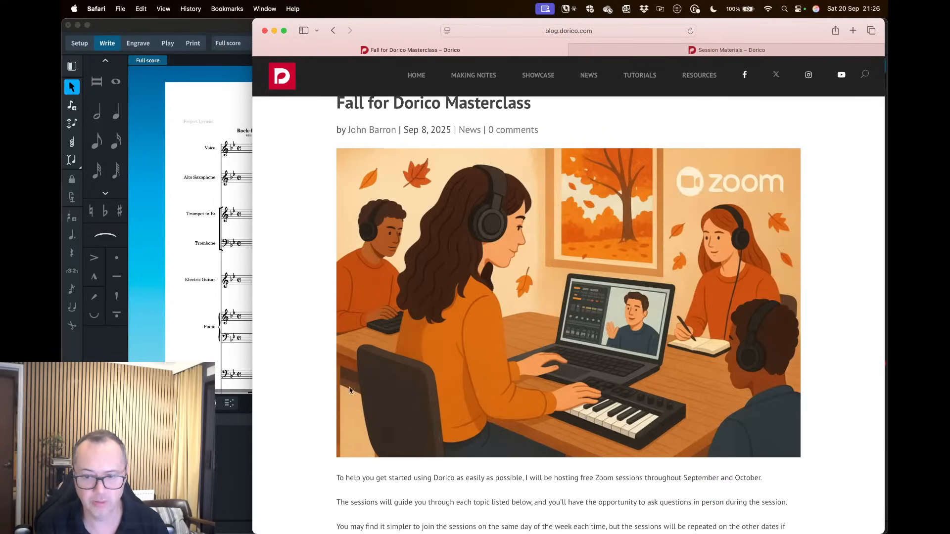
scroll(322, 391, down, 10)
scroll(322, 311, up, 2)
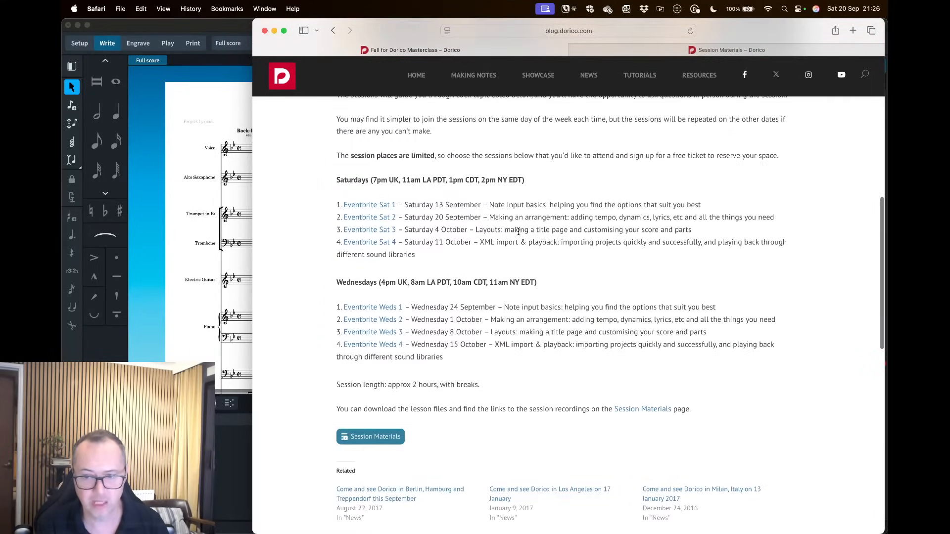
drag(535, 231, 406, 225)
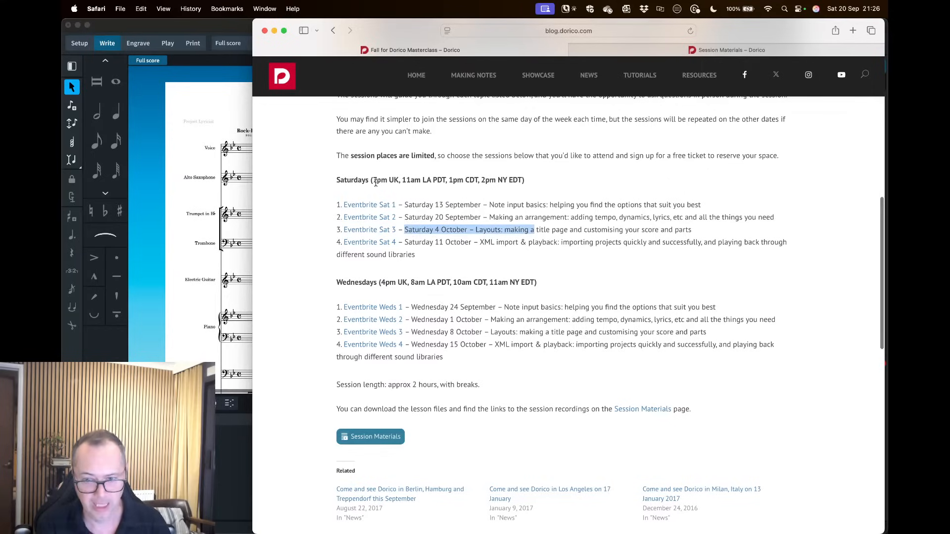
drag(373, 181, 523, 178)
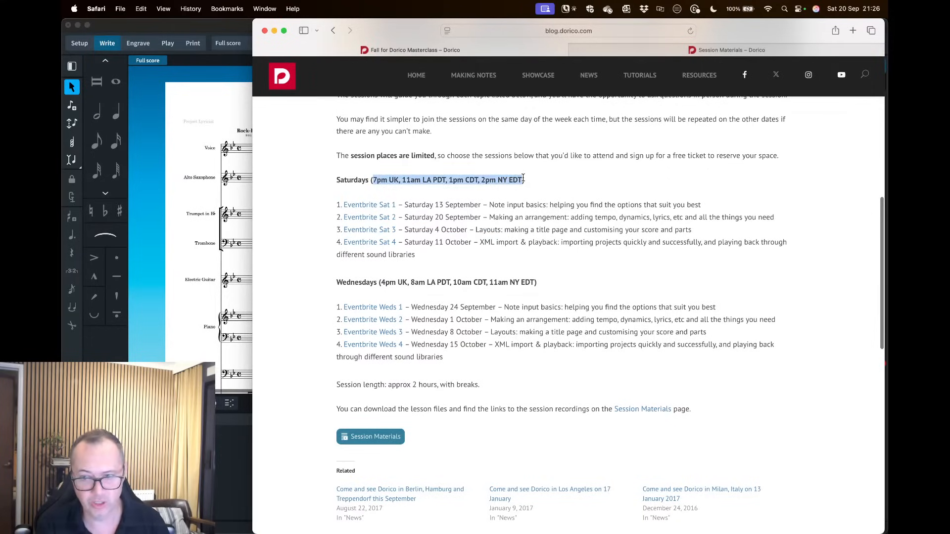
click(411, 197)
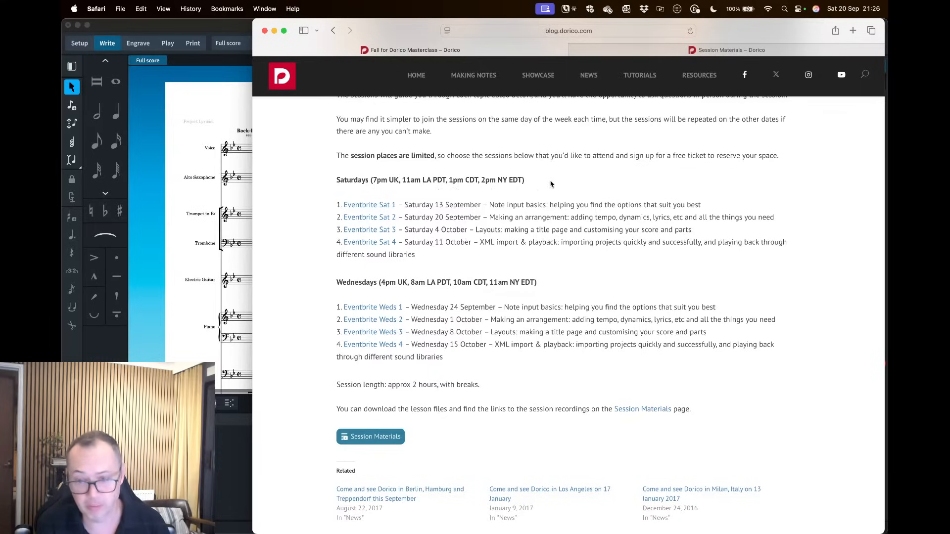
scroll(550, 186, up, 1)
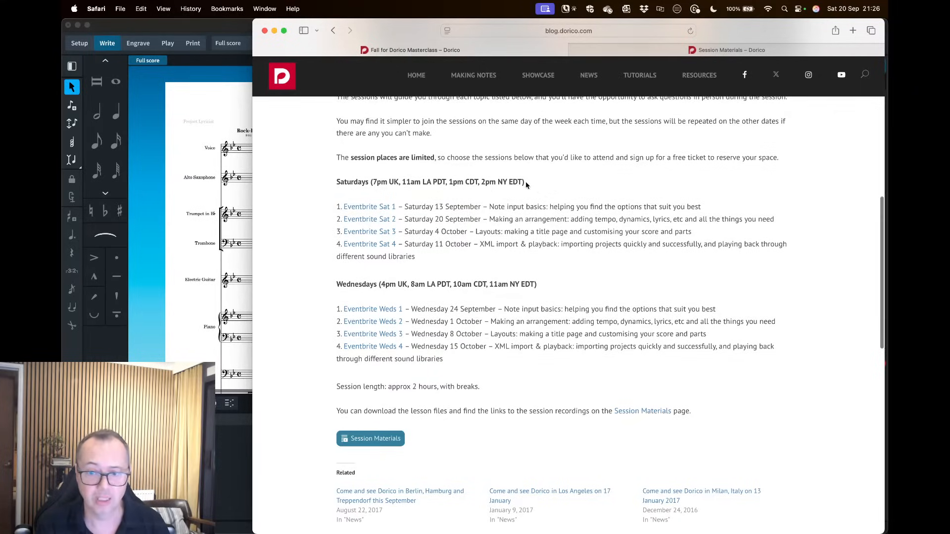